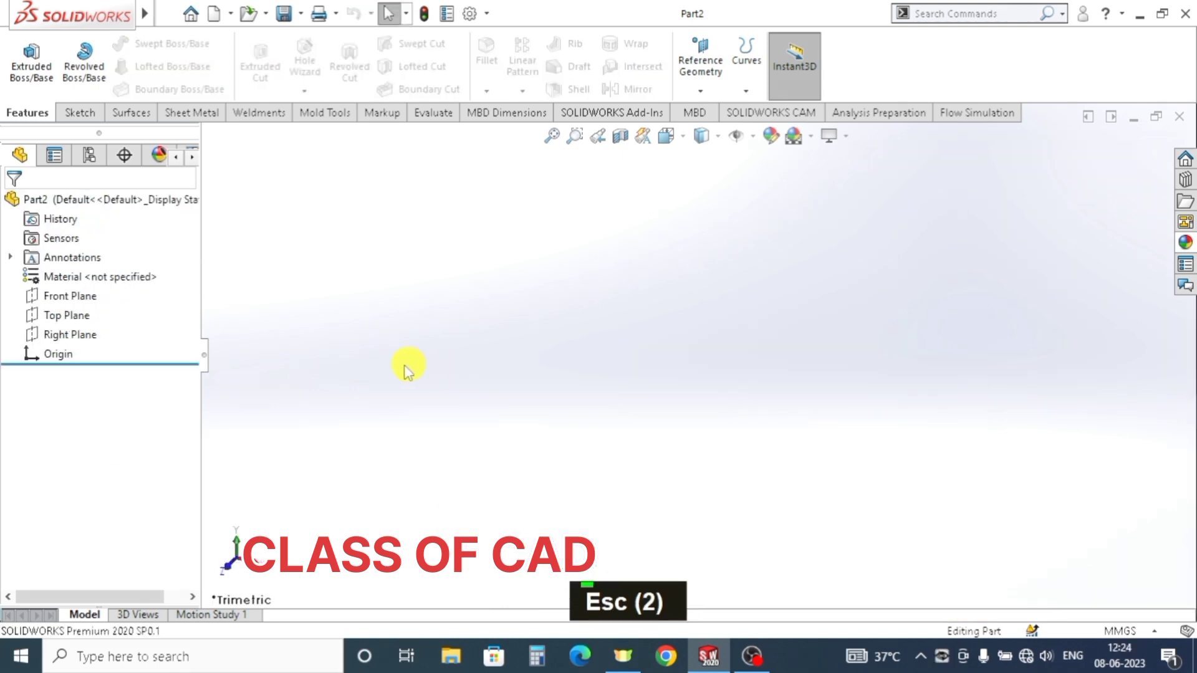
- On the Front Plane, sketch a horizontal midpoint line about 215 mm long centered on the origin, plus a short vertical line up from its right end
click(69, 300)
click(84, 271)
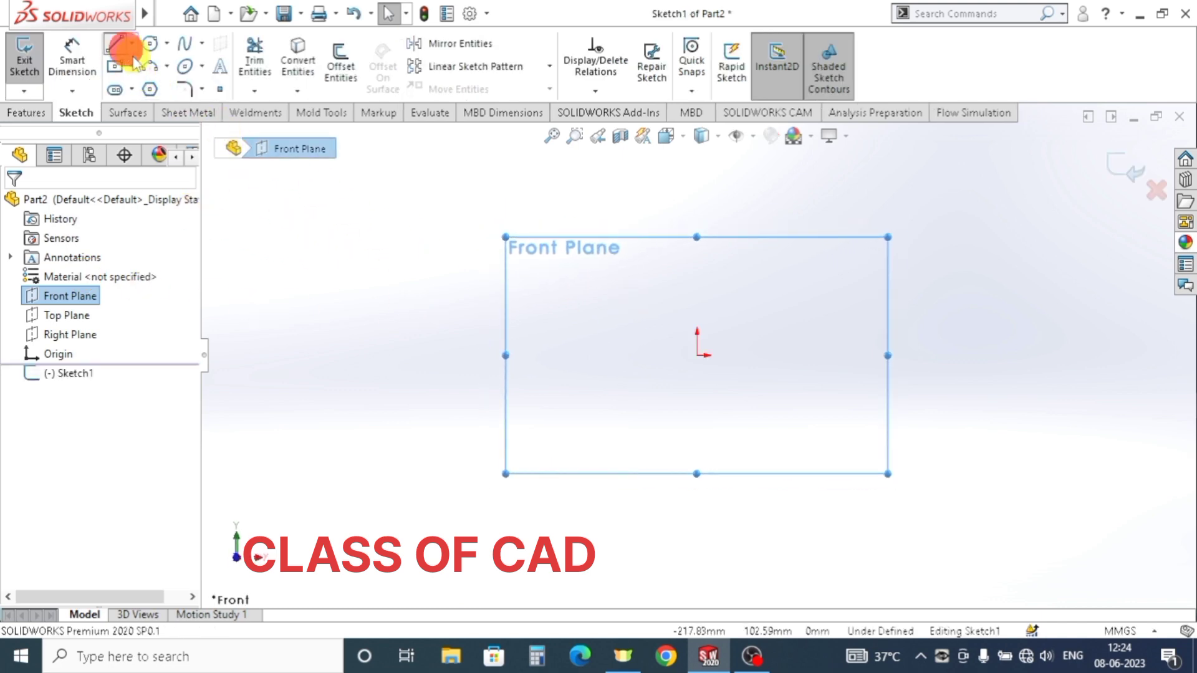
click(115, 44)
click(132, 43)
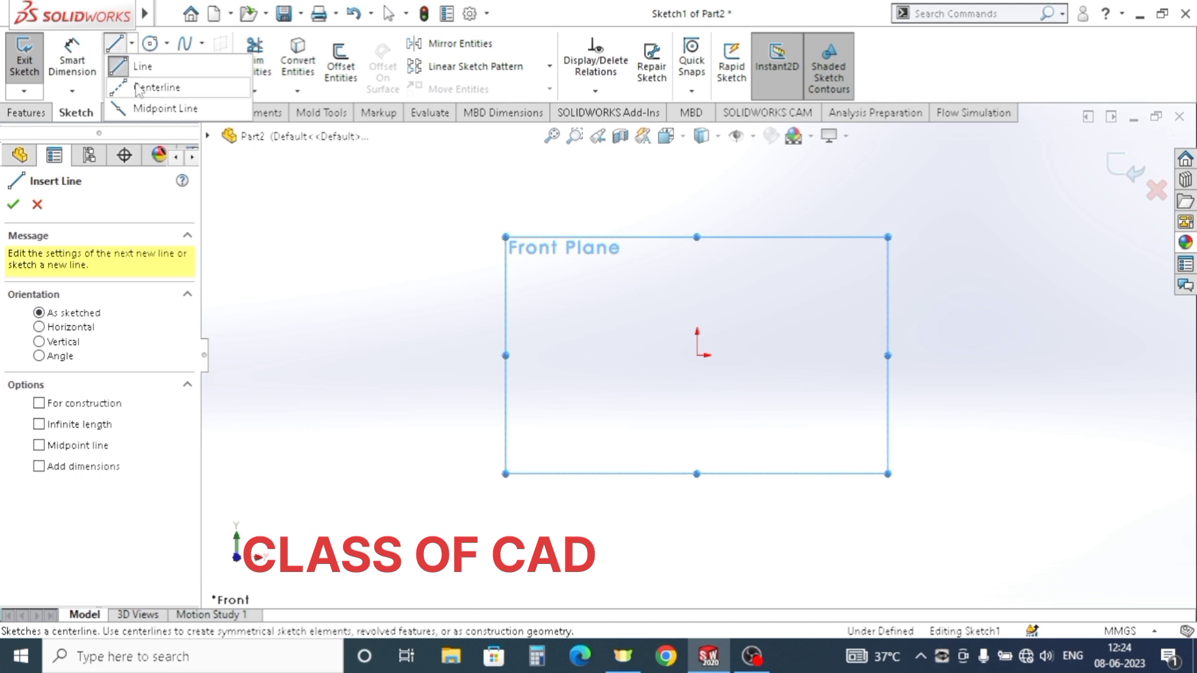
click(152, 111)
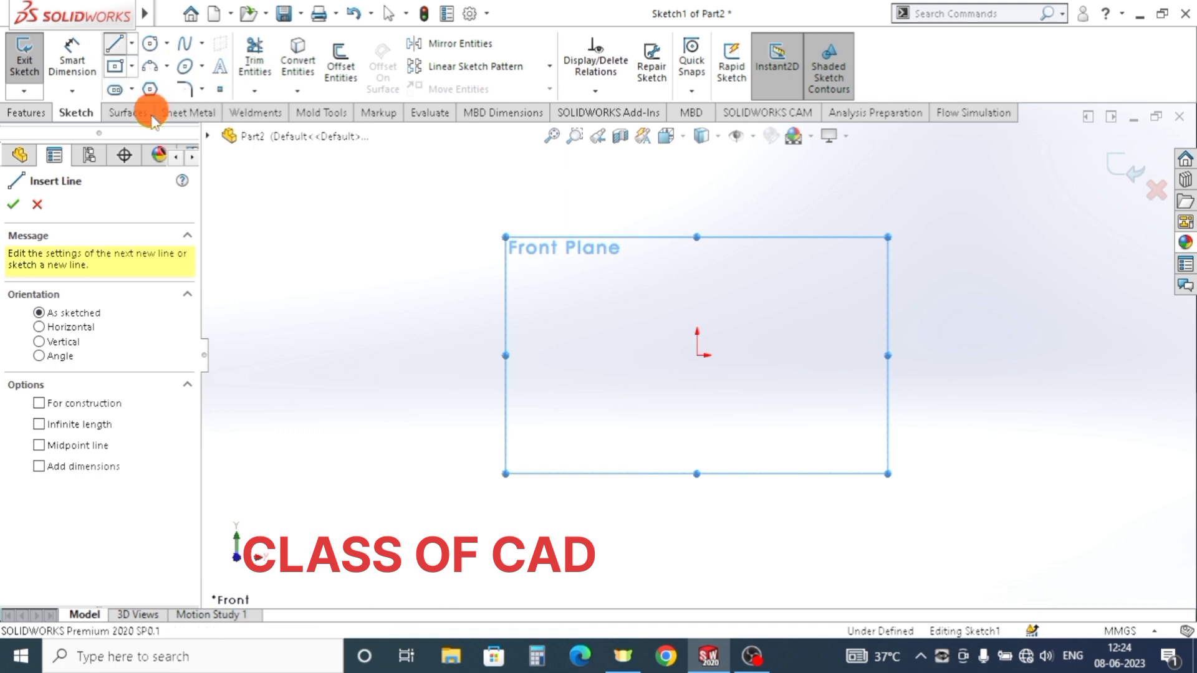
click(697, 356)
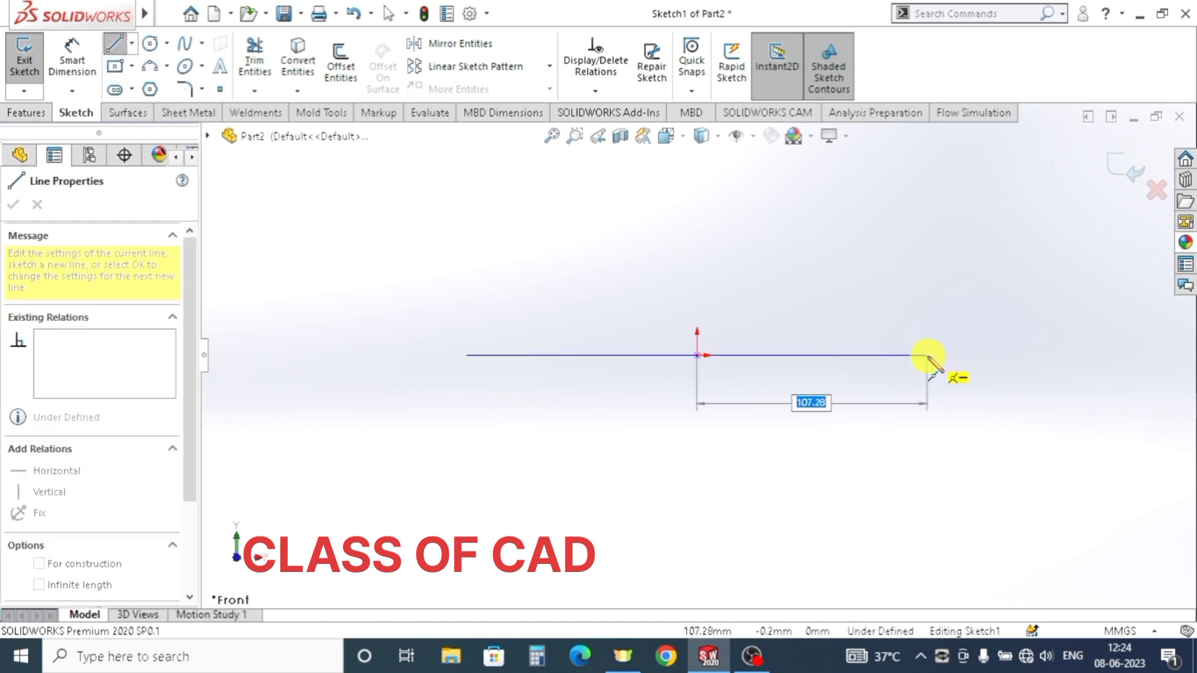
click(927, 356)
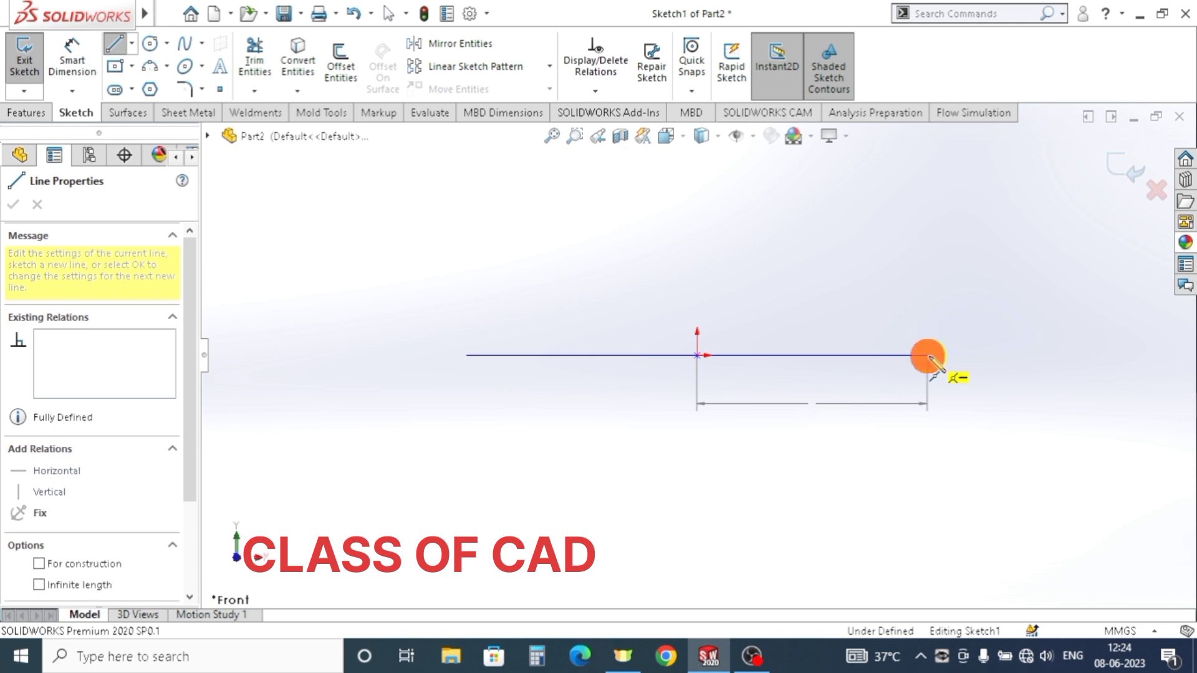
click(927, 292)
- Dimension the horizontal line's length as 113.5 mm
click(74, 47)
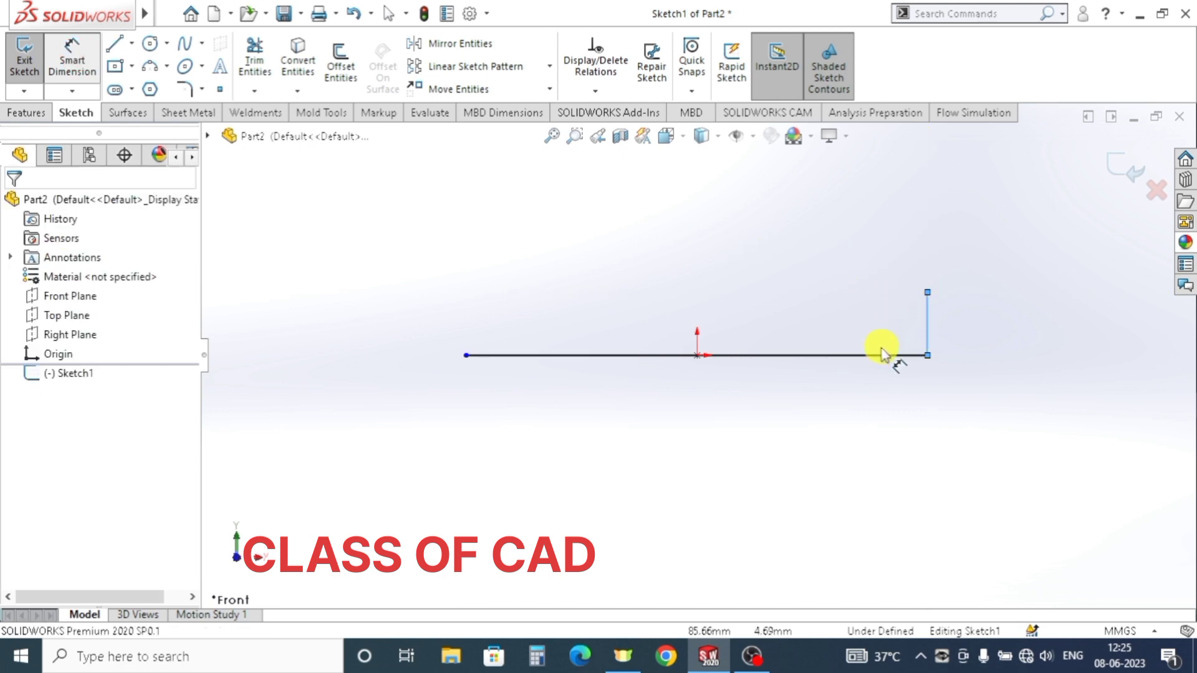
click(723, 420)
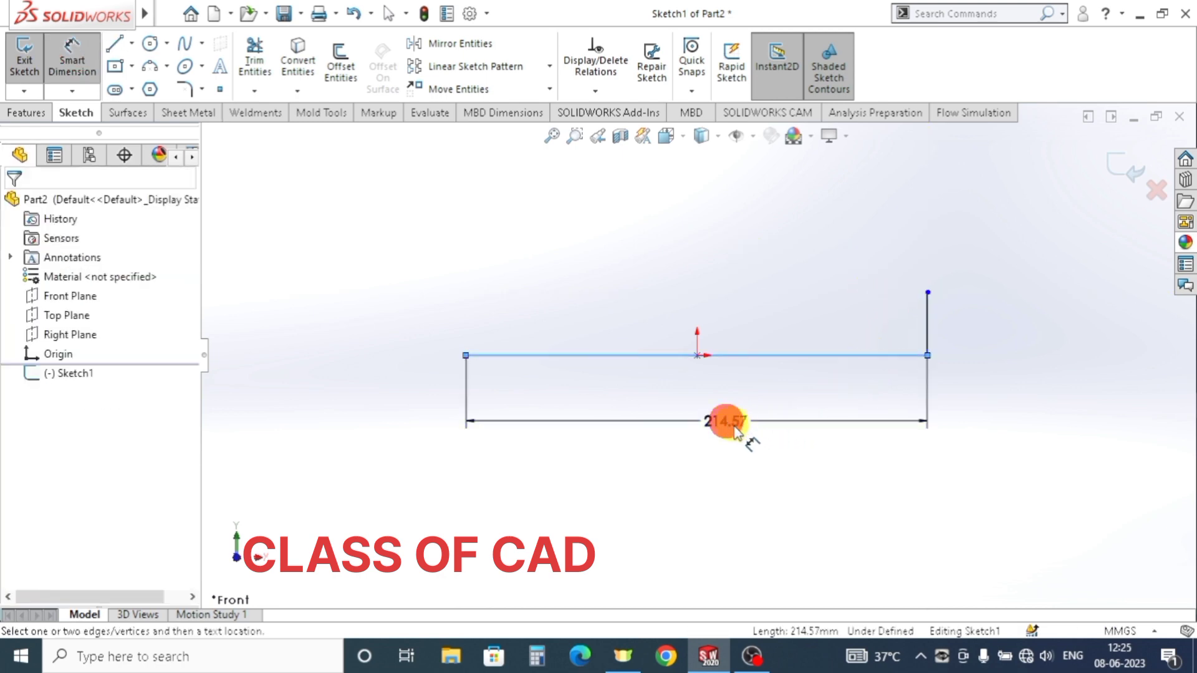
text(1)
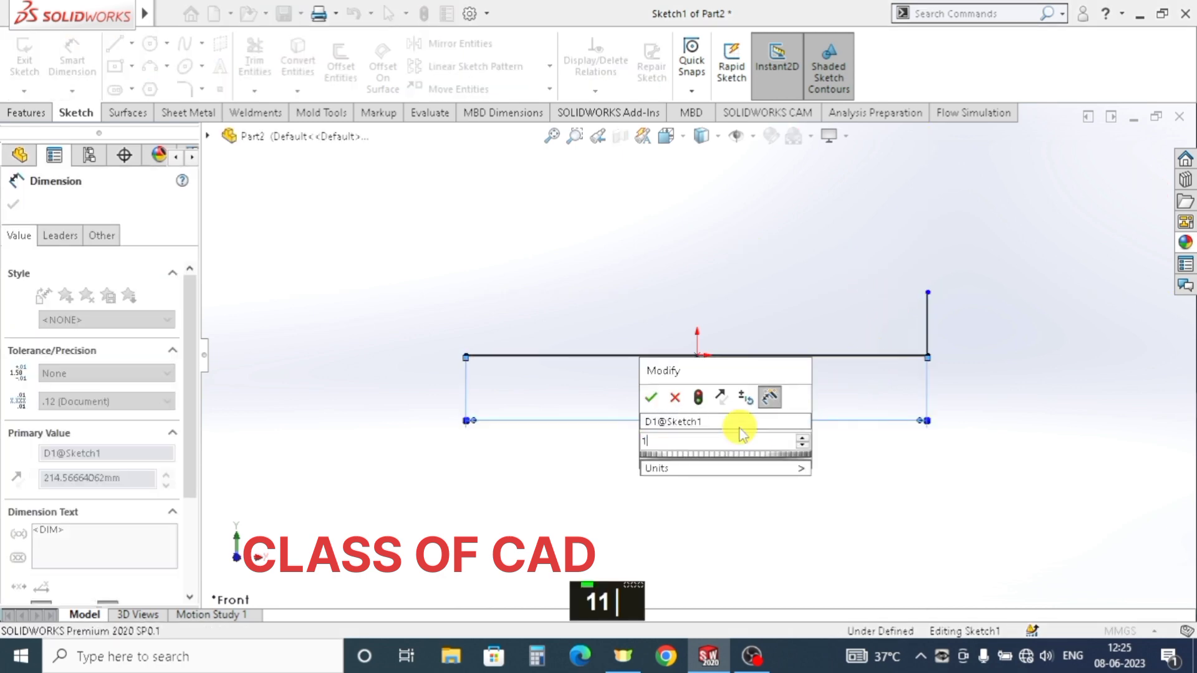
text(13.5)
key(Return)
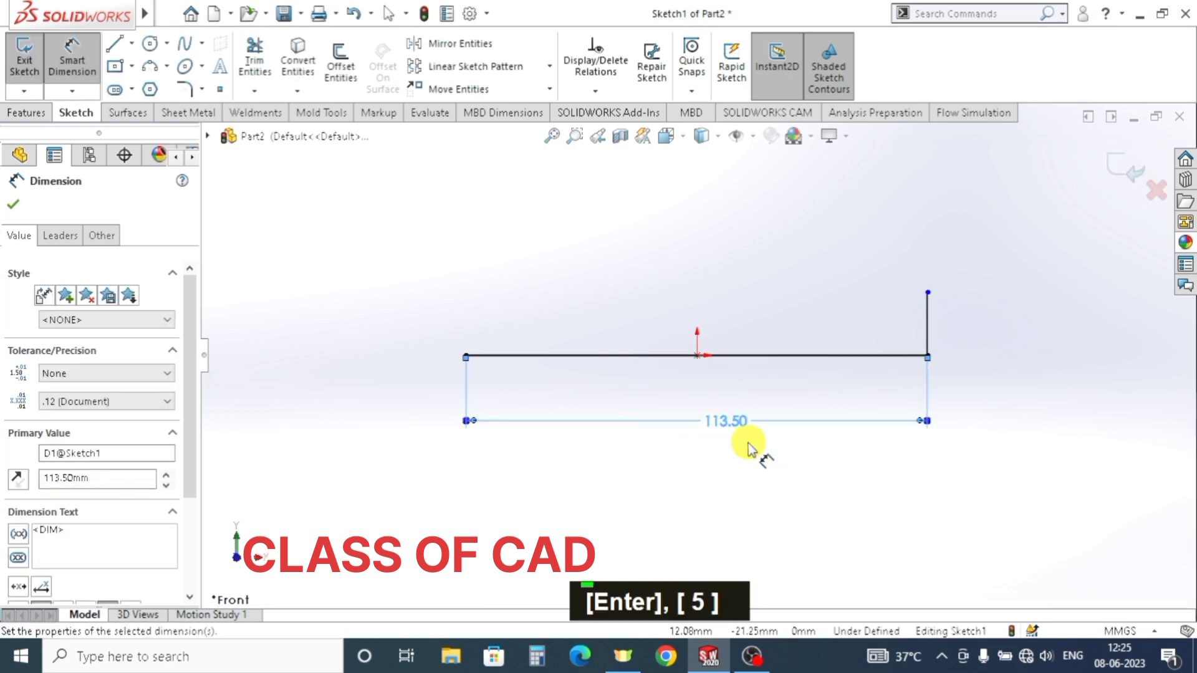
- Dimension the right vertical line's length as 4.5 mm
click(927, 319)
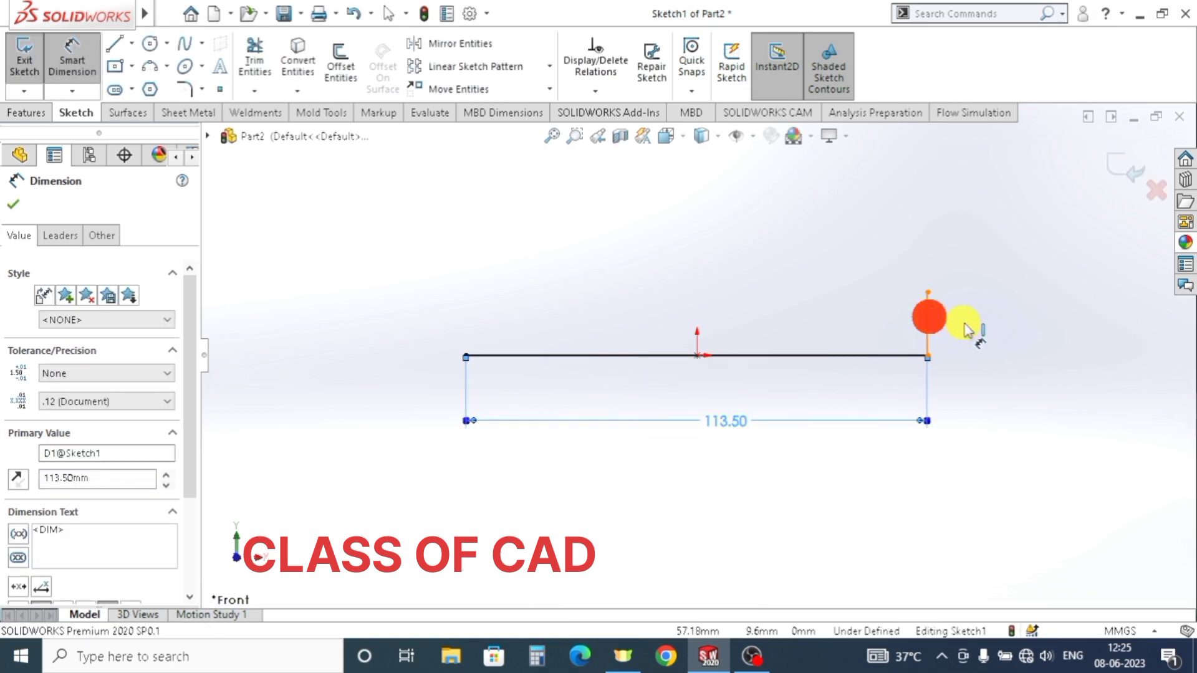
click(991, 323)
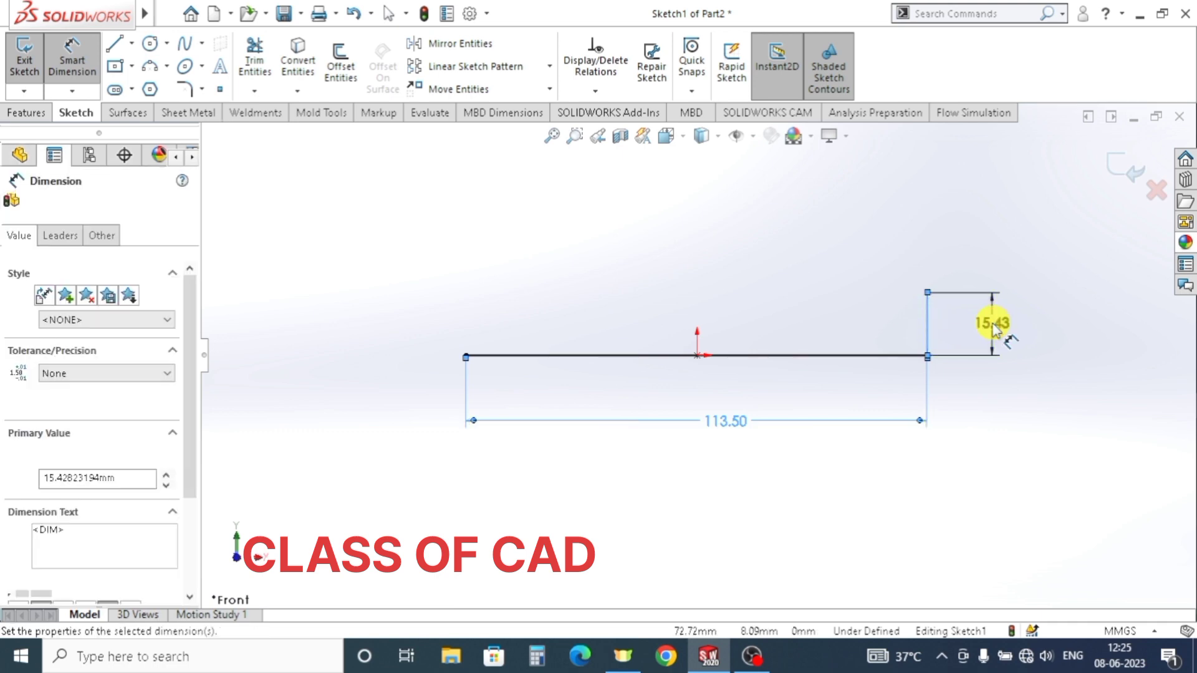
text(4.5)
key(Return)
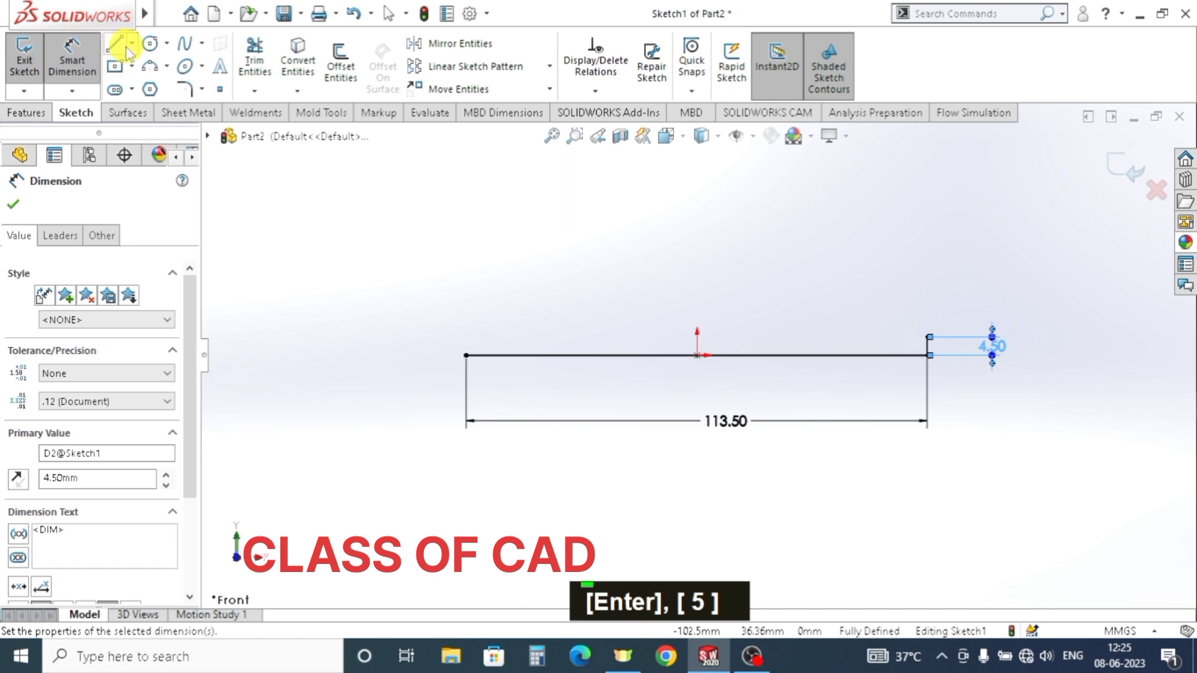
- Sketch a vertical line about 9.4 mm long upward from the horizontal line's left endpoint
click(122, 45)
click(466, 355)
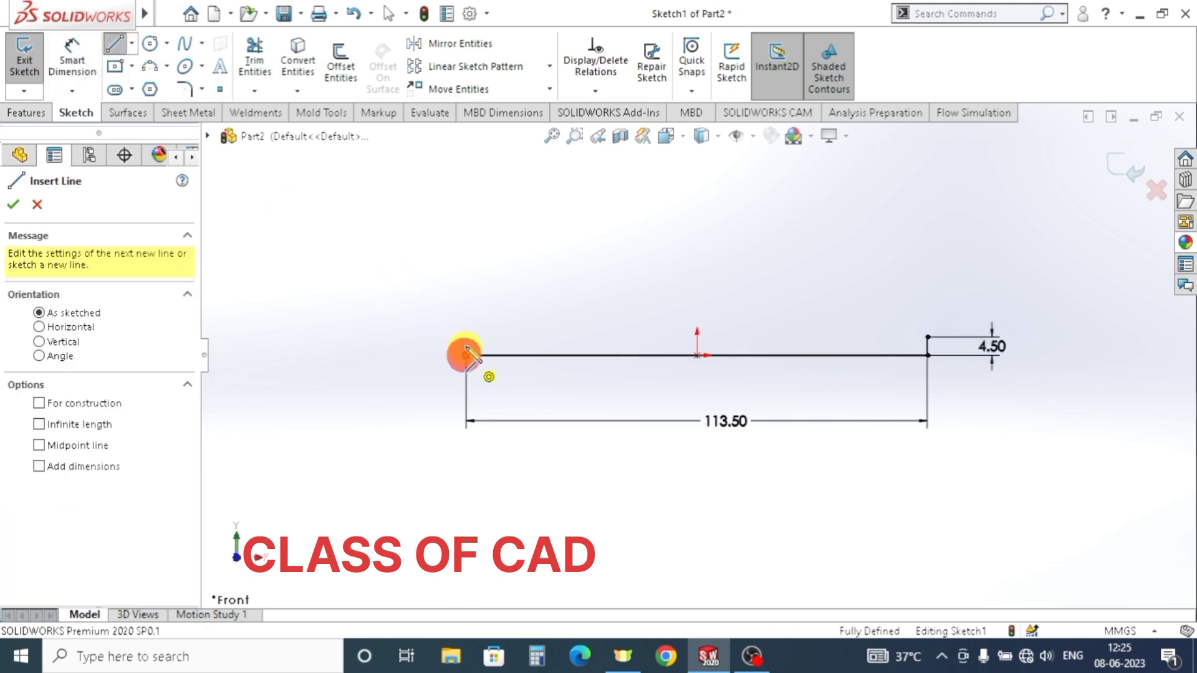
click(466, 317)
key(Escape)
key(Escape)
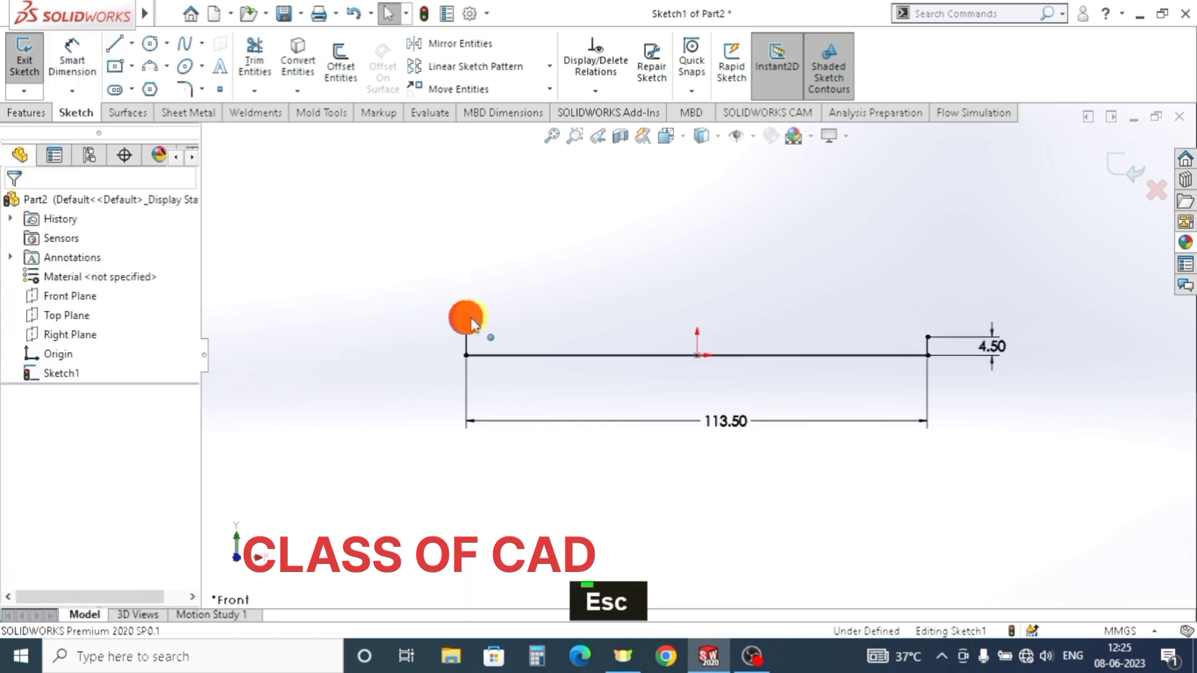
- Add a Horizontal relation between the upper endpoints of the two vertical lines
click(467, 318)
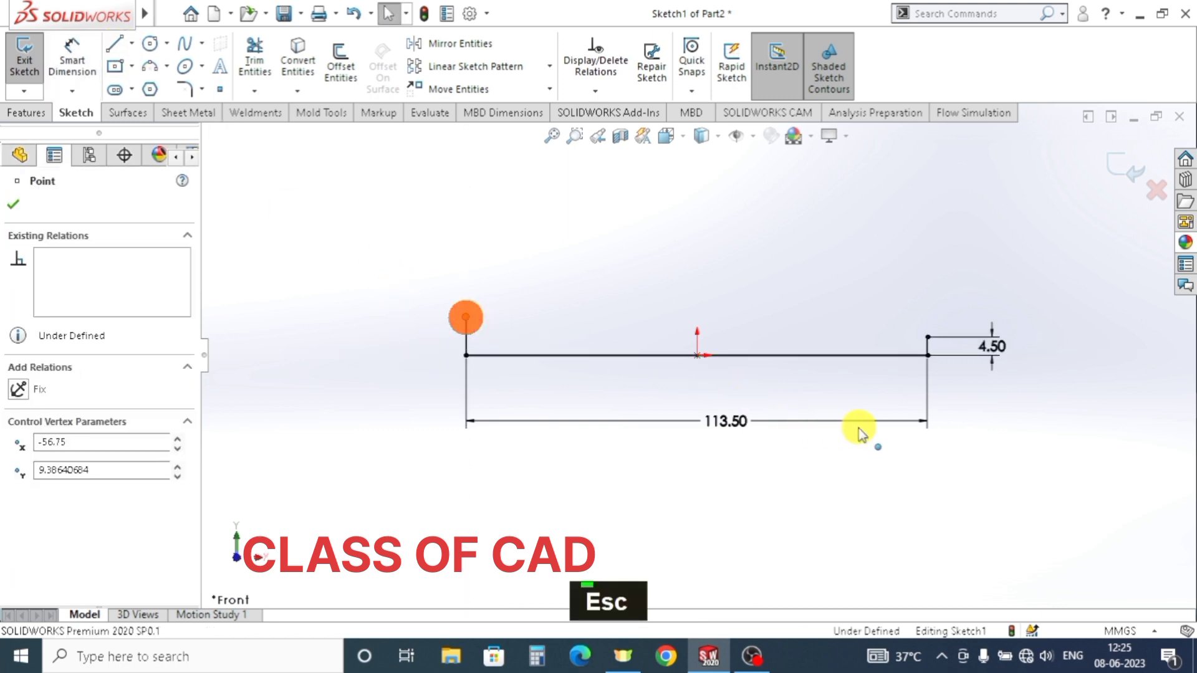
shift+click(927, 339)
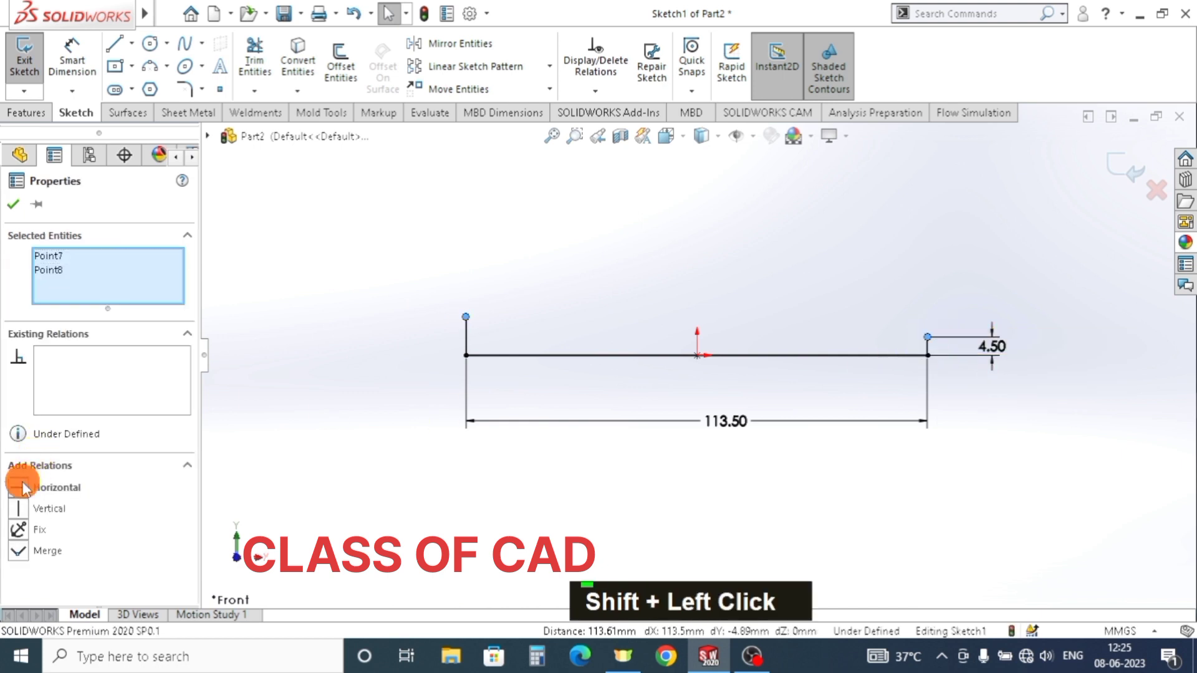
click(20, 487)
click(15, 204)
key(Escape)
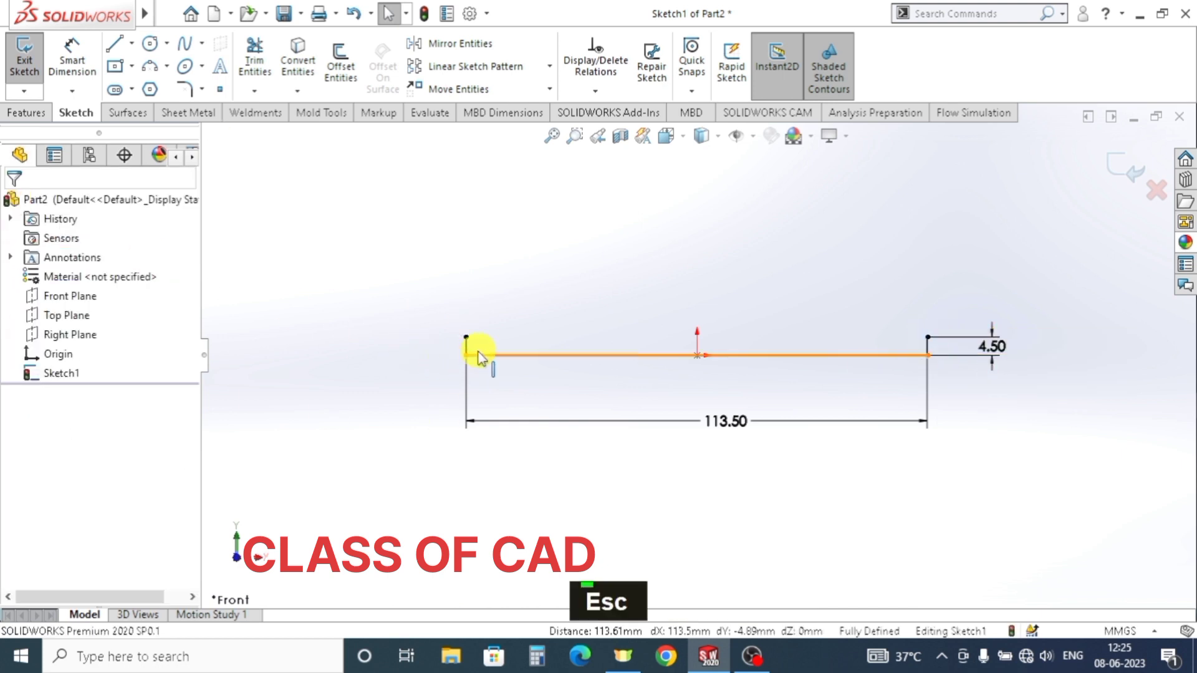
- Convert the long horizontal line through the origin to construction geometry
click(524, 360)
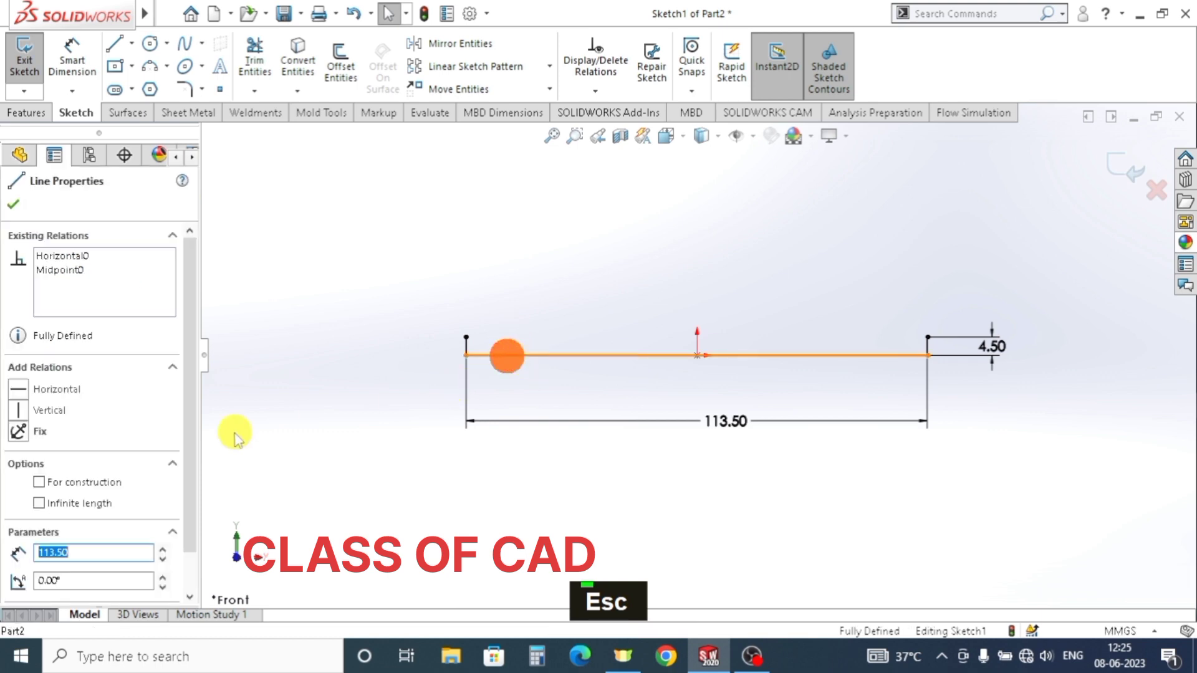
key(Escape)
key(Escape)
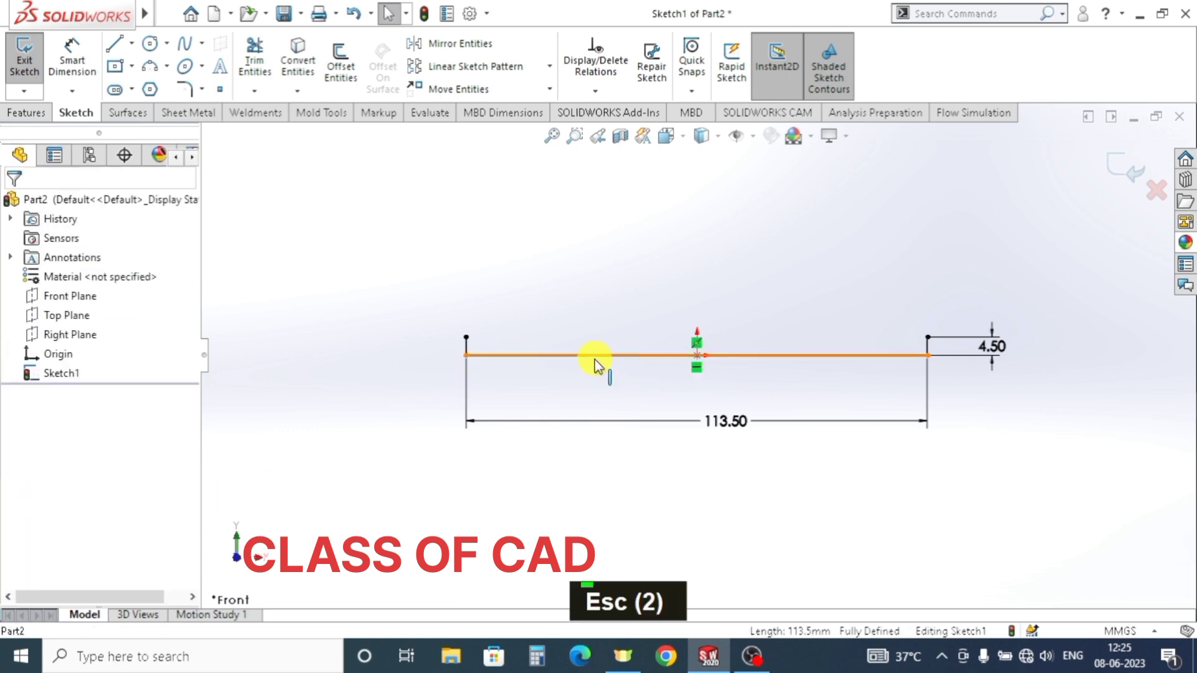
click(619, 352)
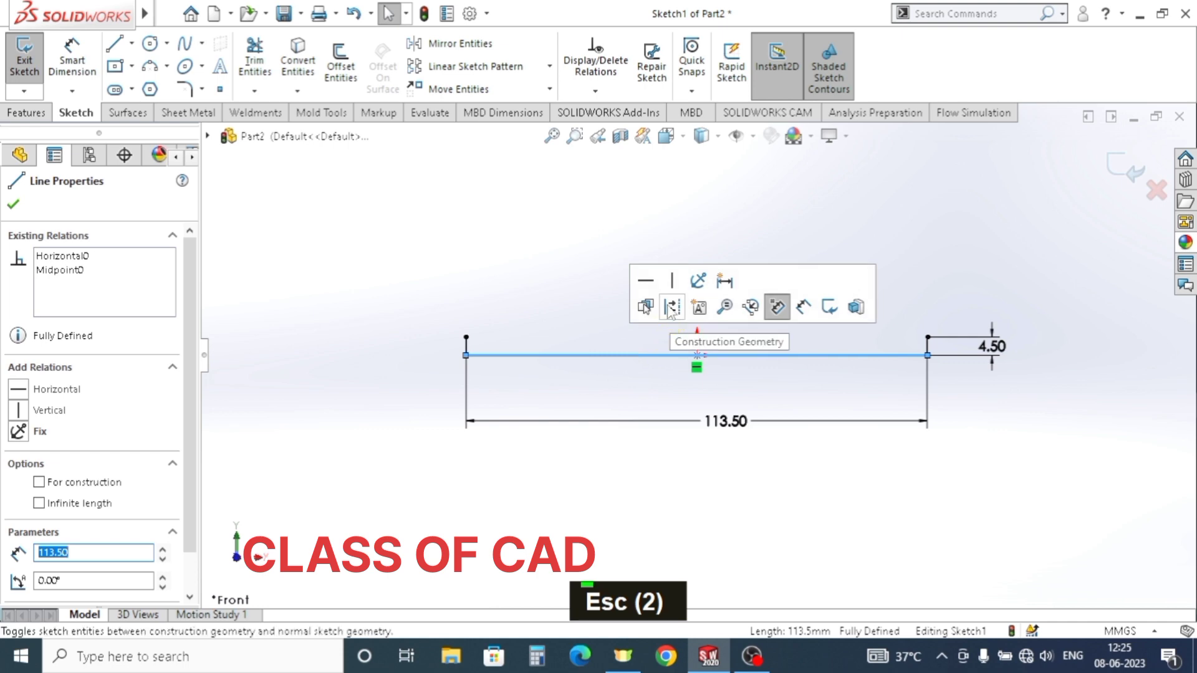
click(772, 308)
scroll(477, 347, down, 2)
scroll(471, 349, down, 2)
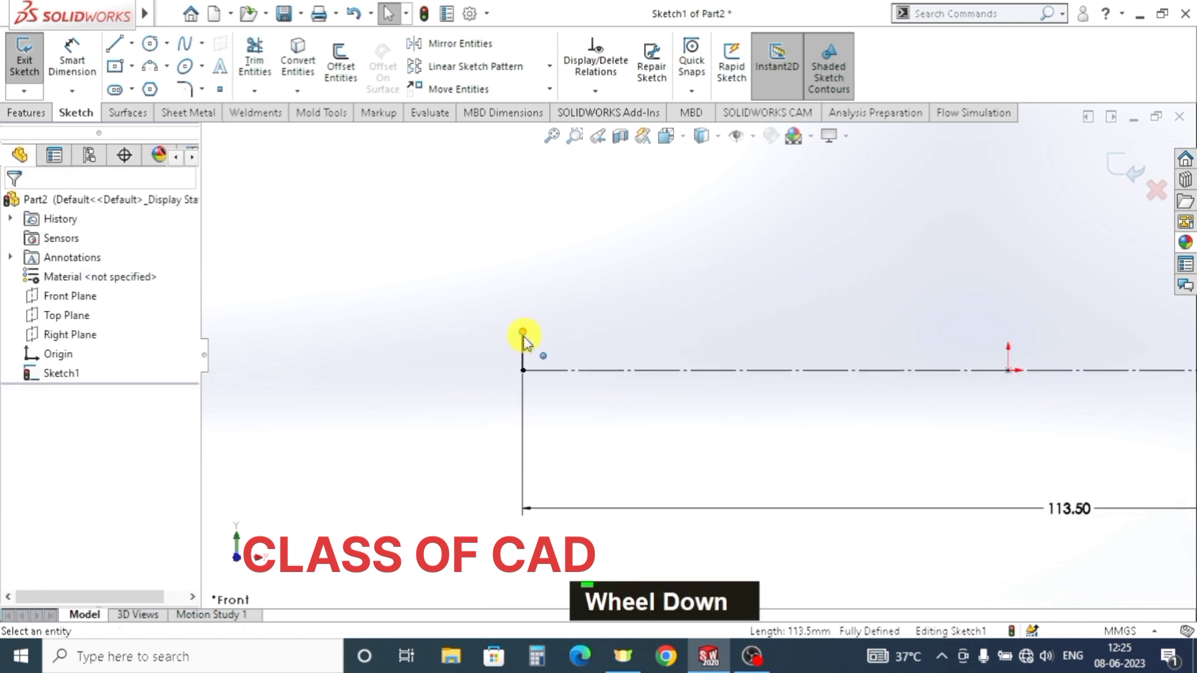
key(Escape)
click(524, 340)
click(523, 343)
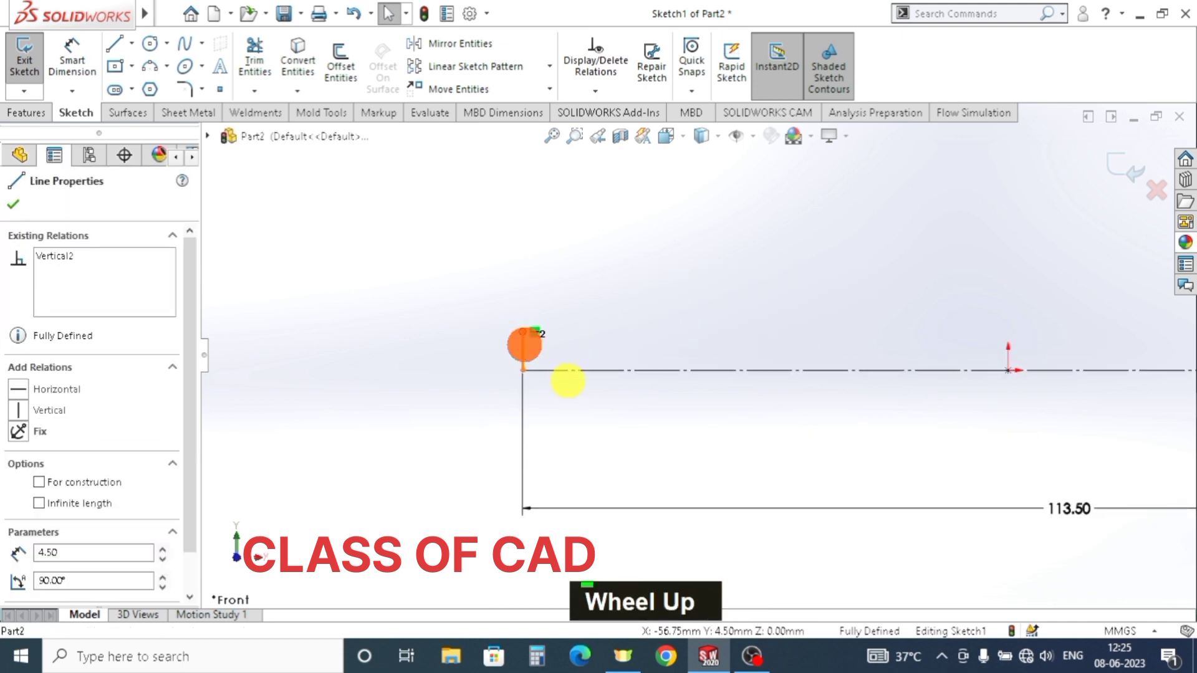
scroll(673, 361, up, 3)
shift+click(1159, 356)
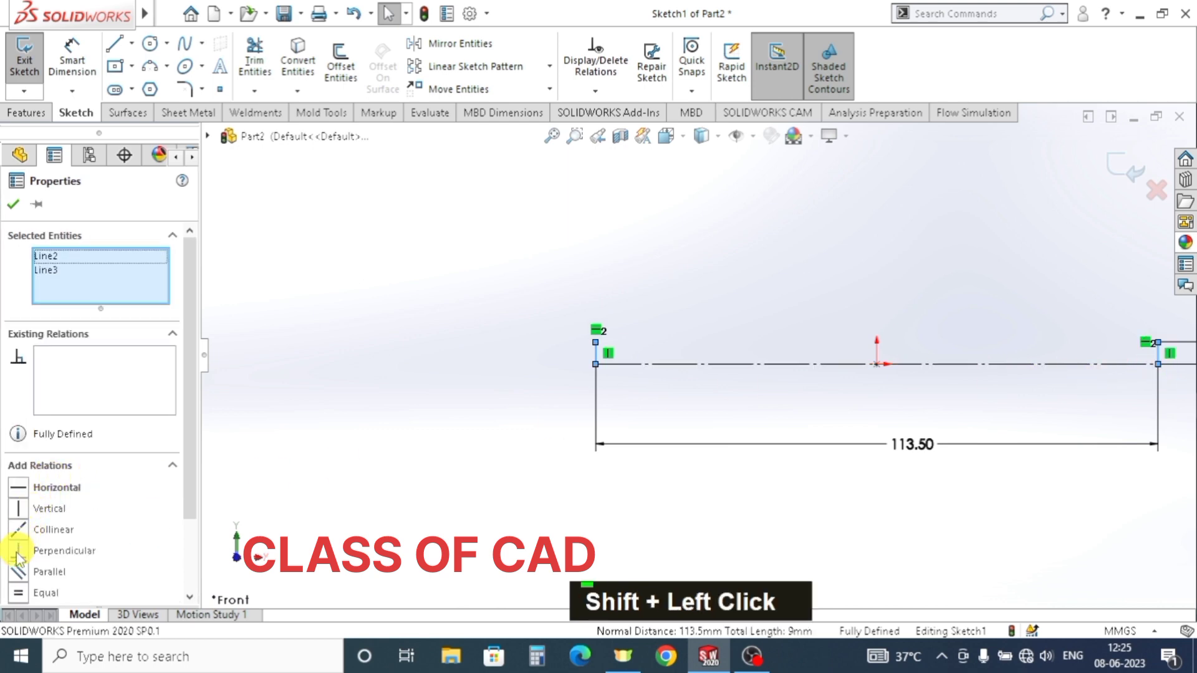
key(Escape)
- Convert the short vertical lines at both ends of the centerline to construction geometry
mouse_move(732, 434)
shift+middle_down()
mouse_move(561, 446)
mouse_move(636, 433)
shift+middle_up()
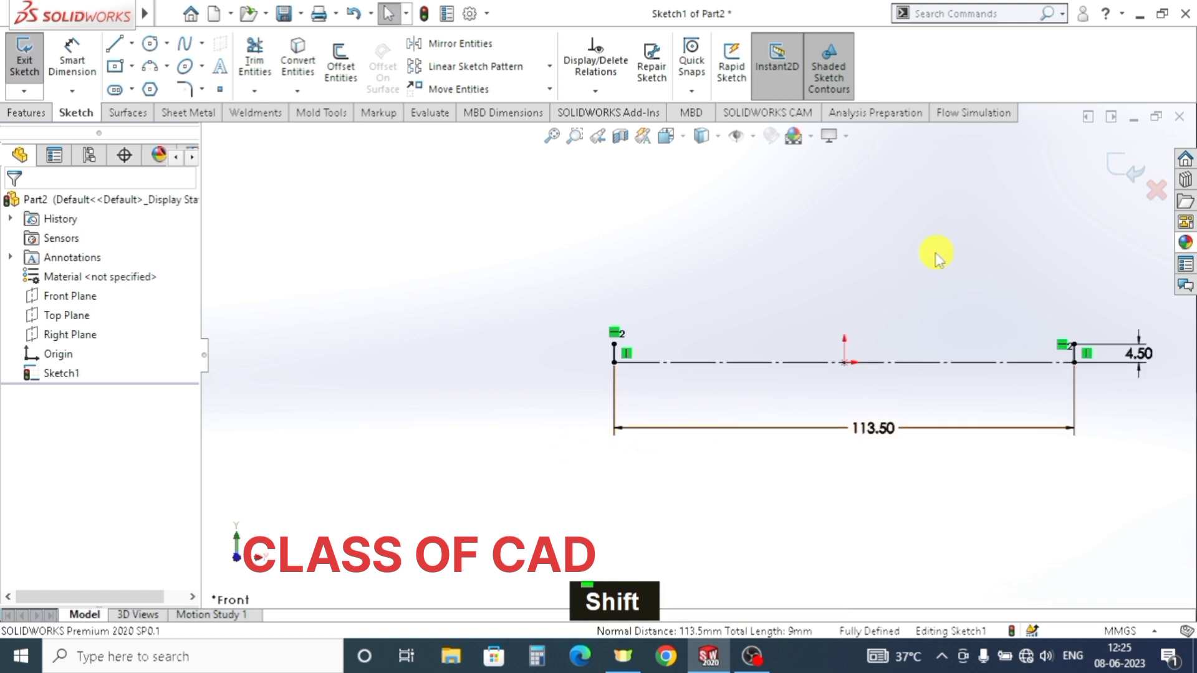
key(ctrl+8)
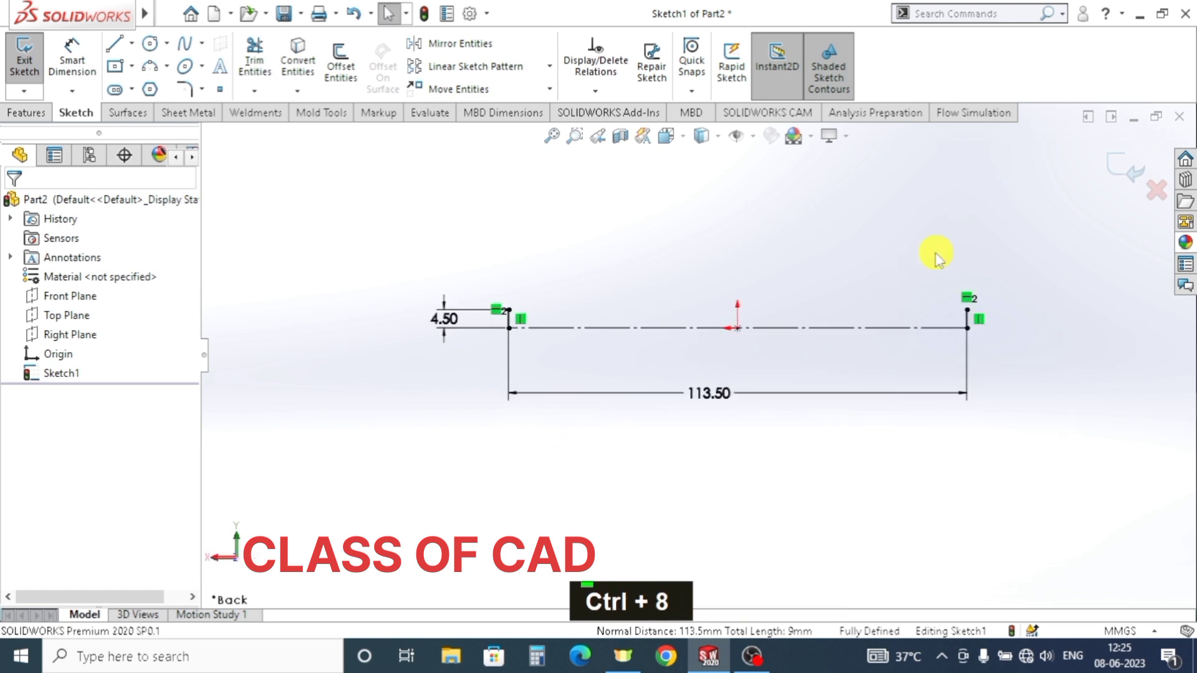
key(ctrl+8)
scroll(546, 315, down, 2)
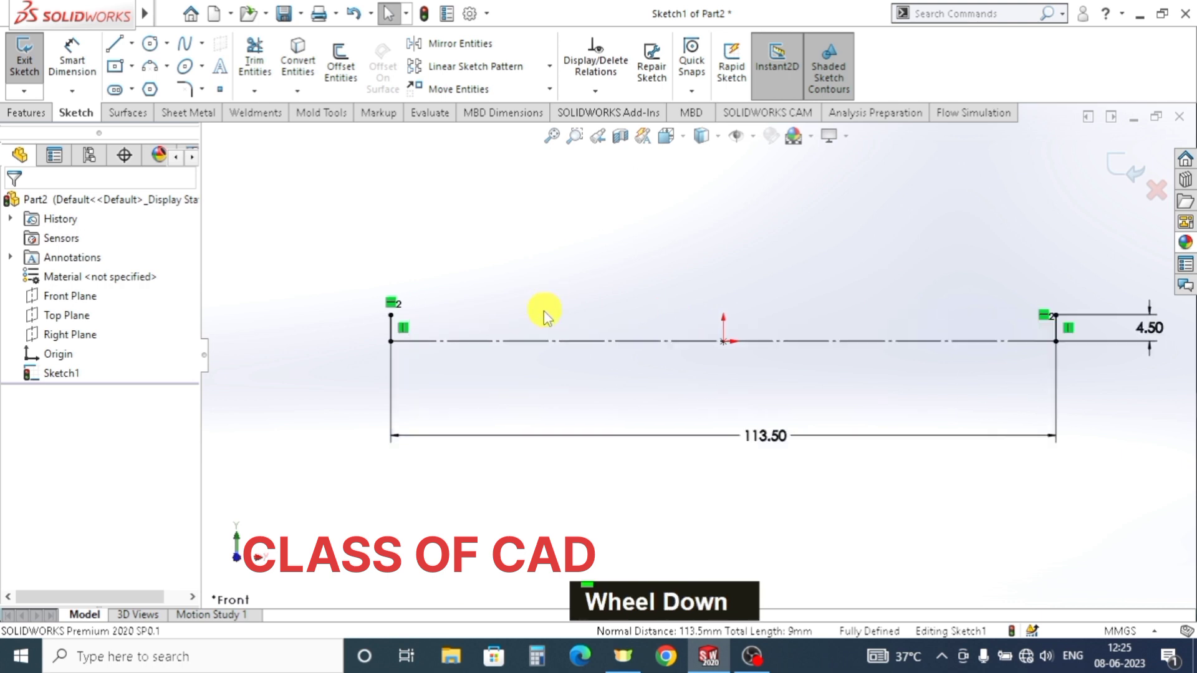
ctrl+middle_drag(733, 391, 571, 393)
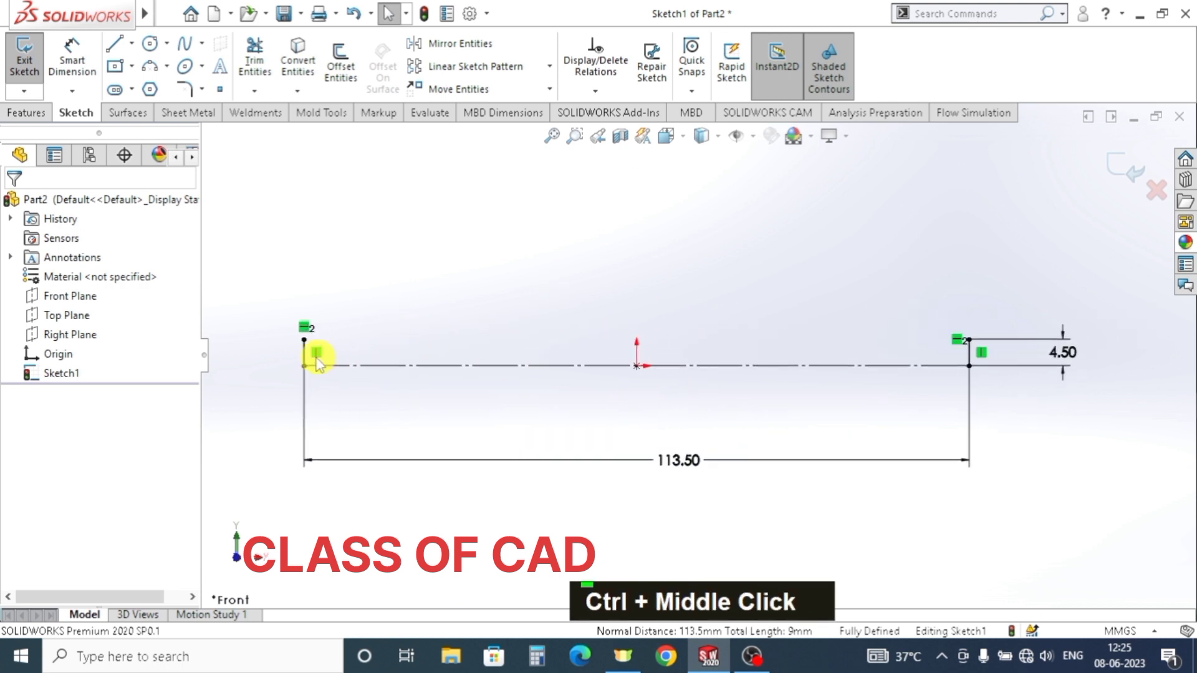
key(Escape)
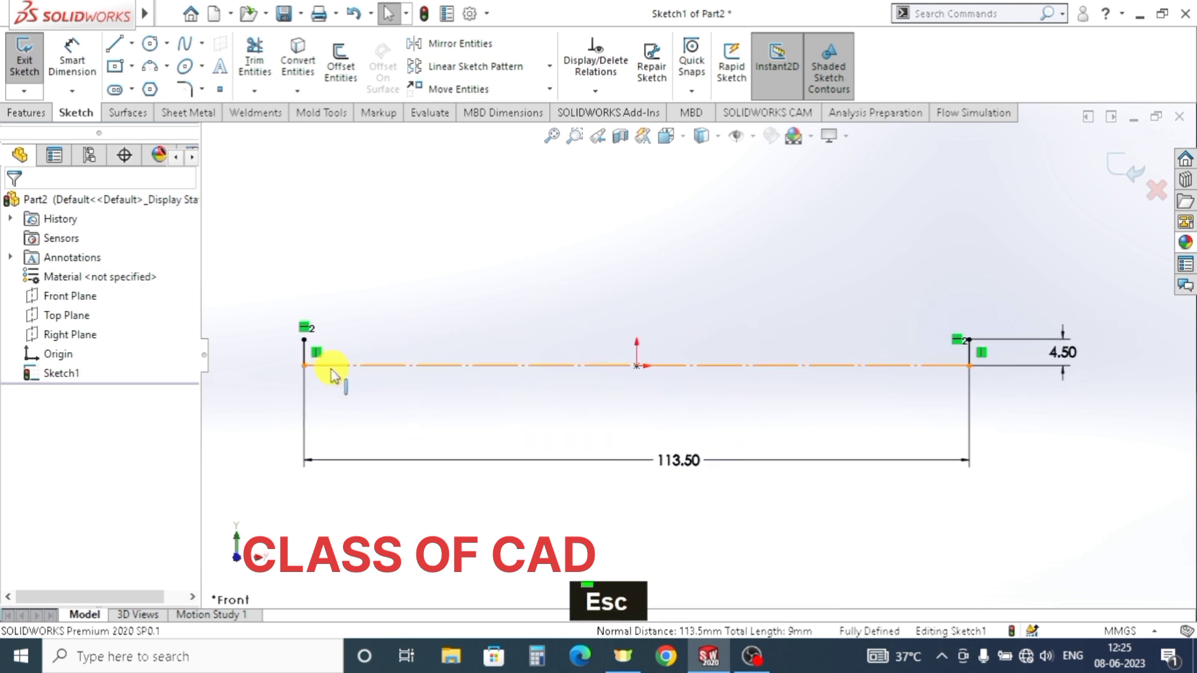
click(304, 353)
click(387, 300)
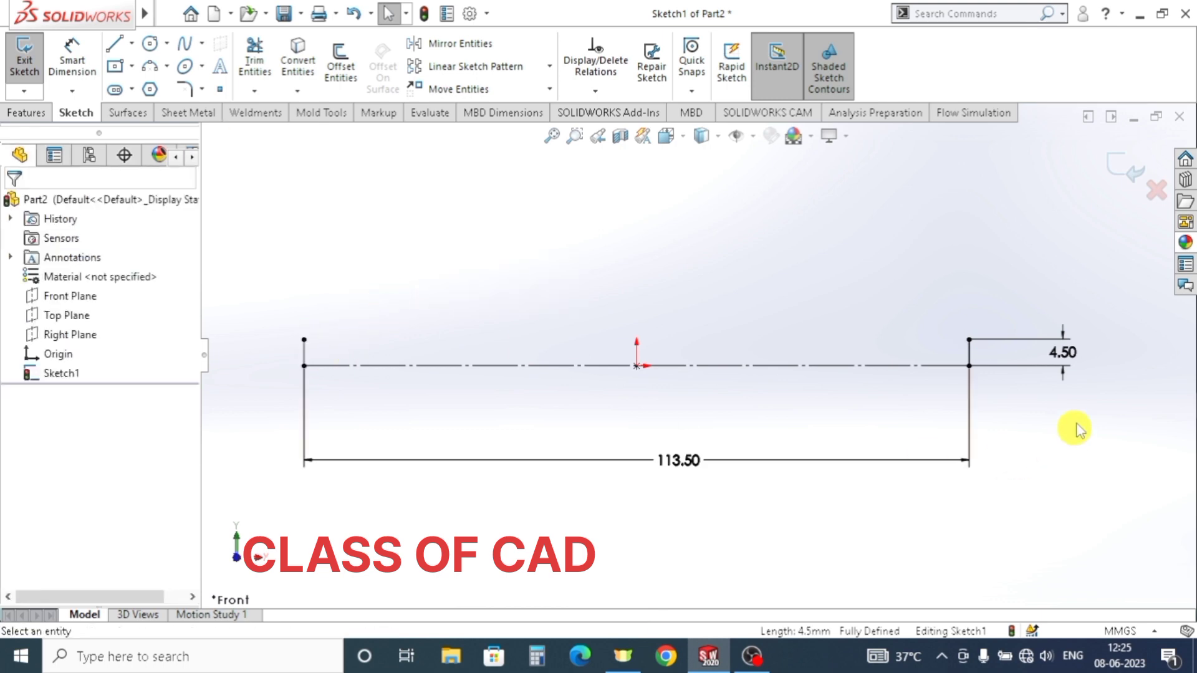
click(972, 352)
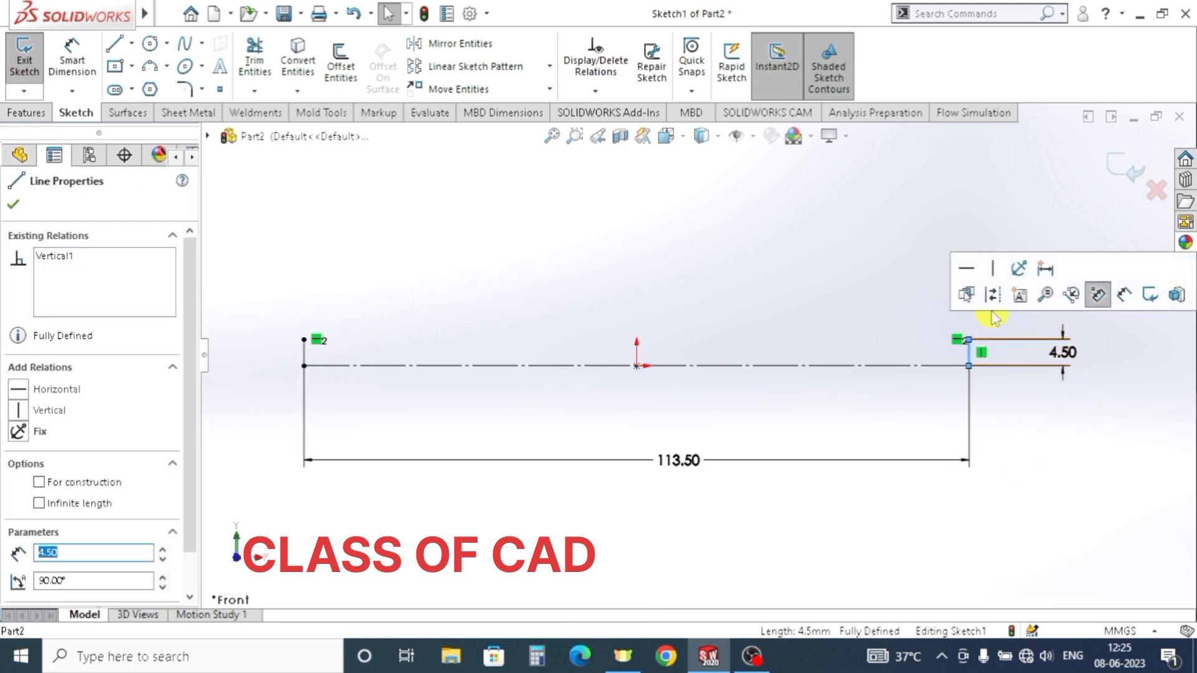
click(988, 293)
- Sketch an upward-bulging three-point arc of about 116 mm radius between the upper endpoints of the two short vertical lines
scroll(735, 414, up, 3)
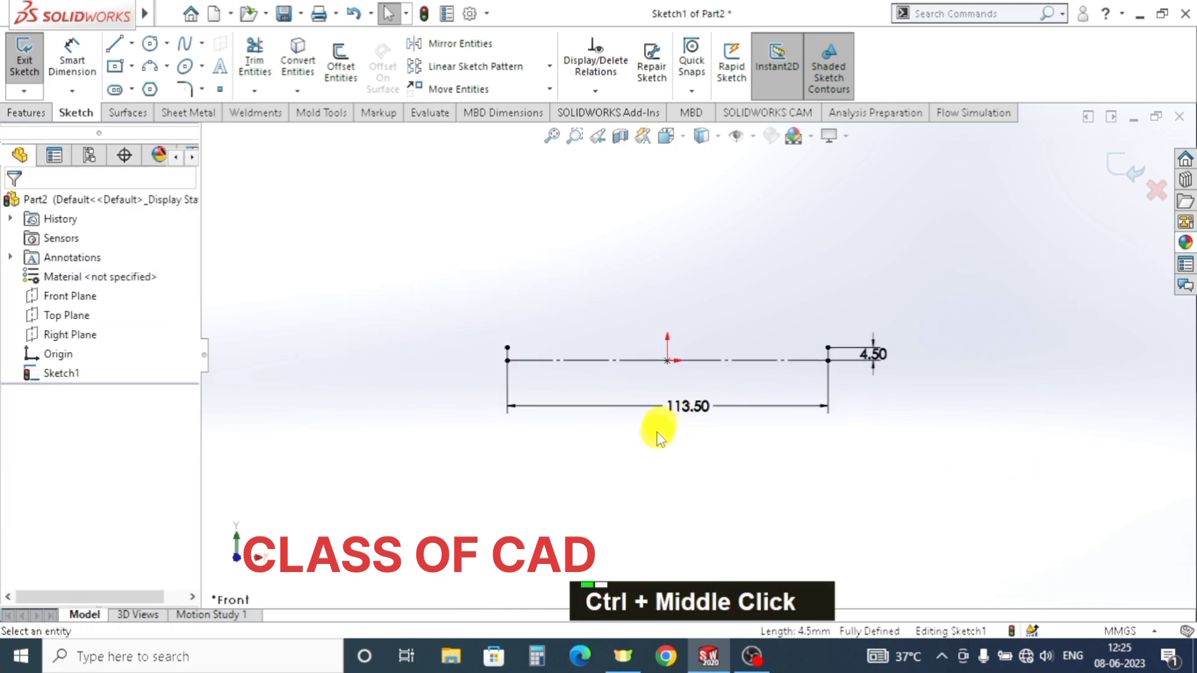
ctrl+middle_drag(657, 428, 649, 468)
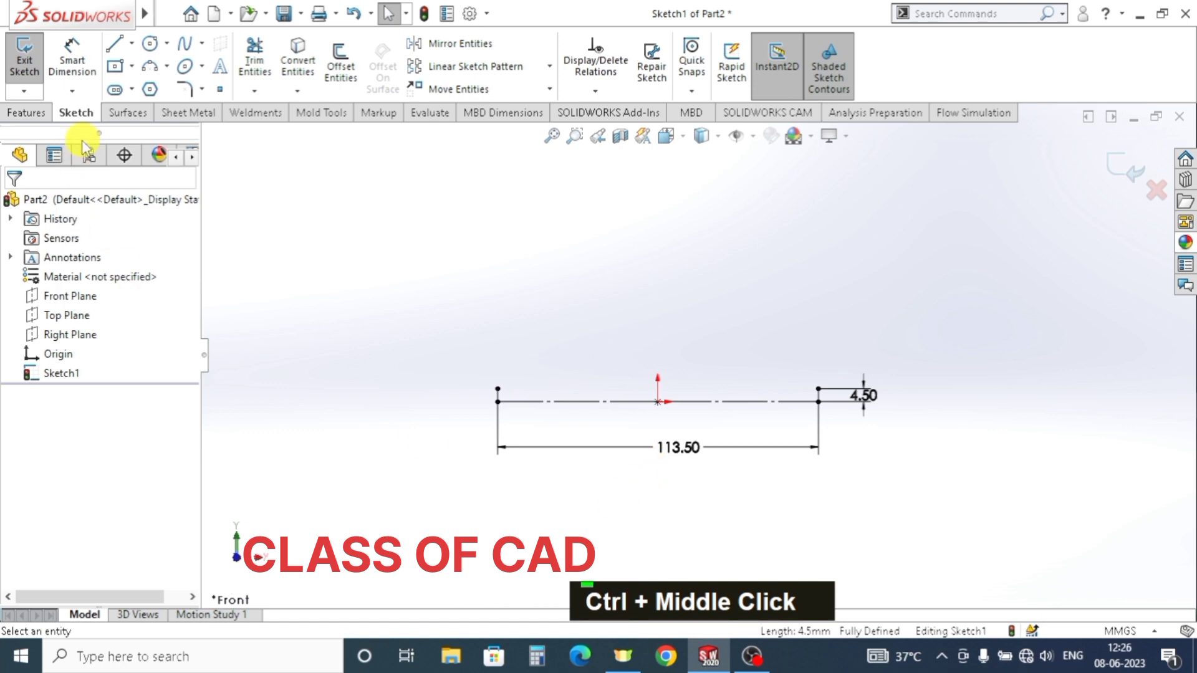
click(155, 70)
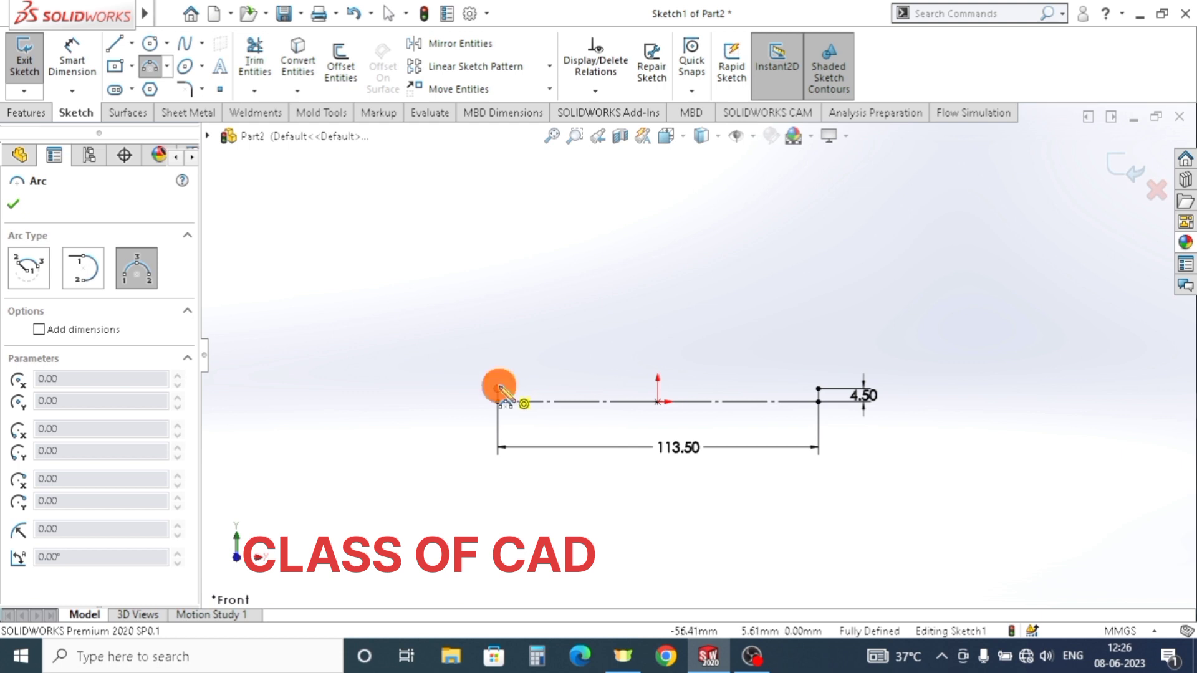
click(497, 388)
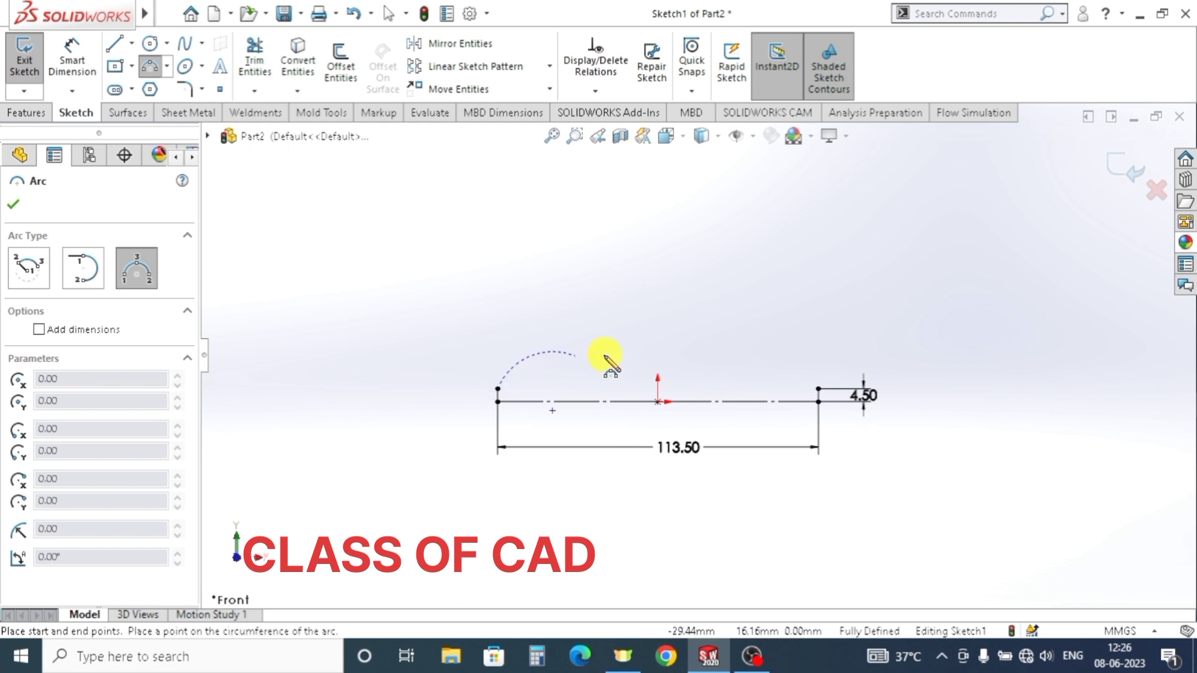
click(818, 388)
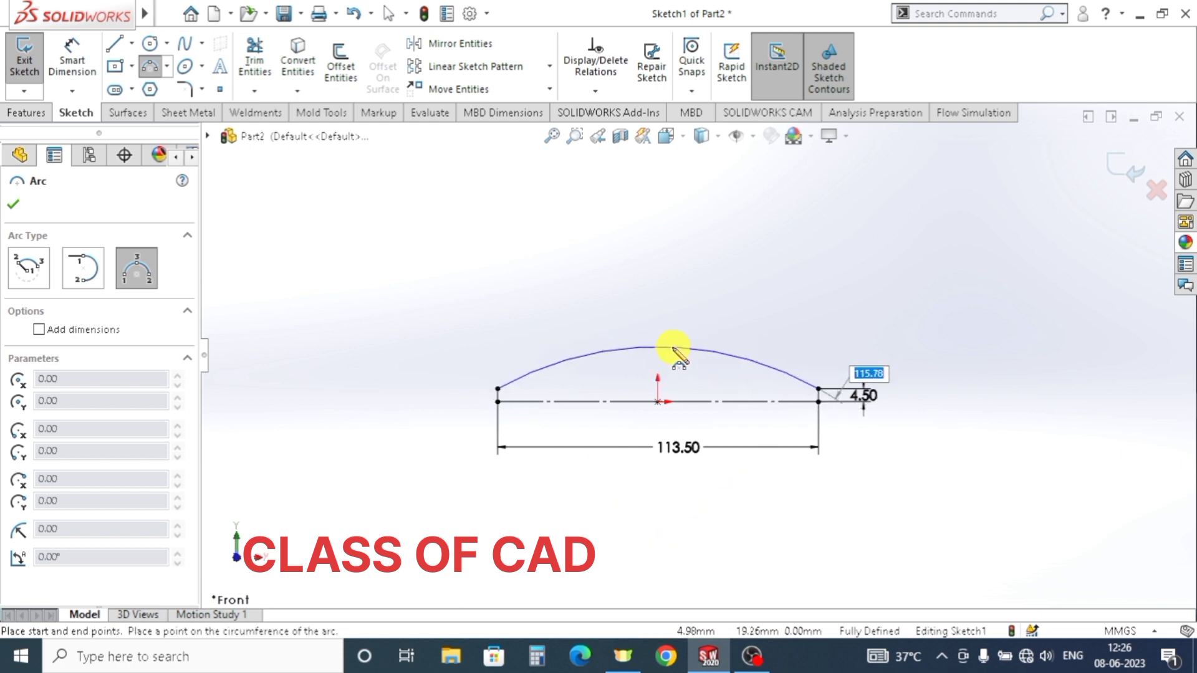
click(674, 348)
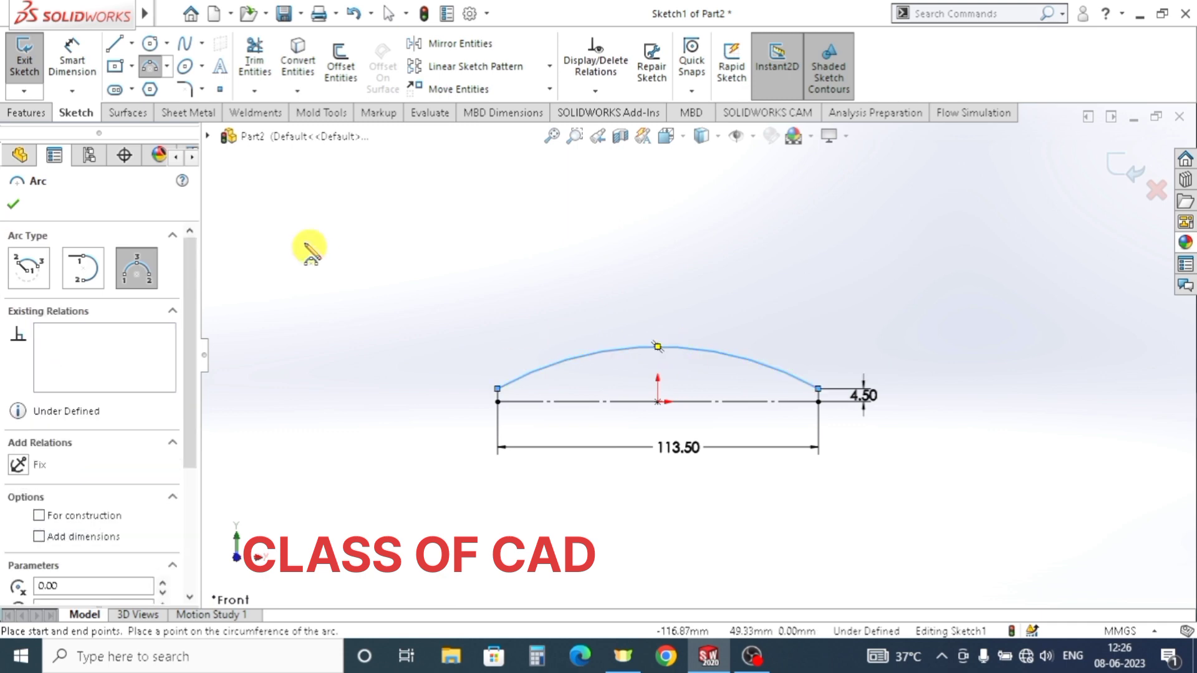
click(13, 206)
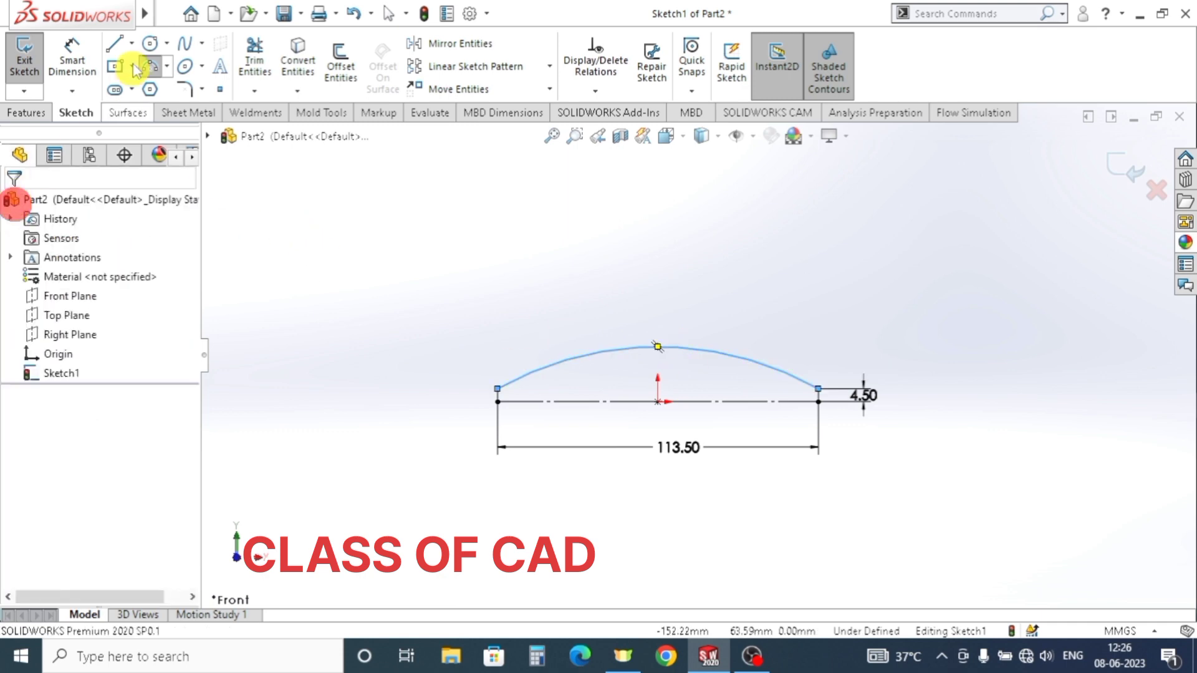
- Dimension the arc's radius to 165 mm and exit the sketch
click(75, 60)
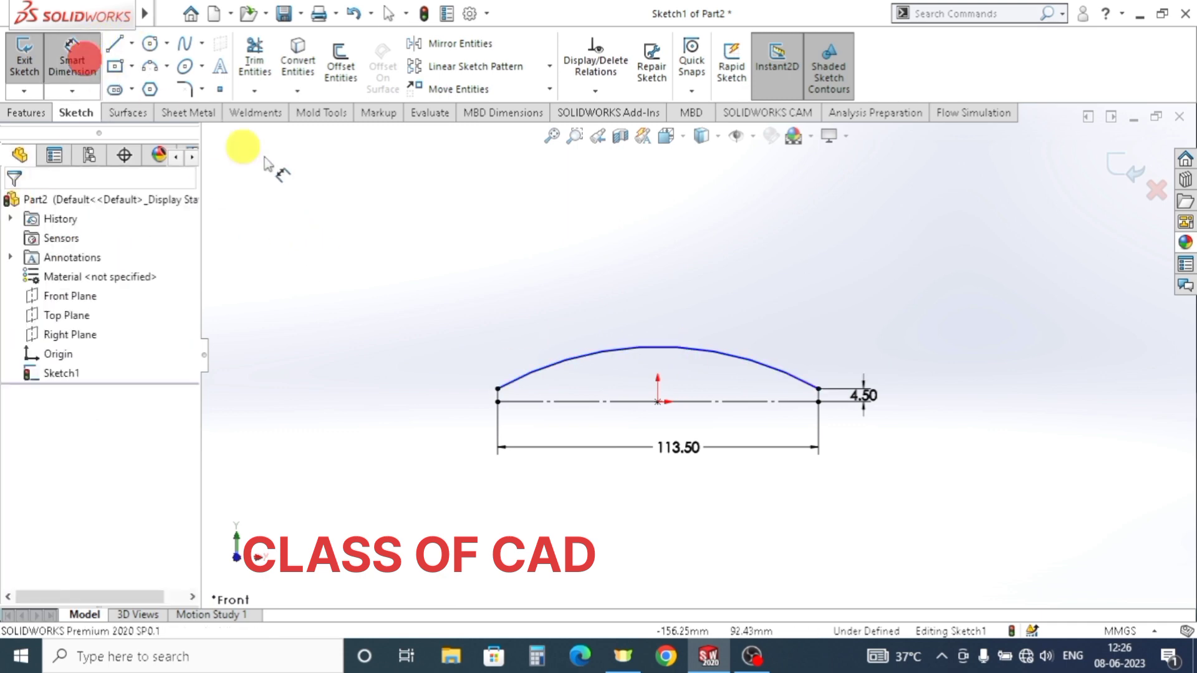
click(528, 293)
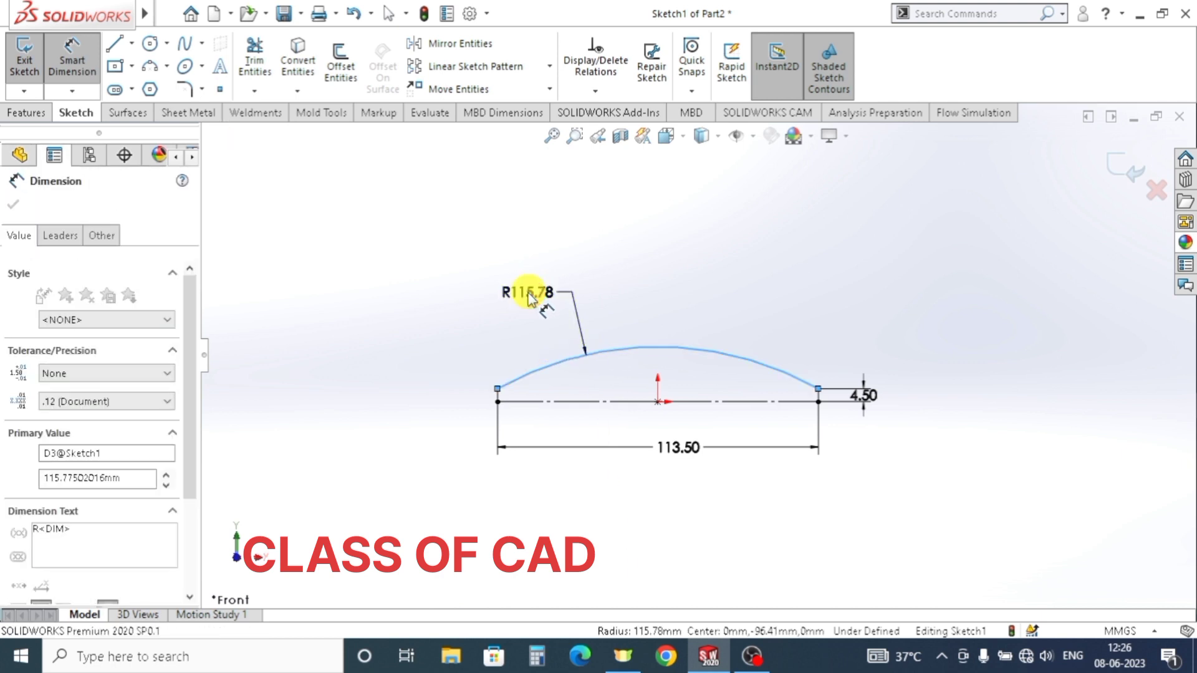
text(165)
key(Return)
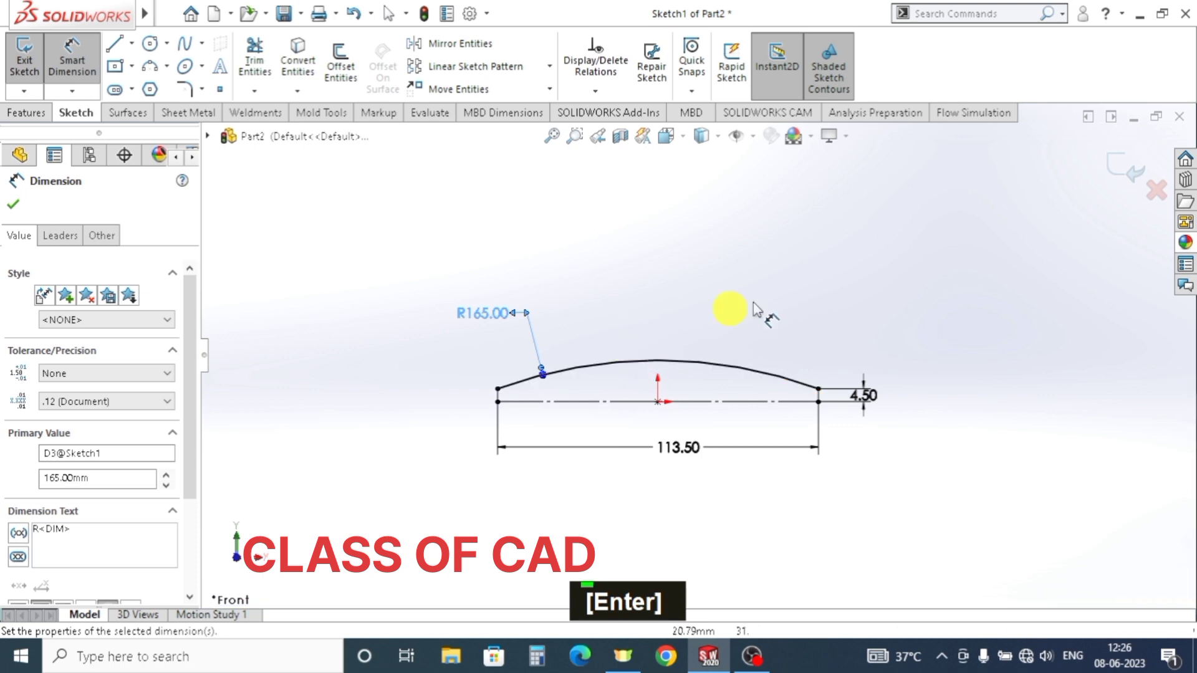
key(Escape)
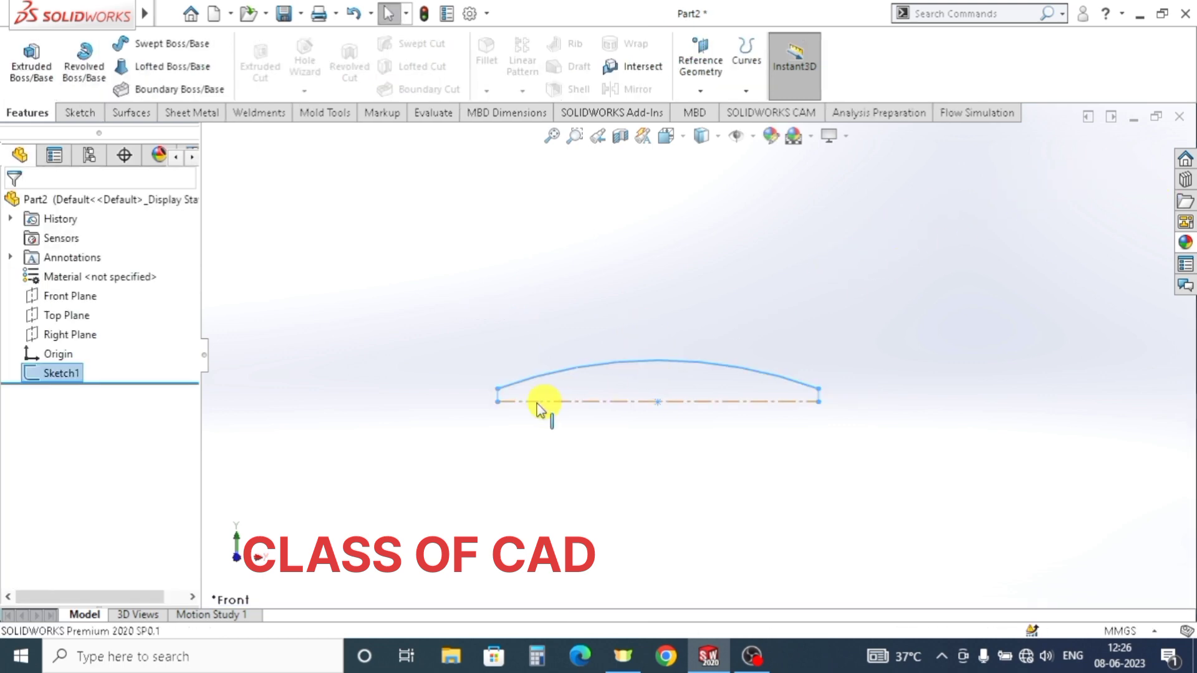
- Start a new sketch on the Top Plane and orient the view normal to it
middle_drag(493, 416, 569, 476)
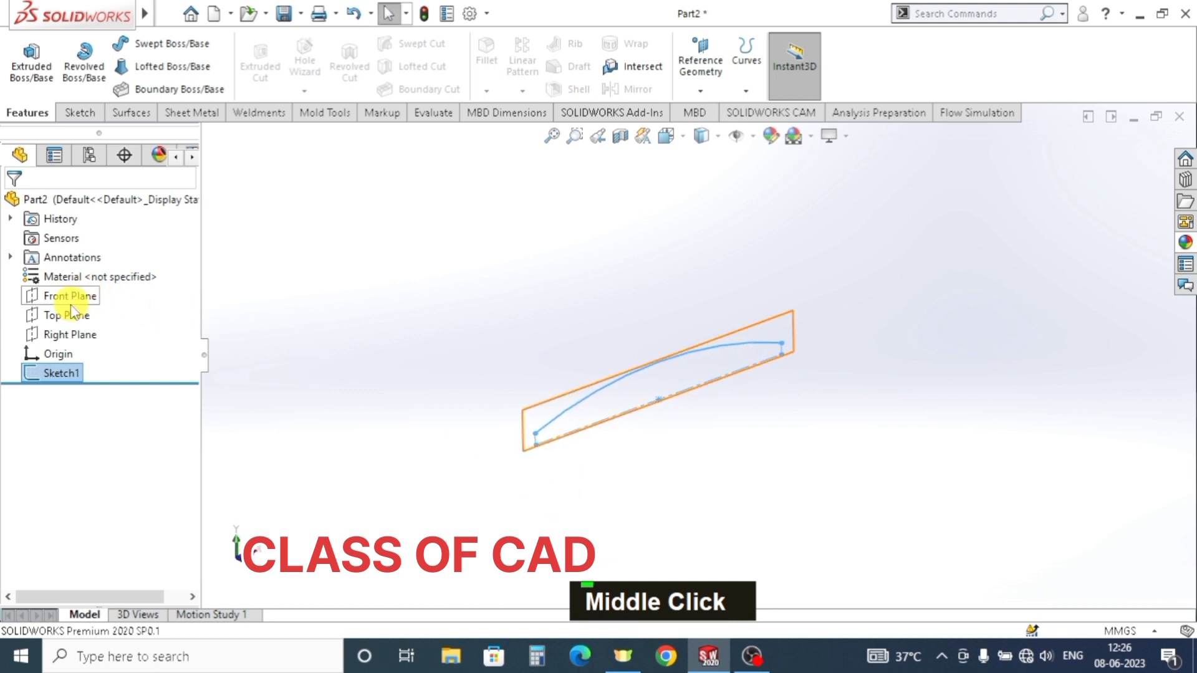
click(68, 317)
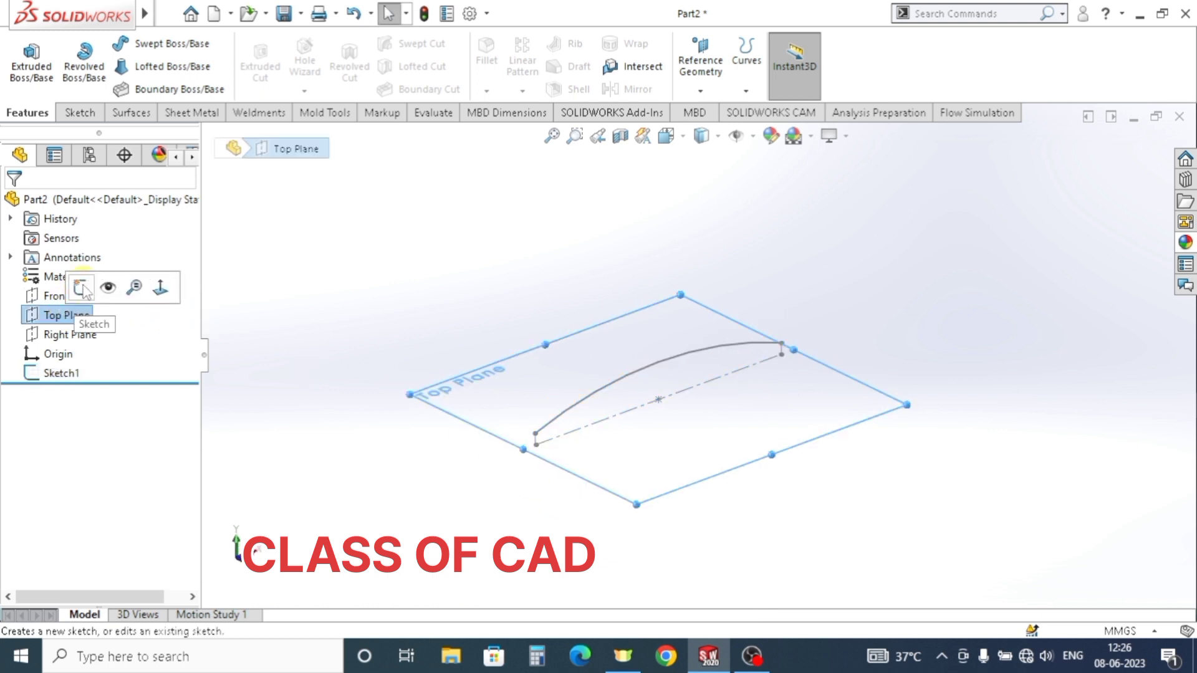
click(81, 279)
key(space)
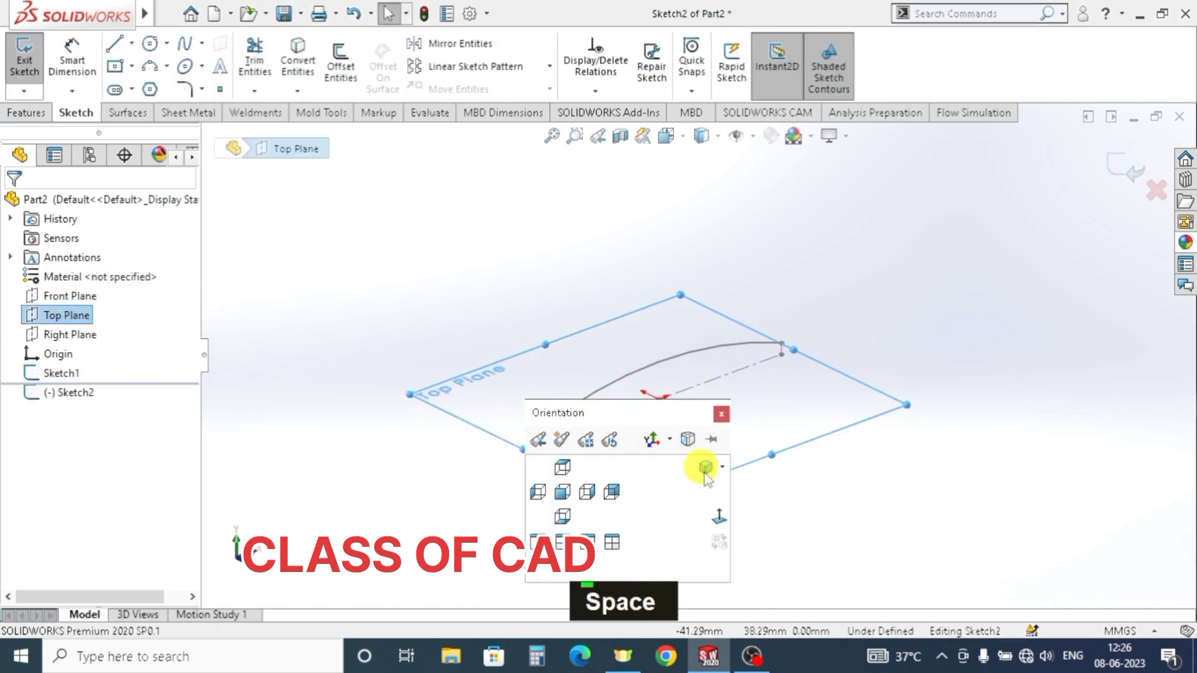
click(718, 515)
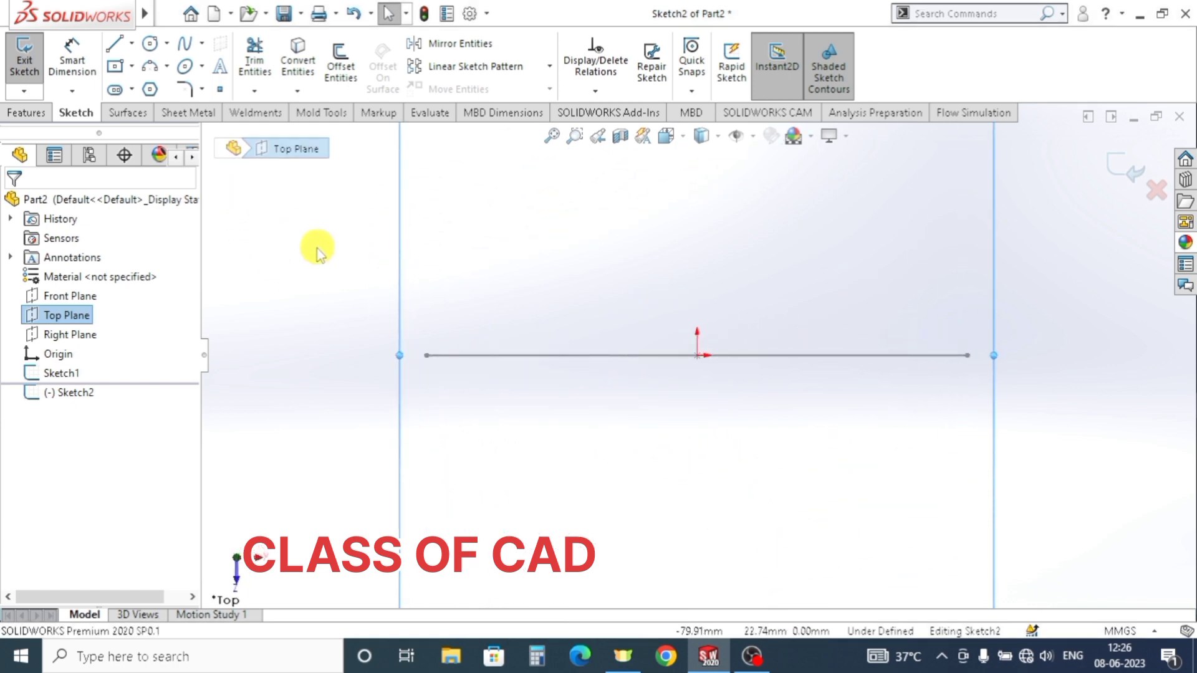
- Draw a horizontal centerline through the origin, joining the left and right endpoints of the first sketch's profile
click(132, 43)
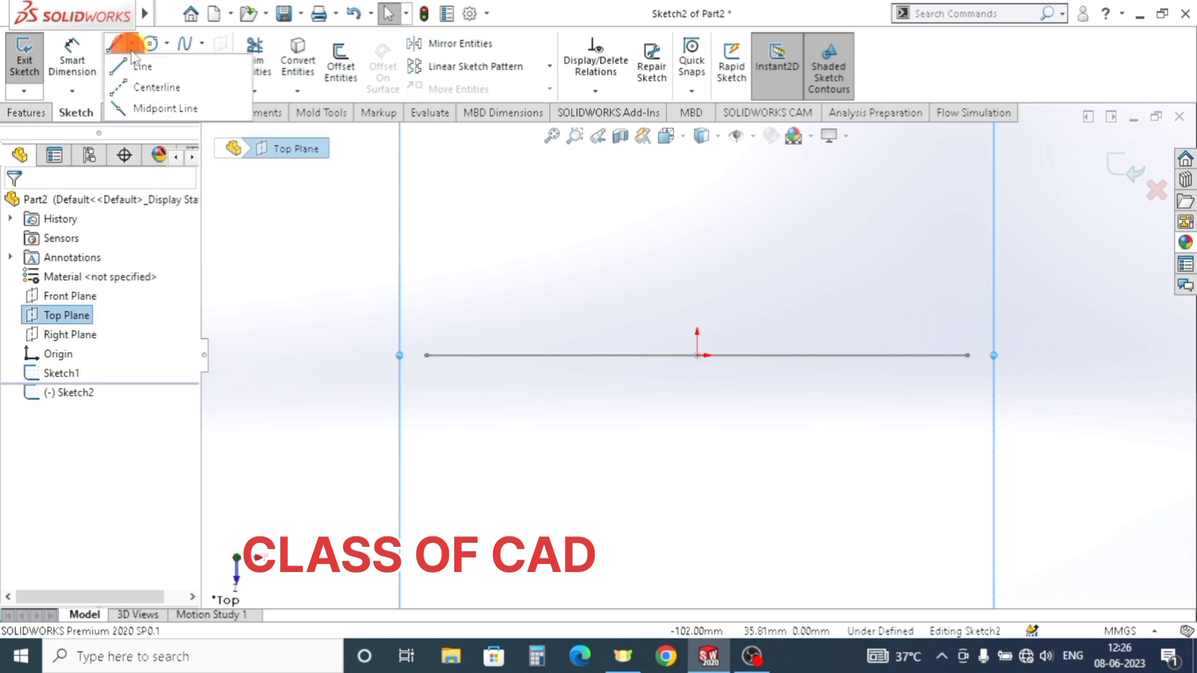
click(138, 87)
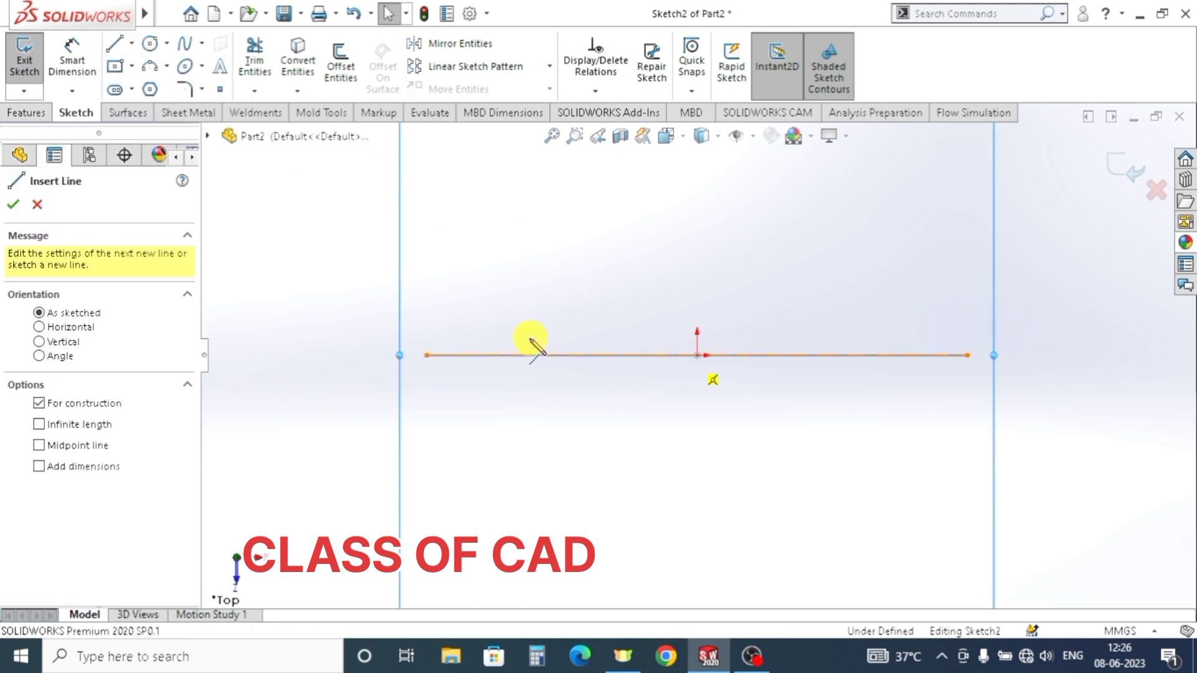
click(427, 355)
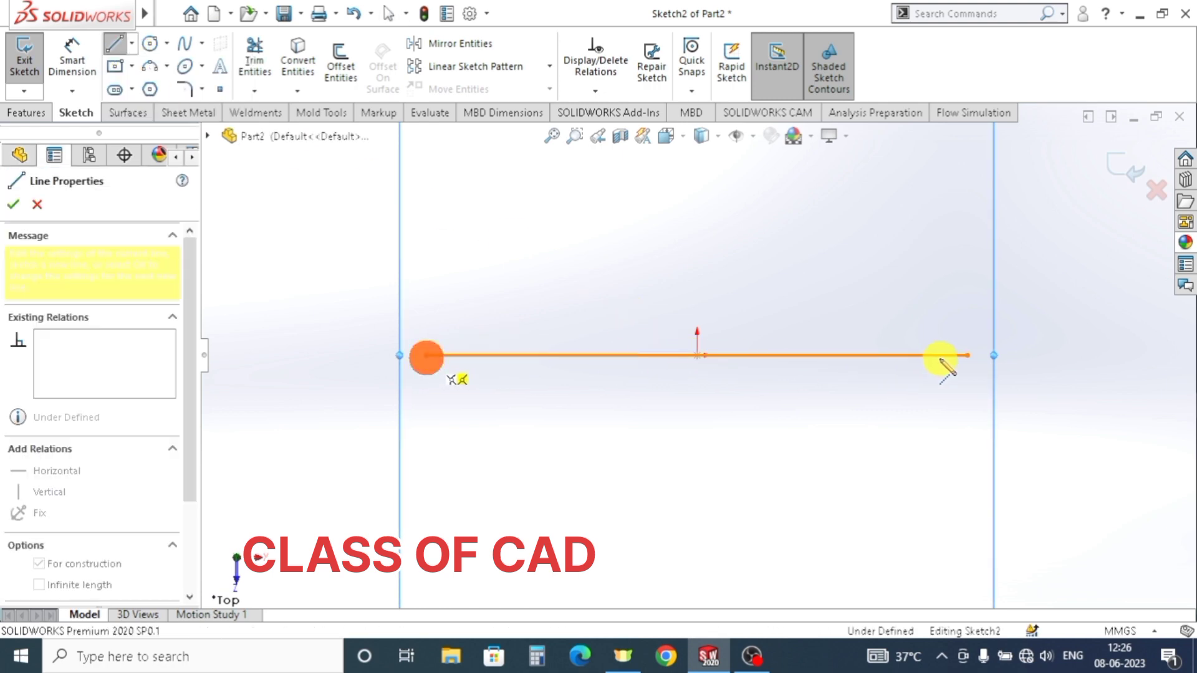
click(967, 355)
click(967, 355)
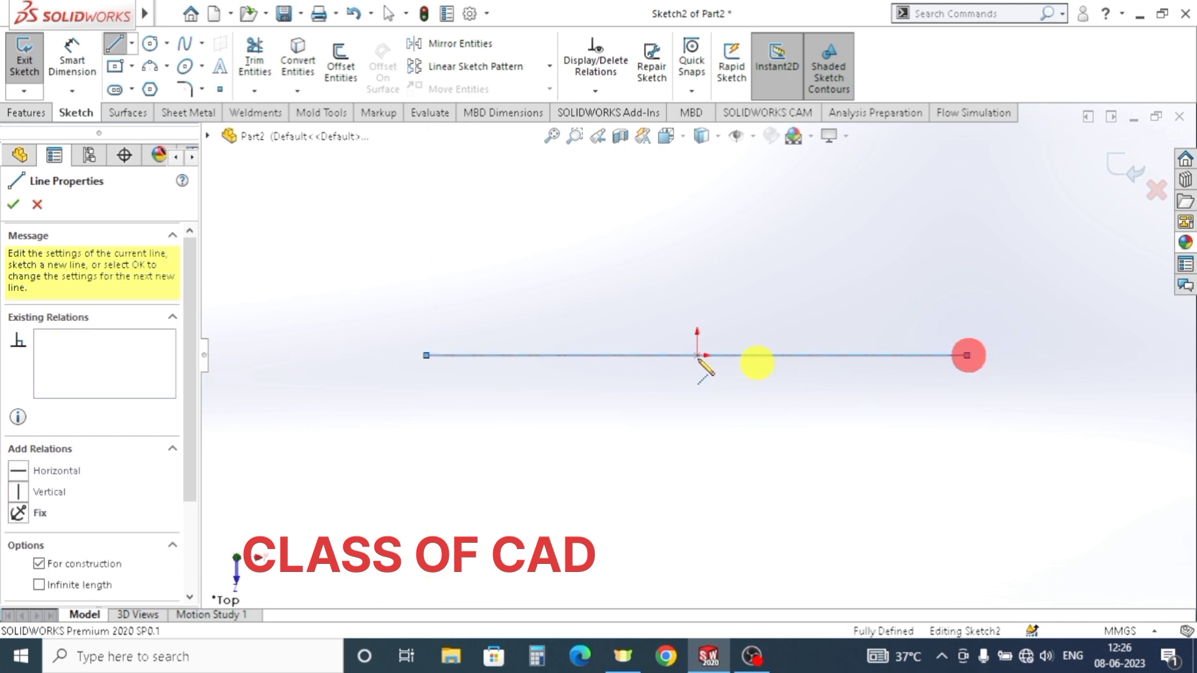
- Sketch a three-point spline from the centerline's left endpoint through a point about 24 mm above the origin to its right endpoint
click(186, 44)
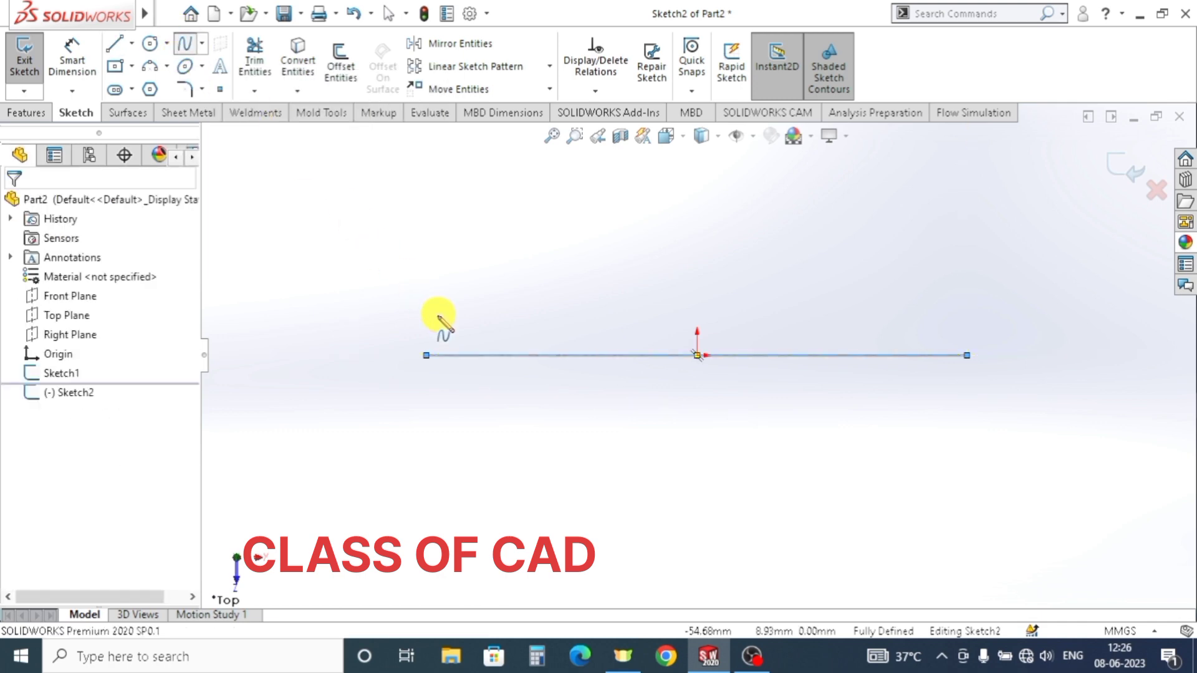
click(426, 355)
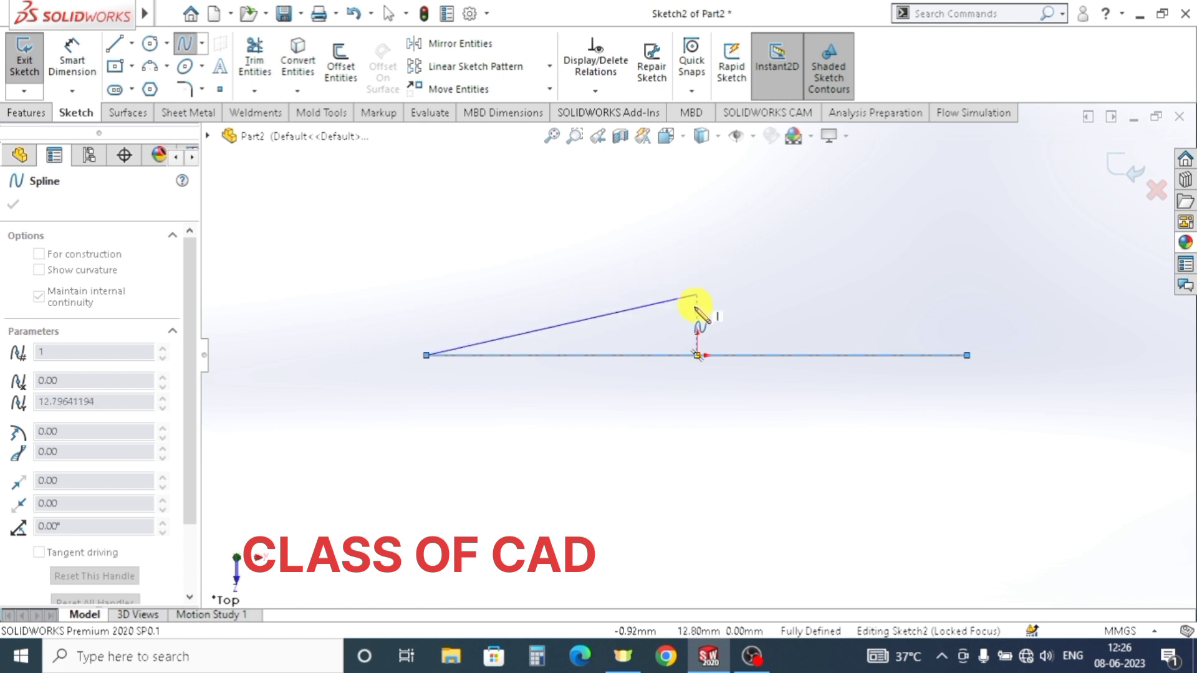
click(697, 242)
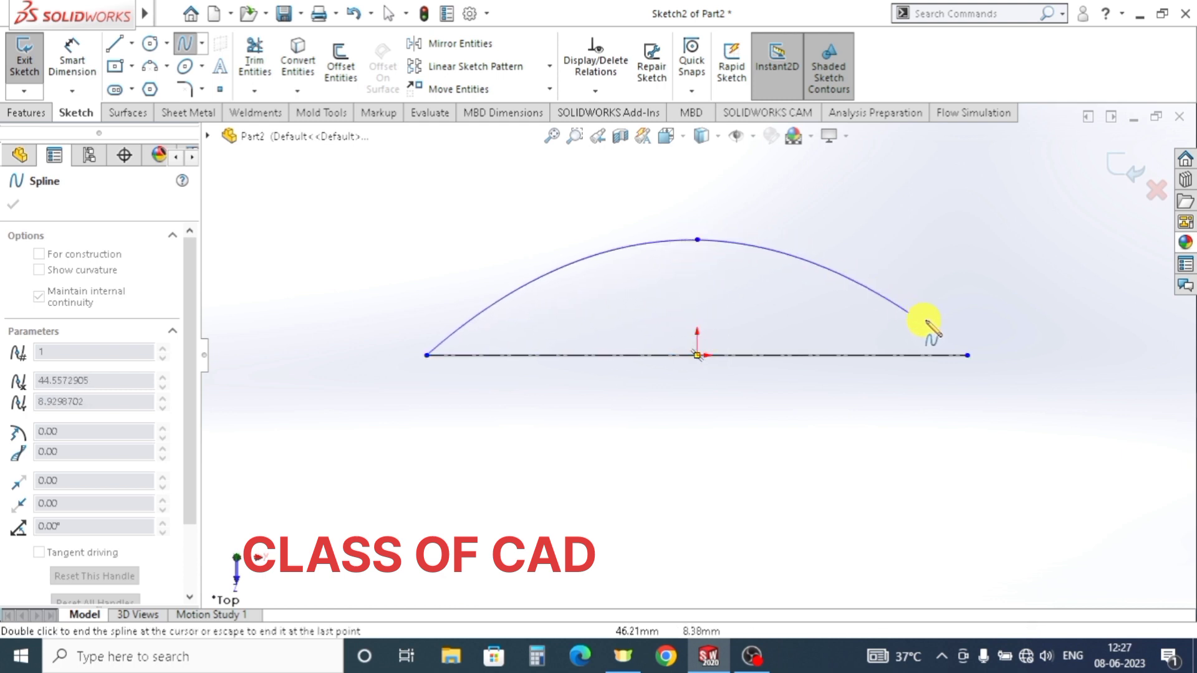
click(967, 355)
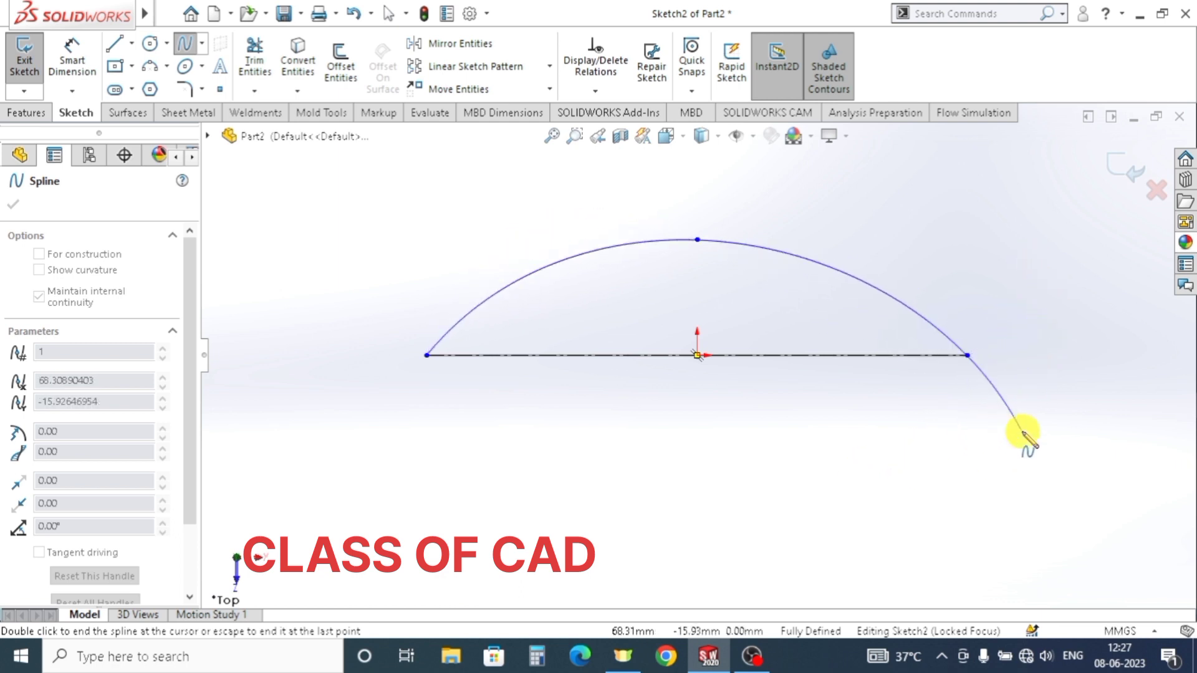
key(Escape)
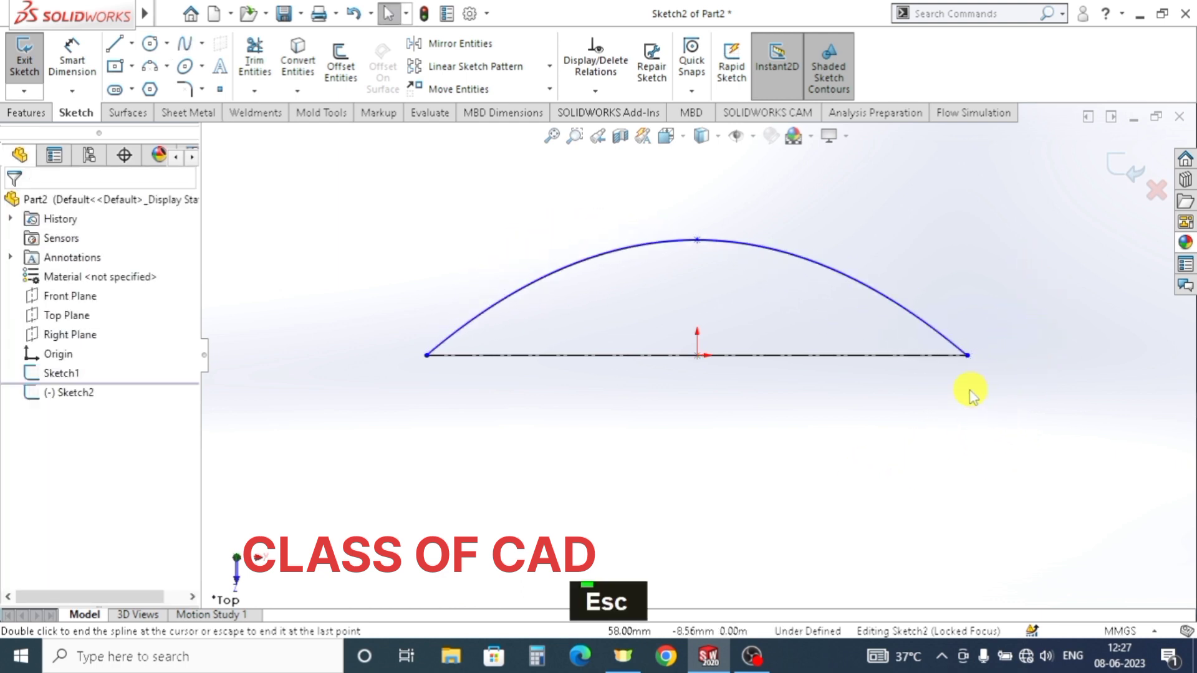
- Draw a vertical centerline about 24 mm long from the origin up to the spline's middle point
click(132, 43)
click(156, 88)
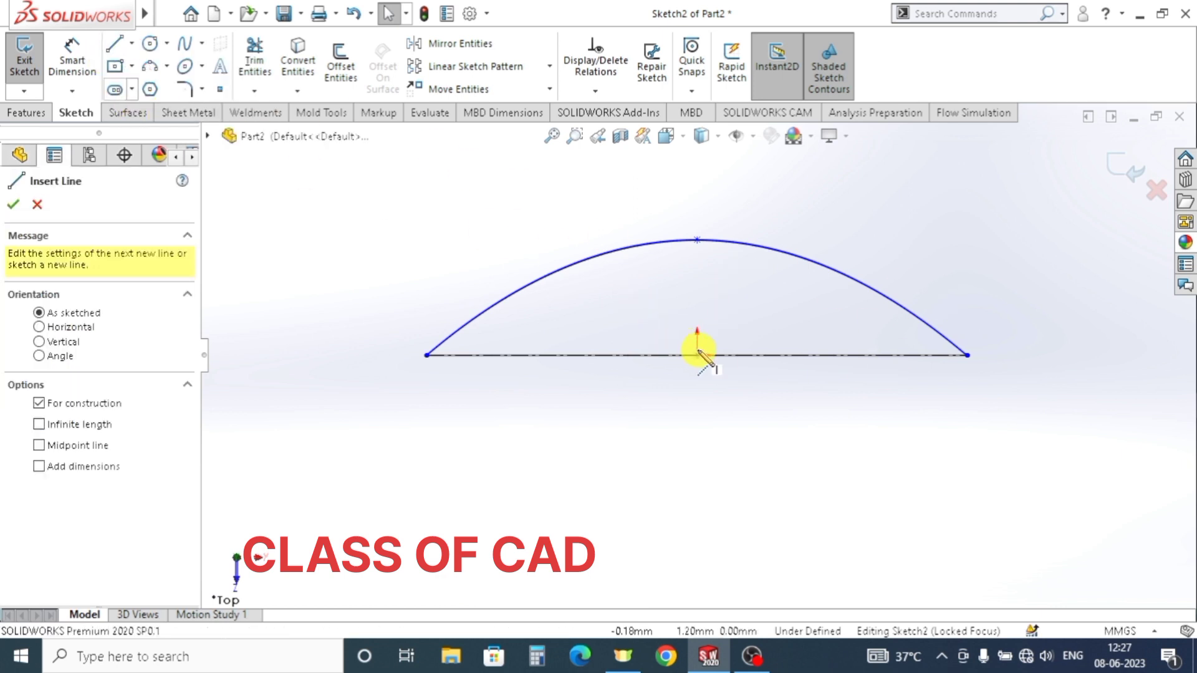
click(701, 358)
click(695, 241)
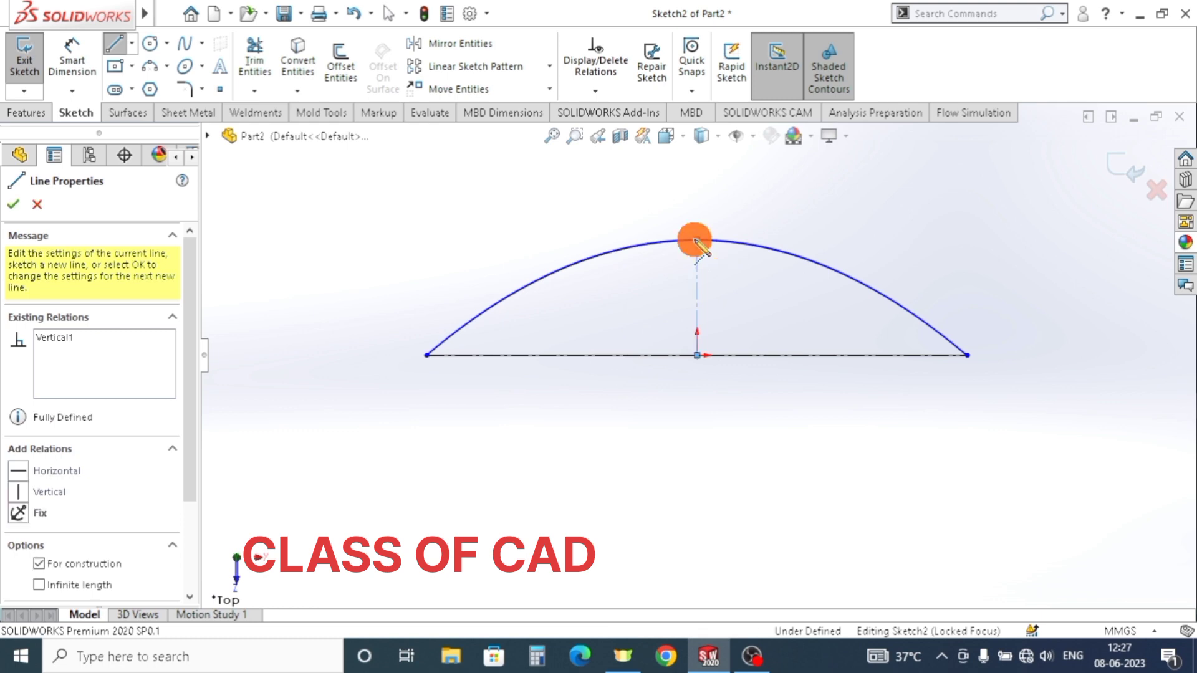
key(Escape)
key(Escape)
- Dimension the vertical centerline's length to 28.55 mm
click(72, 56)
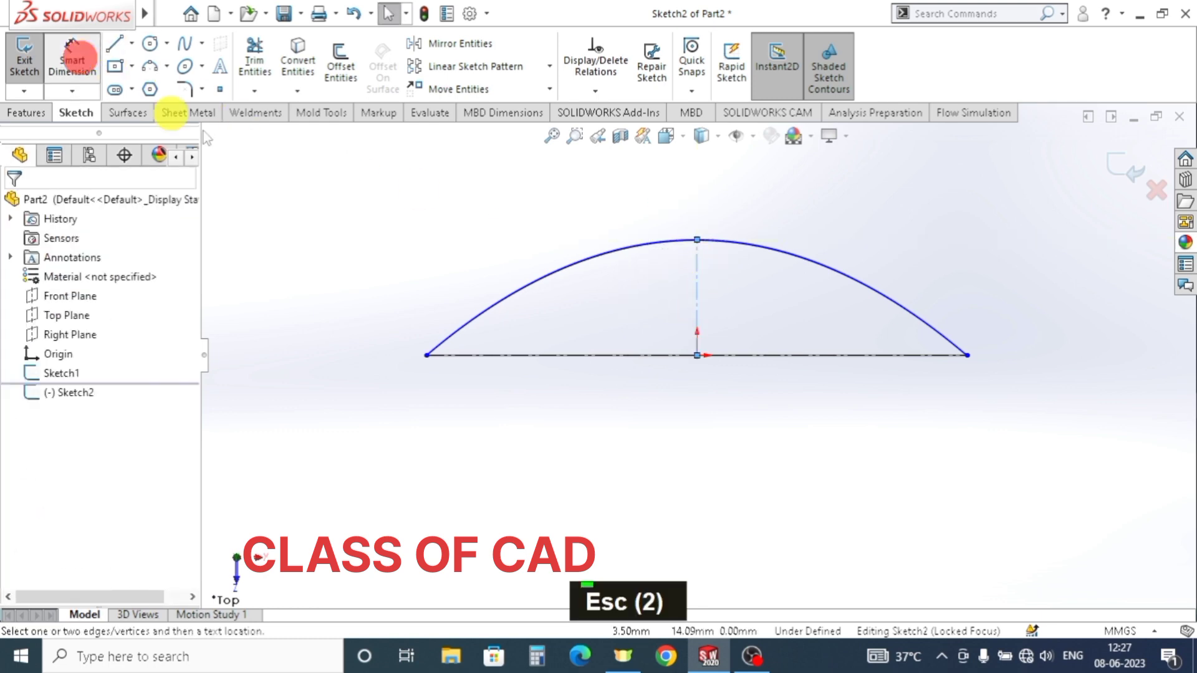
click(696, 280)
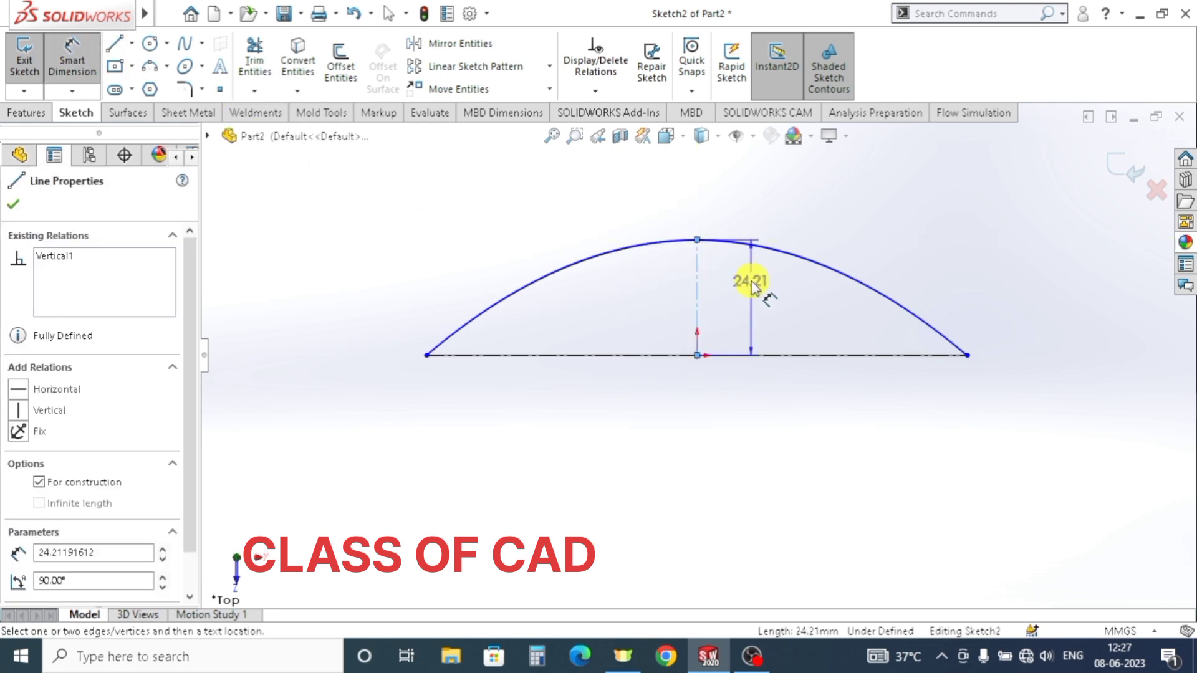
click(750, 280)
click(760, 309)
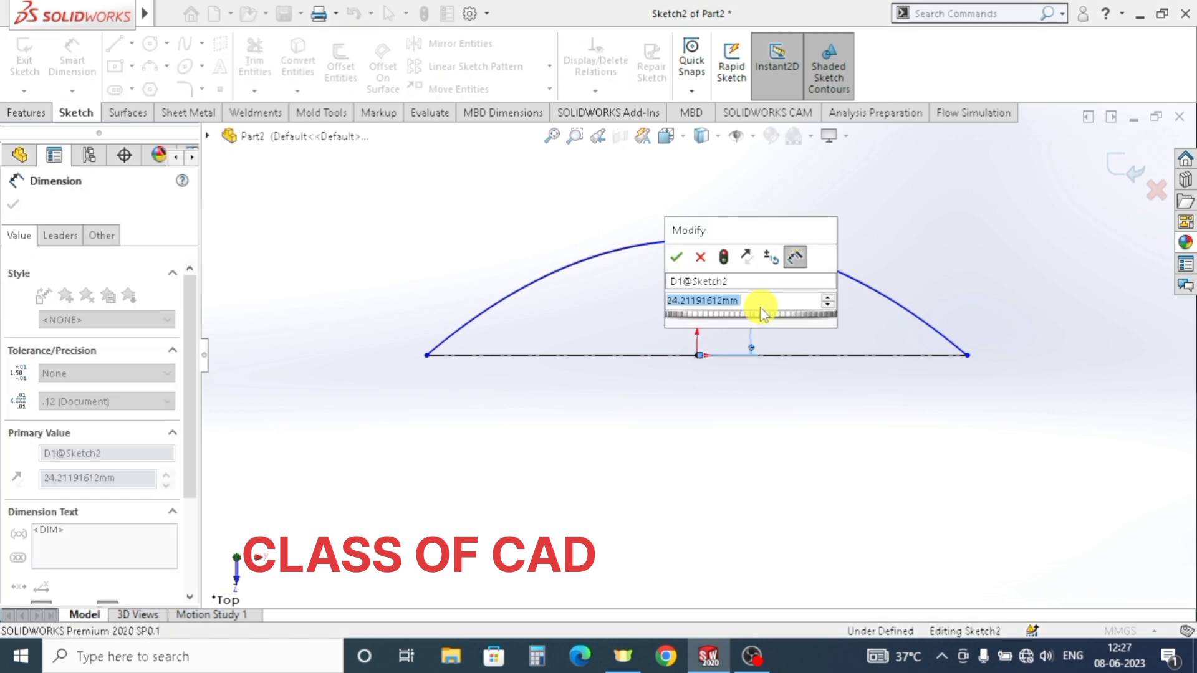
text(28)
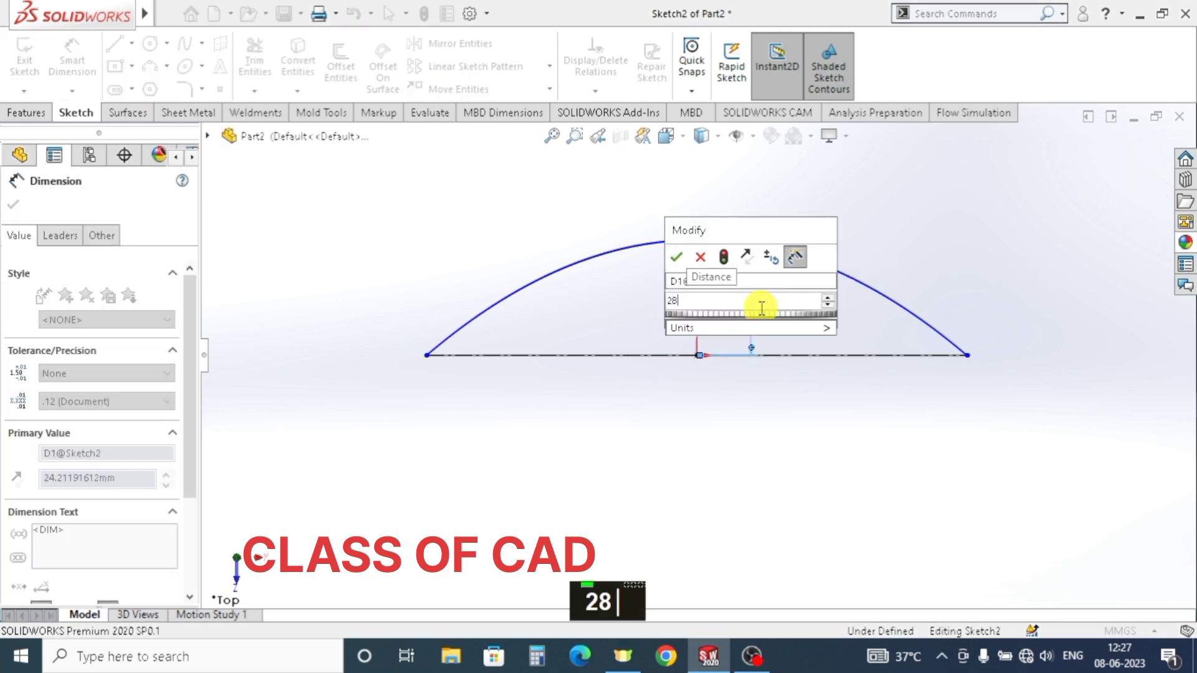
text(.55)
key(Return)
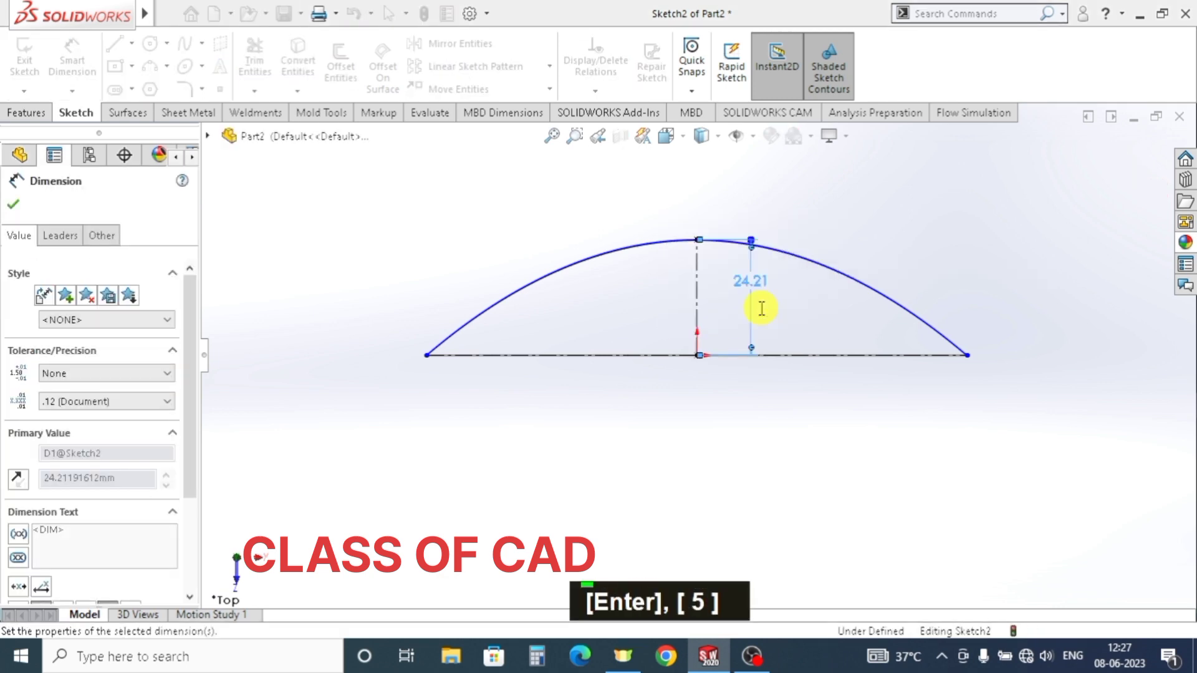
- Dimension the horizontal distance between the spline's two endpoints to 113.5 mm
click(427, 354)
click(965, 355)
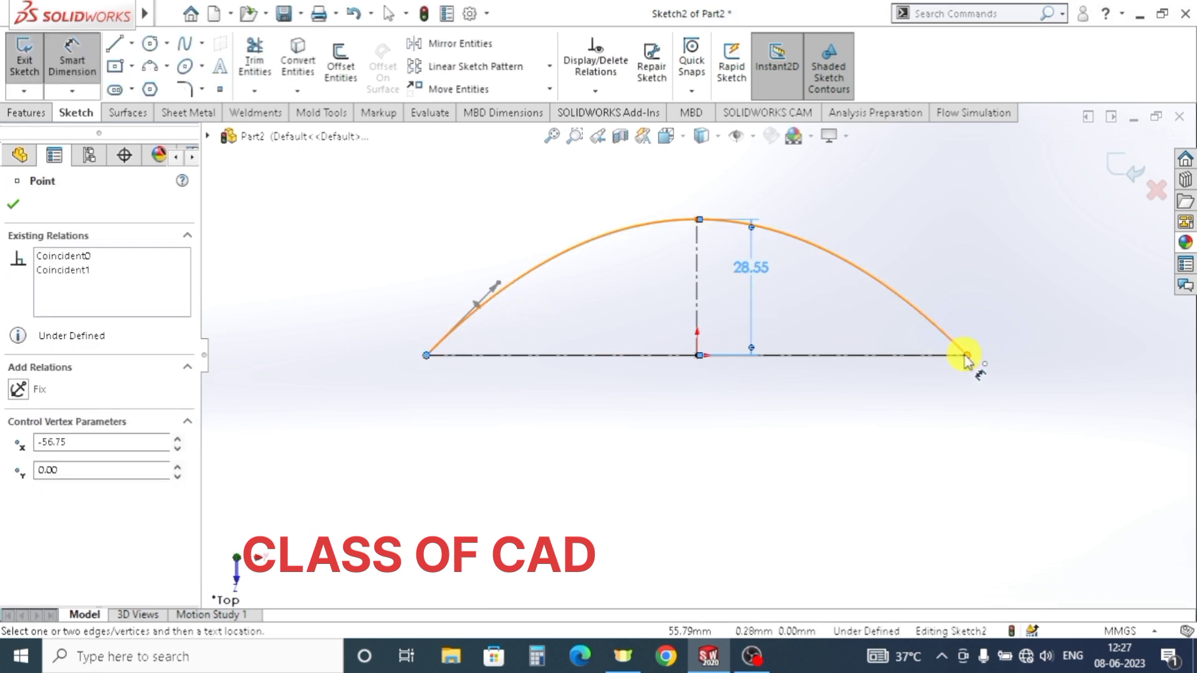
double_click(757, 423)
text(113.5)
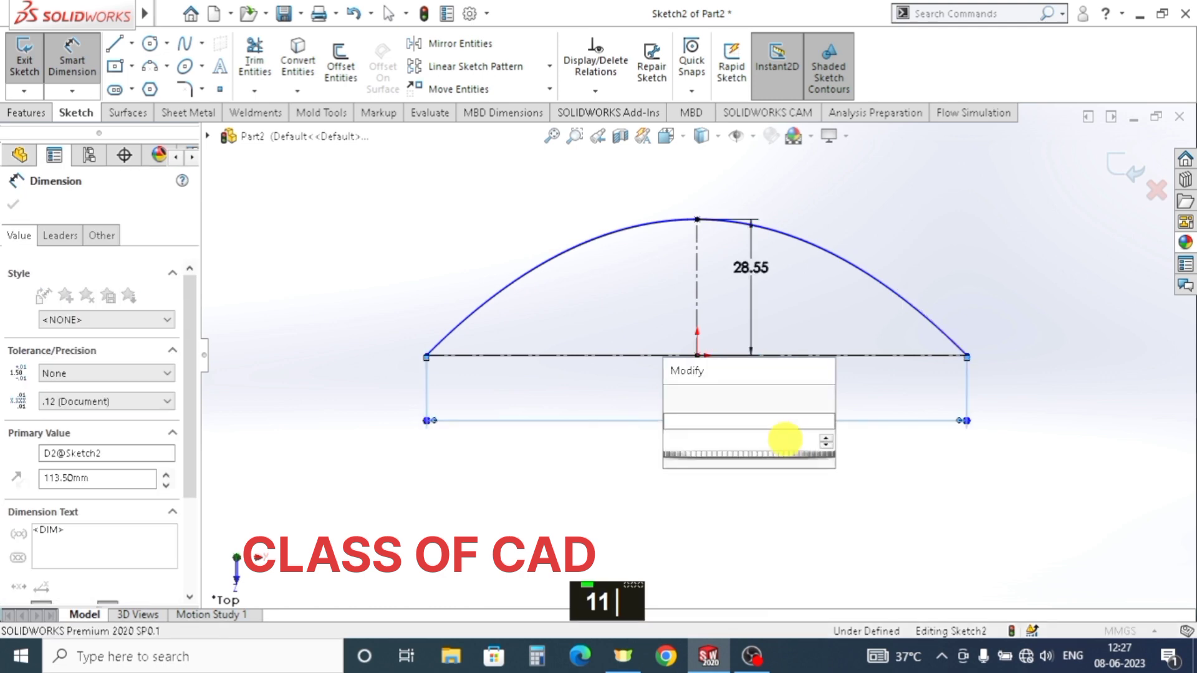
key(Return)
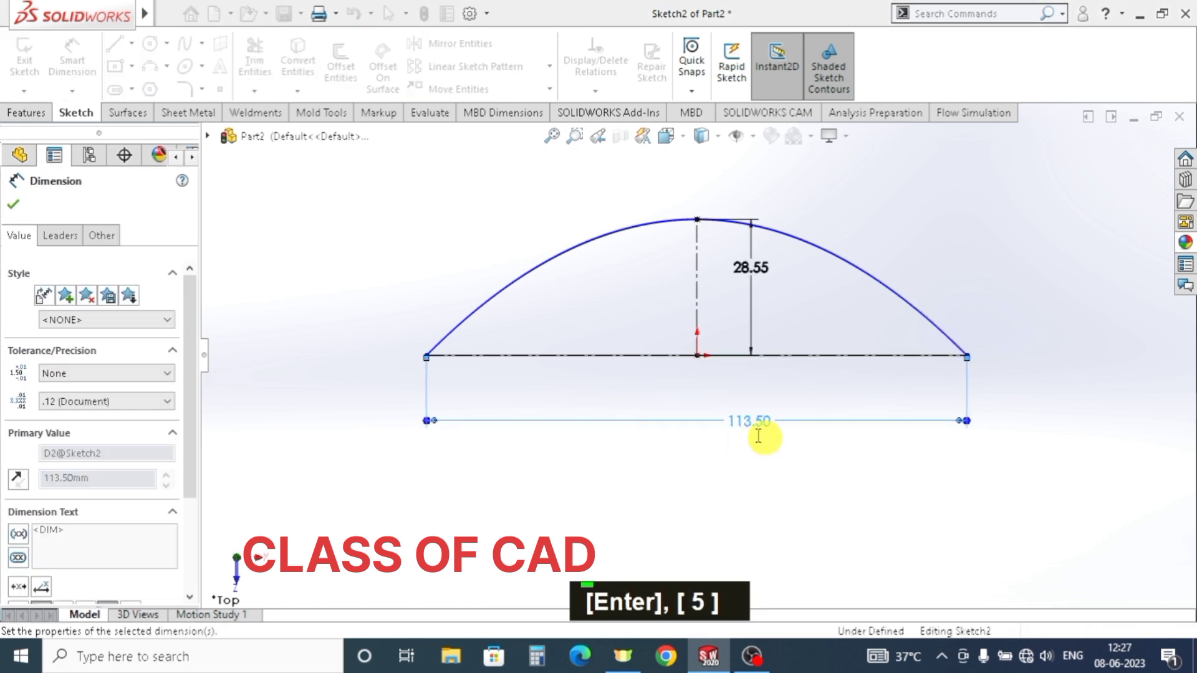
- Dimension the horizontal distance from the spline's left endpoint to the origin as 56.75 mm
click(428, 357)
click(526, 443)
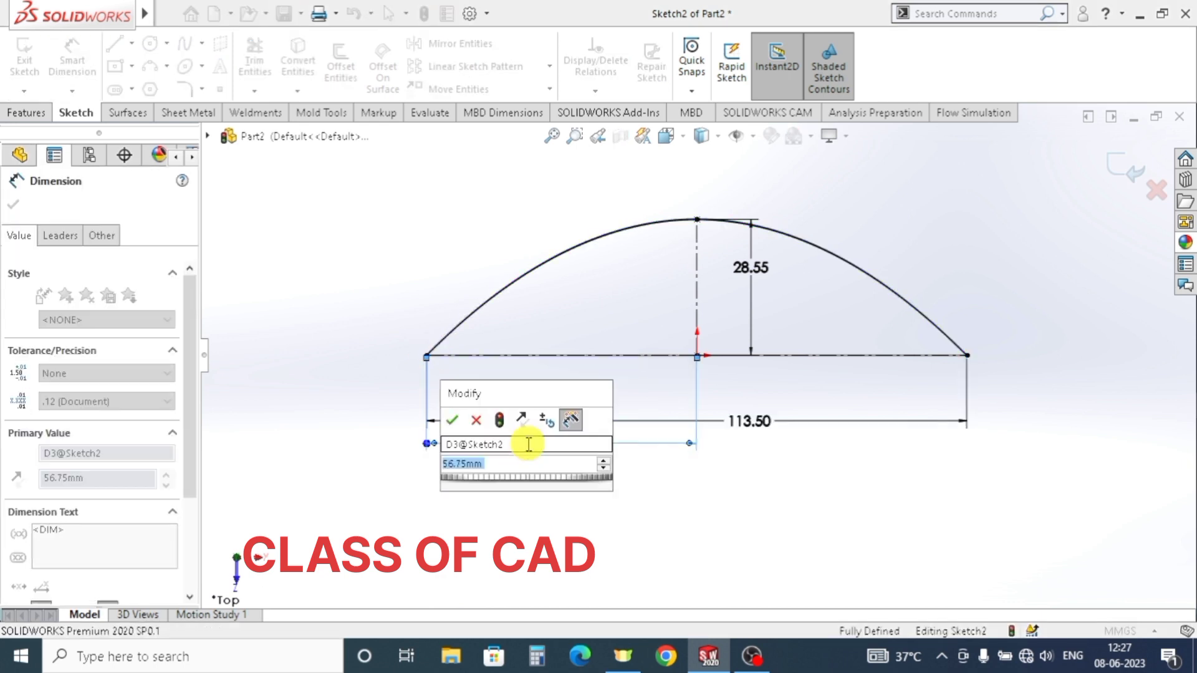
text(56.75)
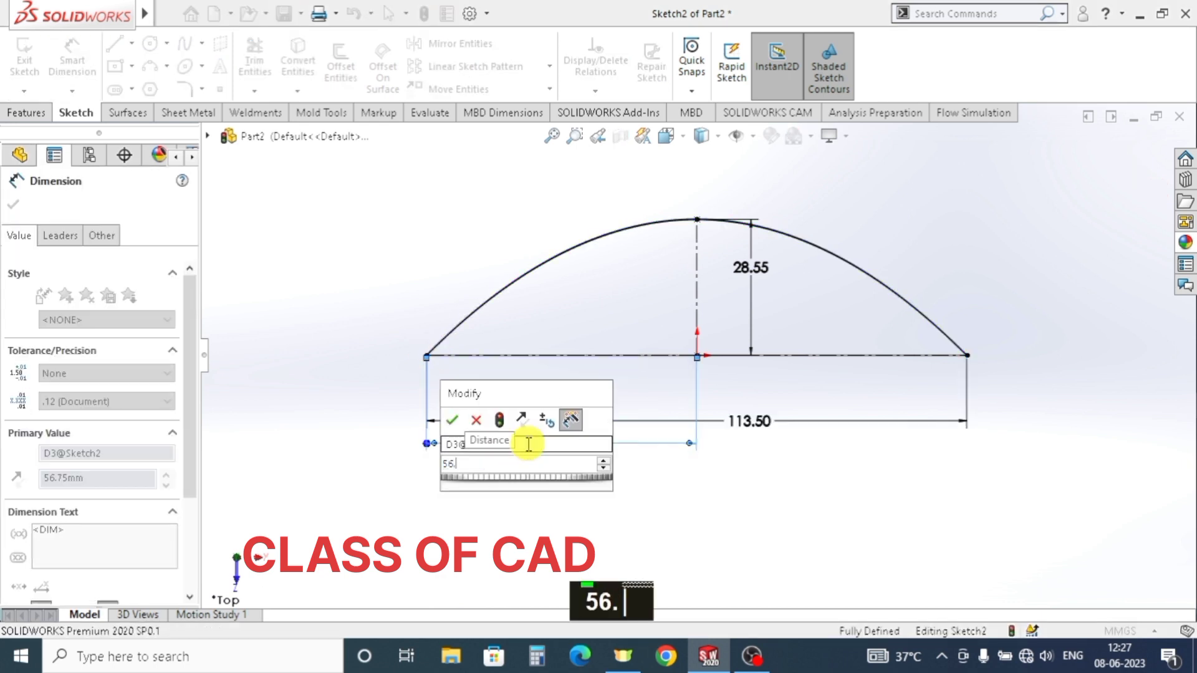
key(Return)
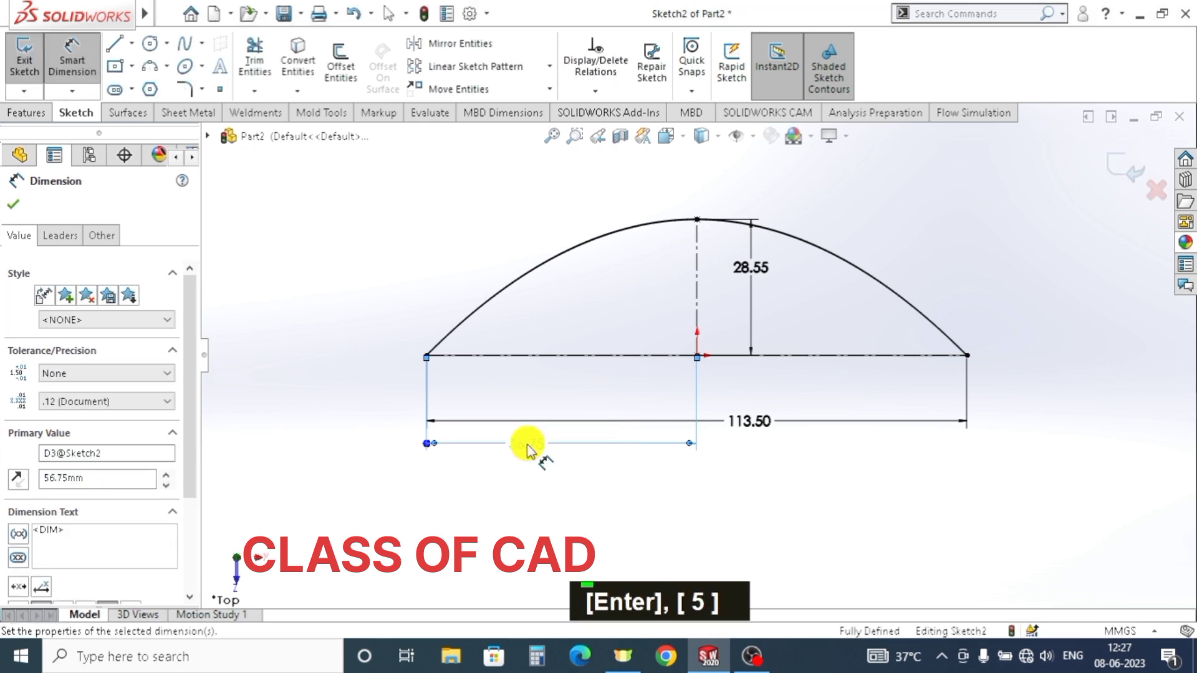
key(Escape)
key(Escape)
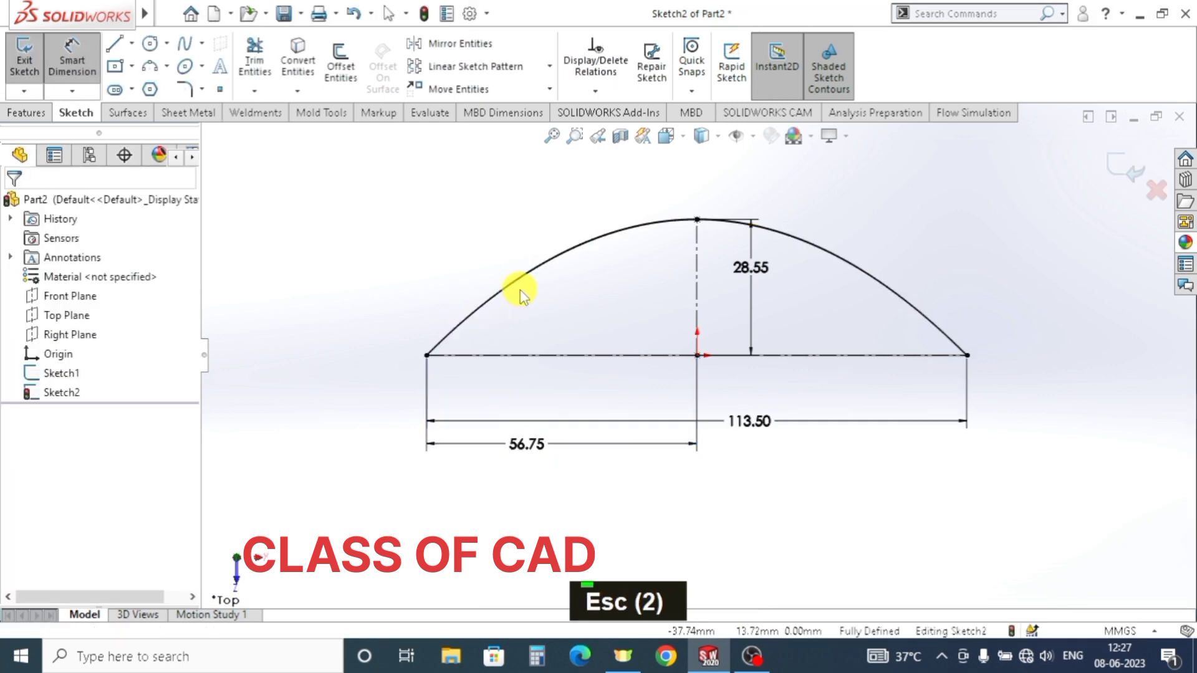
- Reshape the spline with its left endpoint's tangent handle so the curve starts almost vertically
click(526, 283)
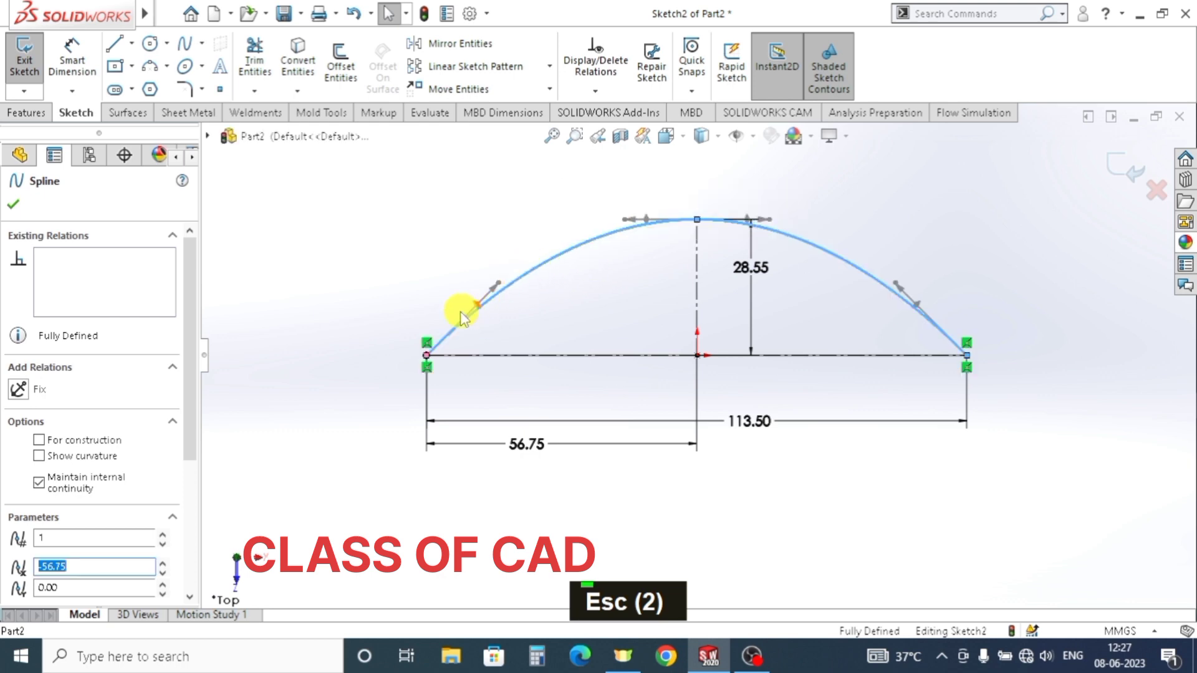
drag(494, 283, 469, 231)
drag(506, 282, 430, 228)
key(Escape)
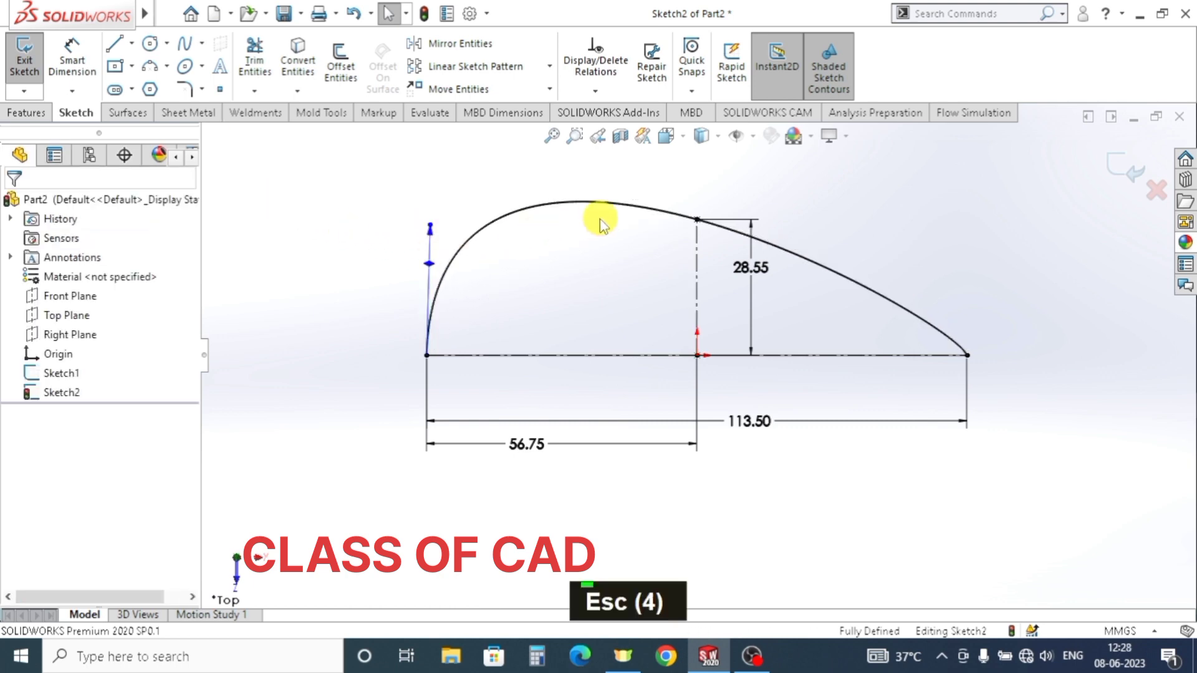
- Rotate the tangent handle at the spline's middle point so it slopes slightly upward to the right
click(665, 214)
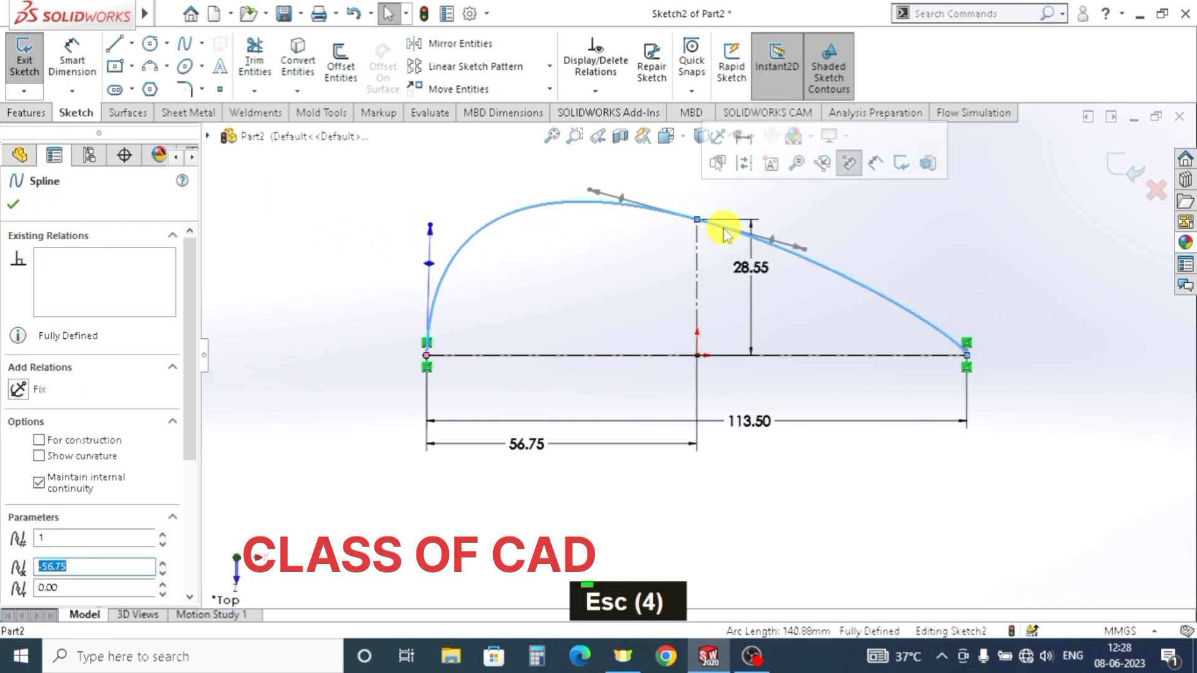
drag(775, 235, 775, 208)
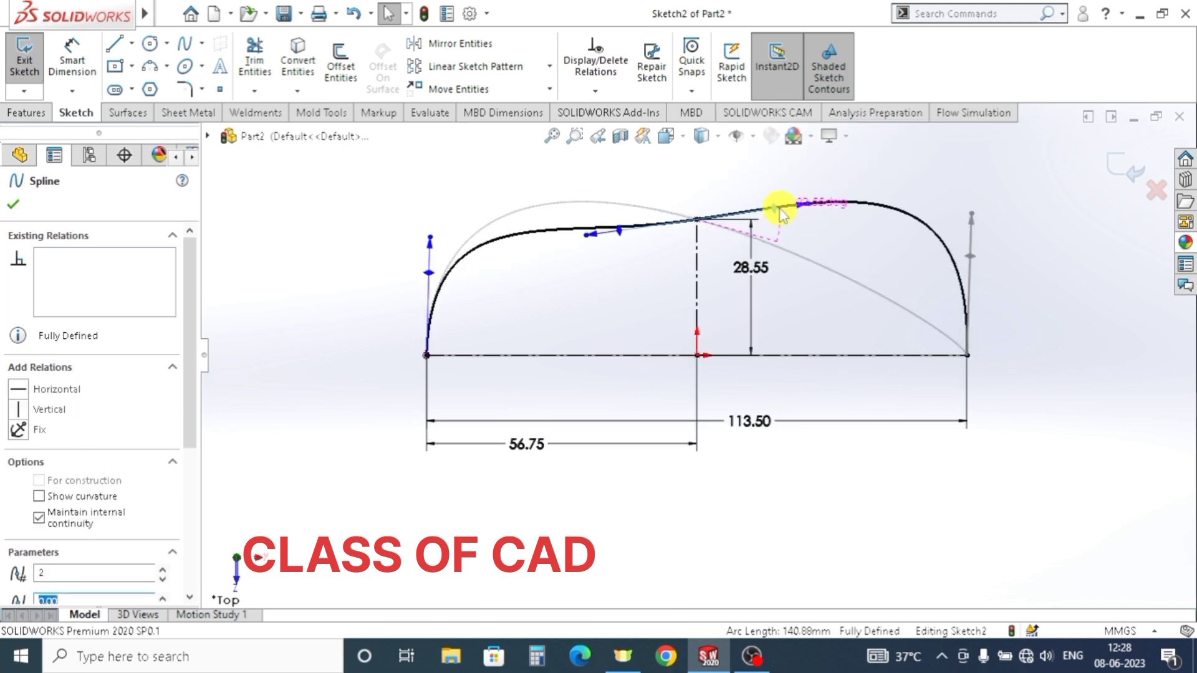
key(Escape)
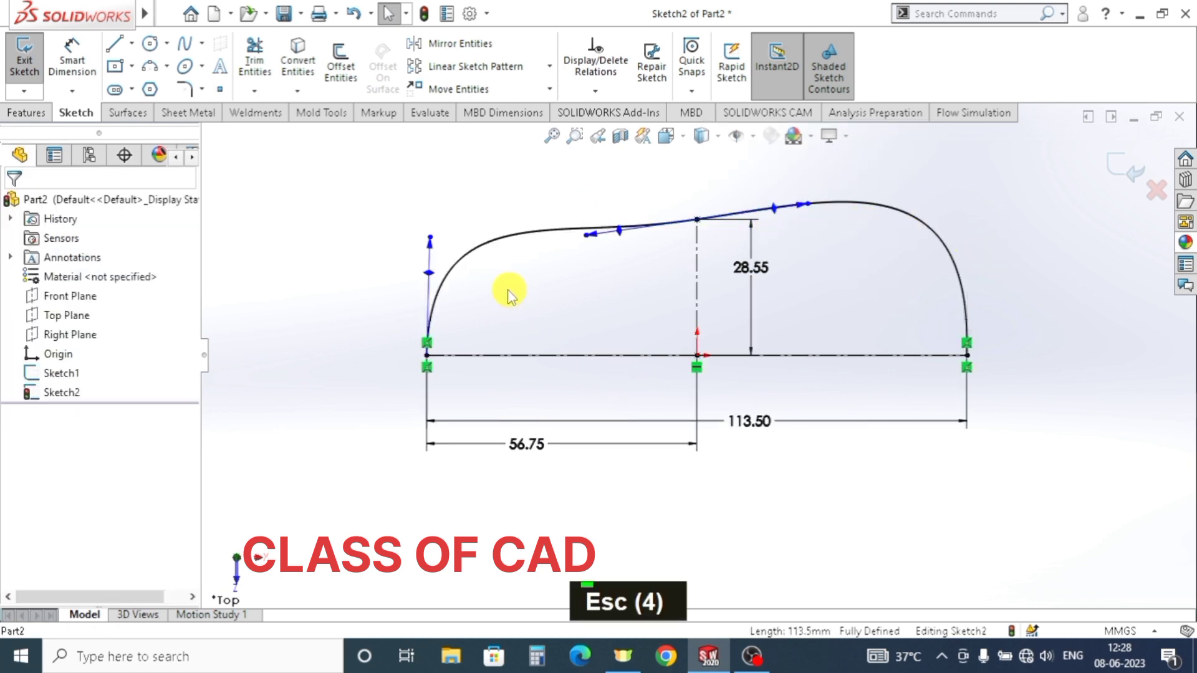
- Make the spline's left tangent handle perpendicular to the horizontal centerline
click(429, 248)
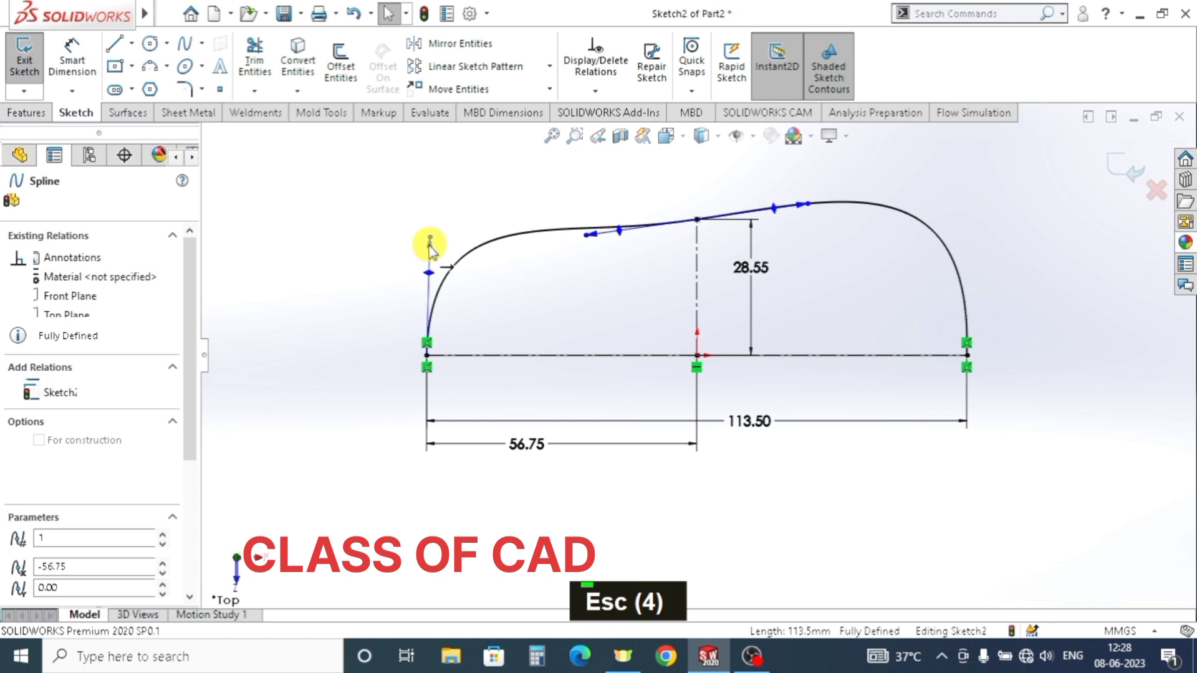
shift+click(466, 357)
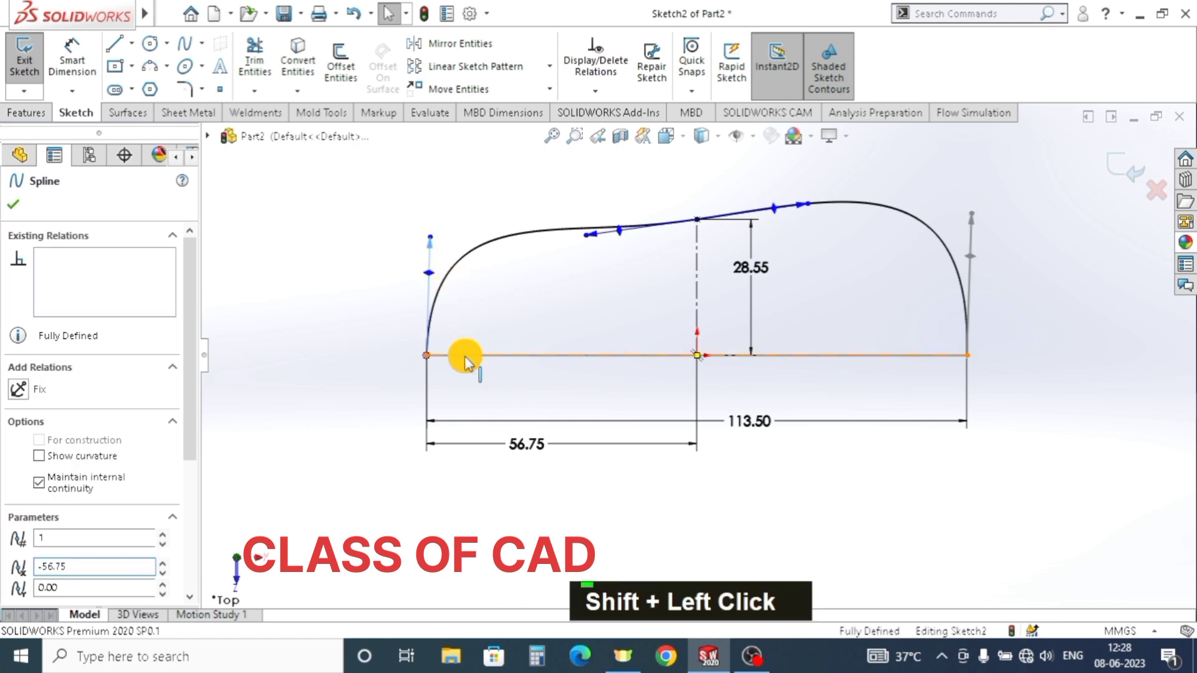
shift+click(465, 356)
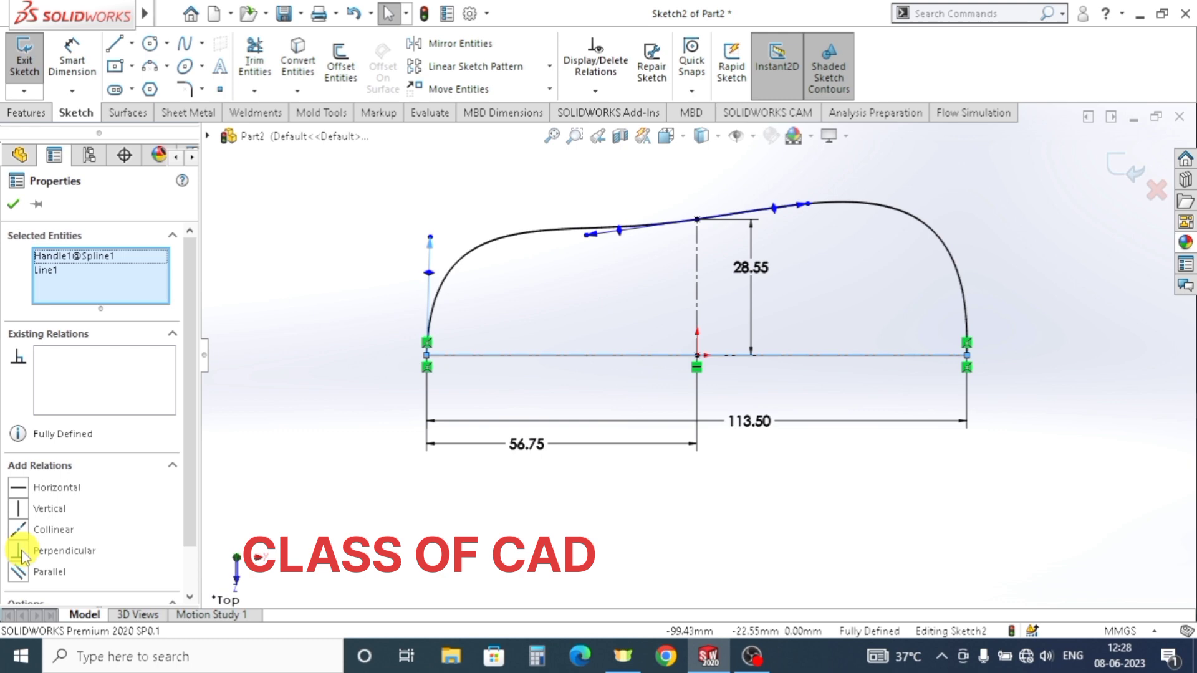
click(21, 551)
click(14, 204)
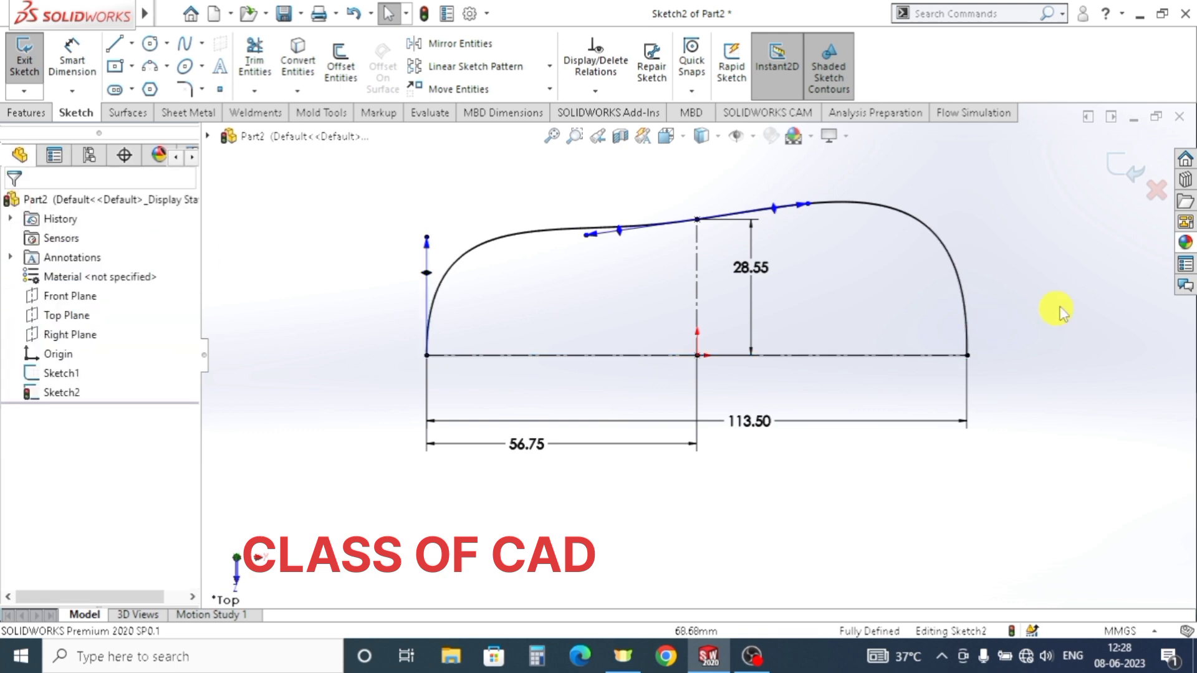
click(963, 304)
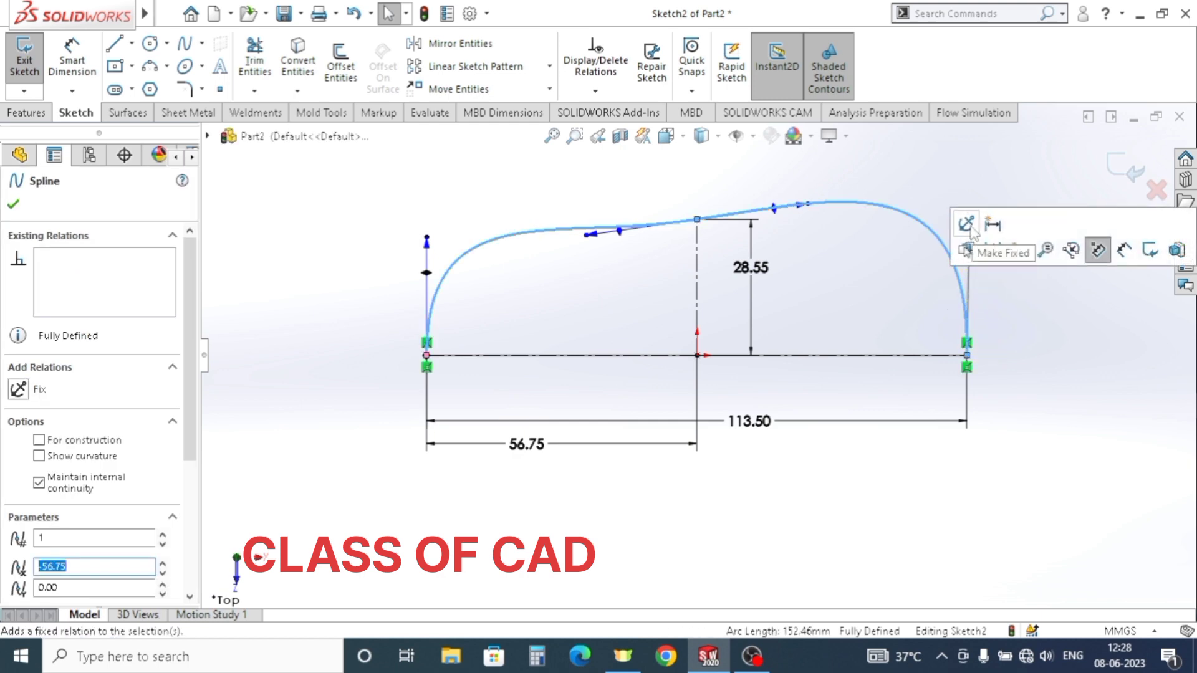
key(Escape)
key(Escape)
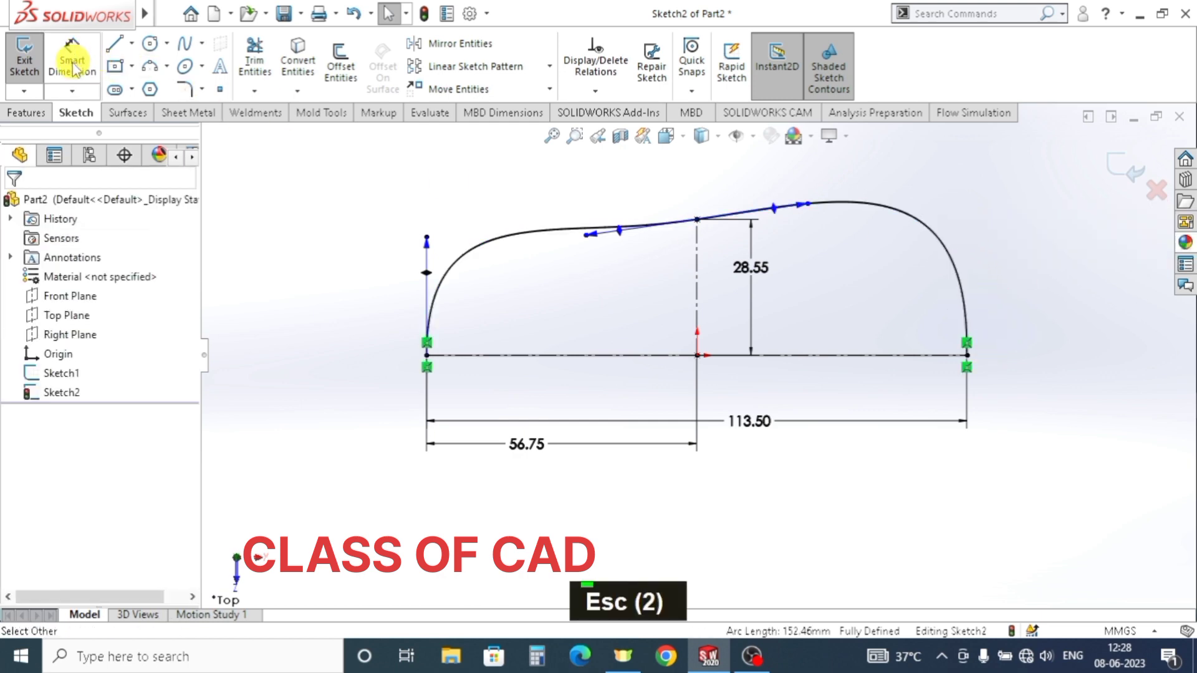
key(Escape)
key(Escape)
click(953, 267)
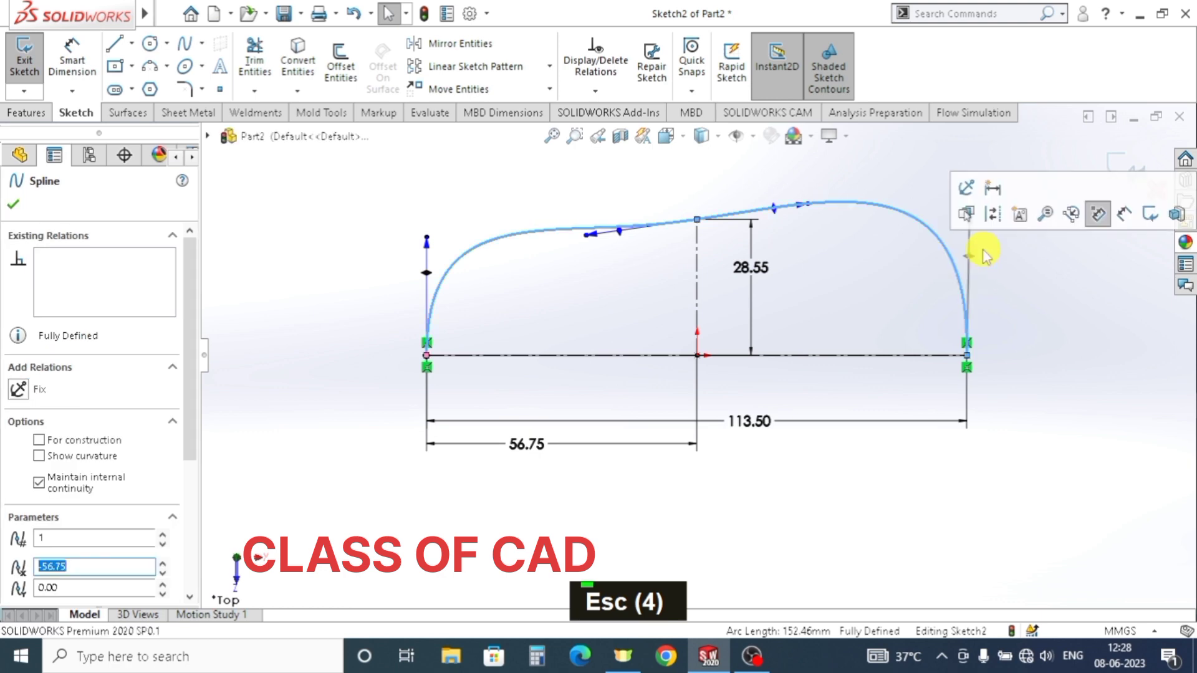
key(Escape)
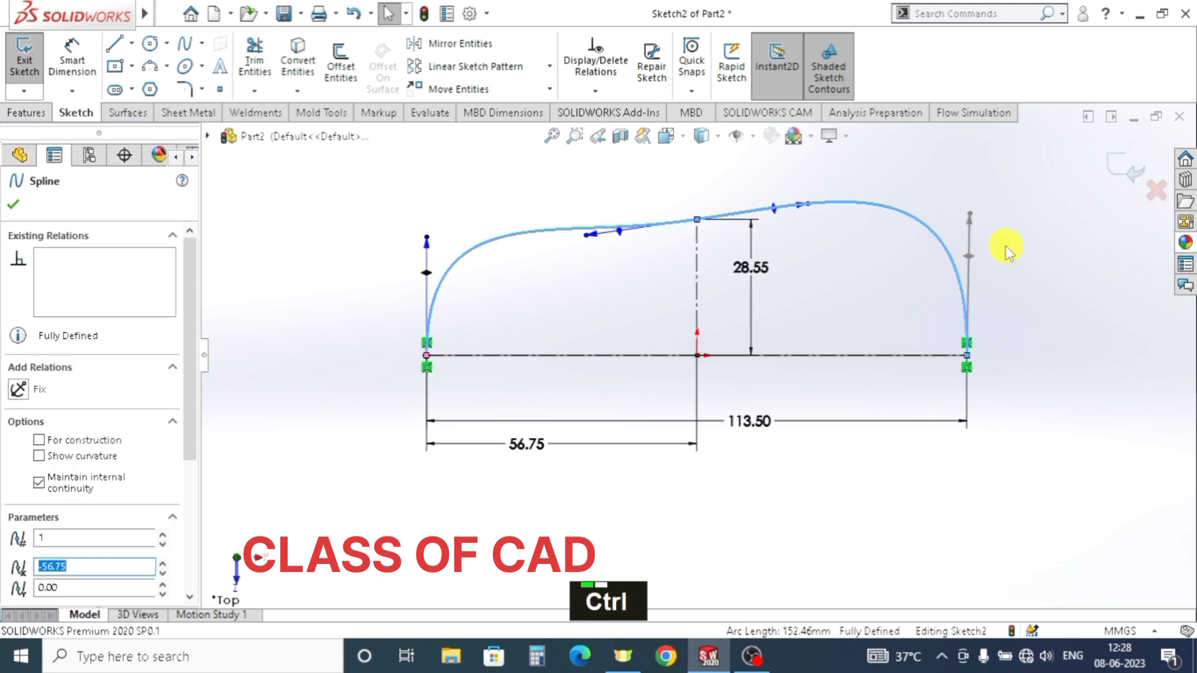
ctrl+middle_drag(1005, 246, 889, 315)
key(Escape)
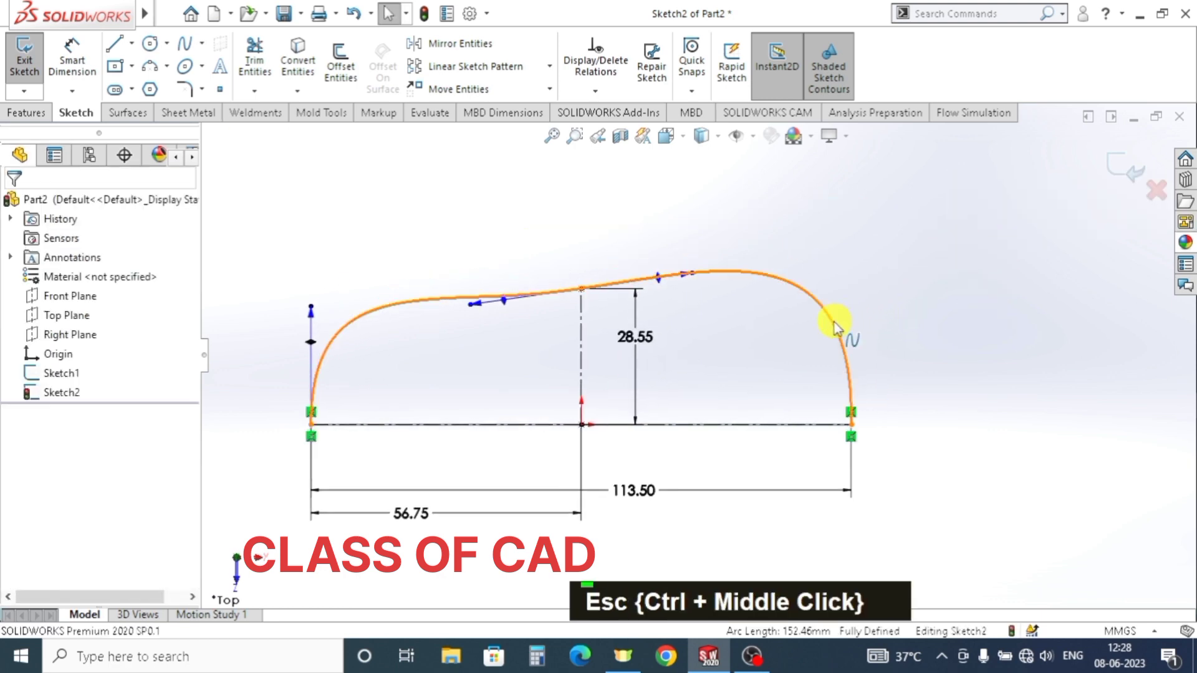
click(853, 317)
key(Escape)
key(Escape)
key(Escape)
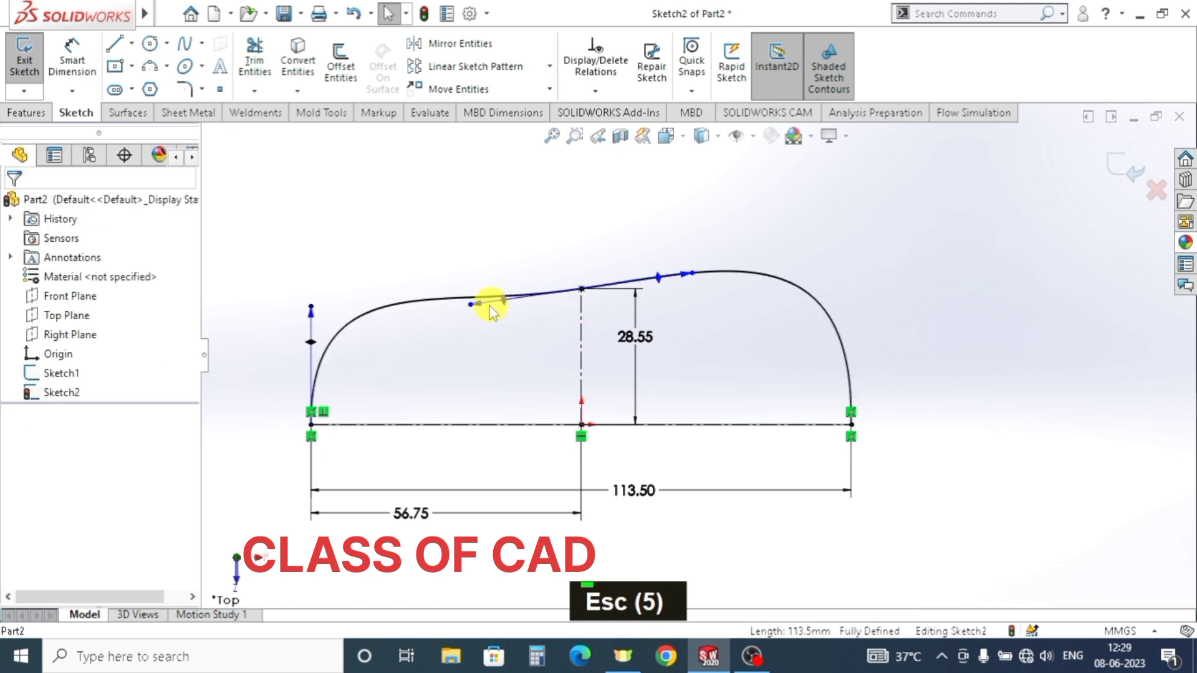
- Make the spline's middle tangent handle perpendicular to the vertical centerline
click(477, 303)
shift+click(581, 347)
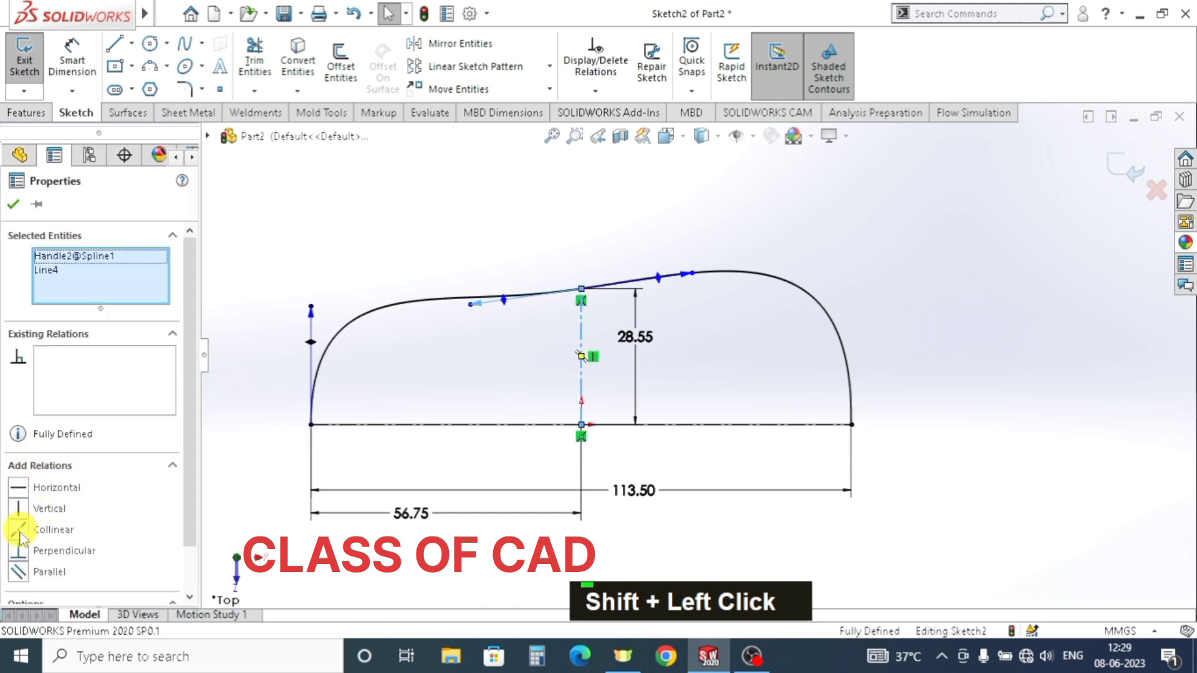
click(19, 551)
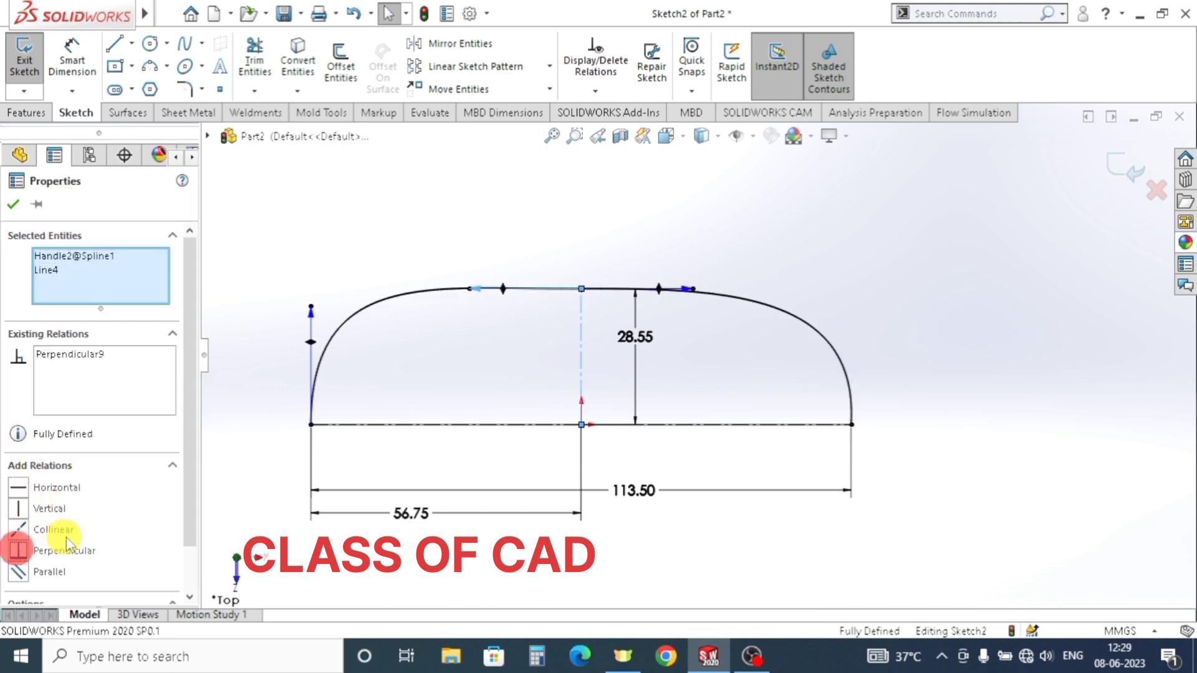
click(14, 205)
key(Escape)
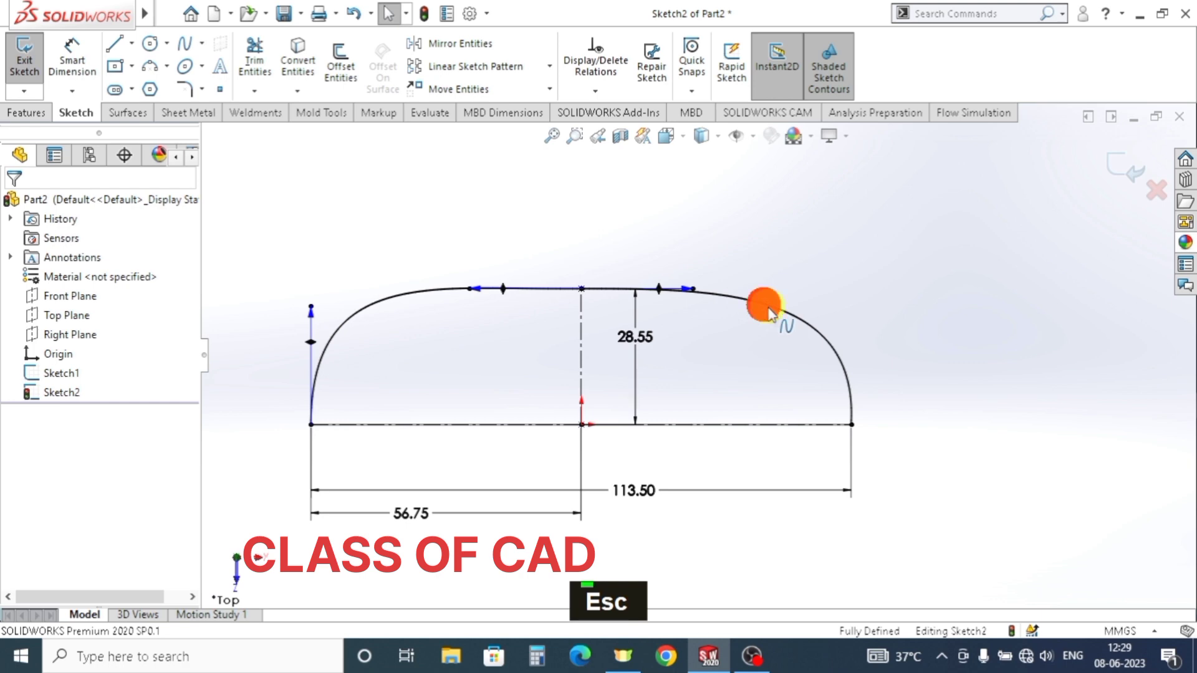
key(Escape)
click(770, 313)
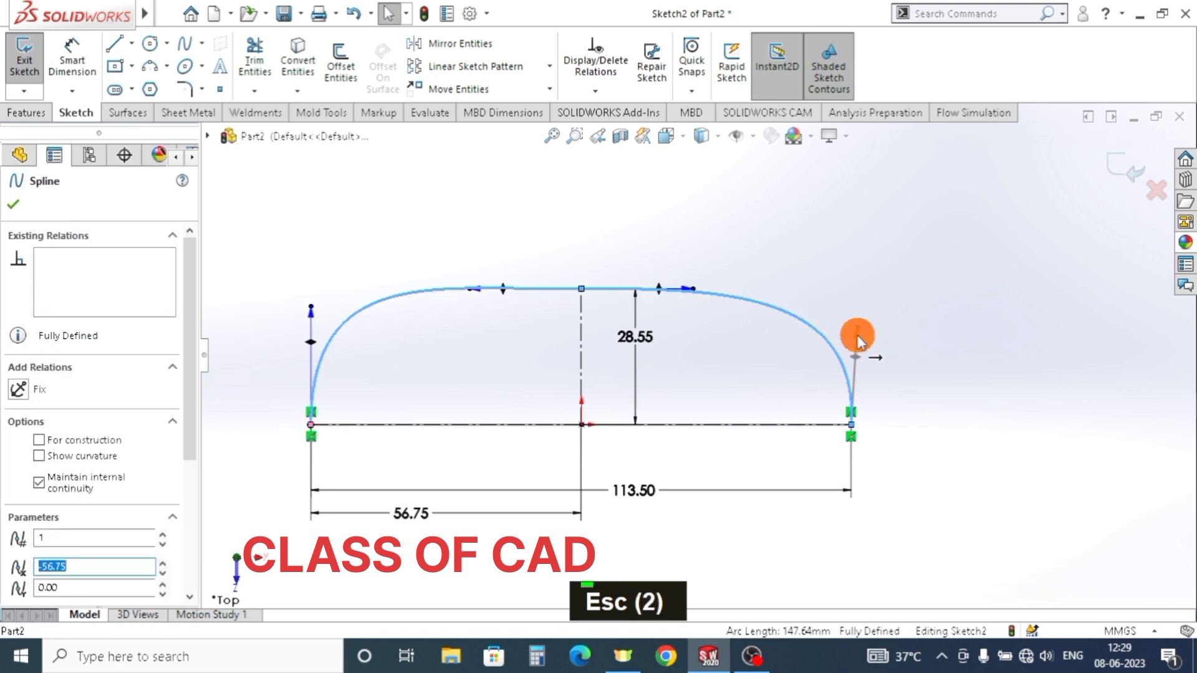
shift+click(797, 426)
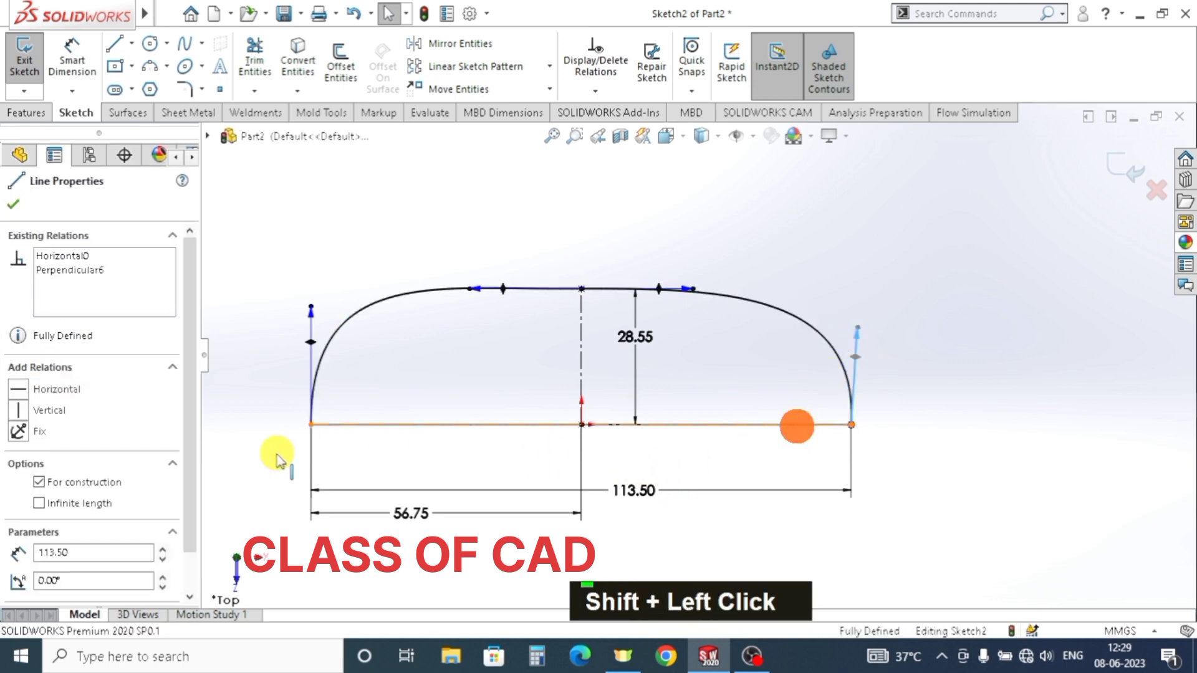
key(Escape)
key(Escape)
- Activate the tangent handle at the spline's right endpoint by tilting it slightly inward
click(844, 369)
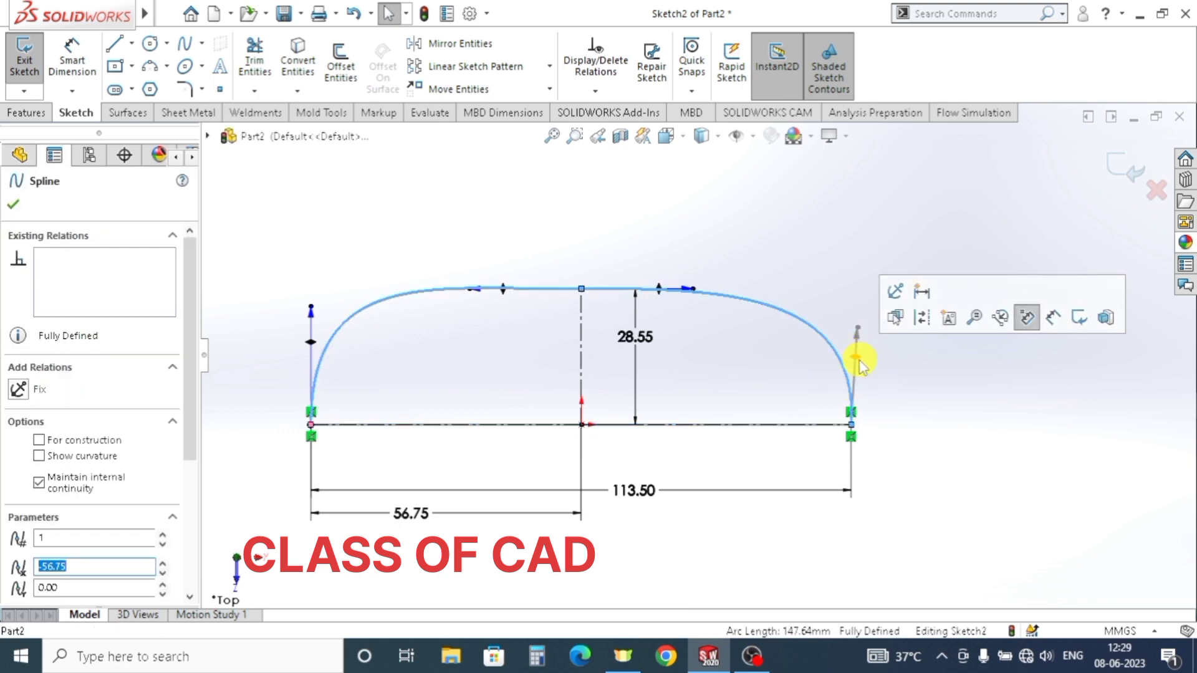
drag(858, 348, 832, 364)
key(Escape)
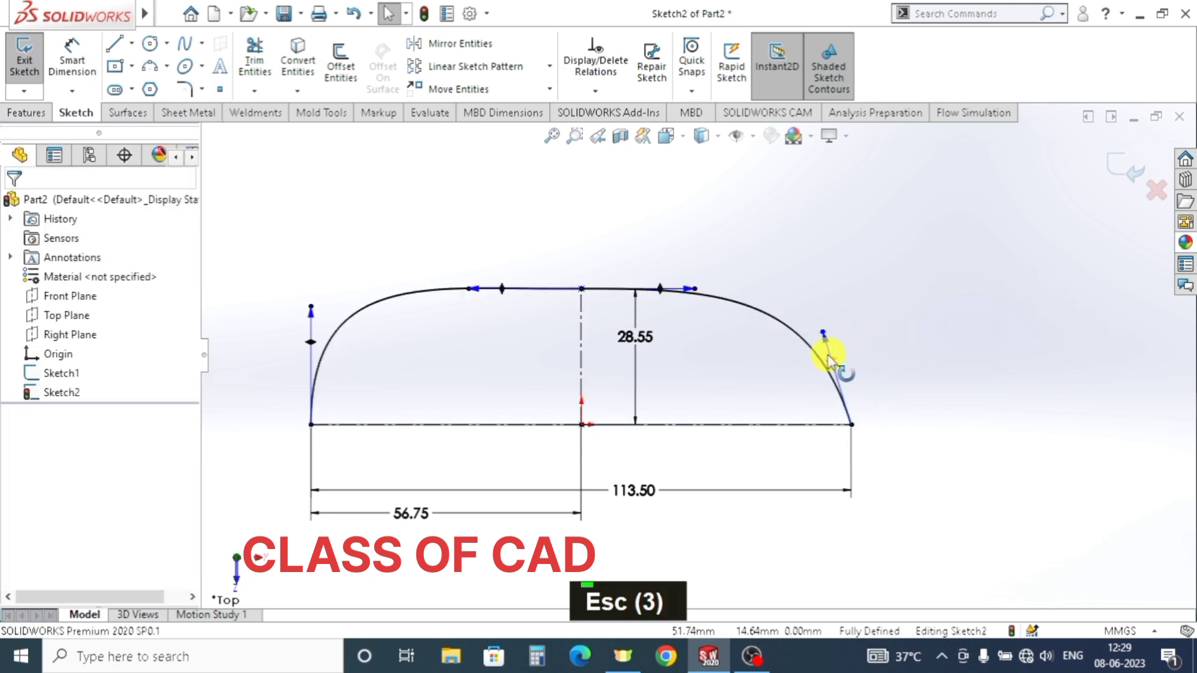
- Make the spline's right tangent handle perpendicular to the horizontal centerline
click(828, 347)
shift+click(782, 426)
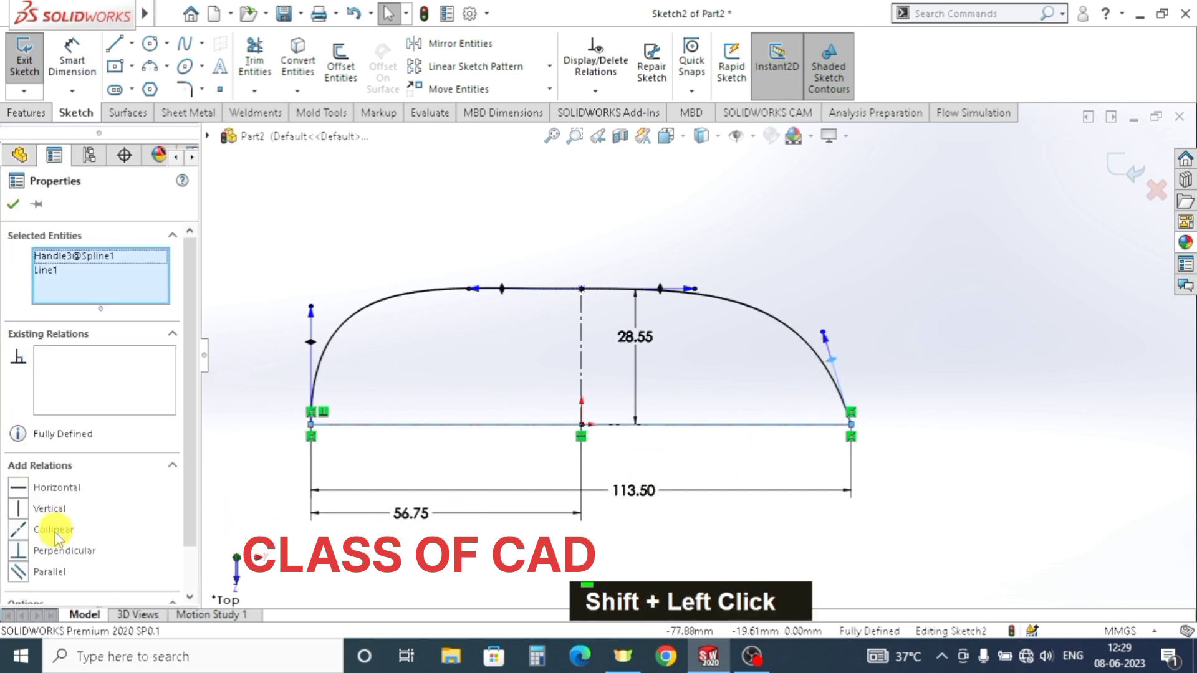
click(19, 548)
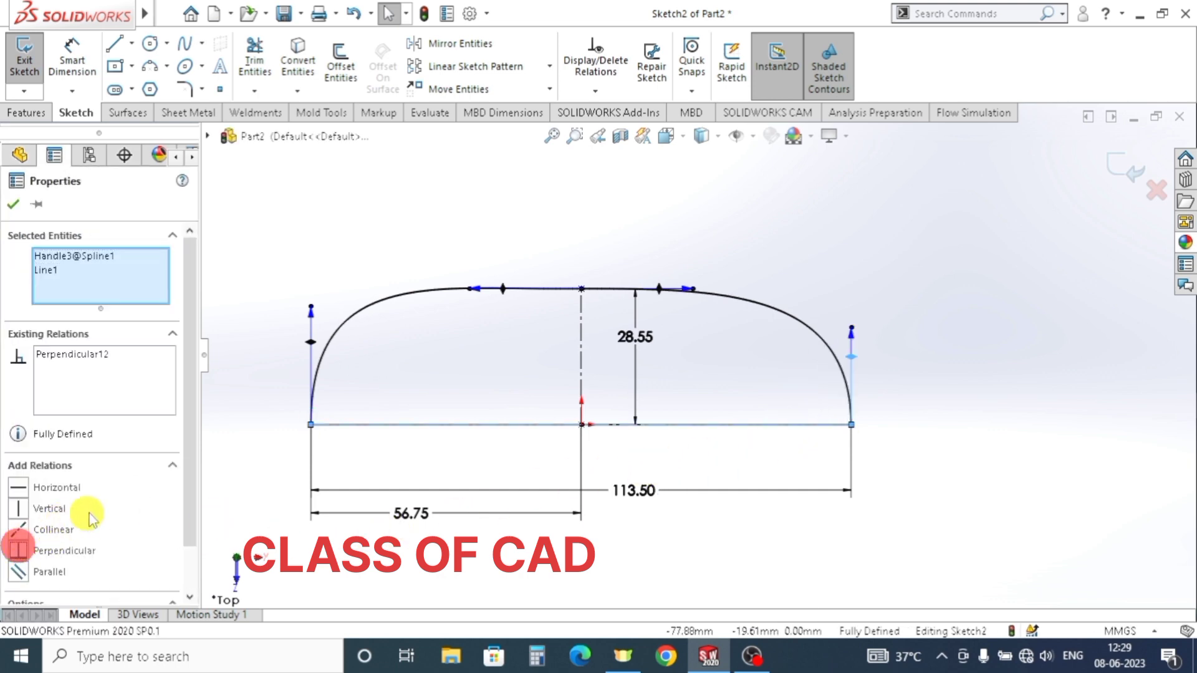
click(13, 204)
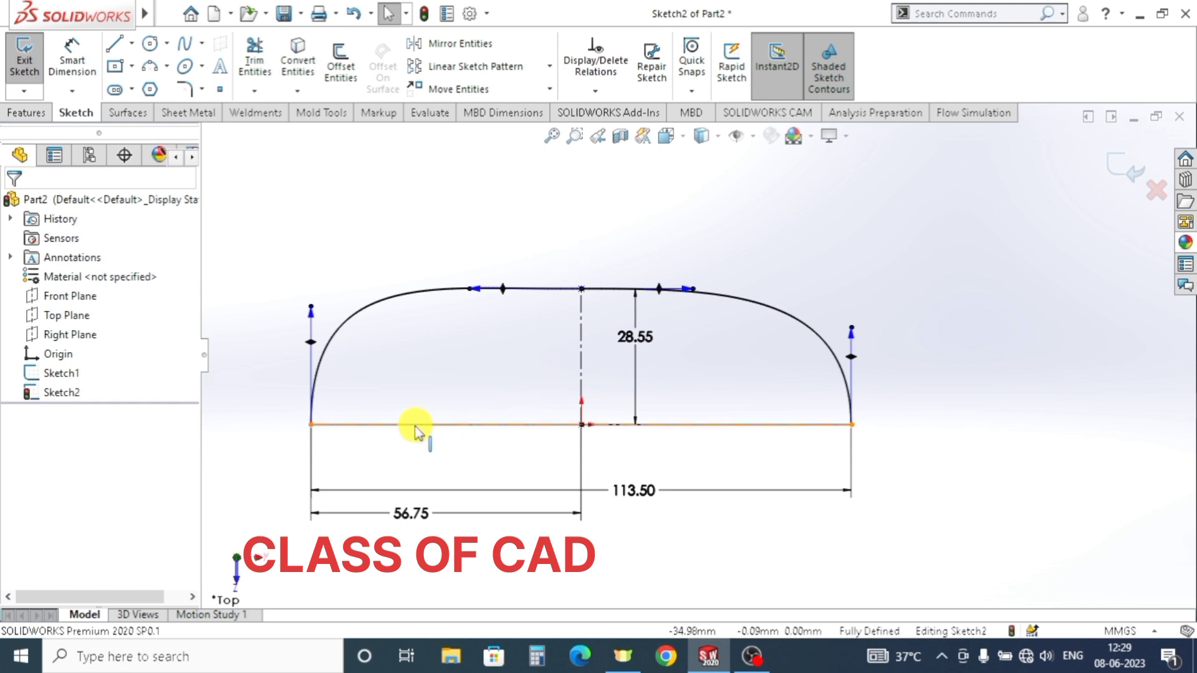
- Mirror a copy of the spline about the horizontal centerline to close the profile
click(455, 45)
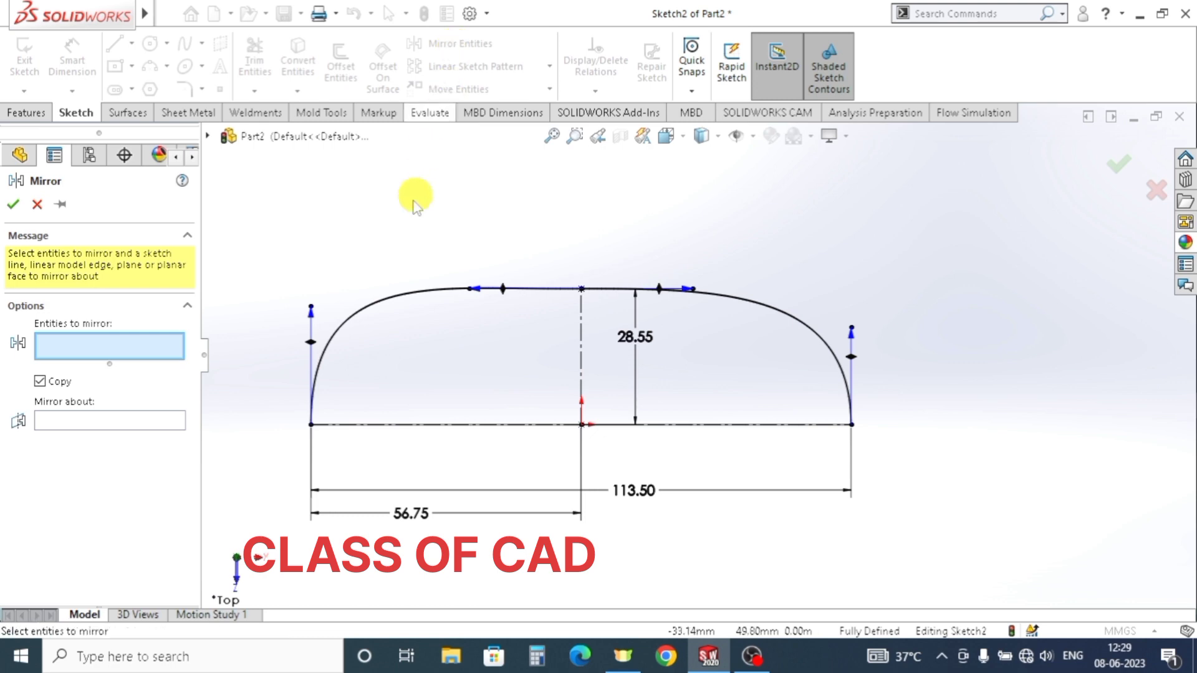
click(397, 426)
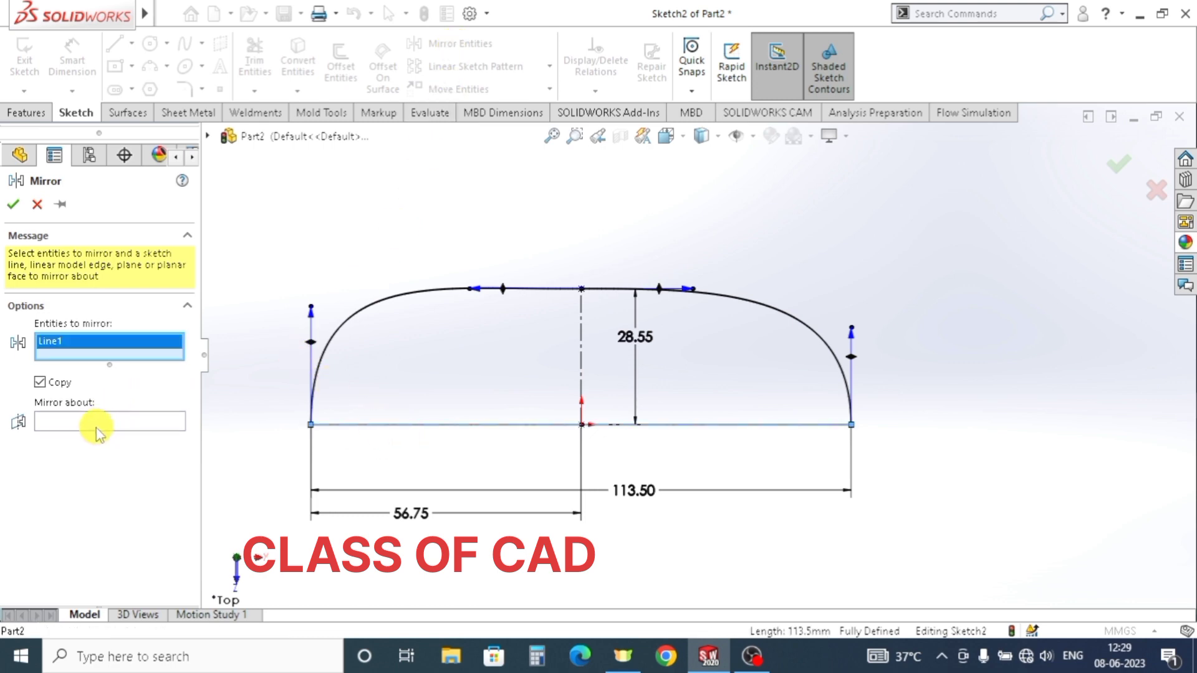
click(96, 423)
click(365, 424)
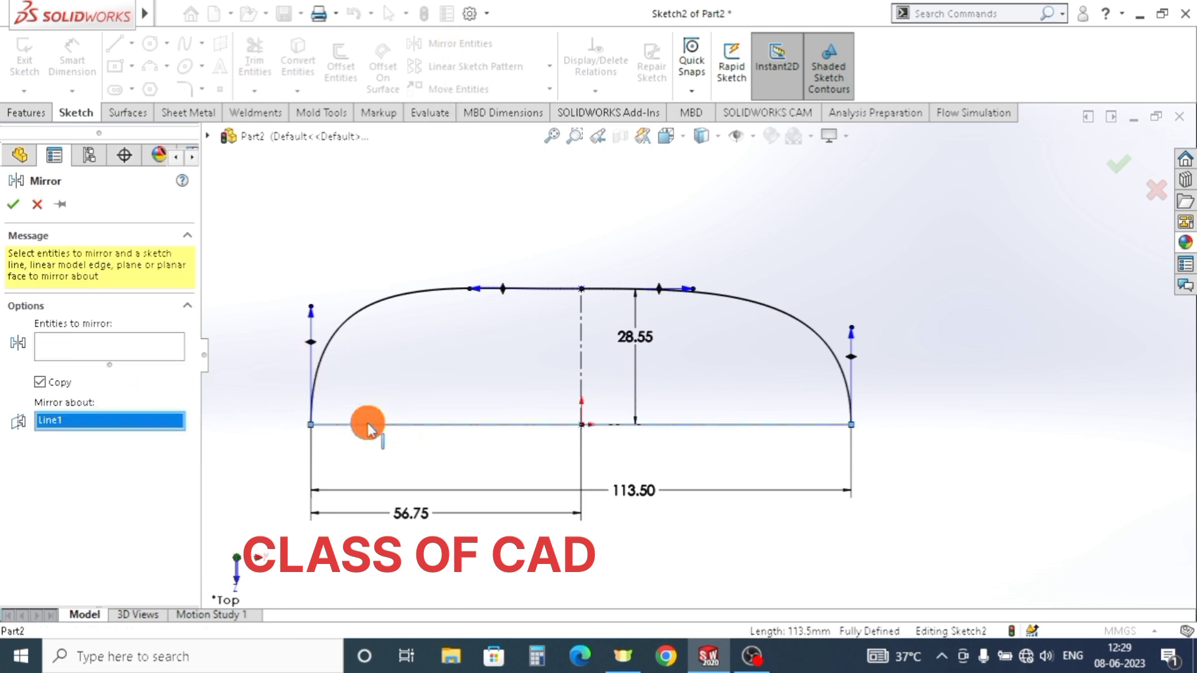
click(116, 345)
click(405, 293)
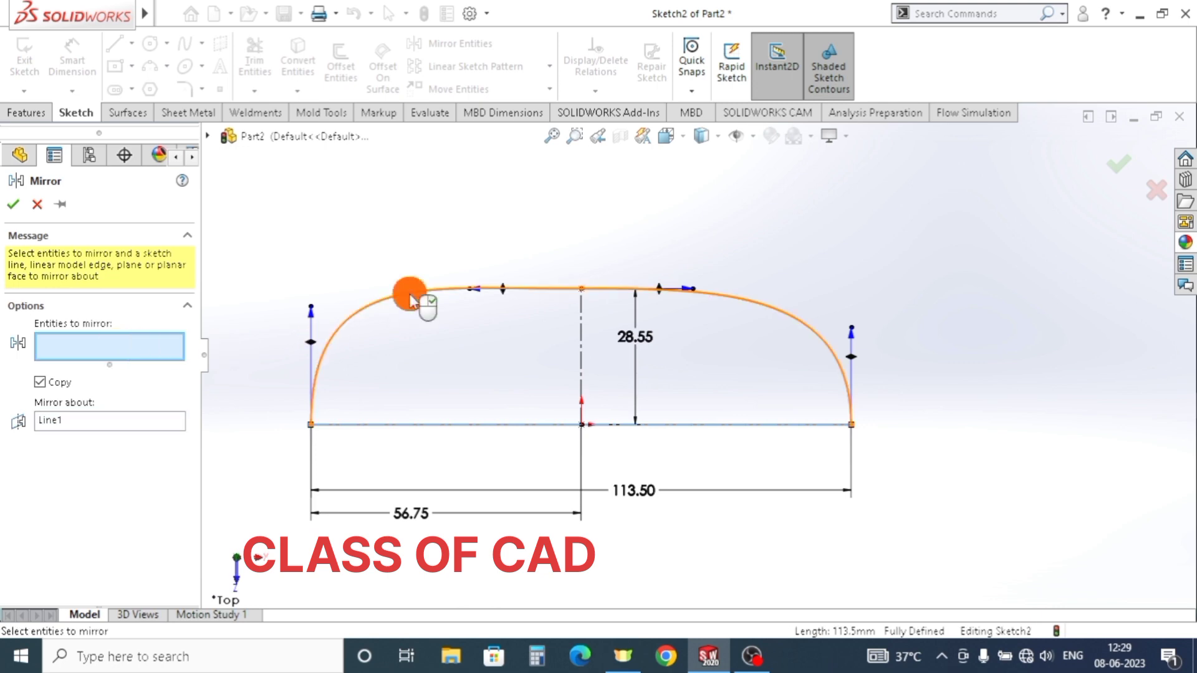
click(13, 203)
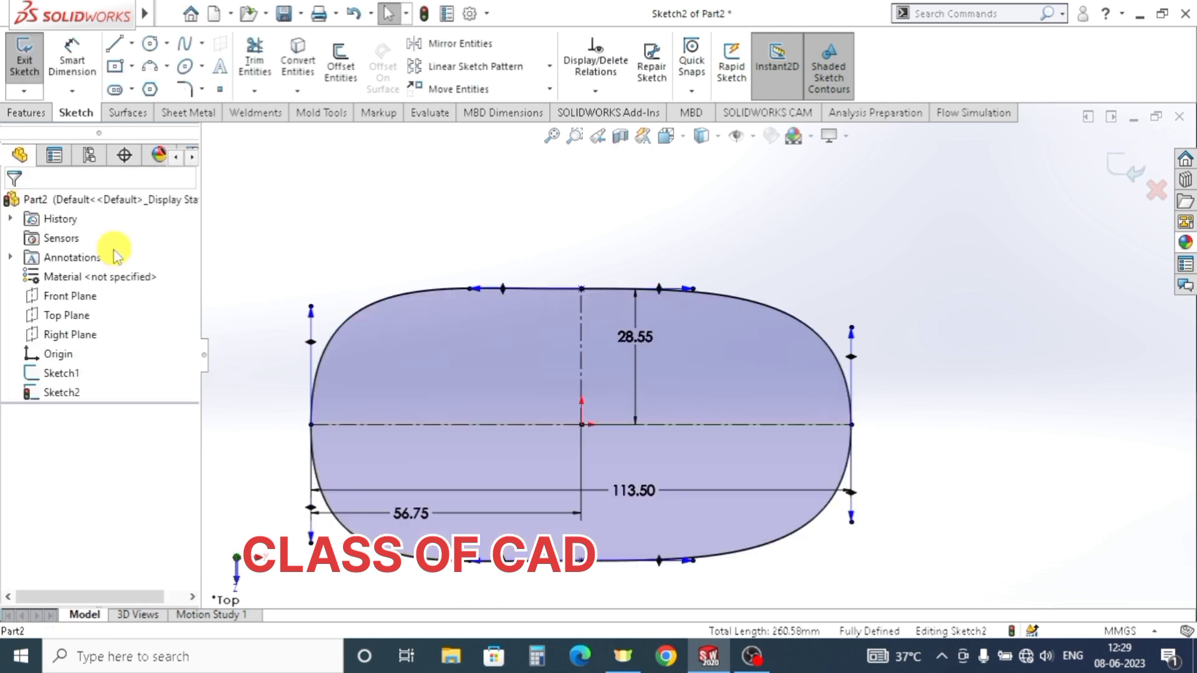
scroll(652, 382, up, 3)
middle_drag(652, 382, 708, 299)
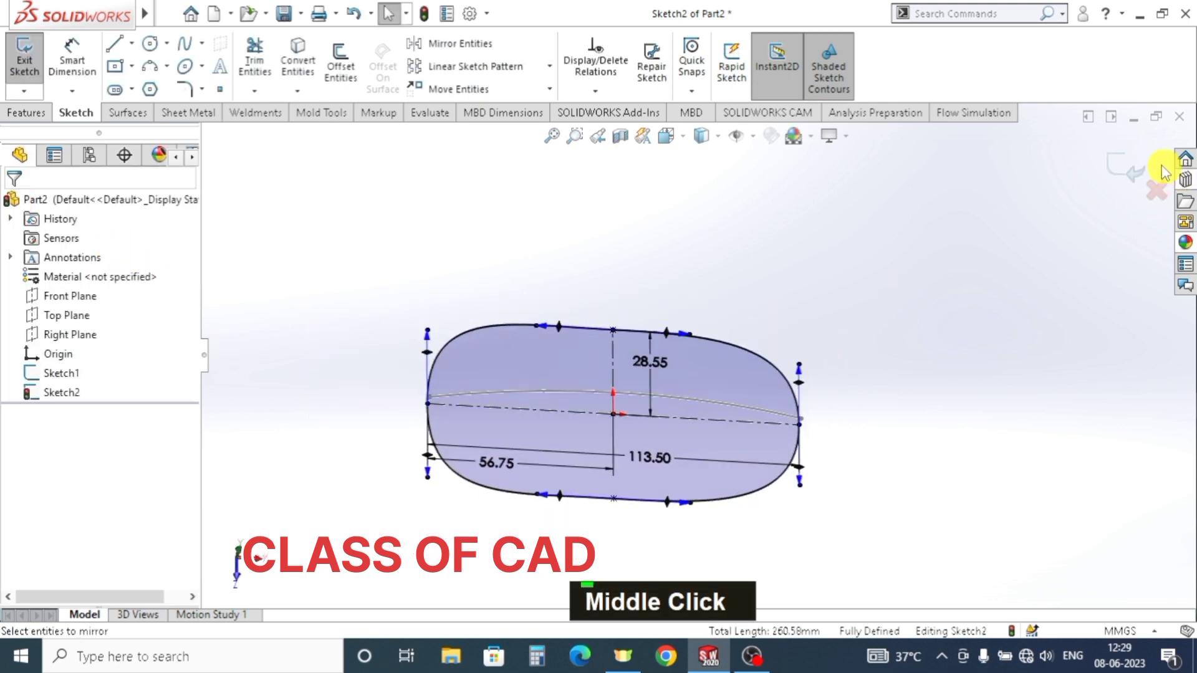
- Exit the closed spline profile sketch on the Top Plane and clear the selection
click(1130, 180)
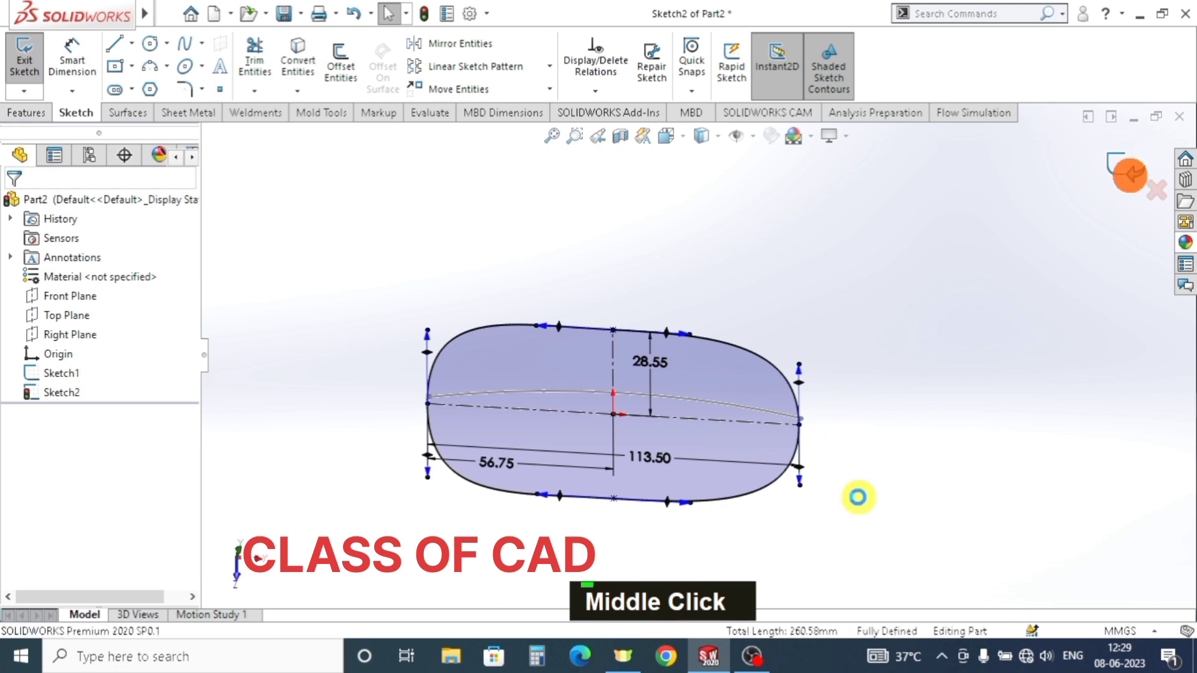
mouse_move(856, 503)
middle_down()
mouse_move(849, 377)
mouse_move(791, 312)
middle_up()
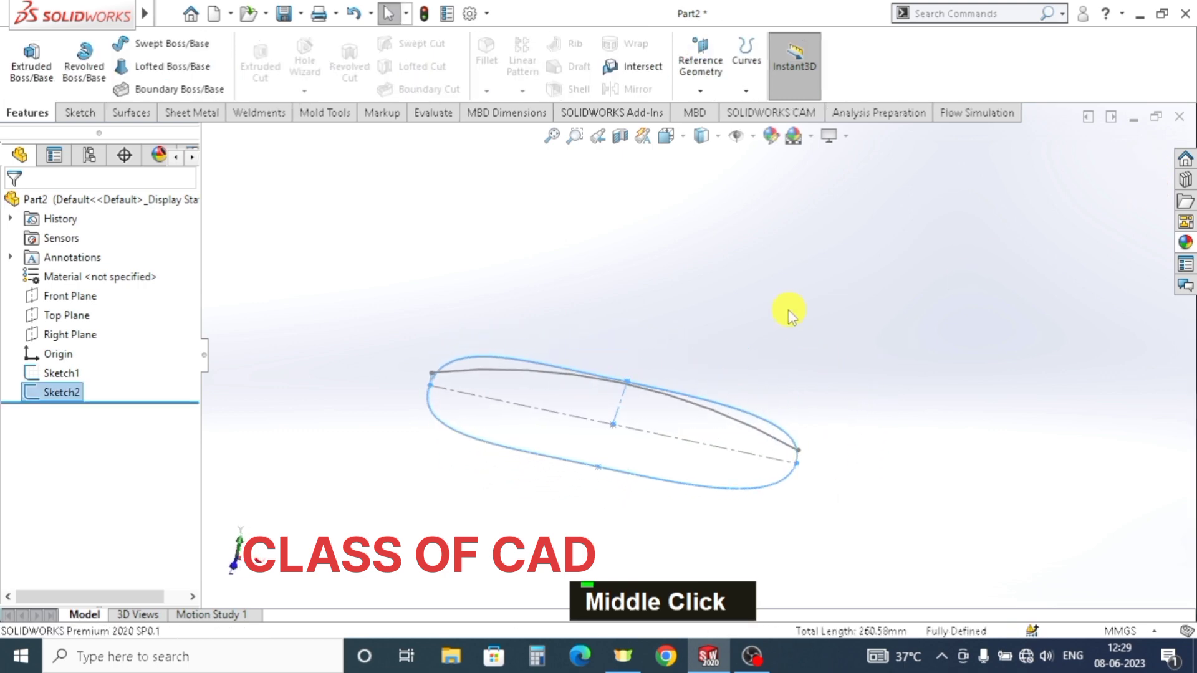
click(788, 310)
mouse_move(736, 358)
middle_down()
mouse_move(769, 420)
mouse_move(735, 425)
mouse_move(699, 408)
mouse_move(759, 342)
middle_up()
key(Escape)
mouse_move(742, 406)
middle_down()
mouse_move(793, 417)
mouse_move(776, 423)
middle_up()
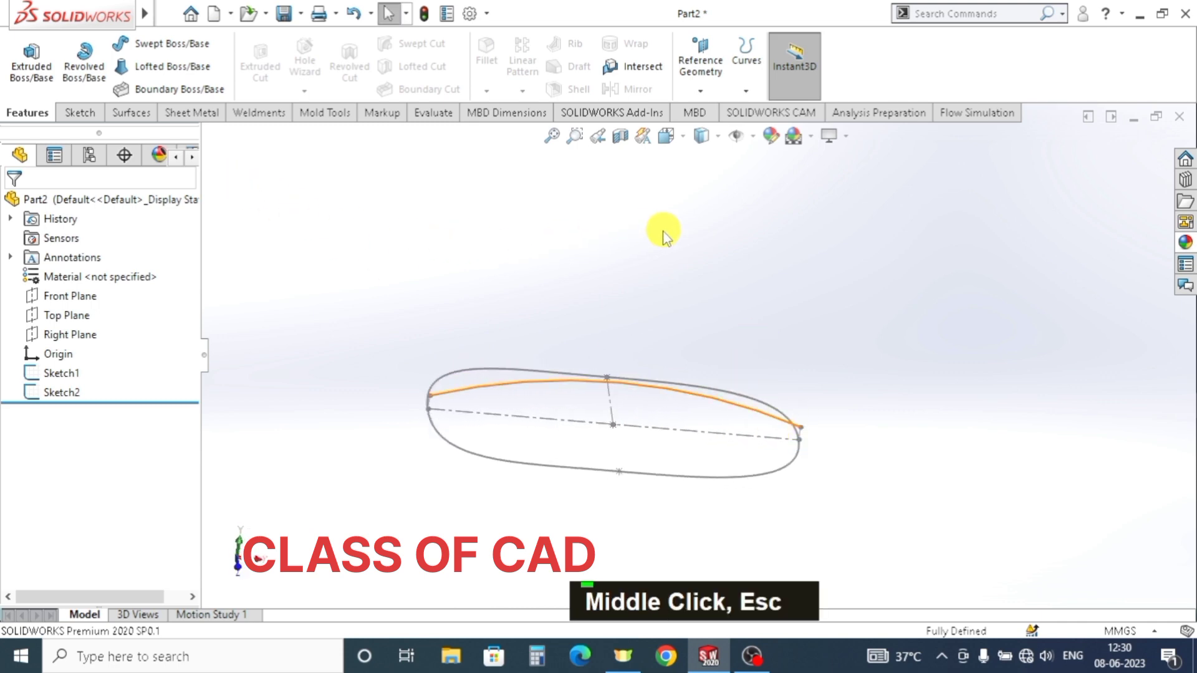
- Create a sketch-on-sketch projected curve from the arc sketch (Sketch1) and the closed spline profile (Sketch2)
click(747, 91)
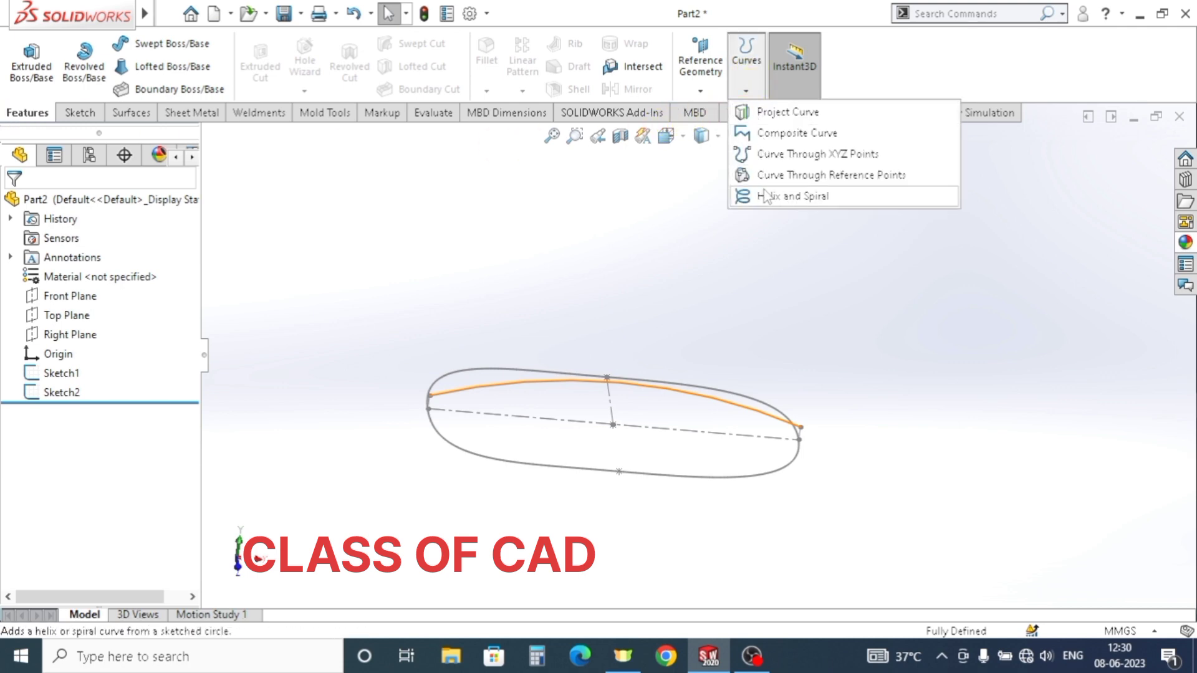
click(782, 113)
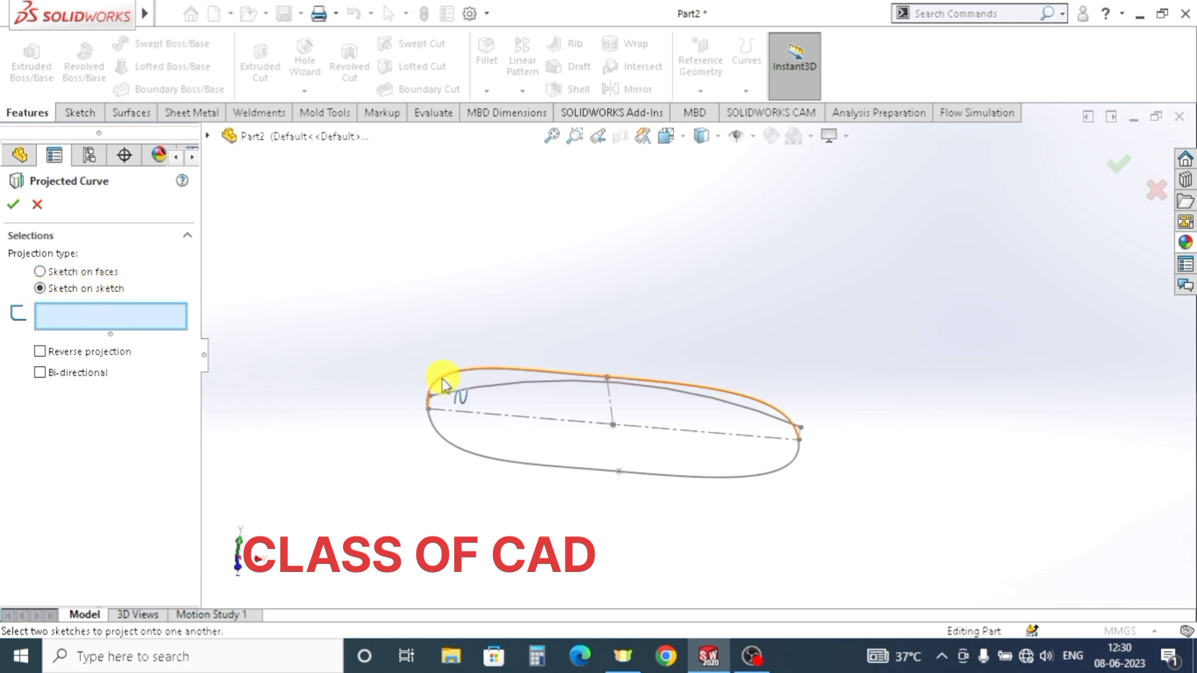
click(461, 396)
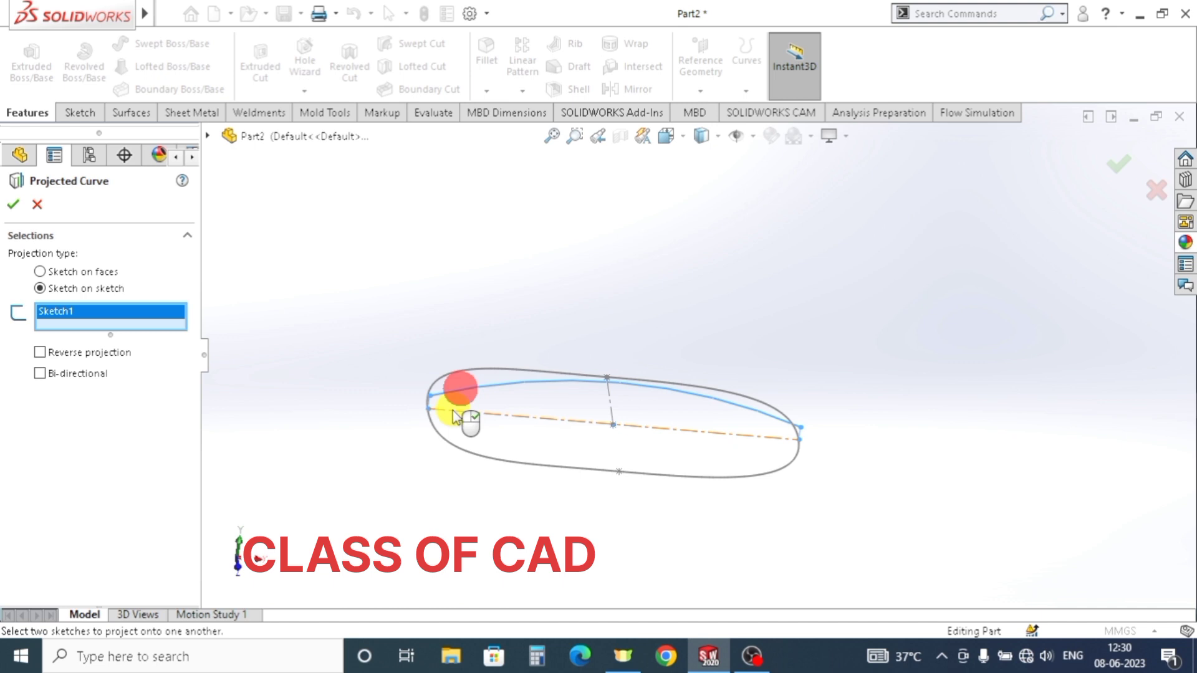
click(453, 447)
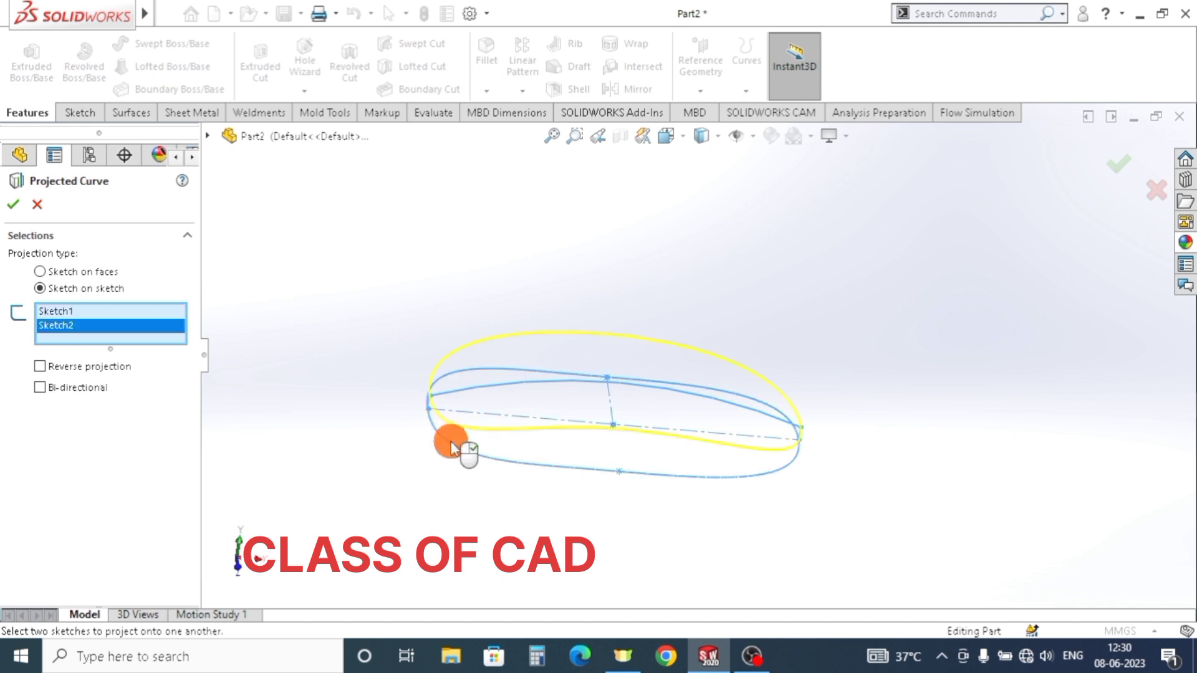
click(15, 203)
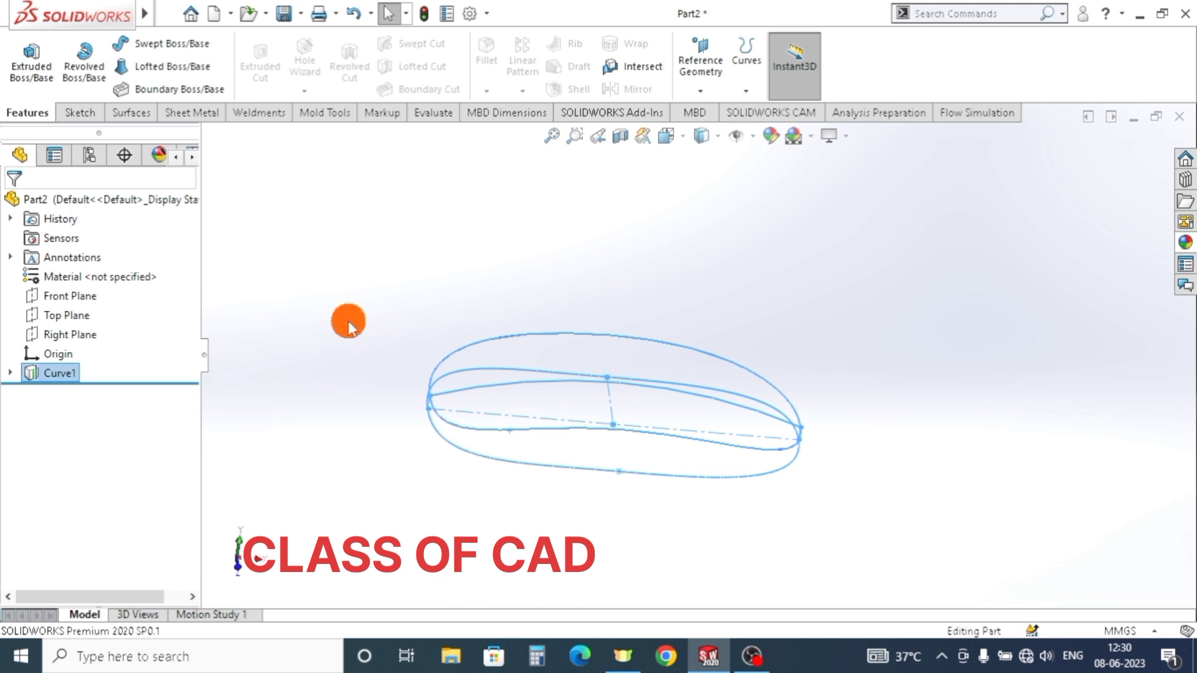
key(Escape)
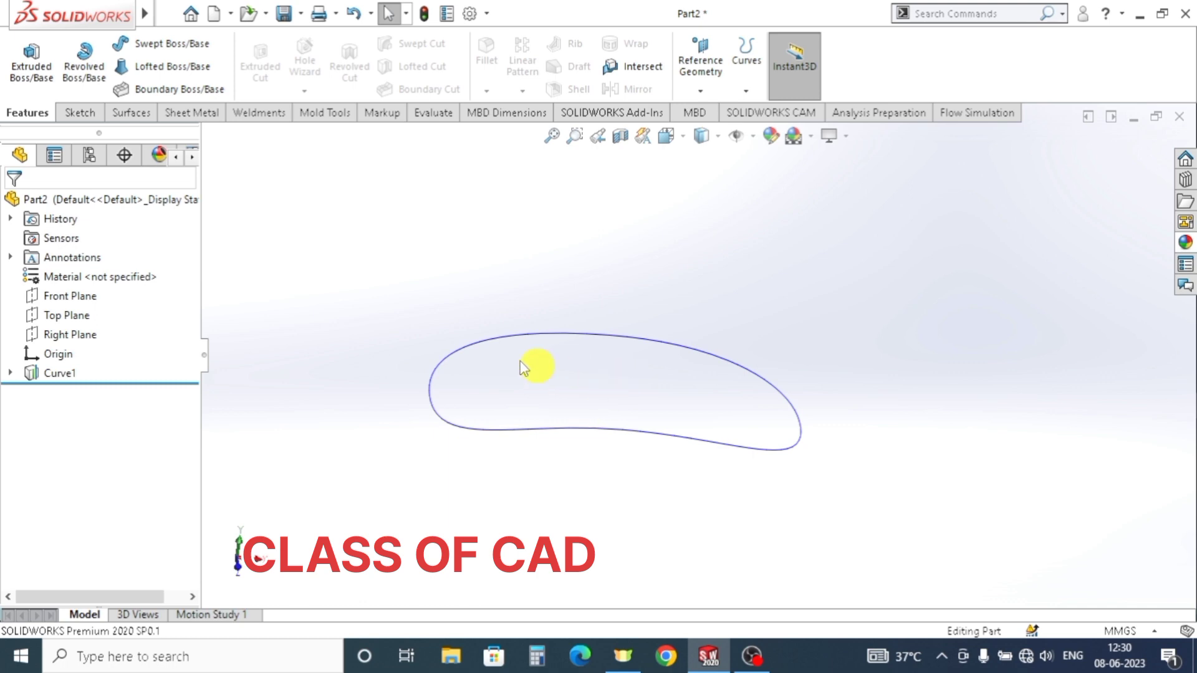
- Create a reference plane offset 27.5 mm from the Right Plane
click(86, 111)
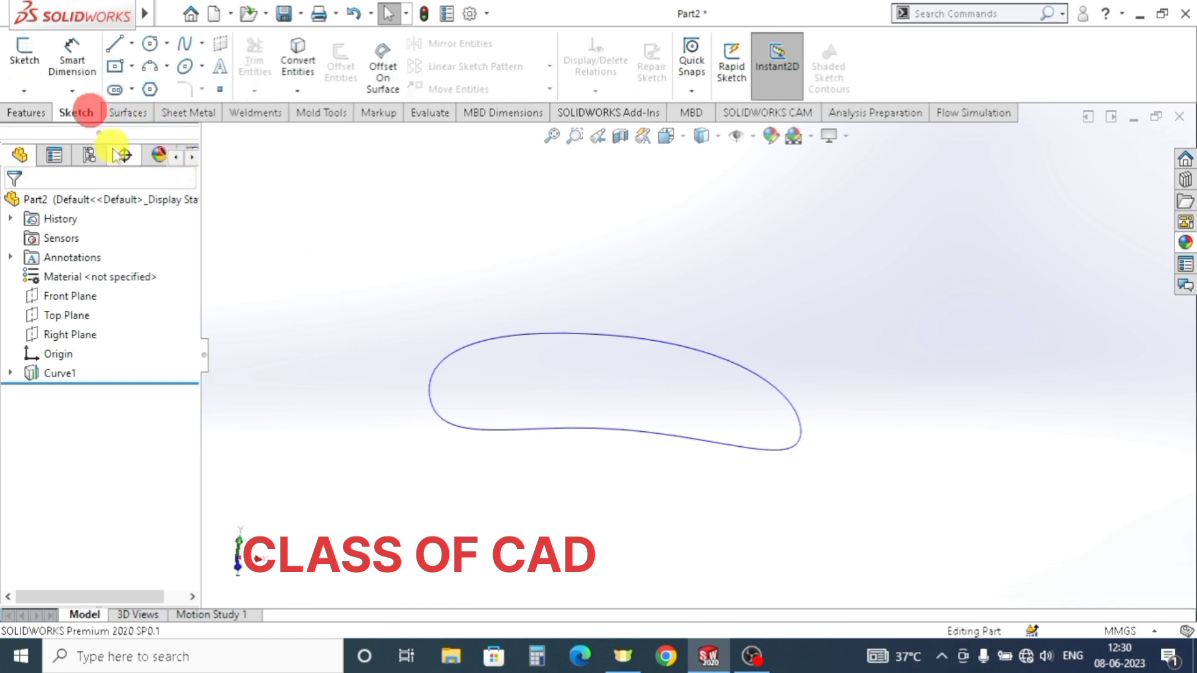
click(70, 336)
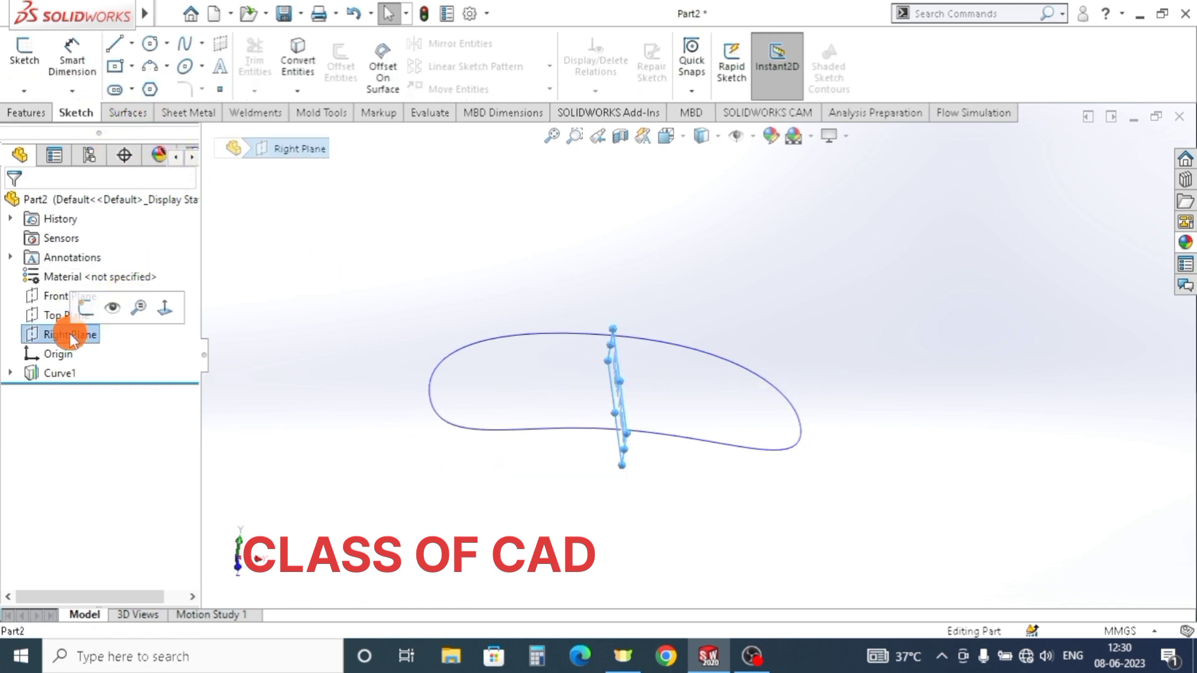
click(20, 116)
click(701, 91)
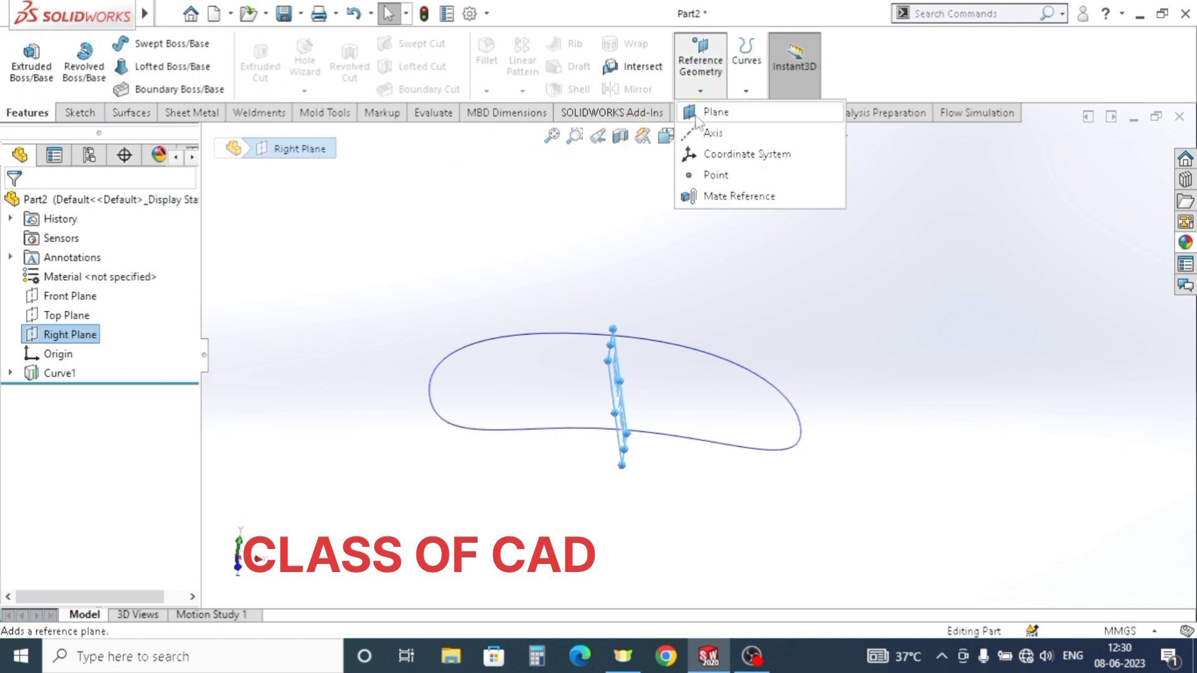
click(698, 113)
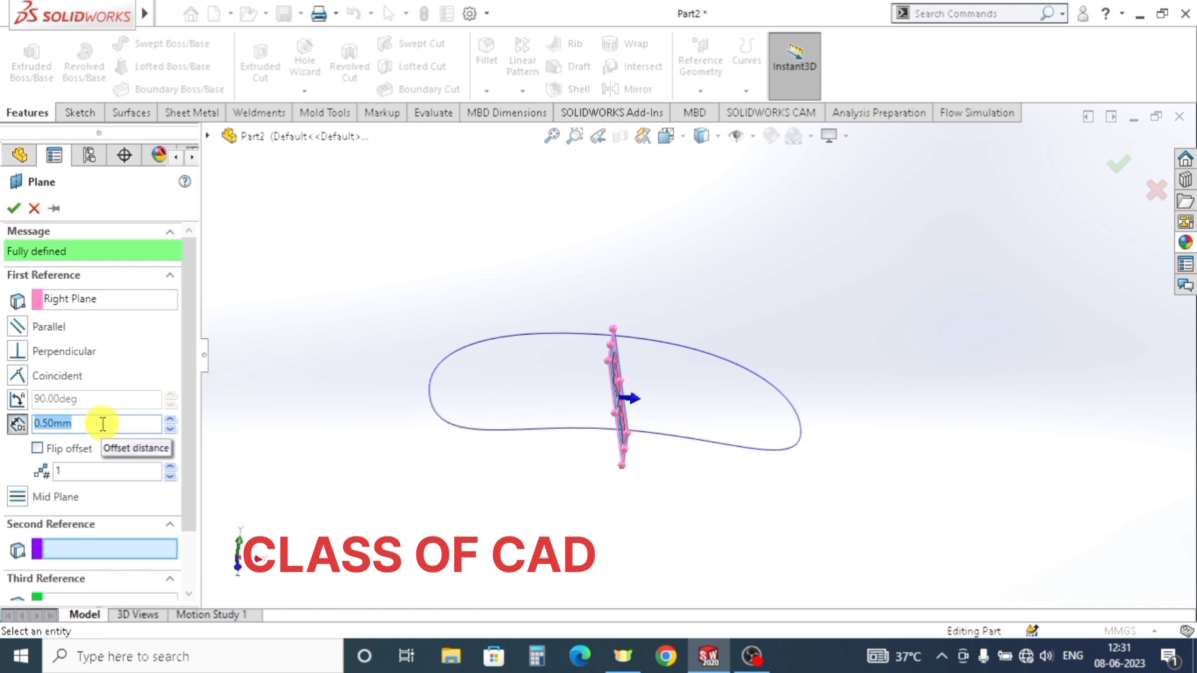
text(27)
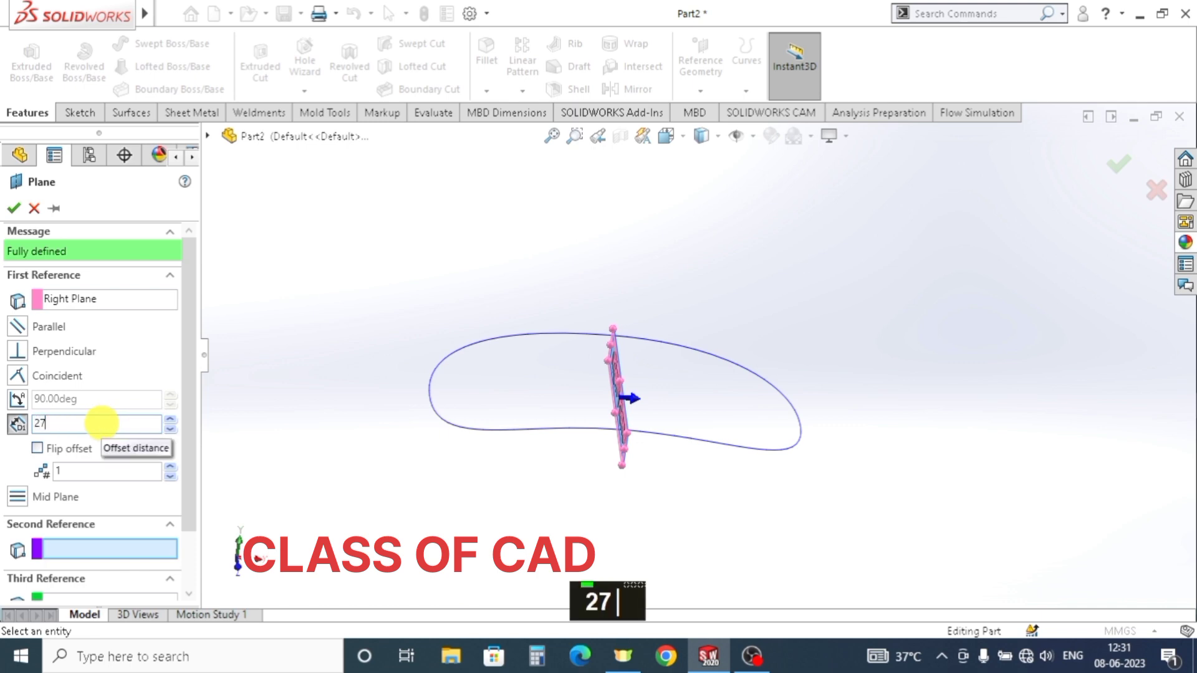
text(.5)
key(Return)
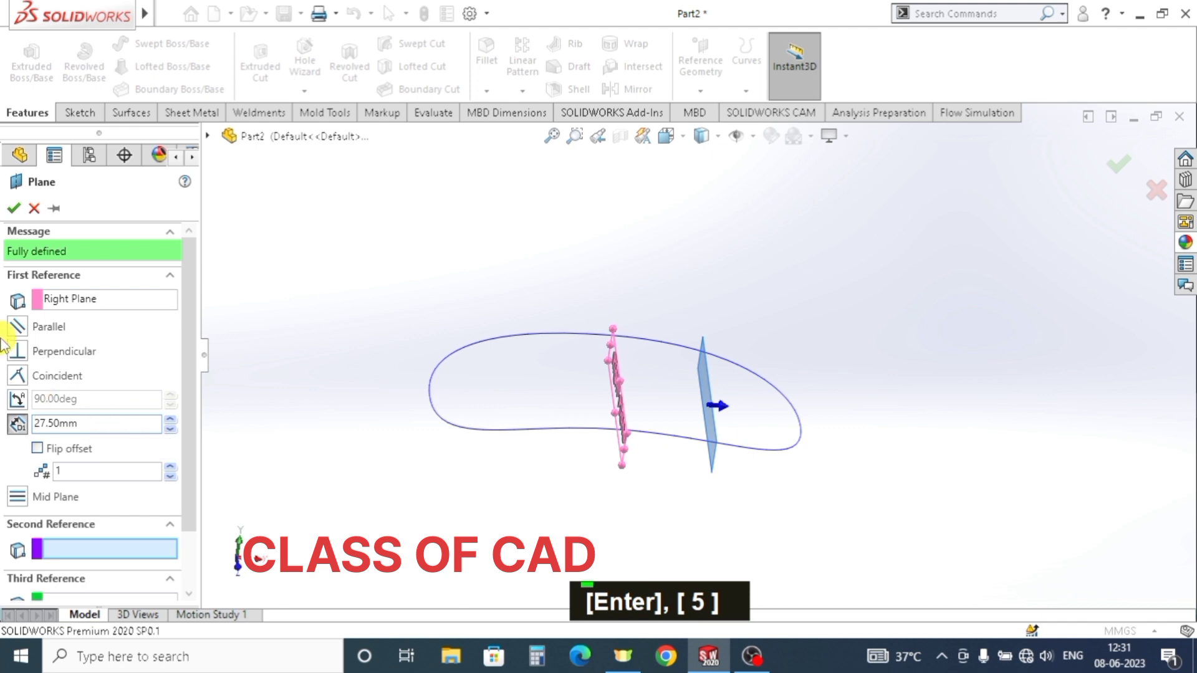
click(14, 208)
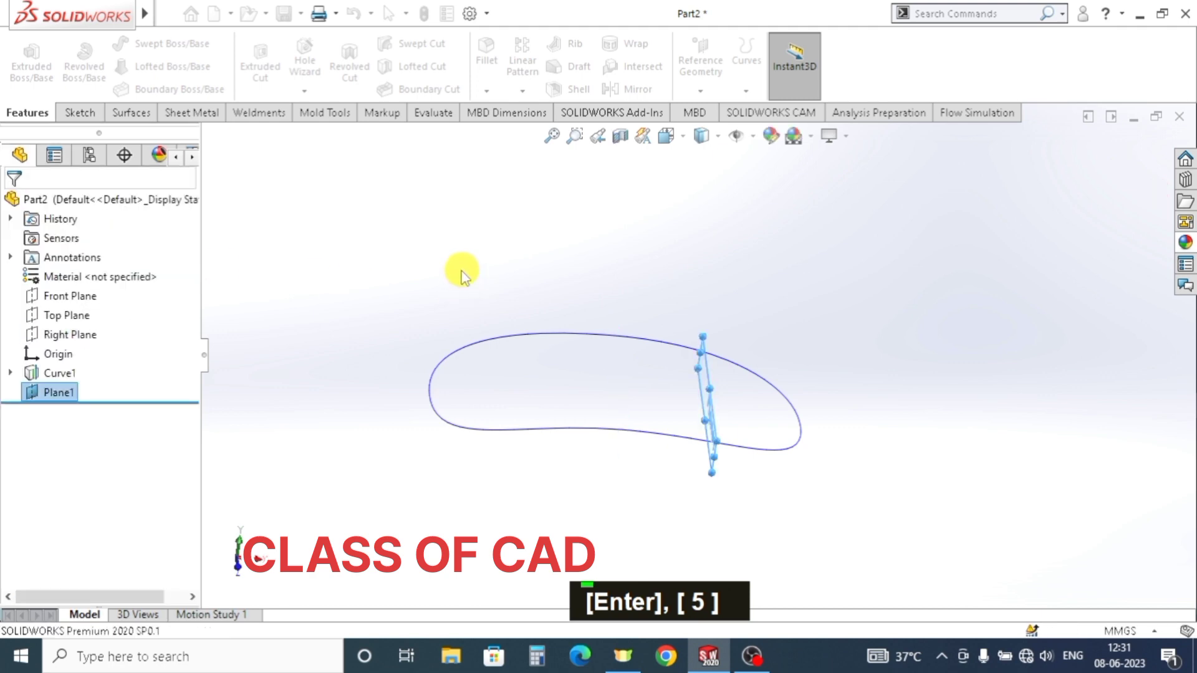
- Create a second reference plane offset 27.5 mm from the Right Plane with the offset direction flipped
click(93, 333)
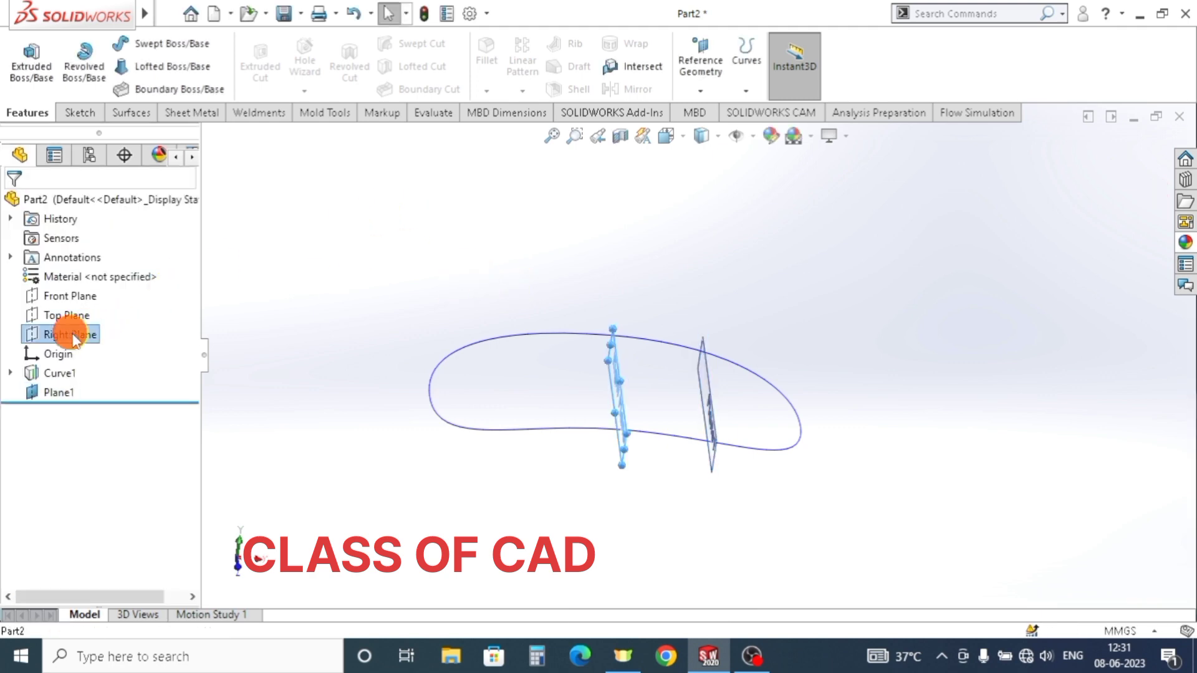
click(700, 88)
double_click(713, 111)
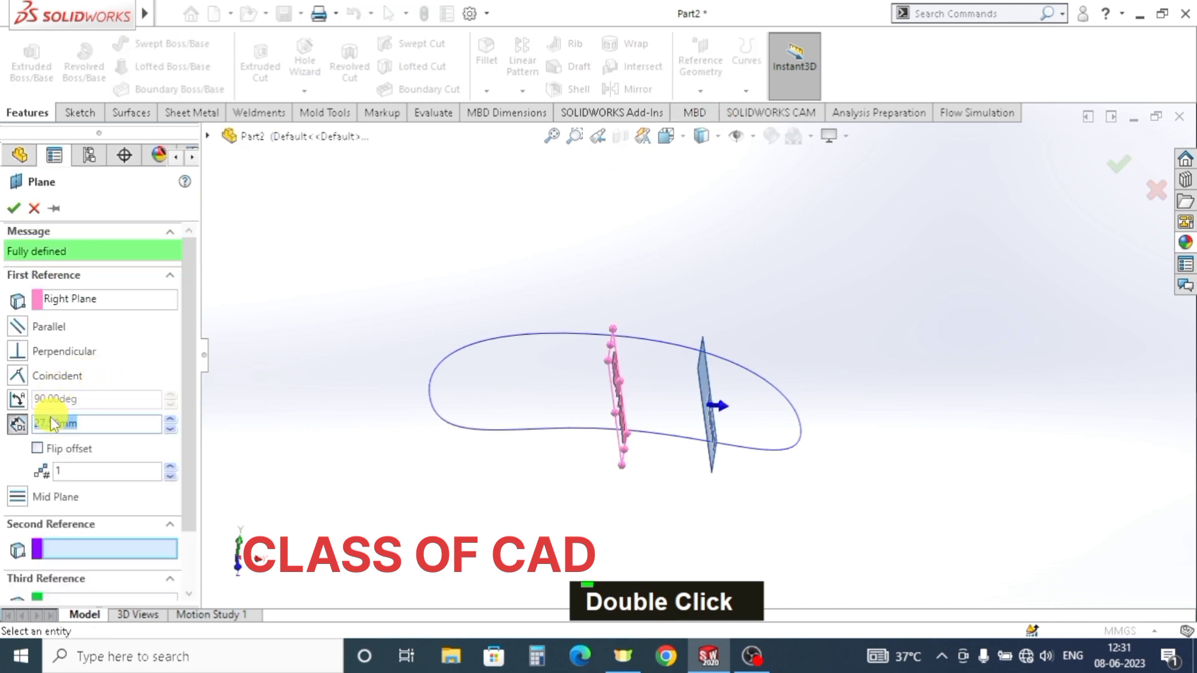
click(37, 447)
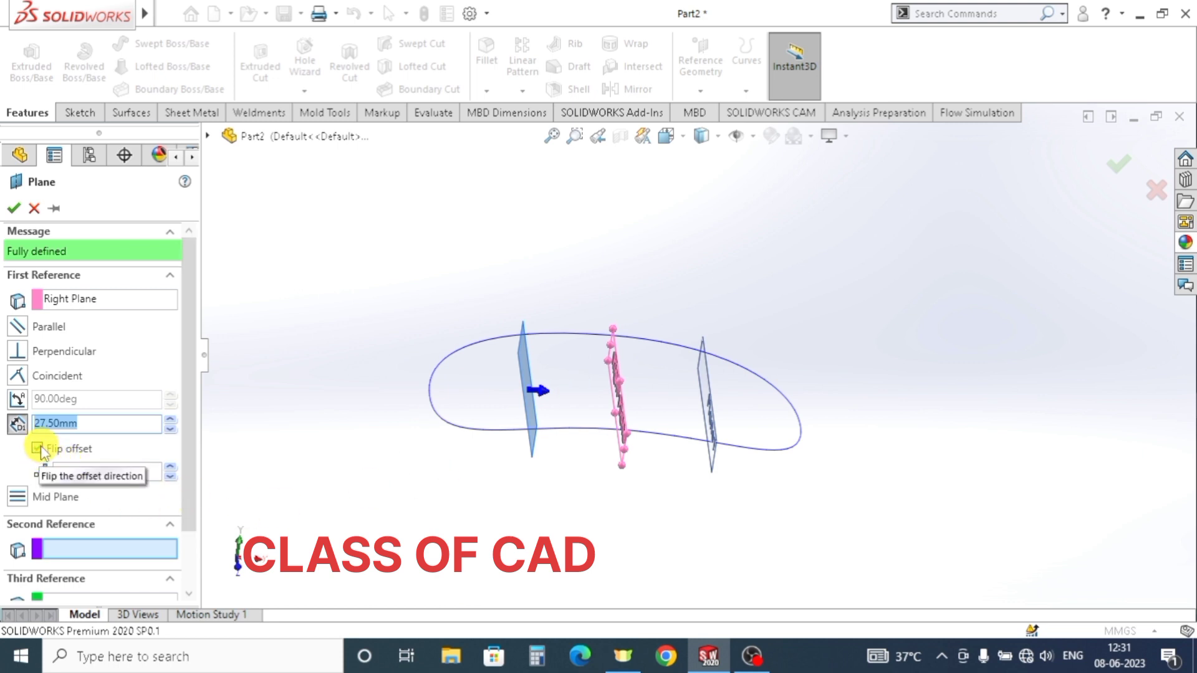
click(13, 208)
key(Escape)
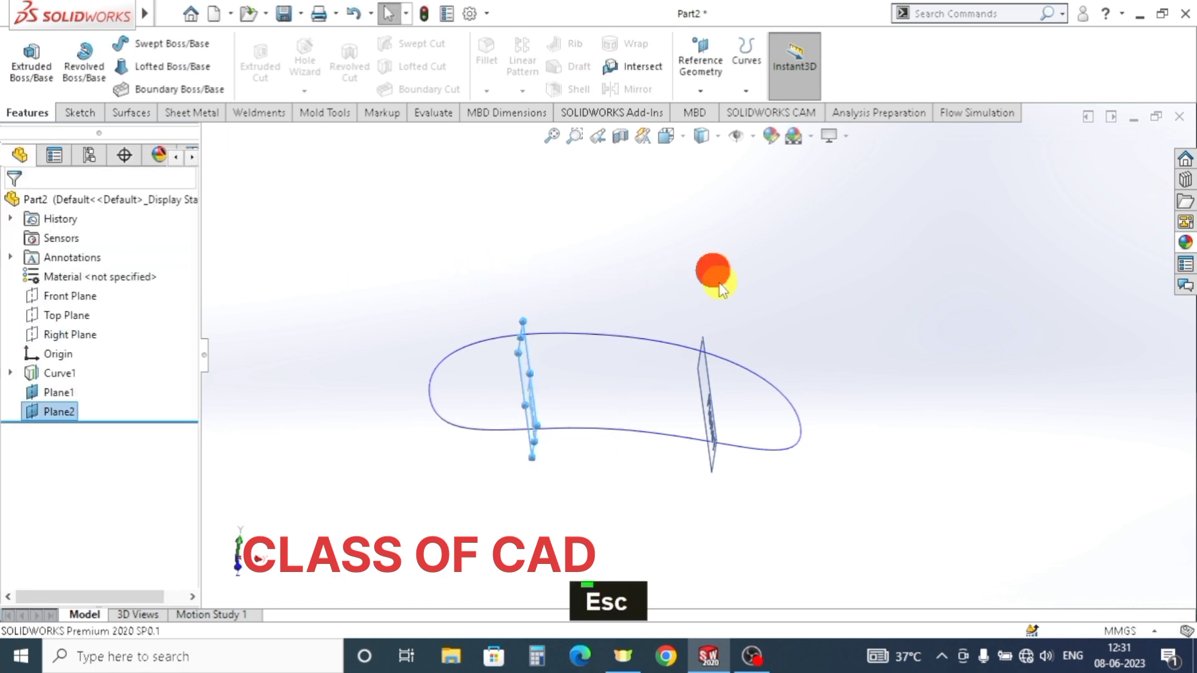
- Start a new sketch on the Front Plane and view it face-on
mouse_move(729, 455)
middle_down()
mouse_move(743, 431)
mouse_move(721, 447)
middle_up()
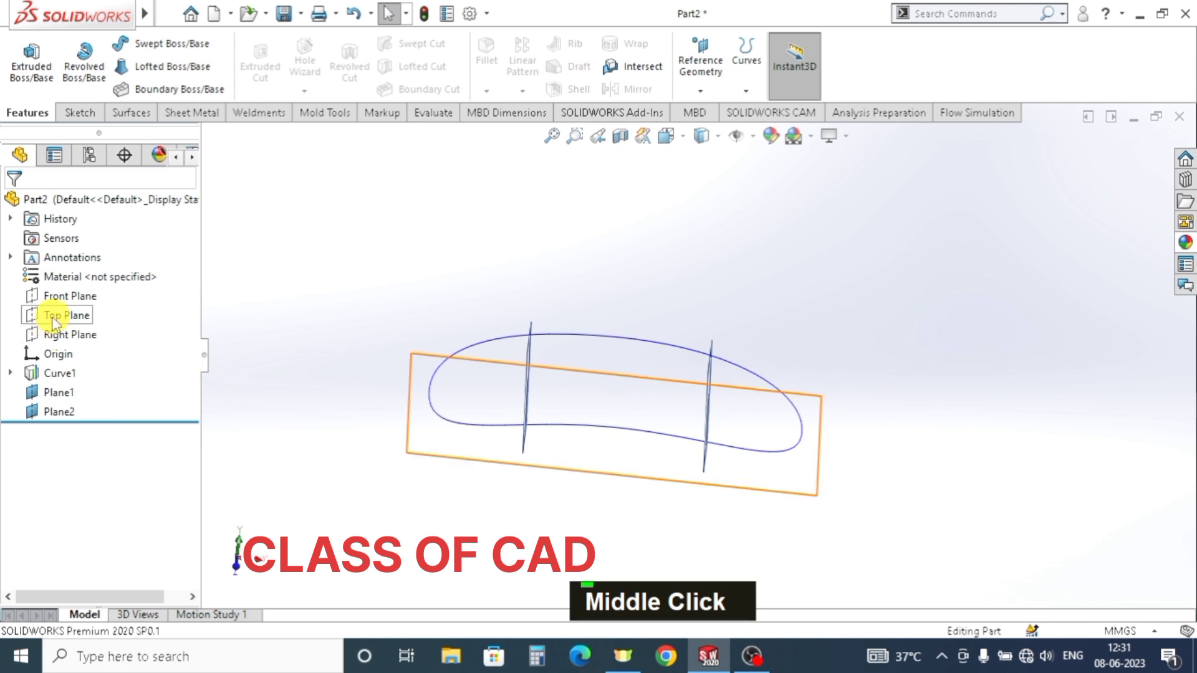
middle_drag(566, 395, 617, 444)
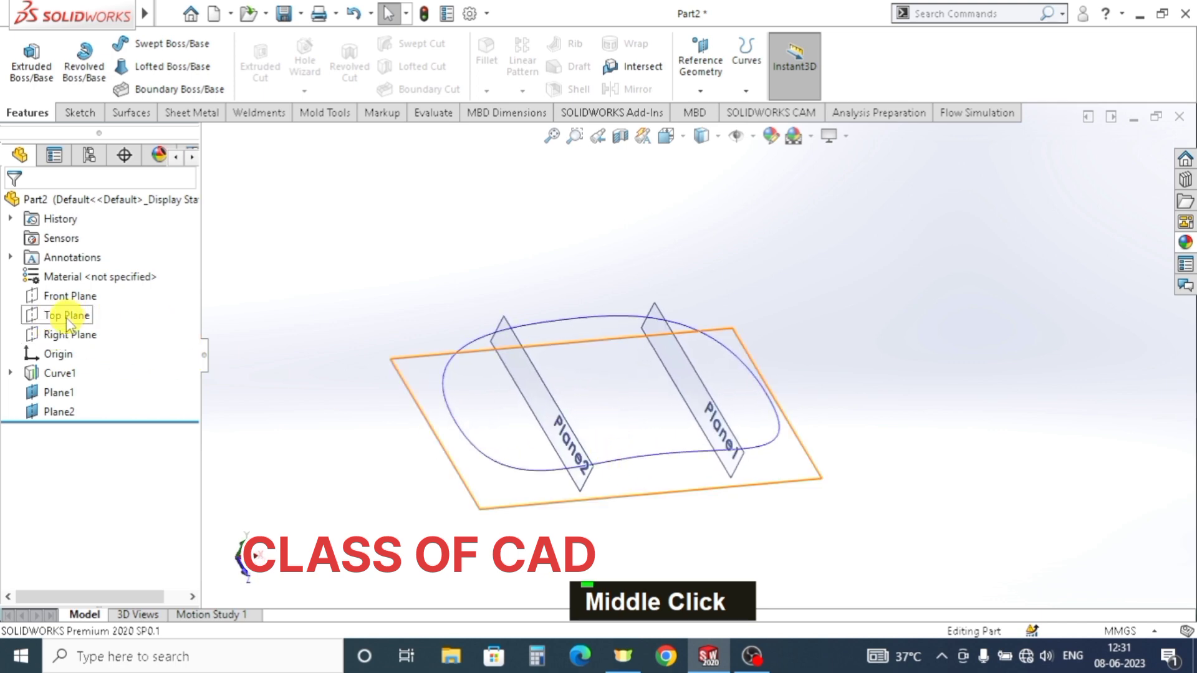
key(Escape)
middle_drag(524, 383, 589, 419)
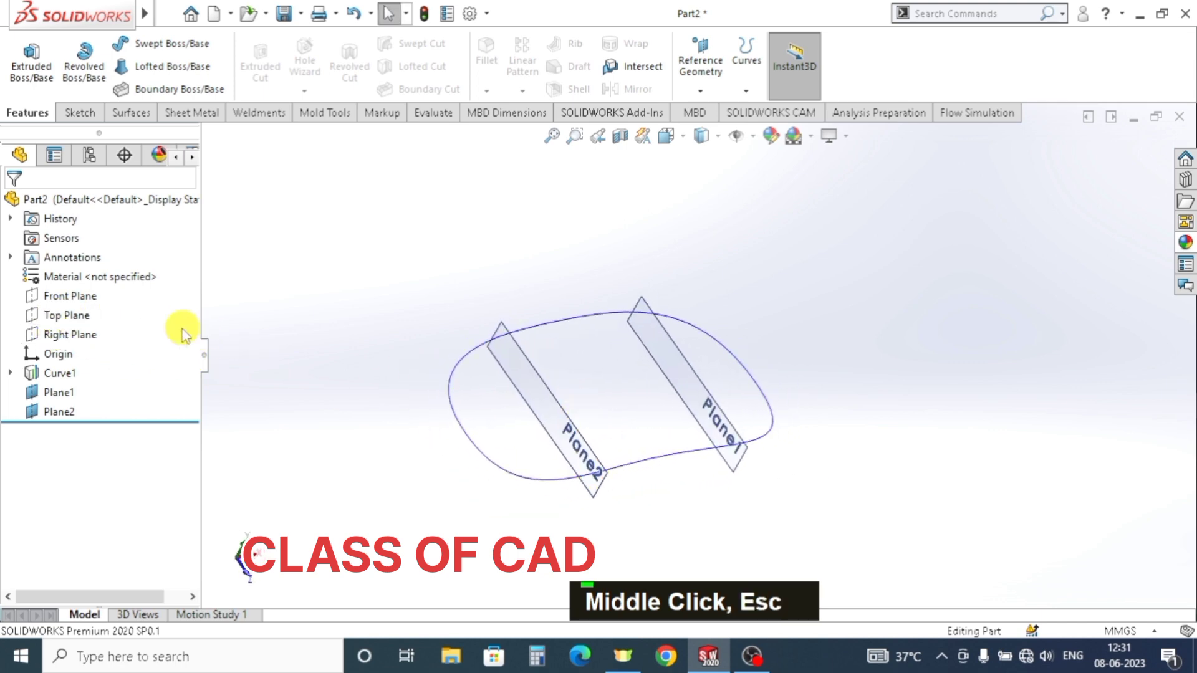
click(73, 301)
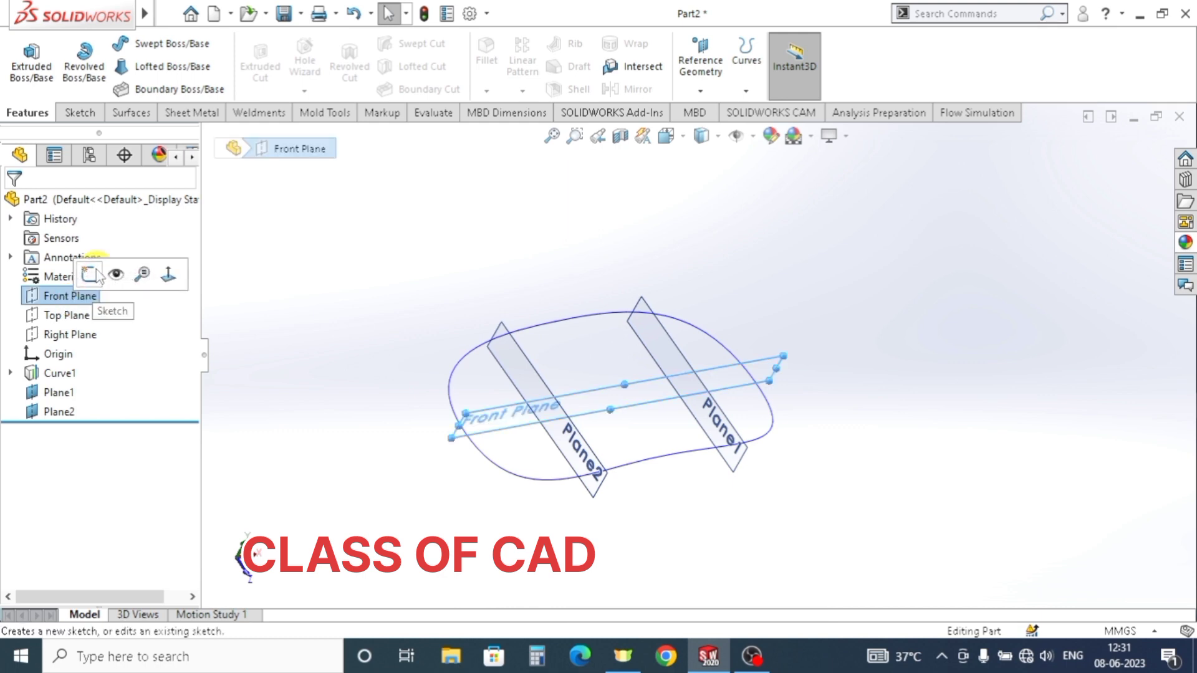
click(88, 273)
key(space)
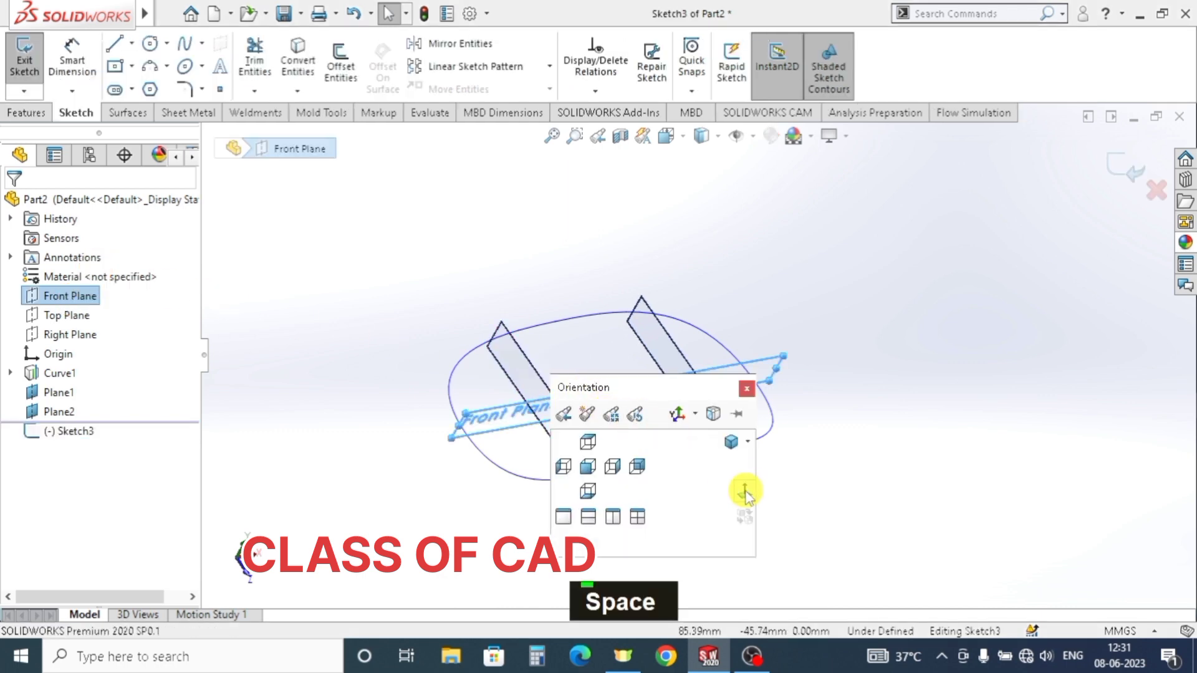
click(746, 488)
ctrl+middle_drag(699, 432, 665, 458)
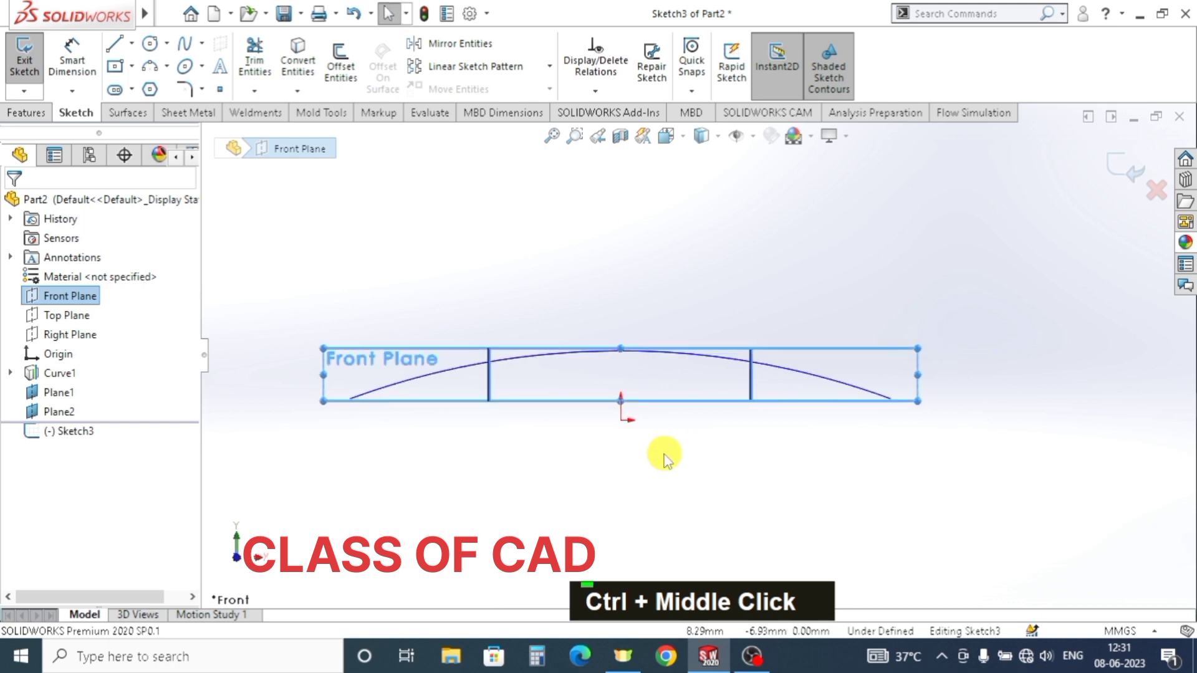
- Draw a horizontal centerline joining the two ends of the projected curve
click(134, 44)
click(159, 70)
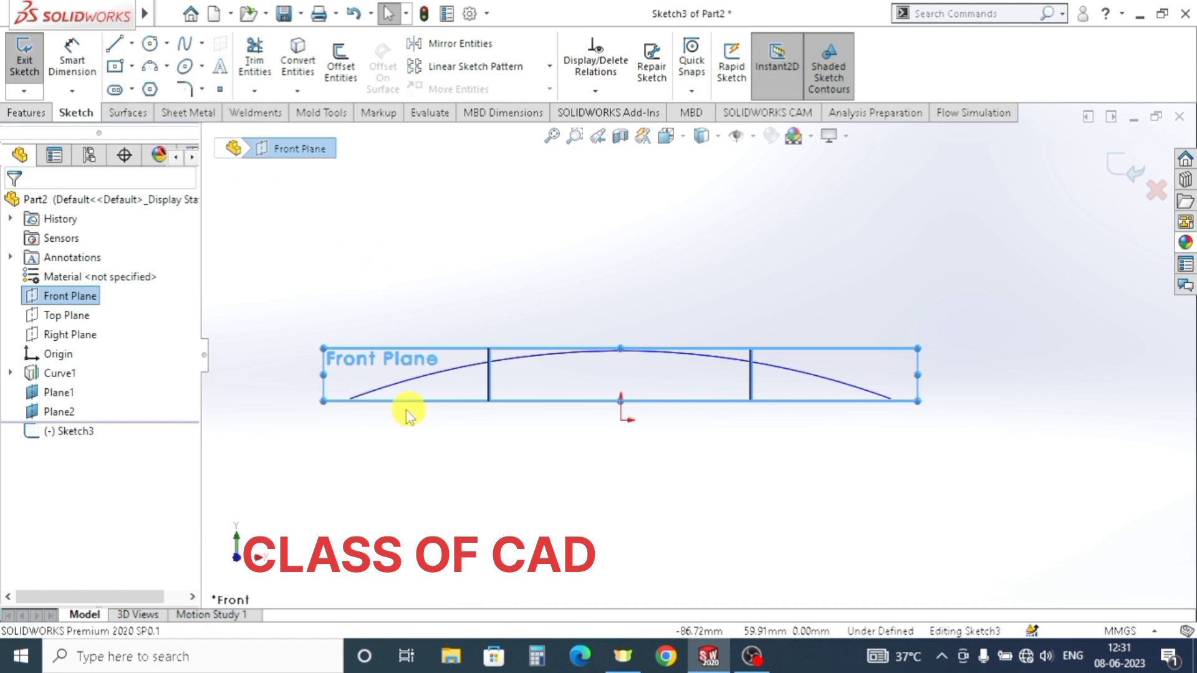
click(350, 399)
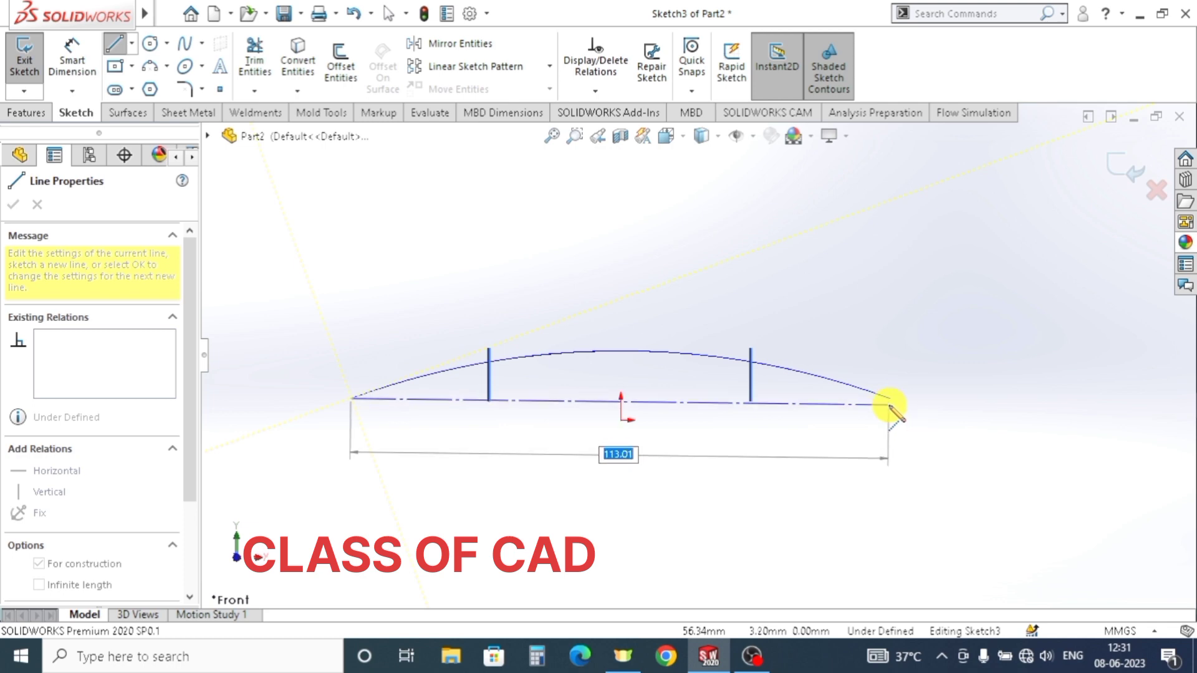
click(890, 398)
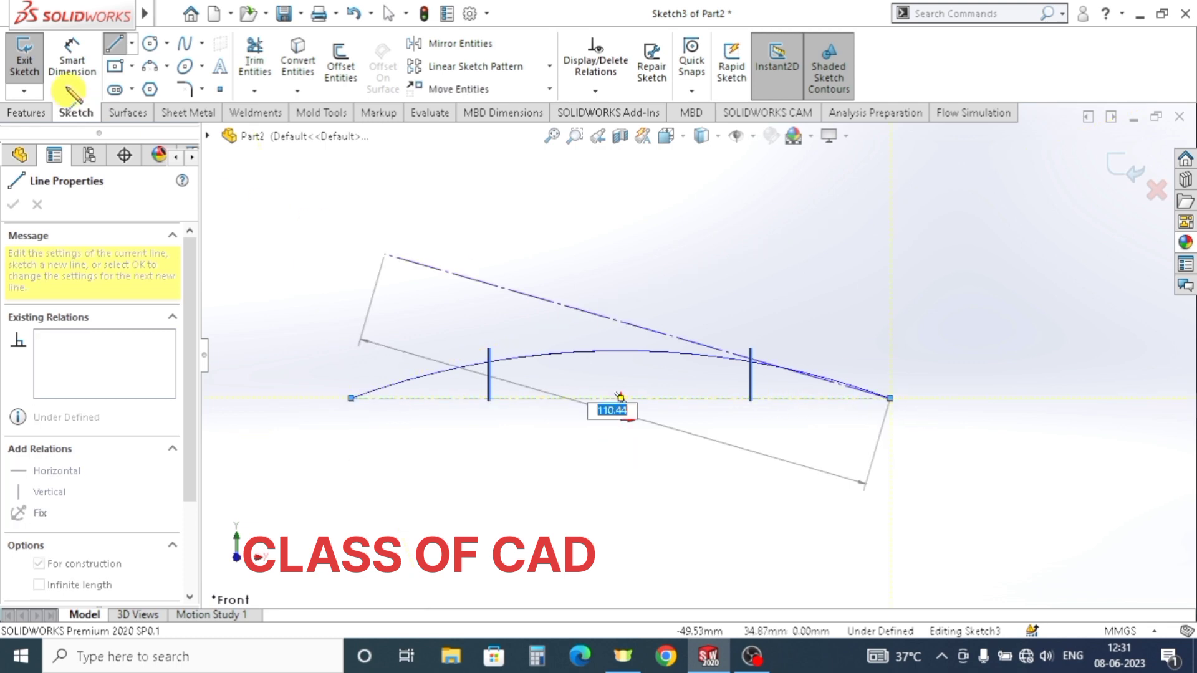
- Draw a two-point spline between the left and right endpoints of the centerline
click(183, 48)
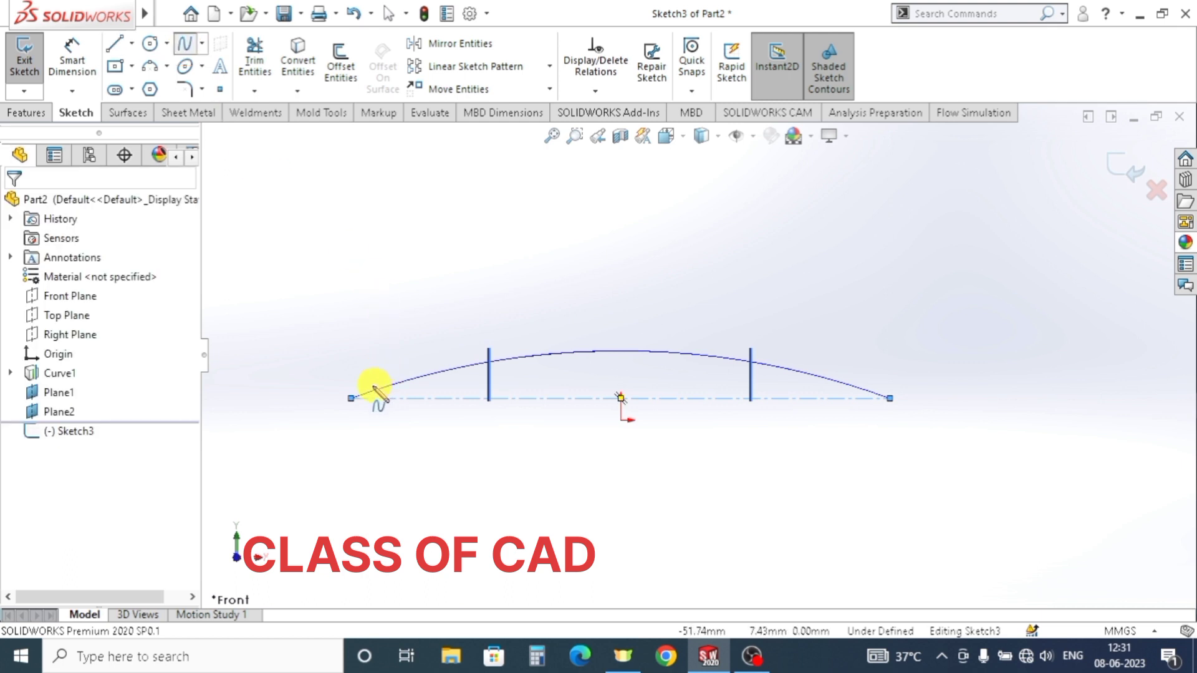
click(351, 399)
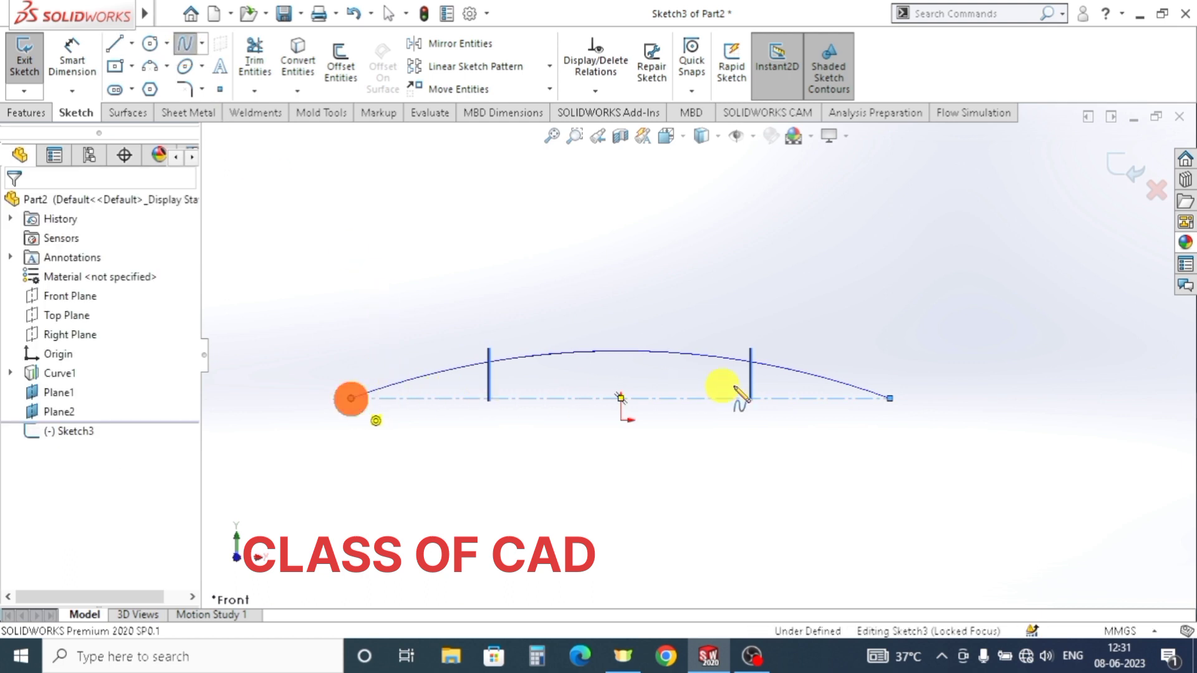
click(890, 398)
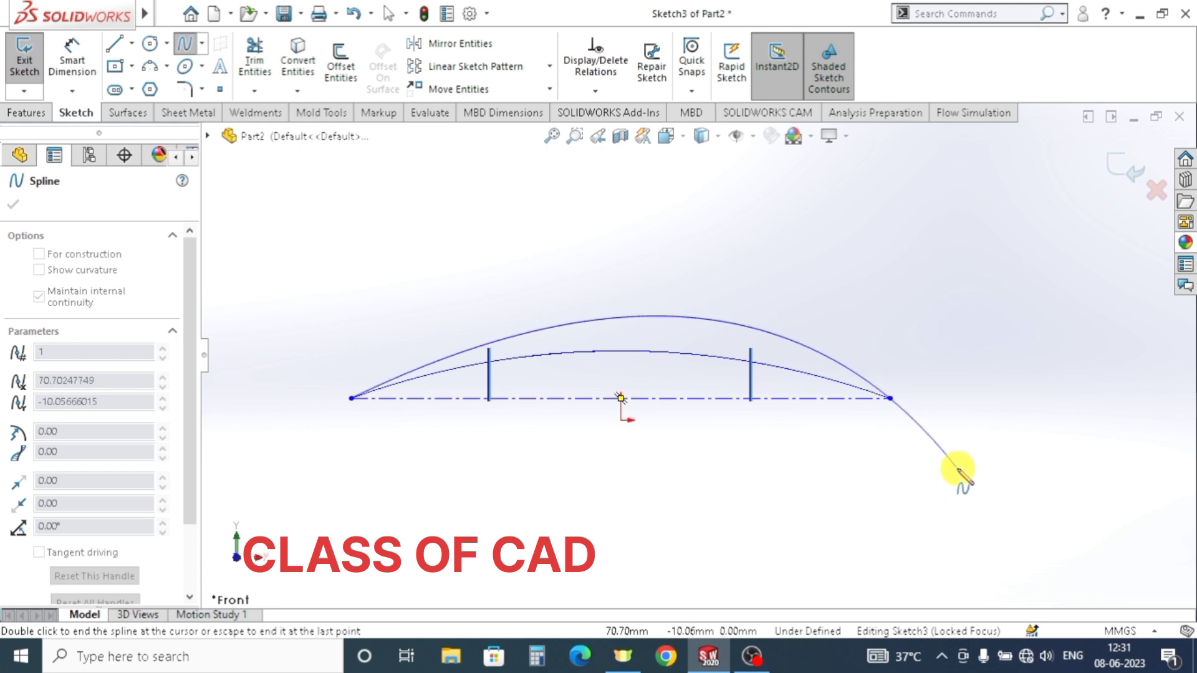
key(Escape)
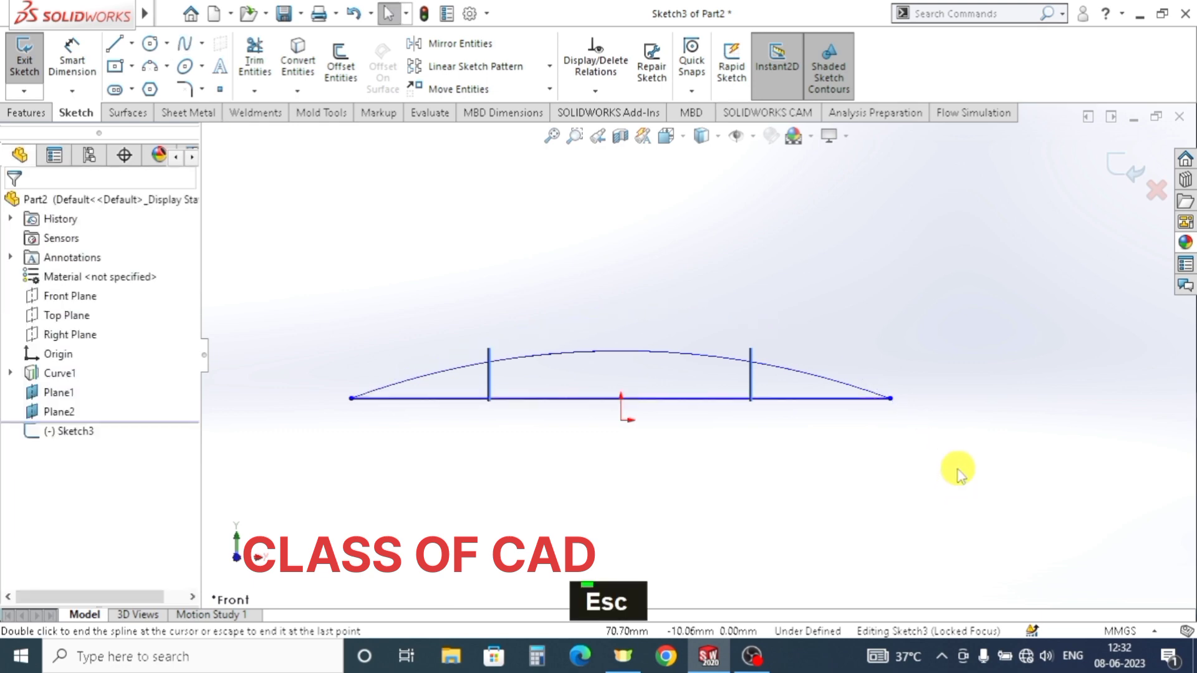
key(Escape)
key(Escape)
- Pull the tangent handle at the spline's right endpoint upward so the spline bows above the projected curve
click(706, 399)
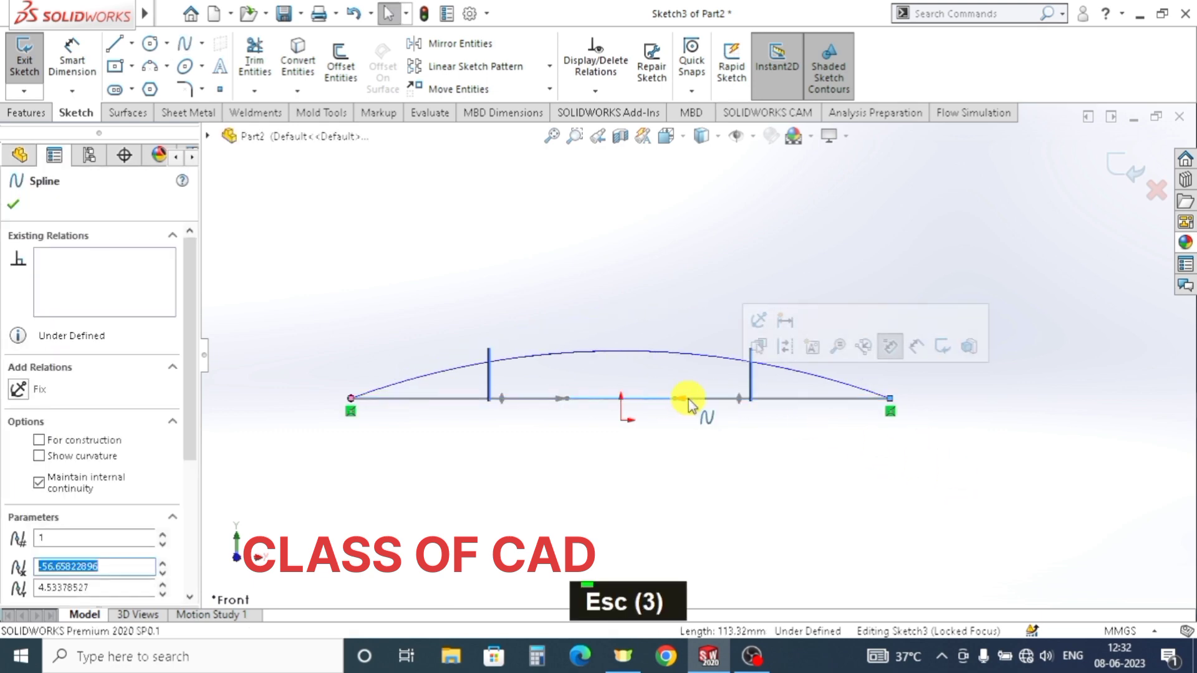
drag(739, 399, 739, 319)
key(Escape)
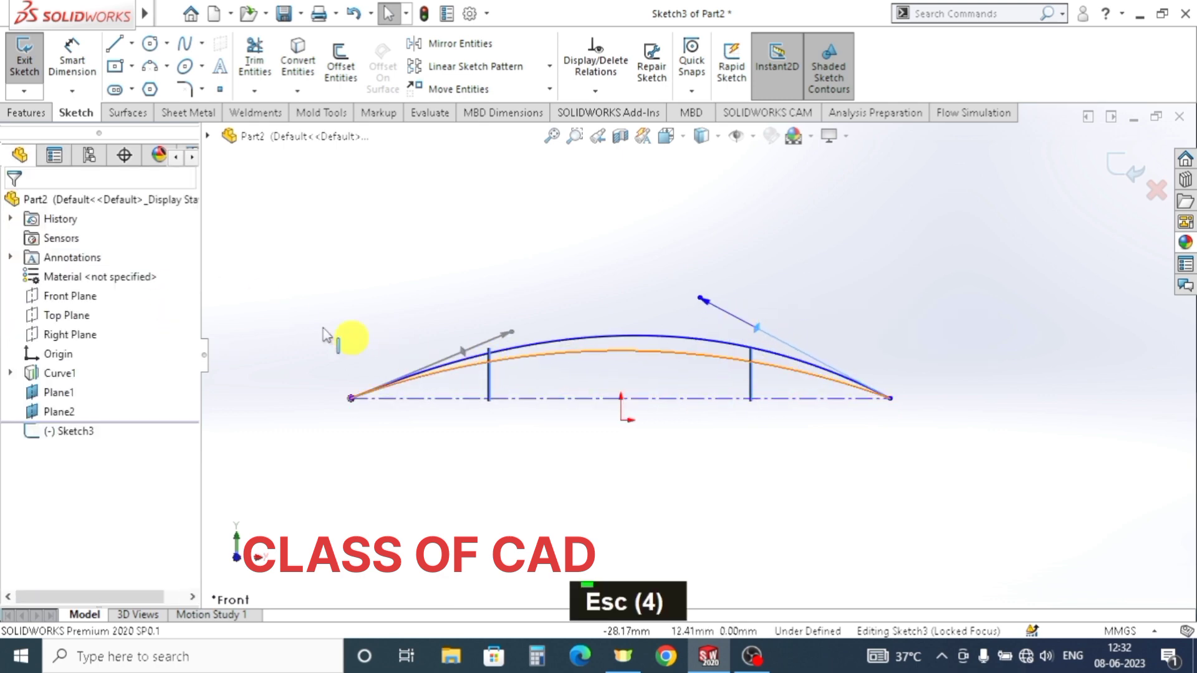
- Dimension the horizontal distance between the centerline's two endpoints as 113.5 mm
key(Escape)
click(72, 47)
click(351, 398)
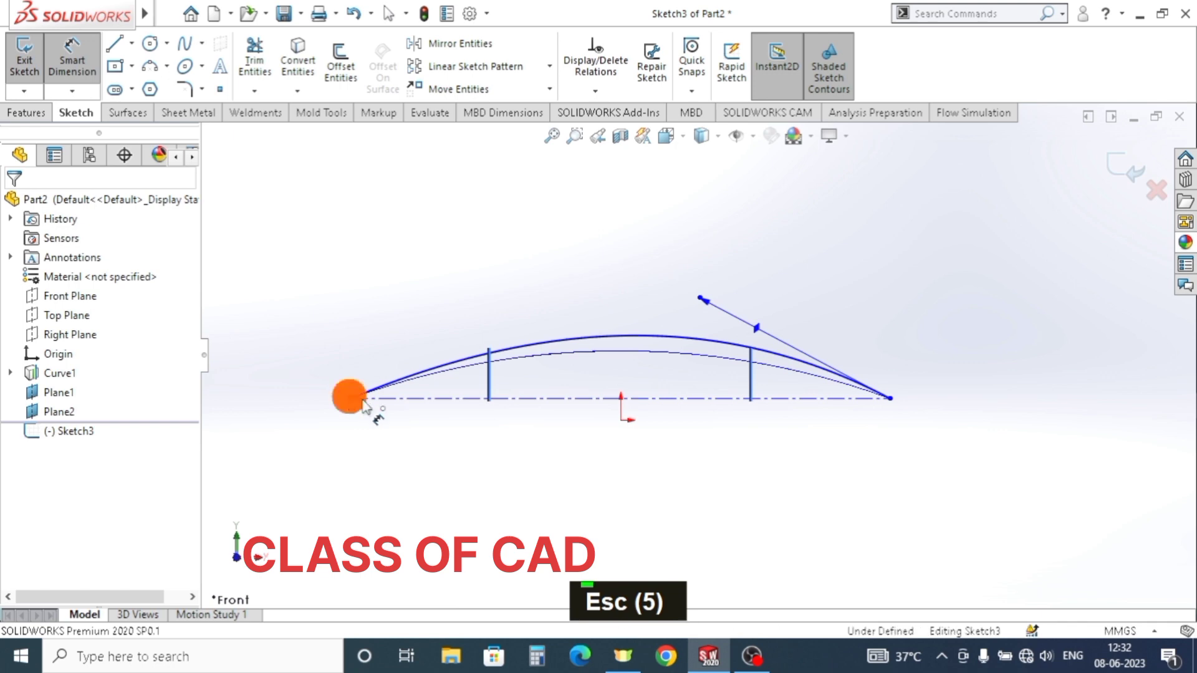
click(890, 398)
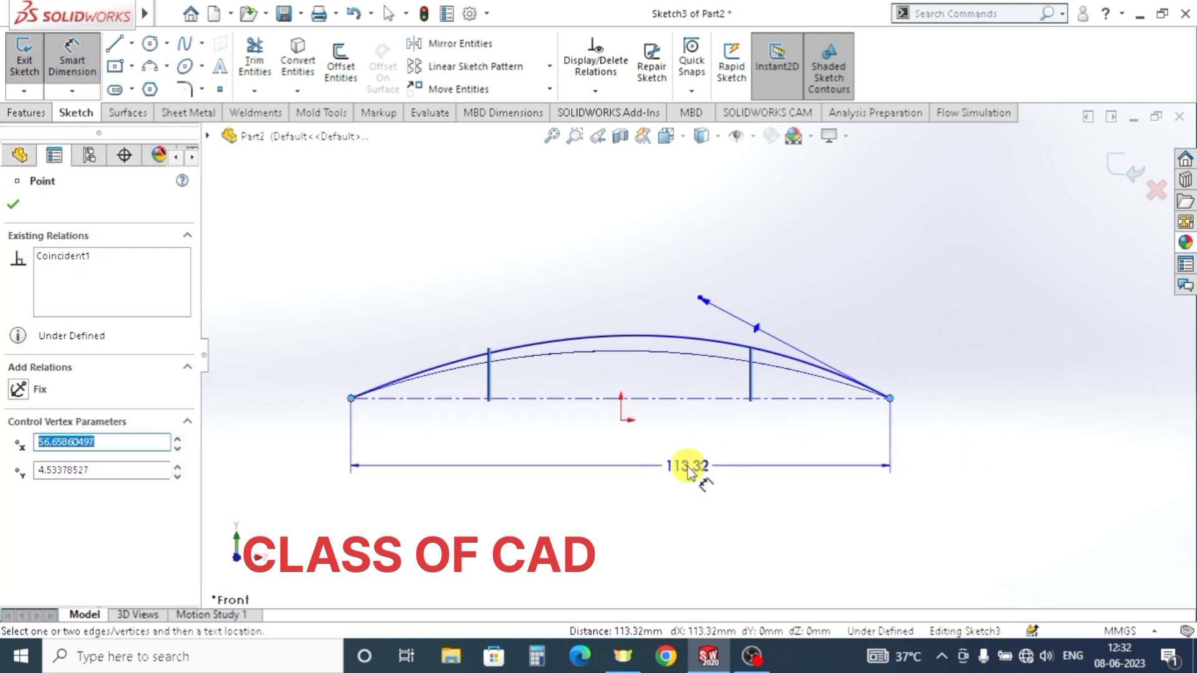
click(687, 468)
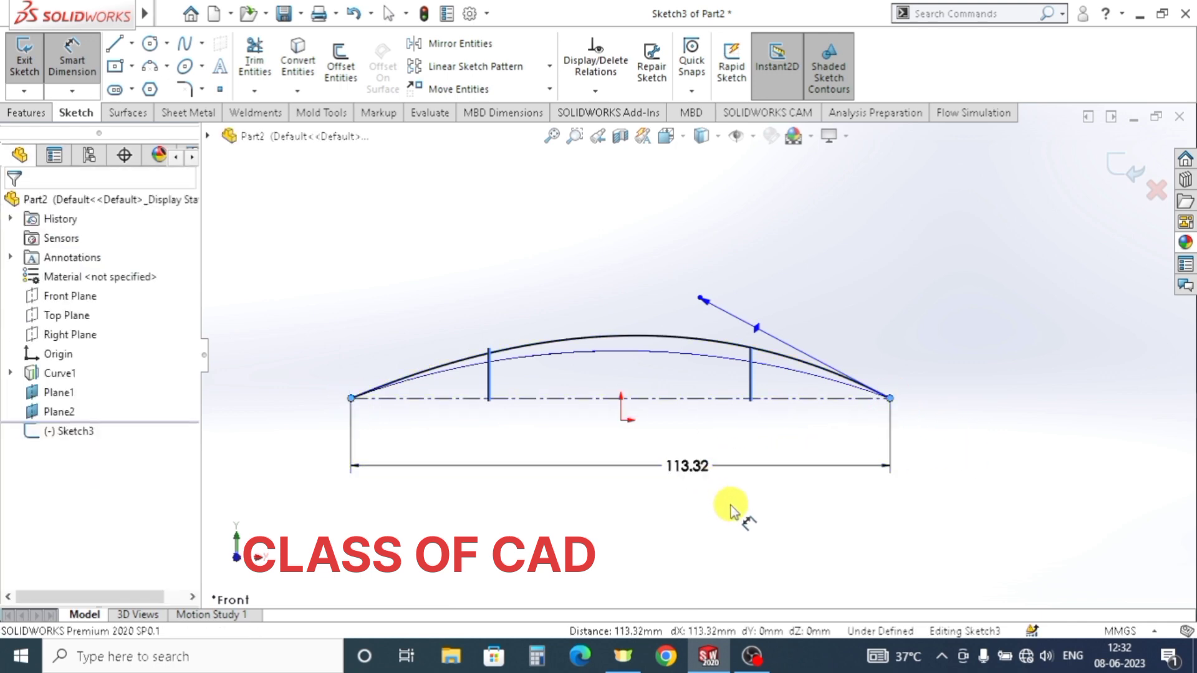
text(113.5)
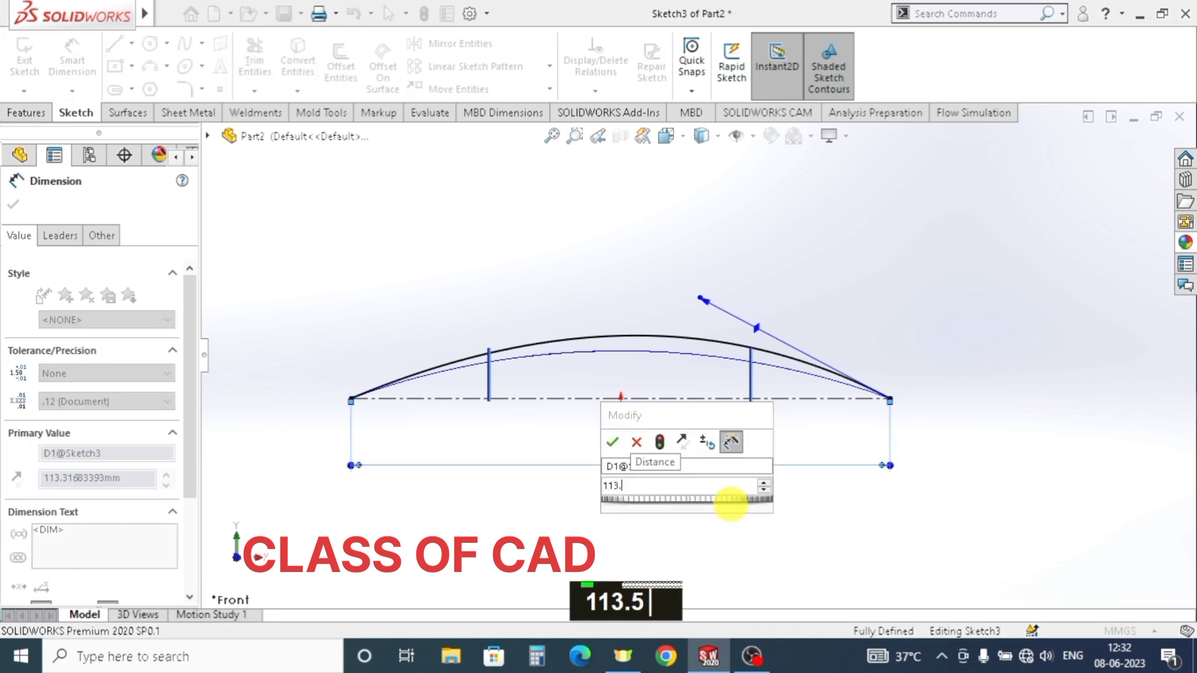
key(Return)
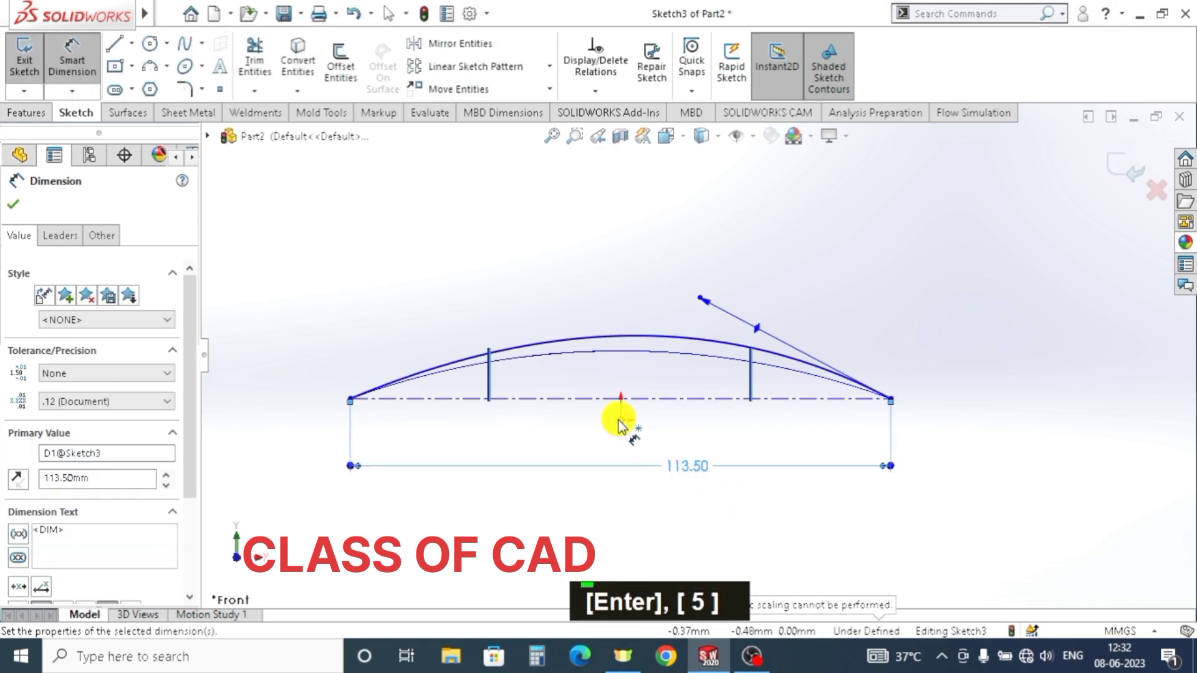
- Try to dimension the horizontal distance from the origin to the centerline's left endpoint
click(619, 420)
click(350, 399)
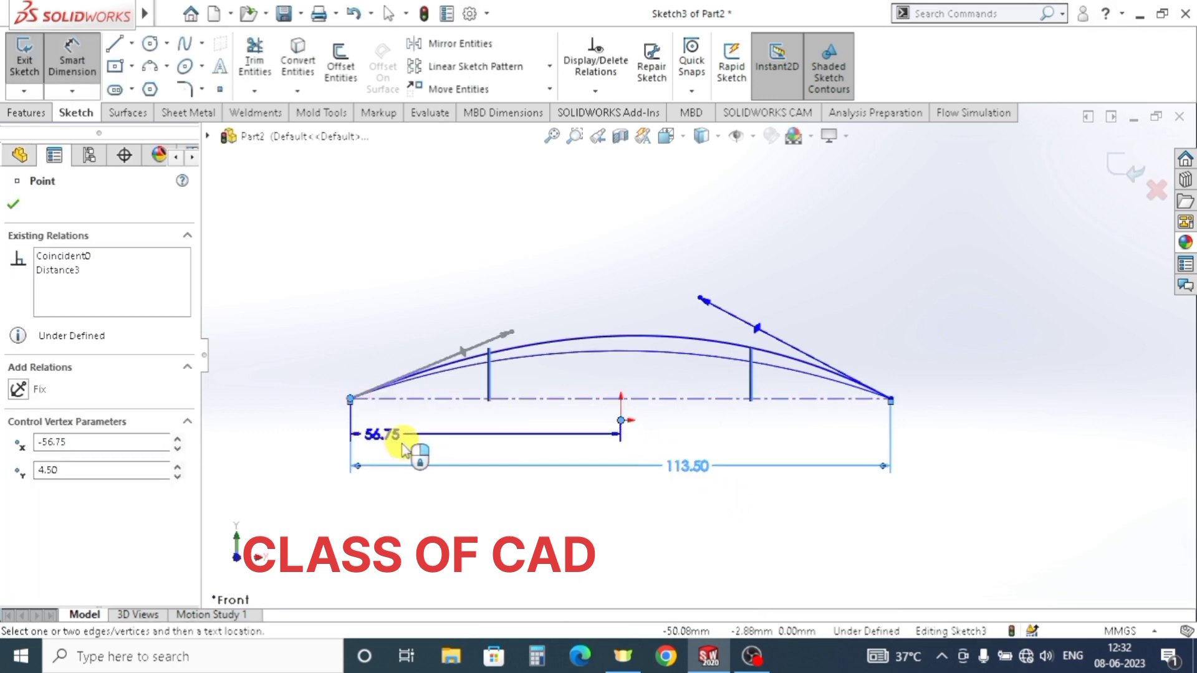
click(425, 441)
key(Escape)
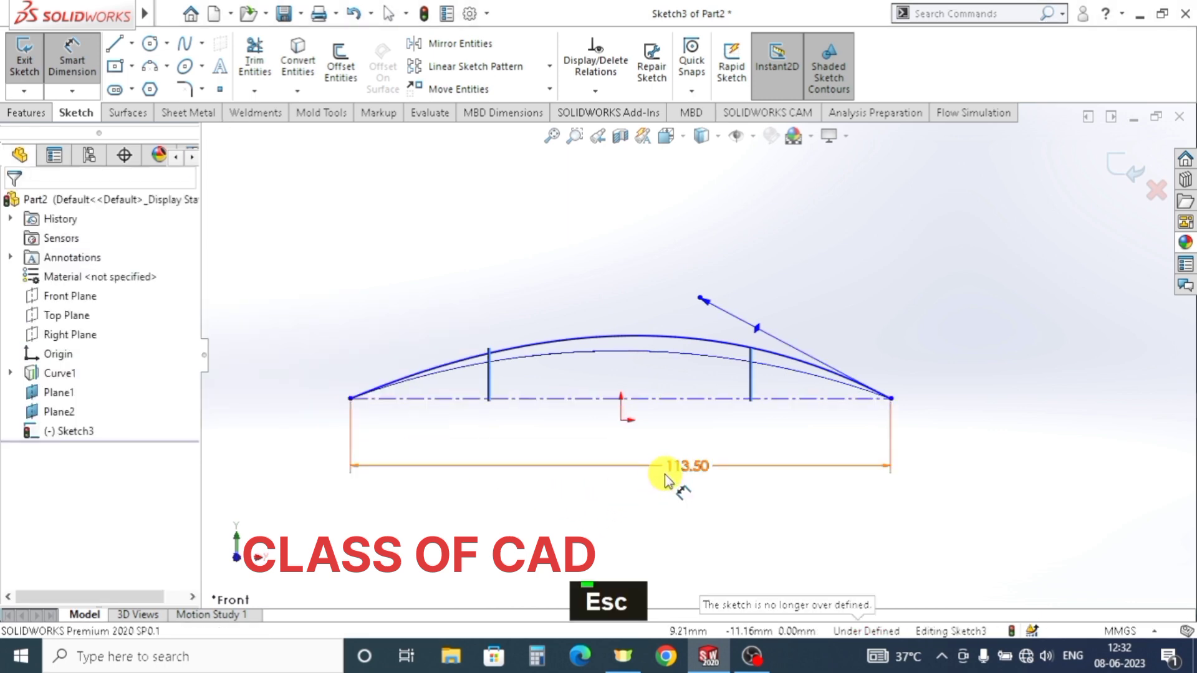
- Undo the 113.5 mm dimension on the centerline
key(ctrl+z)
key(ctrl+z)
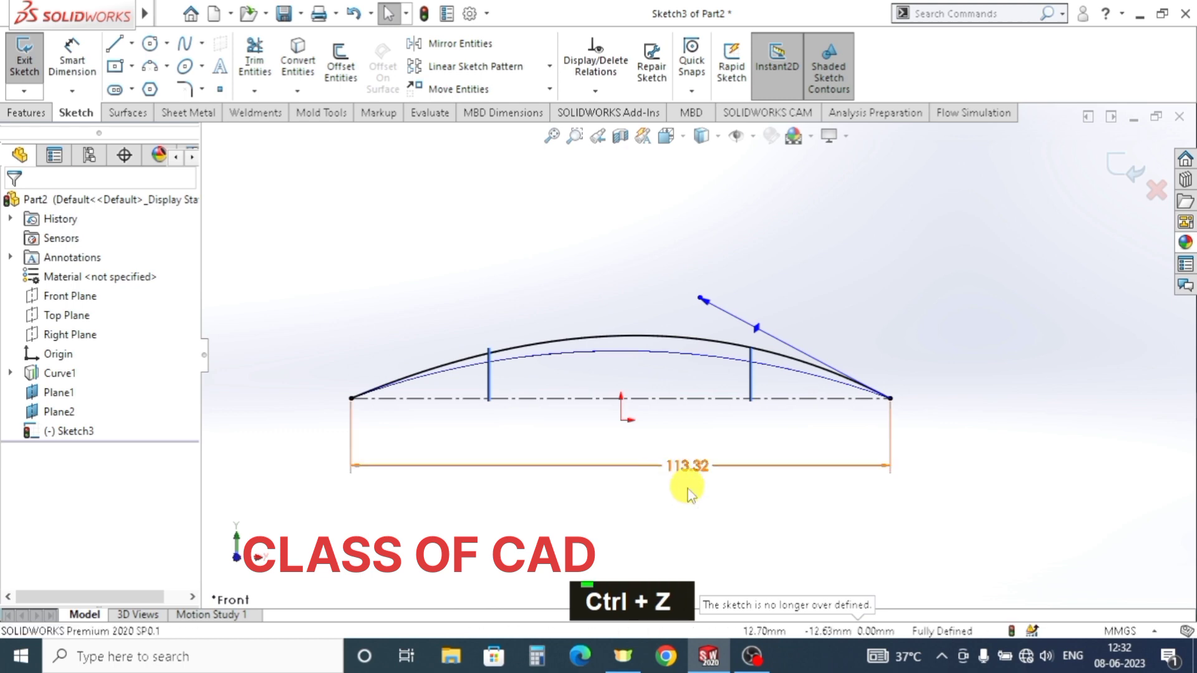
key(Escape)
key(Escape)
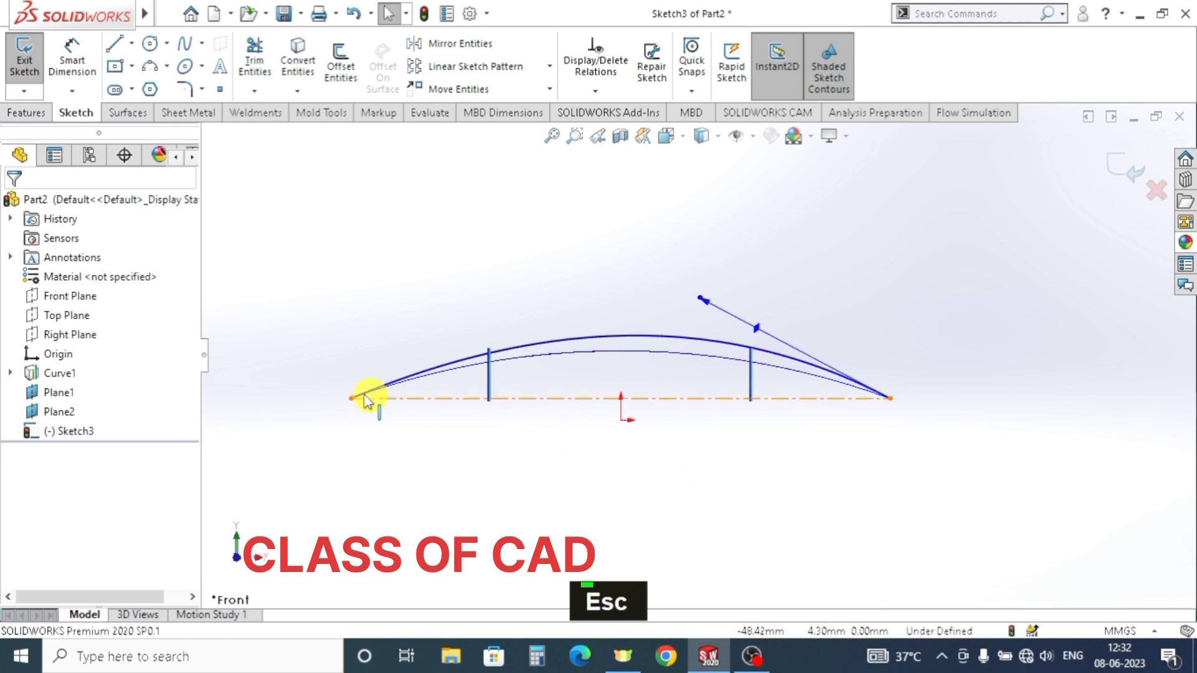
- Dimension the horizontal distance from the centerline's left endpoint to the origin as 56.75 mm
click(73, 60)
click(352, 398)
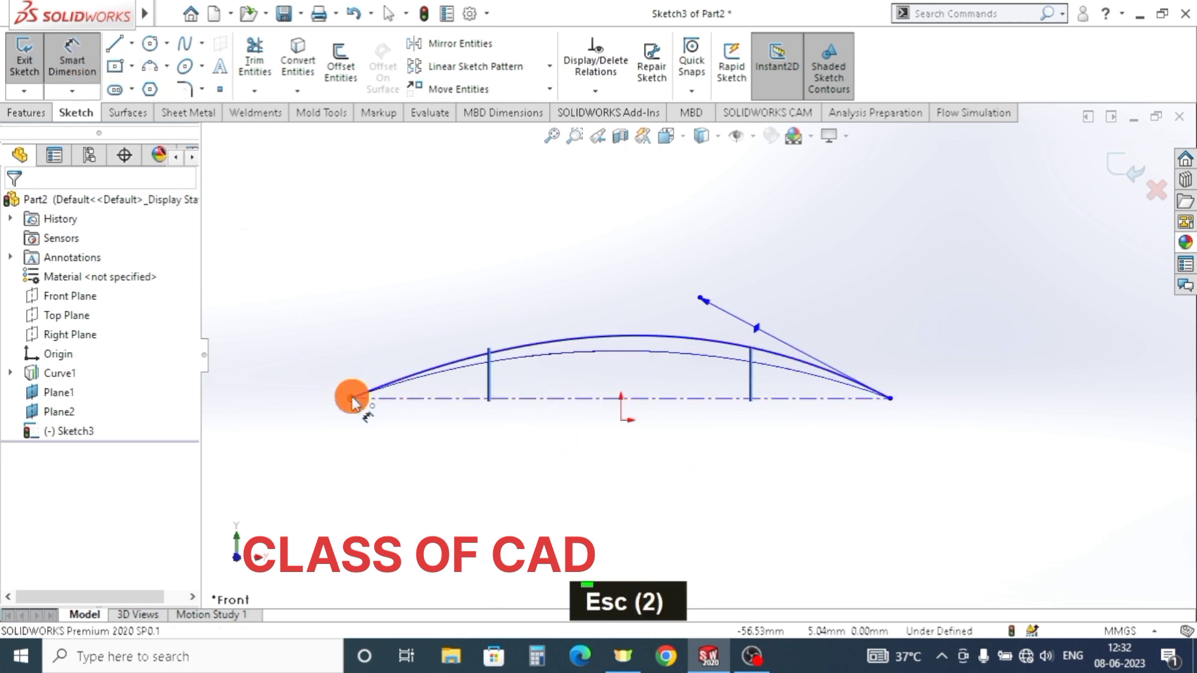
click(621, 421)
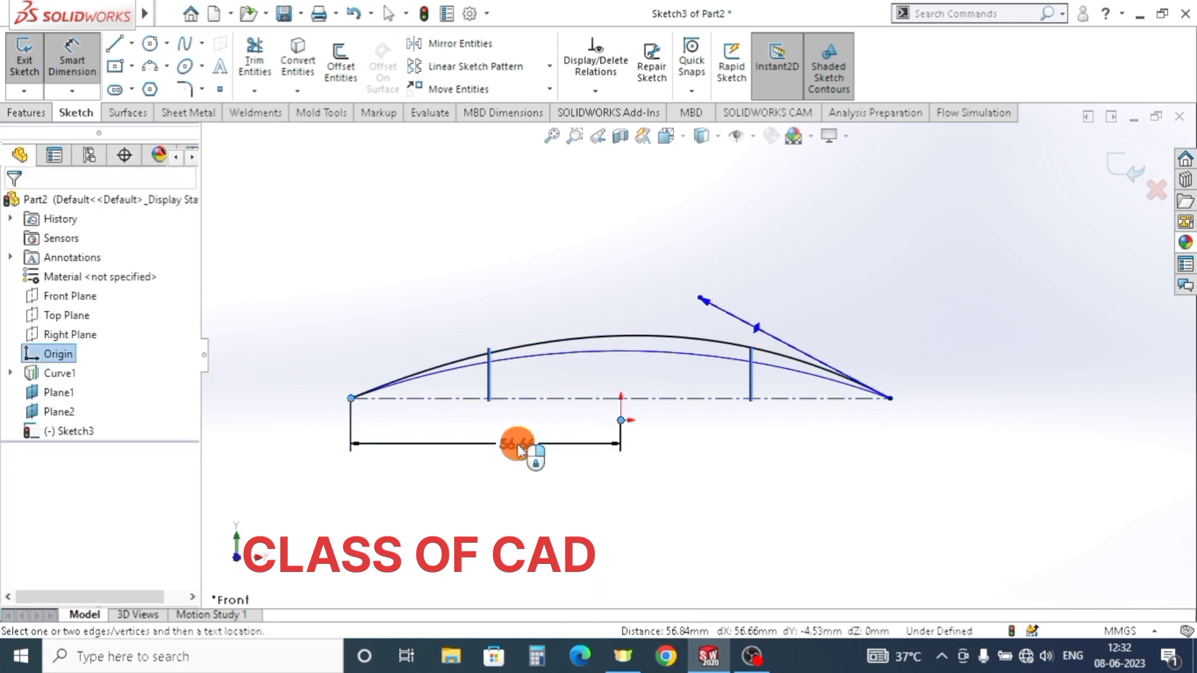
click(517, 447)
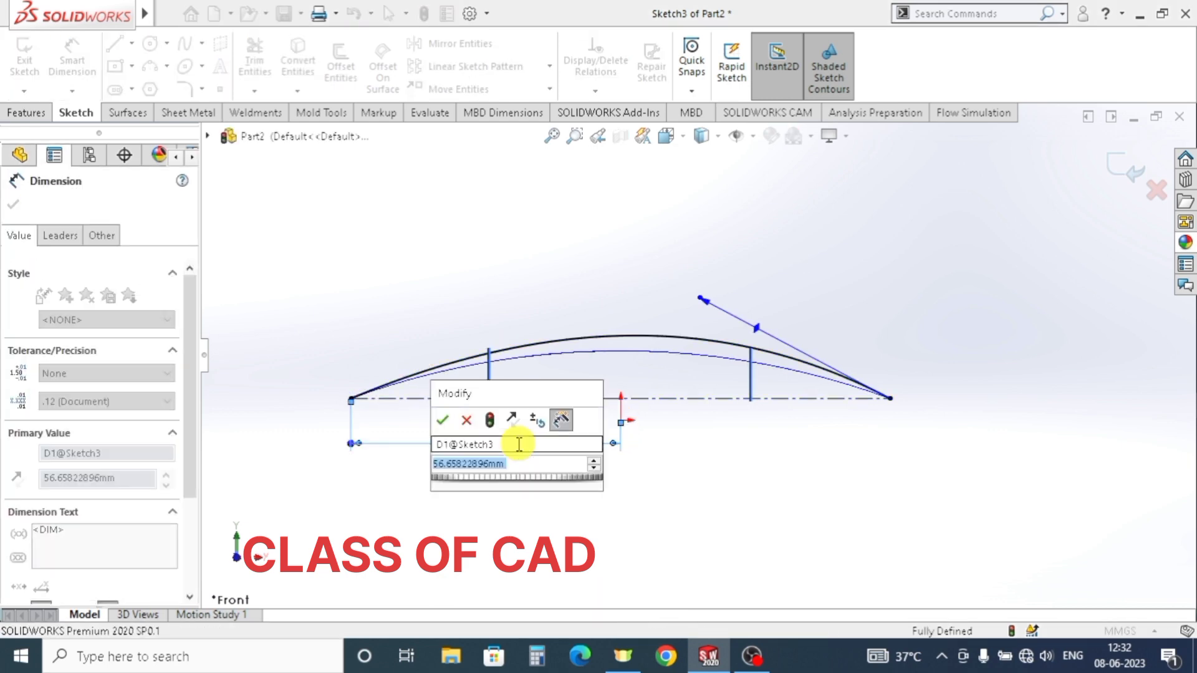
text(56.75)
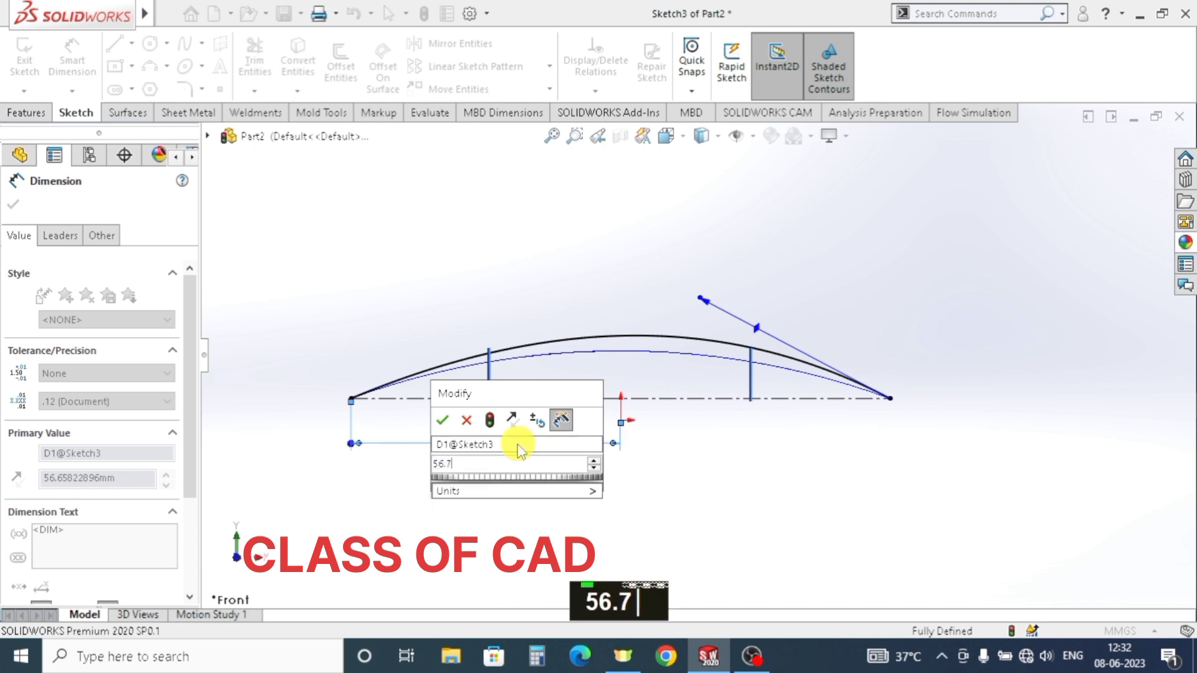
key(Return)
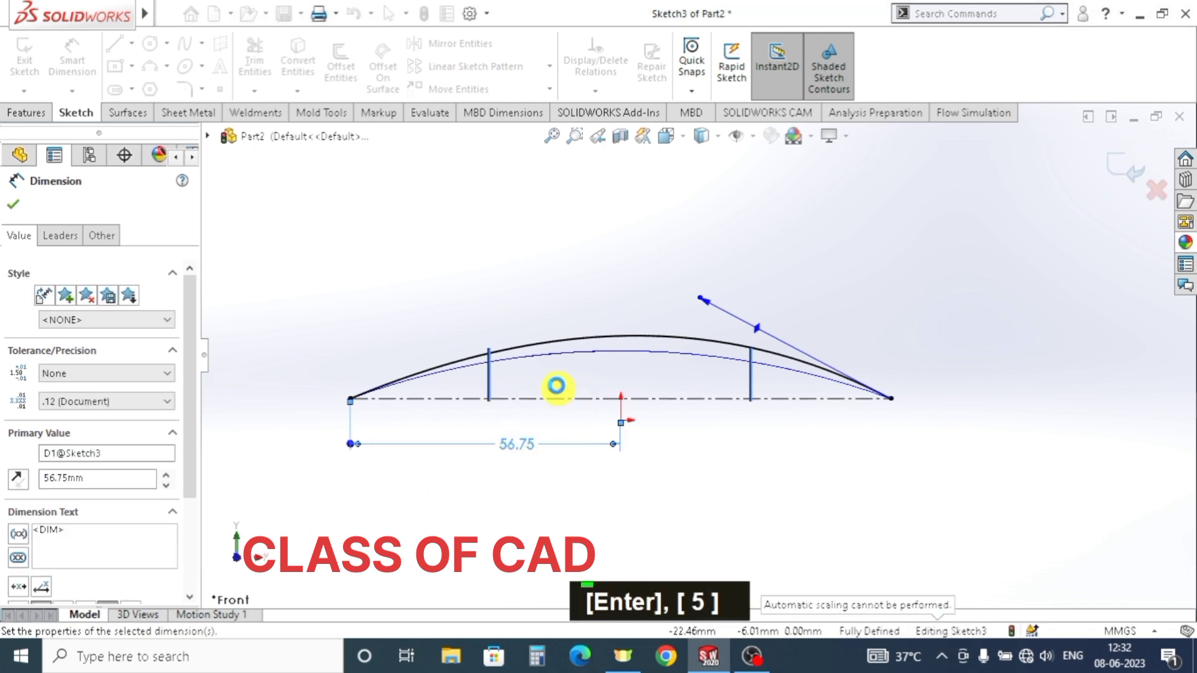
key(Escape)
- Dimension the angle between the spline's left tangent handle and the centerline as 45°
click(549, 348)
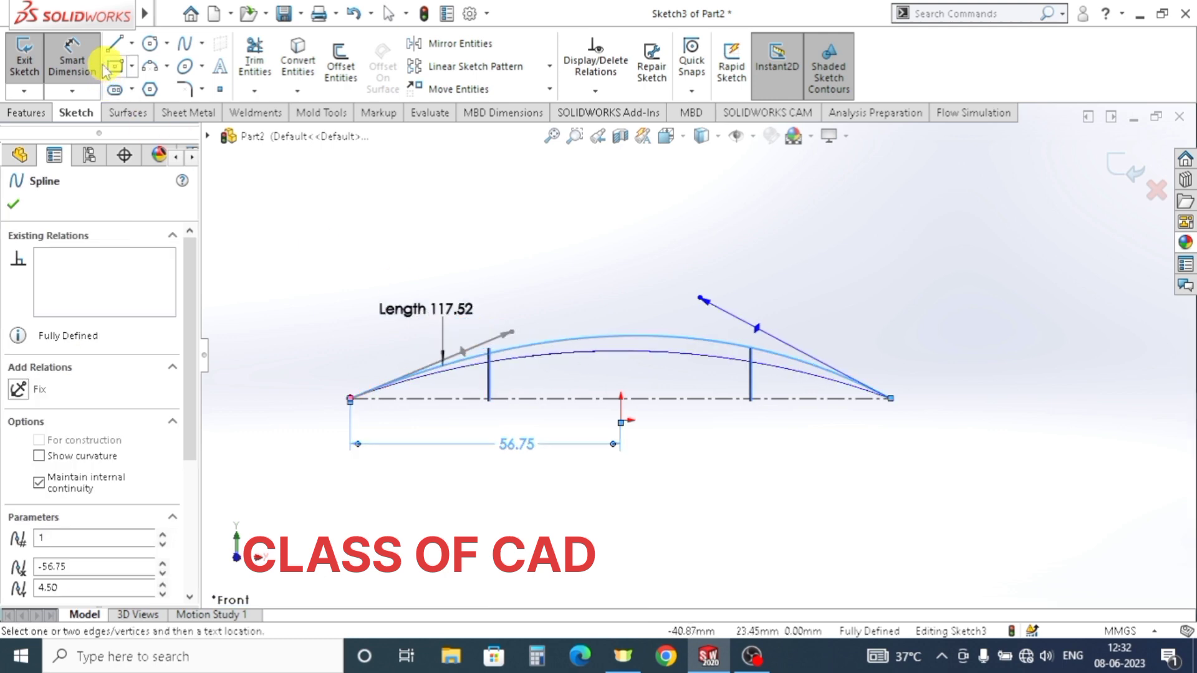
click(502, 335)
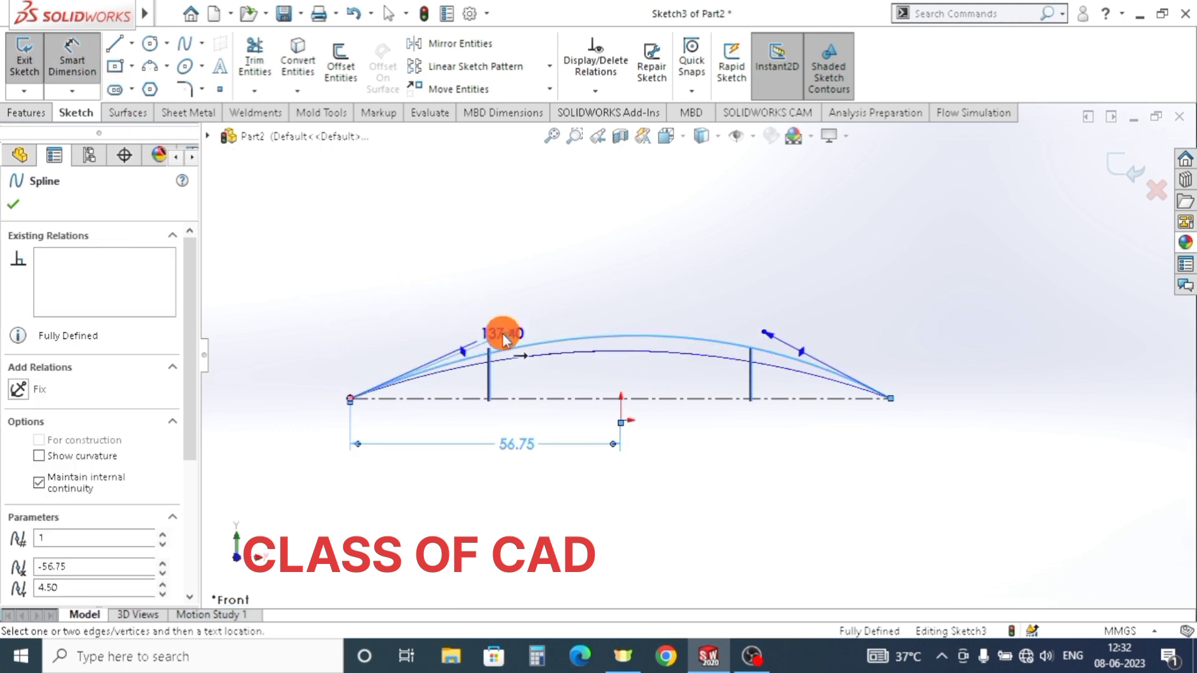
click(508, 398)
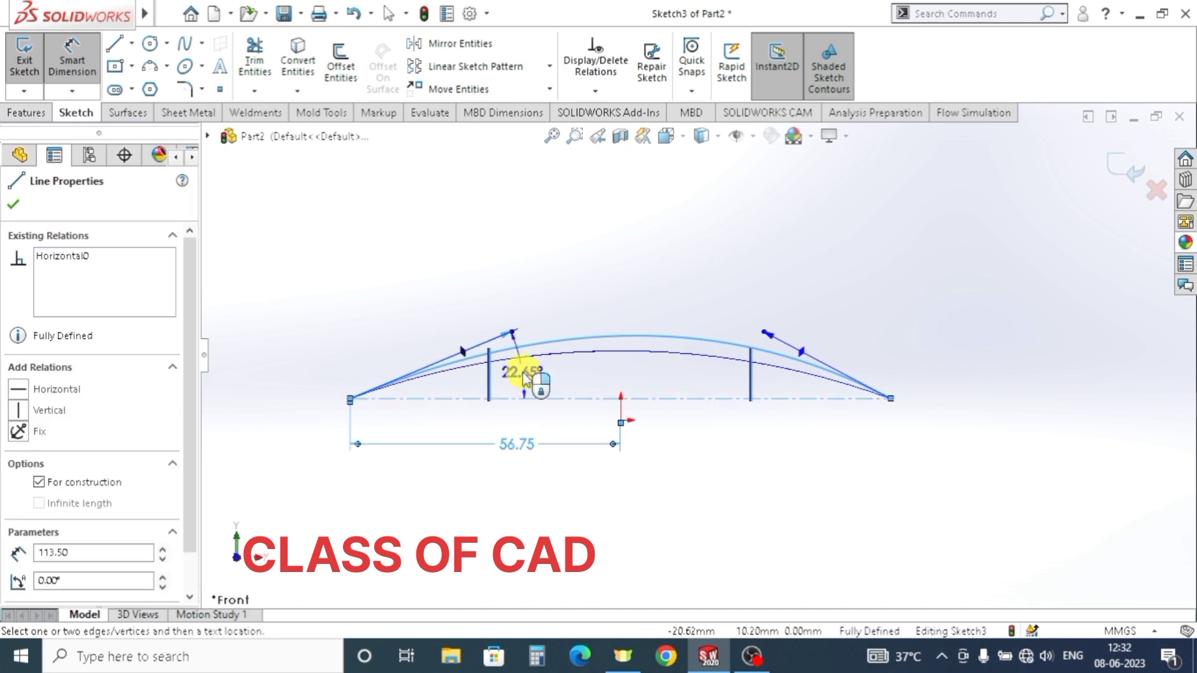
click(523, 376)
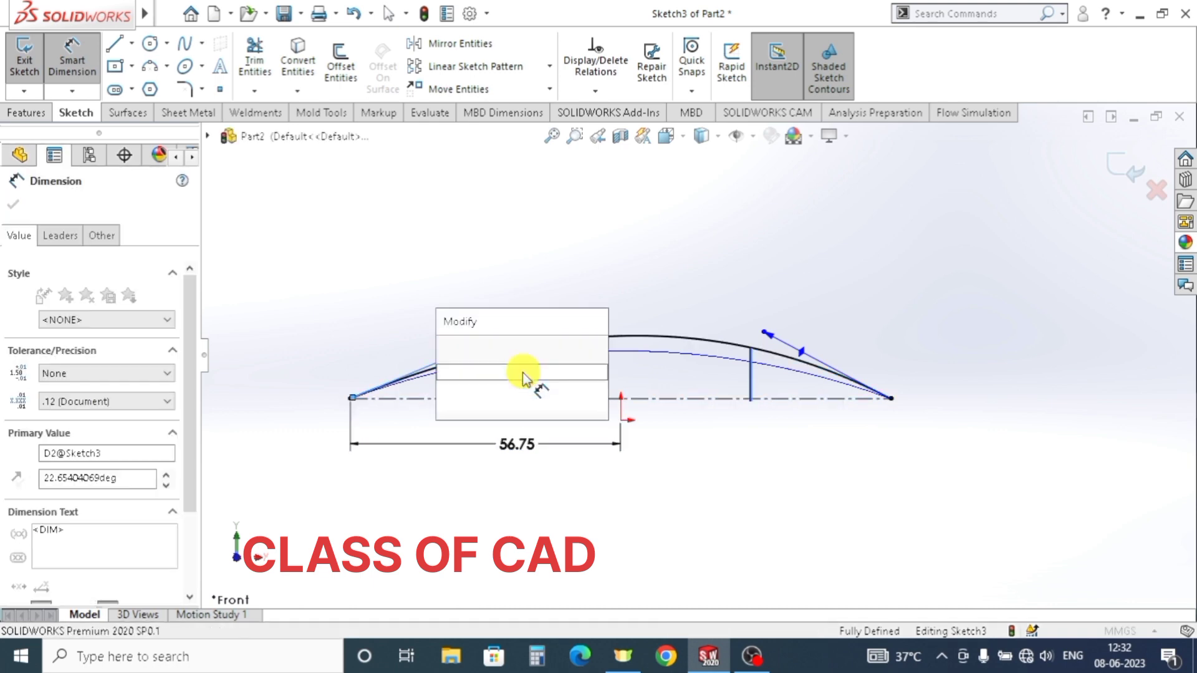
text(45)
key(Return)
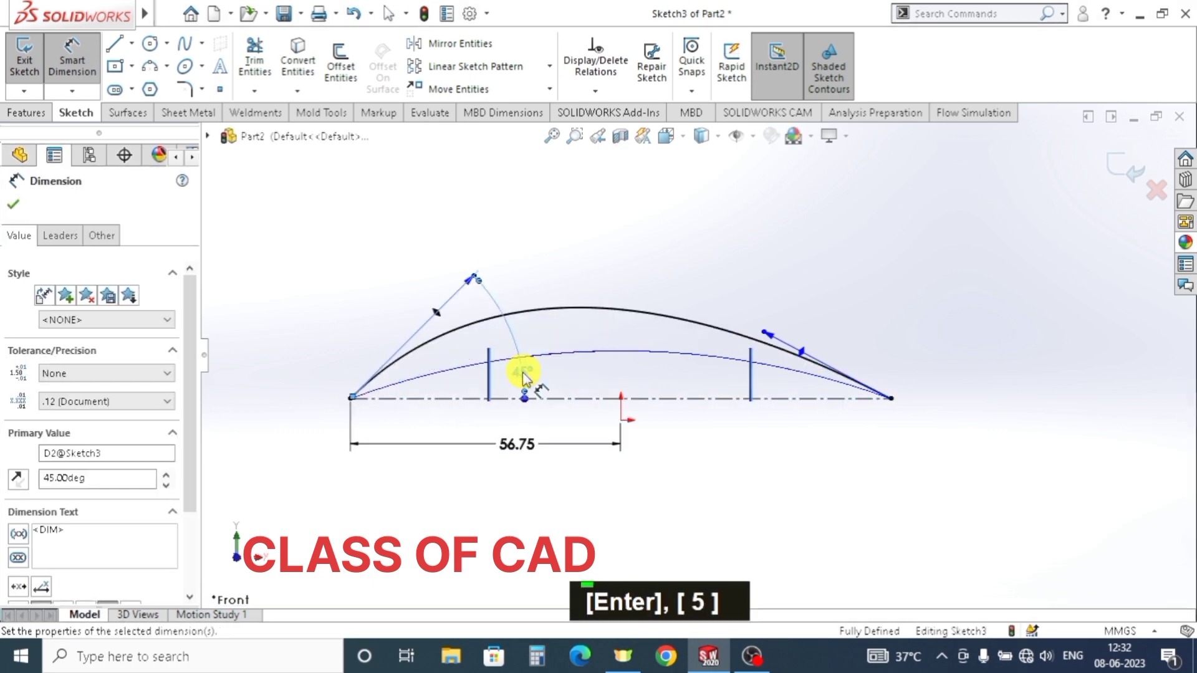
- Dimension the angle between the spline's right tangent handle and the centerline as 45°
click(801, 347)
click(785, 398)
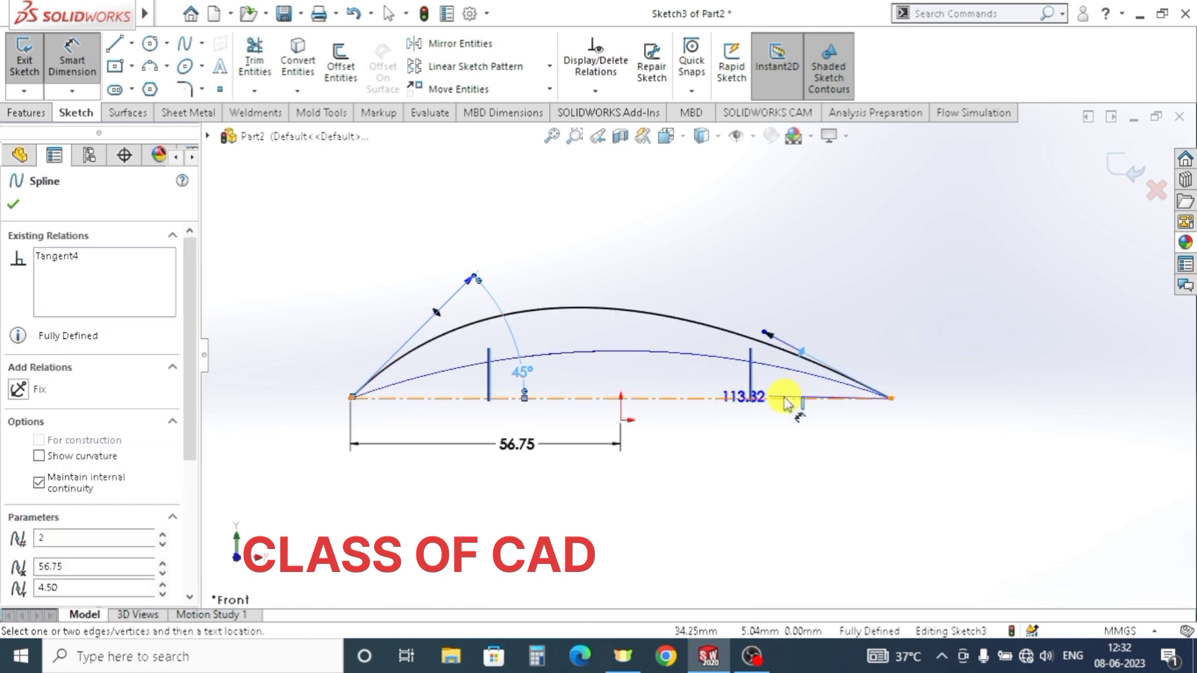
click(779, 379)
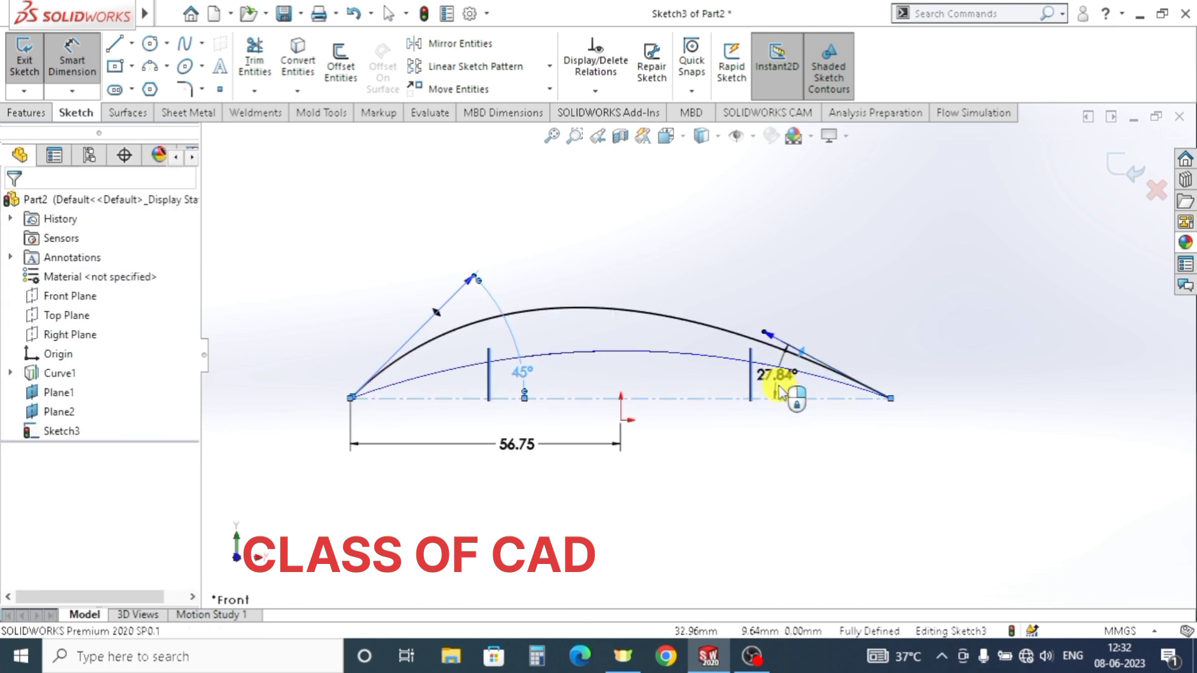
key(Return)
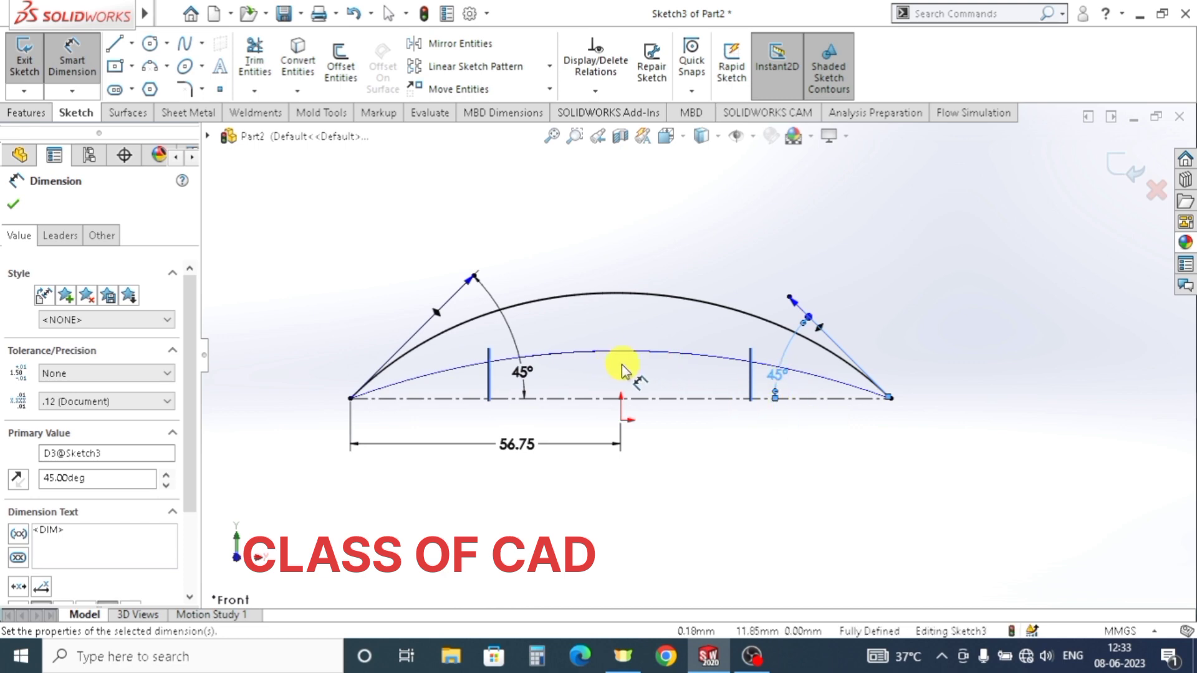
key(Escape)
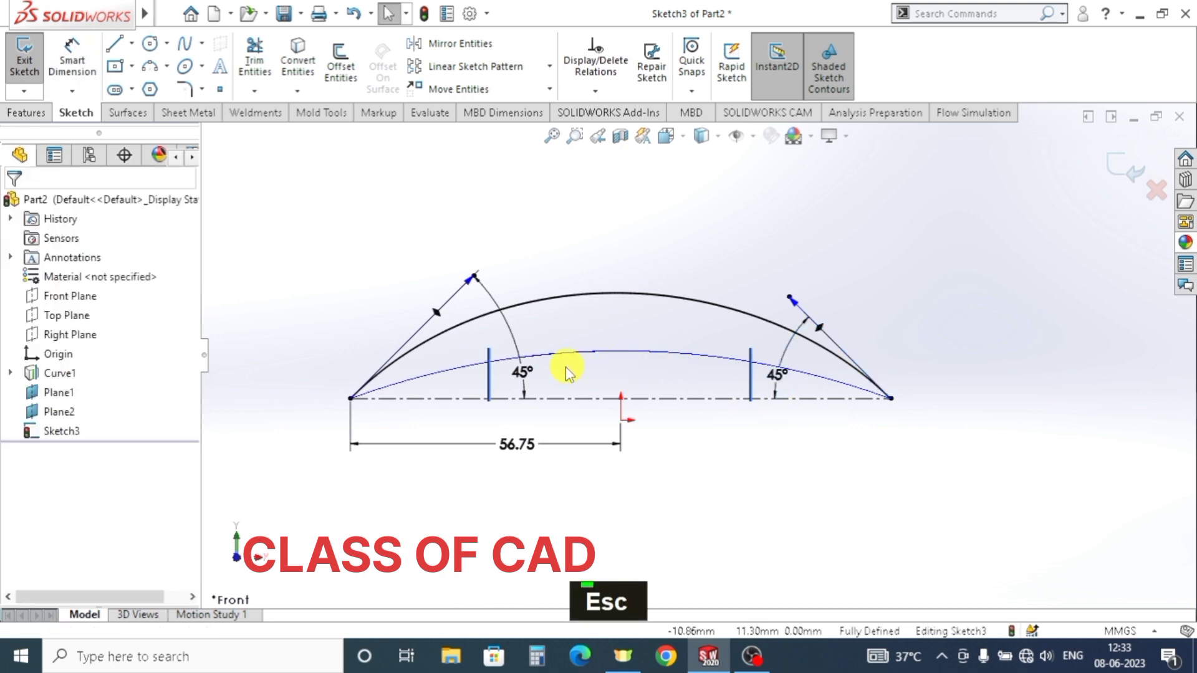
key(Escape)
- Dimension the tangent length of the spline's left handle as 95 mm
click(72, 63)
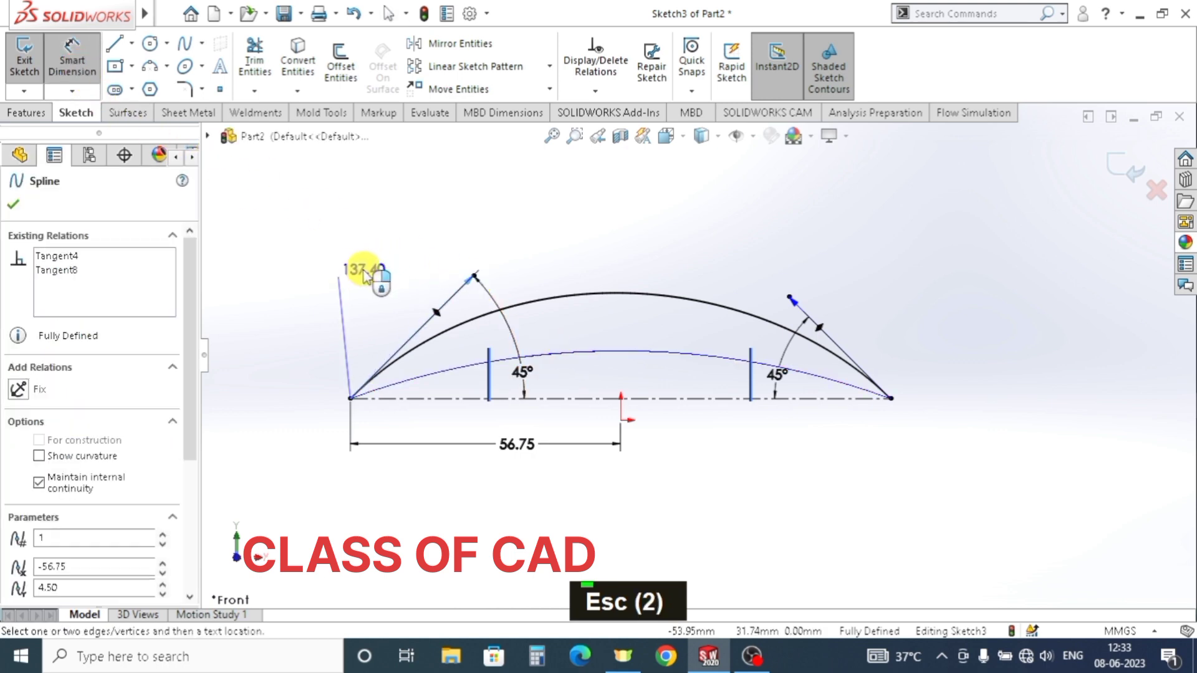
click(366, 268)
text(95)
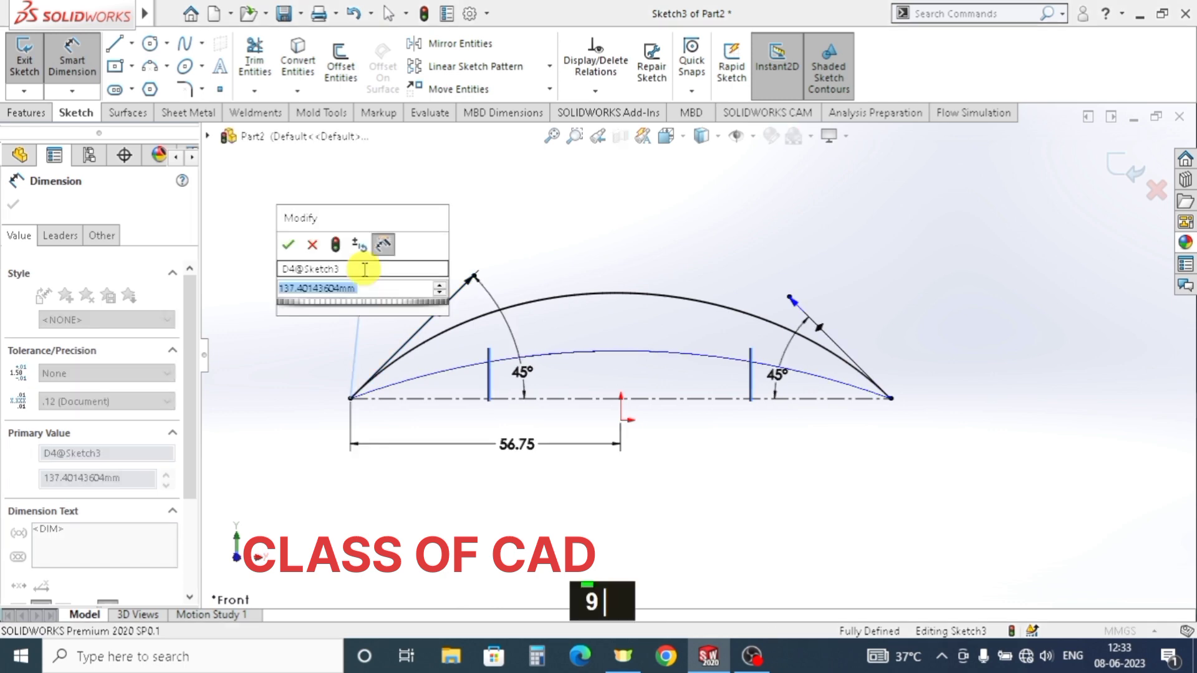
key(Return)
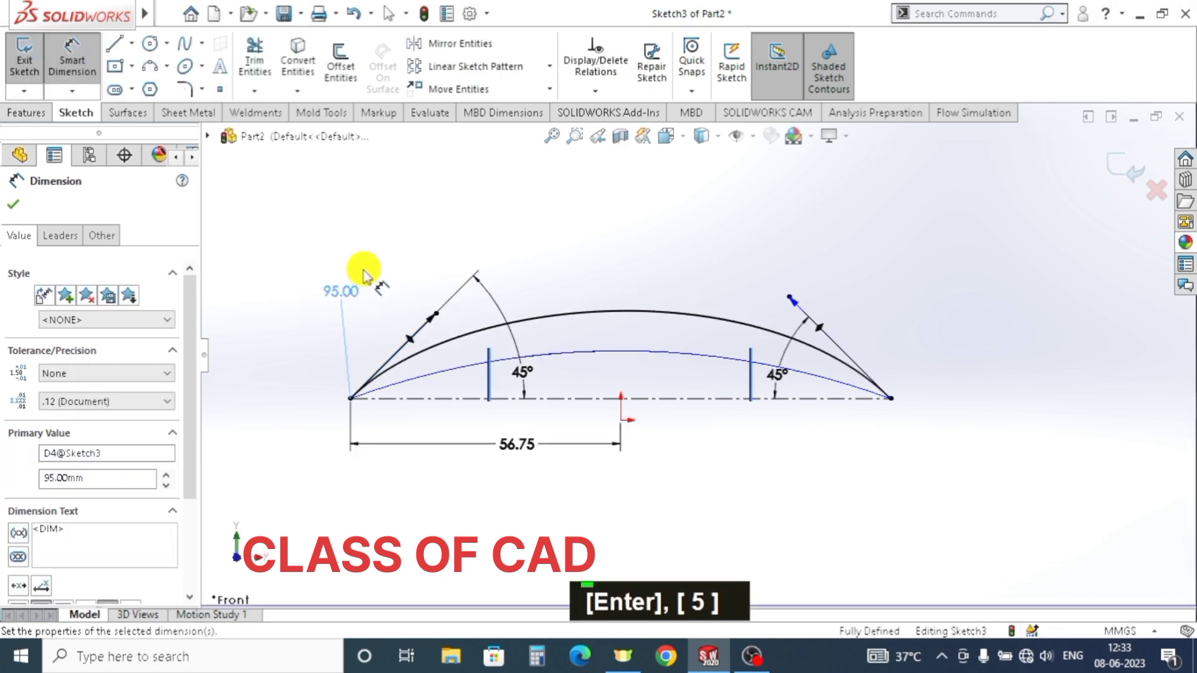
- Dimension the tangent length of the spline's right handle as 95 mm and exit the sketch
click(795, 303)
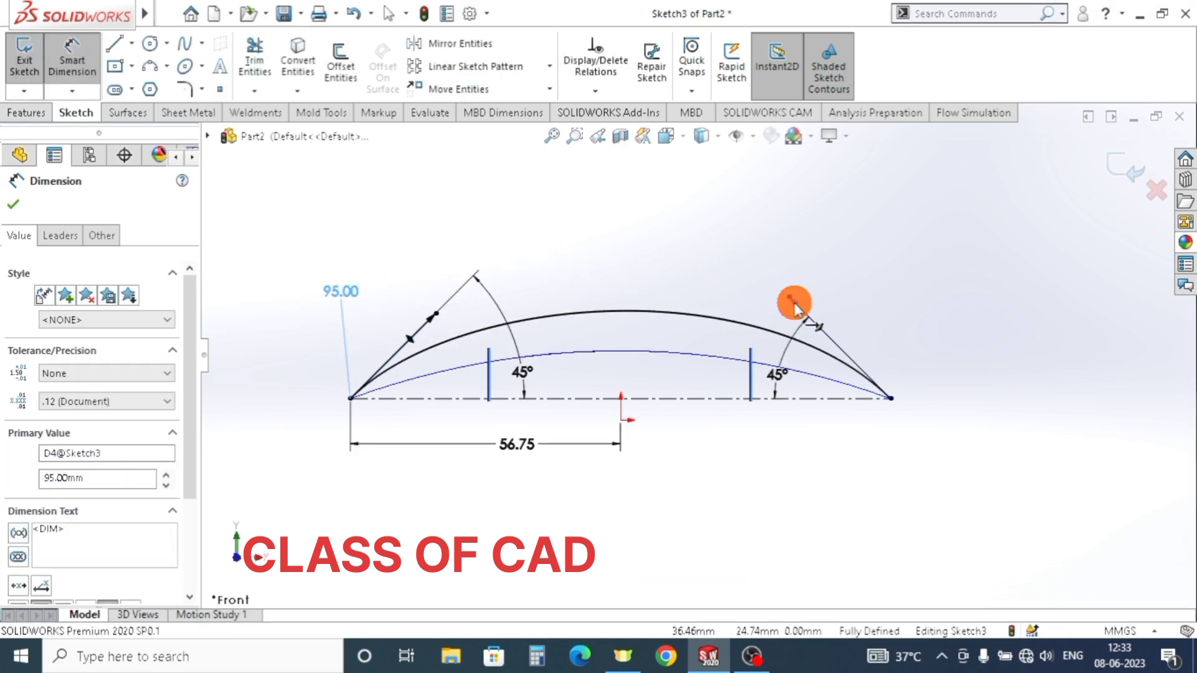
click(855, 274)
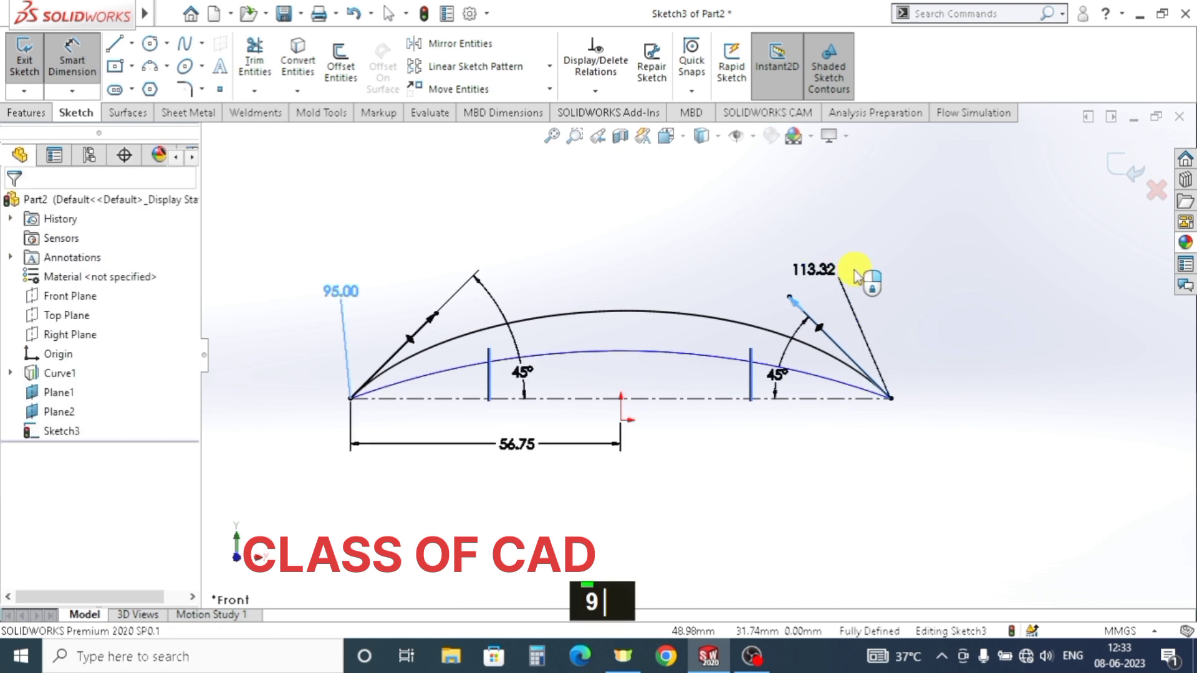
text(95)
key(Return)
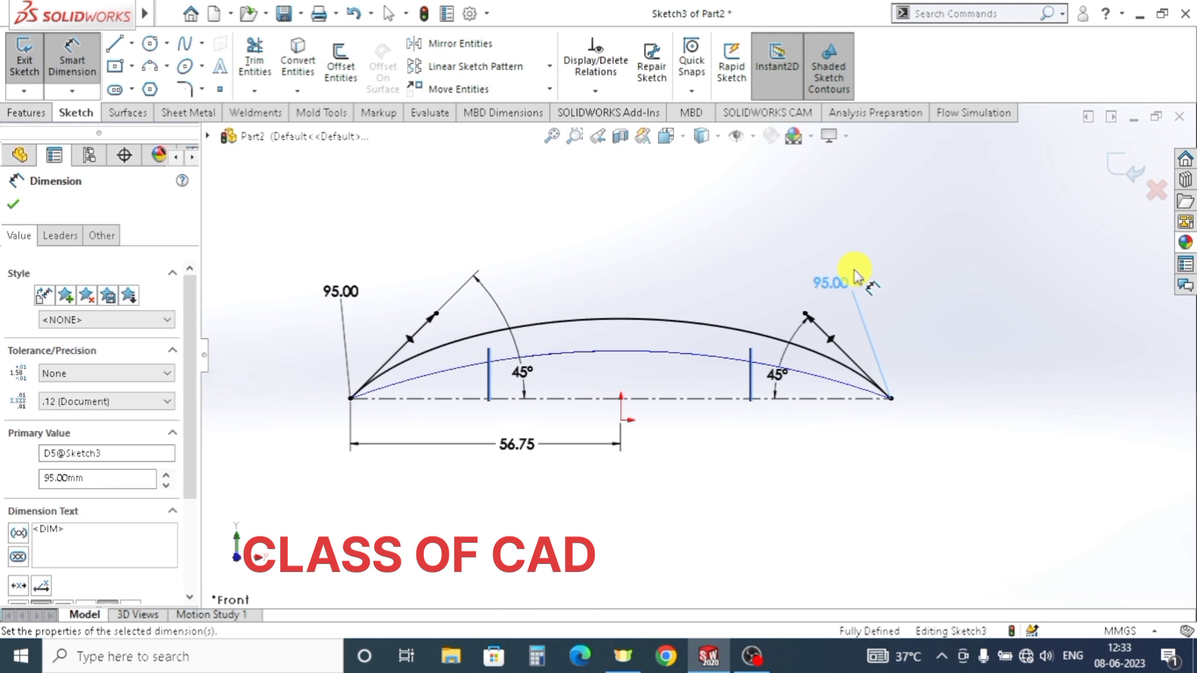
key(Escape)
key(Escape)
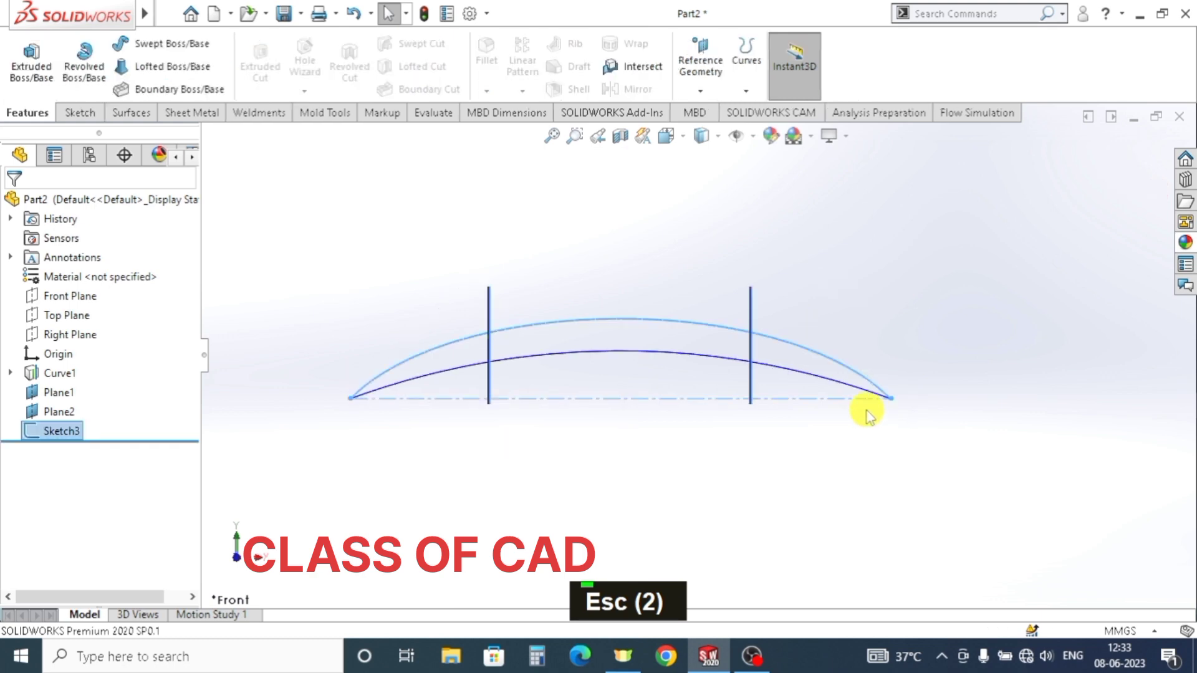
- Open Sketch2, the closed spline profile under Curve1, for editing and view it face-on
middle_drag(865, 409, 829, 478)
key(Escape)
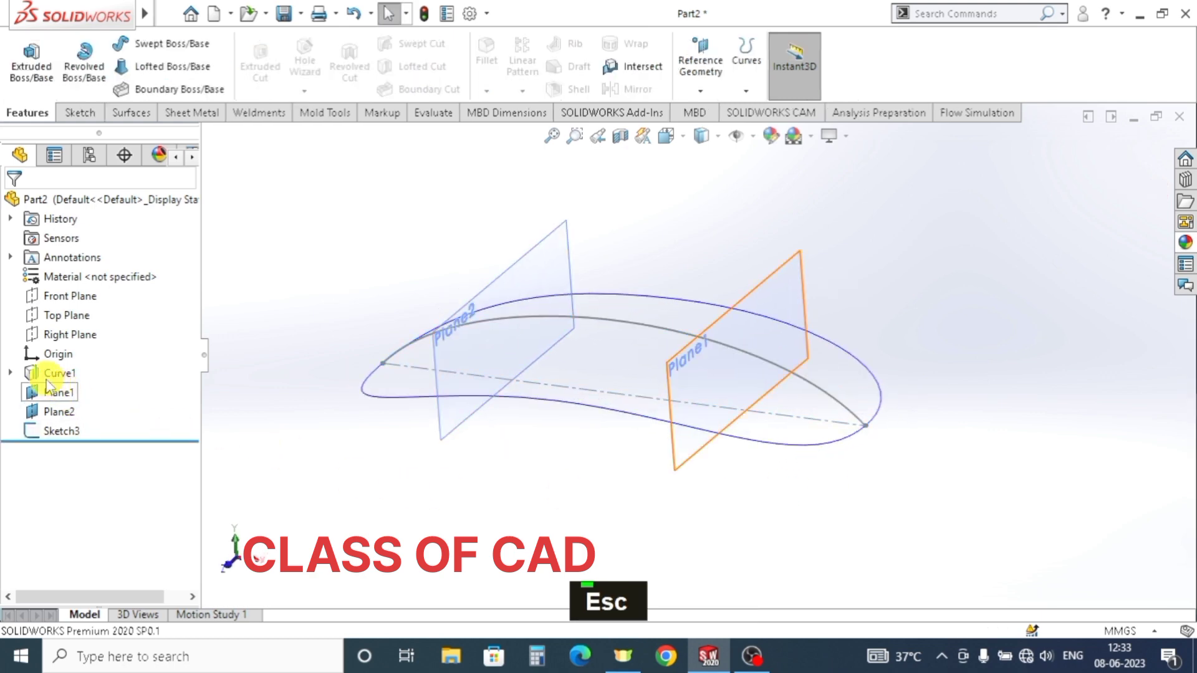
click(10, 372)
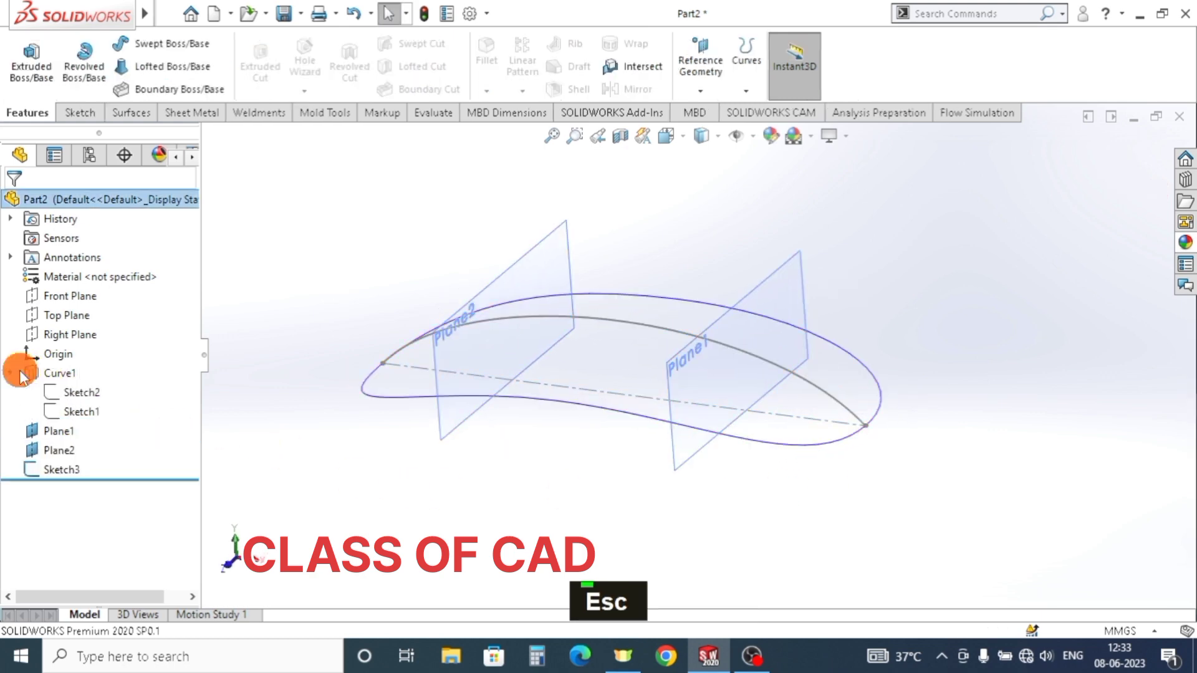
click(78, 393)
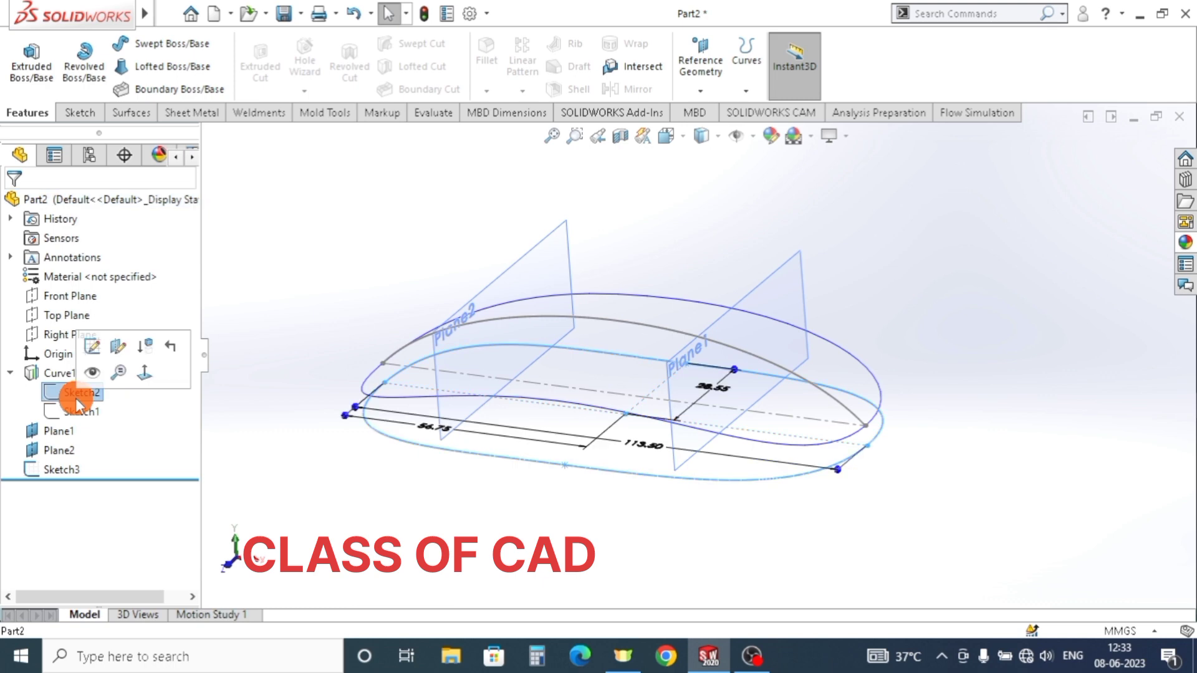
click(92, 347)
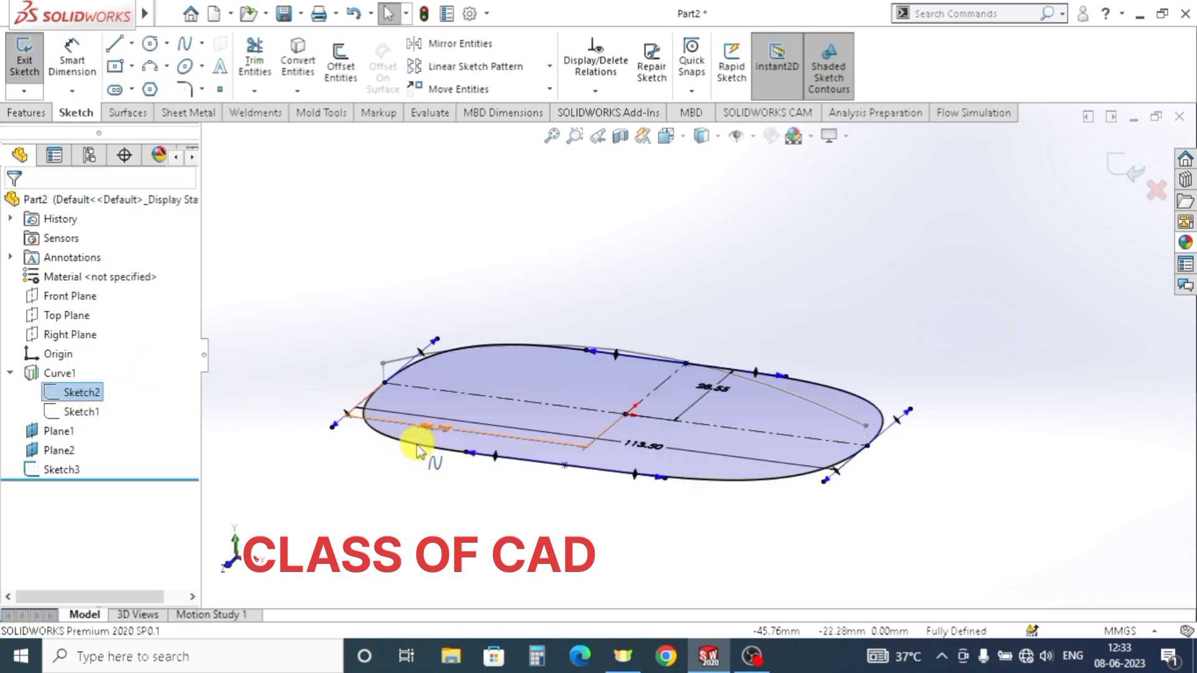
key(space)
click(727, 564)
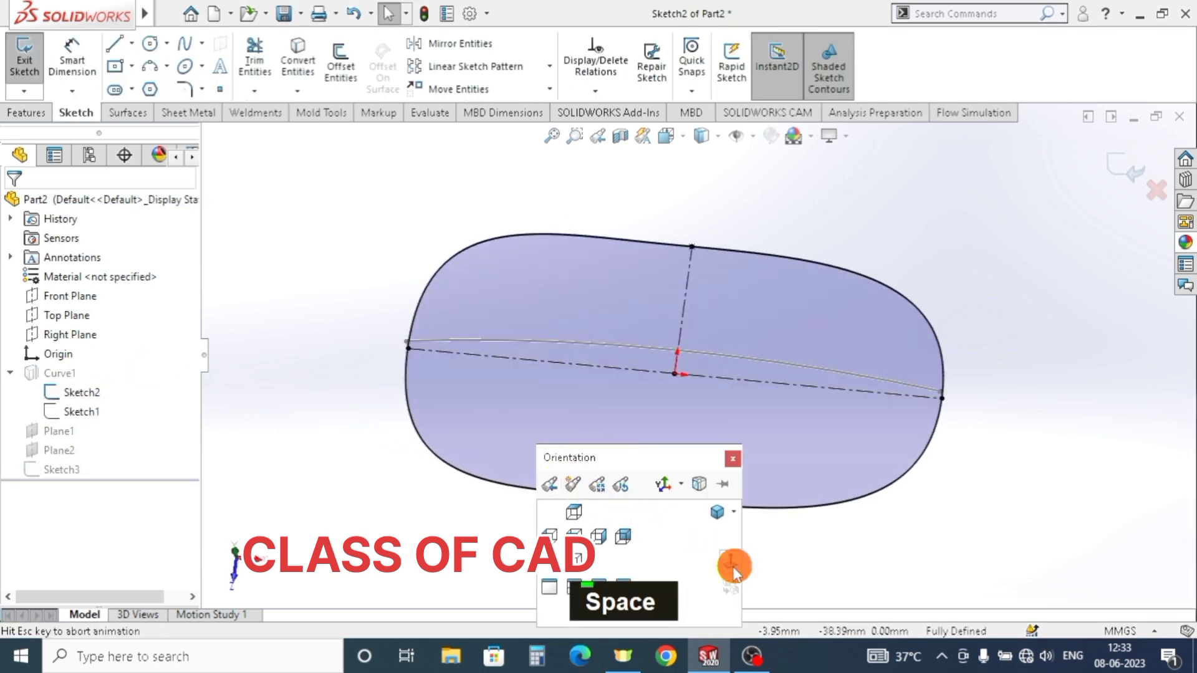
- Dimension the tangent length of the closed spline's left vertical handle as 80 mm
ctrl+middle_drag(734, 441, 564, 406)
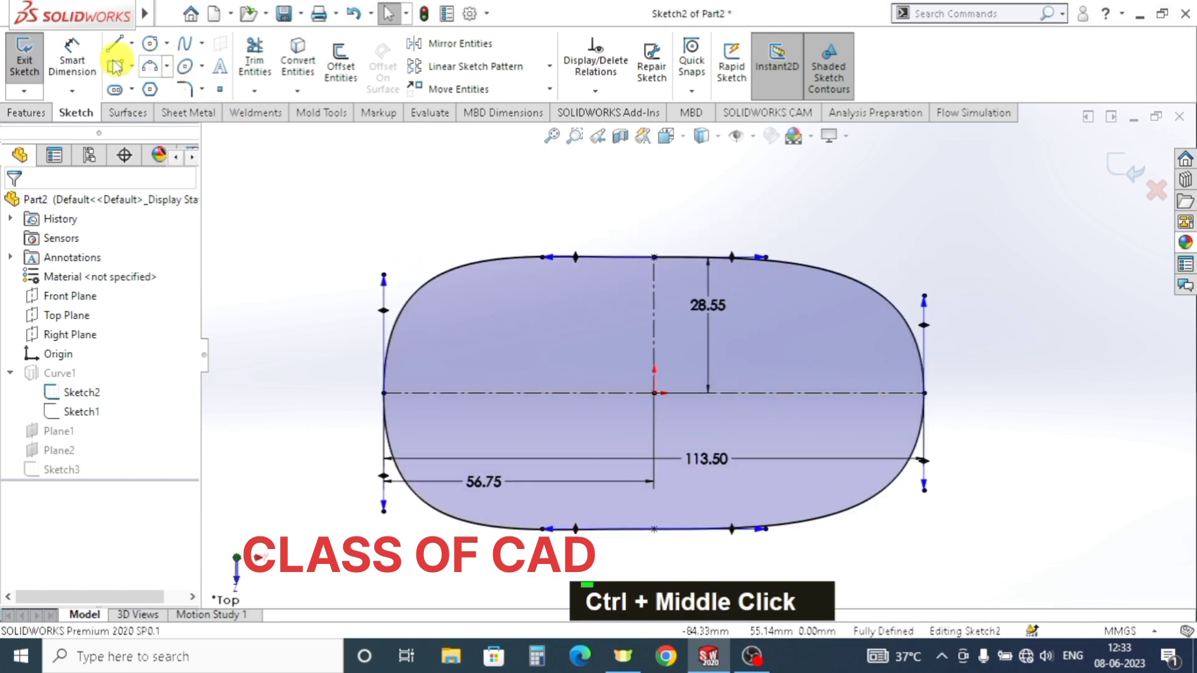
click(71, 59)
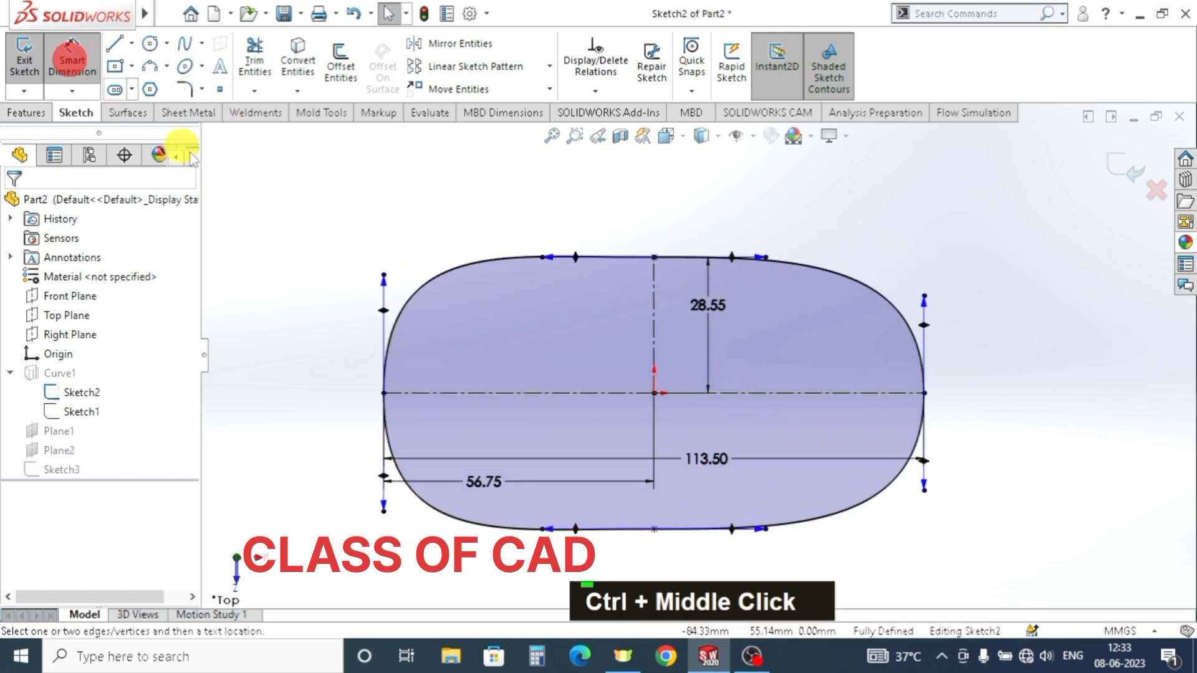
click(383, 288)
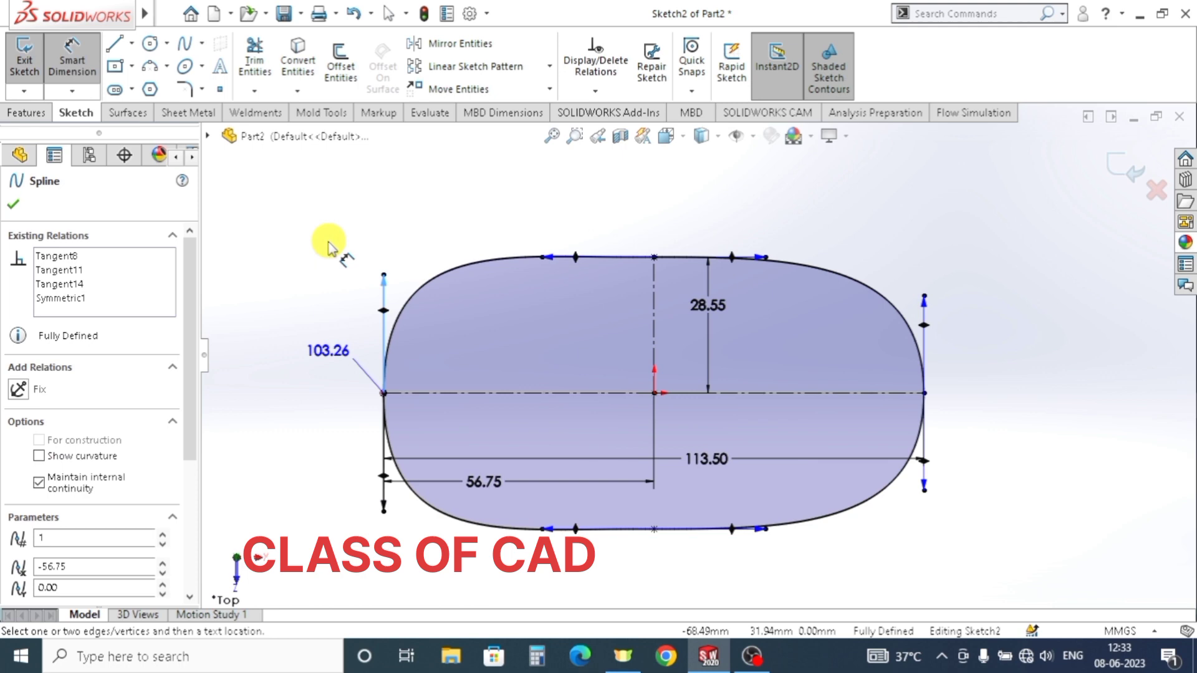
click(328, 248)
text(80)
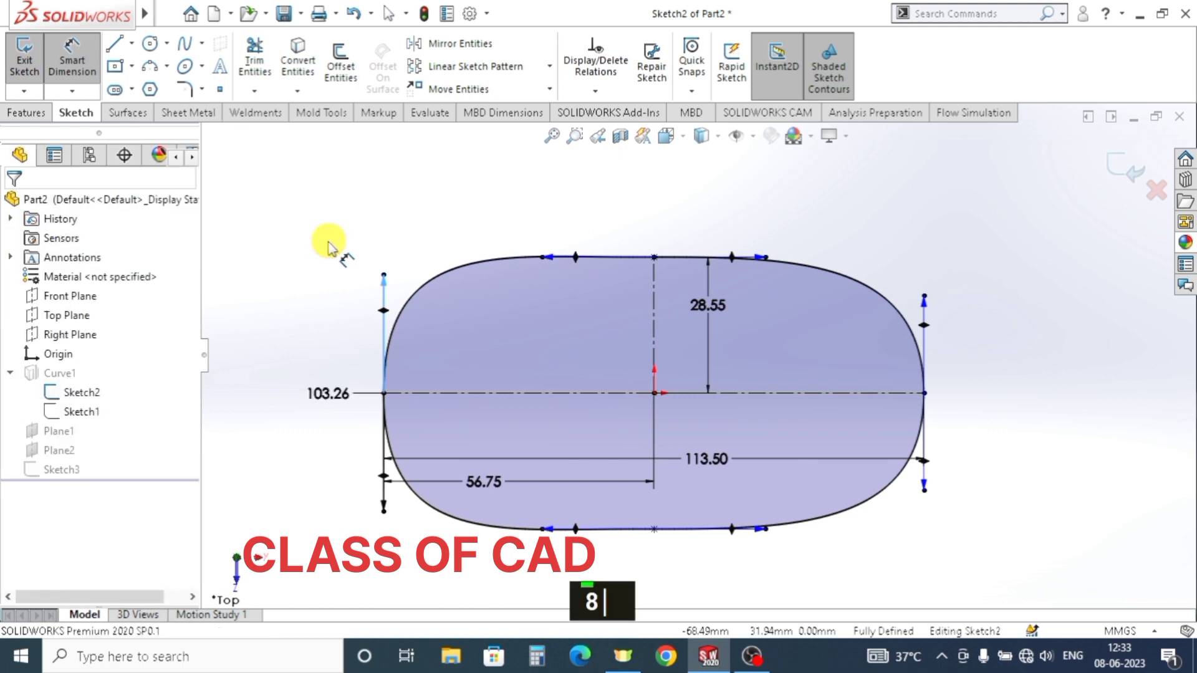
key(Return)
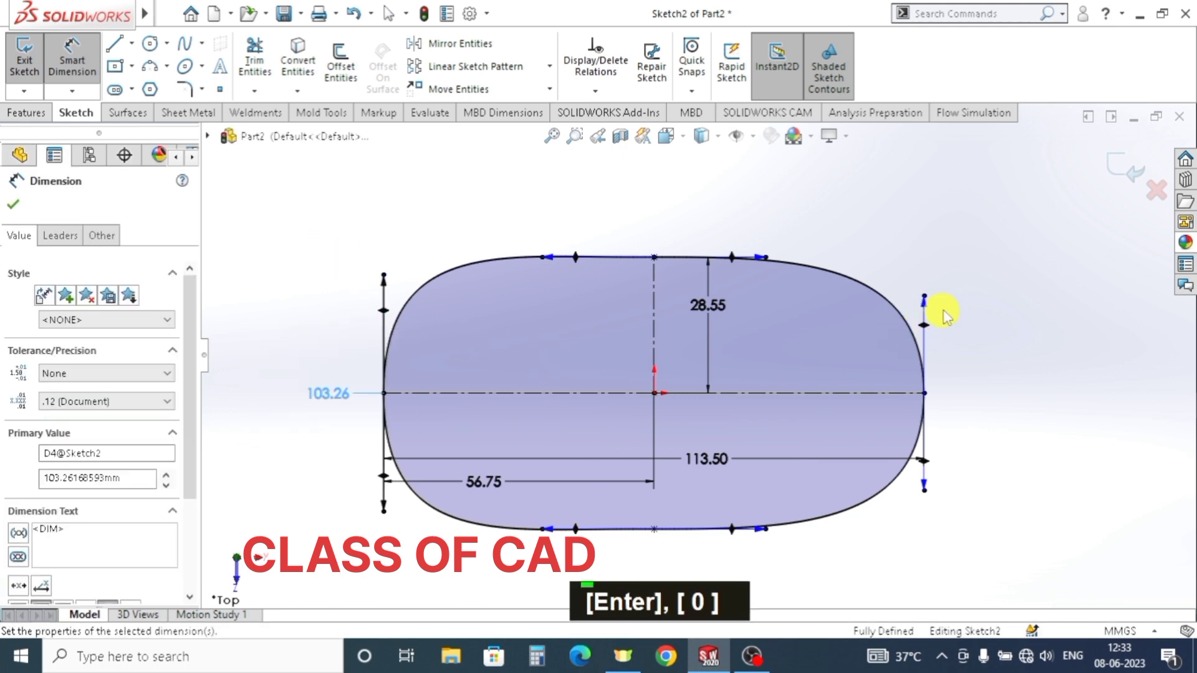
- Dimension the tangent length of the closed spline's right vertical handle as 80 mm
click(927, 302)
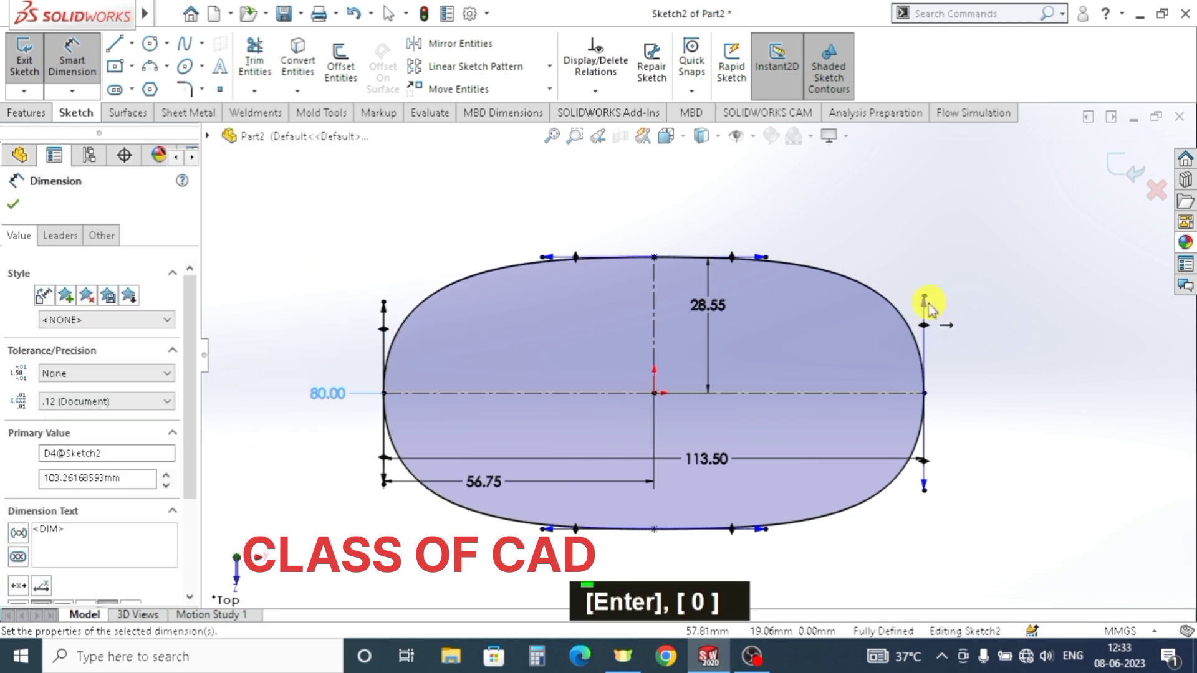
click(990, 261)
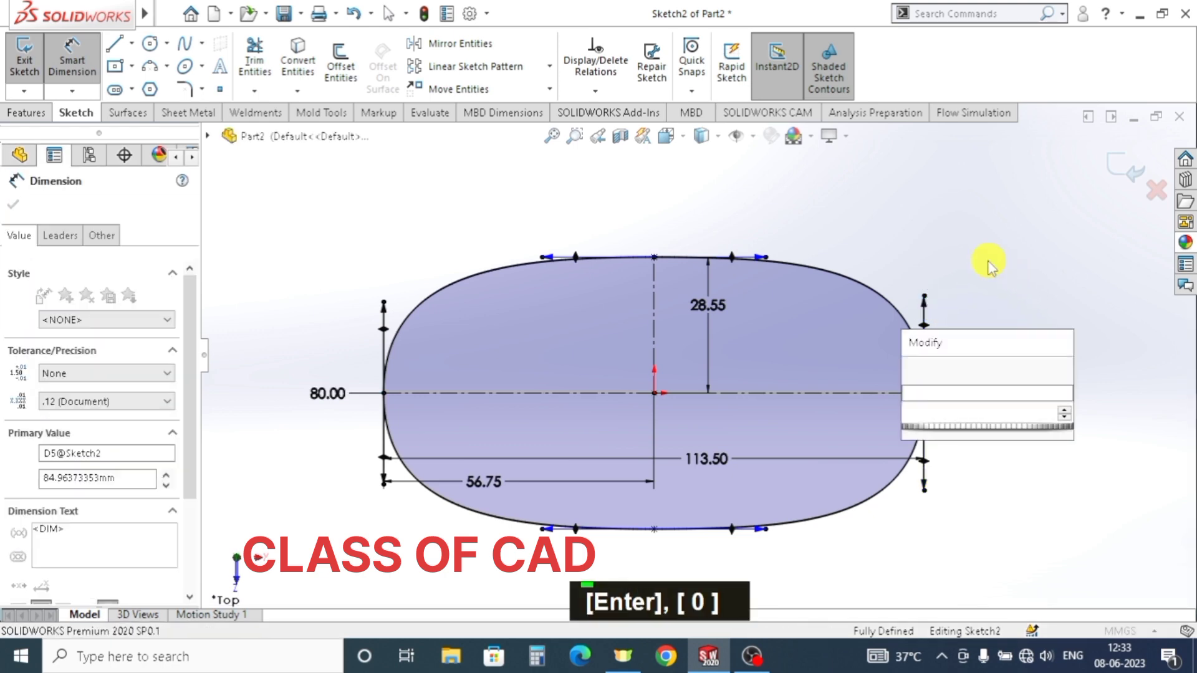
text(80)
key(Return)
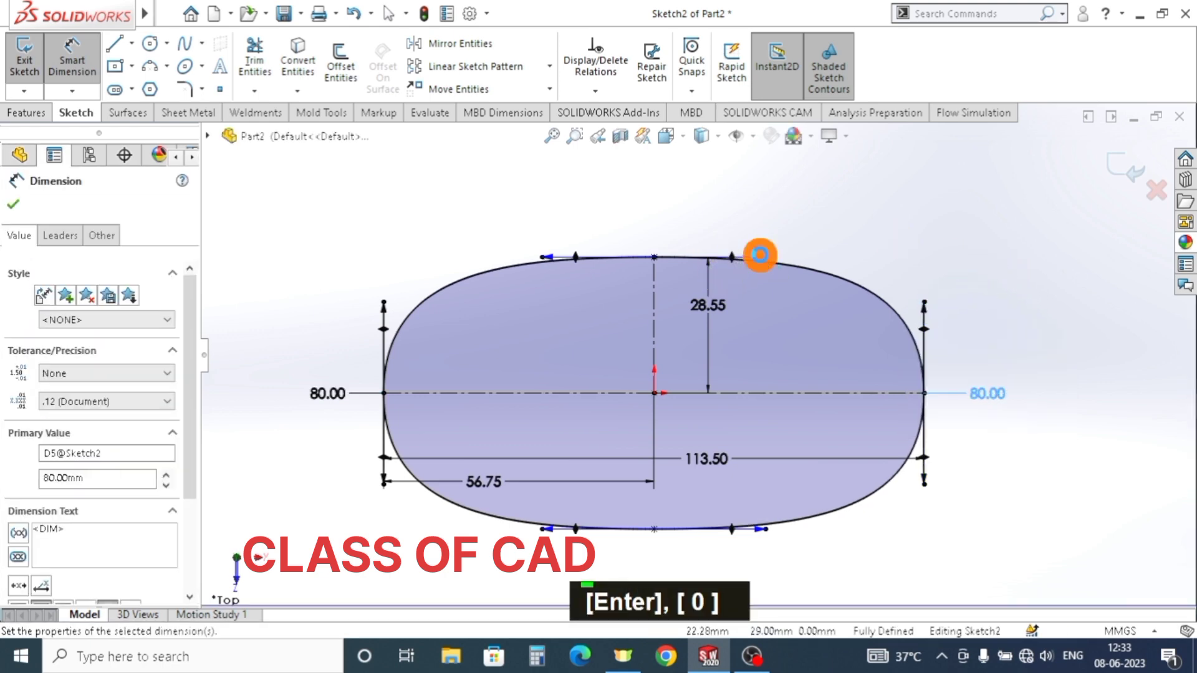
- Dimension the tangent length of the closed spline's upper horizontal handle as 250 mm and exit the sketch
click(765, 256)
click(770, 183)
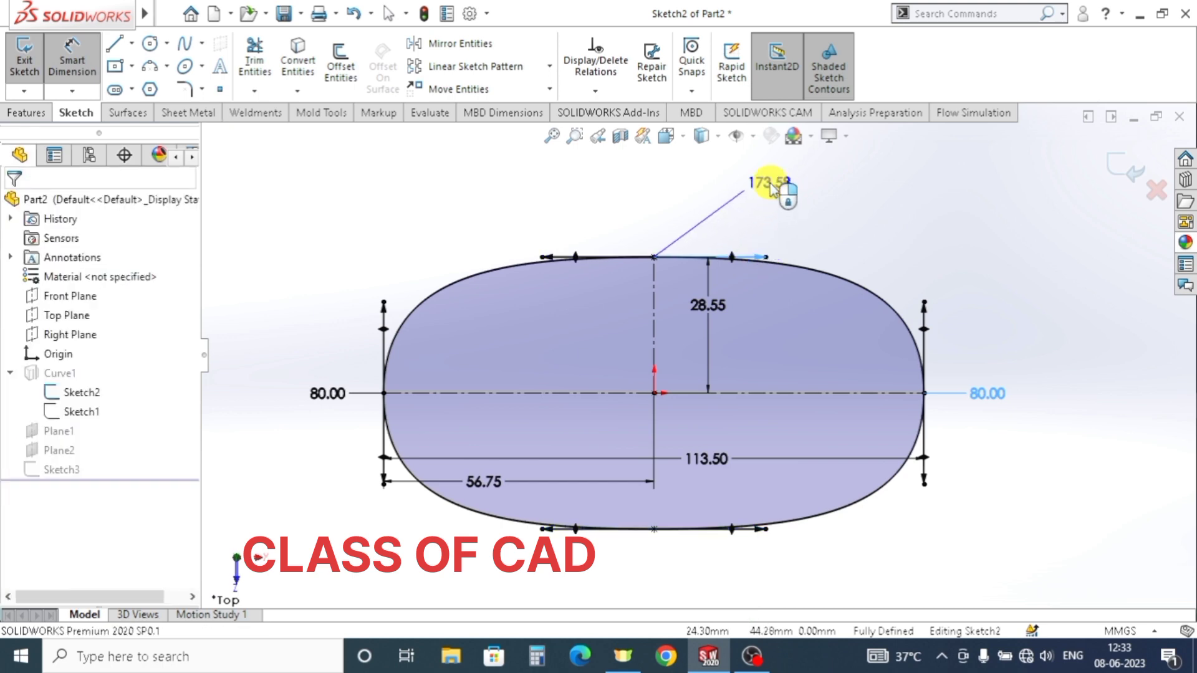
text(250)
key(Return)
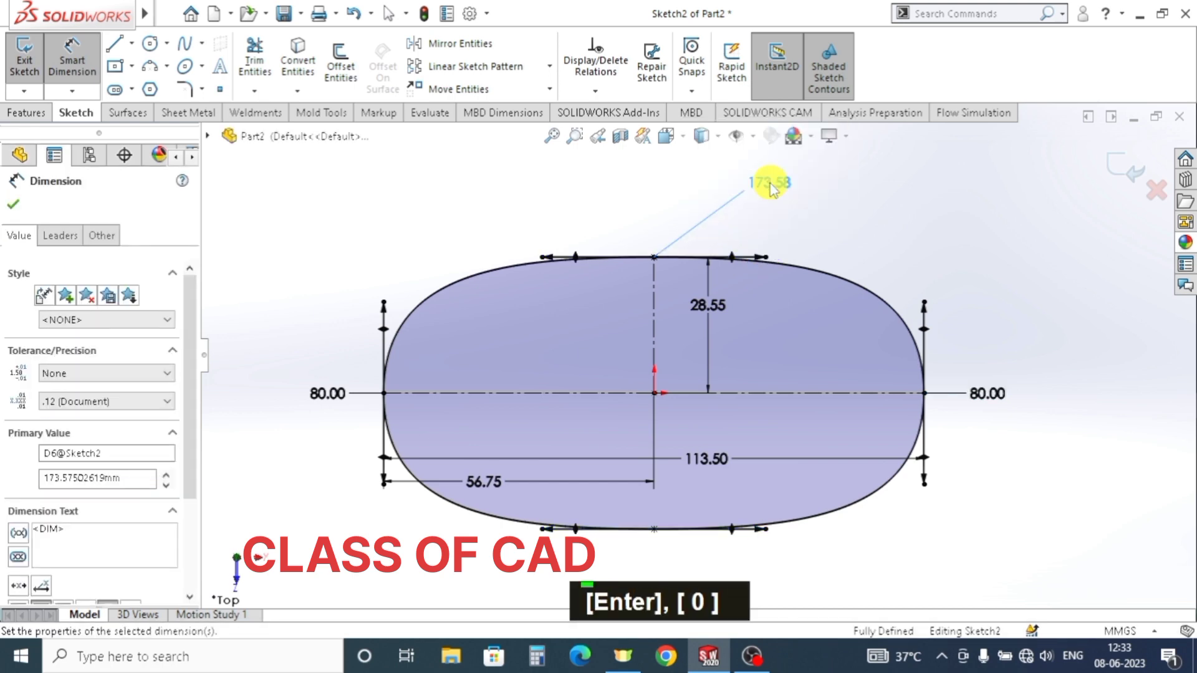
click(1122, 167)
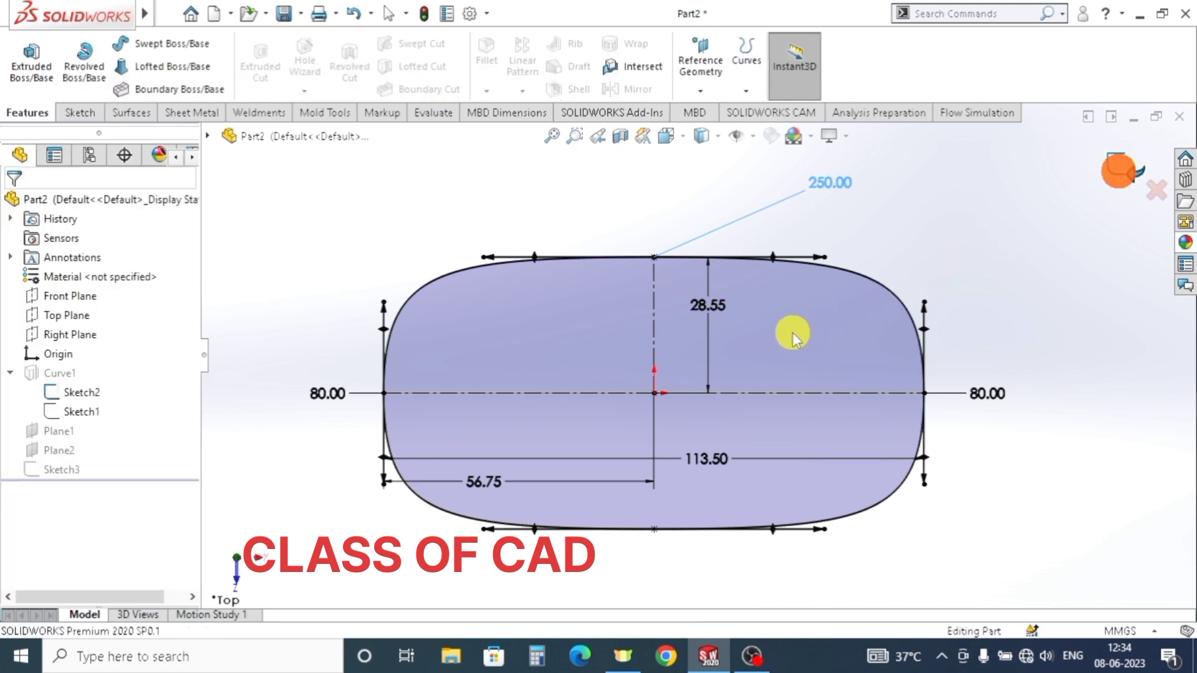
- Start a new sketch on the Right Plane and switch to the Right view
middle_drag(512, 434, 548, 339)
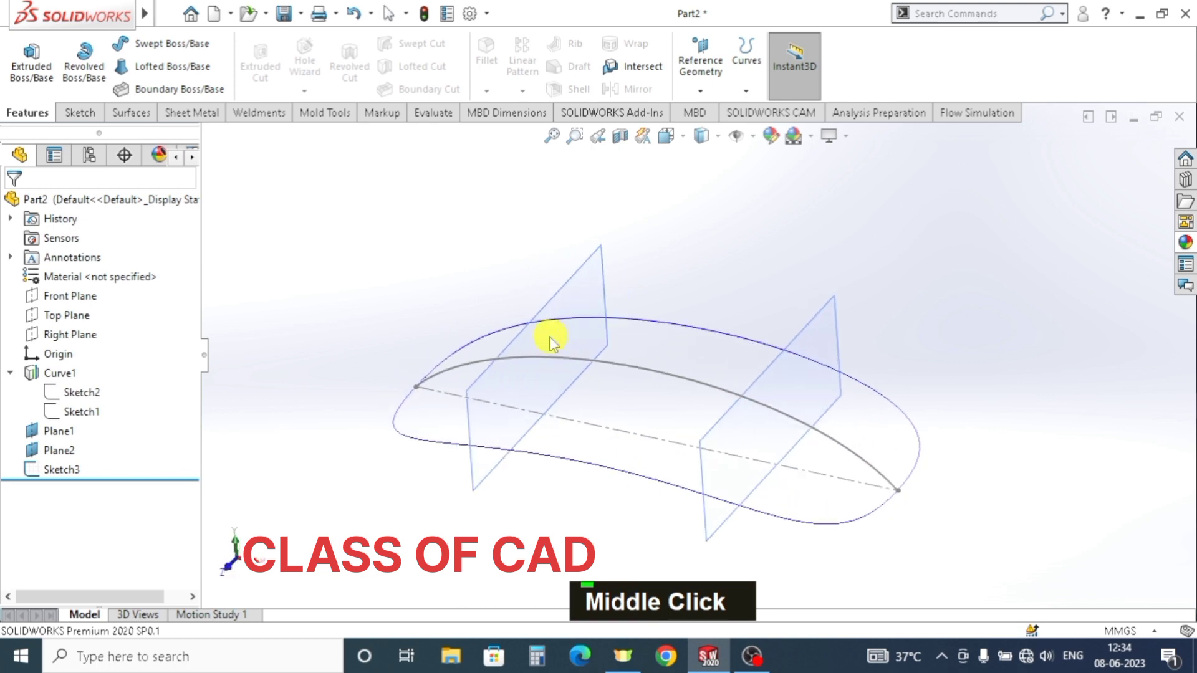
key(Escape)
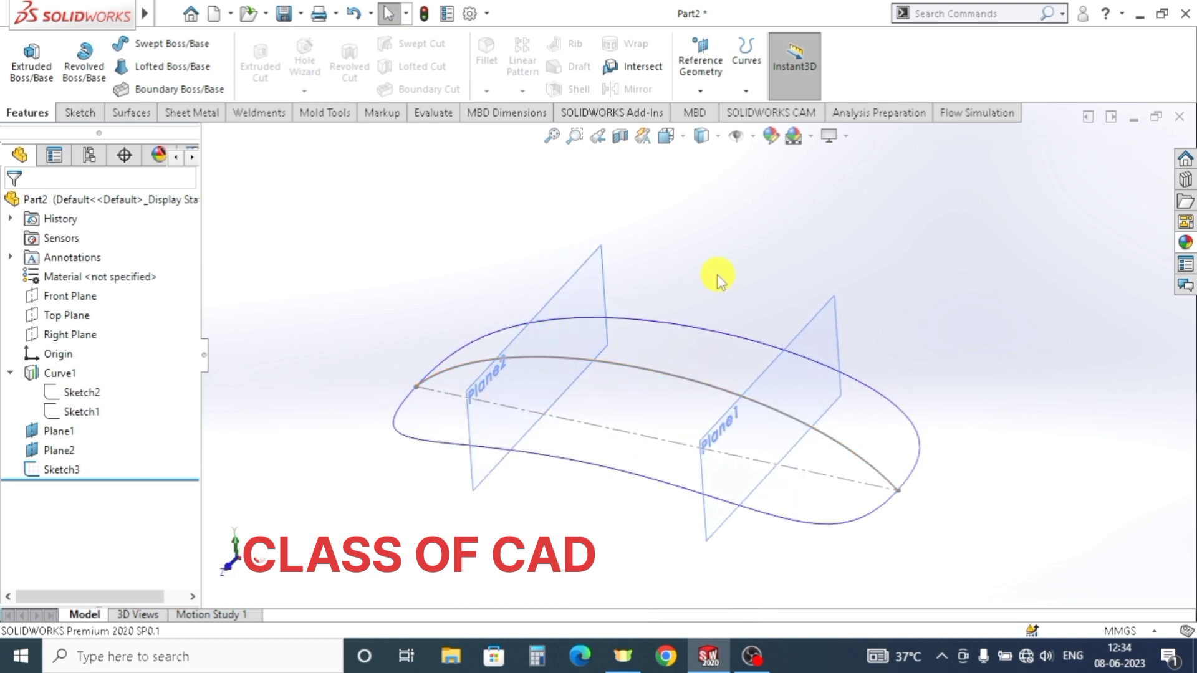
mouse_move(660, 368)
middle_down()
mouse_move(703, 369)
mouse_move(682, 362)
middle_up()
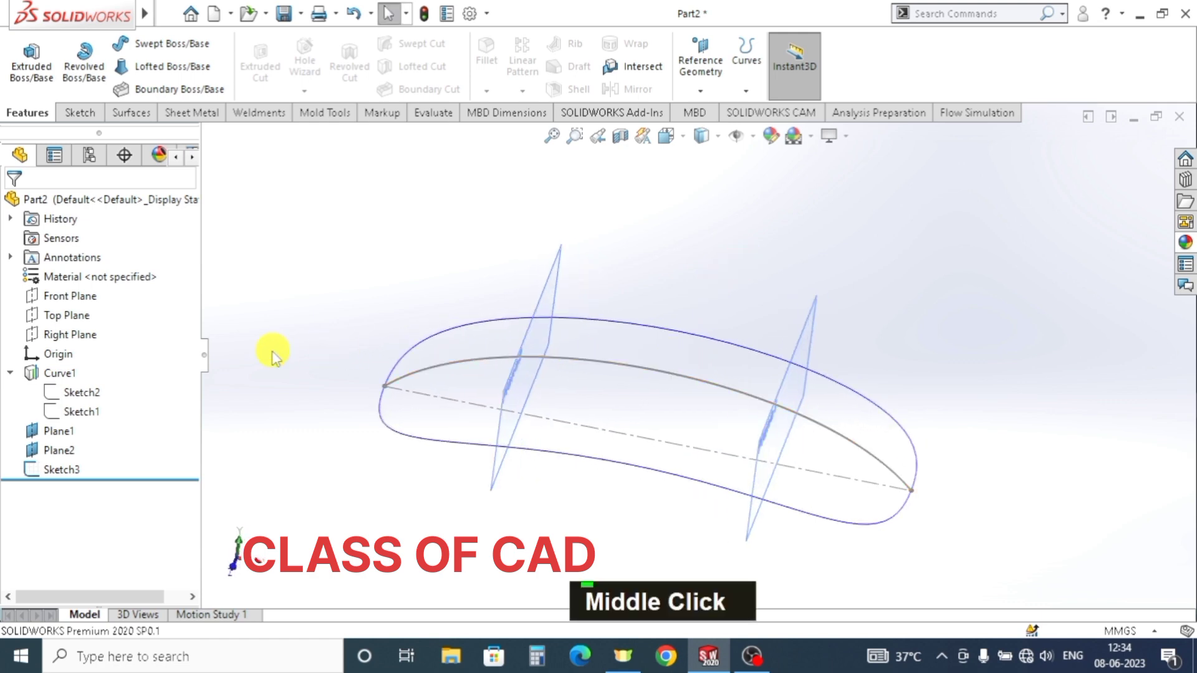
key(Escape)
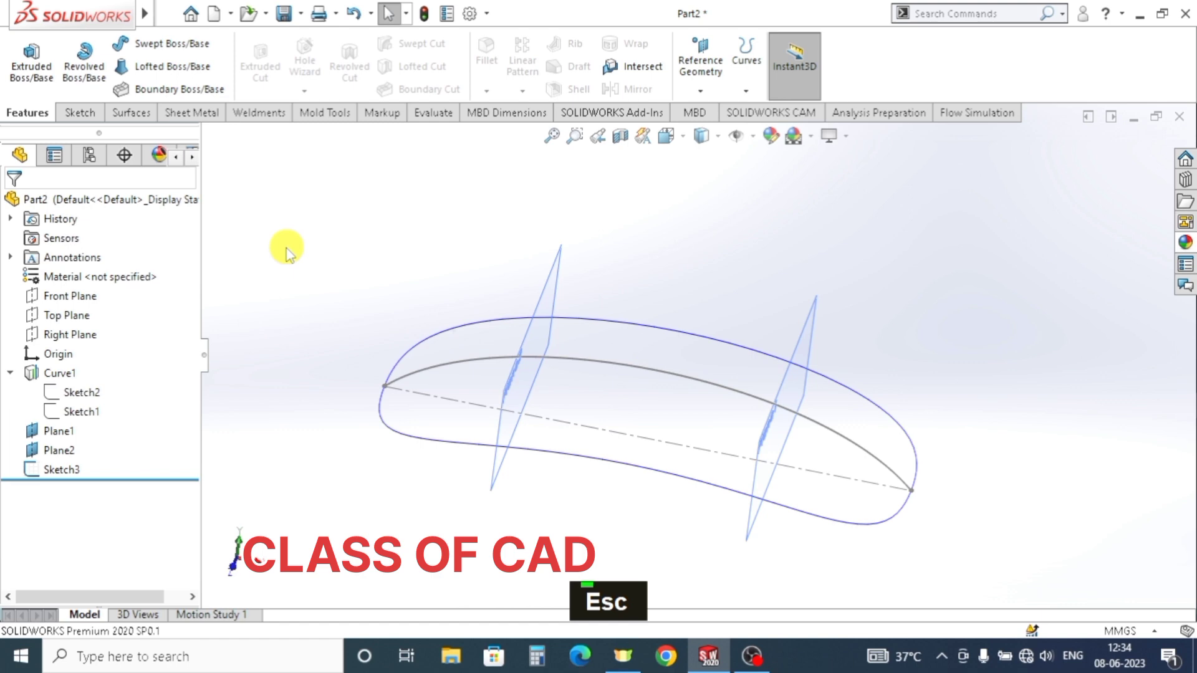
click(69, 334)
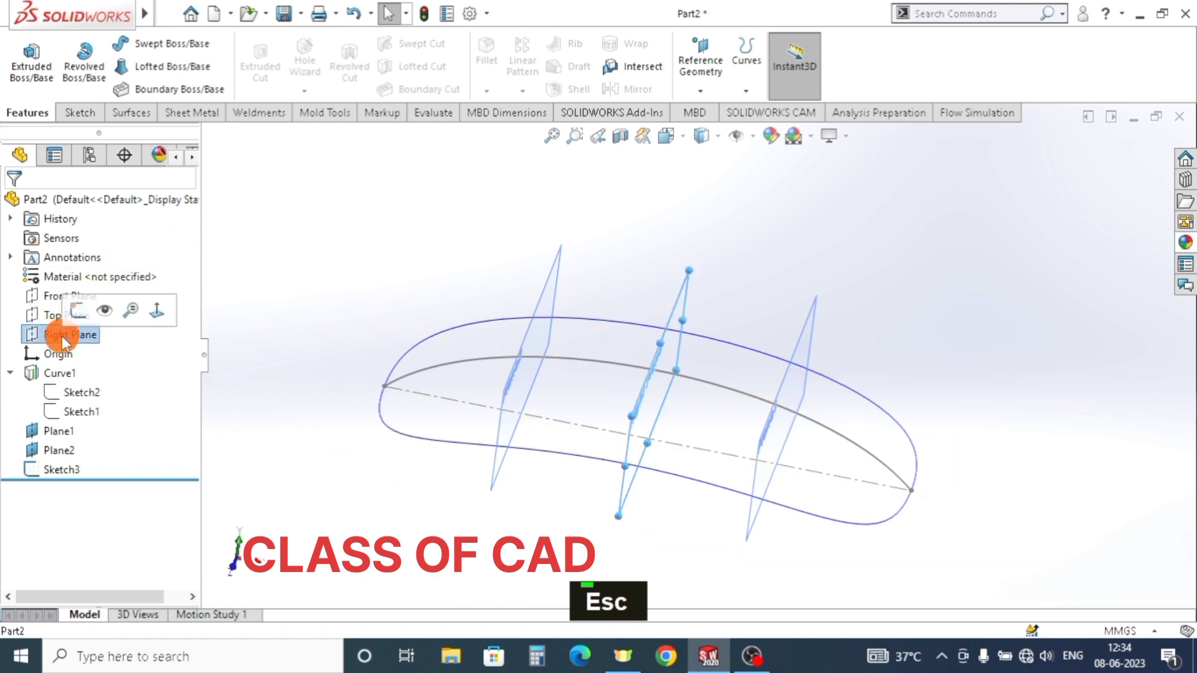
click(78, 310)
key(space)
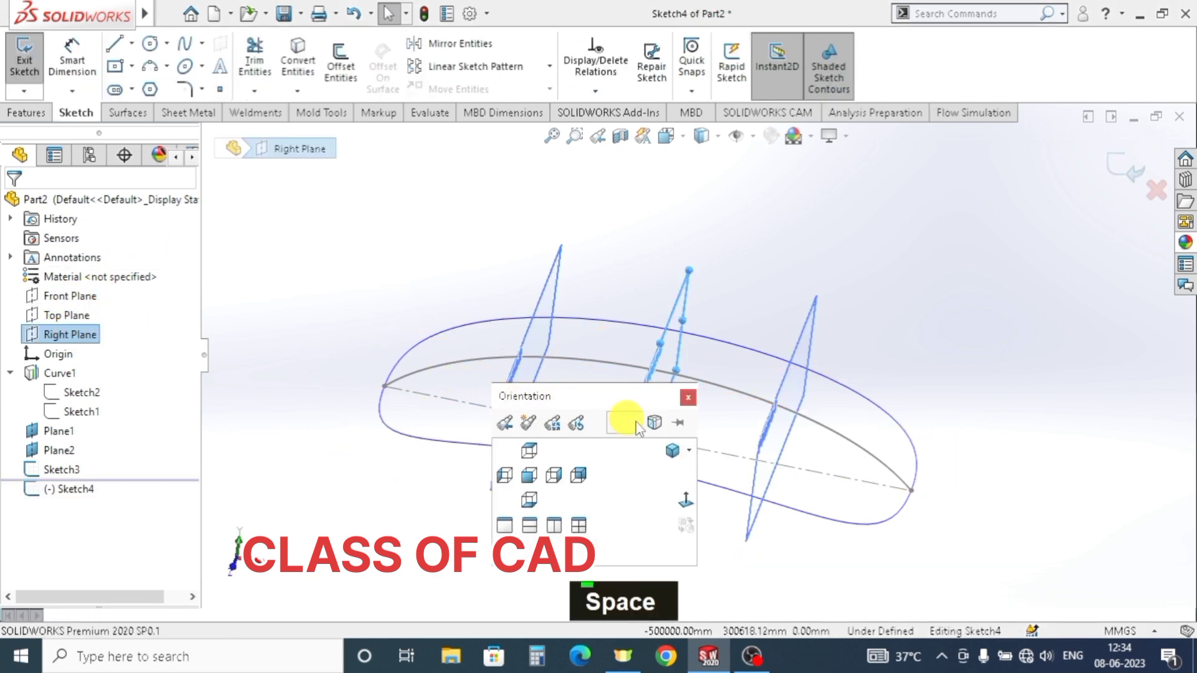
click(553, 474)
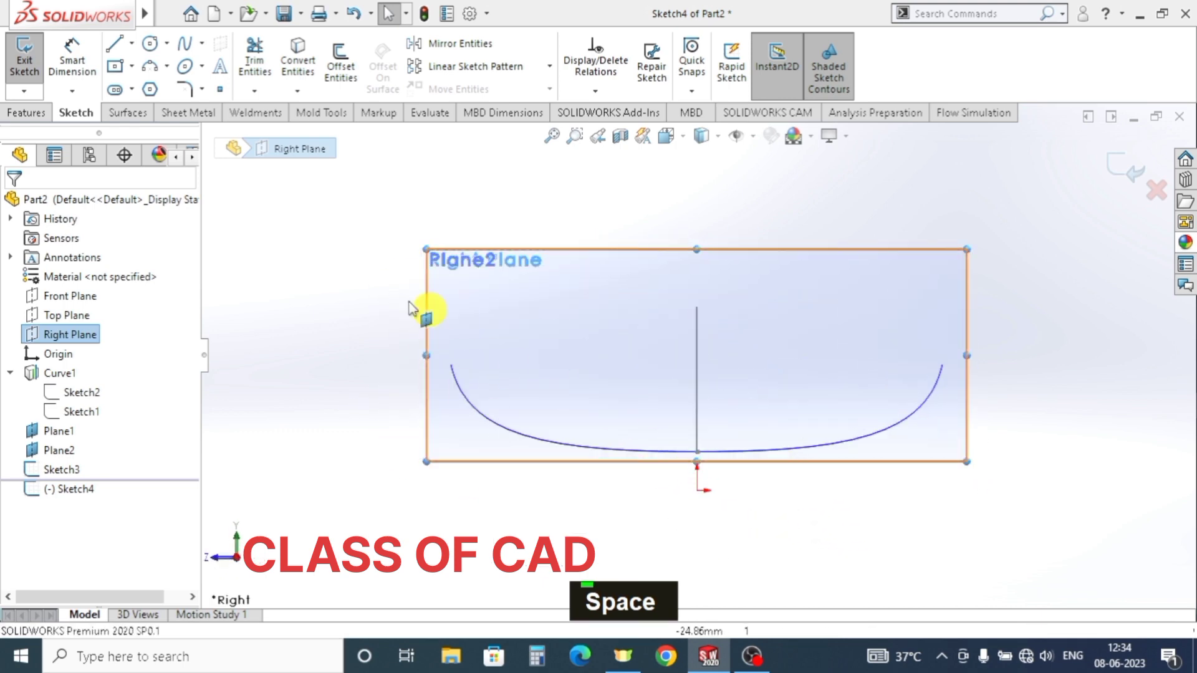
- Draw a three-point arc bulging upward between the two sides of the projected curve, centred across the vertical guide spline
click(151, 67)
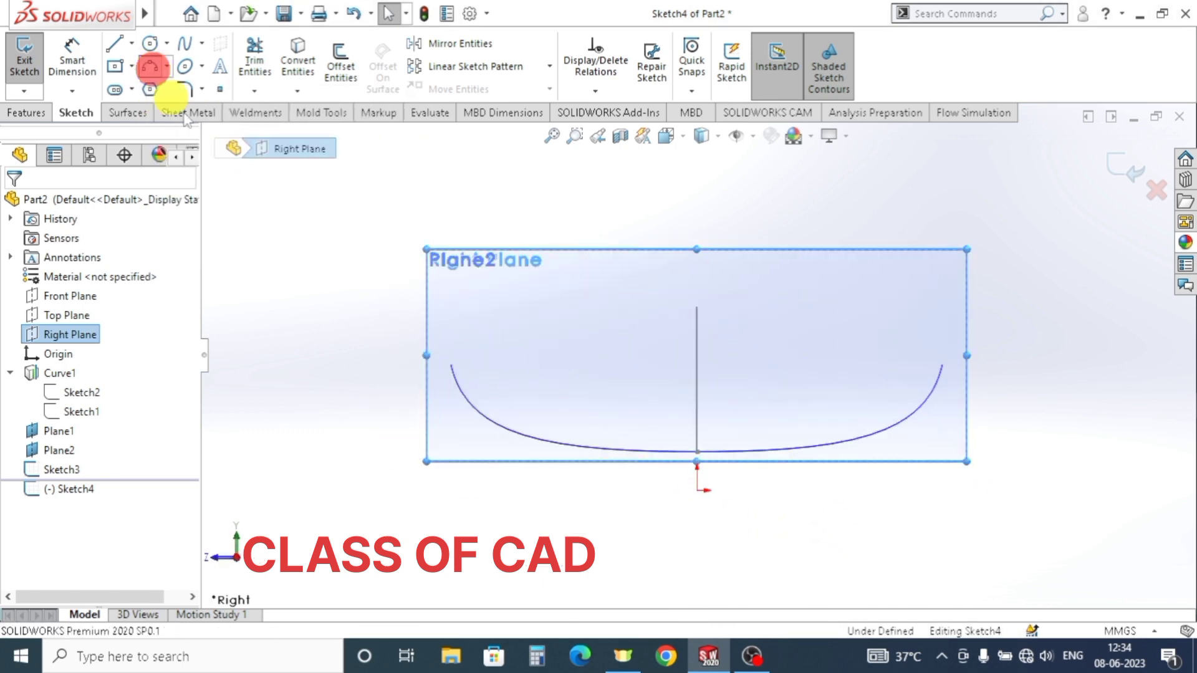
click(466, 397)
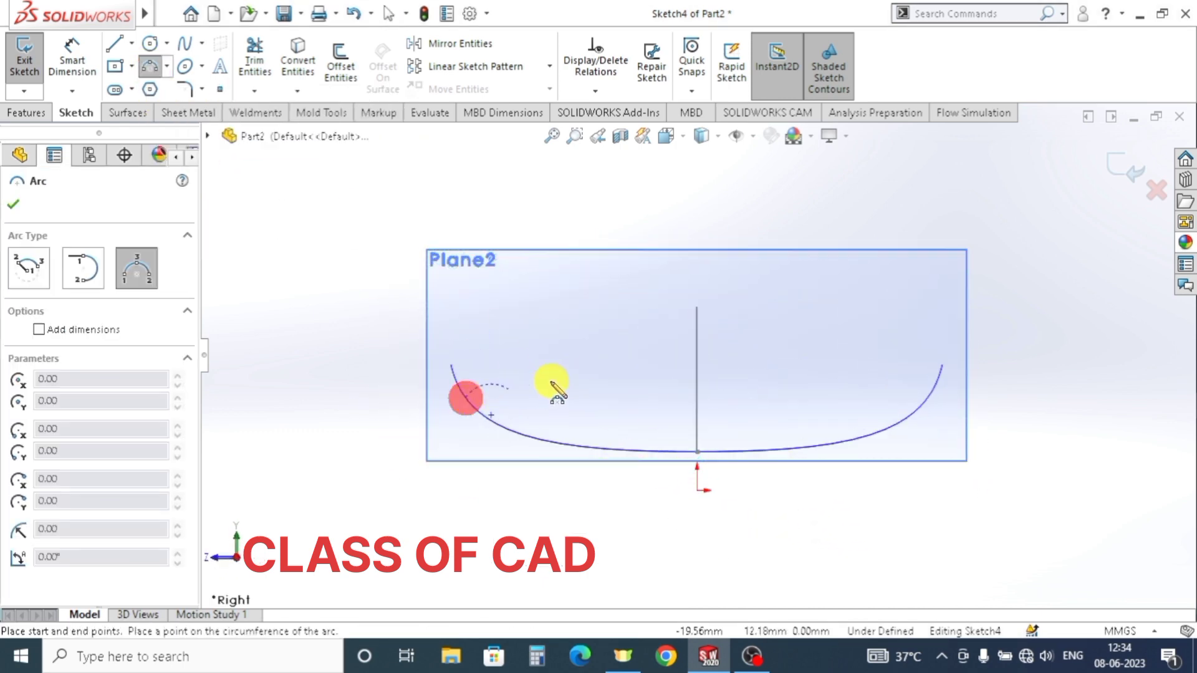
click(929, 396)
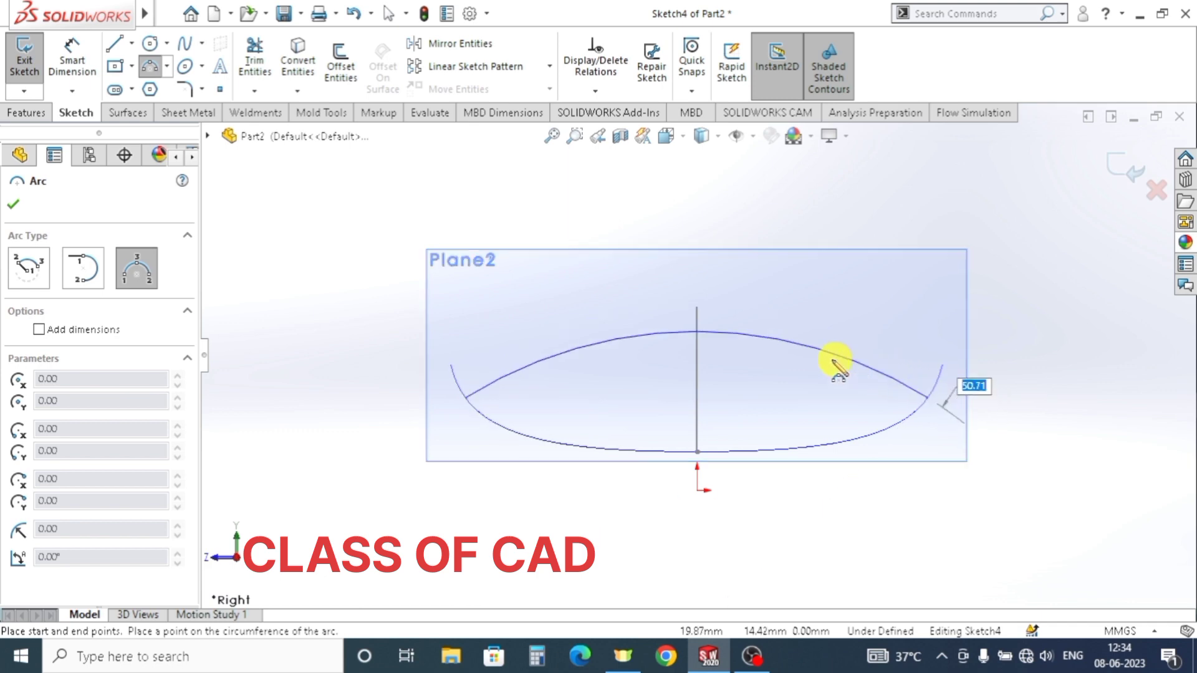
click(753, 344)
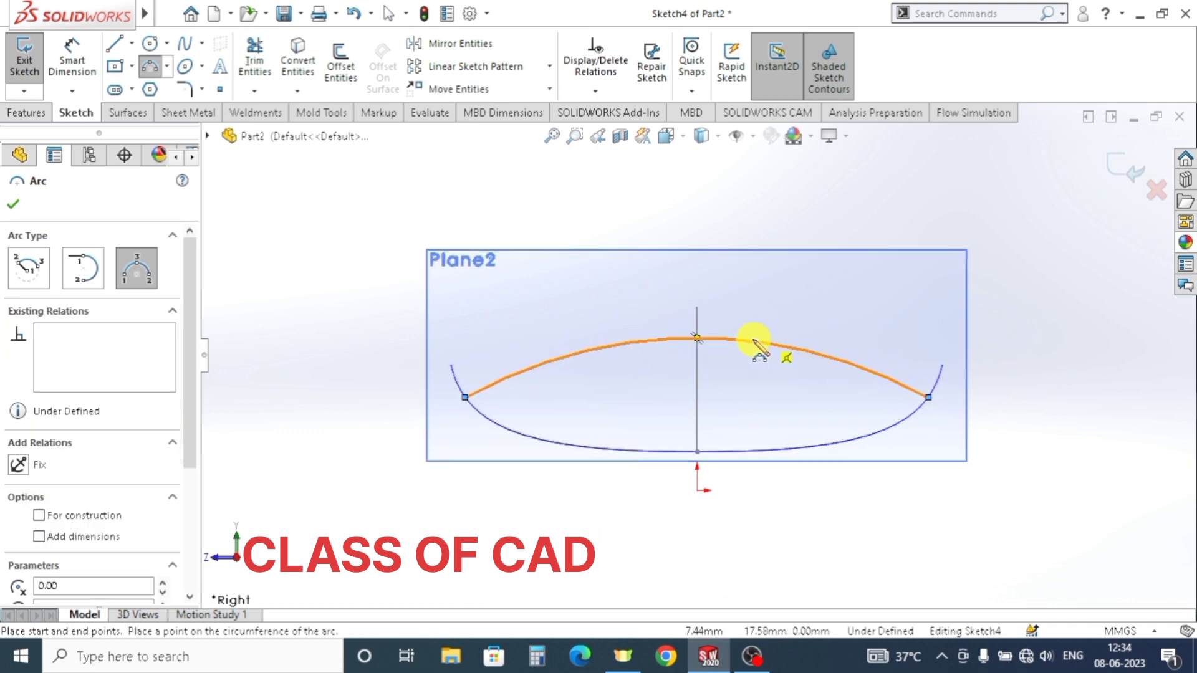
- Add a Pierce relation between the arc's left endpoint and the projected curve
mouse_move(742, 387)
middle_down()
mouse_move(775, 428)
mouse_move(774, 448)
mouse_move(727, 456)
middle_up()
key(Escape)
middle_drag(593, 440, 592, 416)
key(Escape)
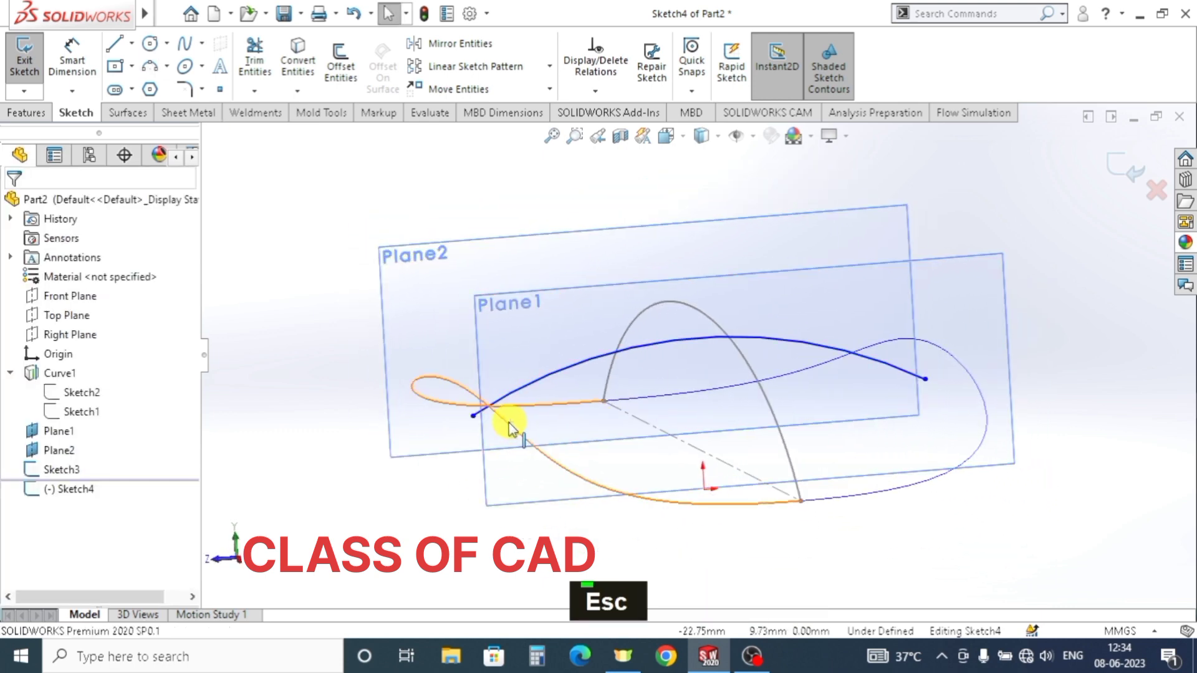
shift+click(474, 412)
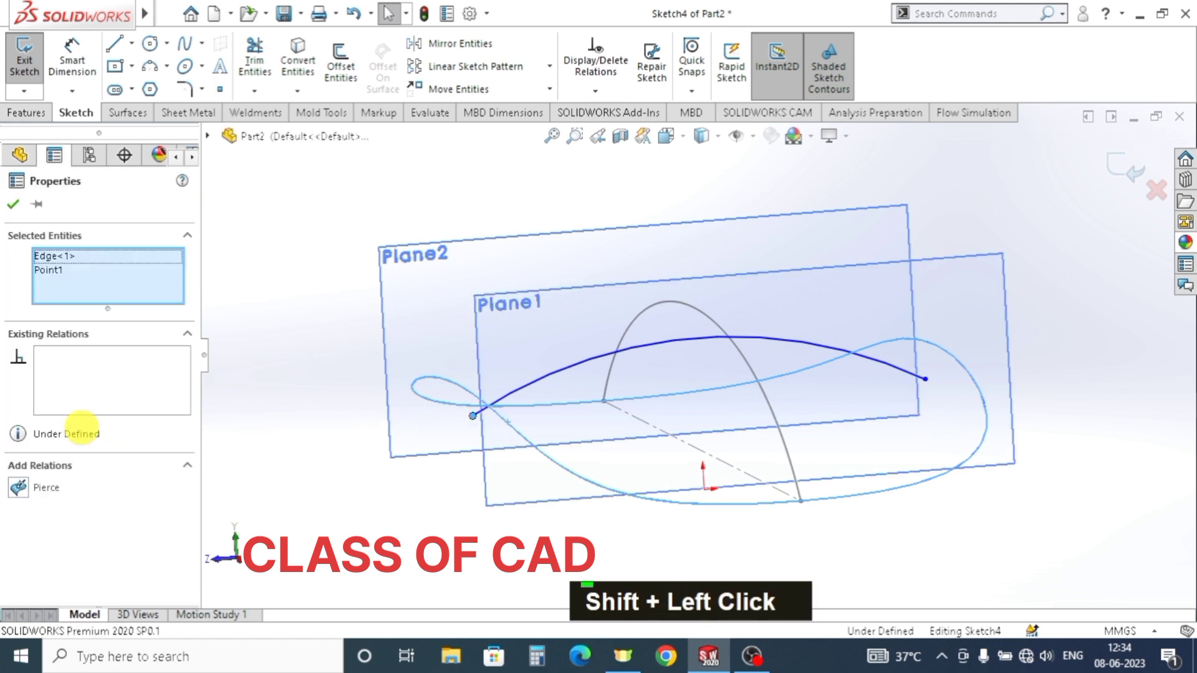
click(19, 488)
click(13, 205)
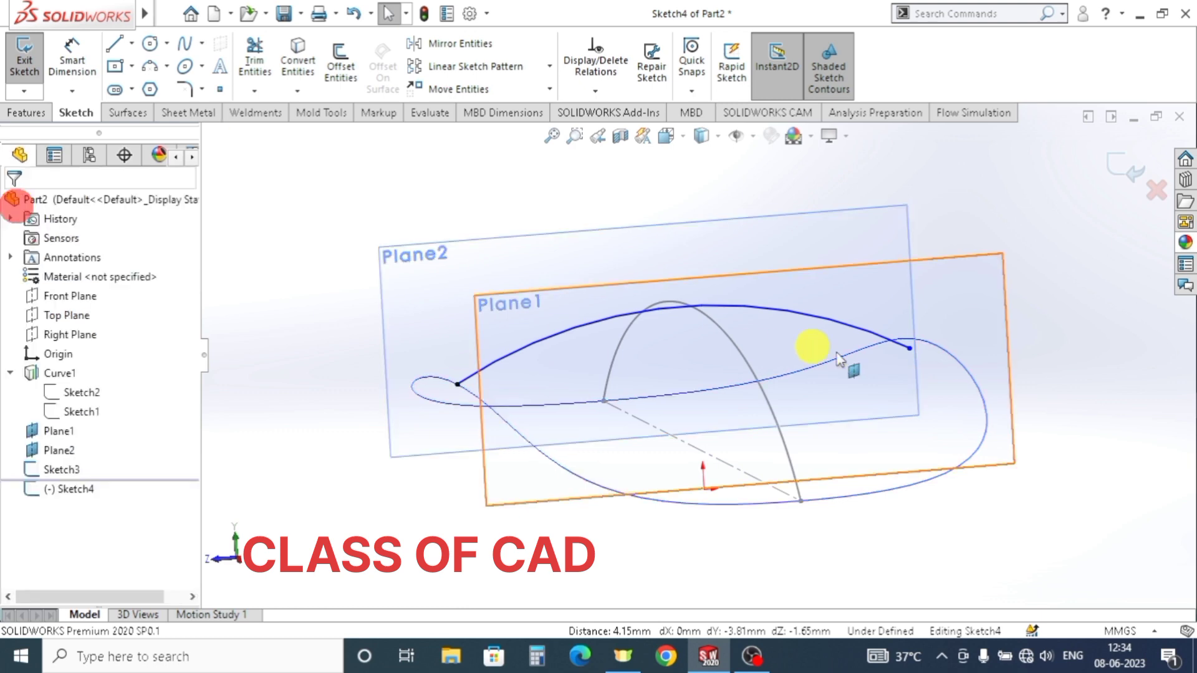
- Add a Pierce relation between the arc's right endpoint and the projected curve
click(906, 349)
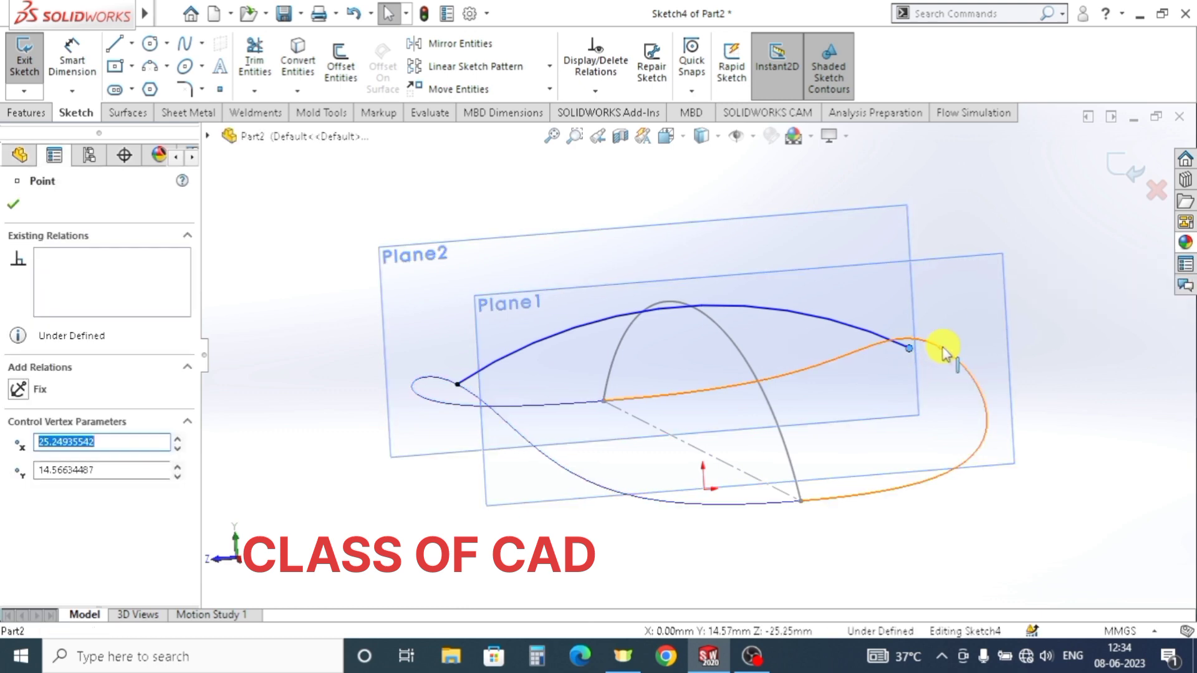
shift+click(941, 345)
shift+click(402, 447)
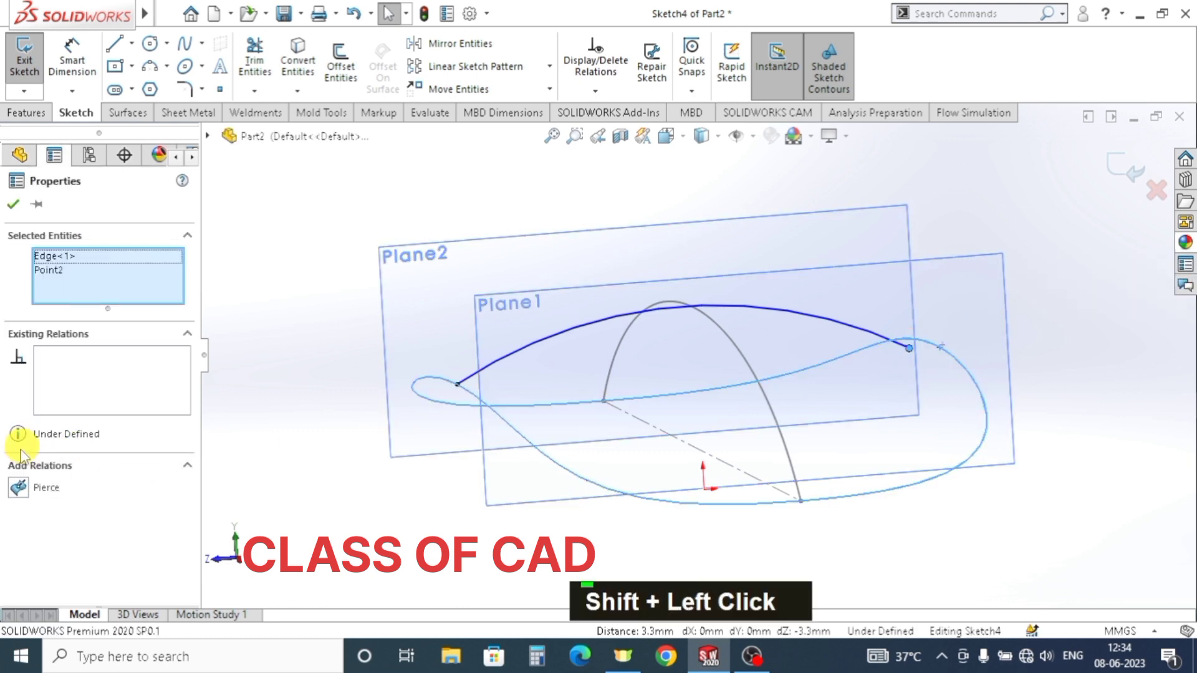
click(18, 488)
click(15, 206)
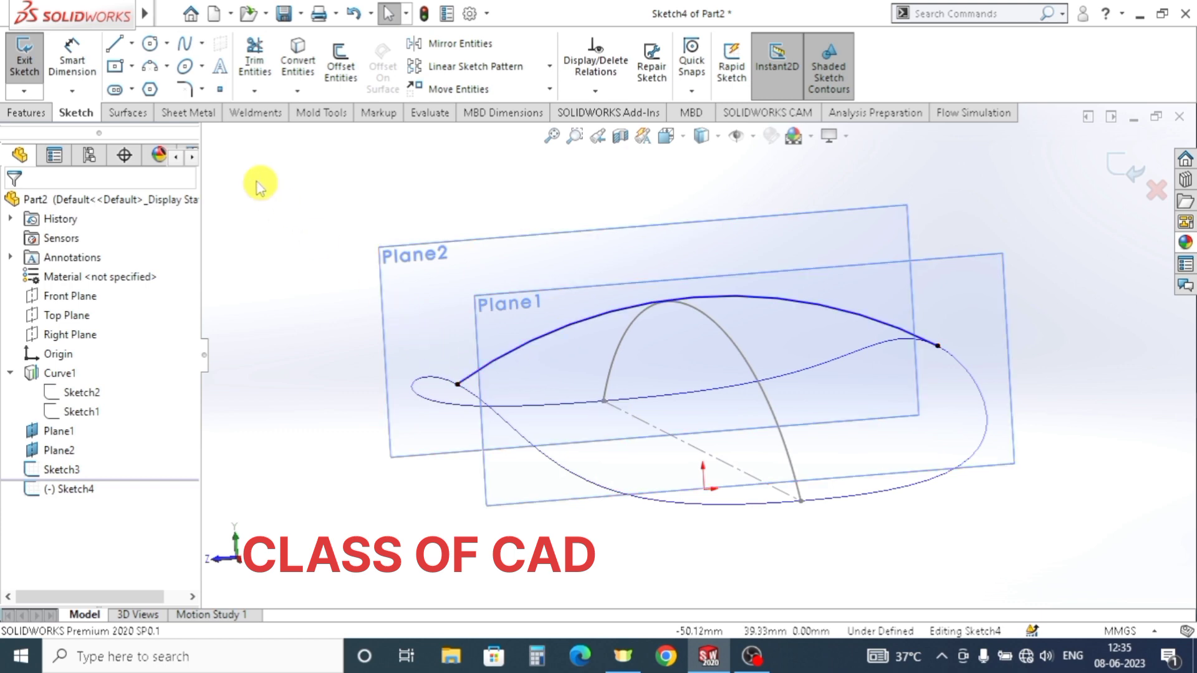
- Dimension the arc's radius as 65 mm and exit the sketch
click(73, 67)
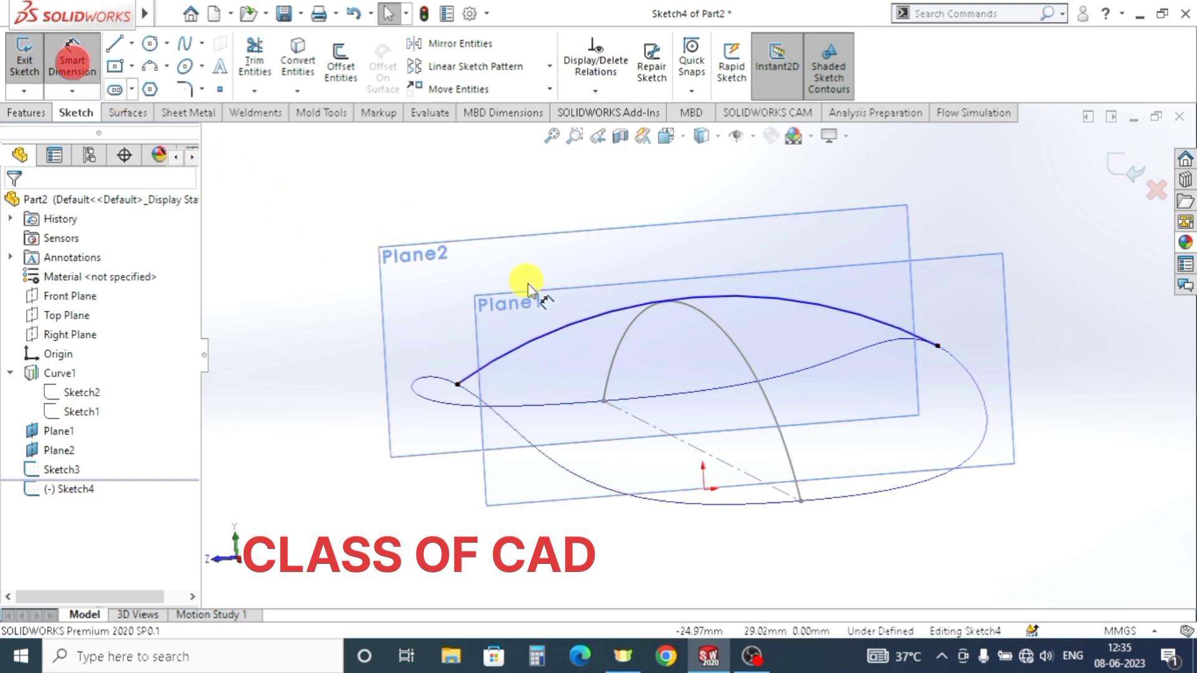
click(549, 331)
click(445, 193)
text(6)
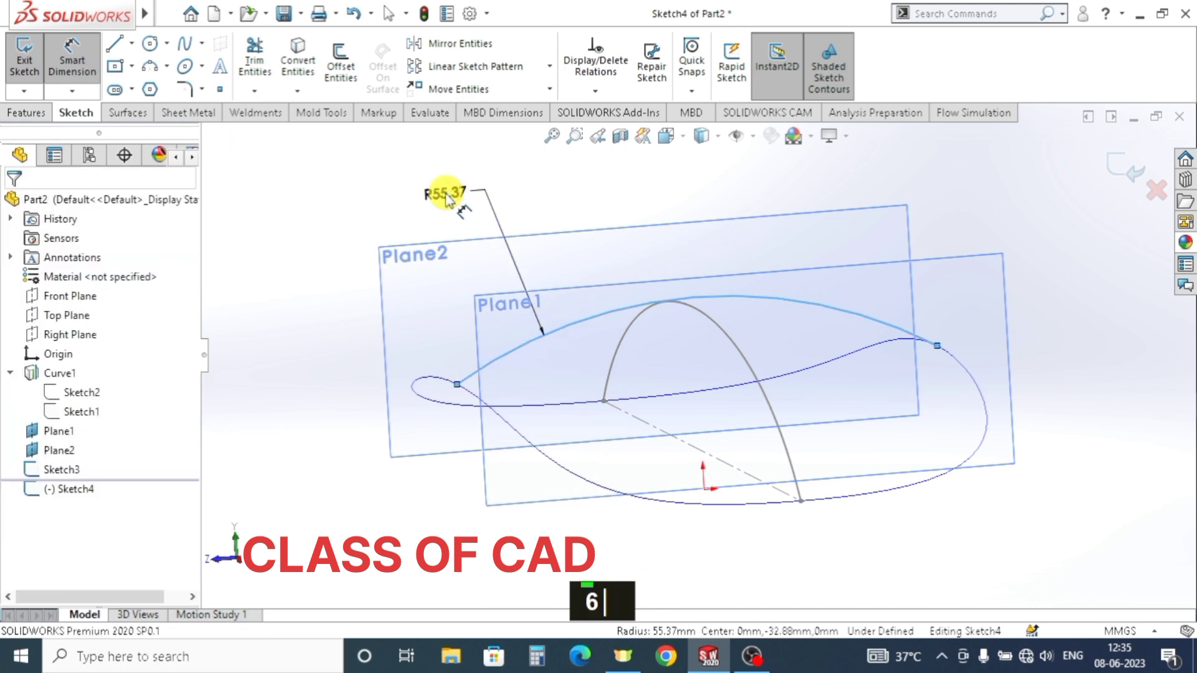
key(Return)
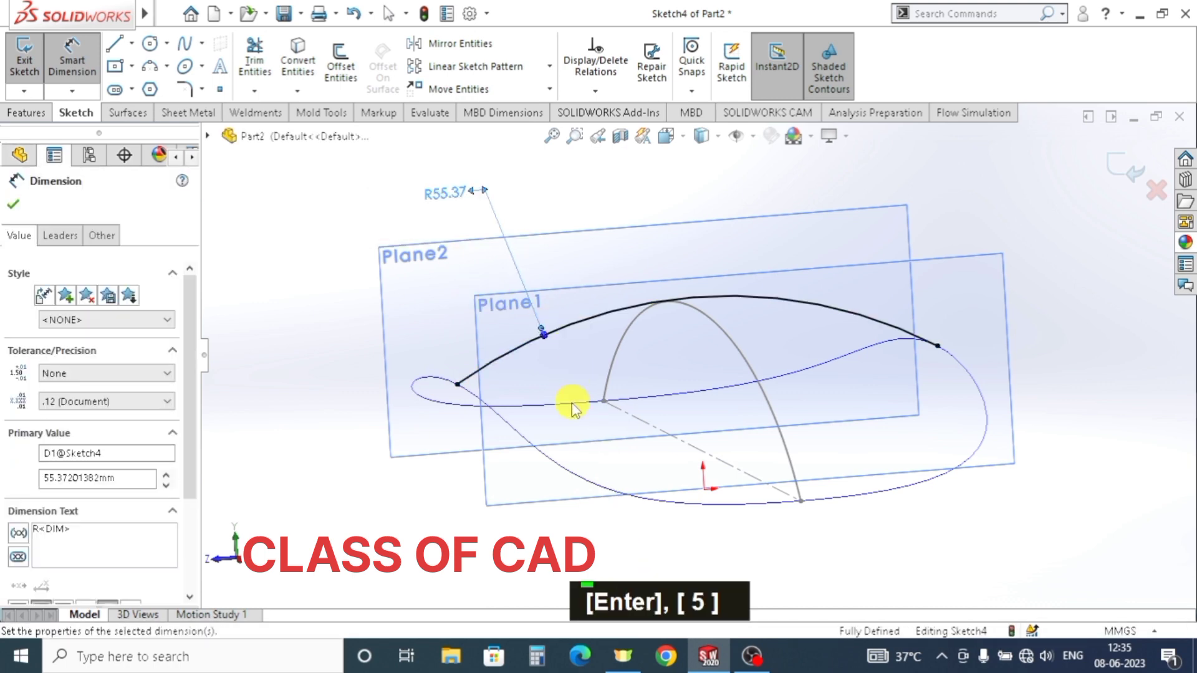
scroll(576, 404, up, 1)
middle_drag(576, 404, 1005, 296)
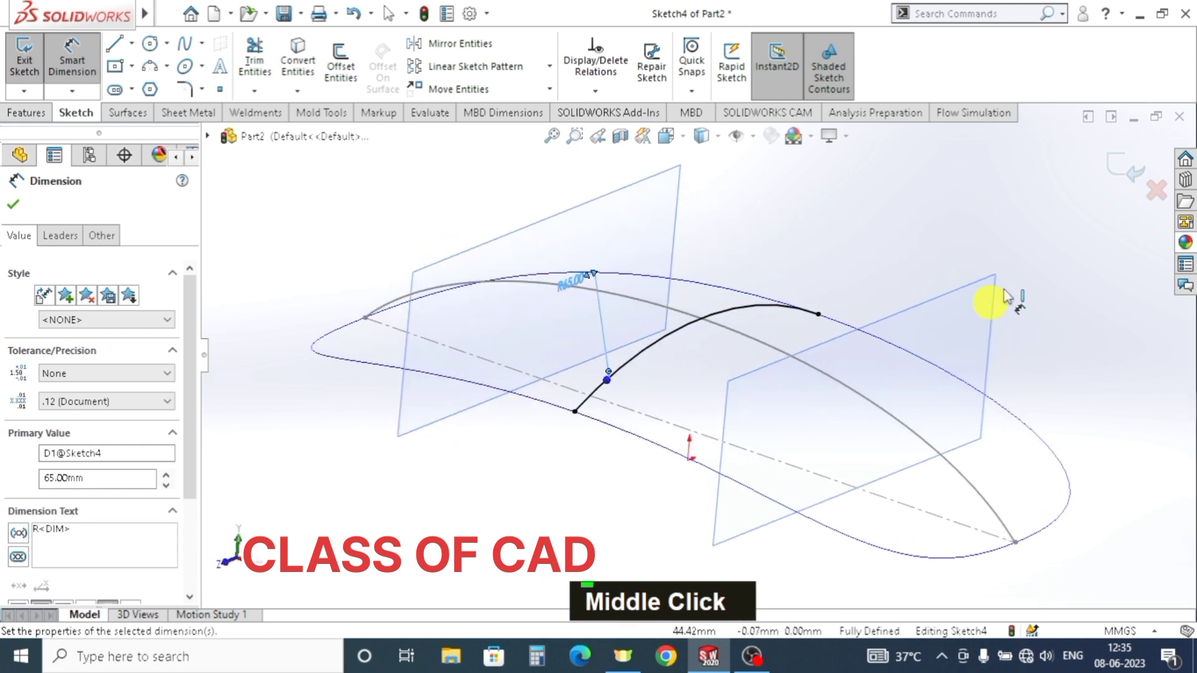
key(Escape)
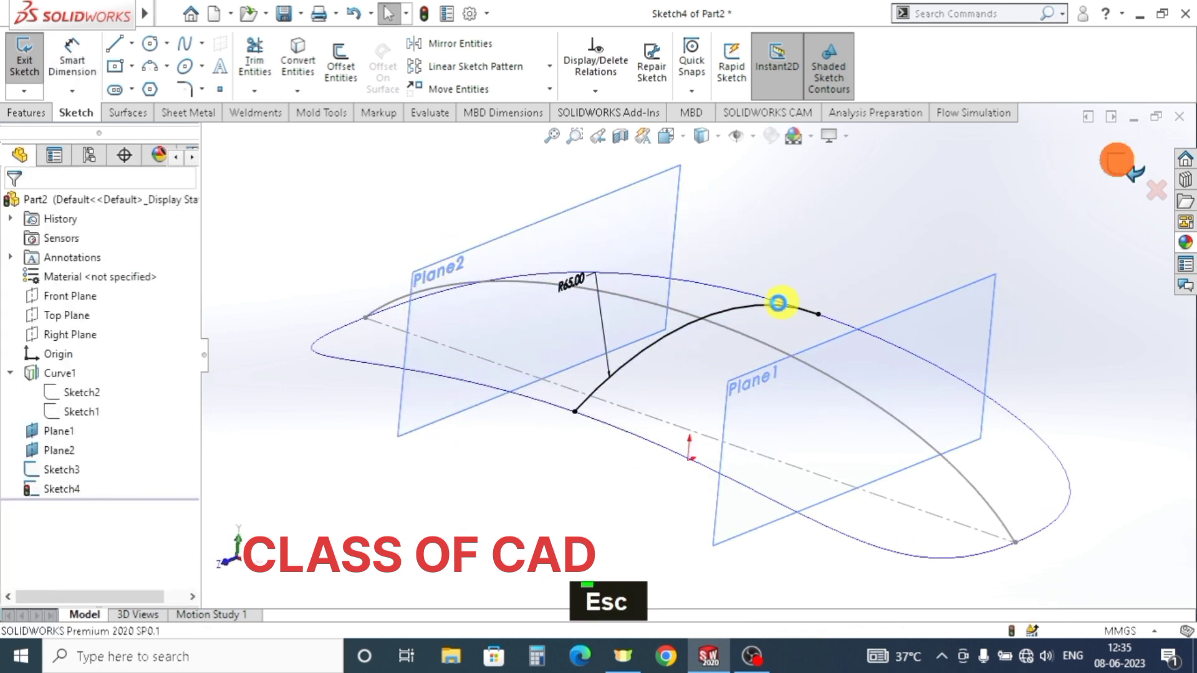
click(876, 249)
key(Escape)
- Start a sketch on Plane1 and draw a three-point arc bulging upward between the two sides of the projected curve
click(968, 317)
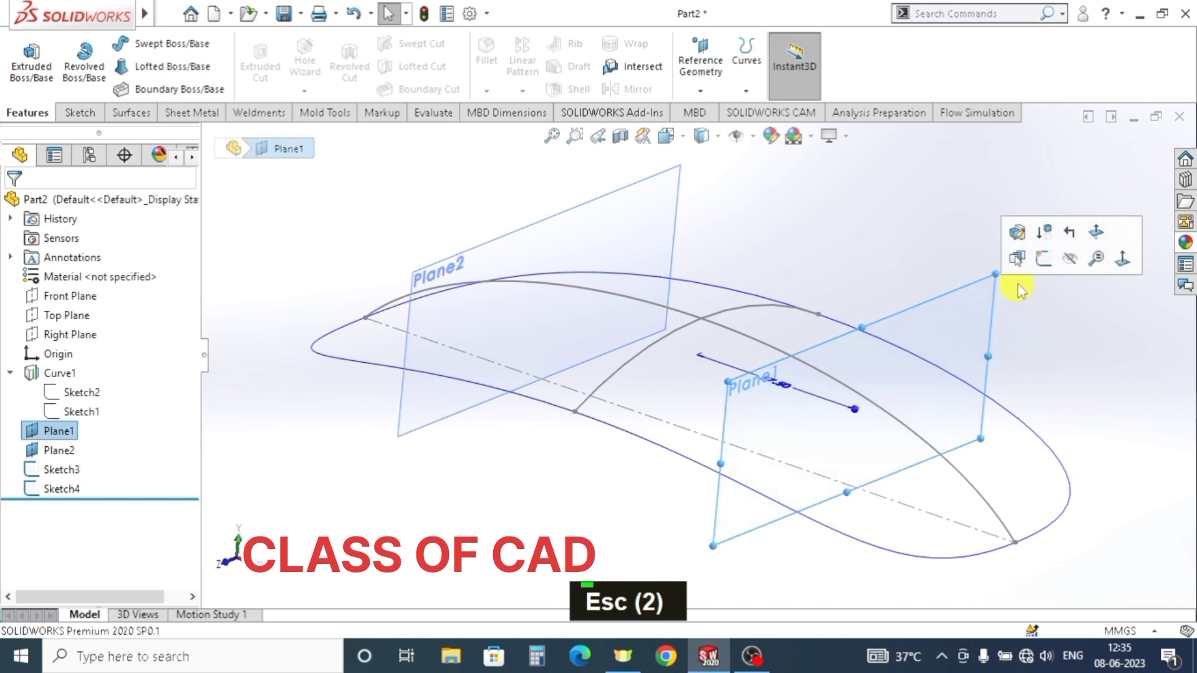
click(1043, 261)
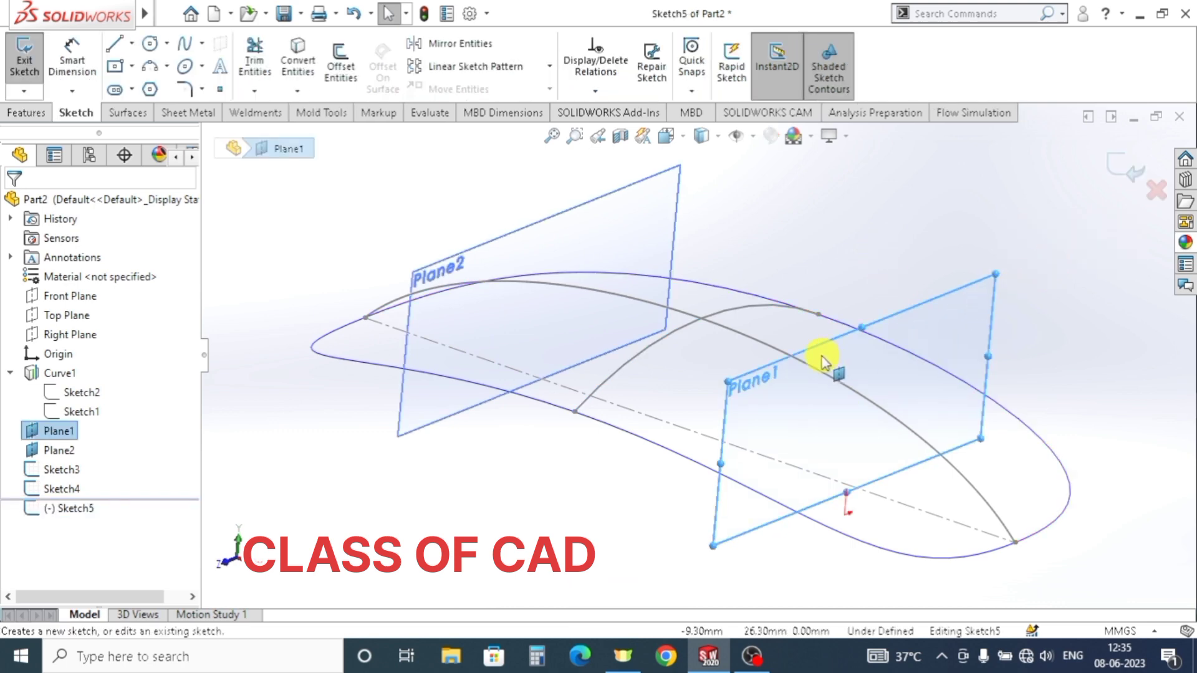
key(space)
click(1029, 510)
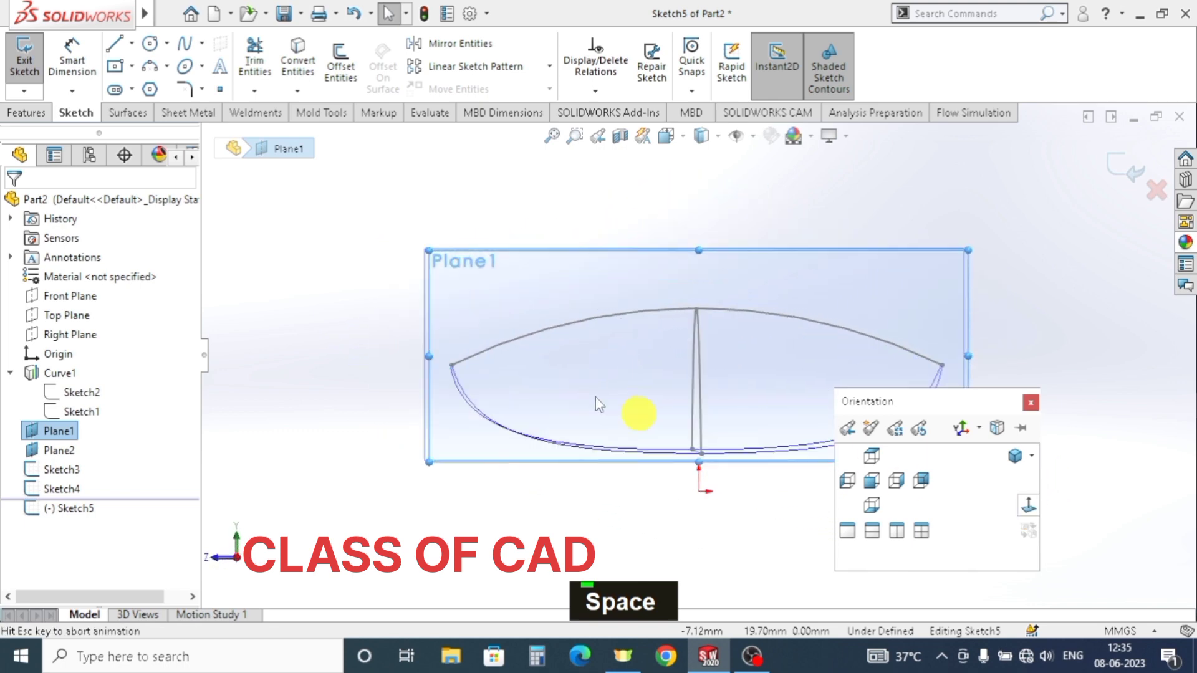
click(156, 69)
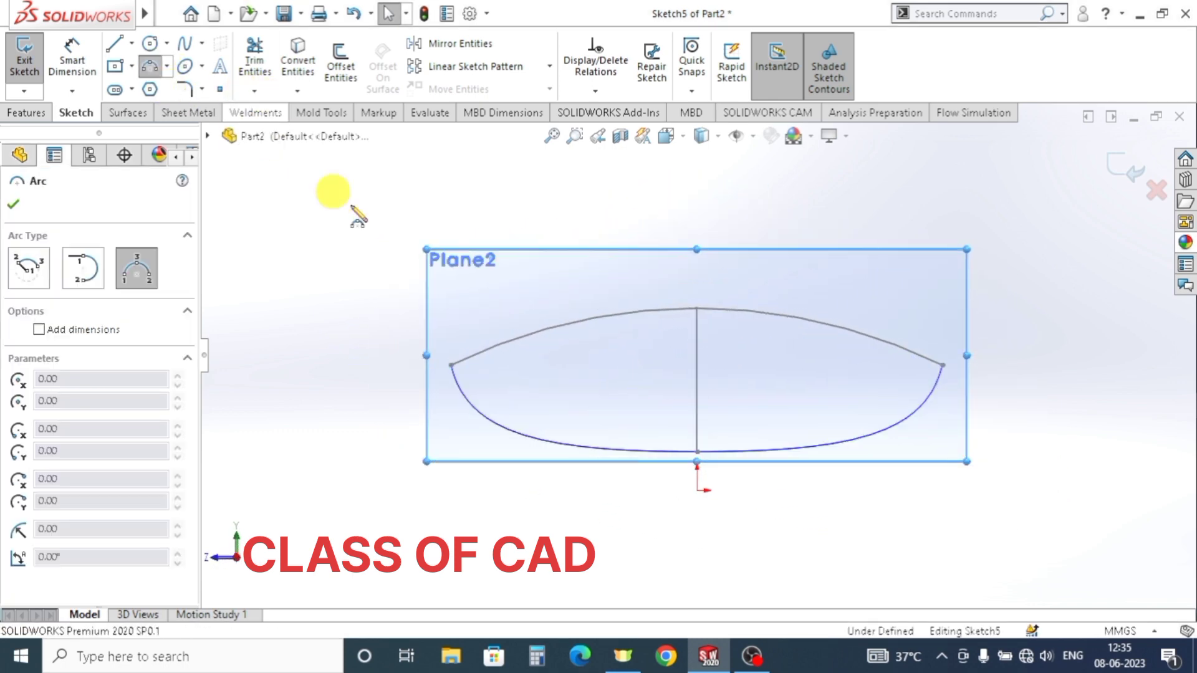
click(460, 390)
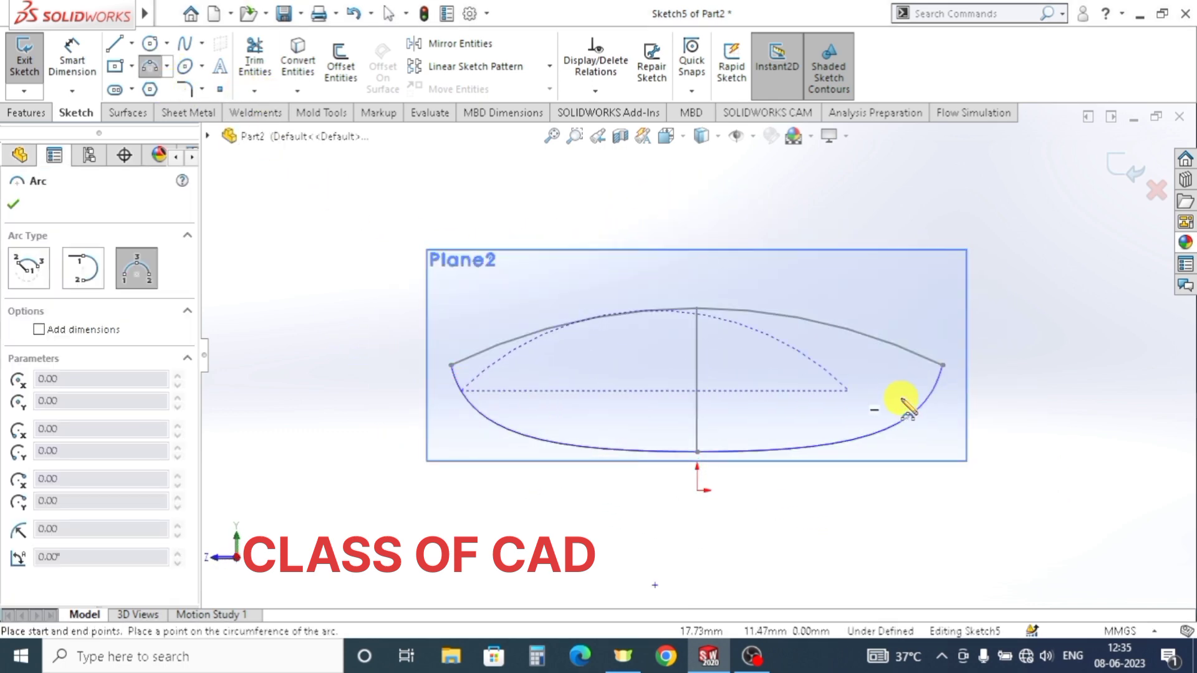
click(932, 390)
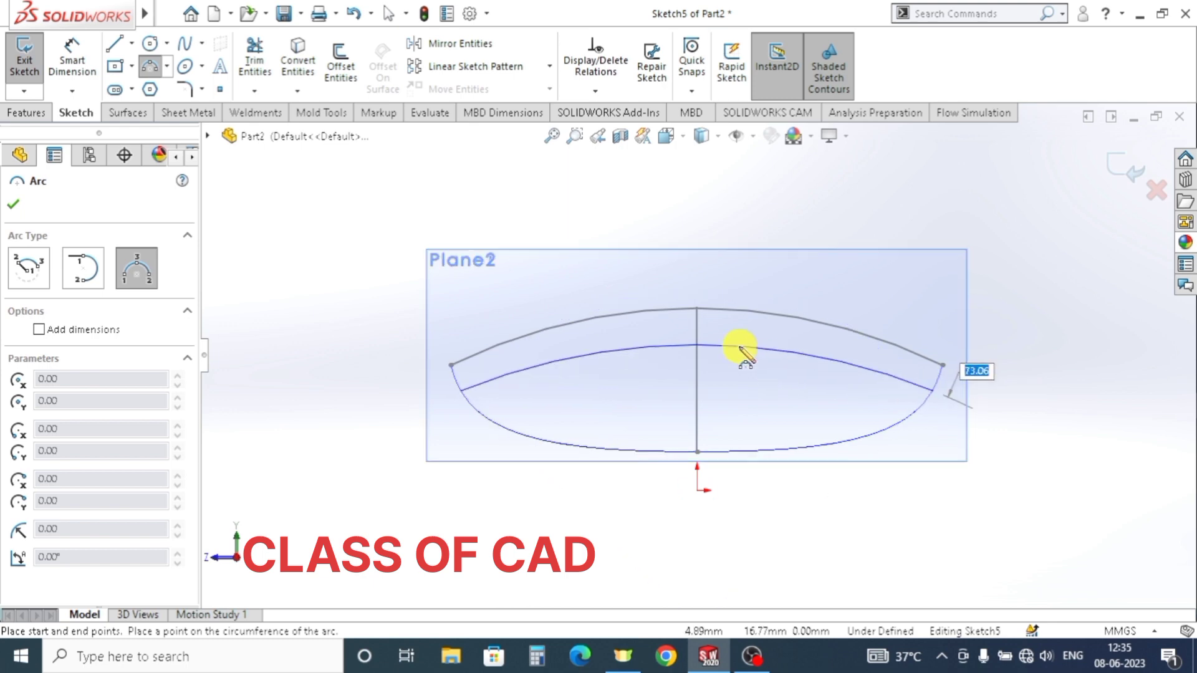
click(737, 343)
key(Escape)
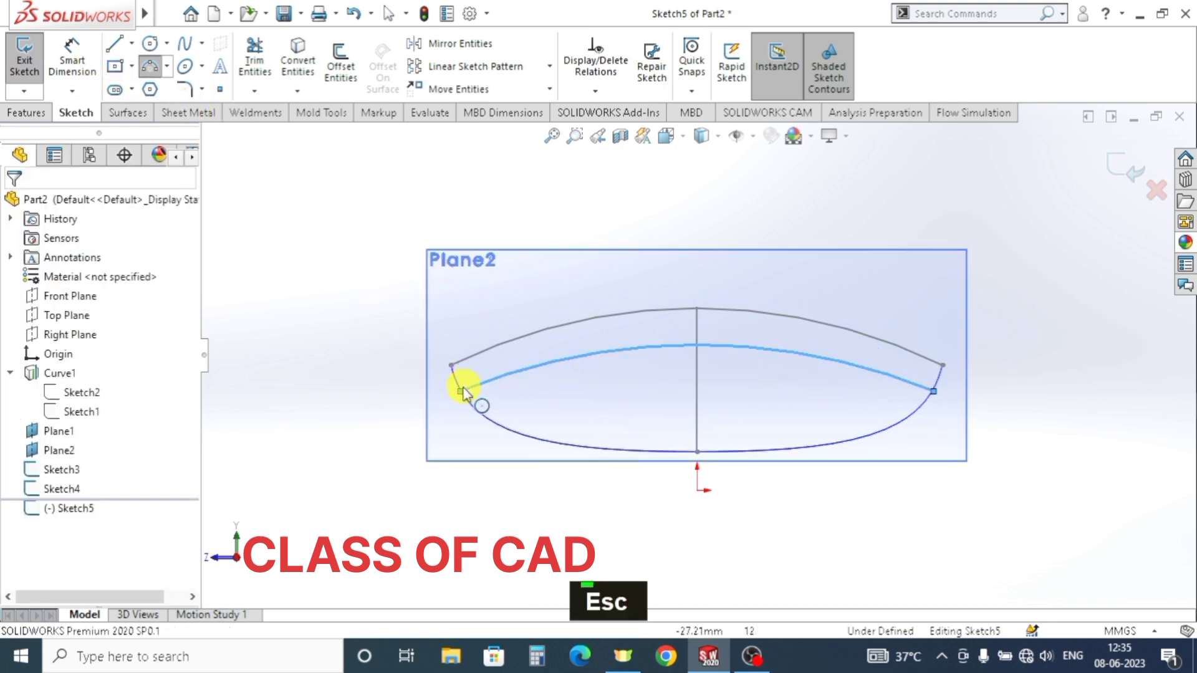
- Add a Pierce relation between the Plane1 arc's left endpoint and the projected curve
click(460, 391)
key(shift)
key(shift)
shift+click(478, 418)
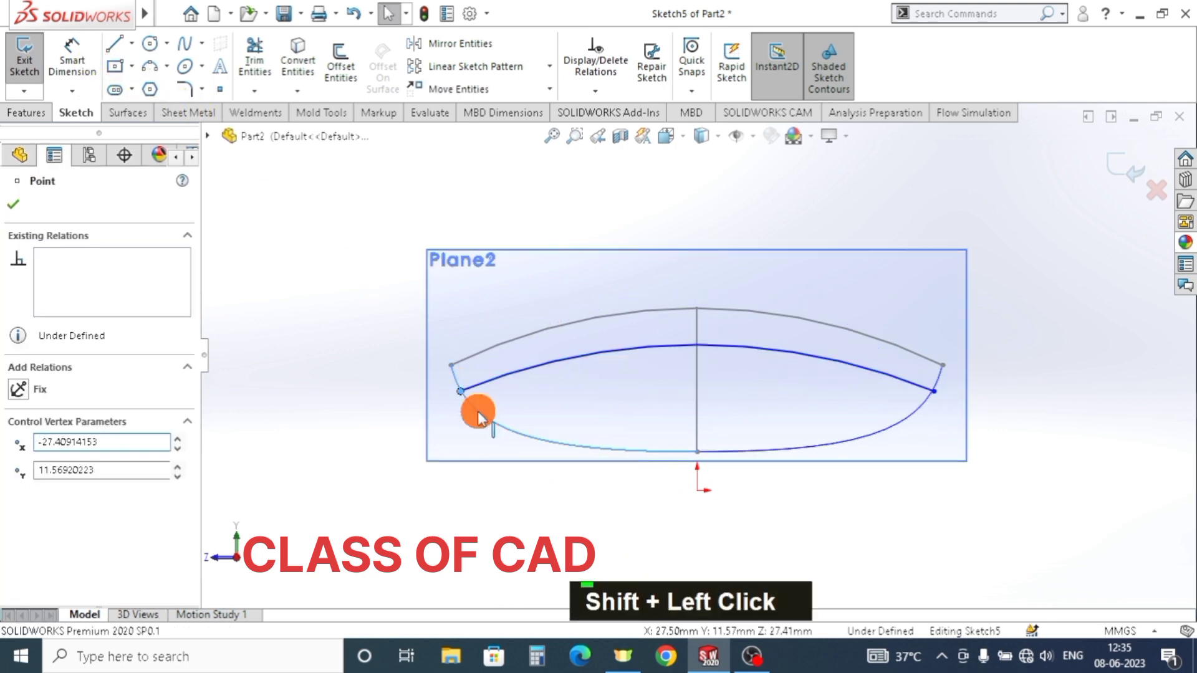
click(21, 487)
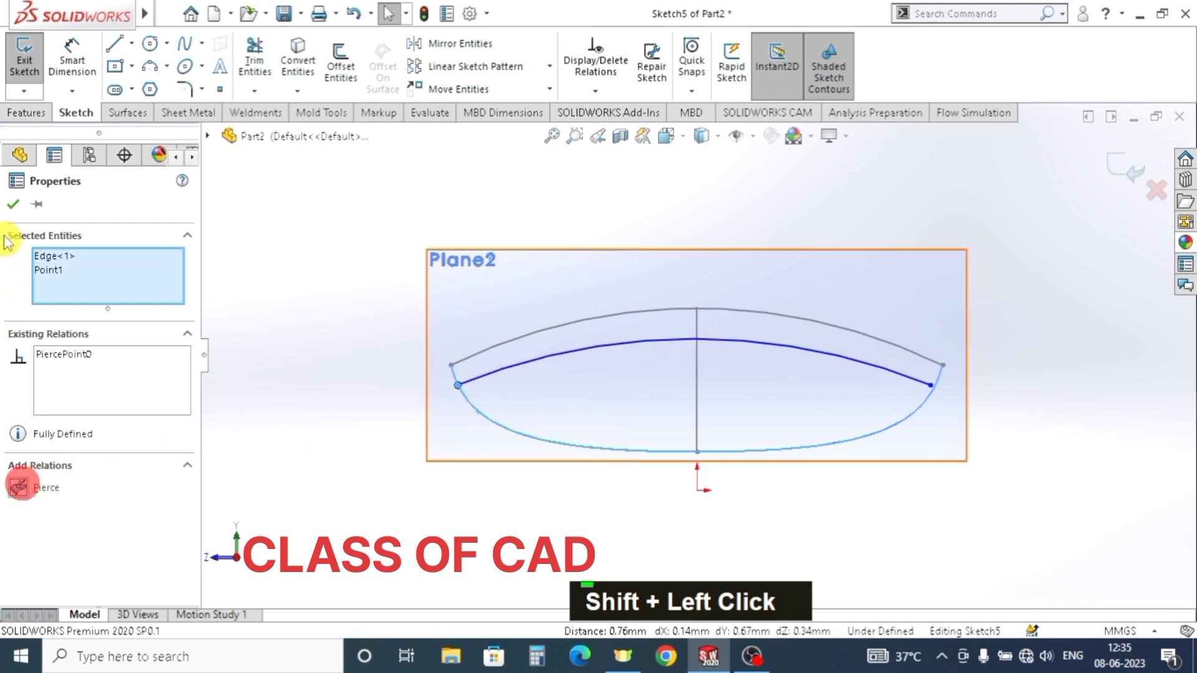
click(13, 203)
- Add a Pierce relation between the Plane1 arc's right endpoint and the projected curve
click(928, 399)
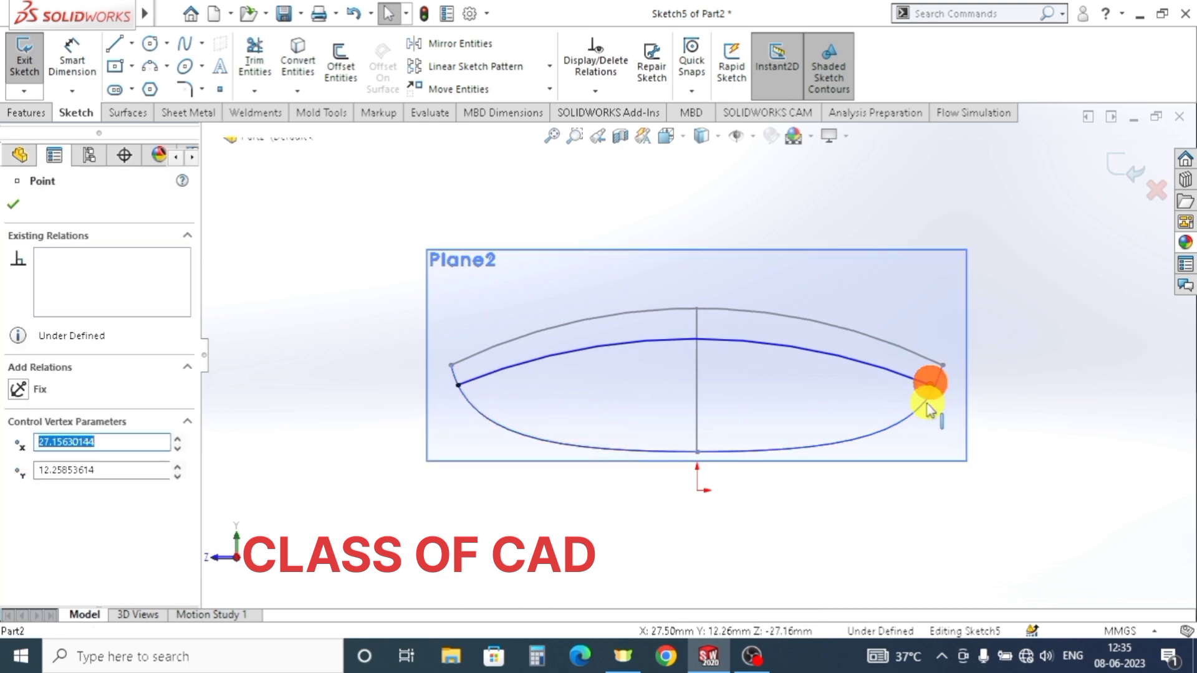
shift+click(921, 400)
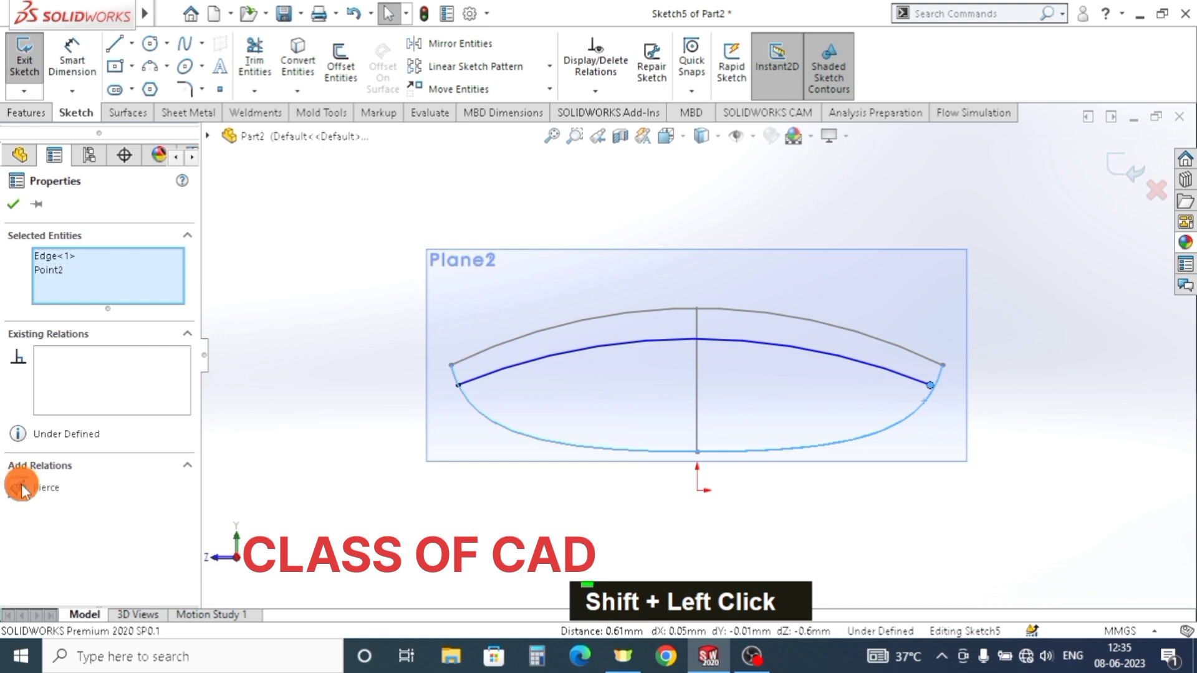
click(20, 488)
click(13, 205)
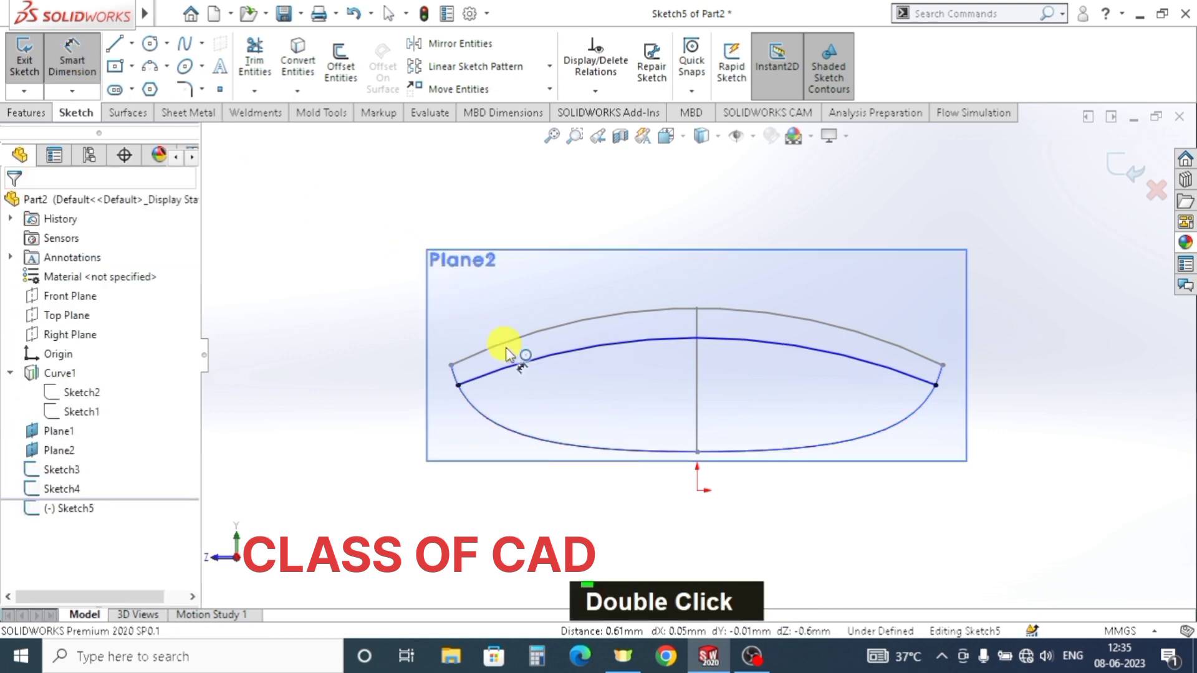
- Dimension the Plane1 arc's radius as 65 mm and exit the sketch
click(525, 203)
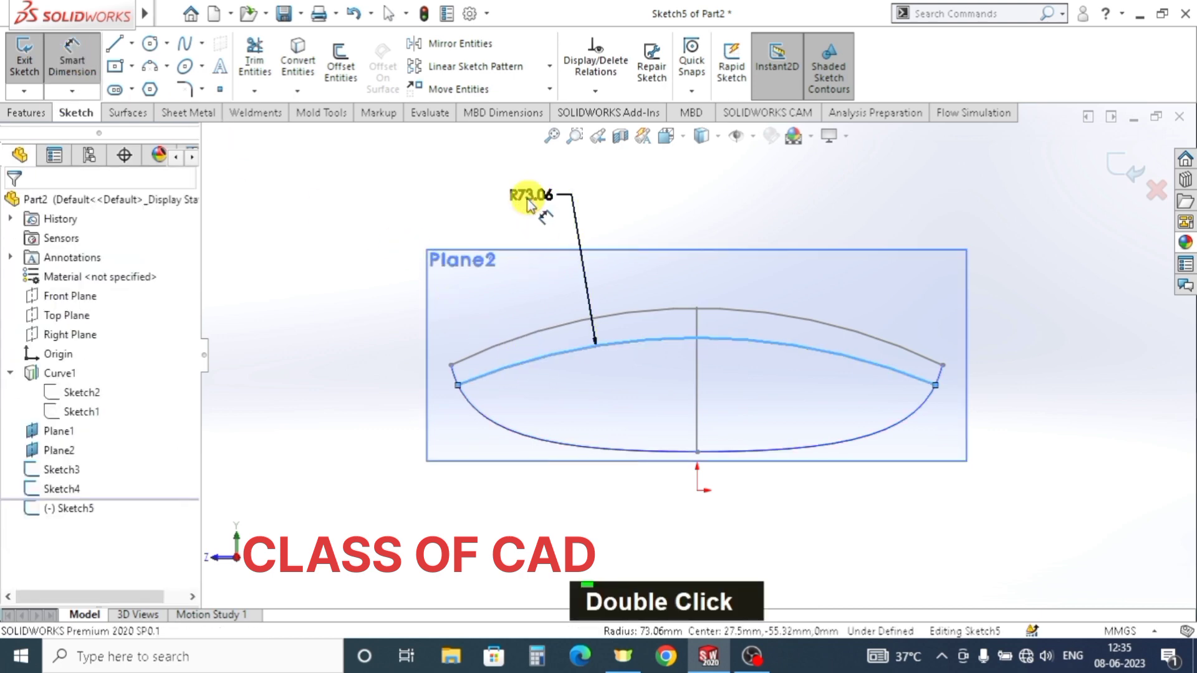
double_click(526, 203)
text(65)
key(Return)
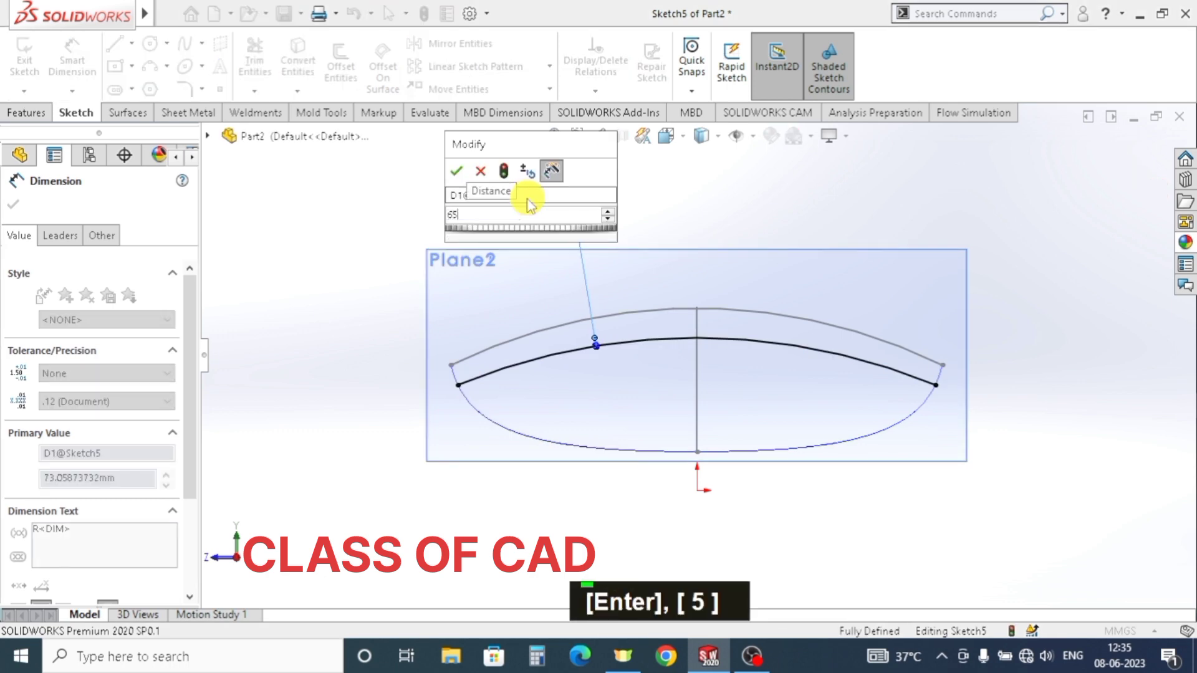
key(Escape)
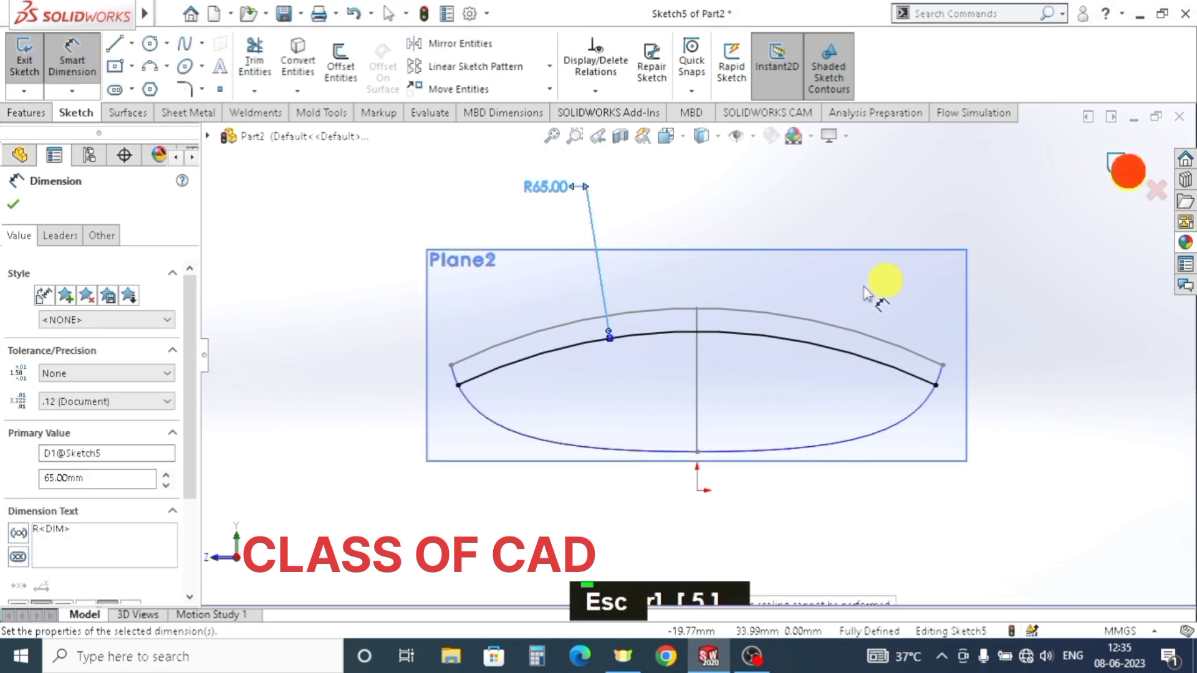
middle_click(591, 375)
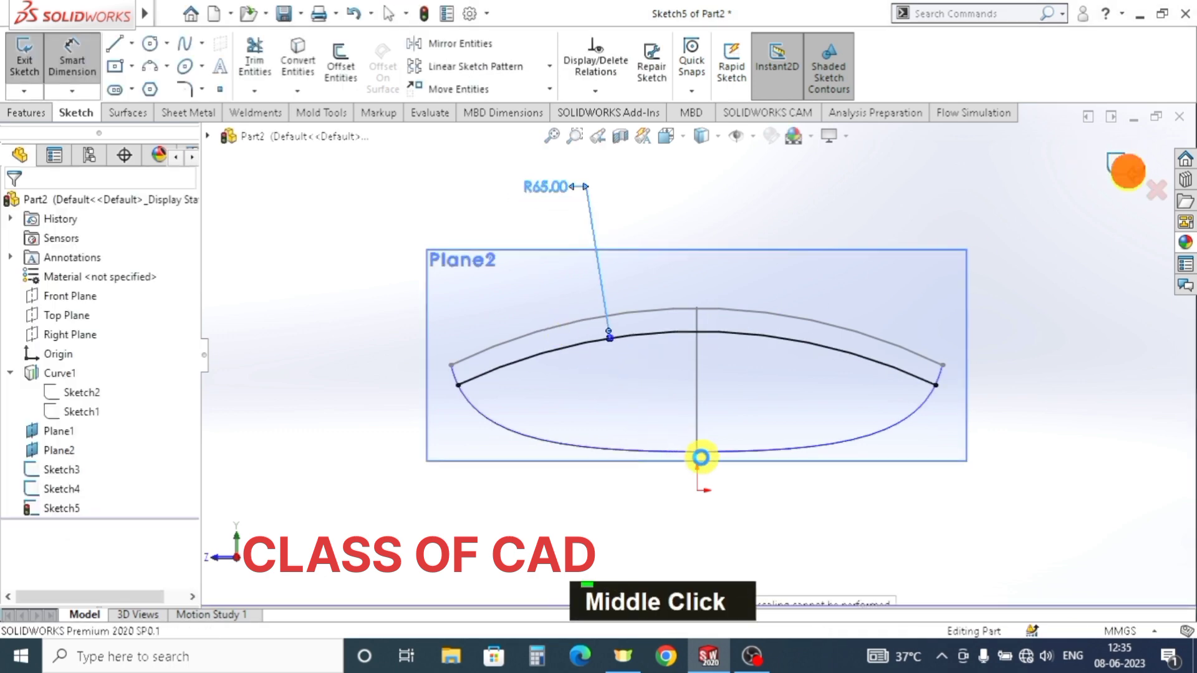
mouse_move(700, 458)
middle_down()
mouse_move(716, 473)
mouse_move(695, 467)
middle_up()
key(Escape)
- Start a sketch on Plane2 and draw a three-point arc bulging upward between the two sides of the projected curve
mouse_move(474, 317)
middle_down()
mouse_move(542, 297)
mouse_move(535, 269)
middle_up()
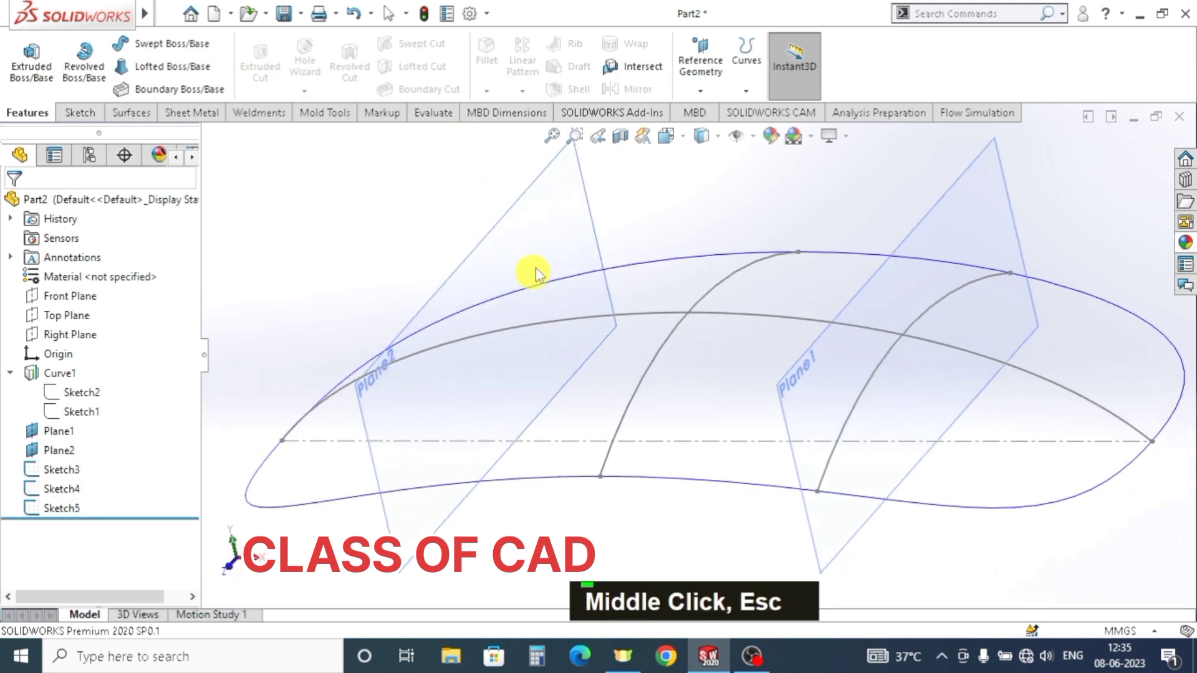
click(518, 203)
click(593, 154)
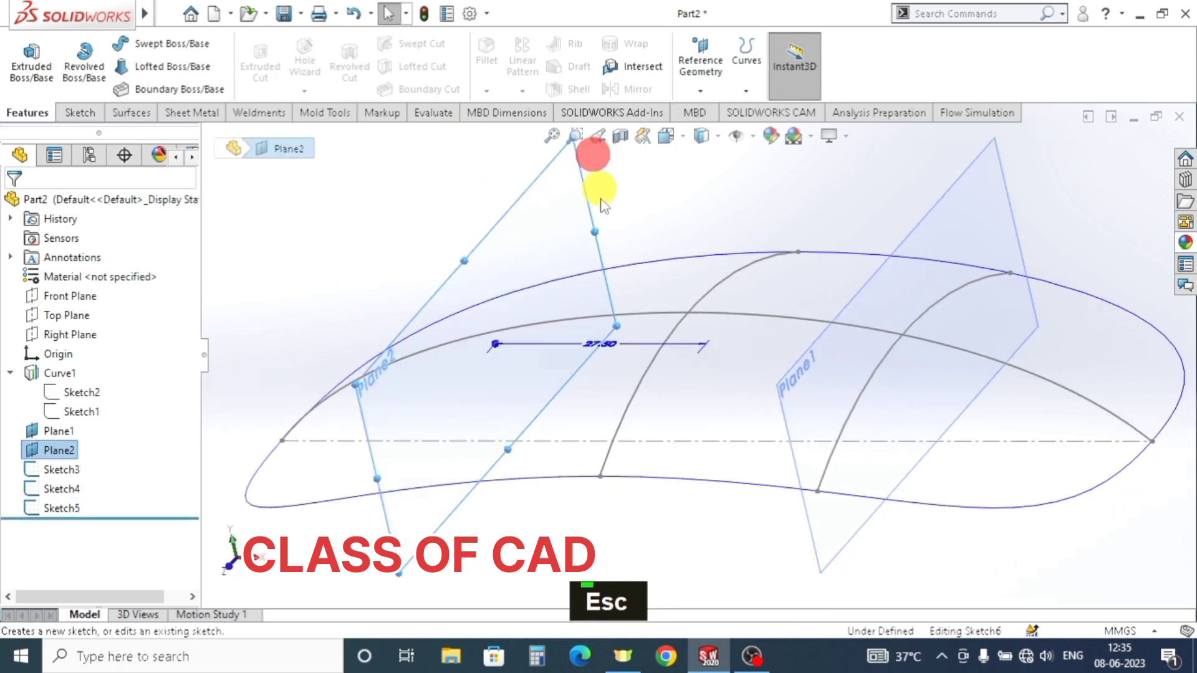
key(space)
click(872, 377)
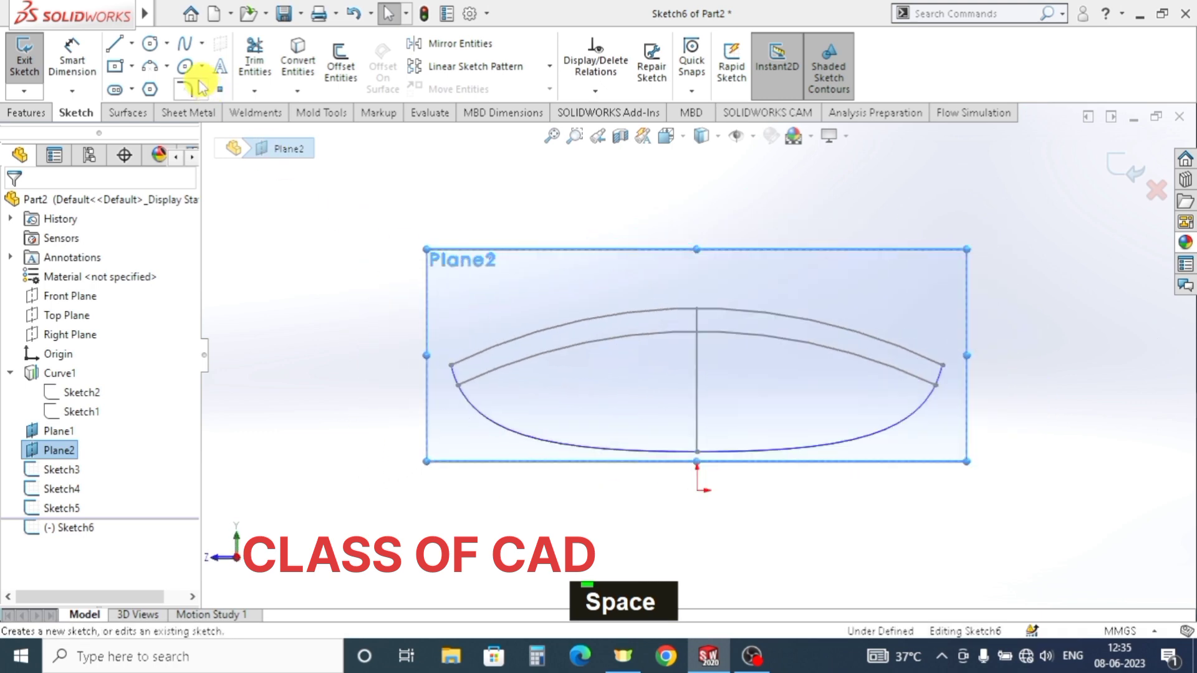
click(150, 66)
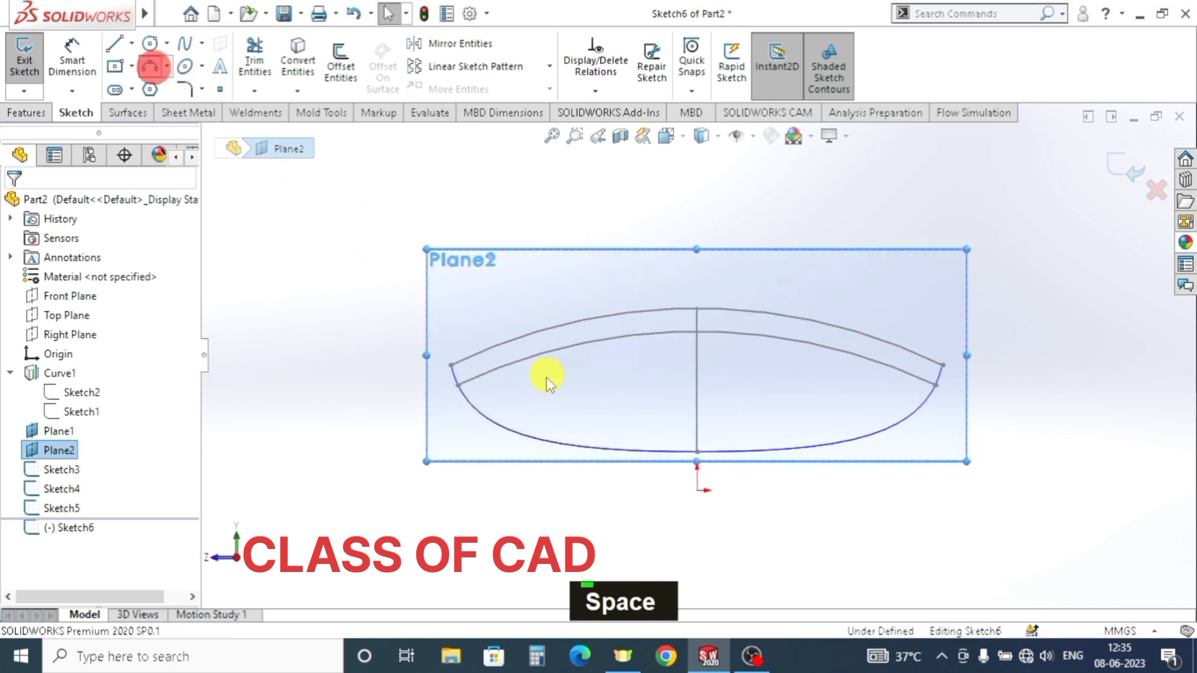
click(466, 395)
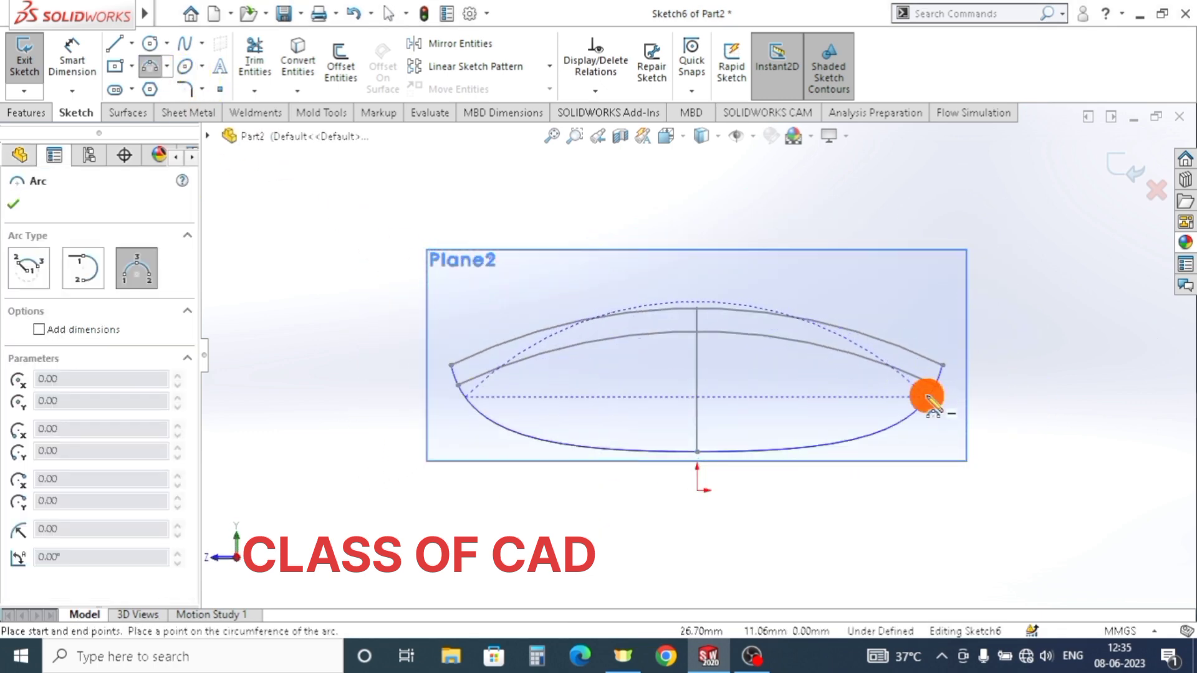
click(753, 353)
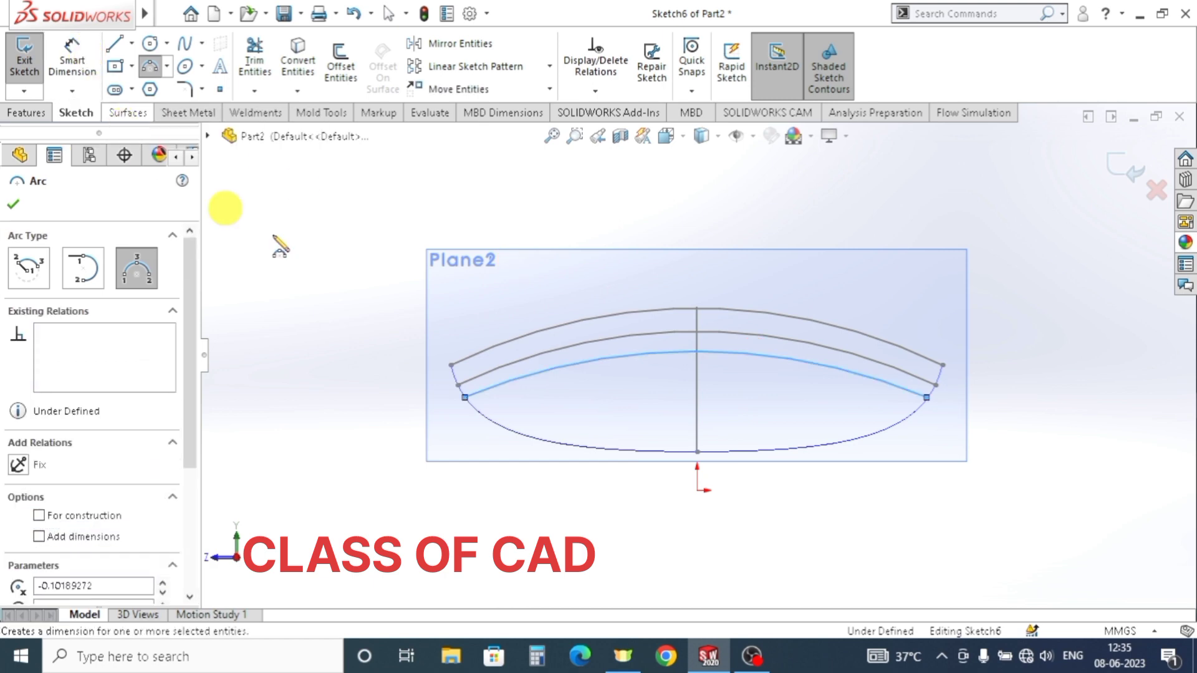
key(Escape)
- Add a Pierce relation between the Plane2 arc's left endpoint and the projected curve
click(474, 410)
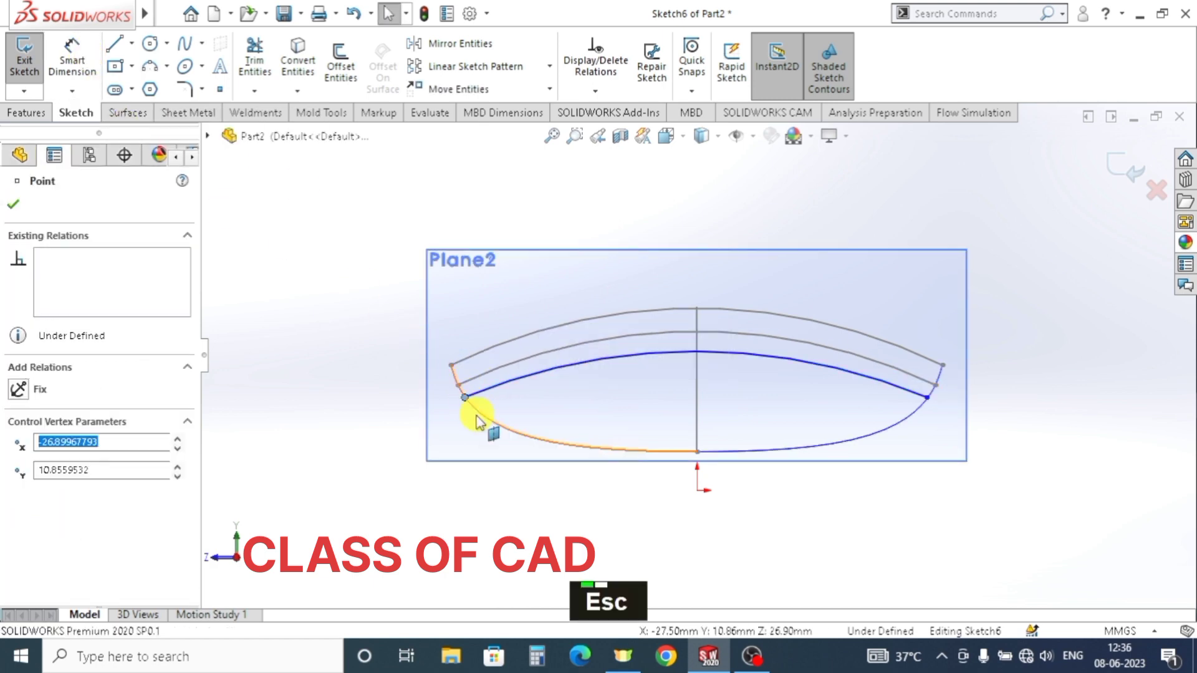
shift+click(469, 400)
click(25, 487)
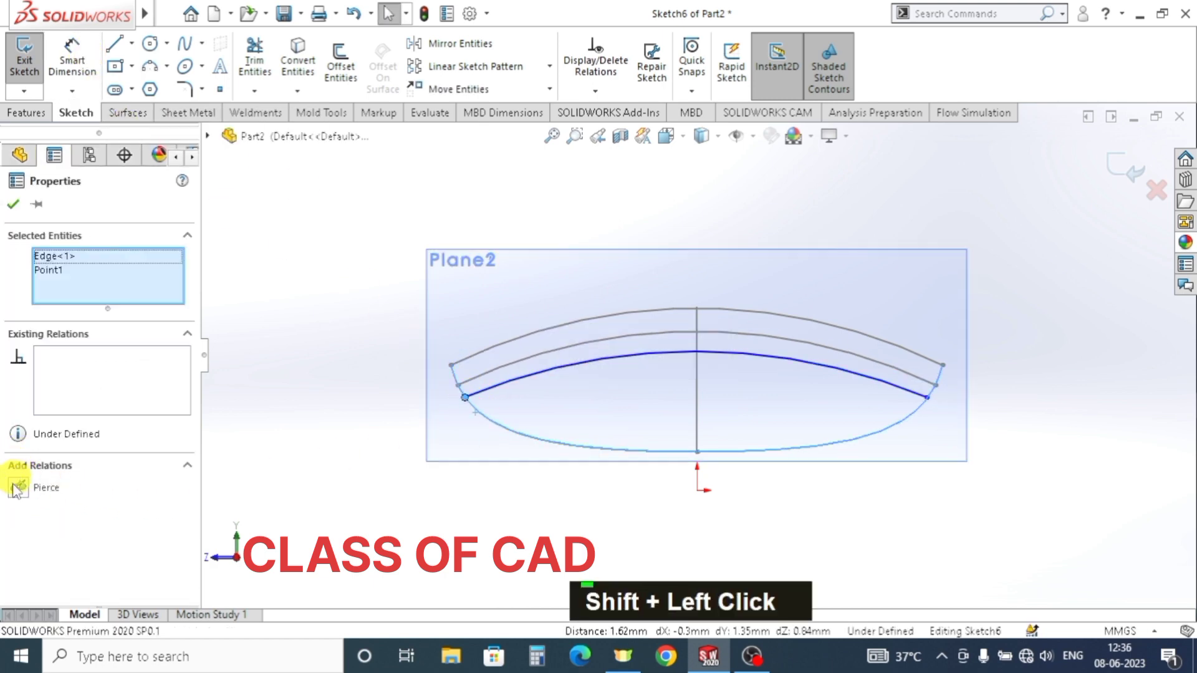
click(14, 204)
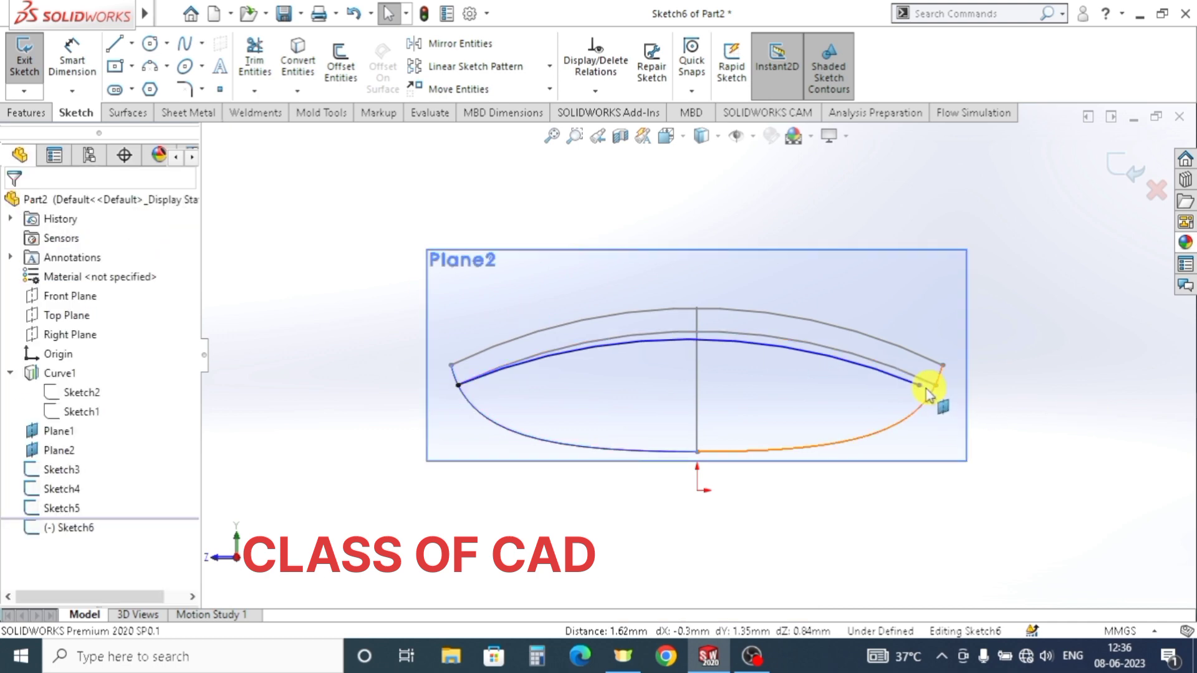
- Add a Pierce relation between the Plane2 arc's right endpoint and the projected curve
click(920, 384)
shift+click(923, 401)
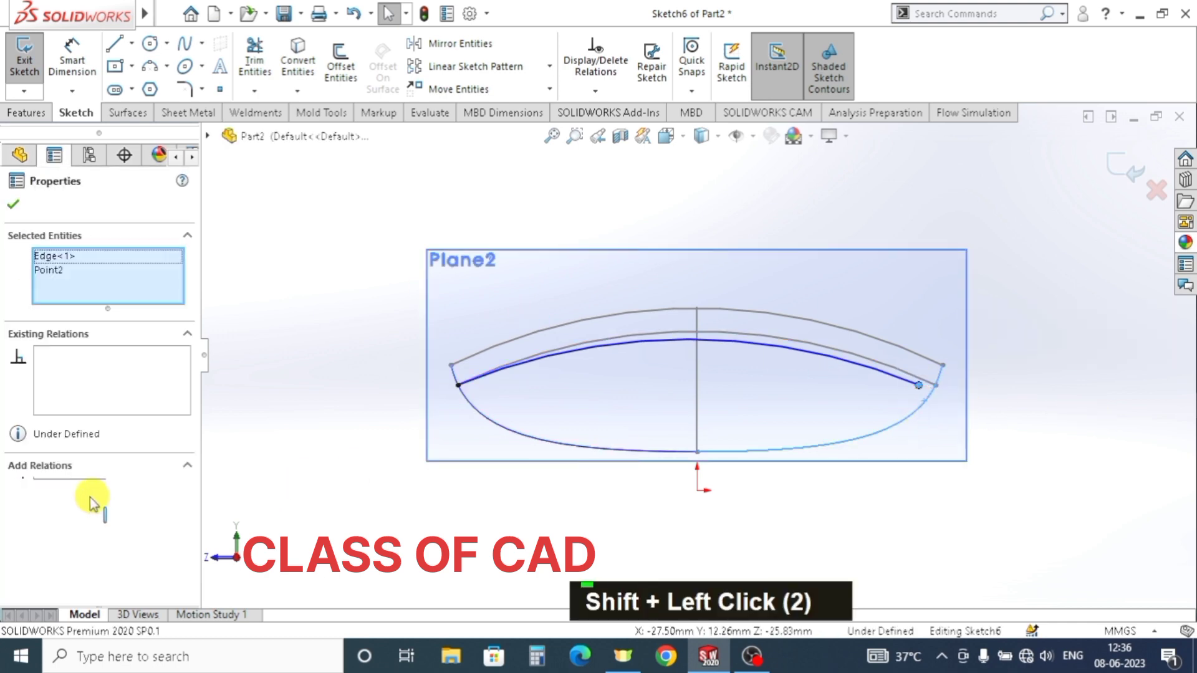
click(22, 486)
click(13, 204)
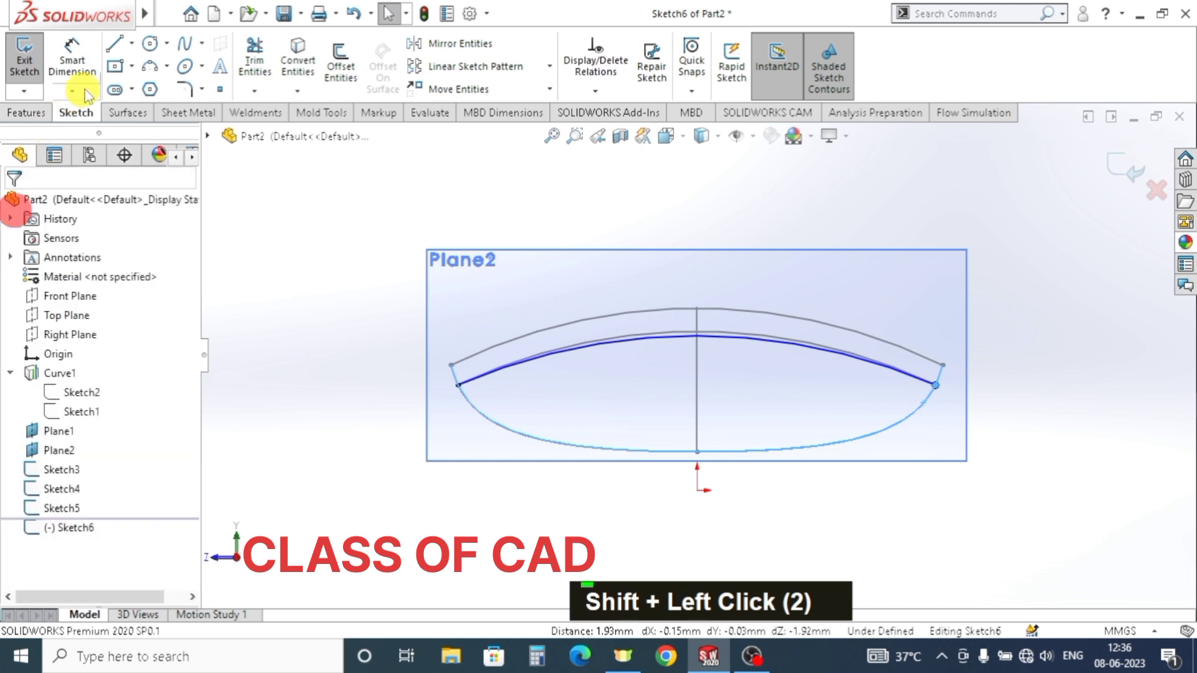
- Dimension the Plane2 arc's radius to match the arc on Plane1 and exit the sketch
click(78, 90)
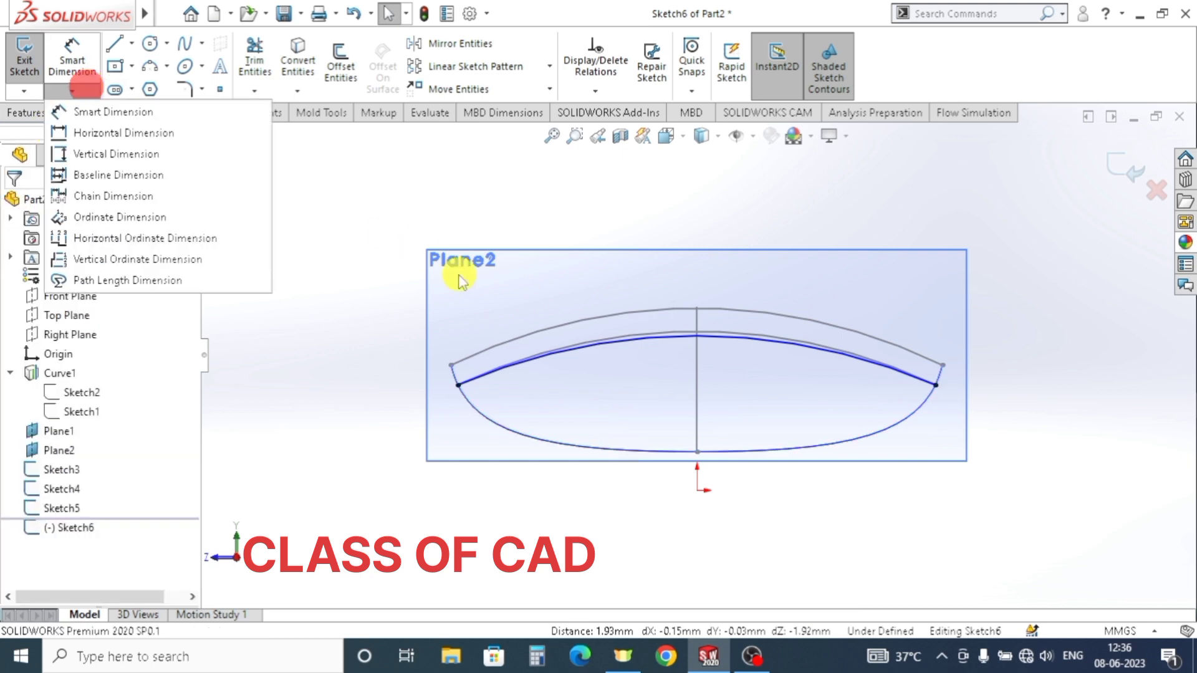
click(66, 58)
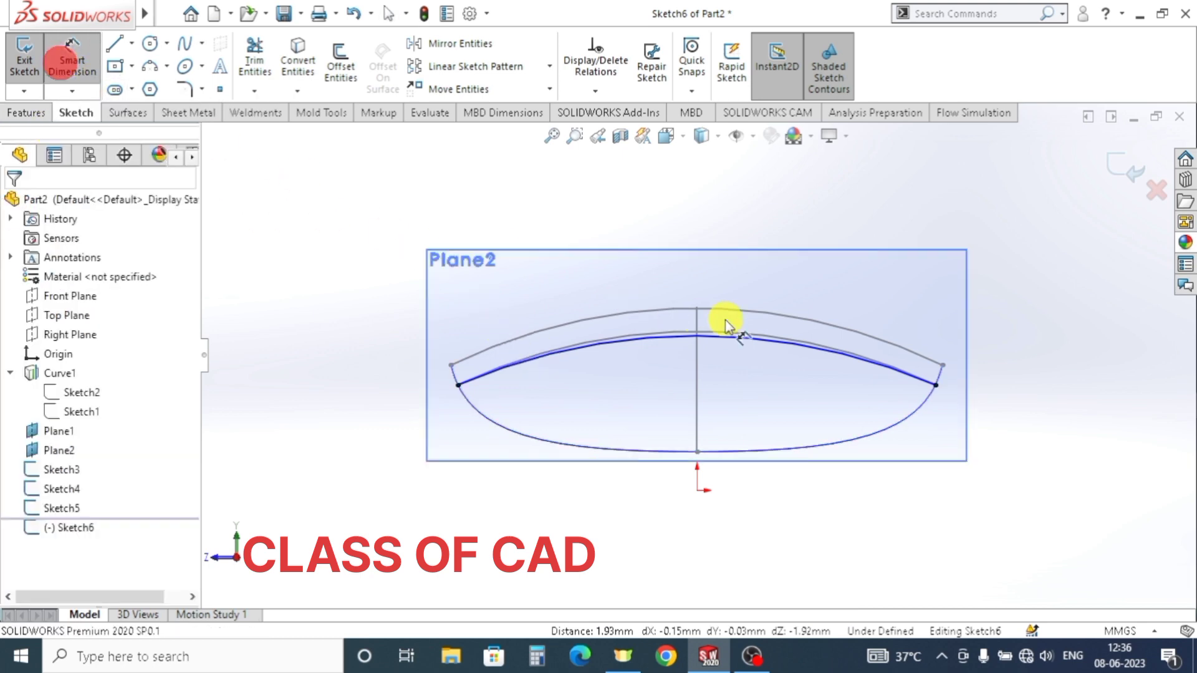
click(607, 245)
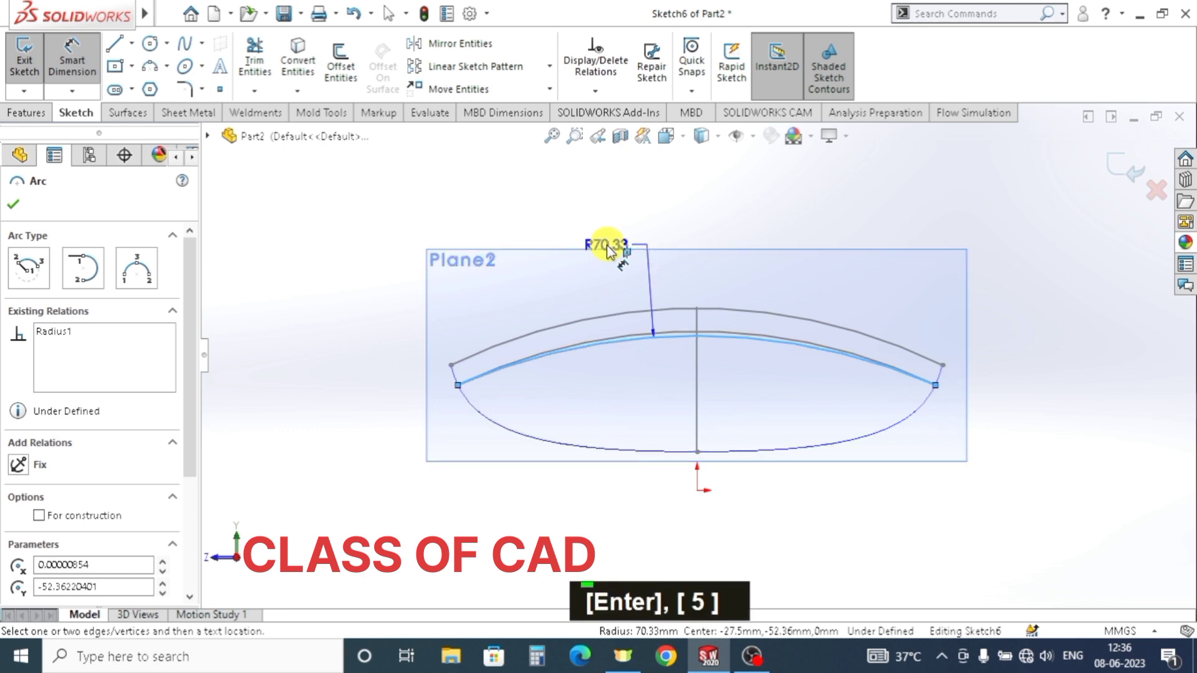
click(931, 171)
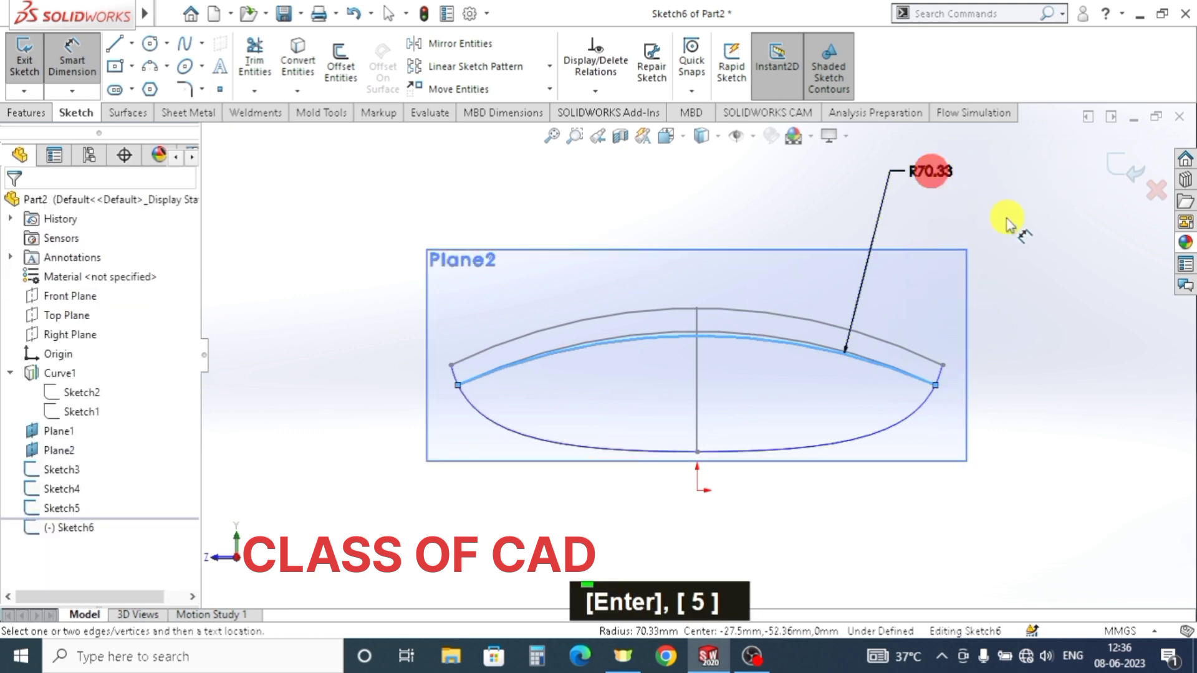
key(Return)
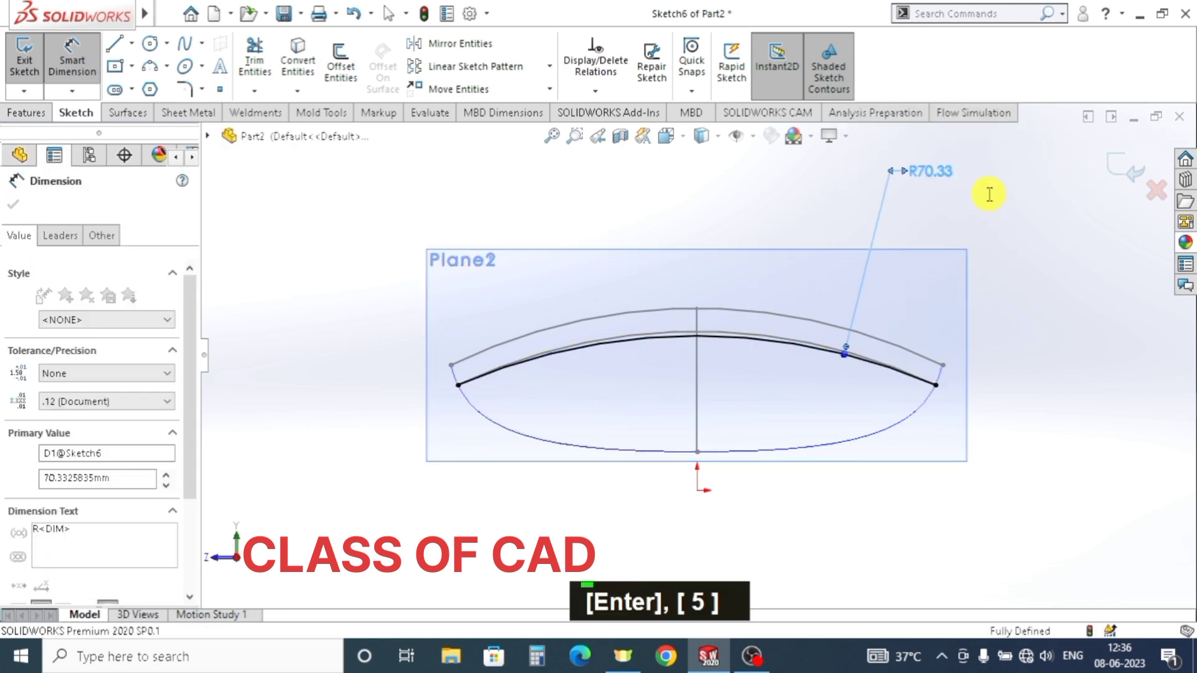
click(975, 300)
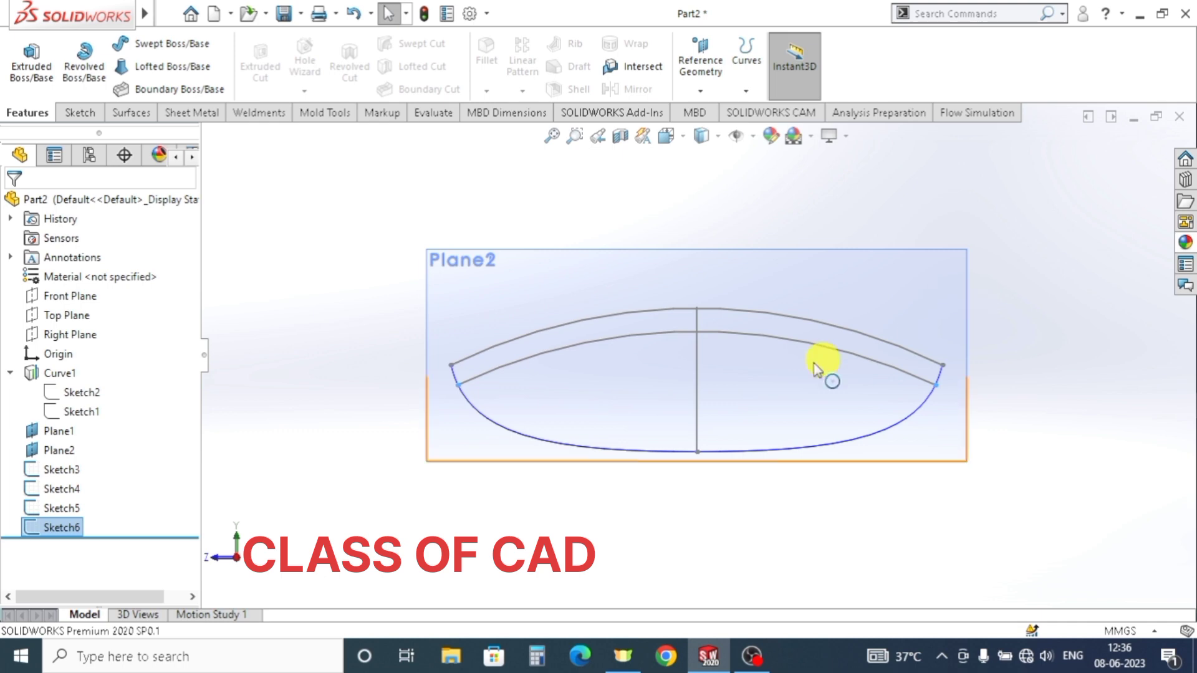
- Hide the offset planes Plane2 and Plane1 so only the curves and profiles are displayed
mouse_move(828, 374)
middle_down()
mouse_move(775, 428)
mouse_move(791, 459)
middle_up()
key(Escape)
click(546, 197)
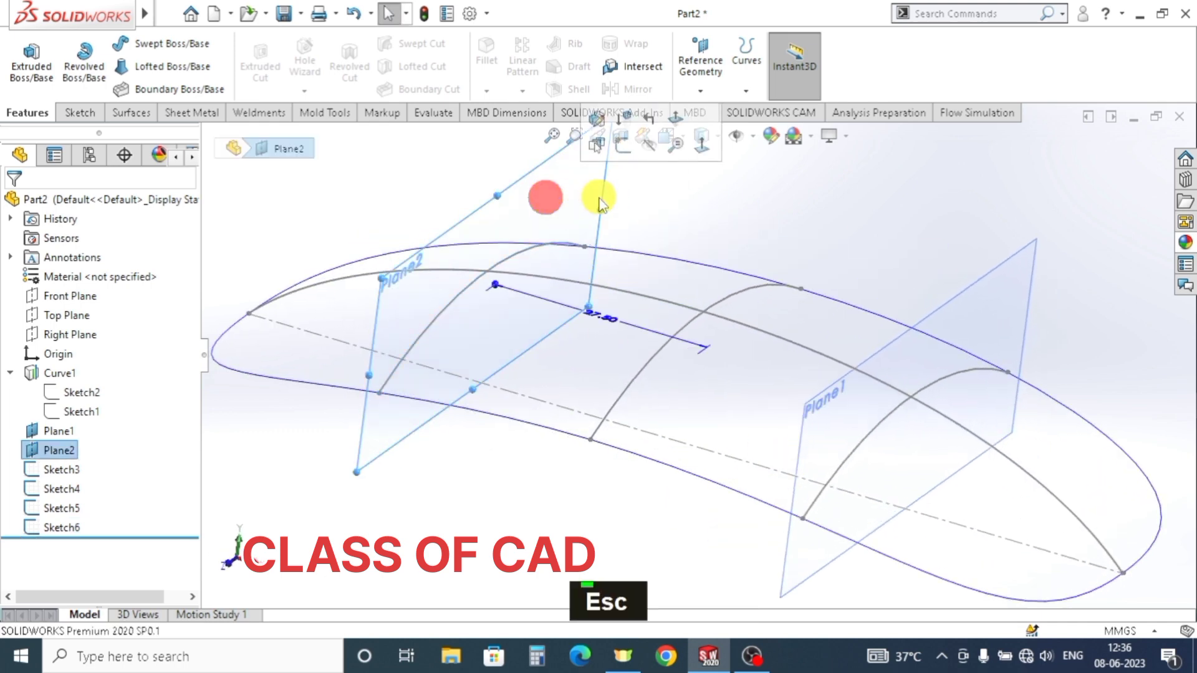
click(655, 144)
click(1009, 297)
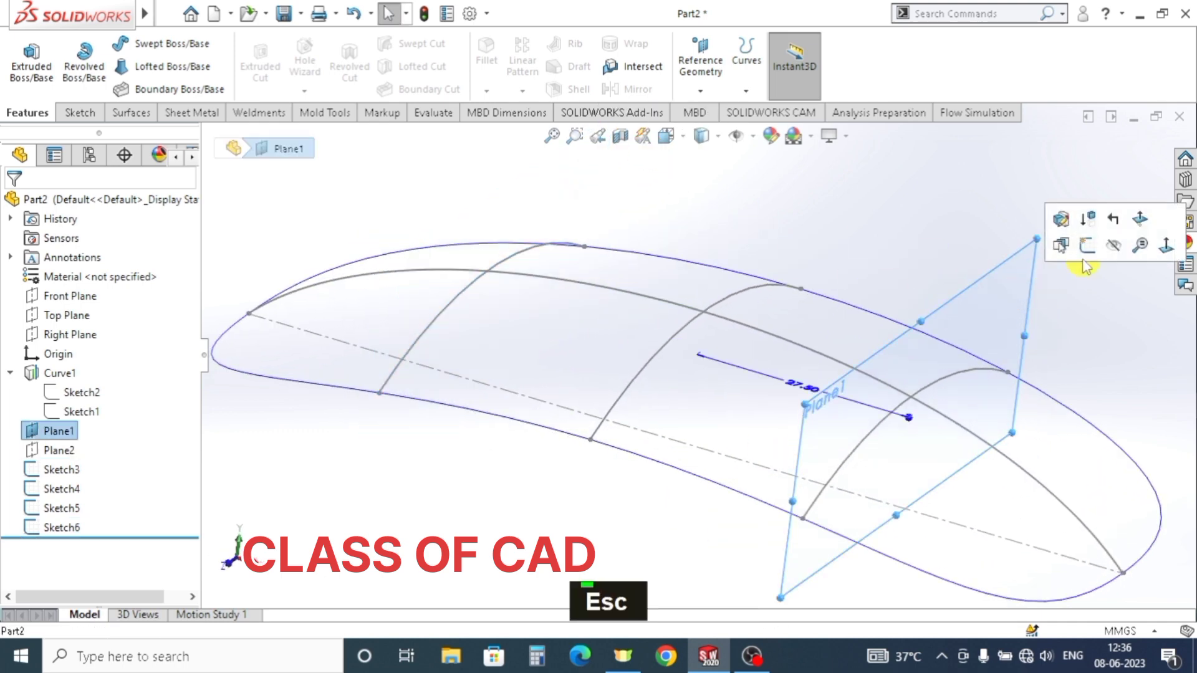
click(1113, 248)
middle_click(880, 402)
middle_drag(880, 402, 859, 430)
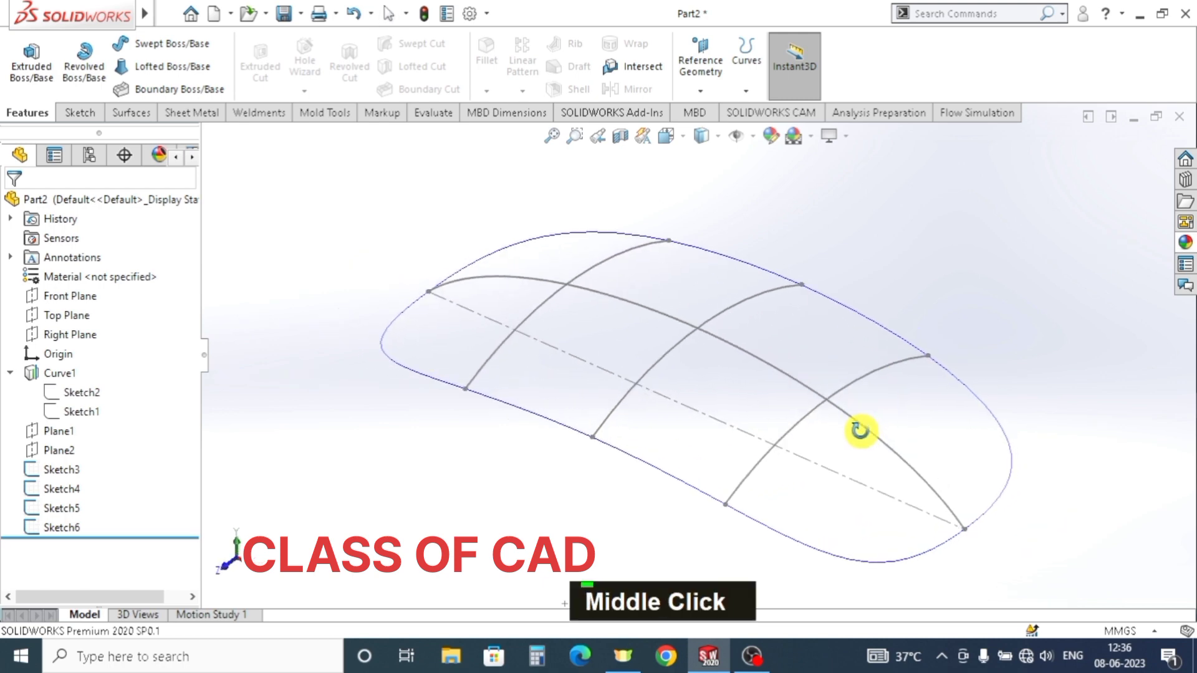
key(Escape)
- Start a Filled Surface with the closed projected curve as its patch boundary, keeping Contact edge settings
click(143, 118)
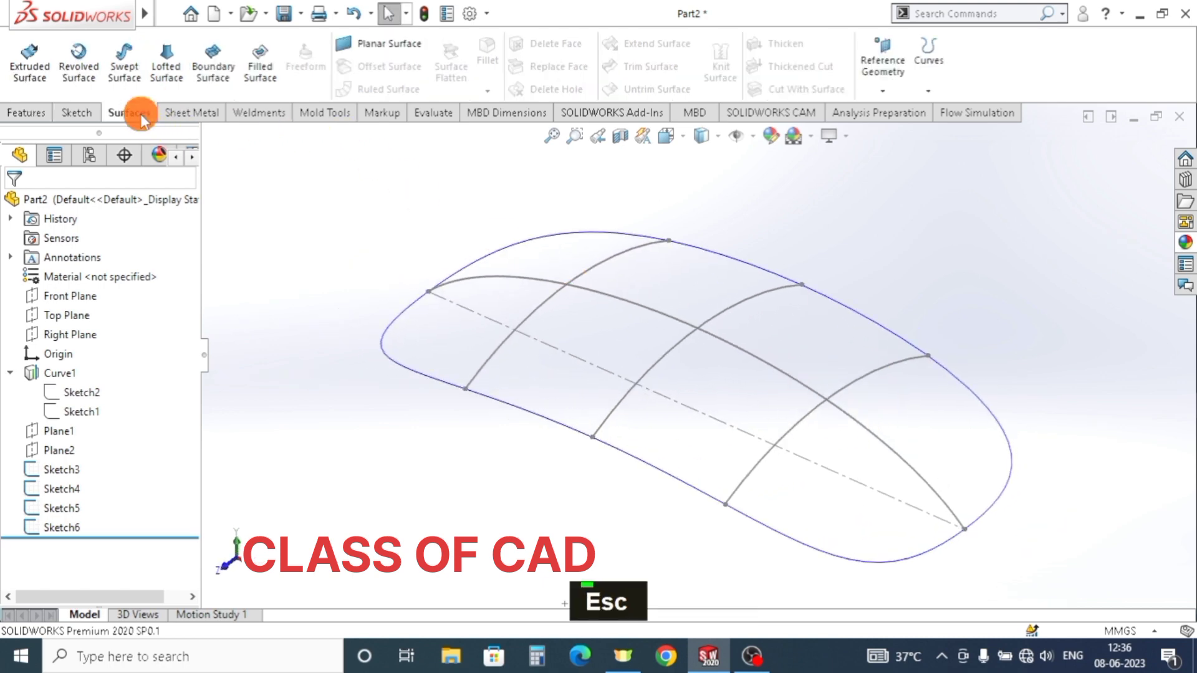
click(259, 65)
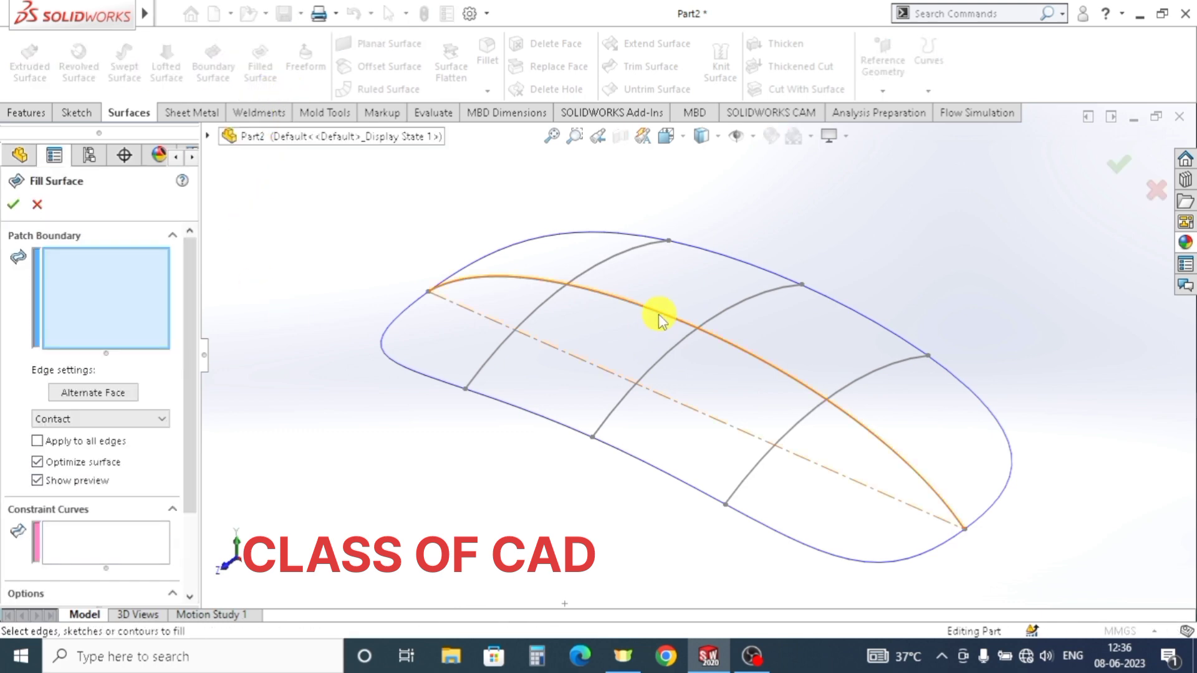
mouse_move(631, 399)
middle_down()
mouse_move(641, 331)
mouse_move(623, 384)
middle_up()
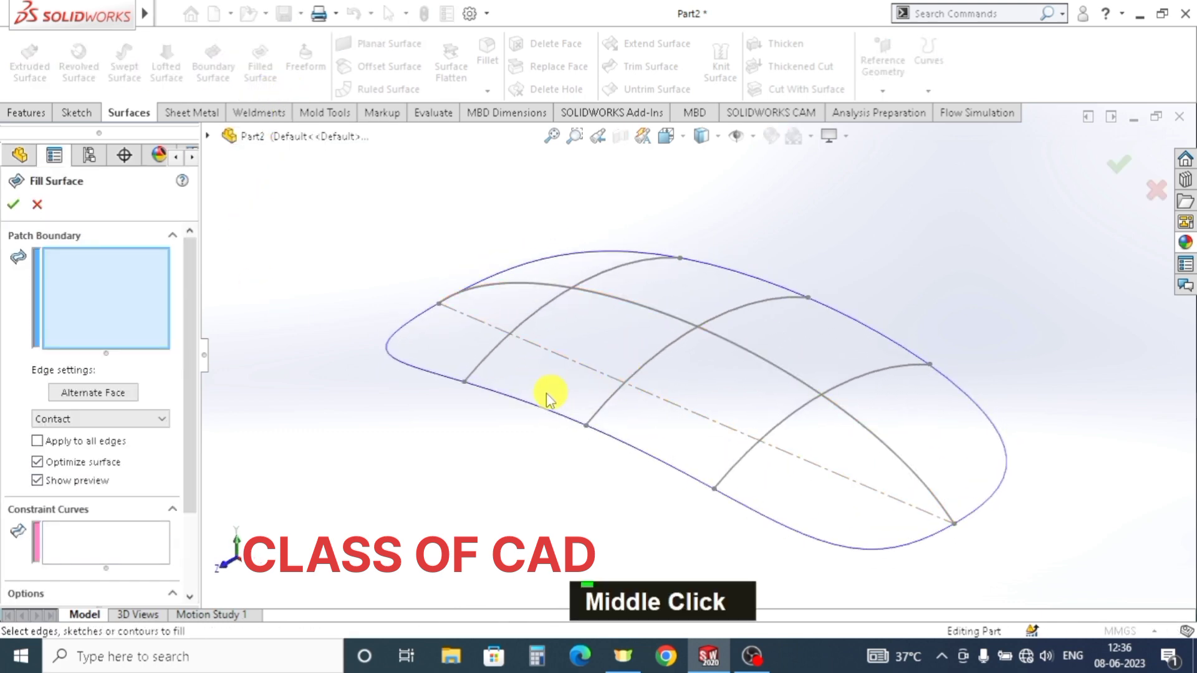
click(516, 404)
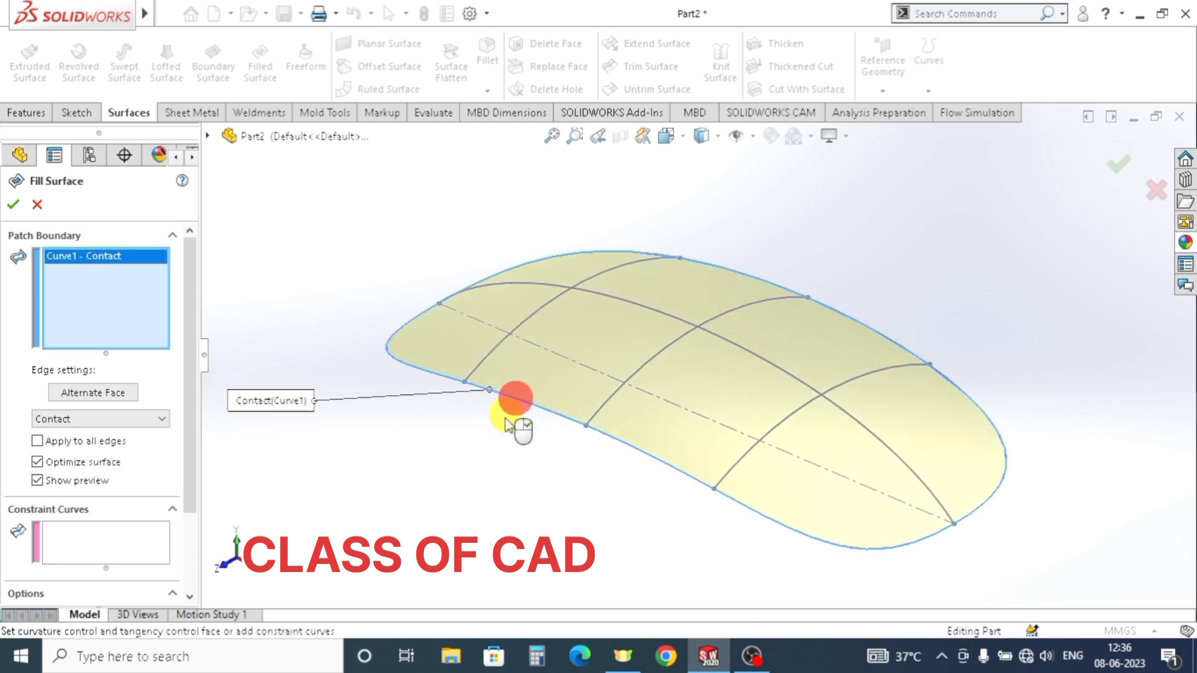
- Add the guide spline and the three arc profiles as constraint curves and create the filled surface
click(89, 547)
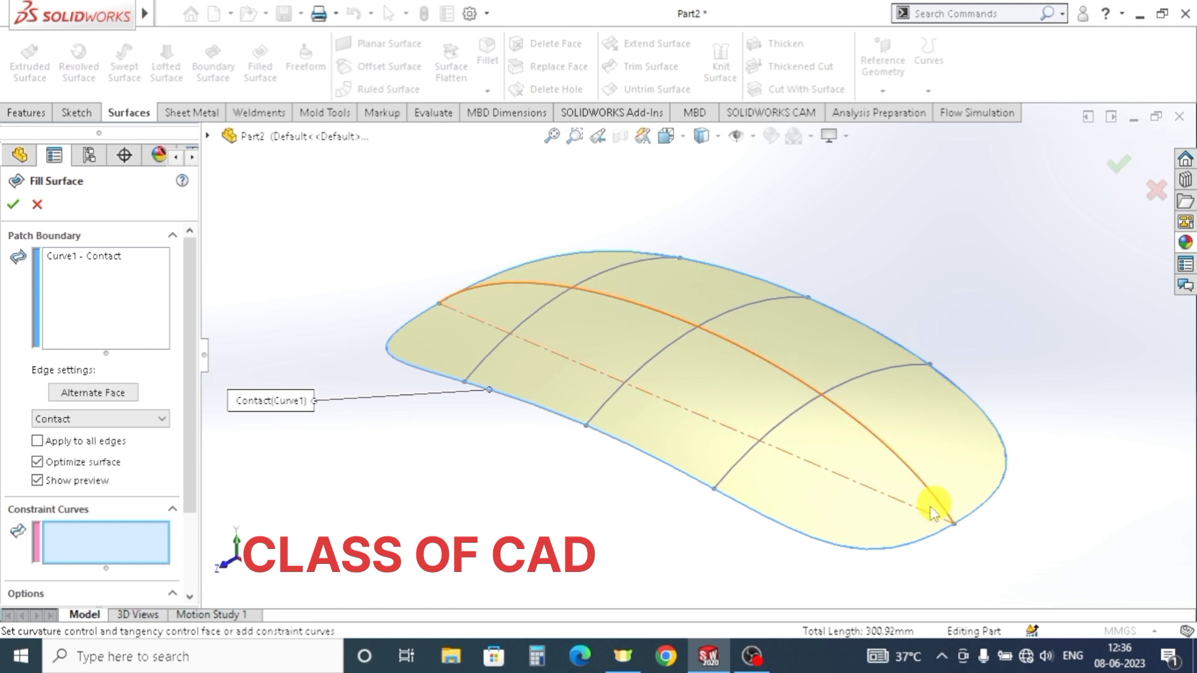
click(536, 289)
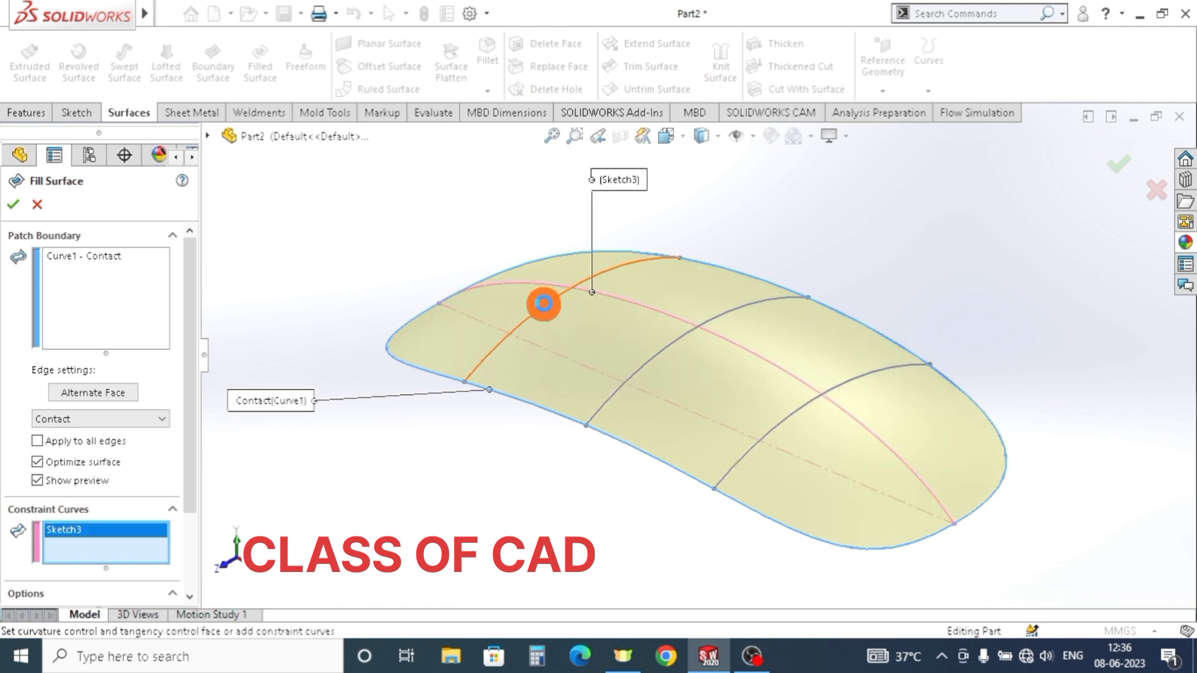
click(544, 304)
click(660, 355)
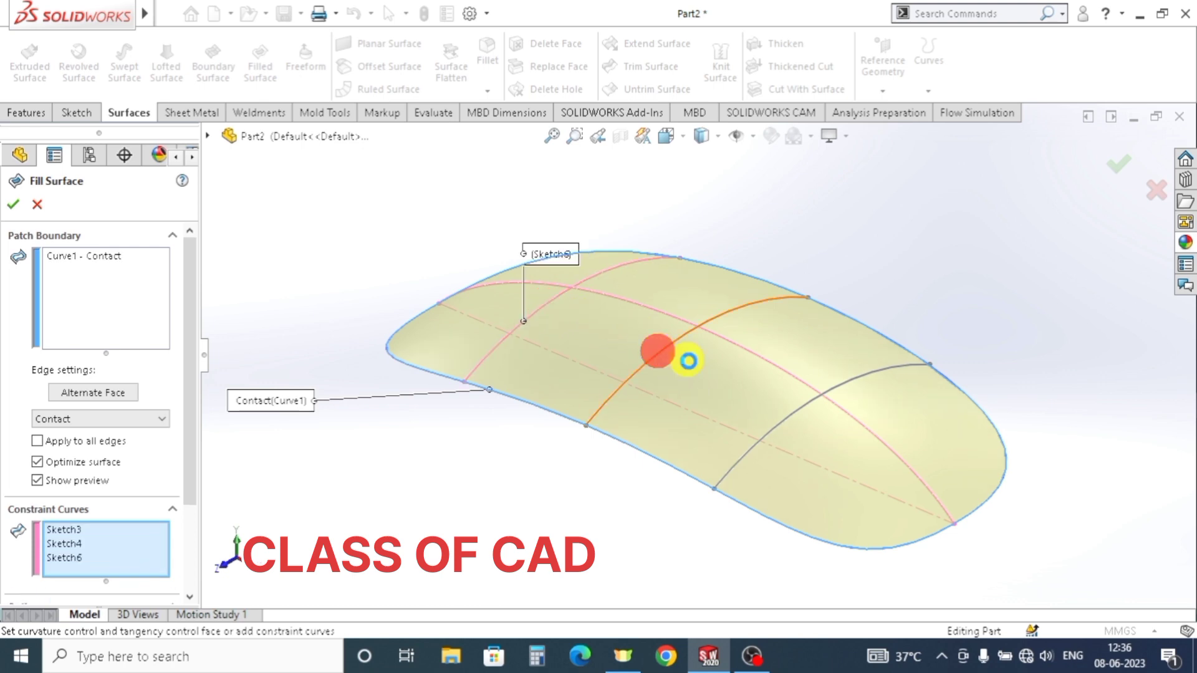
click(779, 425)
mouse_move(676, 436)
middle_down()
mouse_move(722, 324)
mouse_move(470, 374)
middle_up()
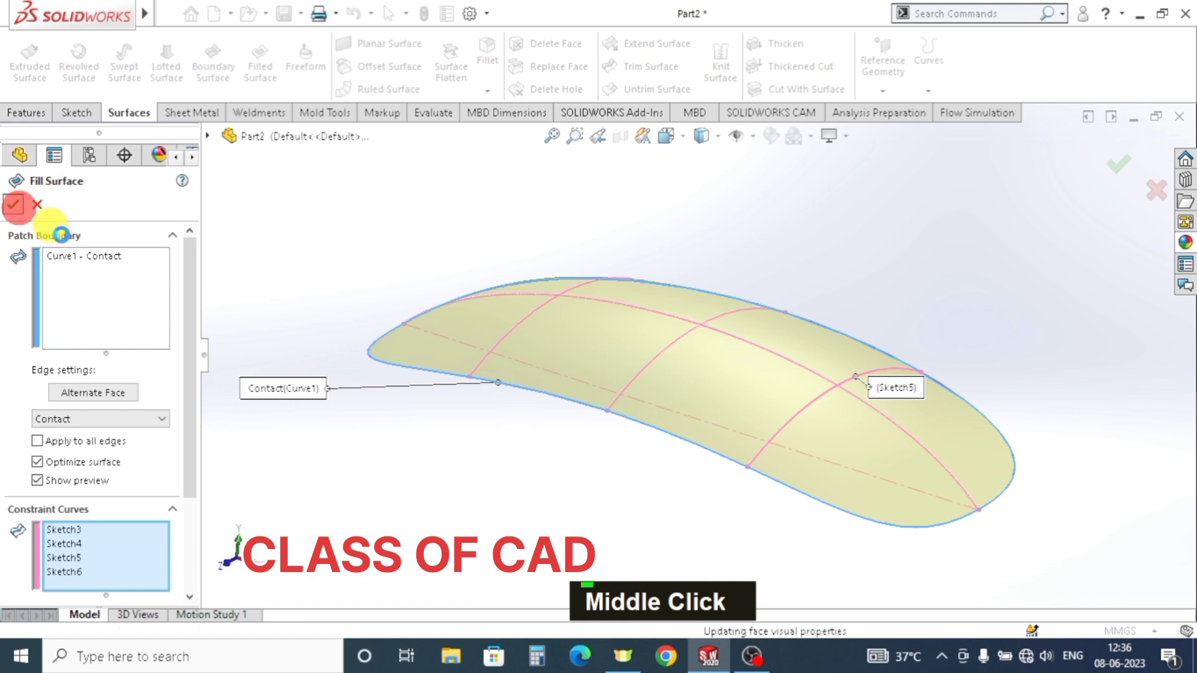
right_click(491, 471)
scroll(491, 471, up, 1)
mouse_move(609, 447)
middle_down()
mouse_move(674, 335)
mouse_move(665, 419)
mouse_move(612, 433)
mouse_move(574, 470)
mouse_move(616, 471)
mouse_move(636, 369)
mouse_move(628, 446)
mouse_move(588, 475)
mouse_move(649, 451)
mouse_move(617, 437)
middle_up()
key(Escape)
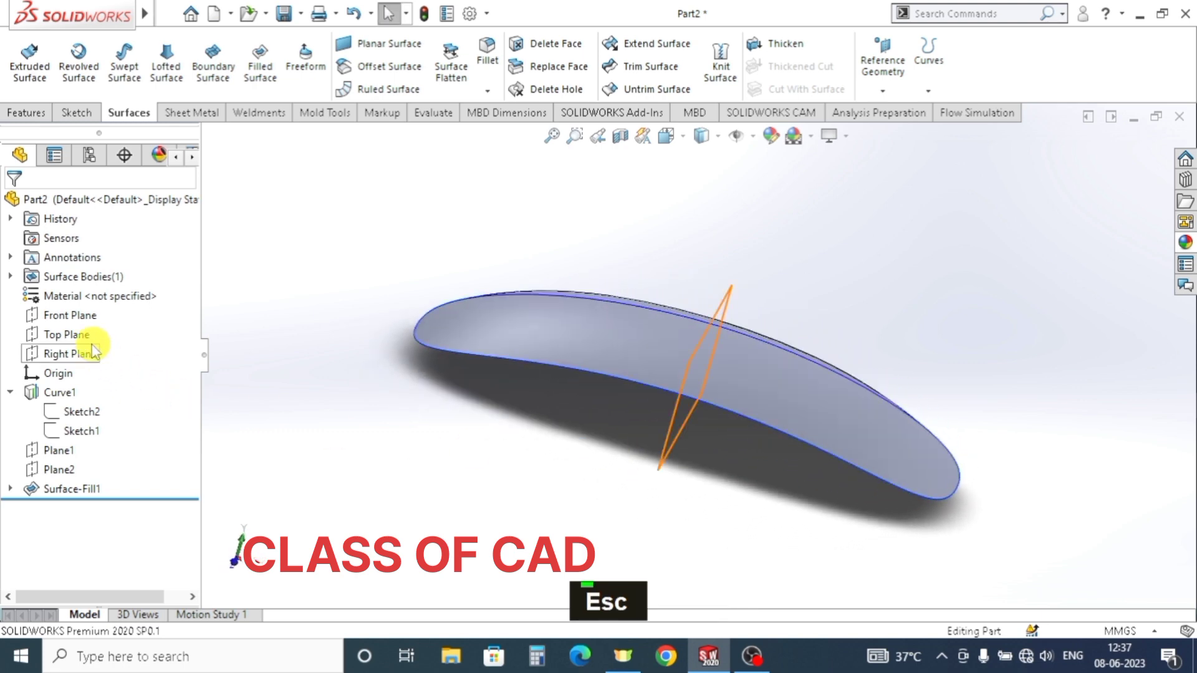
- Start a sketch on the Top Plane and draw a center rectangle at the origin, 75 mm wide and 80 mm high
click(78, 337)
click(164, 311)
key(space)
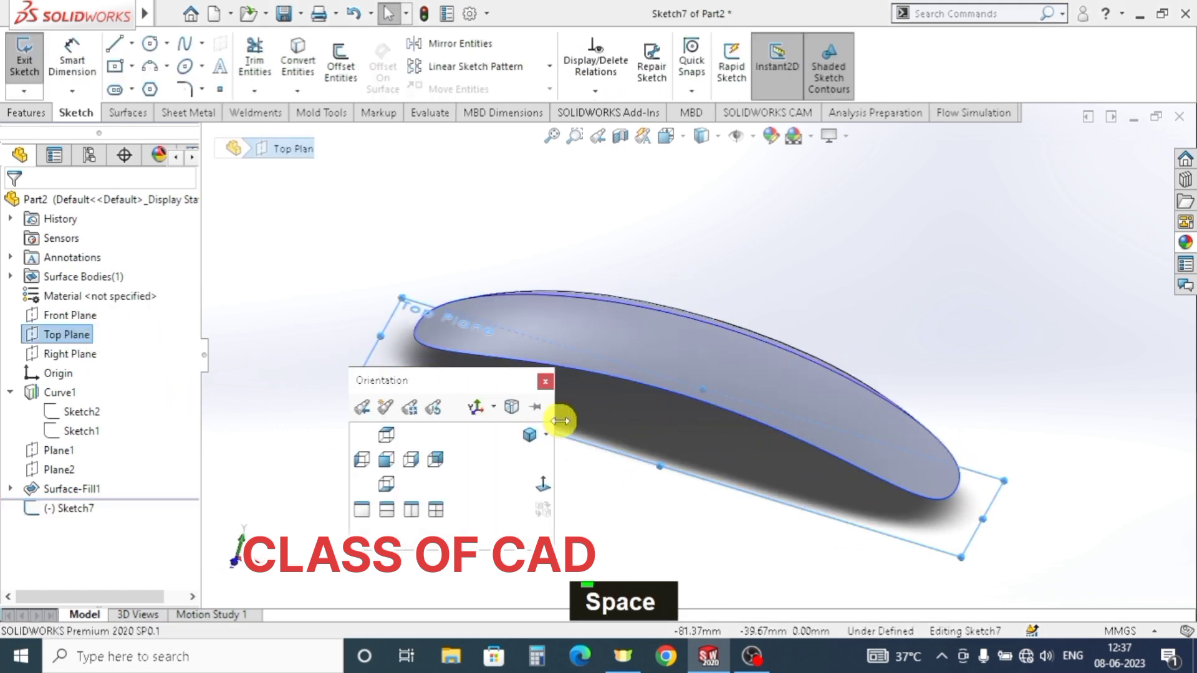
click(541, 491)
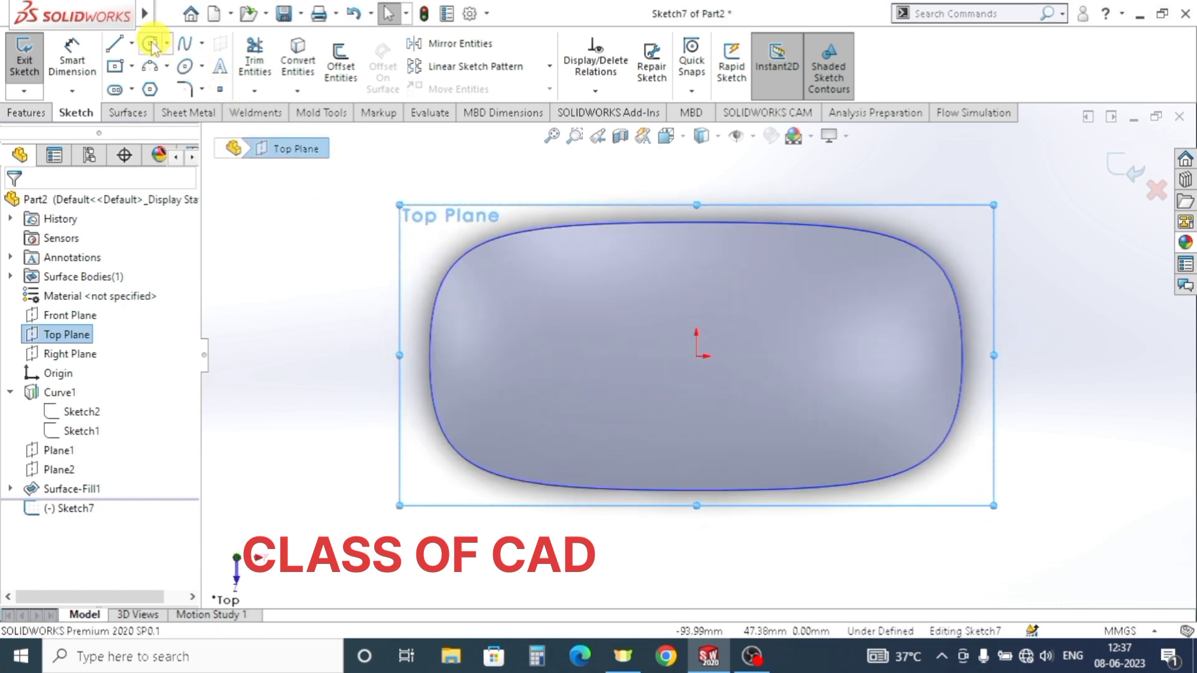
click(696, 356)
click(837, 447)
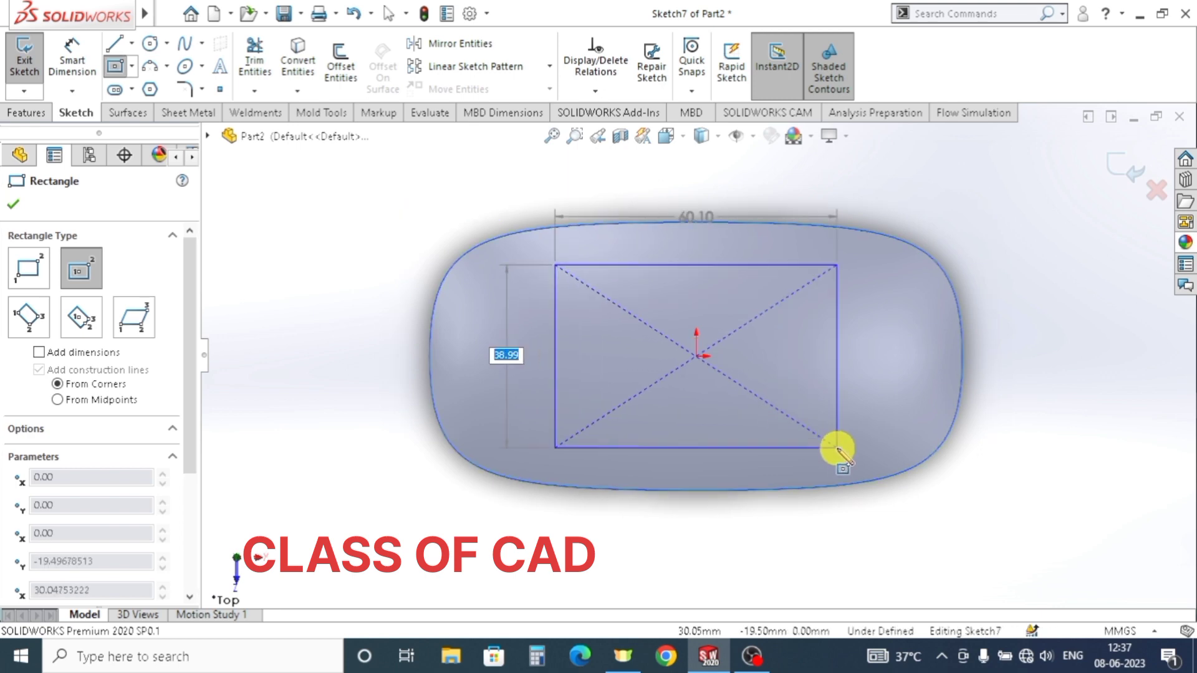
text(8)
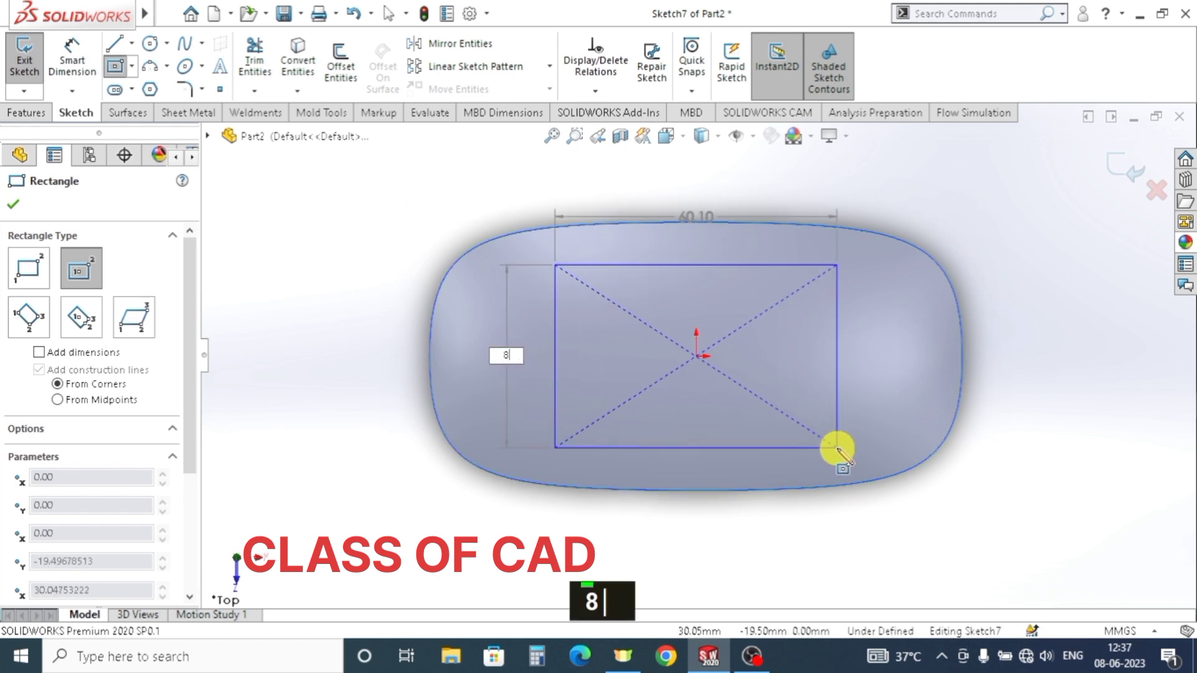
text(0)
key(Tab)
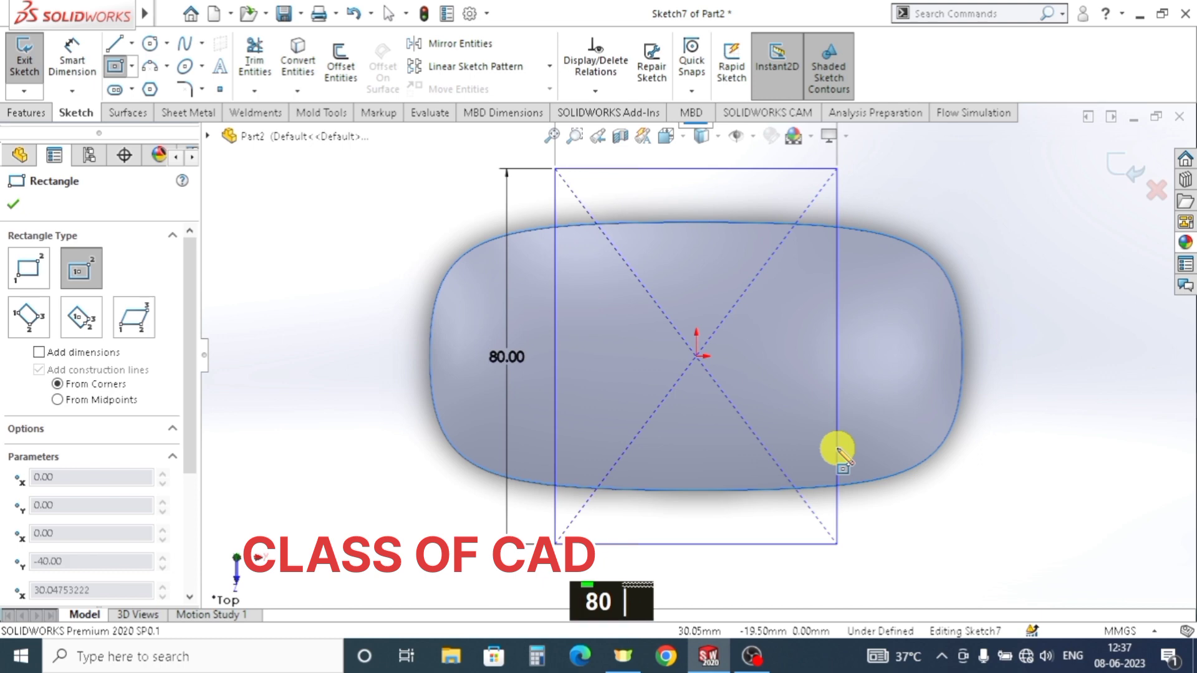
text(75)
key(Return)
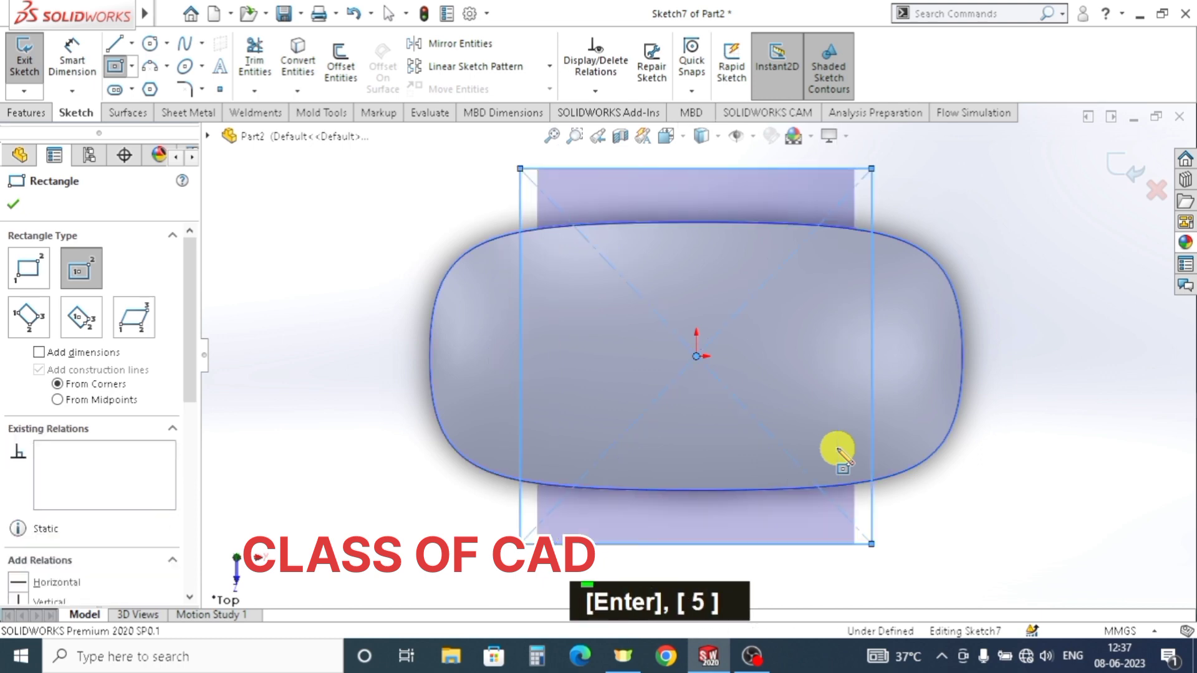
- Draw a second center rectangle at the origin, 120 mm wide and 13 mm high
click(696, 356)
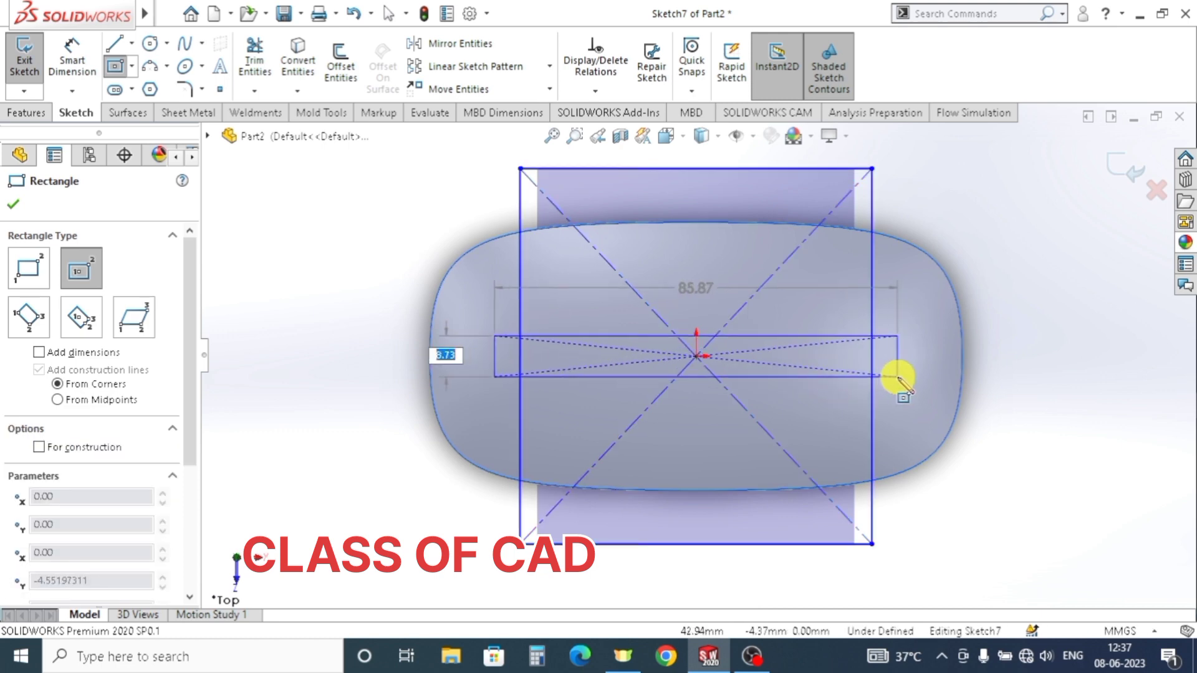
text(13)
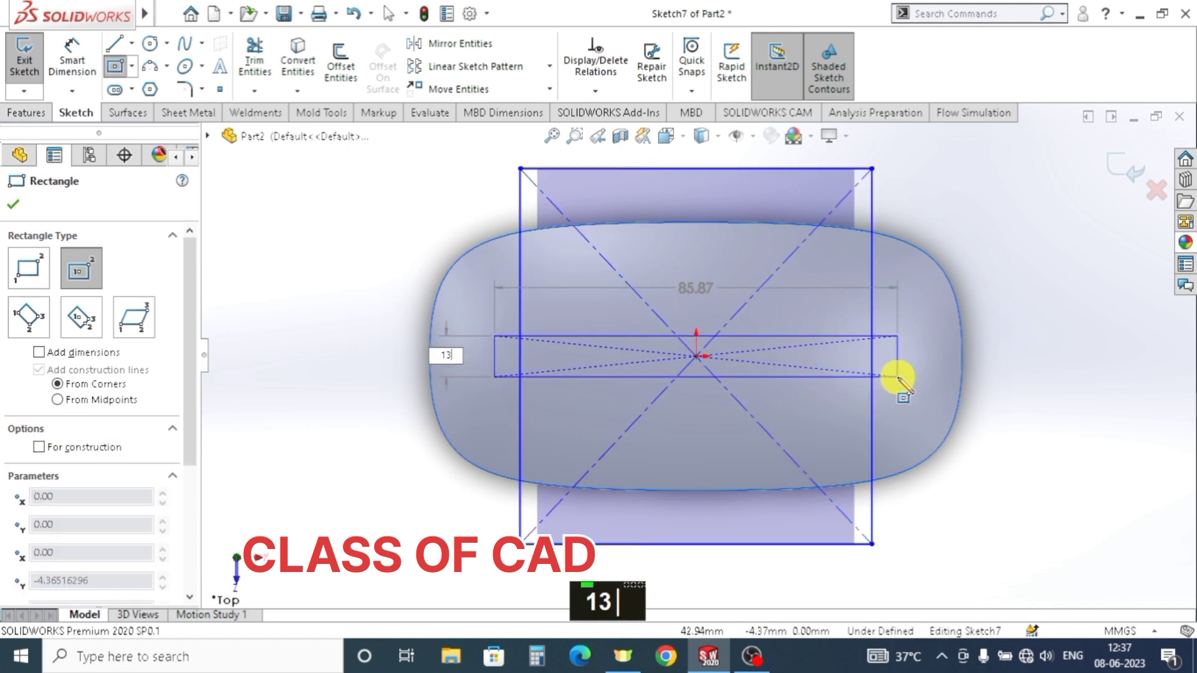
key(Tab)
text(1)
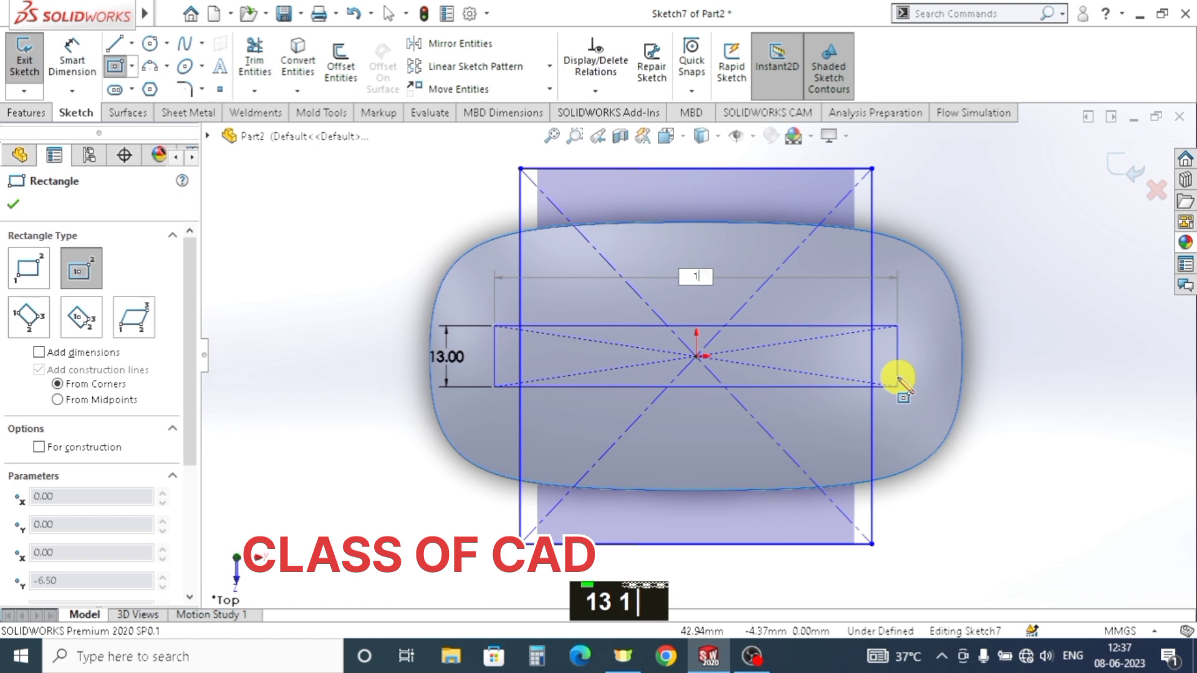
text(20)
key(Return)
- Dimension the long narrow rectangle with a height of 13 mm and a width of 120 mm
click(80, 62)
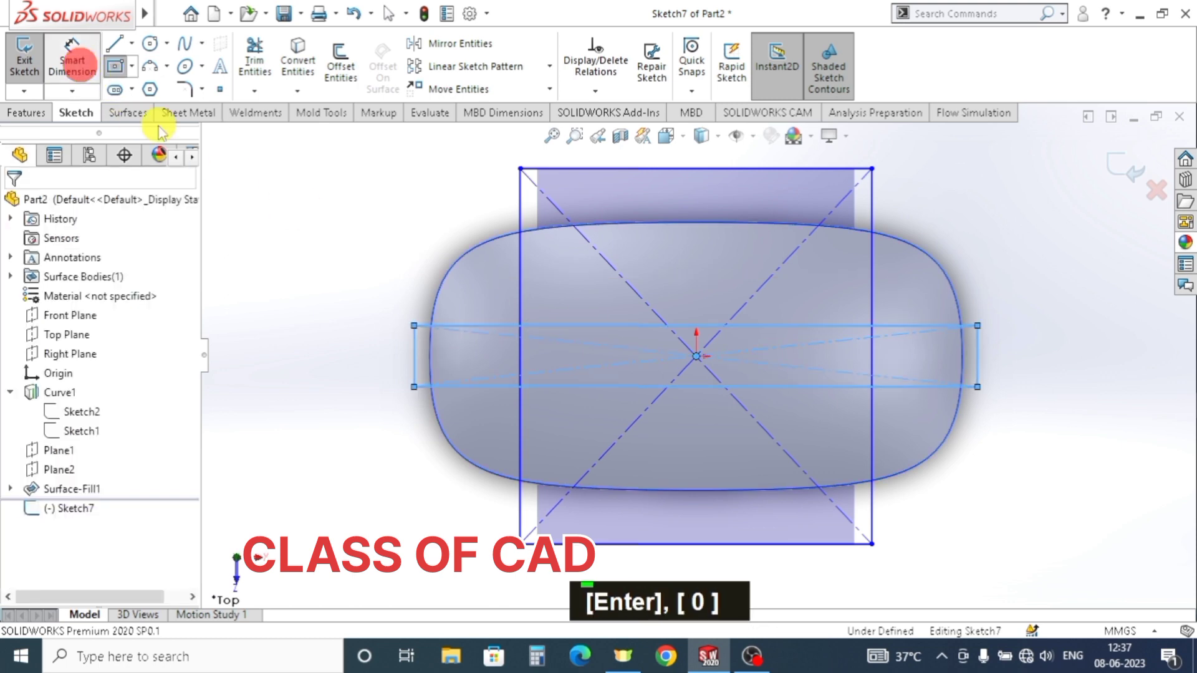
click(413, 352)
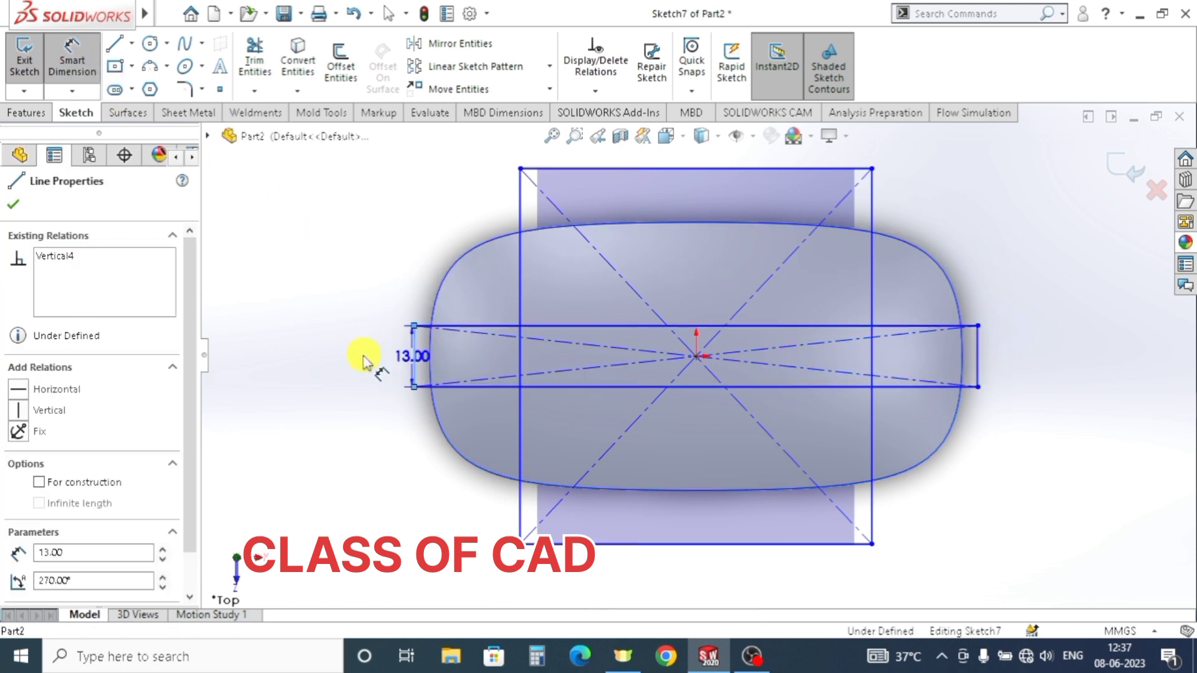
click(361, 348)
key(Return)
key(Return)
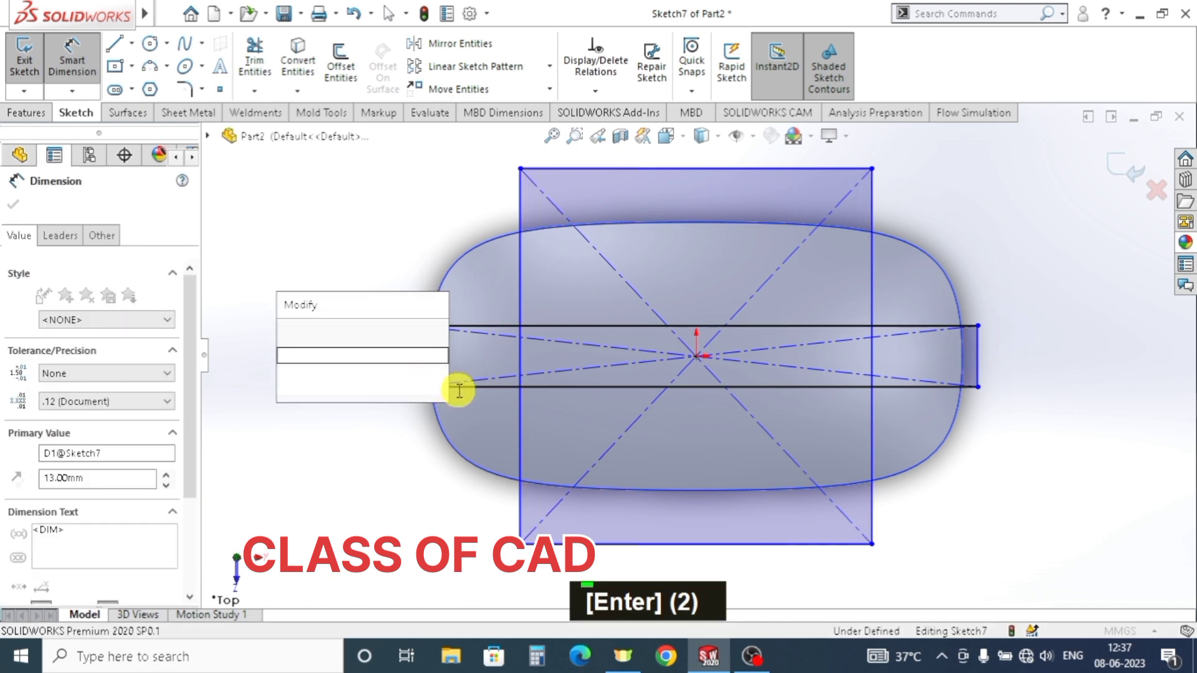
click(458, 388)
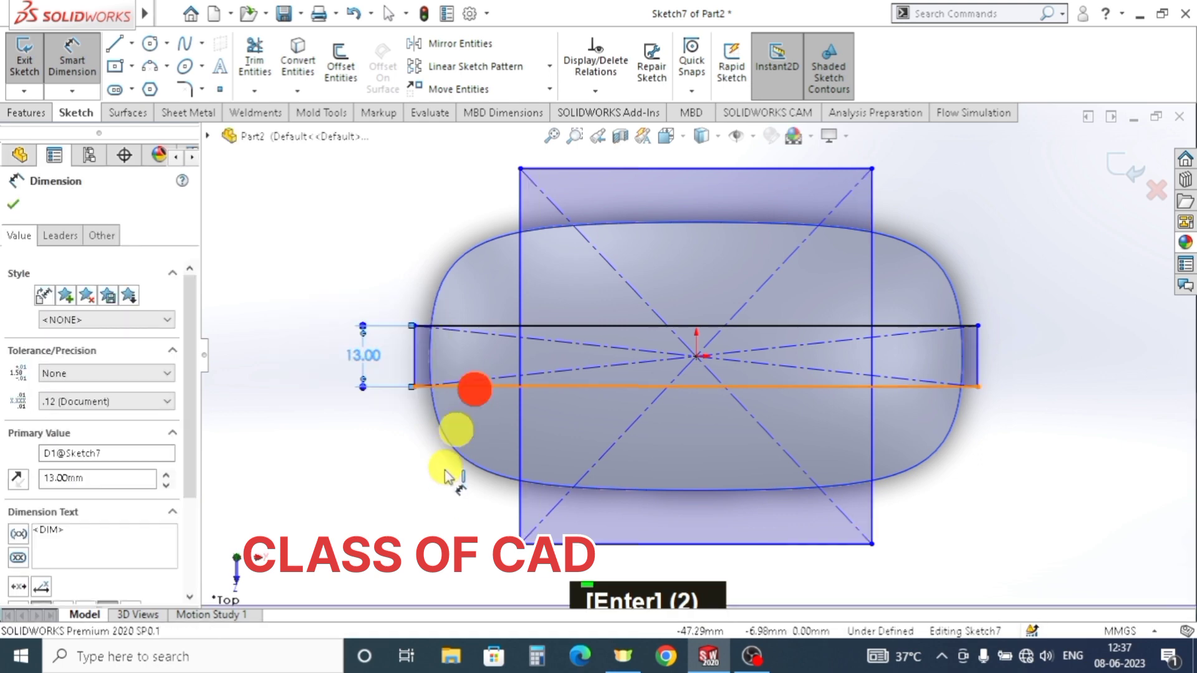
click(462, 522)
key(Return)
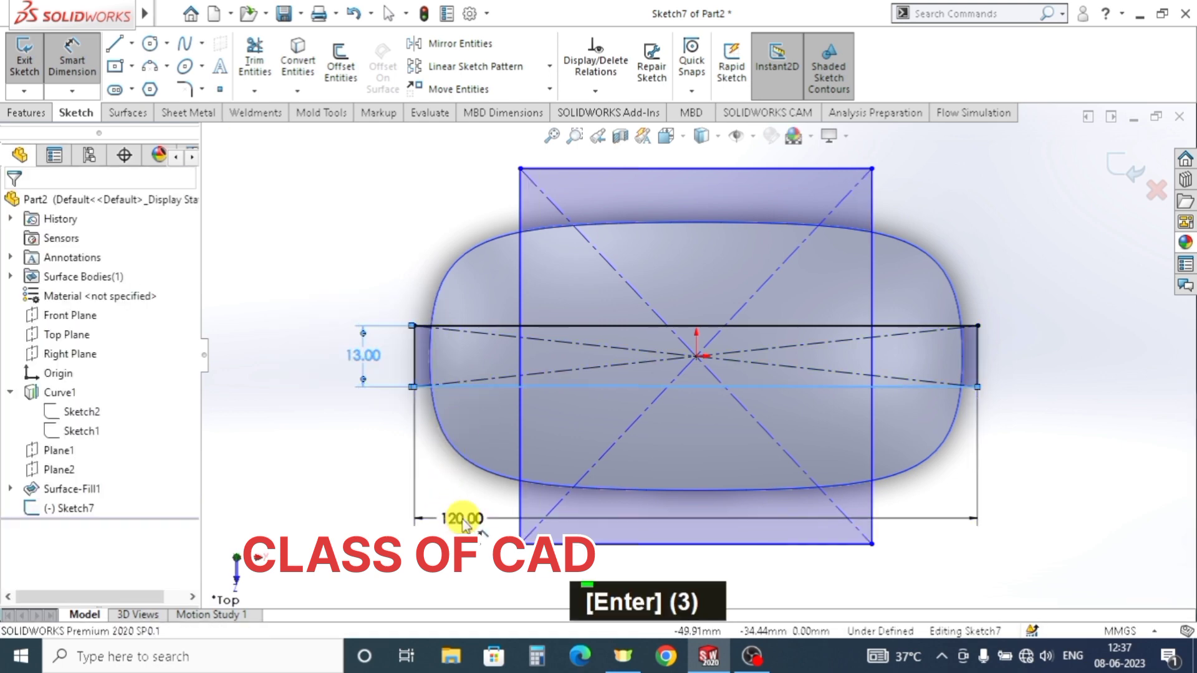
- Dimension the larger rectangle with a height of 80 mm and a width of 75 mm, and exit the sketch
click(520, 206)
click(395, 241)
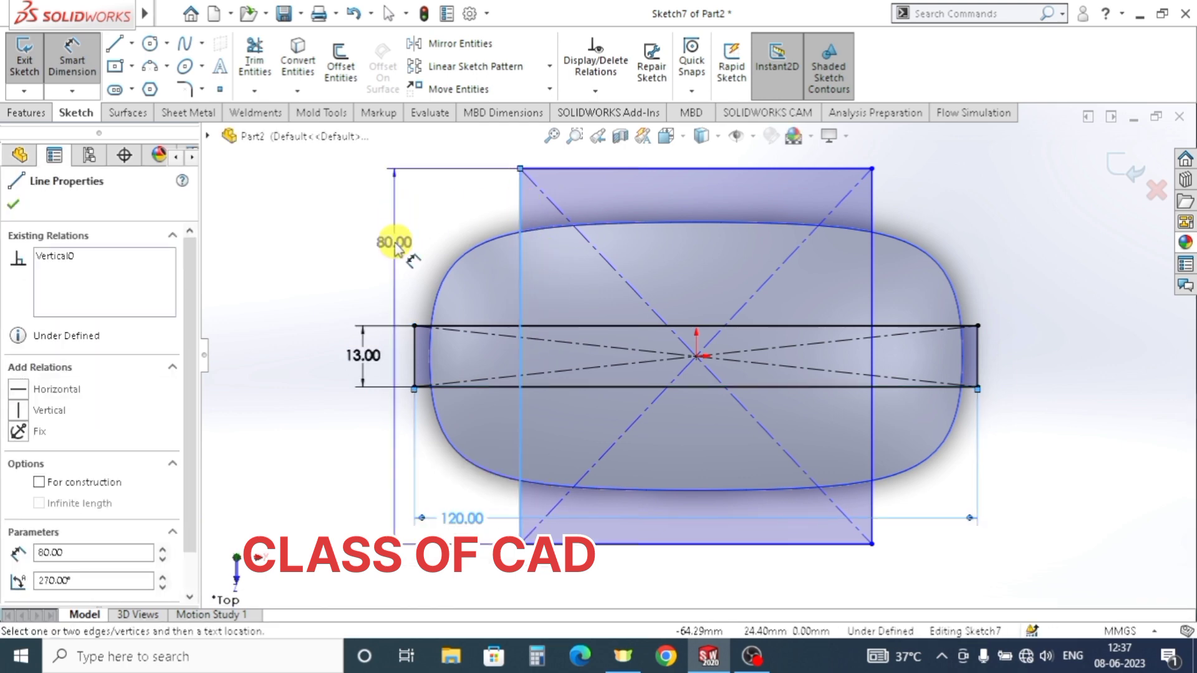
key(Return)
scroll(712, 381, up, 1)
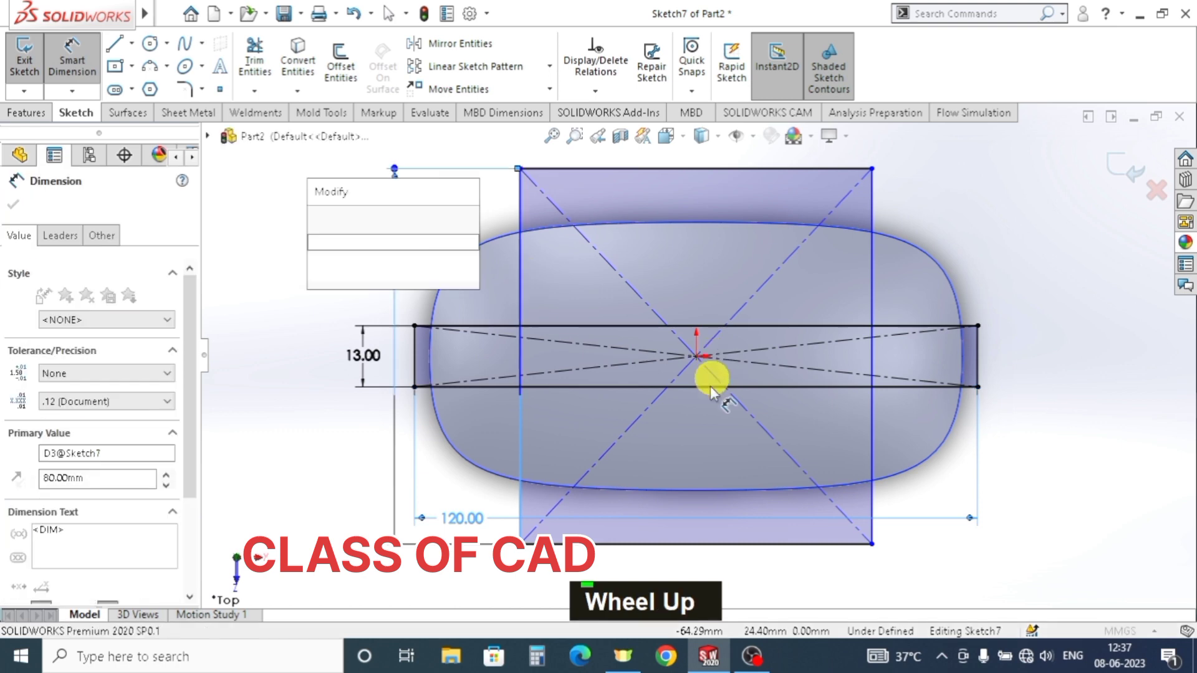
scroll(694, 546, up, 2)
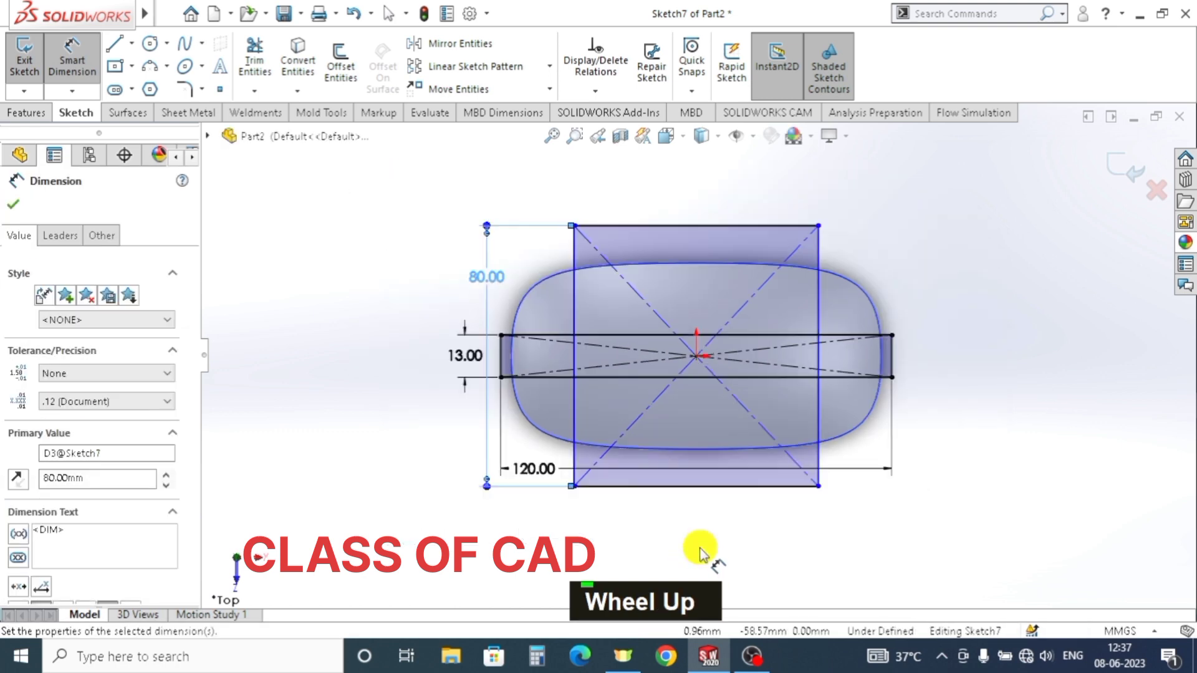
click(701, 487)
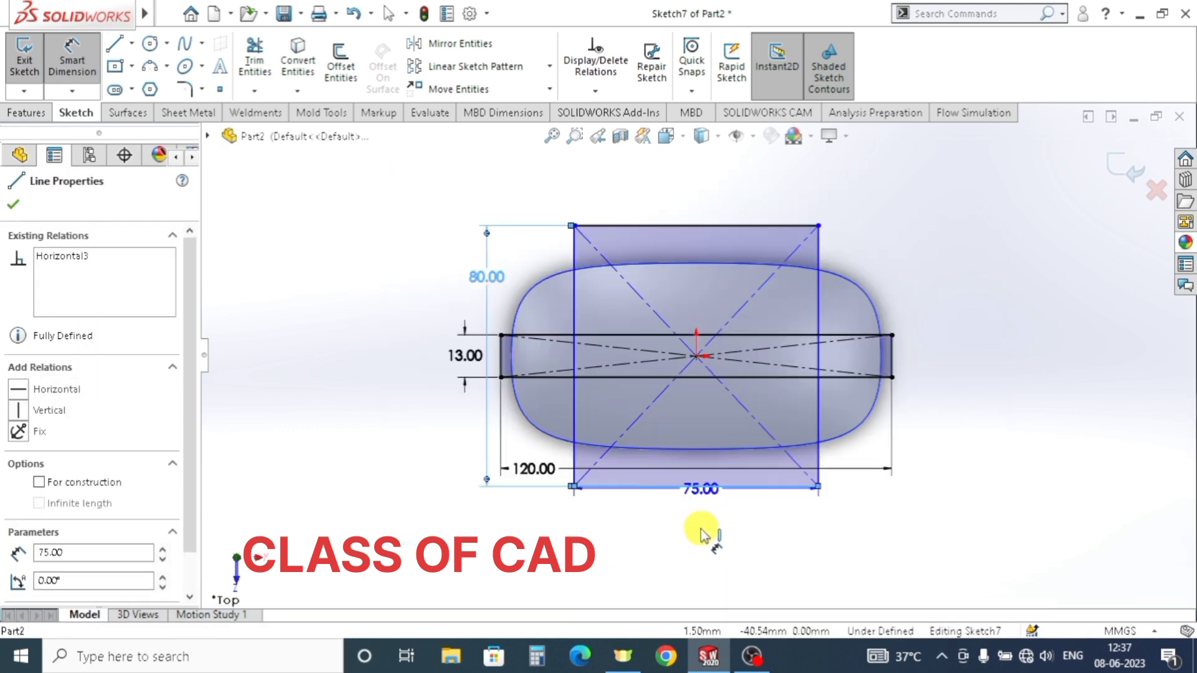
click(700, 526)
key(Return)
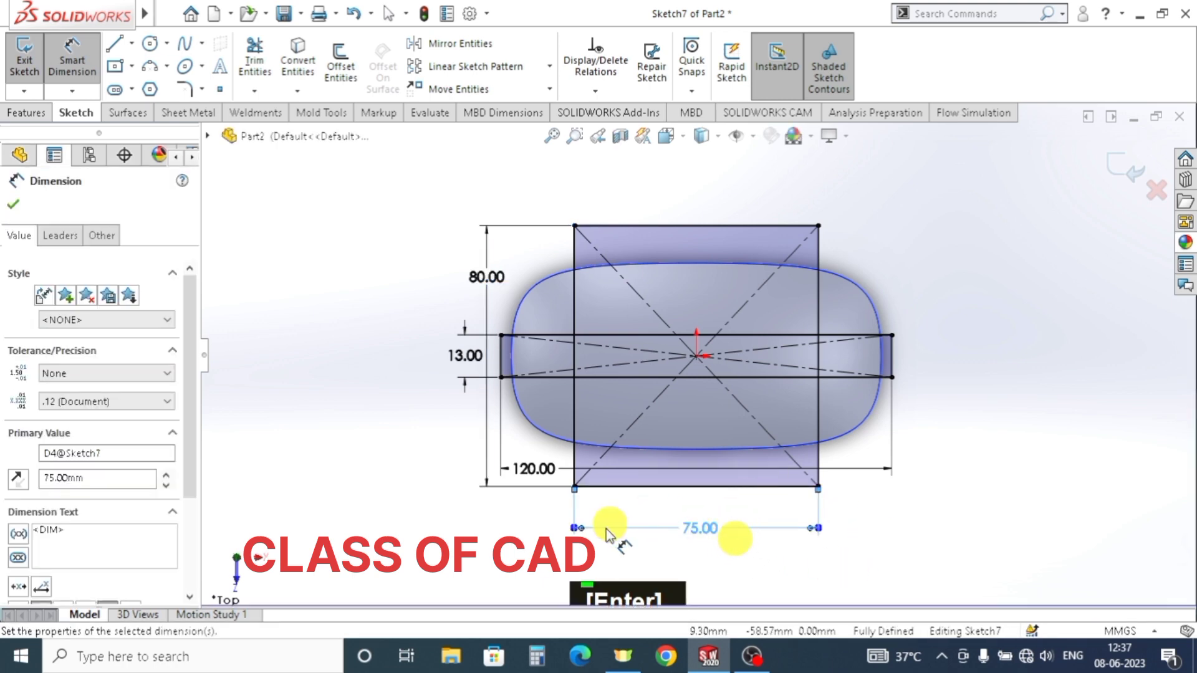
key(Escape)
key(Escape)
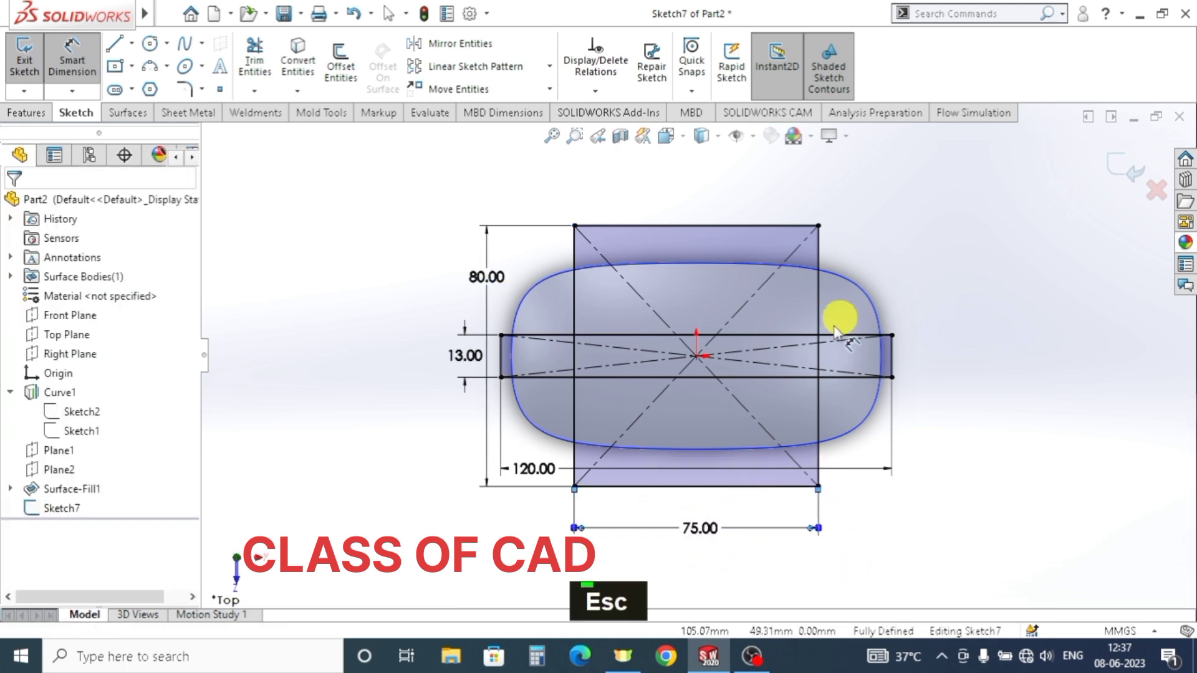
click(1127, 173)
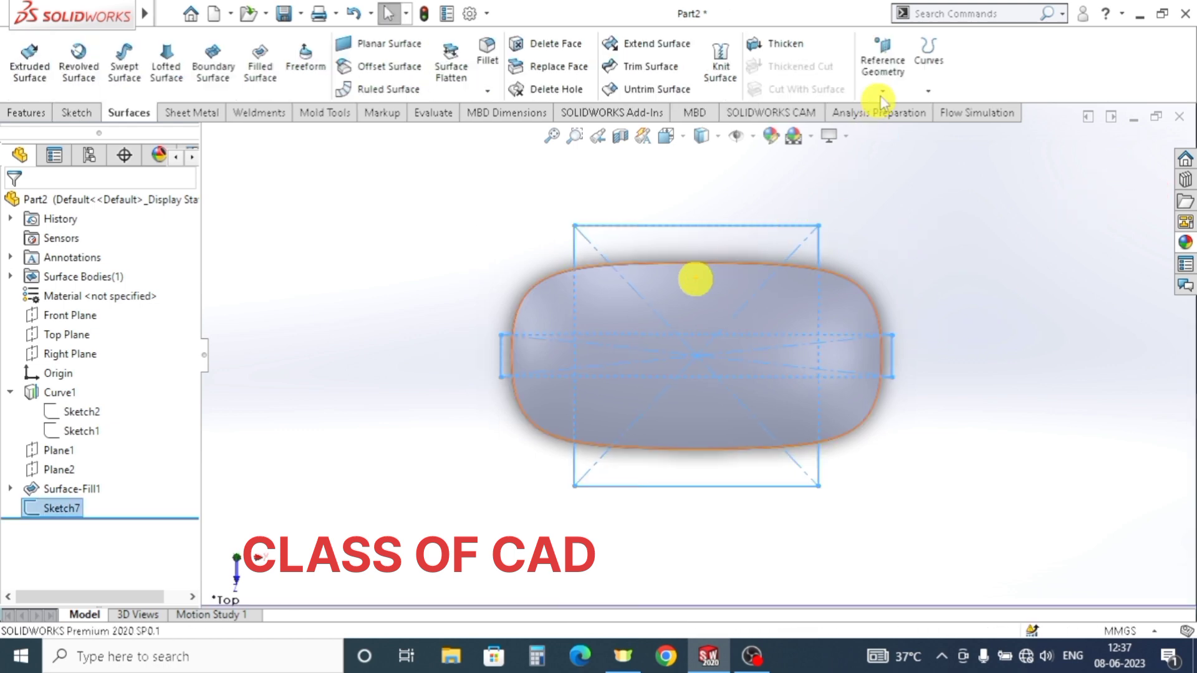
middle_drag(860, 393, 884, 256)
scroll(817, 357, down, 2)
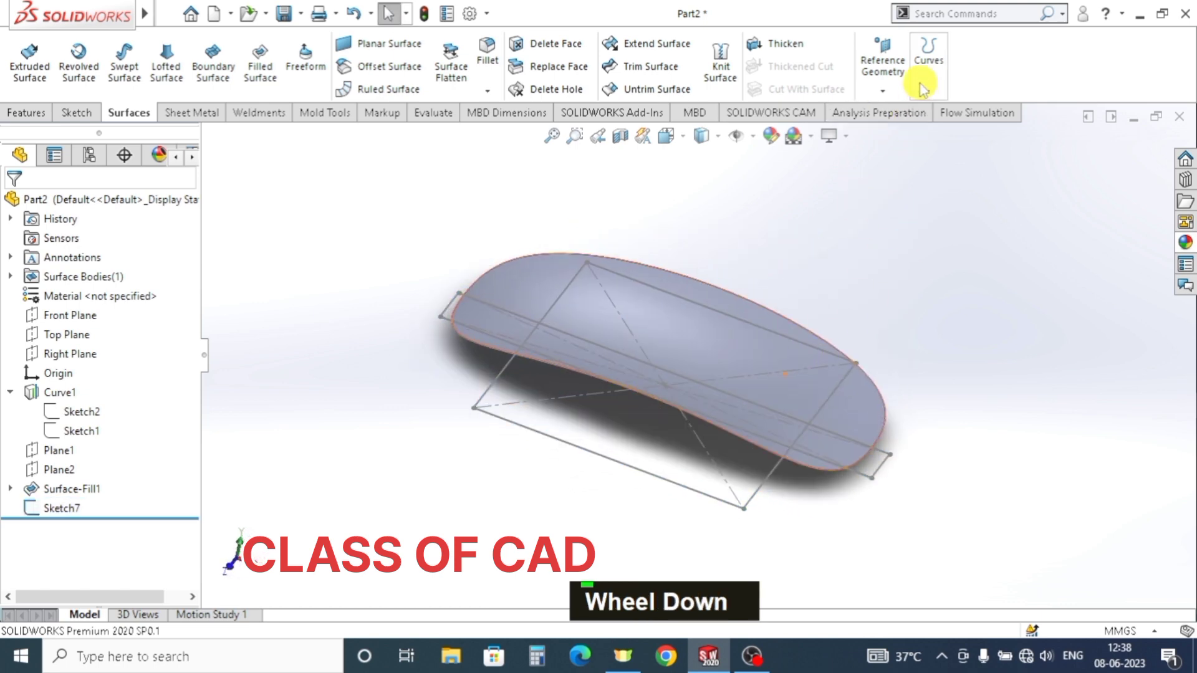
click(928, 56)
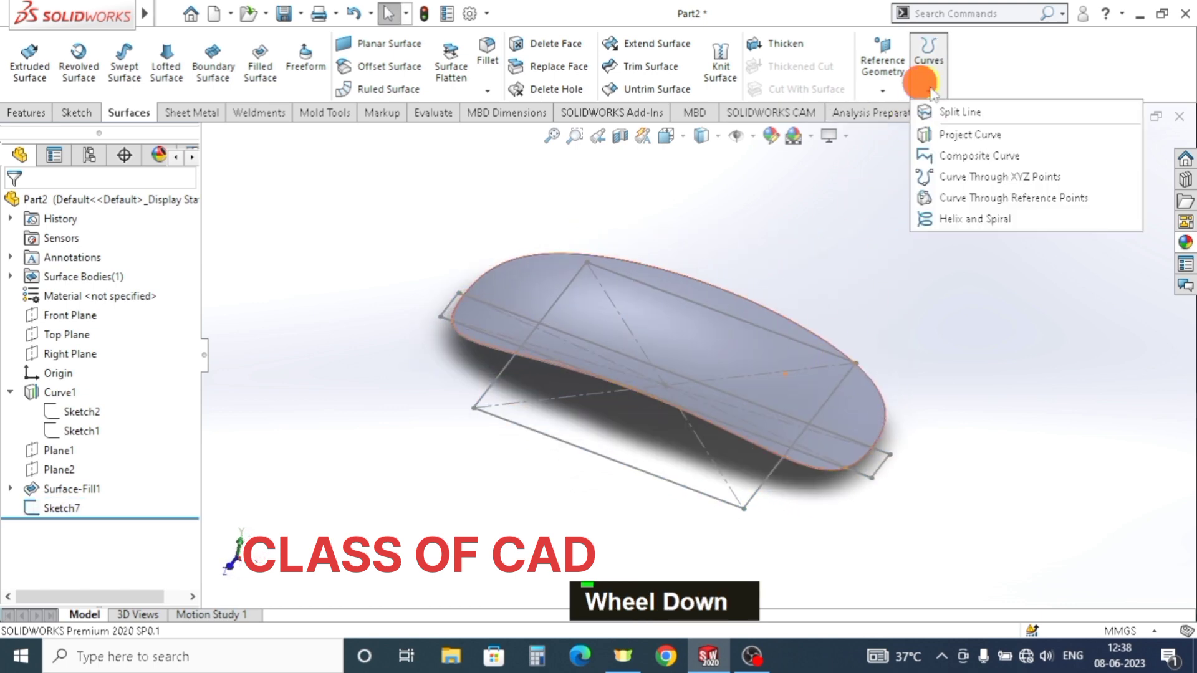
click(953, 112)
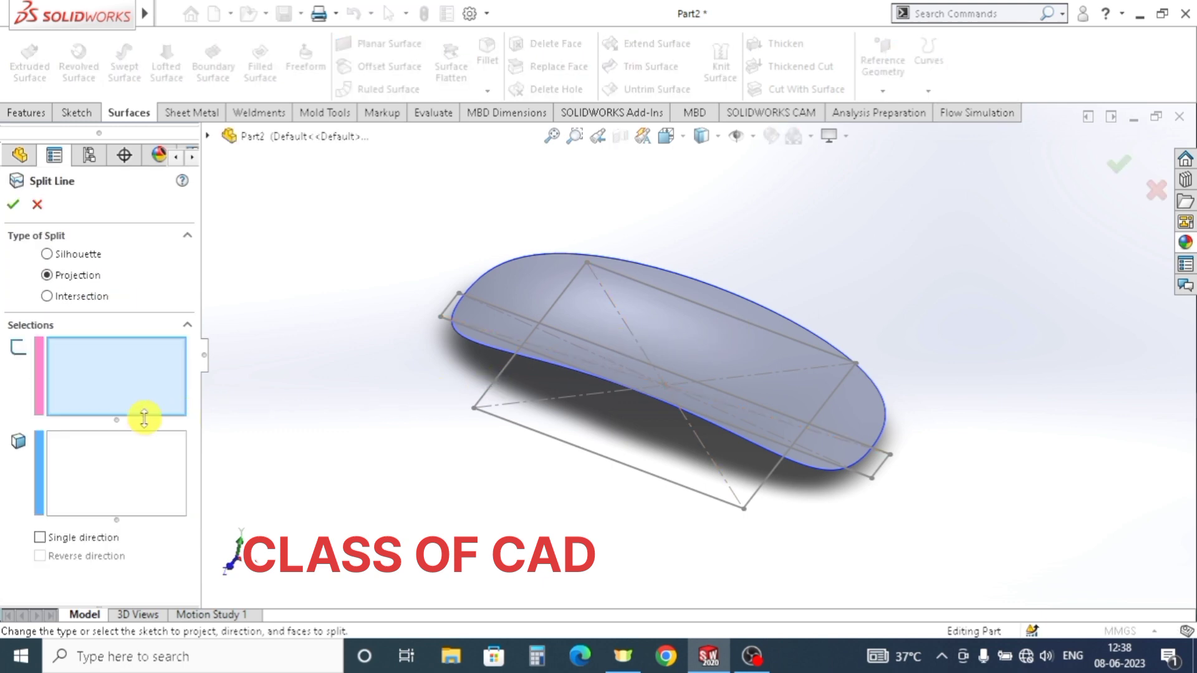
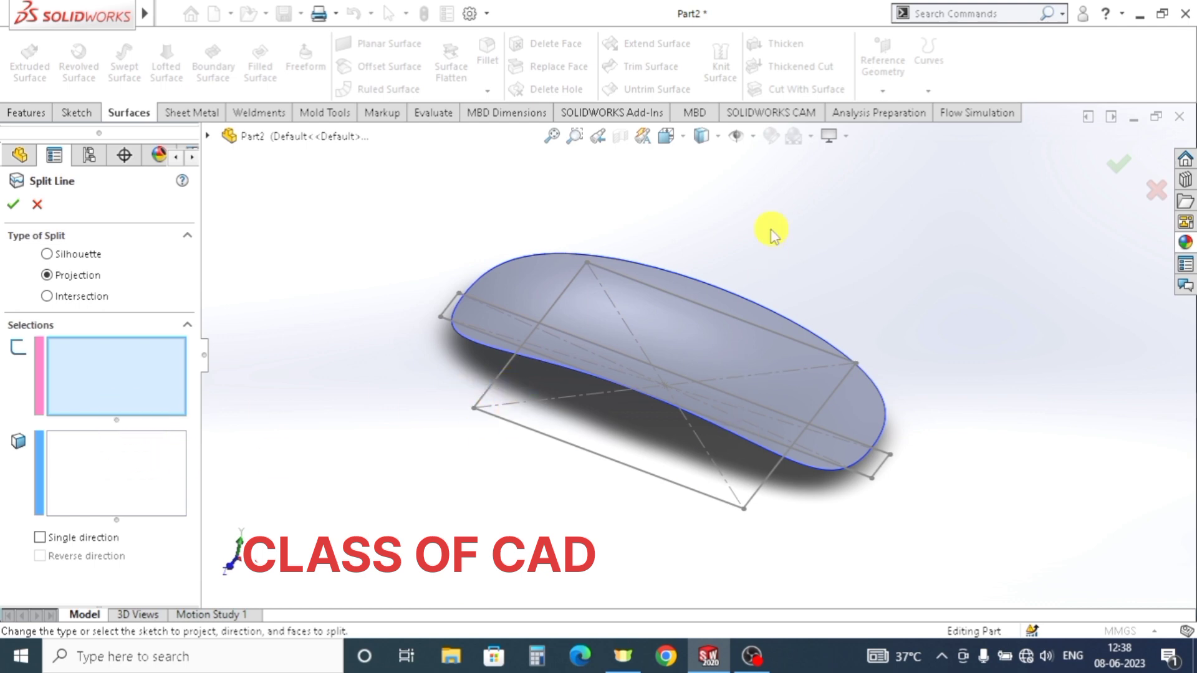
key(Escape)
key(Escape)
key(Escape)
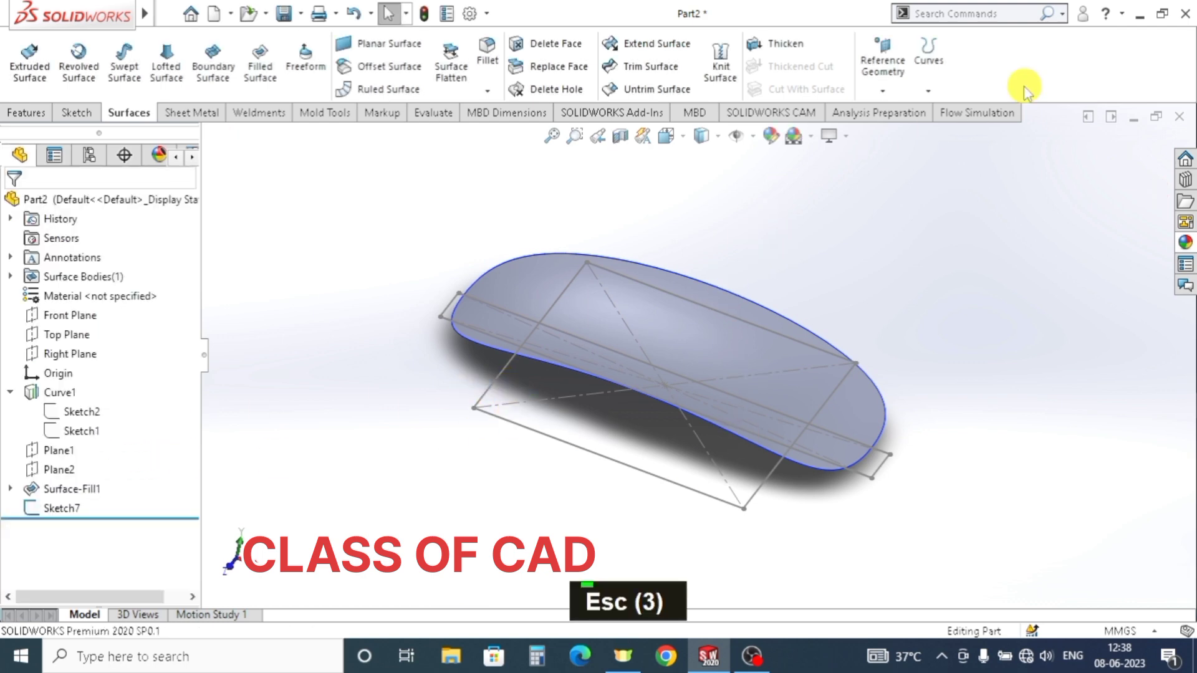
click(928, 82)
click(946, 135)
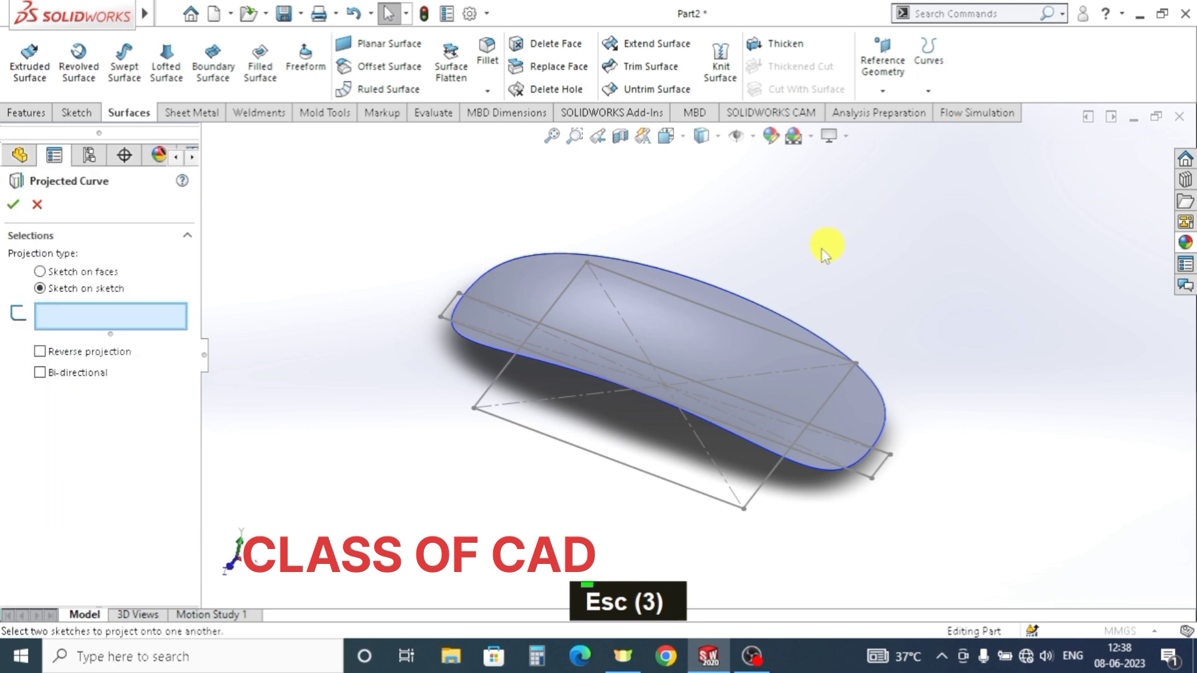
key(Escape)
key(Escape)
middle_drag(699, 347, 649, 355)
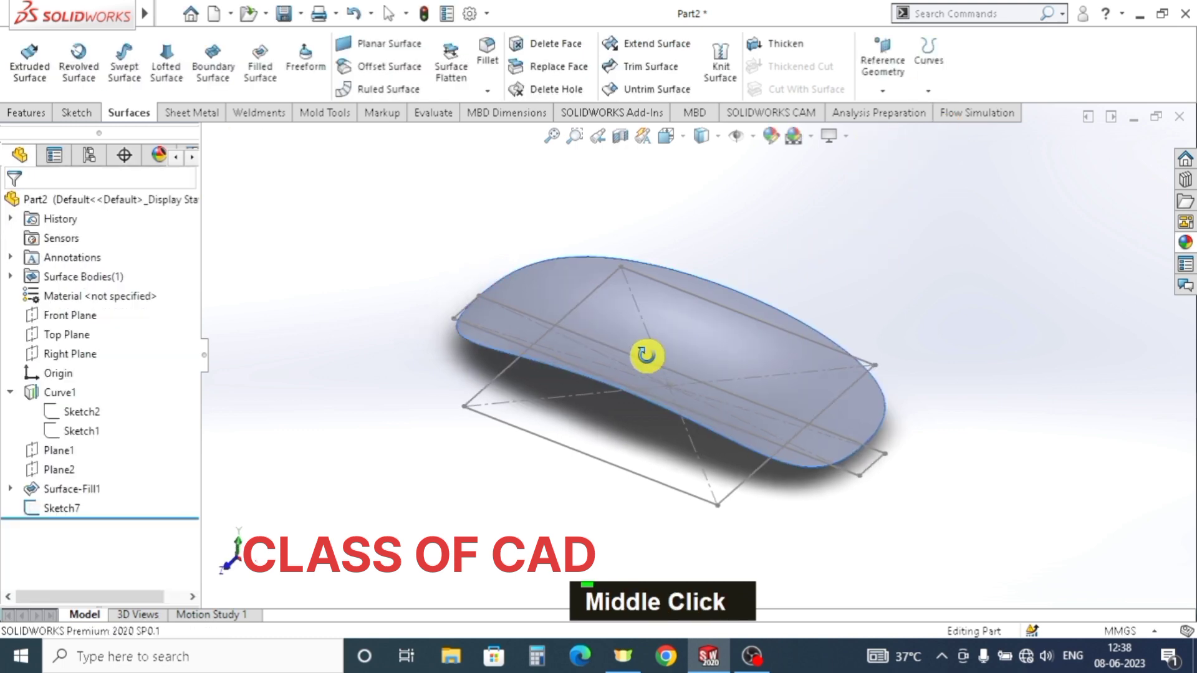
key(Escape)
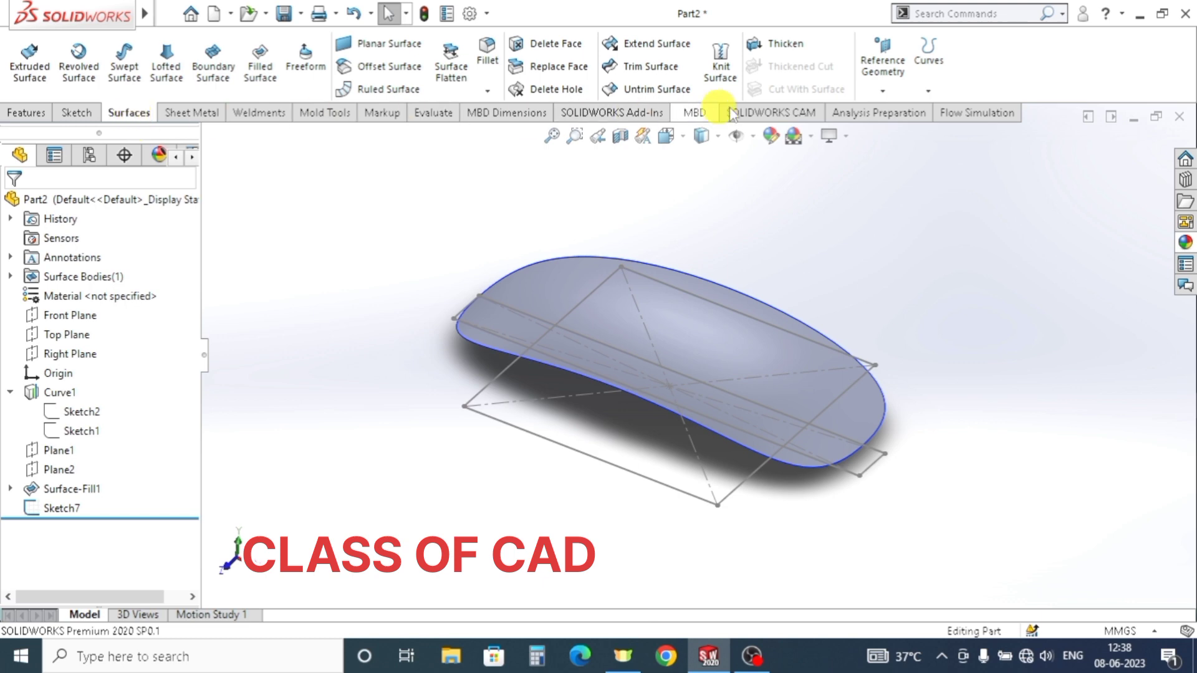
- Split the filled surface with a projection Split Line, using the sketch of two crossing rectangles
click(929, 92)
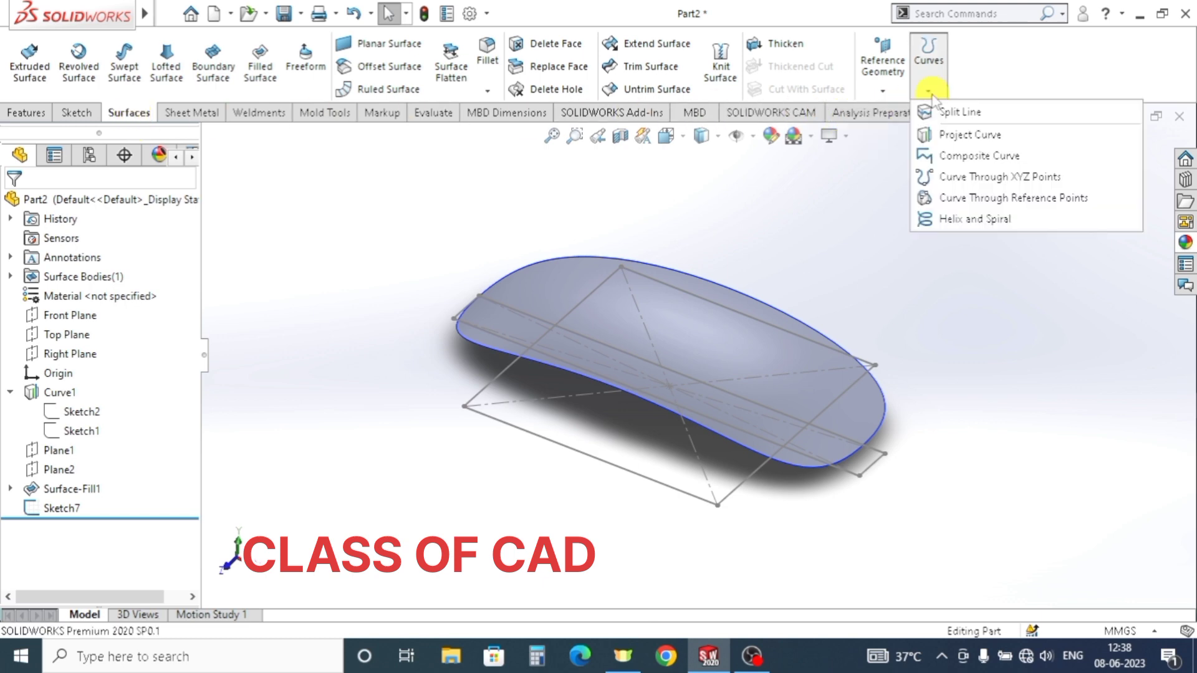
click(958, 113)
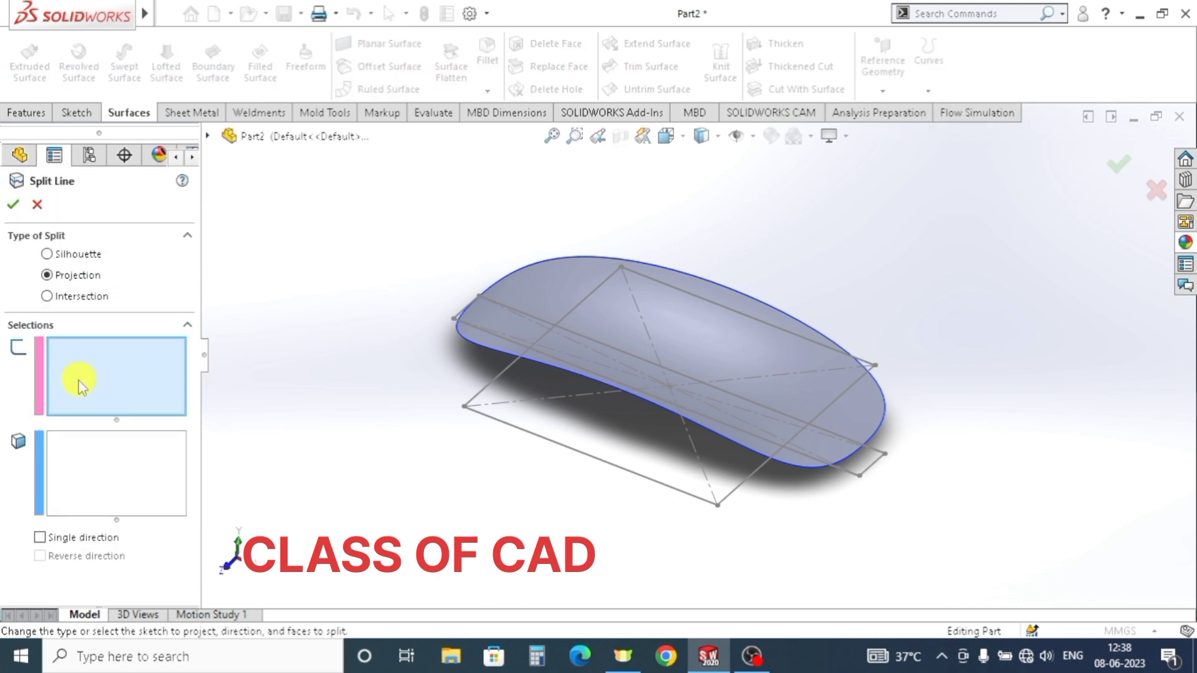
click(495, 428)
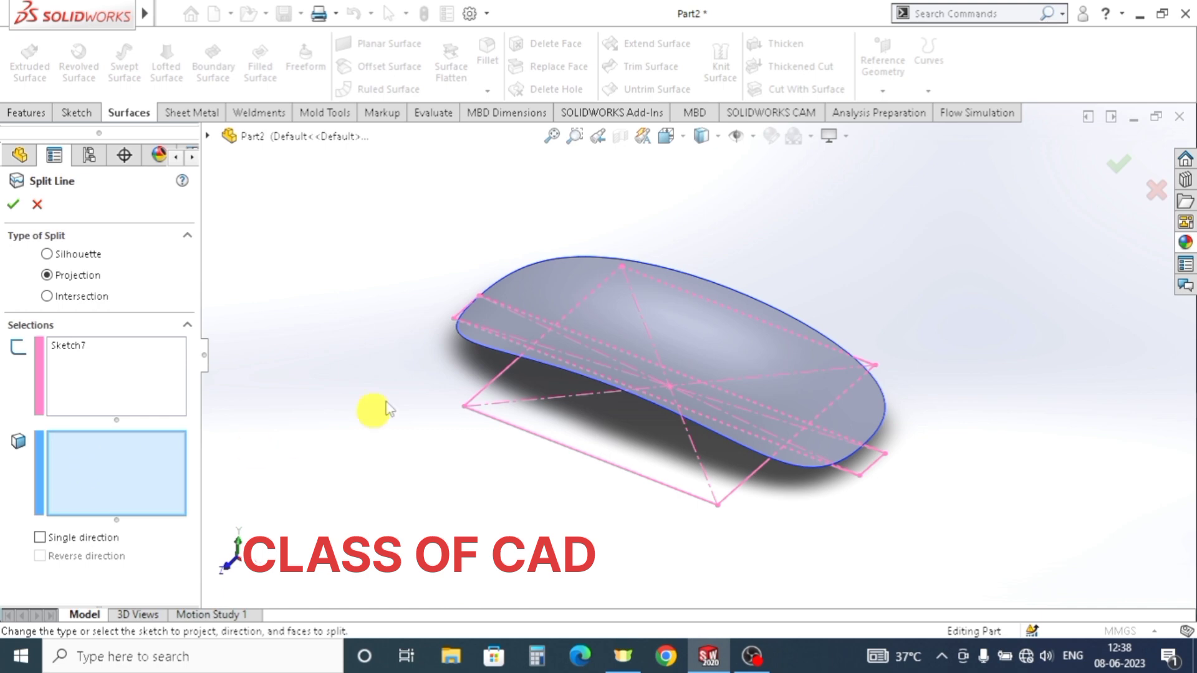
click(550, 280)
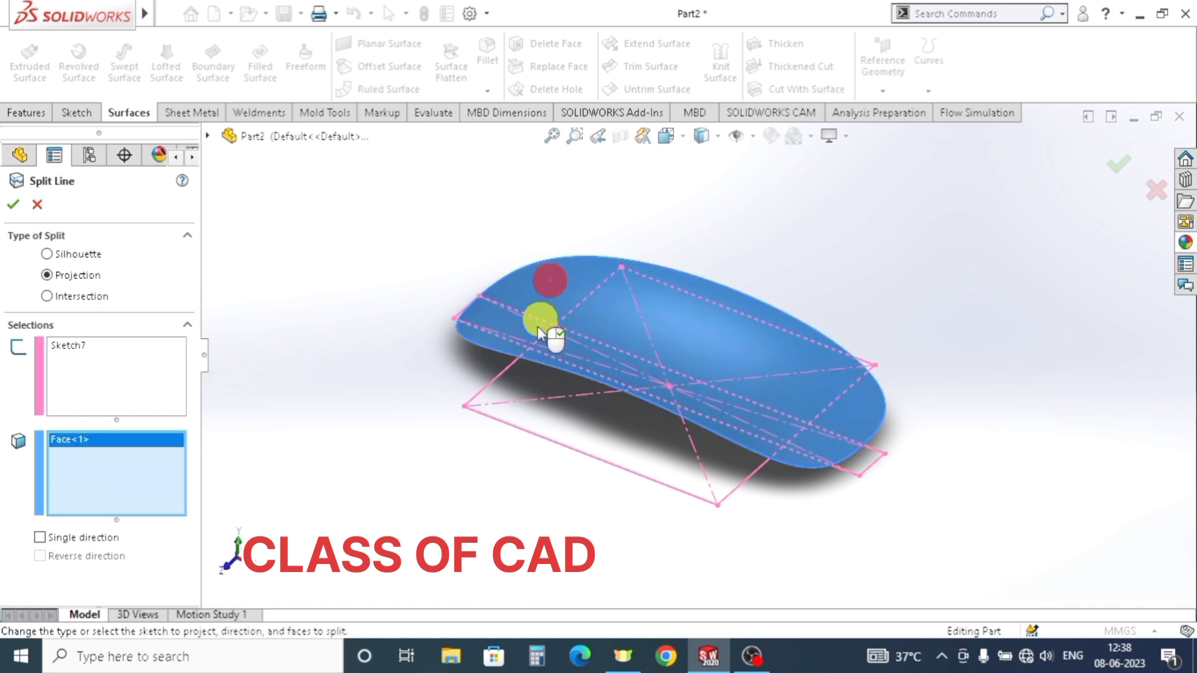
click(15, 205)
click(374, 337)
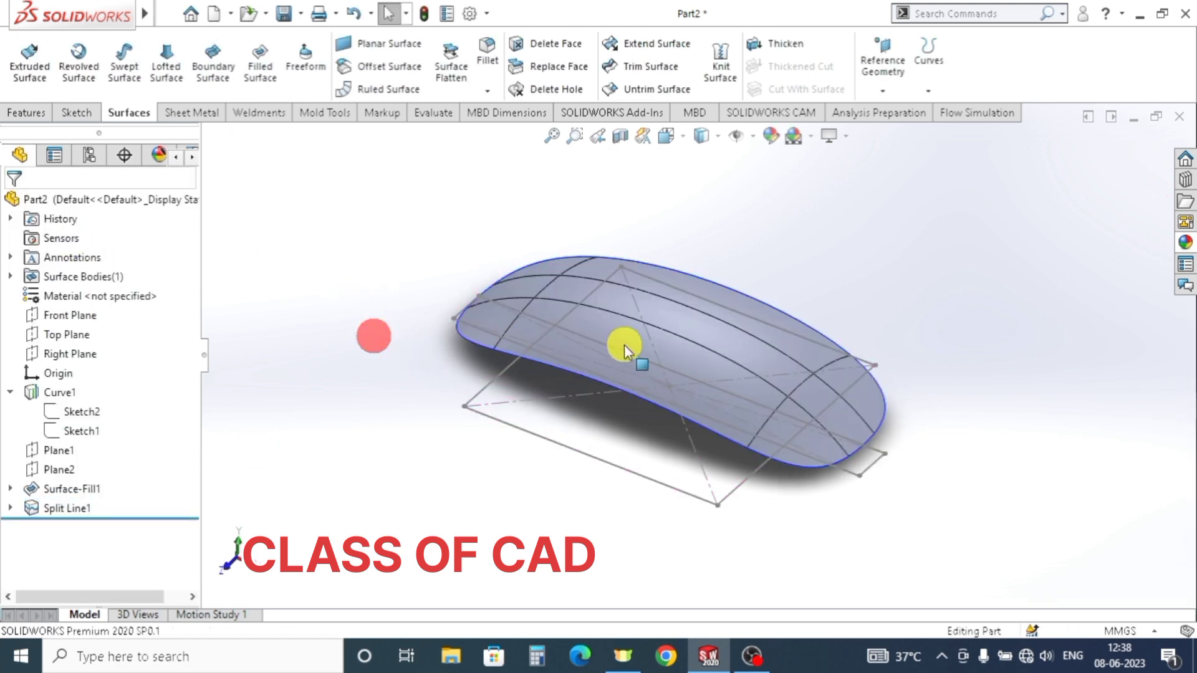
middle_drag(625, 349, 617, 381)
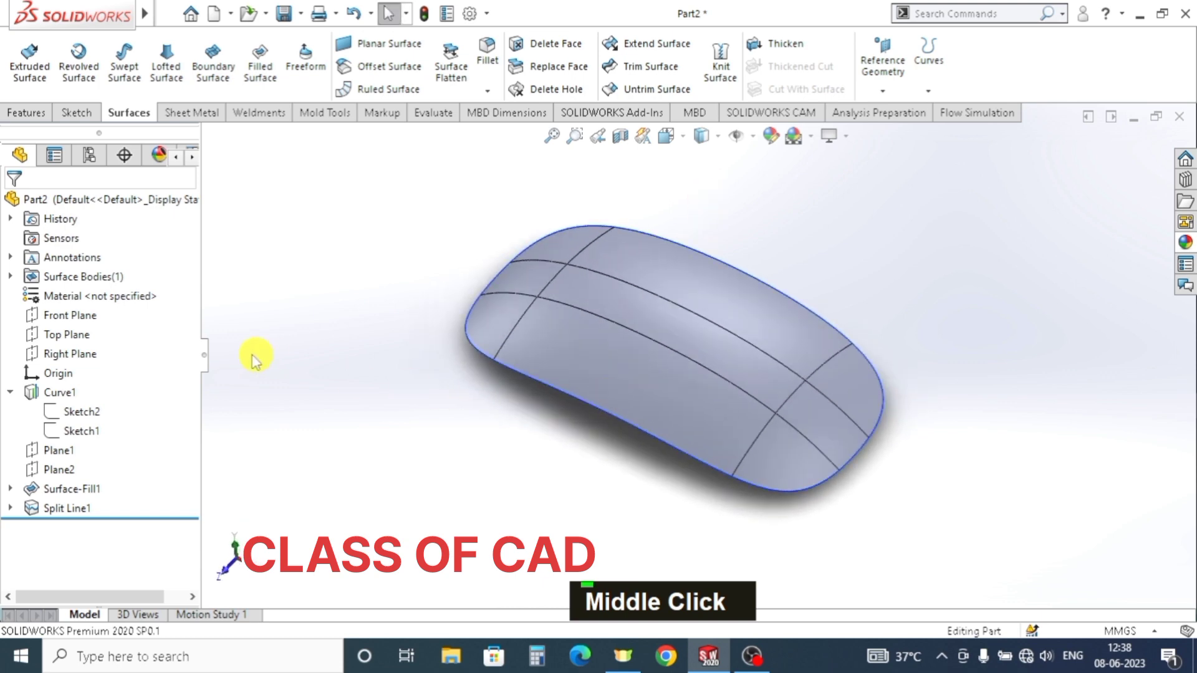
- Start a sketch on the Top Plane and draw a corner rectangle between the two vertical split lines, about 75 mm wide and 8.7 mm high
click(87, 336)
click(105, 312)
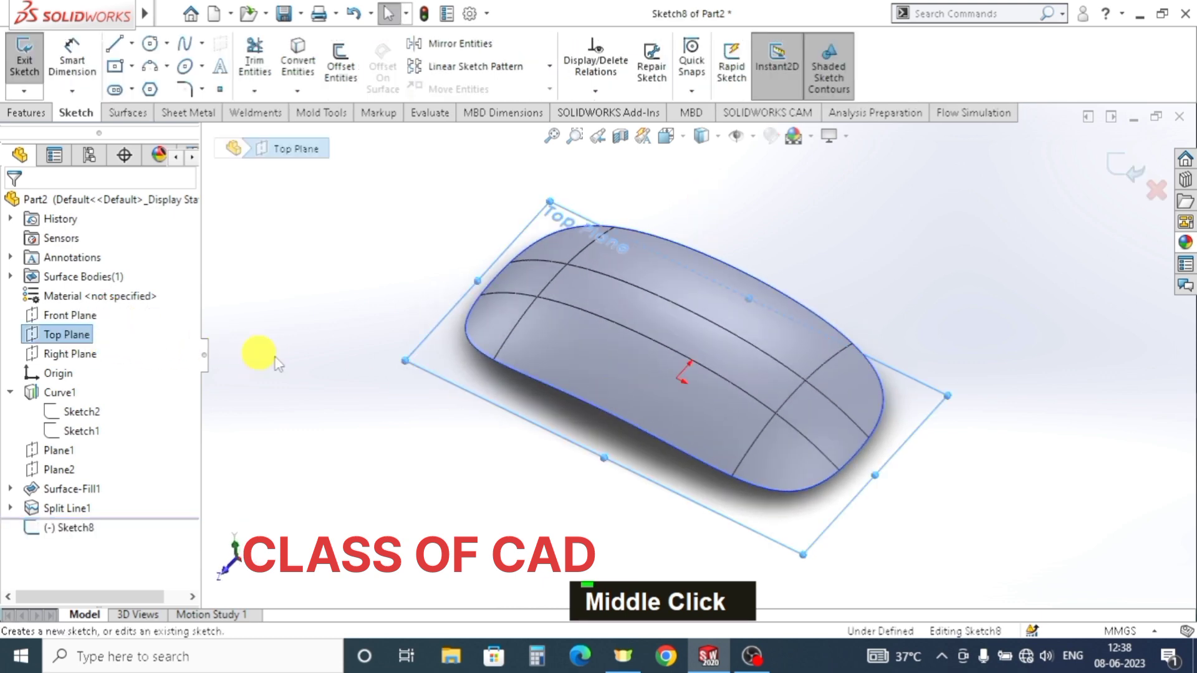
key(space)
click(531, 475)
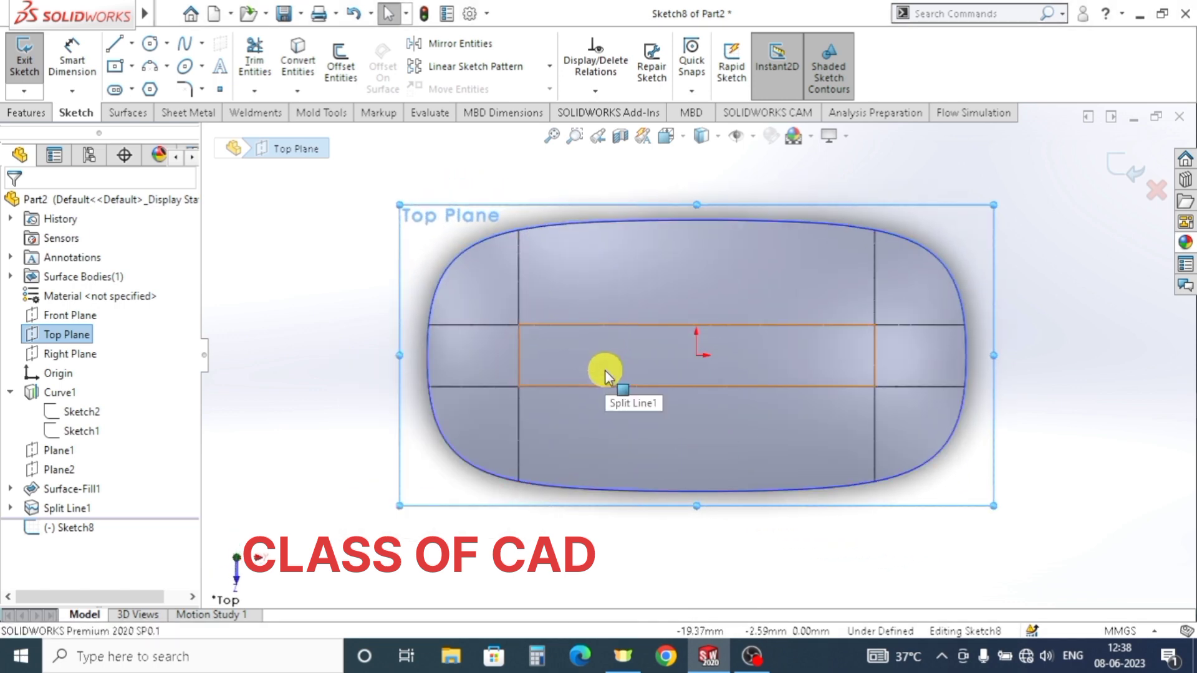
click(131, 66)
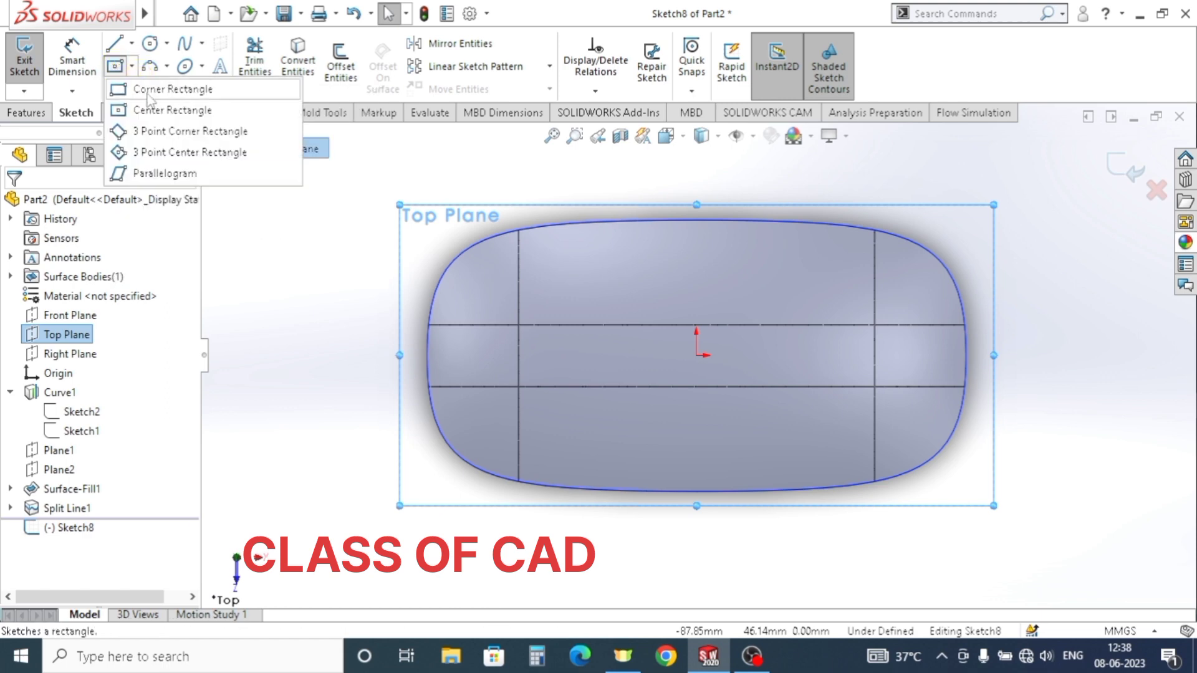
click(157, 90)
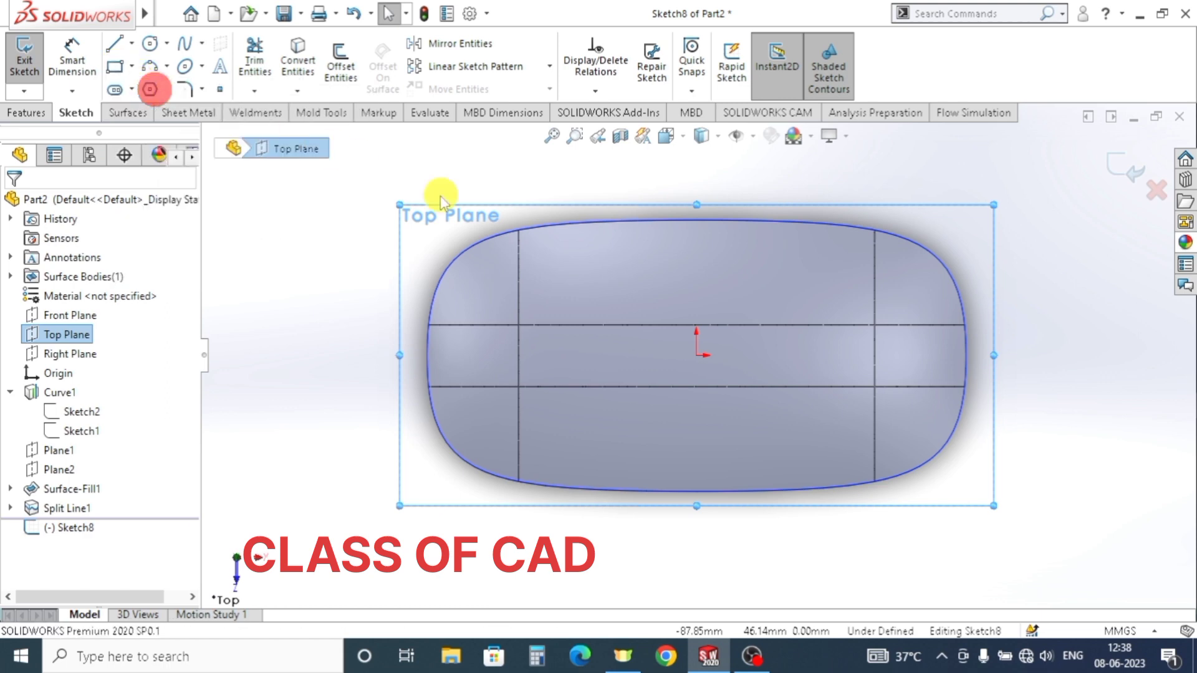
click(520, 269)
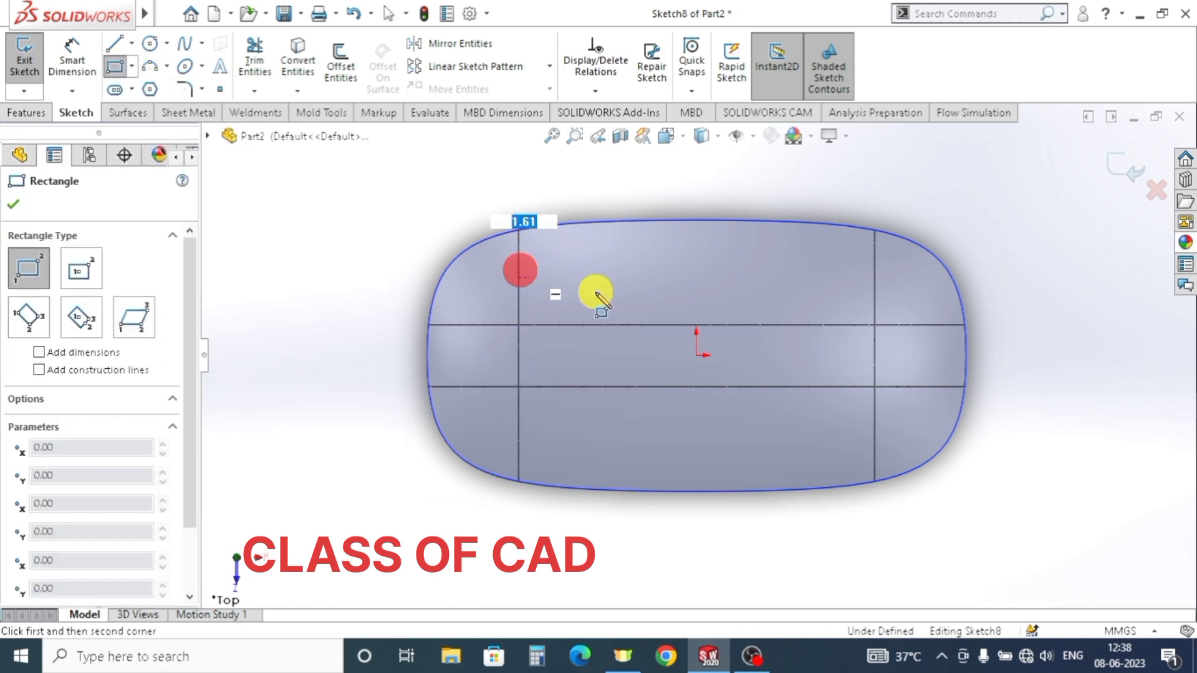
click(875, 311)
- Dimension the height of the new rectangle as 6.5 mm
click(74, 56)
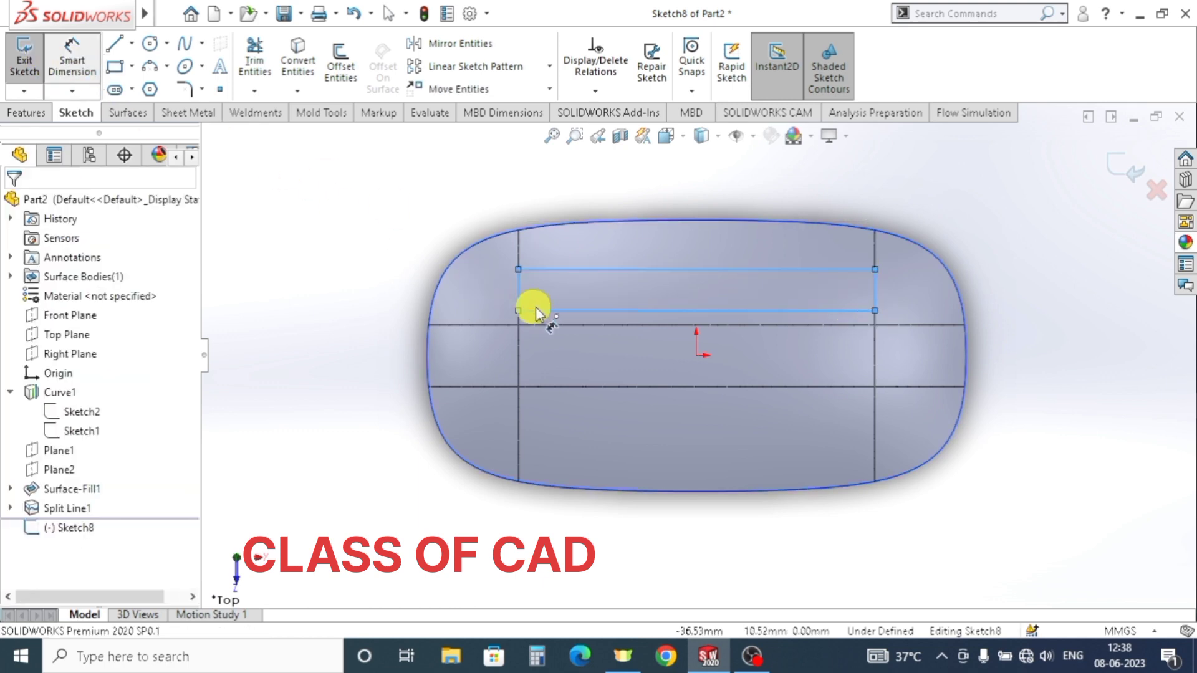
click(520, 290)
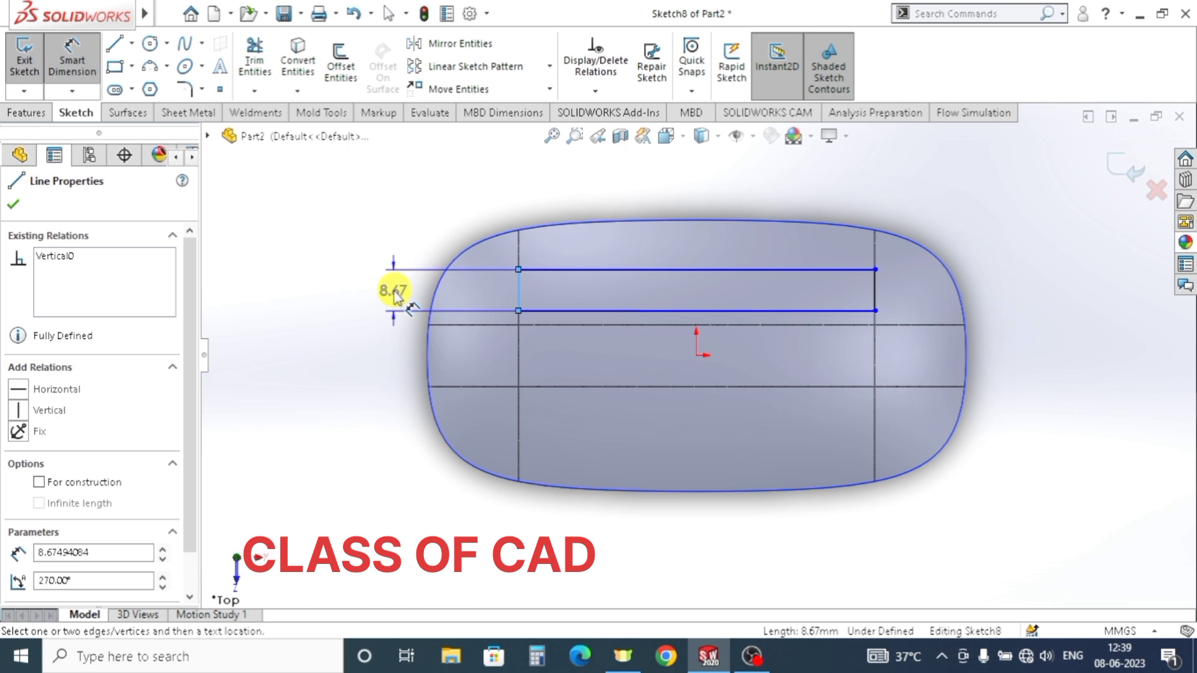
click(394, 292)
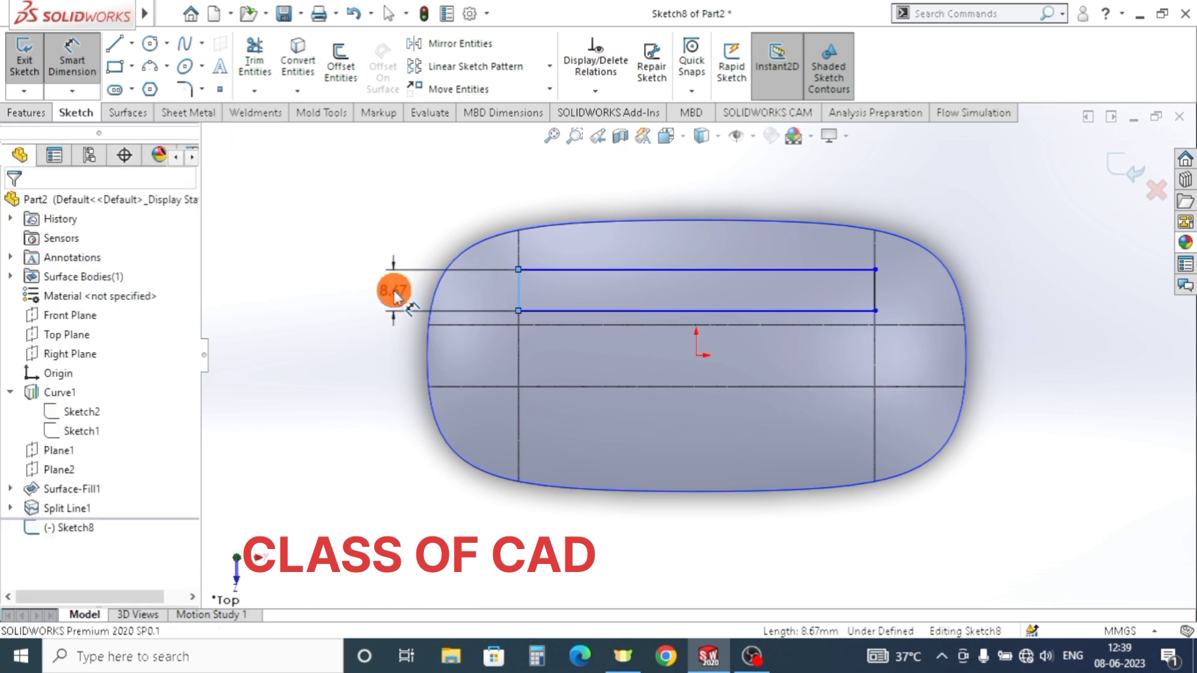
text(6.5)
key(Return)
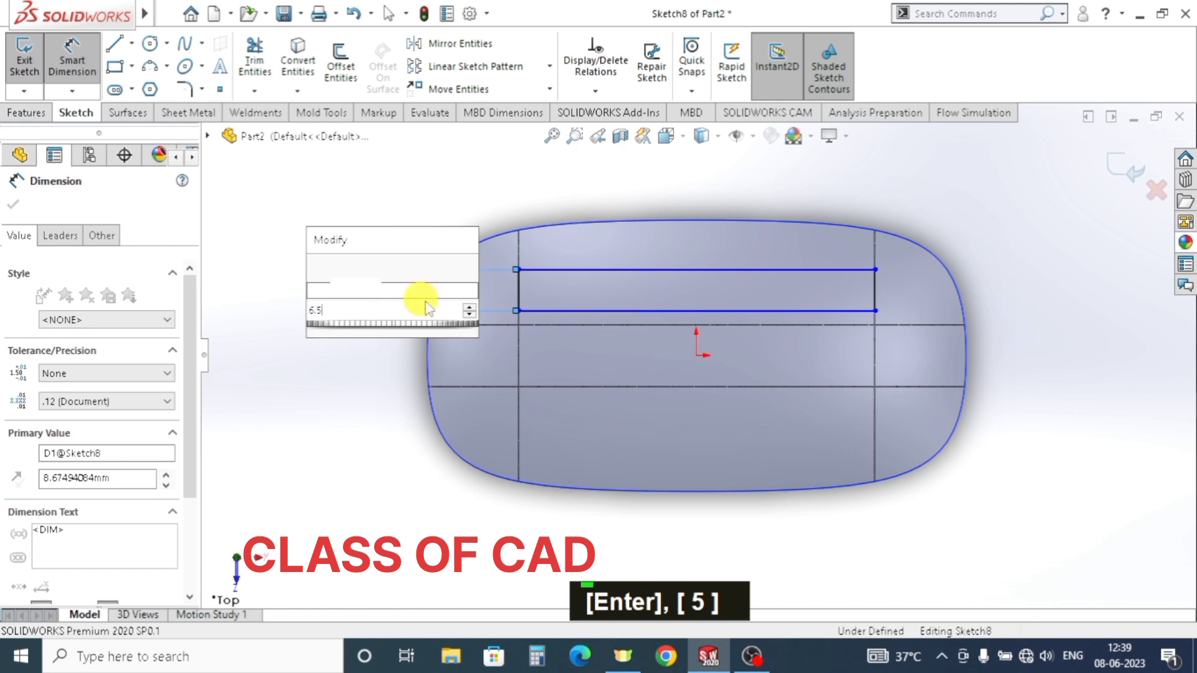
key(Escape)
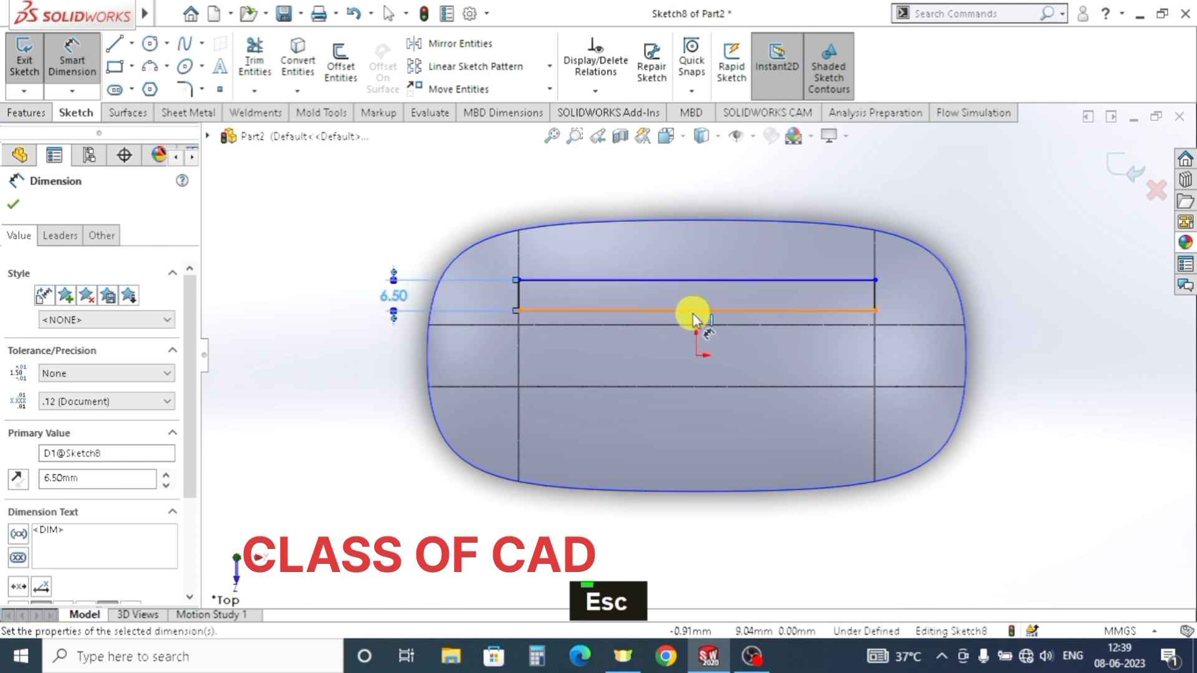
click(697, 312)
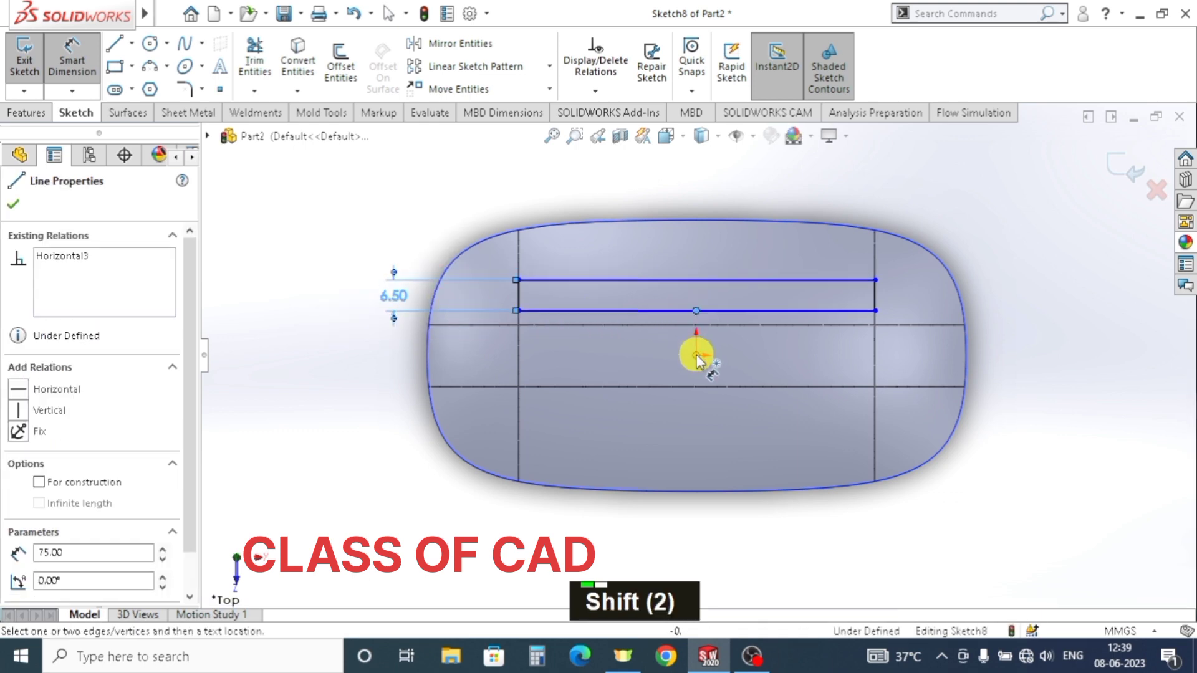
shift+click(697, 355)
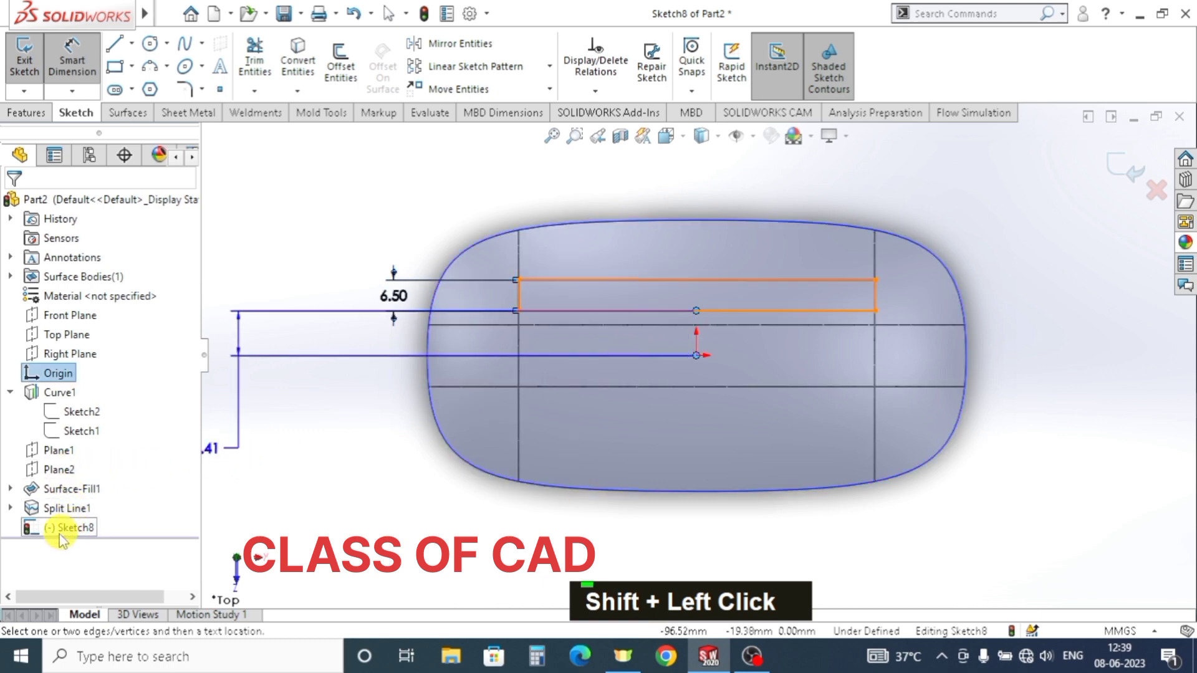
key(Escape)
key(Escape)
key(Escape)
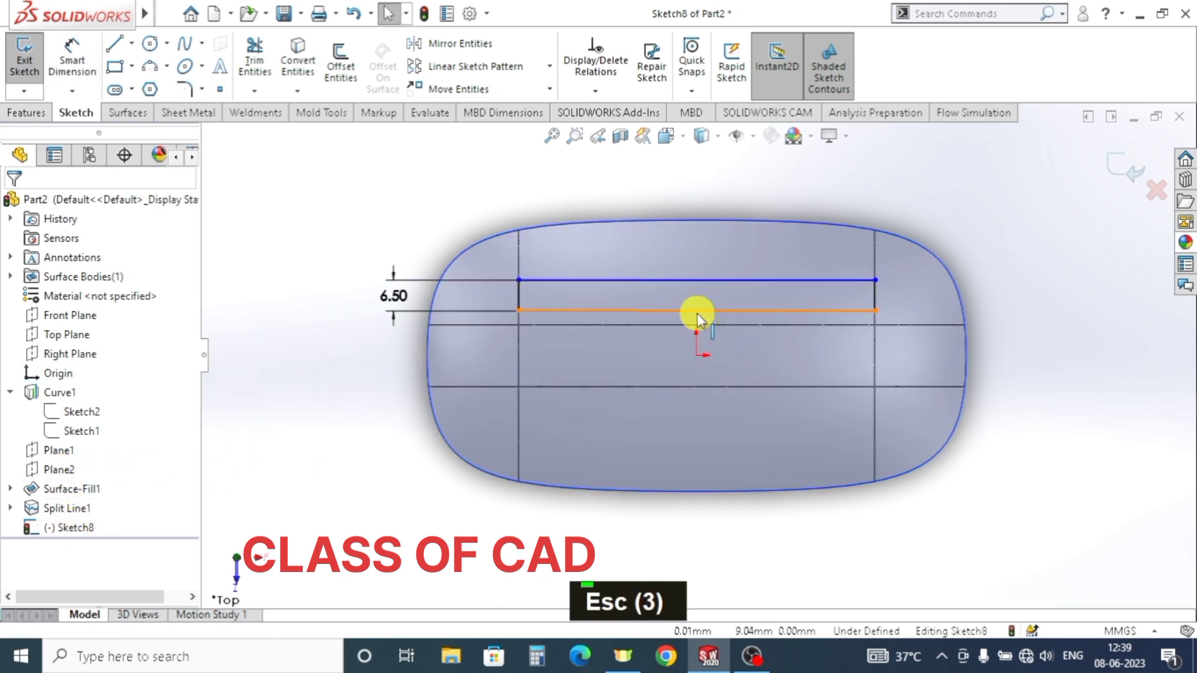
- Make the midpoint of the rectangle's lower edge coincident with the origin and exit the sketch
click(695, 311)
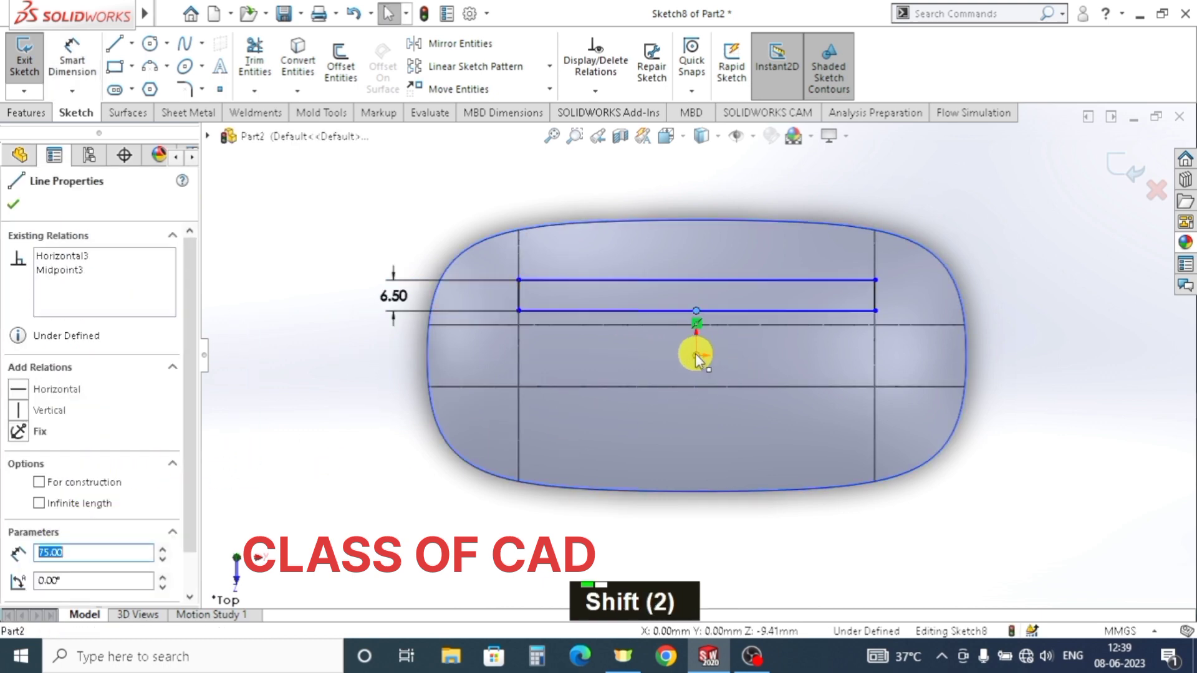
shift+click(695, 353)
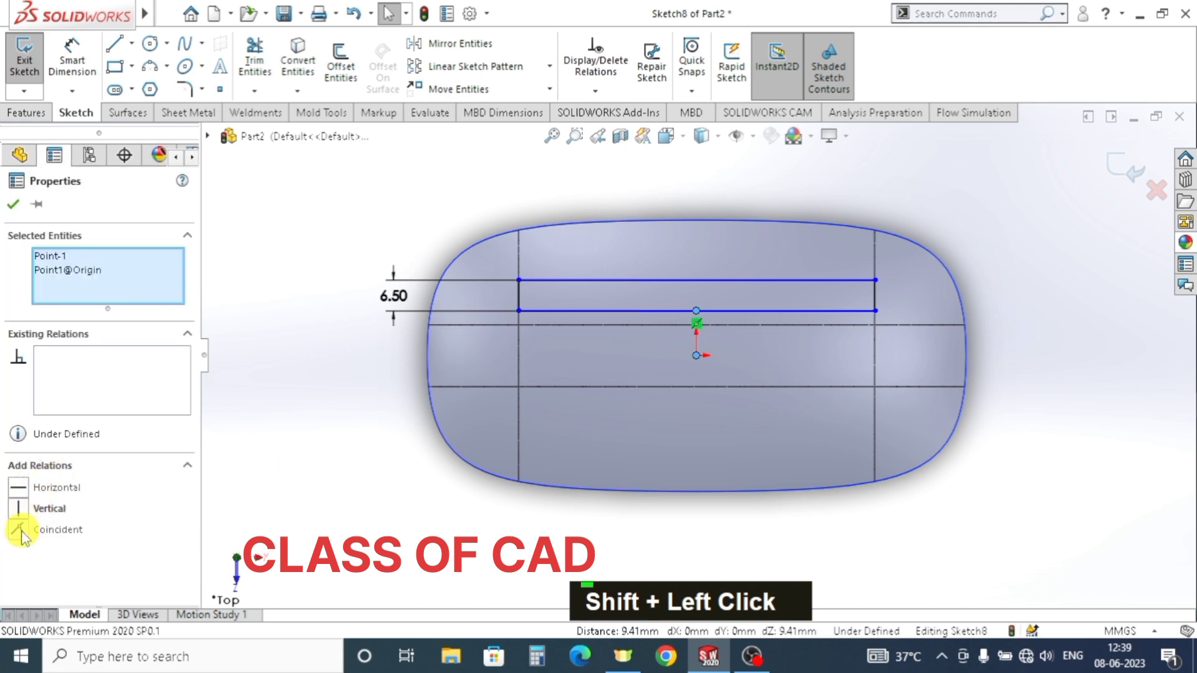
click(19, 530)
click(14, 206)
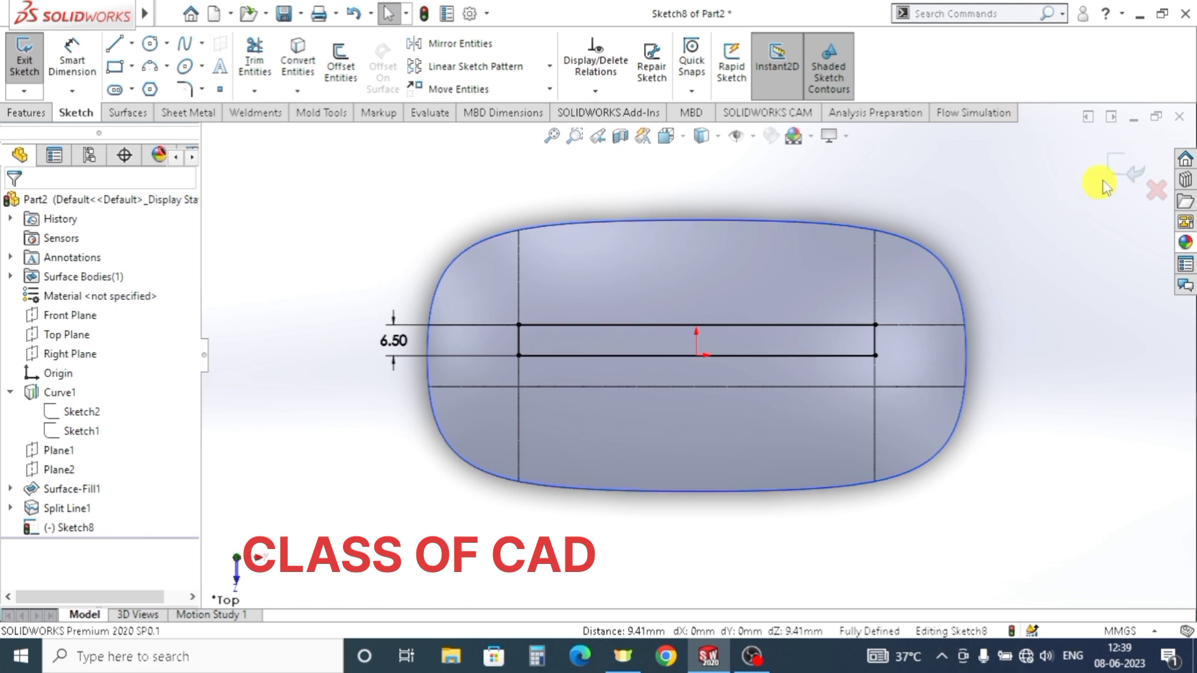
click(1119, 165)
- Create a planar surface bounded by the narrow rectangle sketch under the filled surface
click(126, 113)
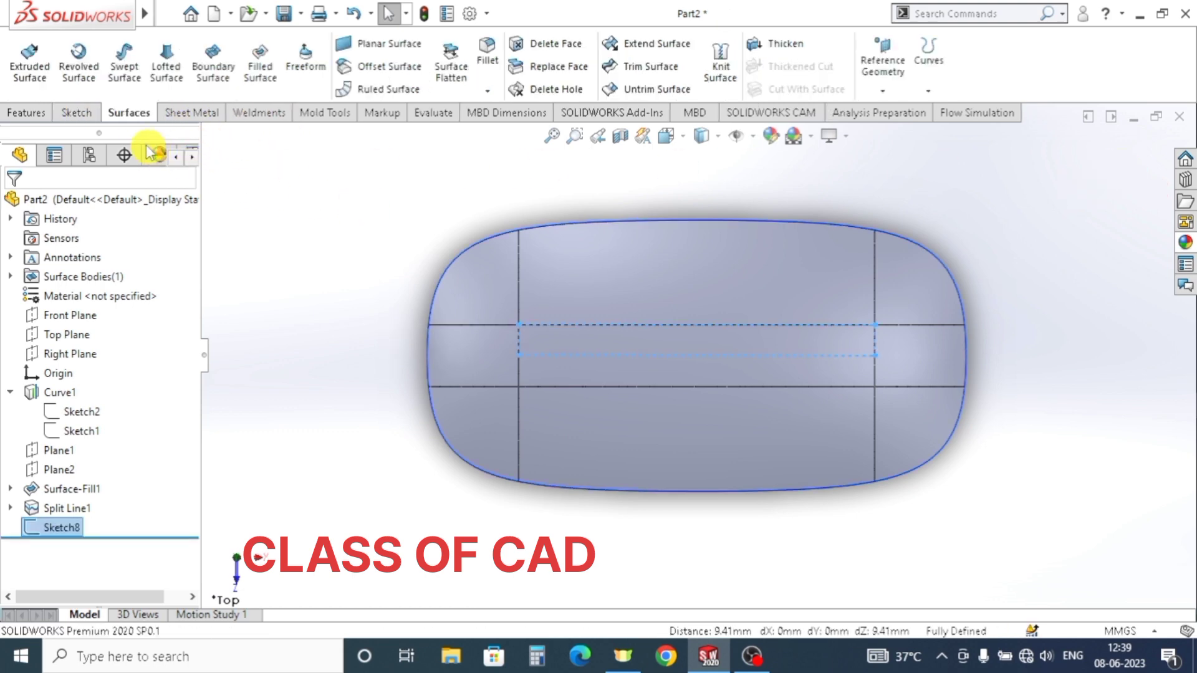
click(356, 44)
mouse_move(649, 280)
middle_down()
mouse_move(684, 340)
mouse_move(689, 507)
mouse_move(705, 561)
mouse_move(689, 368)
middle_up()
scroll(633, 328, down, 3)
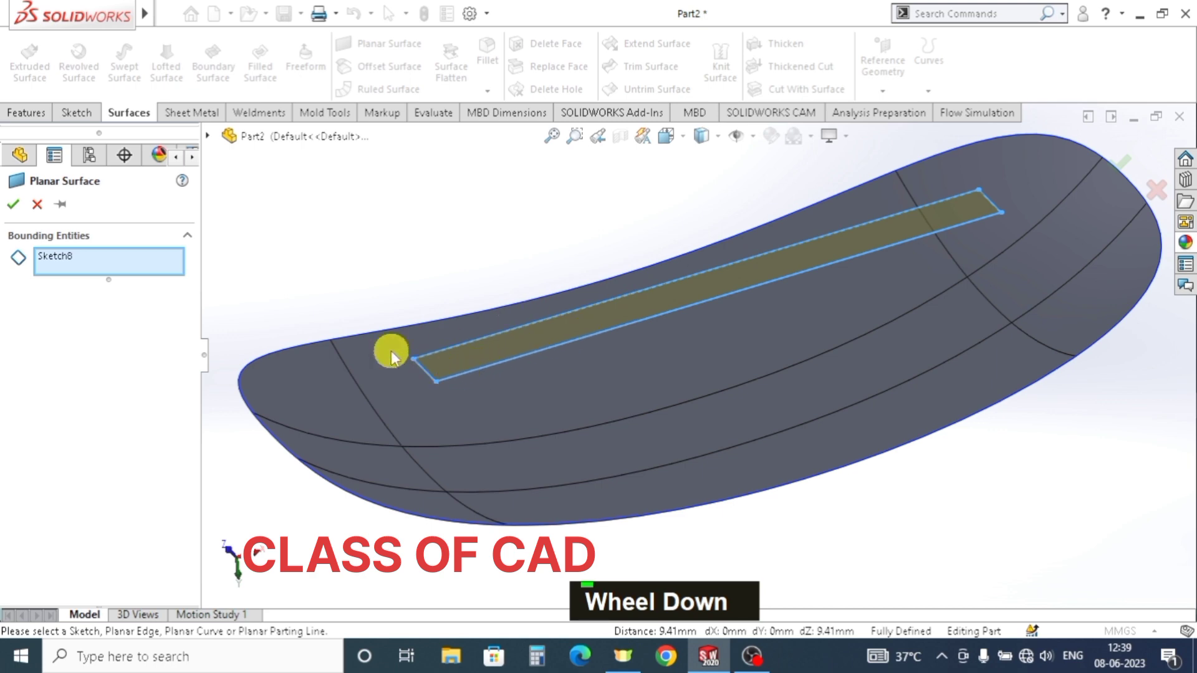
- Create a planar surface bounded by the closed rectangular sketch Sketch8
click(14, 206)
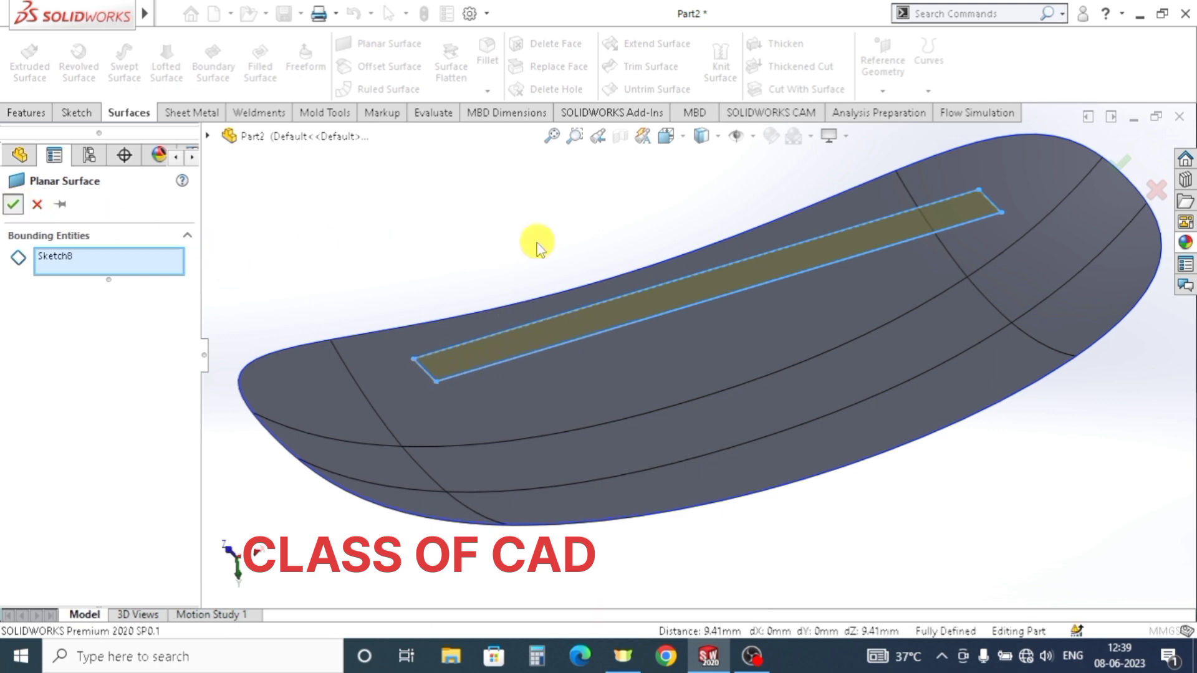
click(494, 232)
key(Escape)
mouse_move(654, 298)
middle_down()
mouse_move(627, 366)
mouse_move(552, 316)
middle_up()
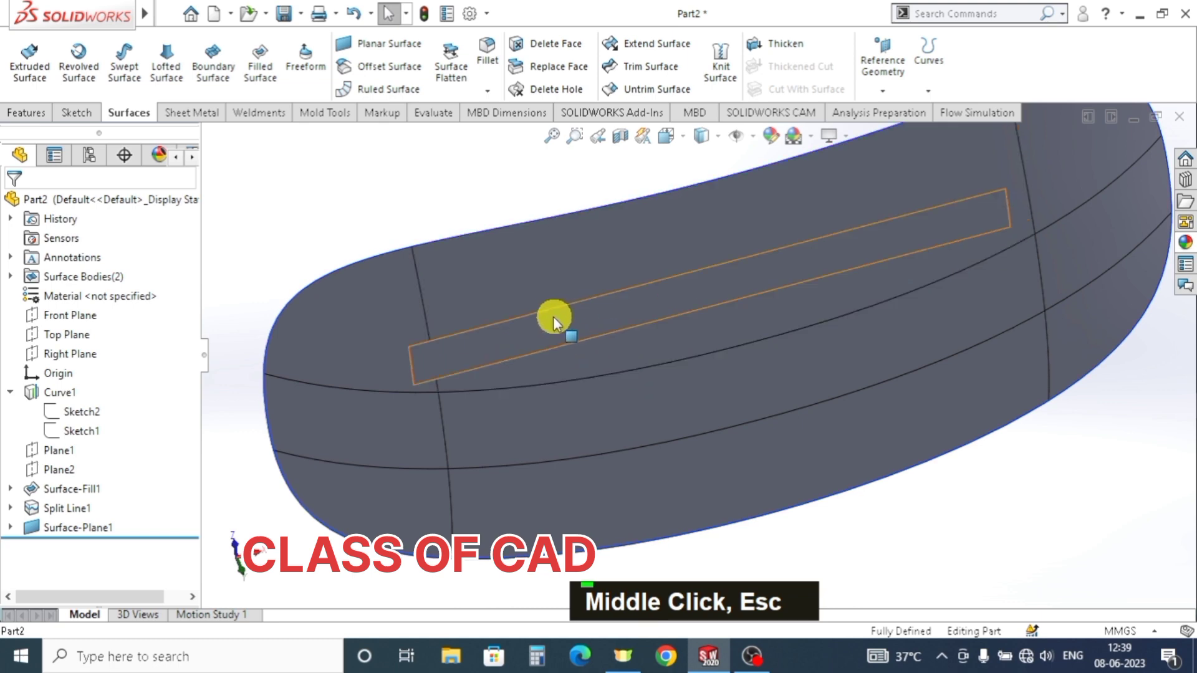
- Examine the narrow planar surface from several angles, including views normal to its face
click(533, 328)
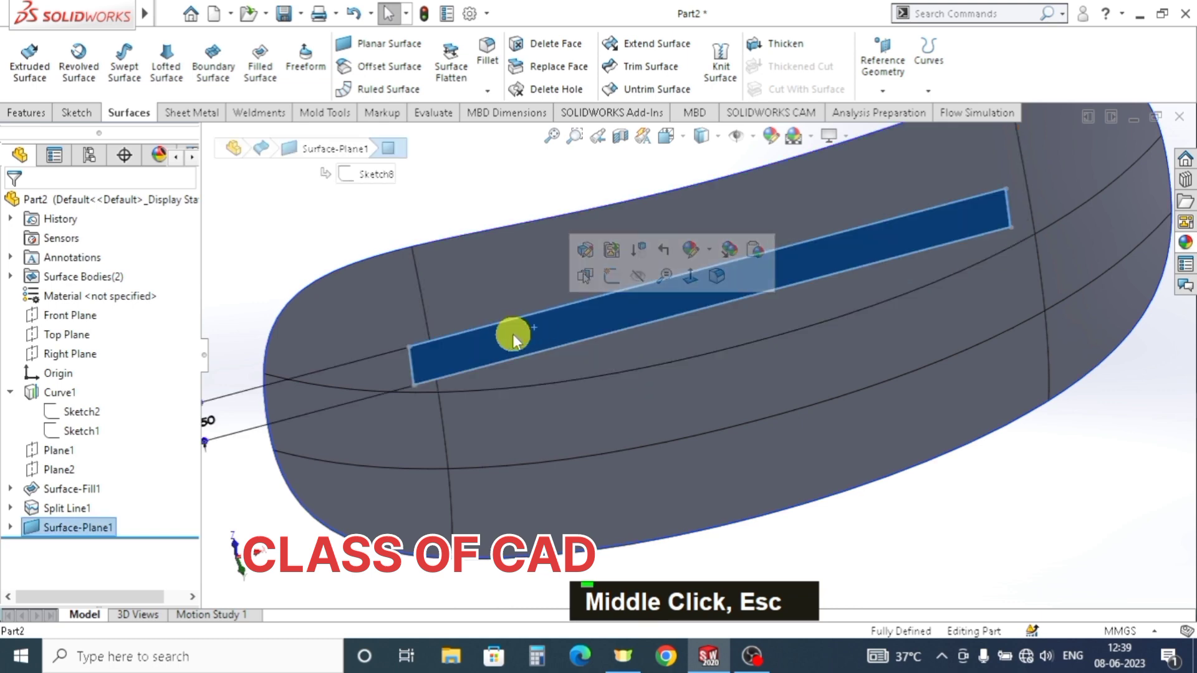
click(587, 308)
key(Escape)
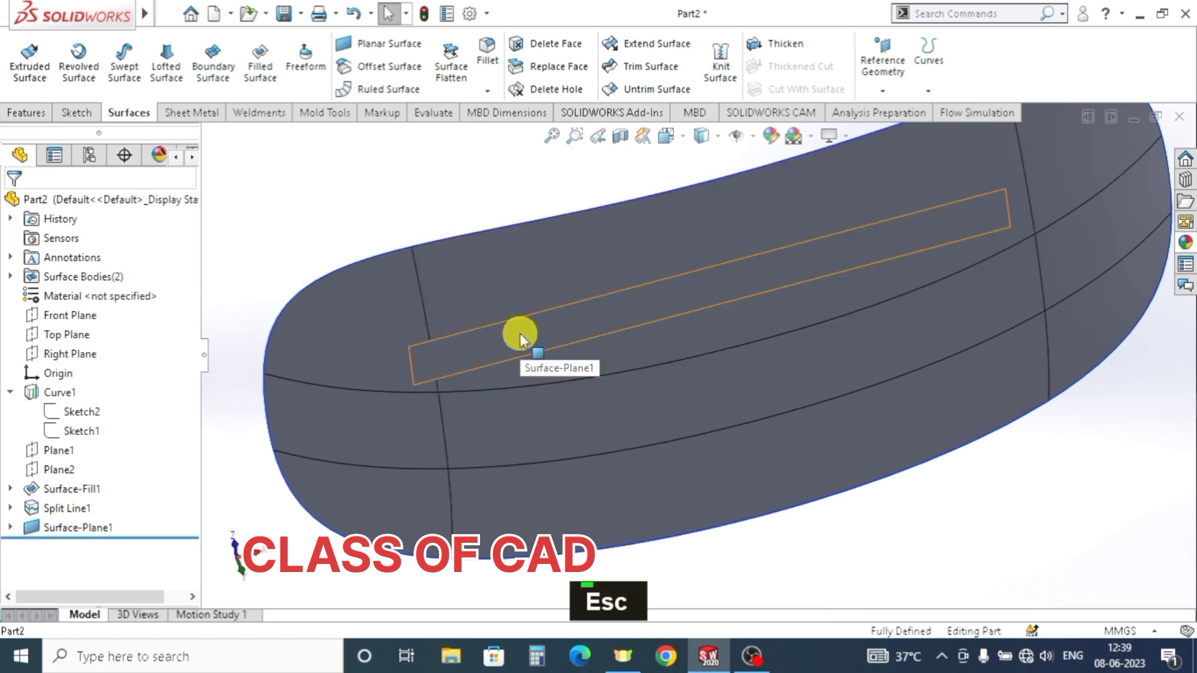
scroll(549, 310, up, 3)
middle_drag(548, 310, 788, 347)
key(Escape)
click(704, 322)
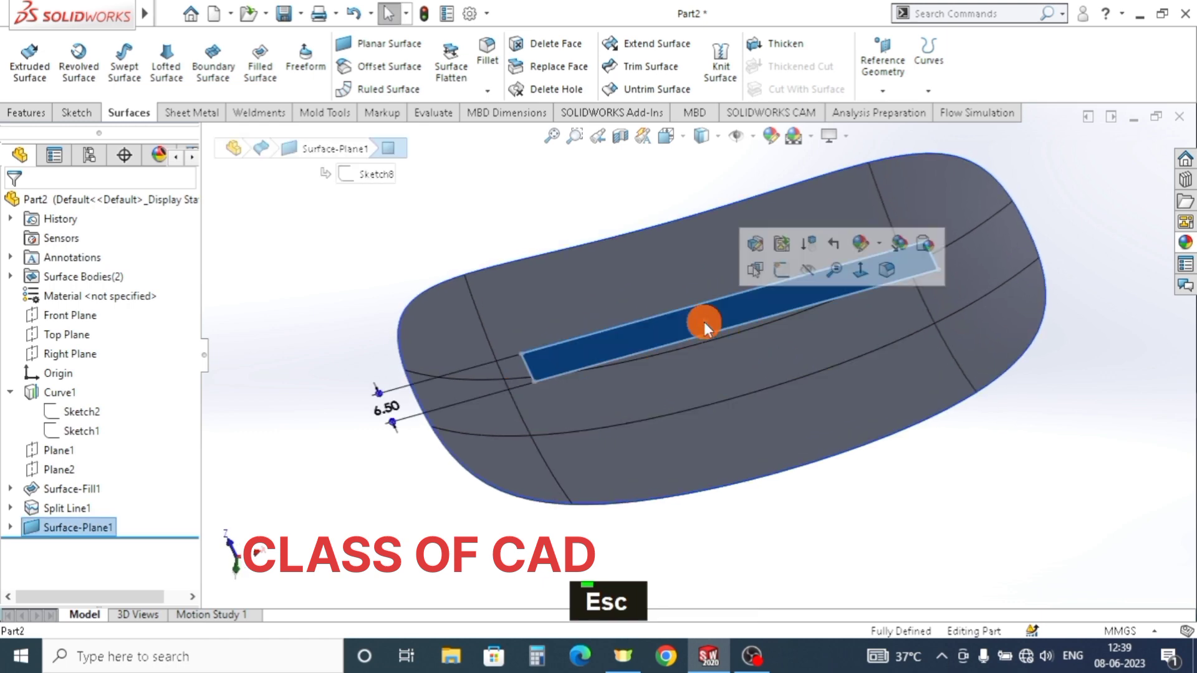
key(space)
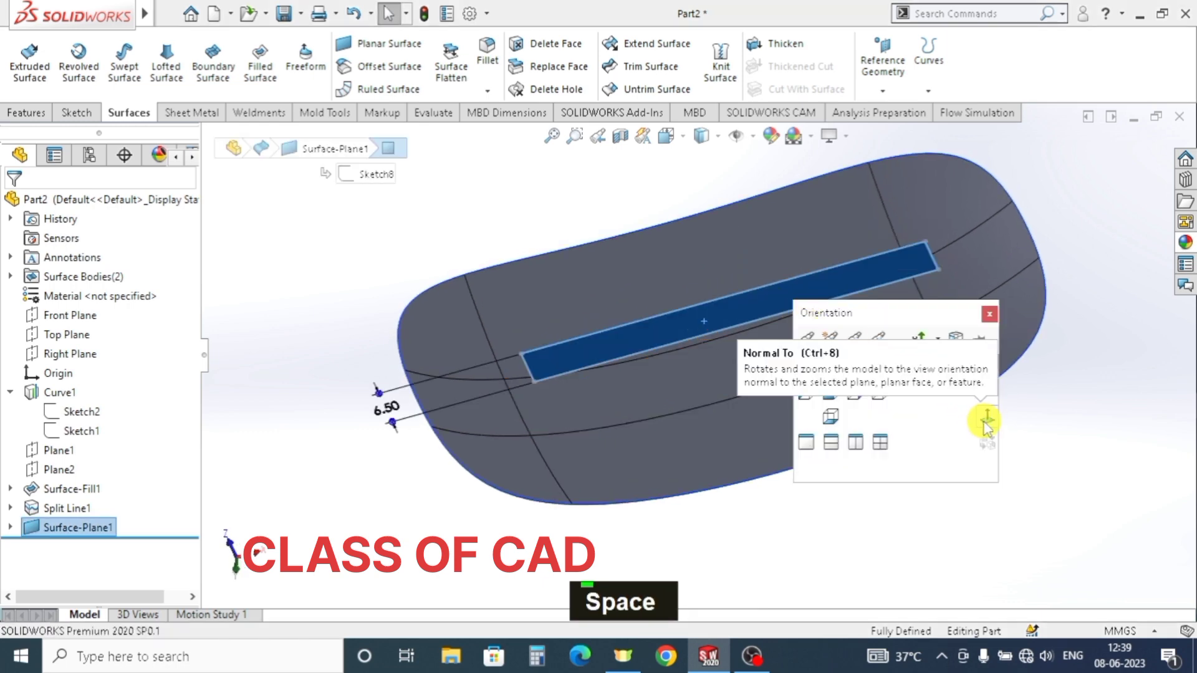
click(985, 422)
key(space)
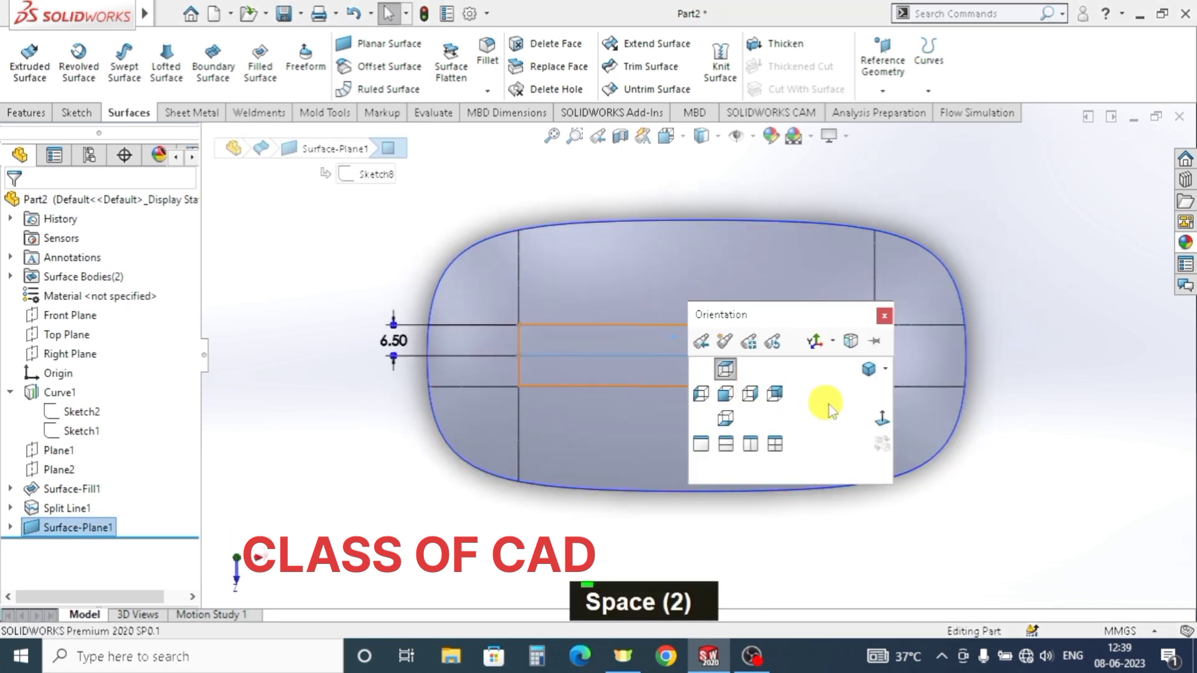
click(885, 426)
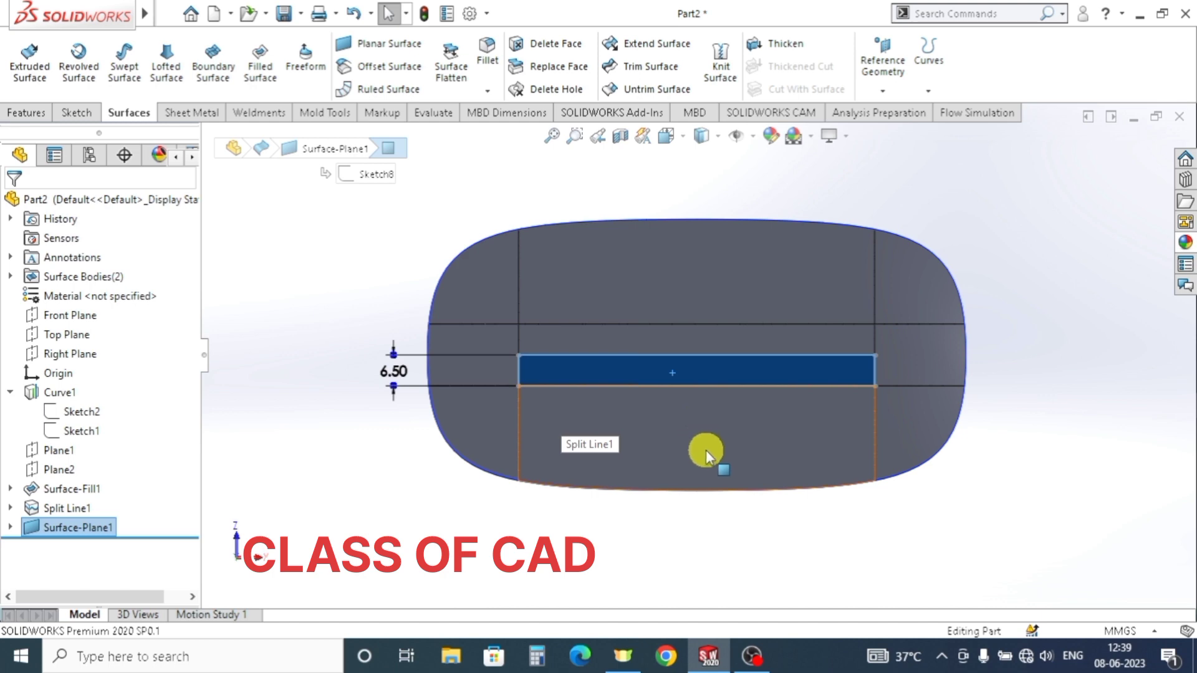
middle_click(724, 470)
middle_drag(723, 470, 723, 431)
key(Escape)
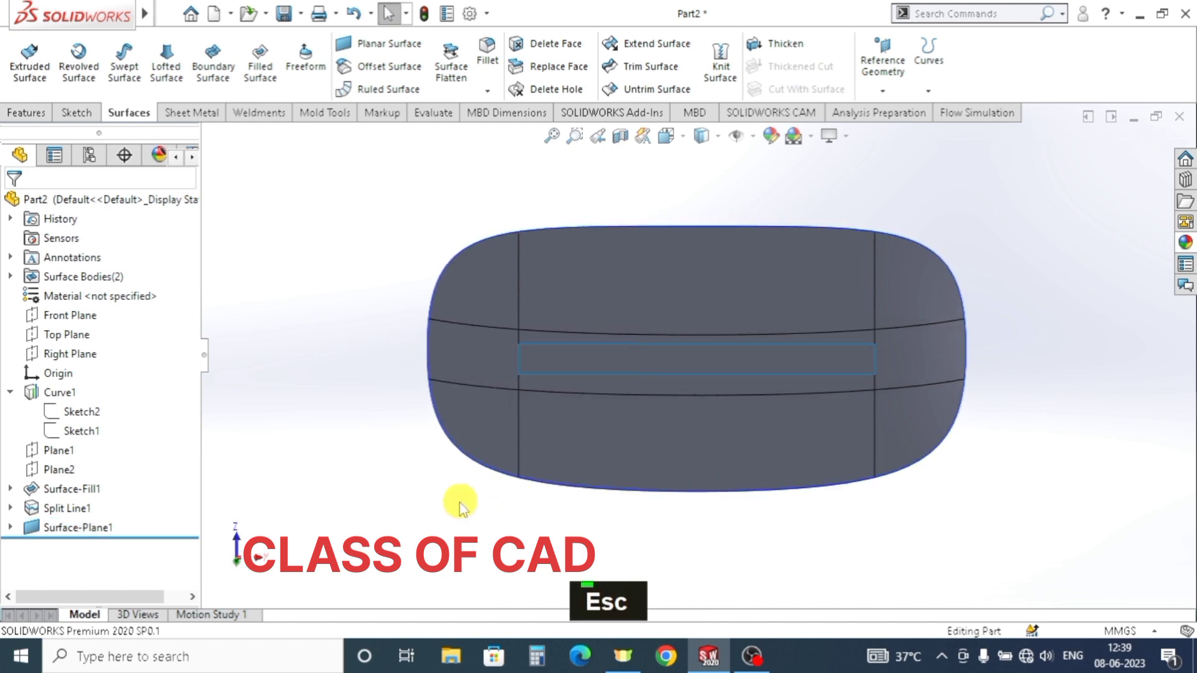
- Start a lofted surface using the planar surface's long edge and the facing middle section of the filled surface's outer edge as profiles
click(167, 70)
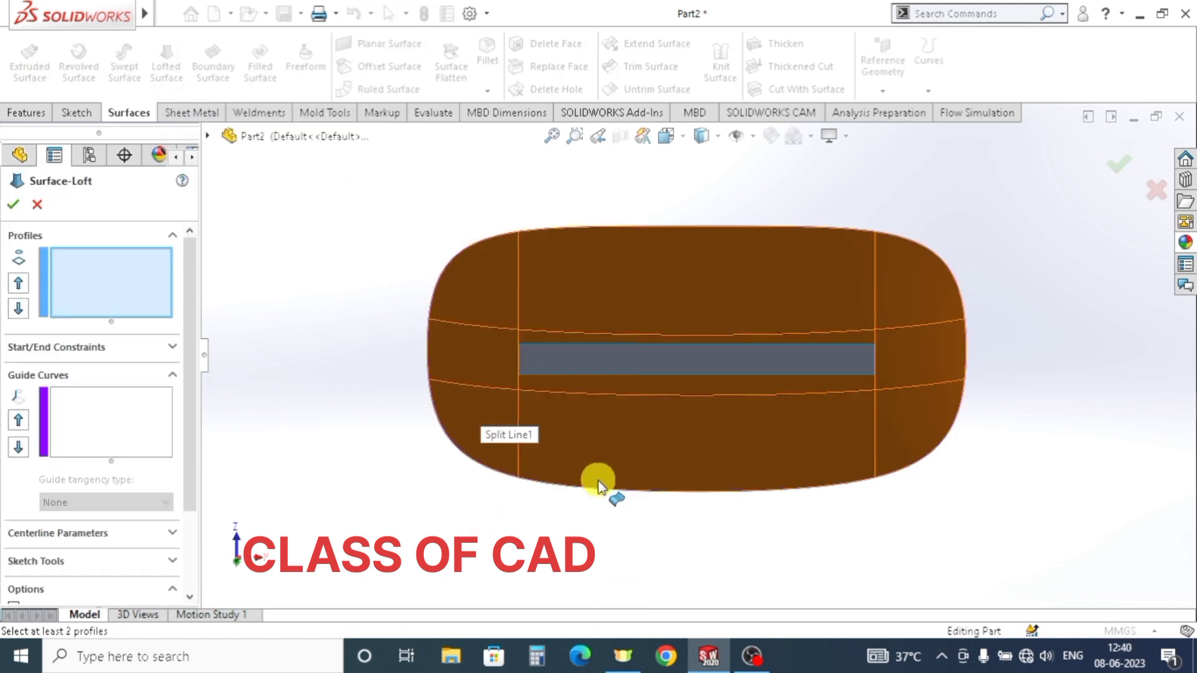
middle_click(811, 492)
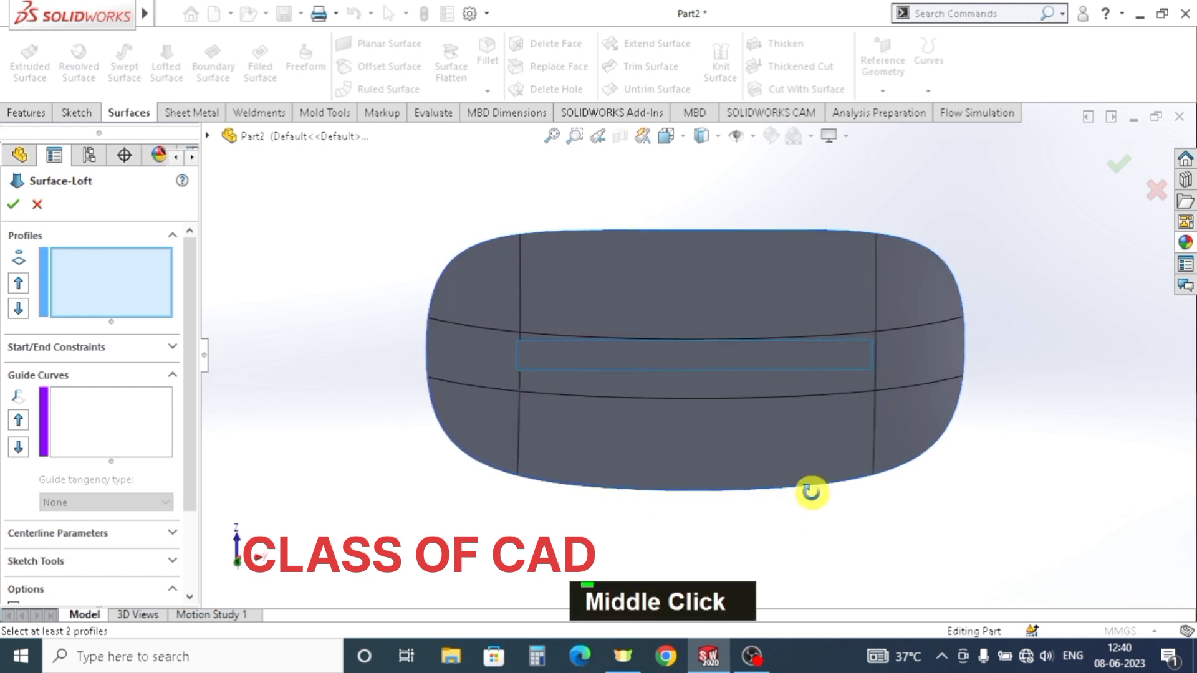
middle_drag(810, 493, 726, 493)
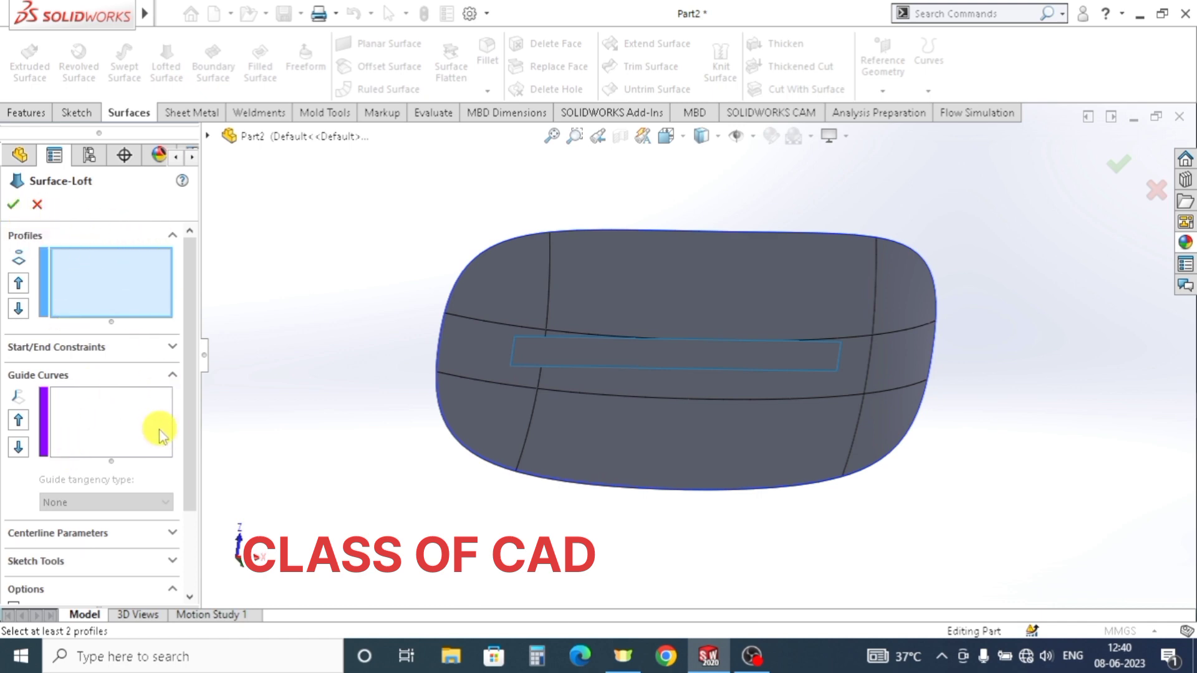
click(548, 364)
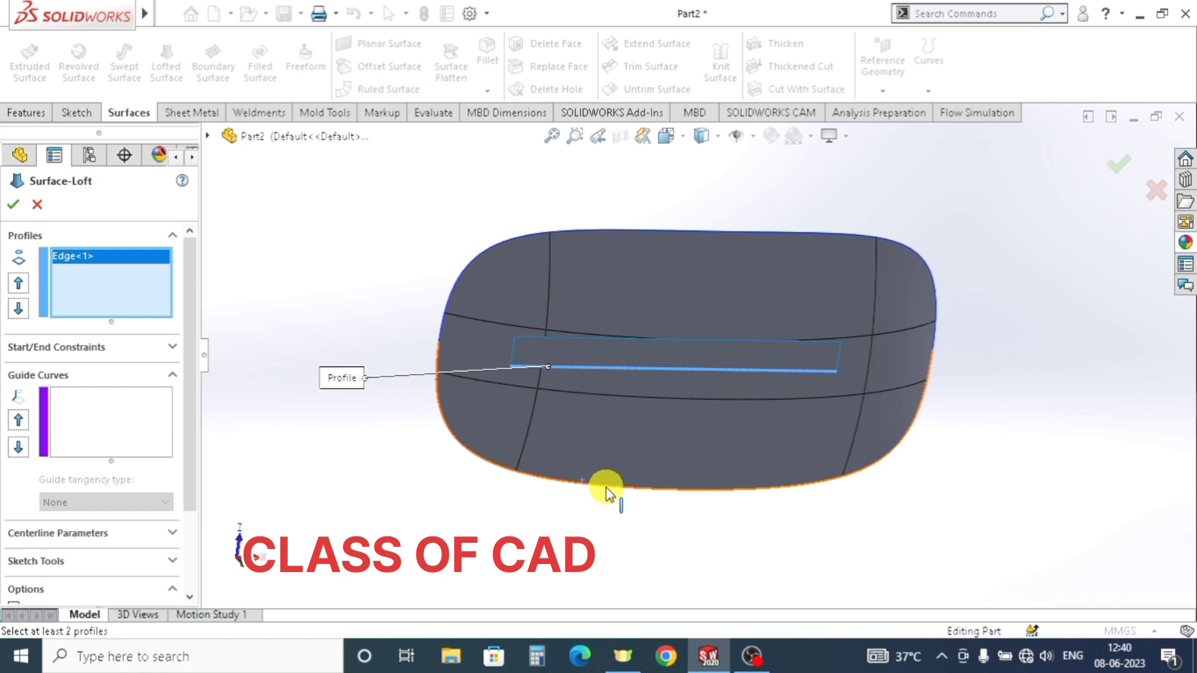
right_click(605, 487)
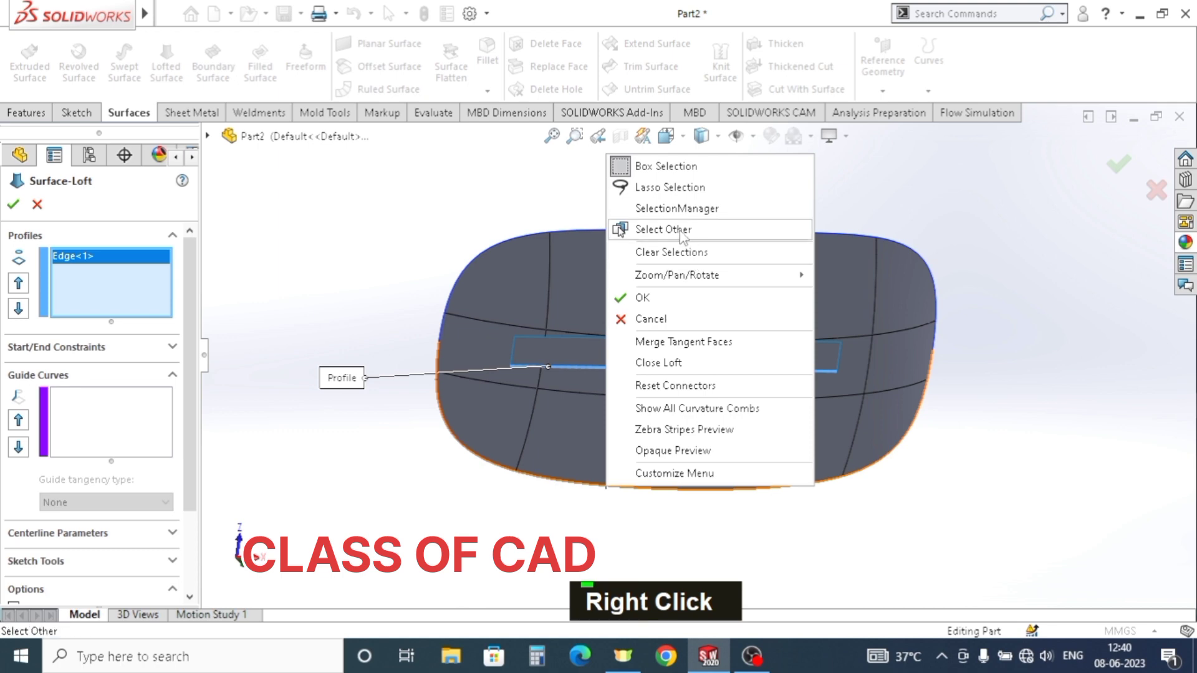
click(683, 233)
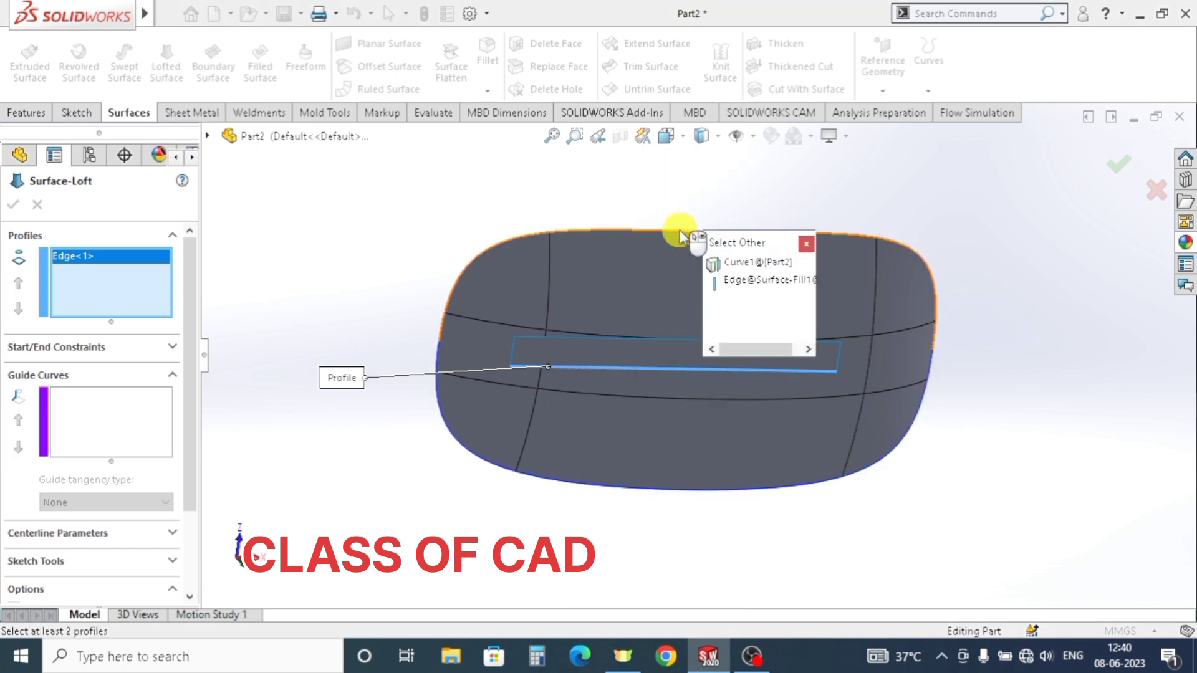
click(737, 281)
middle_click(723, 399)
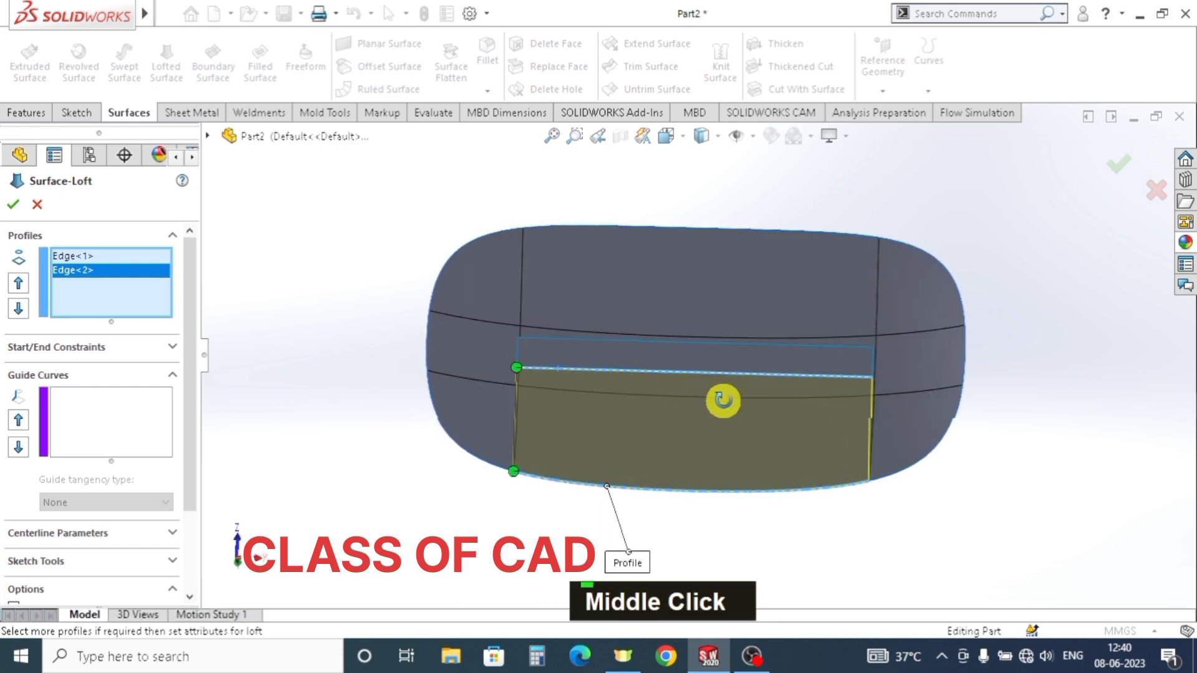
middle_drag(723, 400, 511, 318)
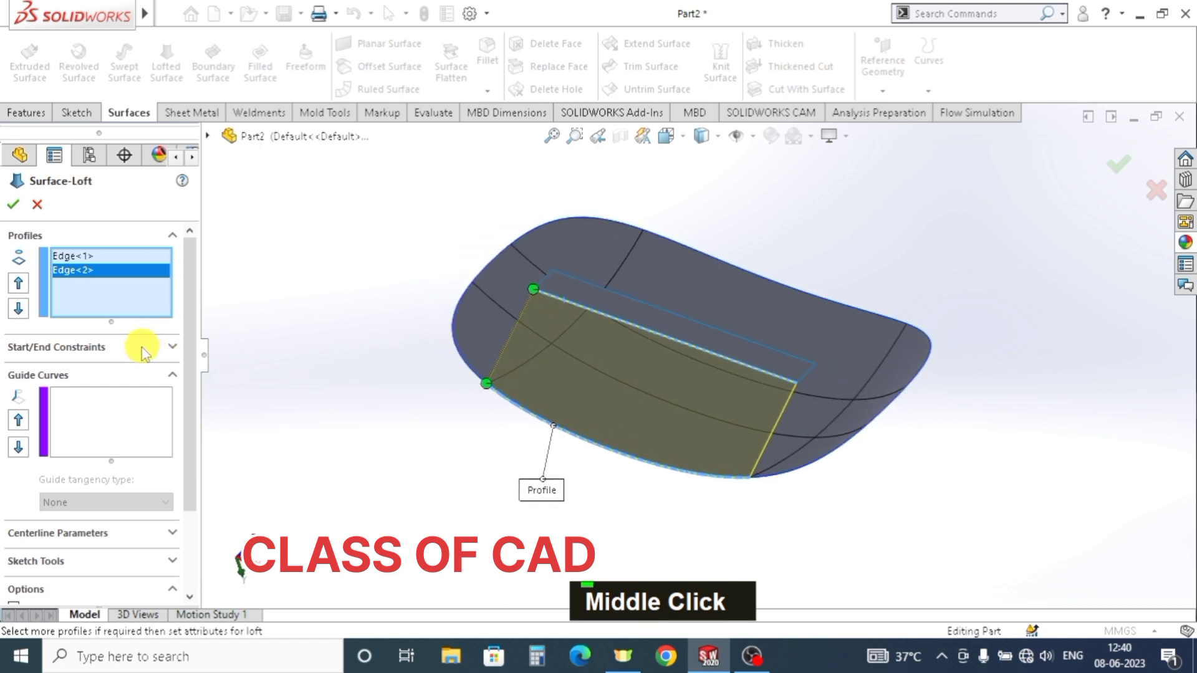
- Set the loft's start constraint to Tangency To Face at the planar surface
click(142, 347)
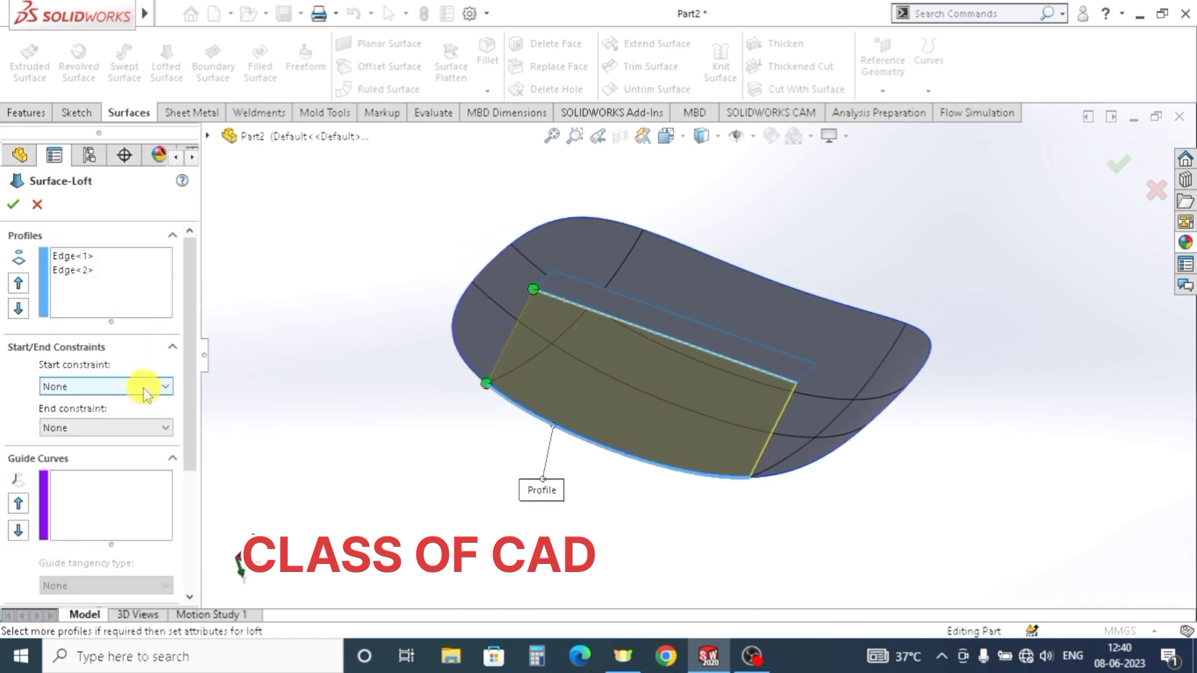
click(144, 387)
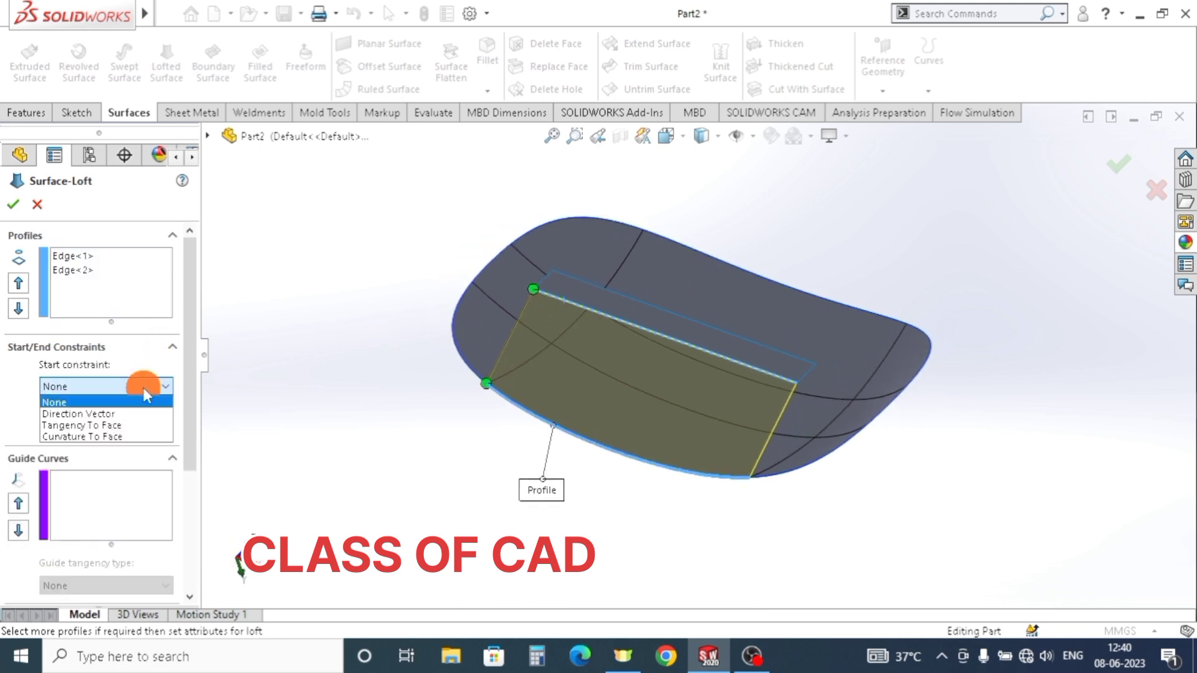
click(112, 426)
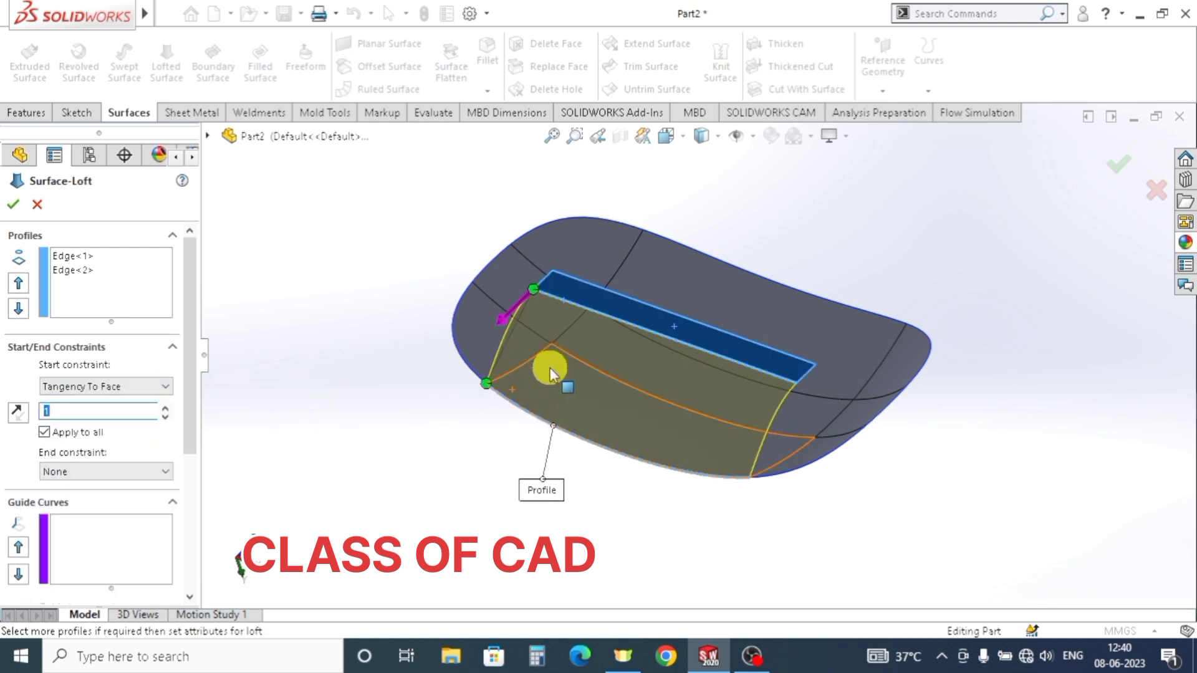
middle_drag(549, 367, 654, 330)
scroll(774, 350, down, 3)
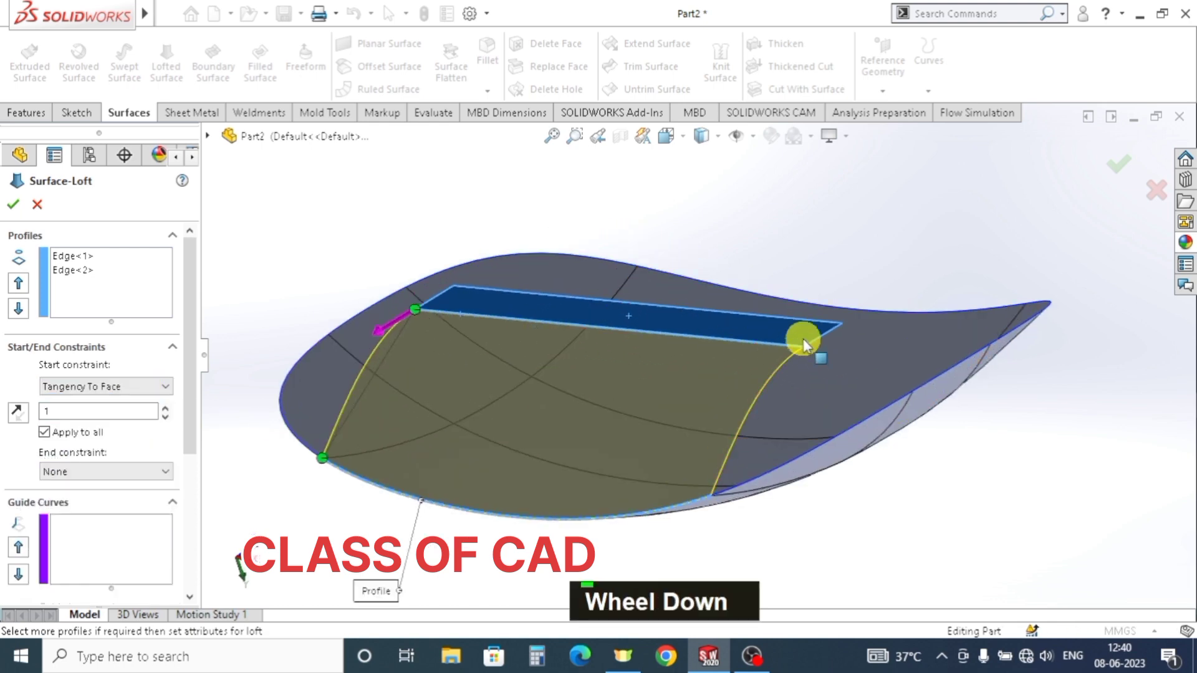
- Set the loft's end constraint to Direction Vector with the Top Plane as direction, and finish the surface
click(102, 476)
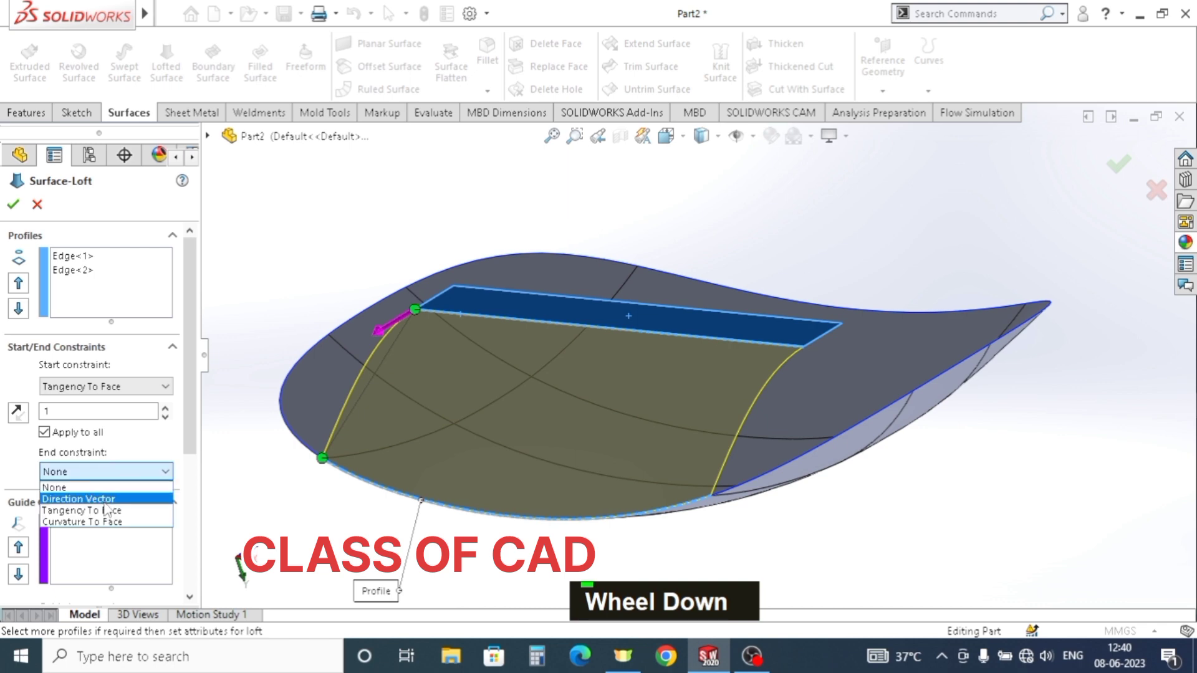
click(99, 499)
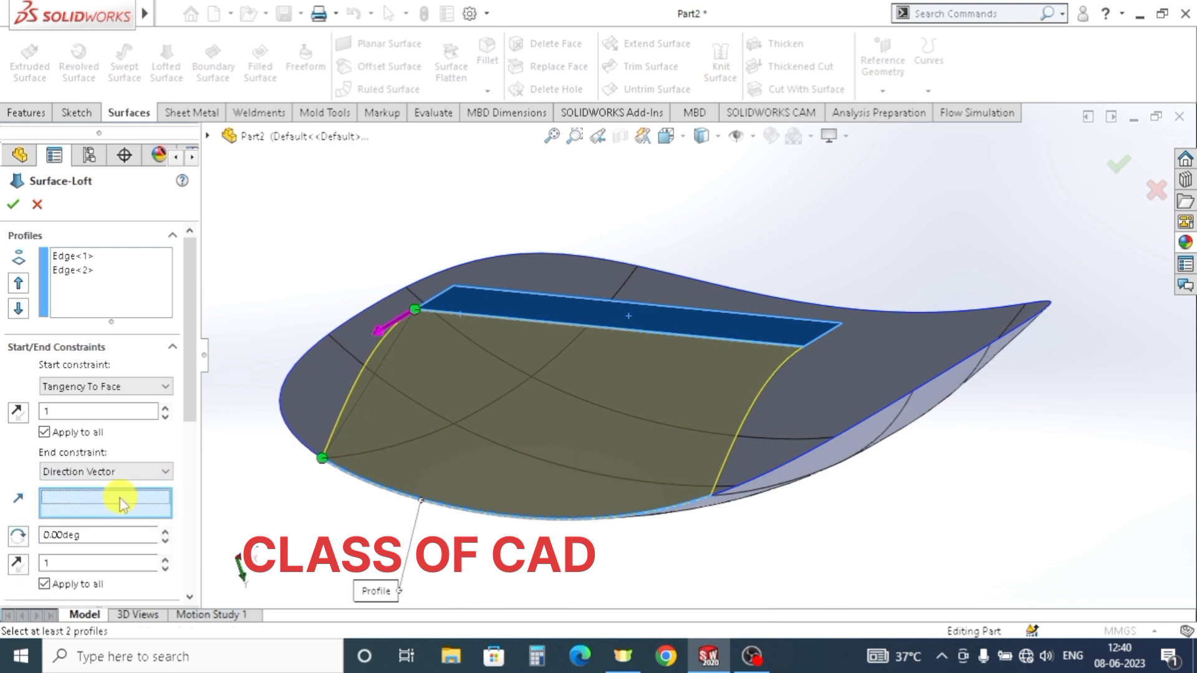
middle_drag(481, 361, 451, 365)
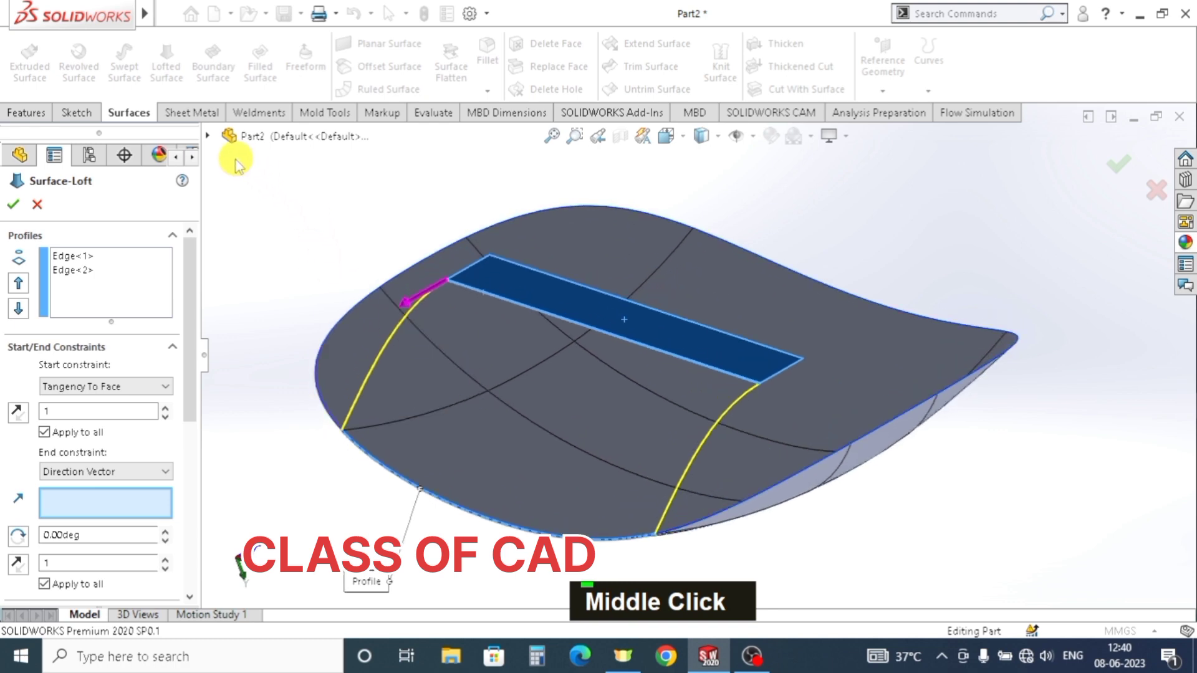
click(210, 136)
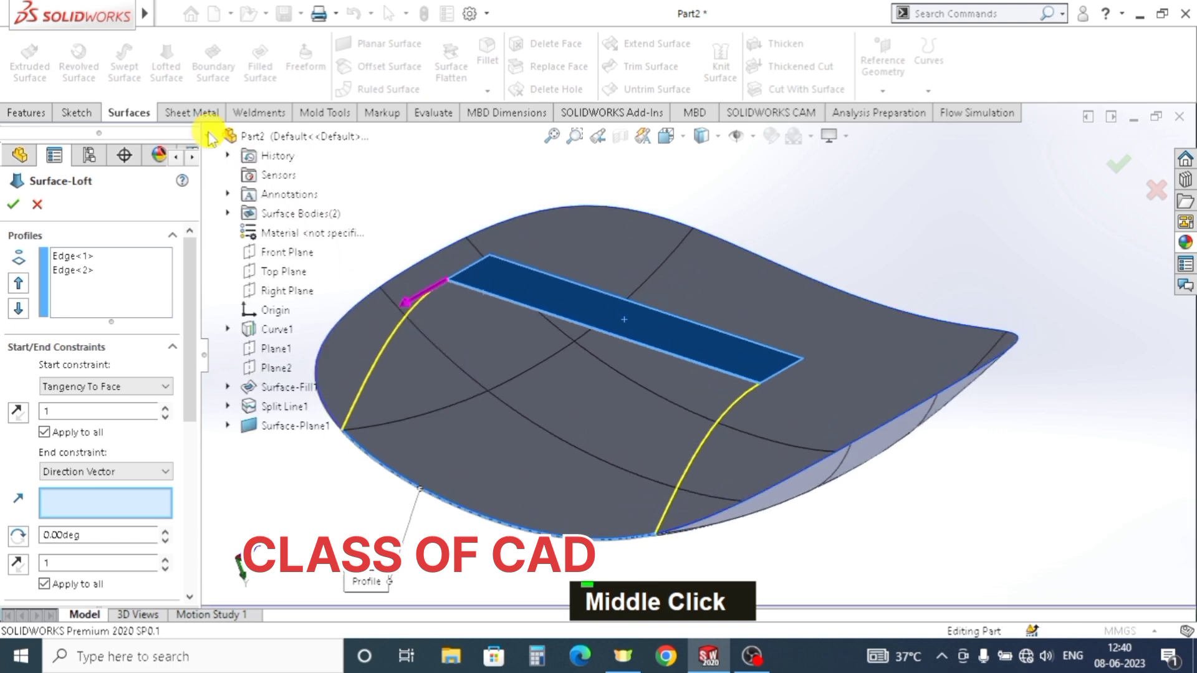
click(283, 272)
mouse_move(543, 354)
middle_down()
mouse_move(542, 292)
mouse_move(546, 348)
middle_up()
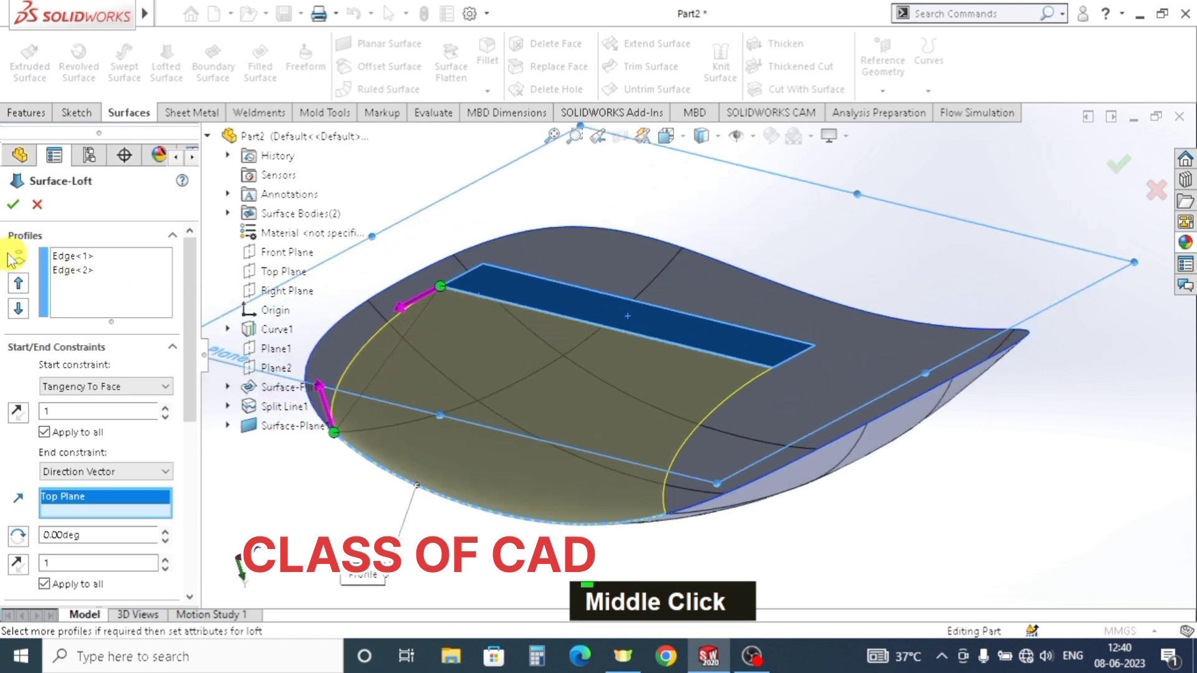
click(14, 207)
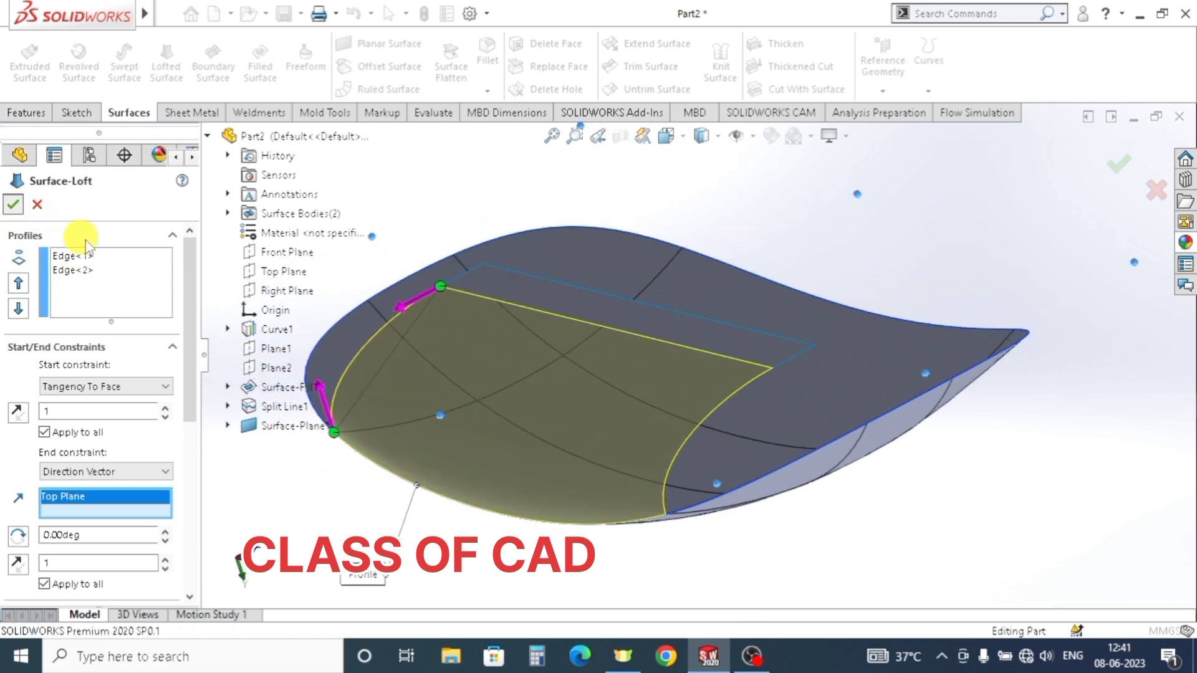
middle_drag(506, 384, 496, 428)
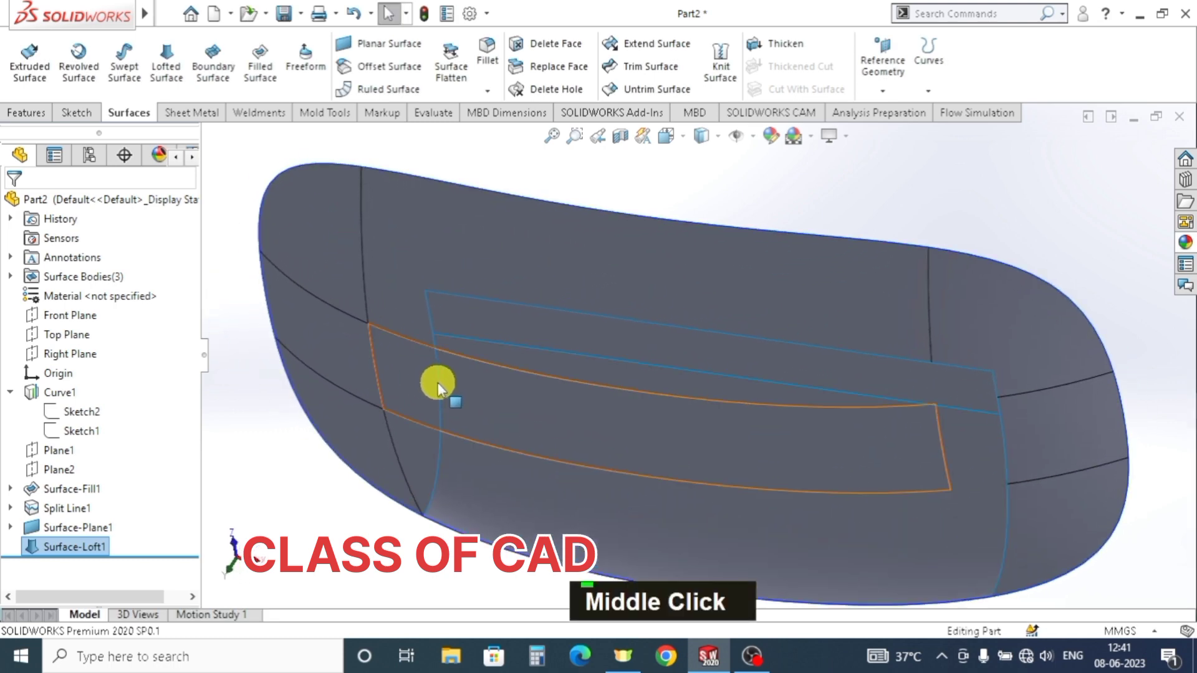
click(167, 70)
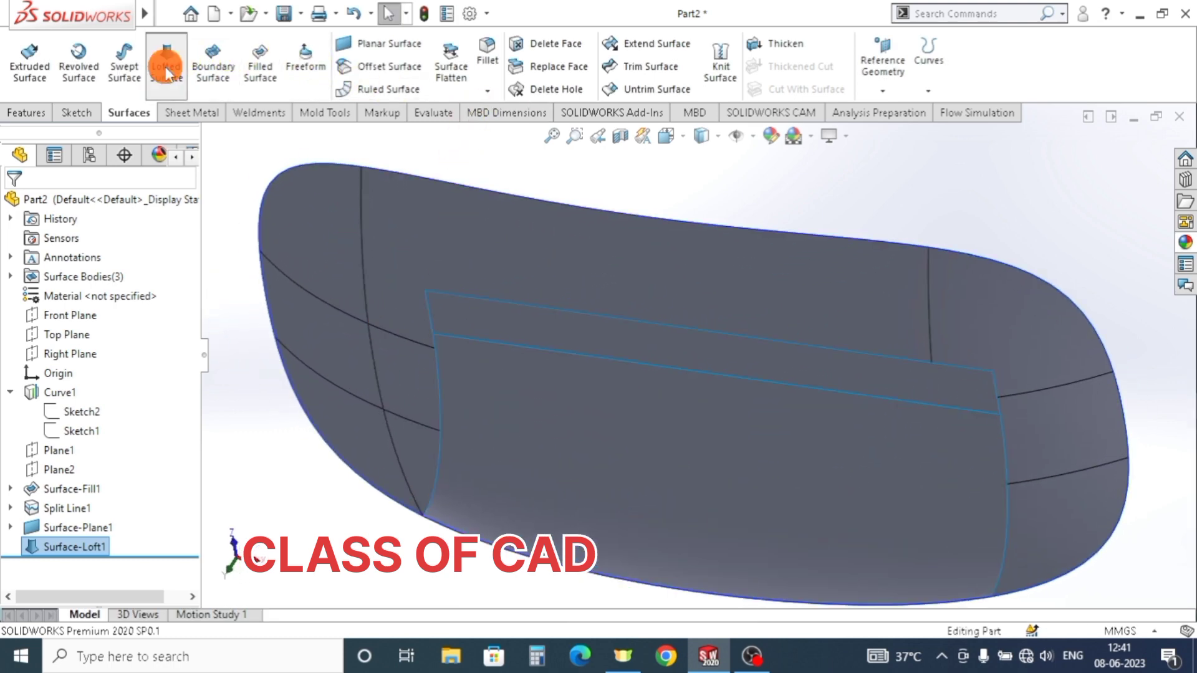
click(443, 353)
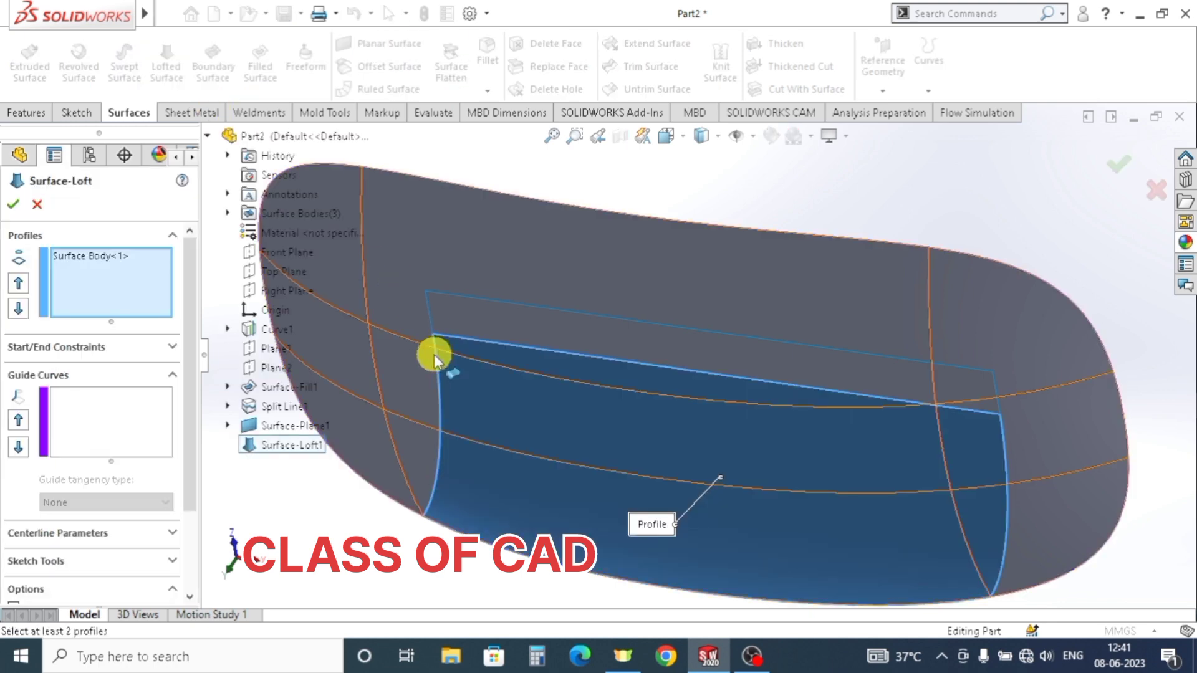
right_click(437, 354)
scroll(465, 402, up, 1)
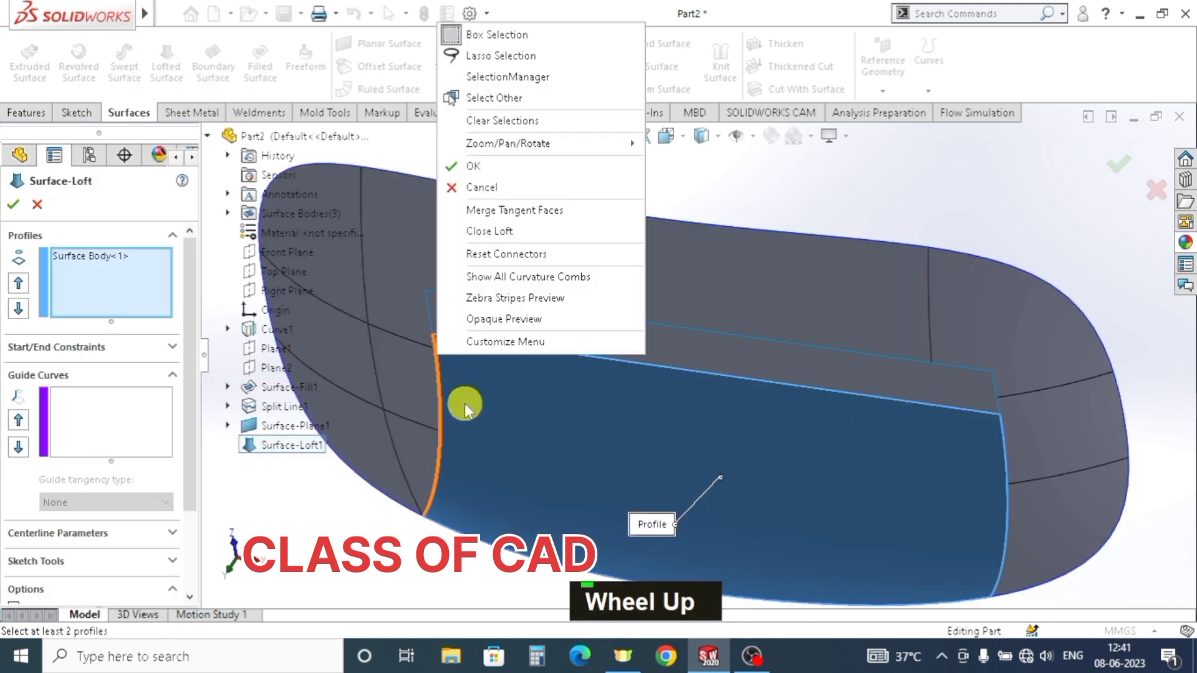
click(461, 167)
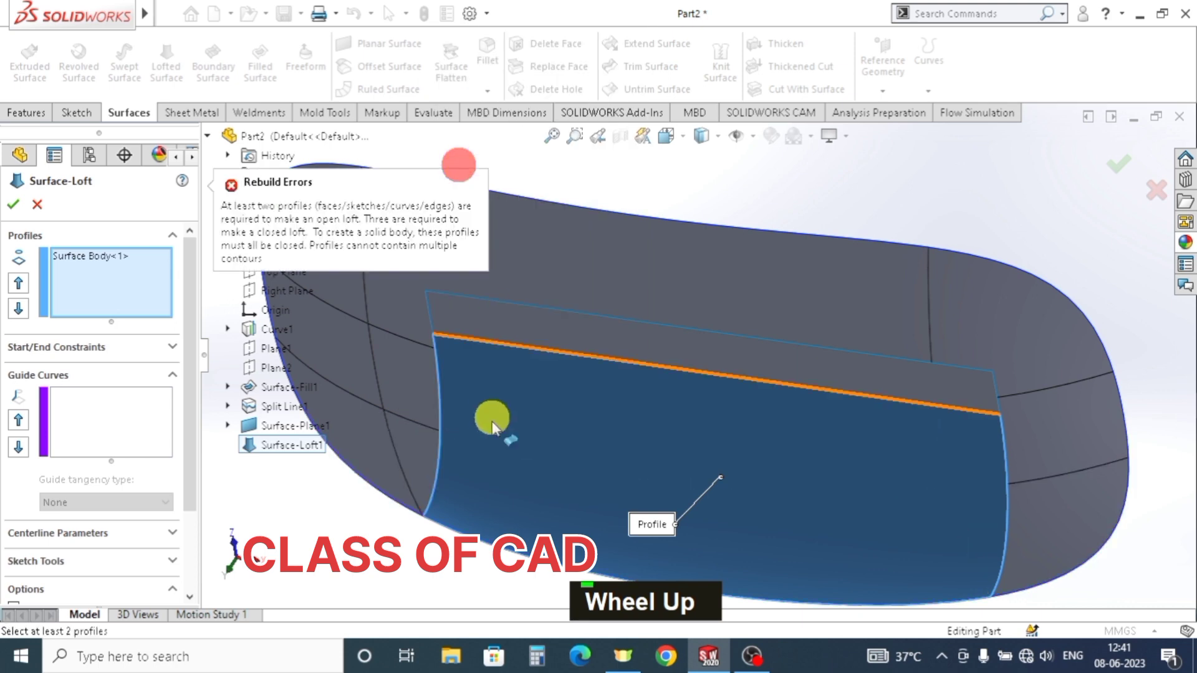
scroll(491, 431, up, 3)
key(Escape)
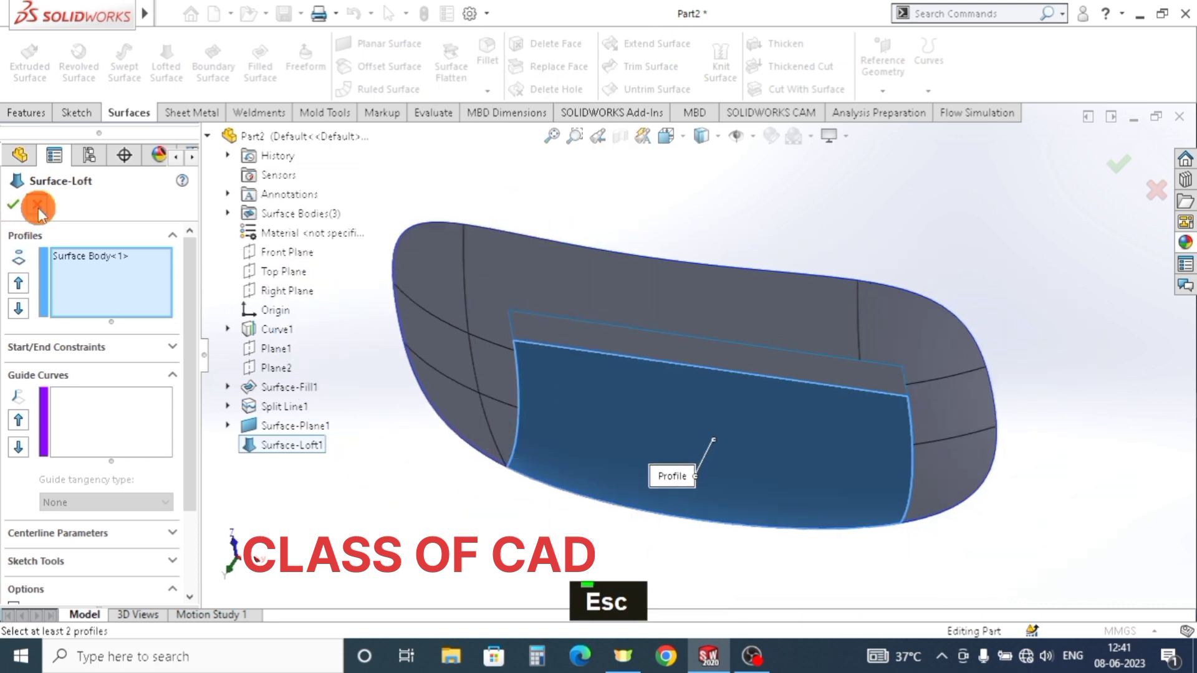
click(38, 206)
scroll(506, 382, up, 2)
key(Escape)
key(Escape)
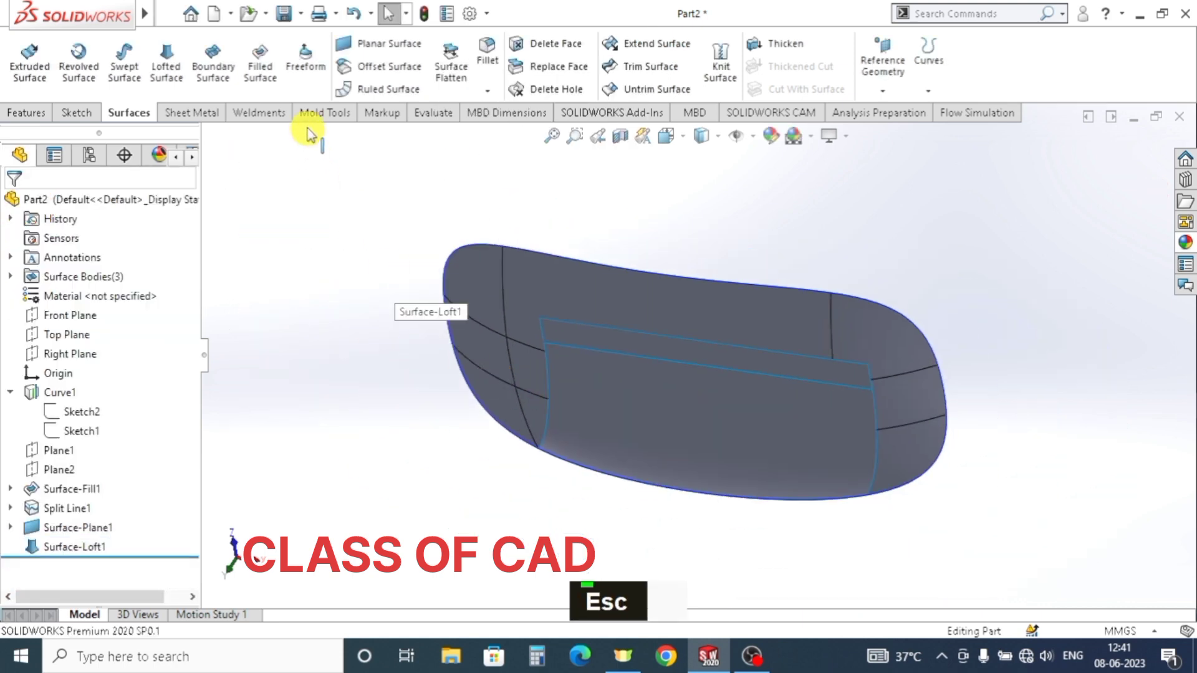
- Start a lofted surface using the first loft's side edge and the adjacent corner section of the filled surface's outer edge as profiles
click(178, 65)
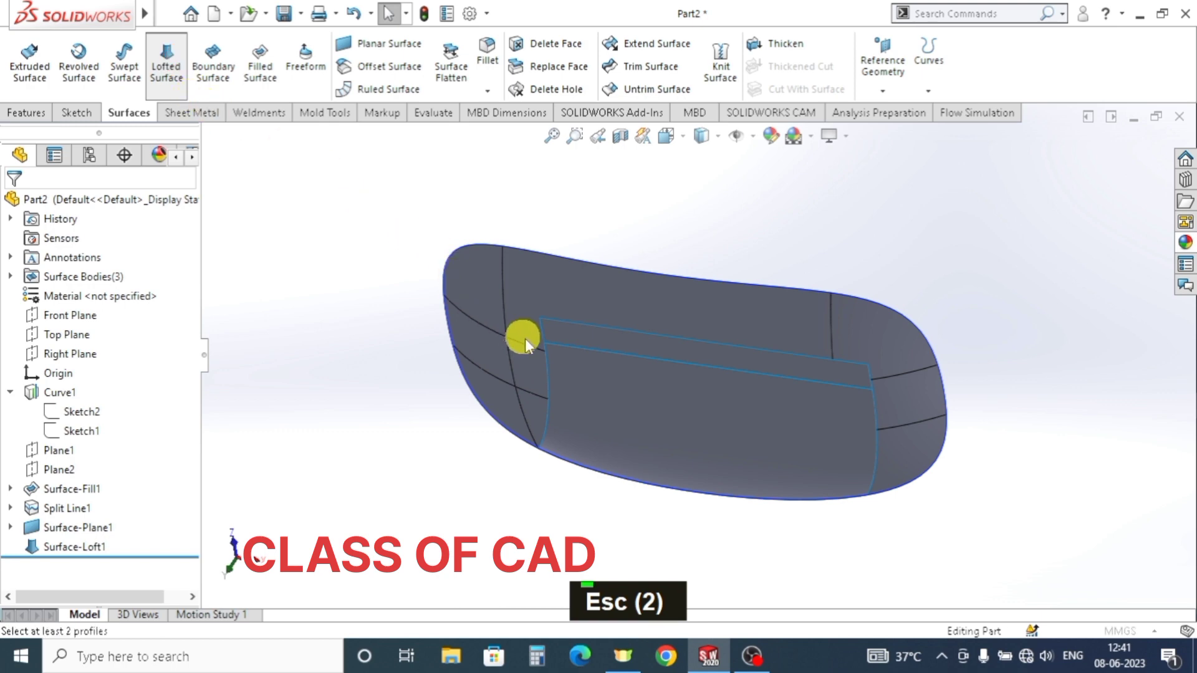
scroll(558, 367, down, 1)
click(562, 375)
scroll(561, 375, down, 2)
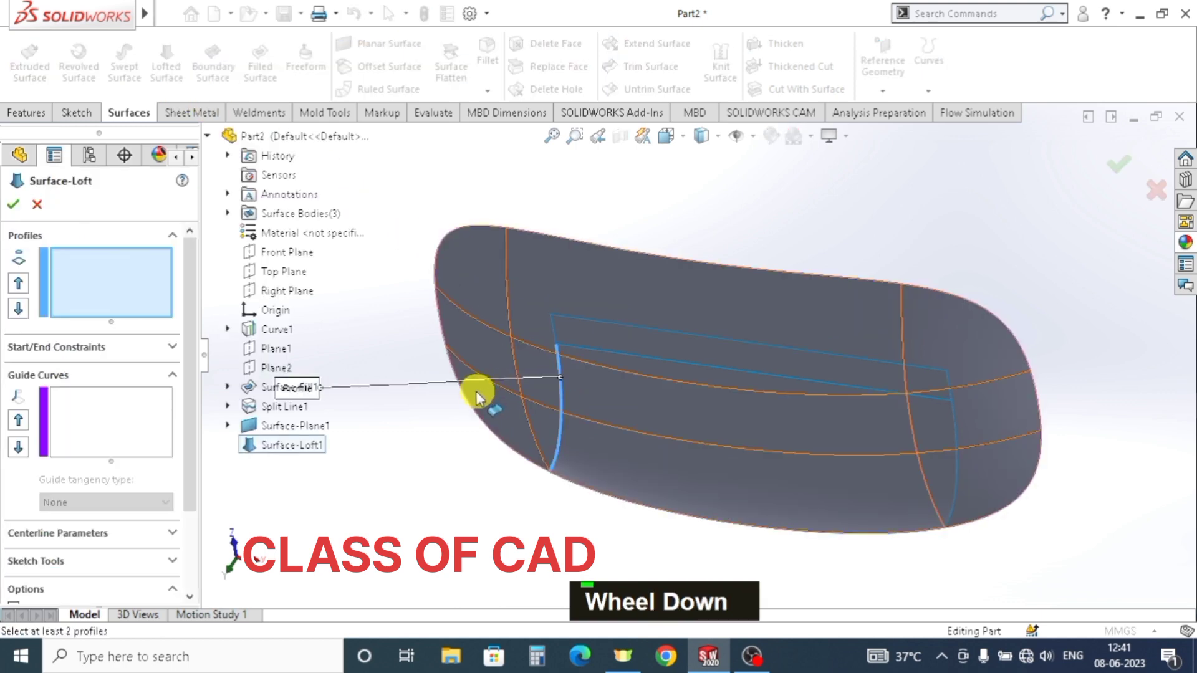
click(465, 400)
right_click(467, 401)
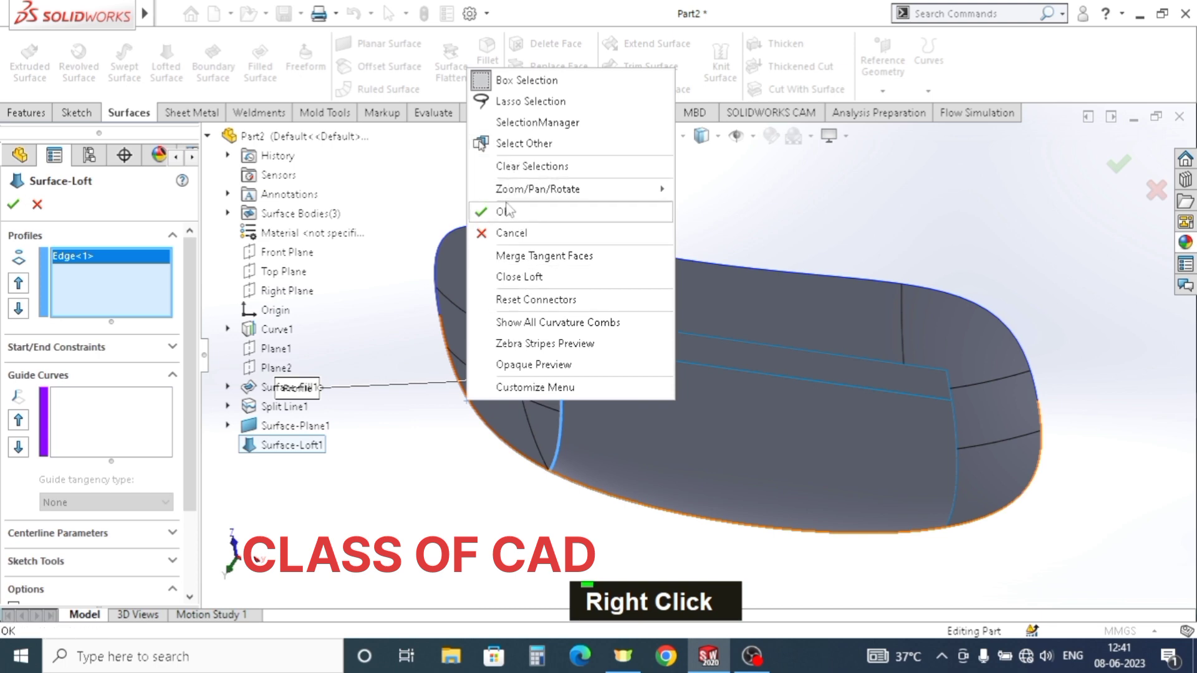
mouse_move(524, 189)
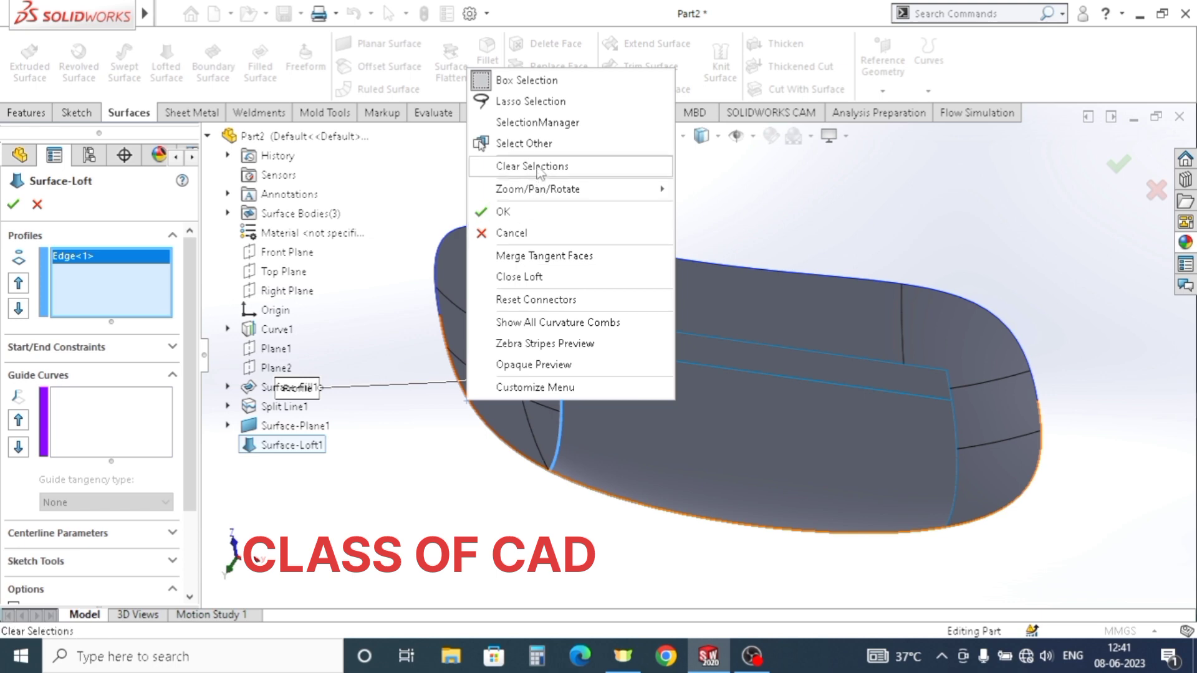
click(524, 143)
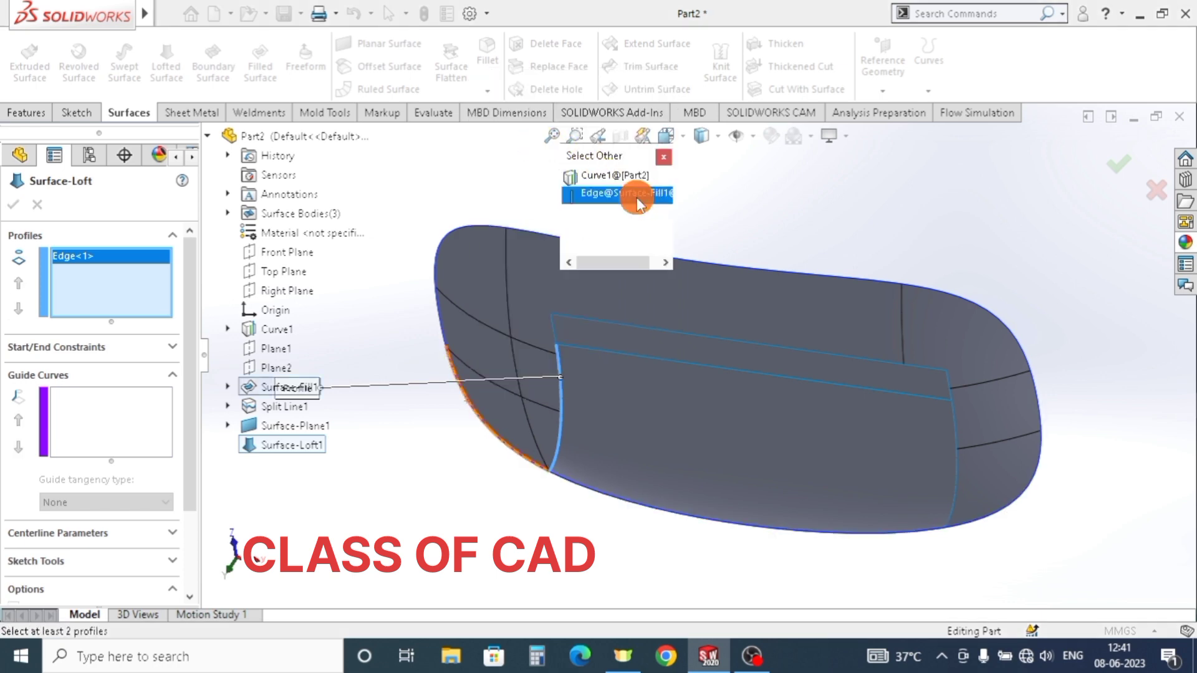
click(637, 194)
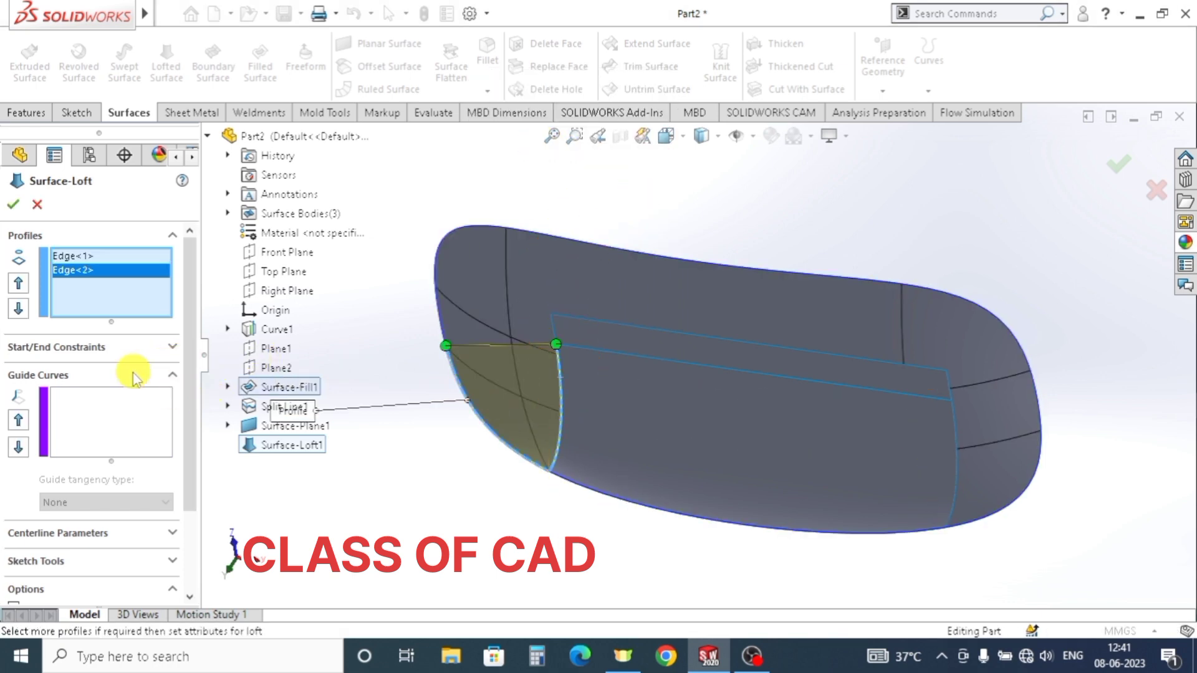
- Set the corner loft's start constraint to Tangency To Face and finish the surface
click(105, 348)
click(88, 386)
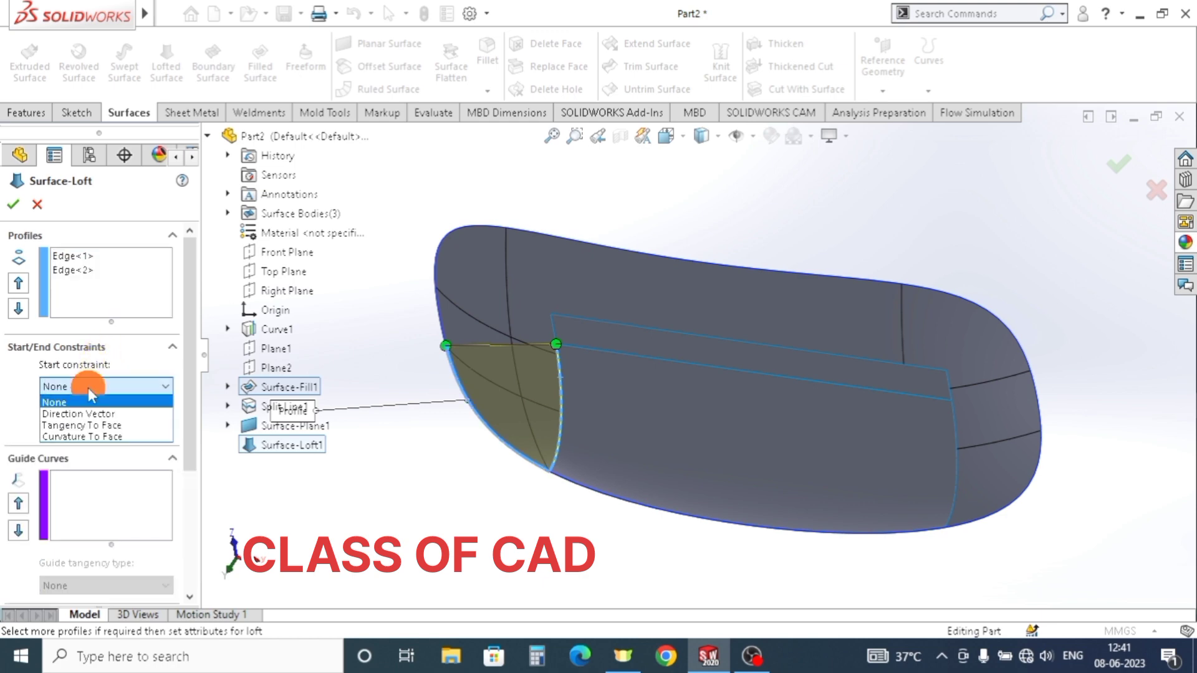
click(93, 425)
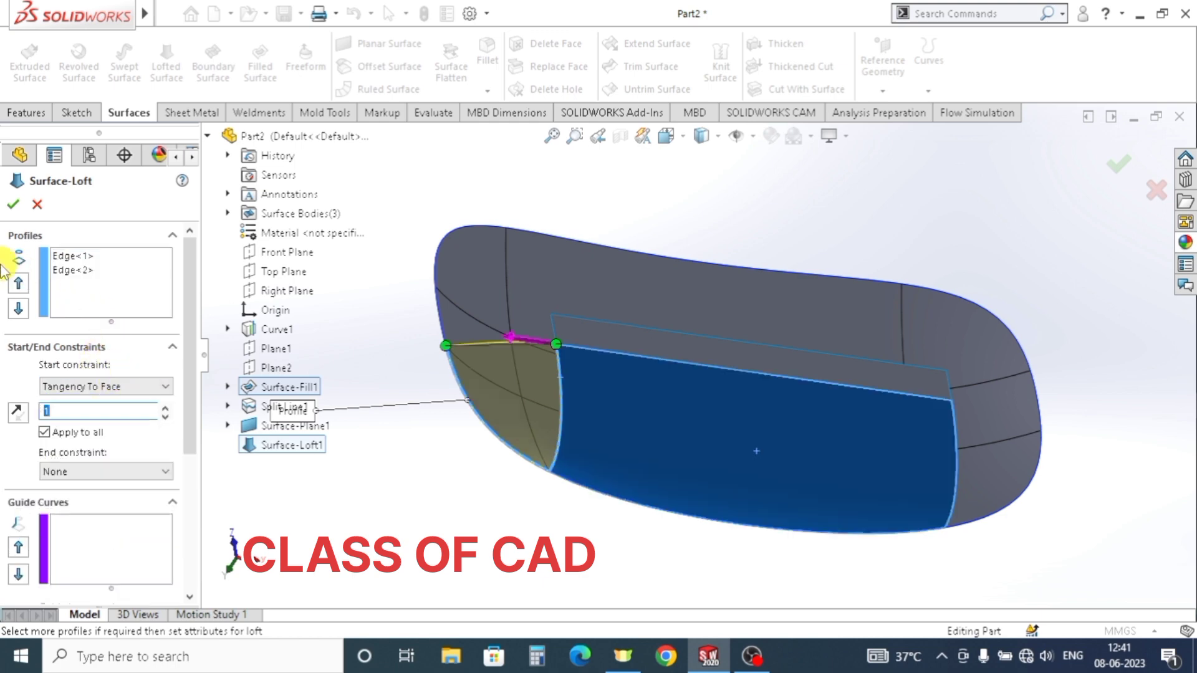
click(12, 205)
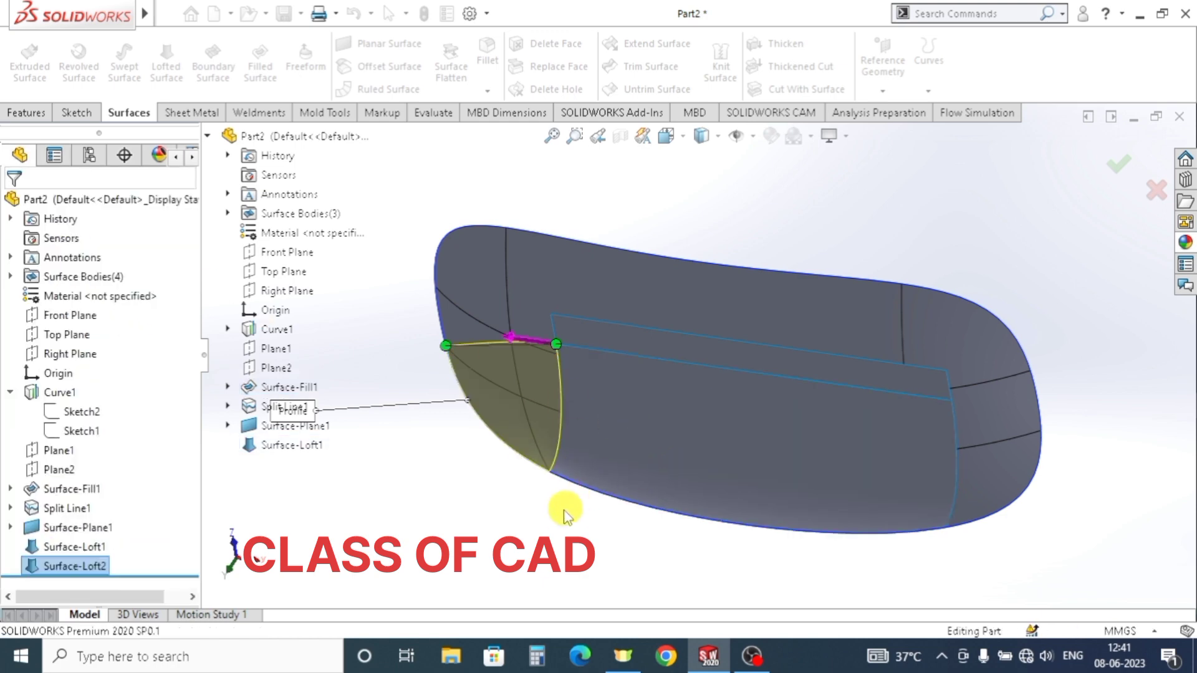
middle_drag(541, 488, 382, 181)
key(Escape)
- Start a lofted surface at the opposite corner using the first loft's other side edge and the facing section of the filled surface's outer edge as profiles
click(178, 70)
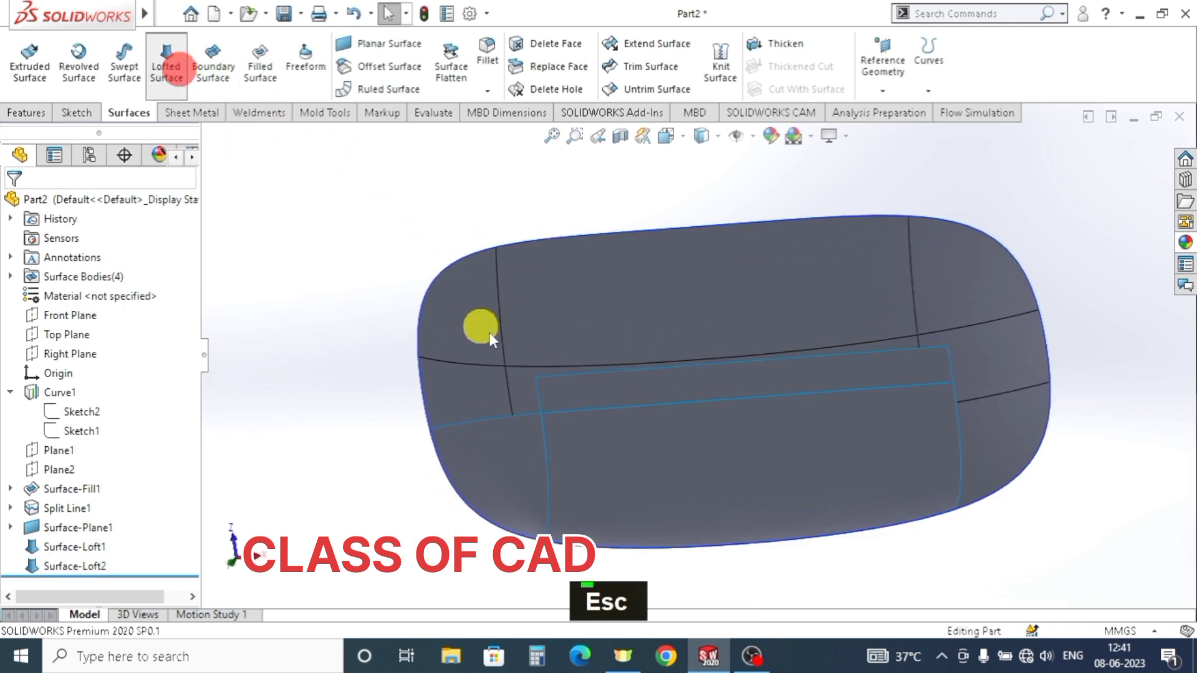
middle_drag(989, 431, 981, 507)
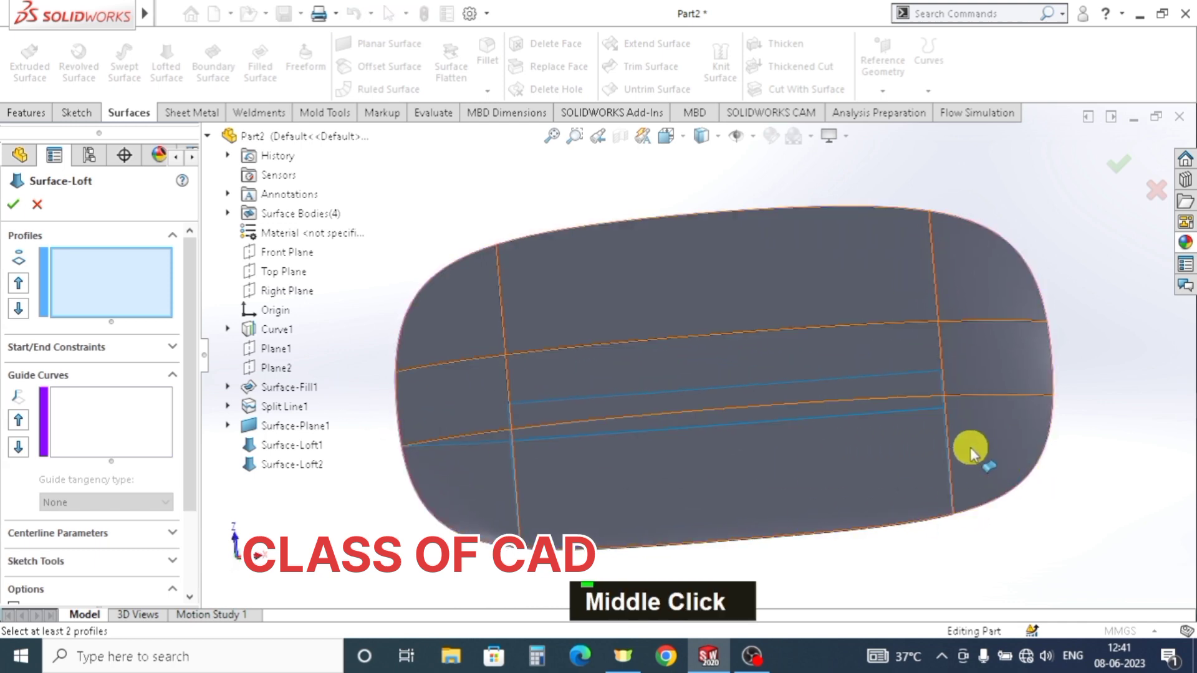
middle_drag(944, 454, 913, 470)
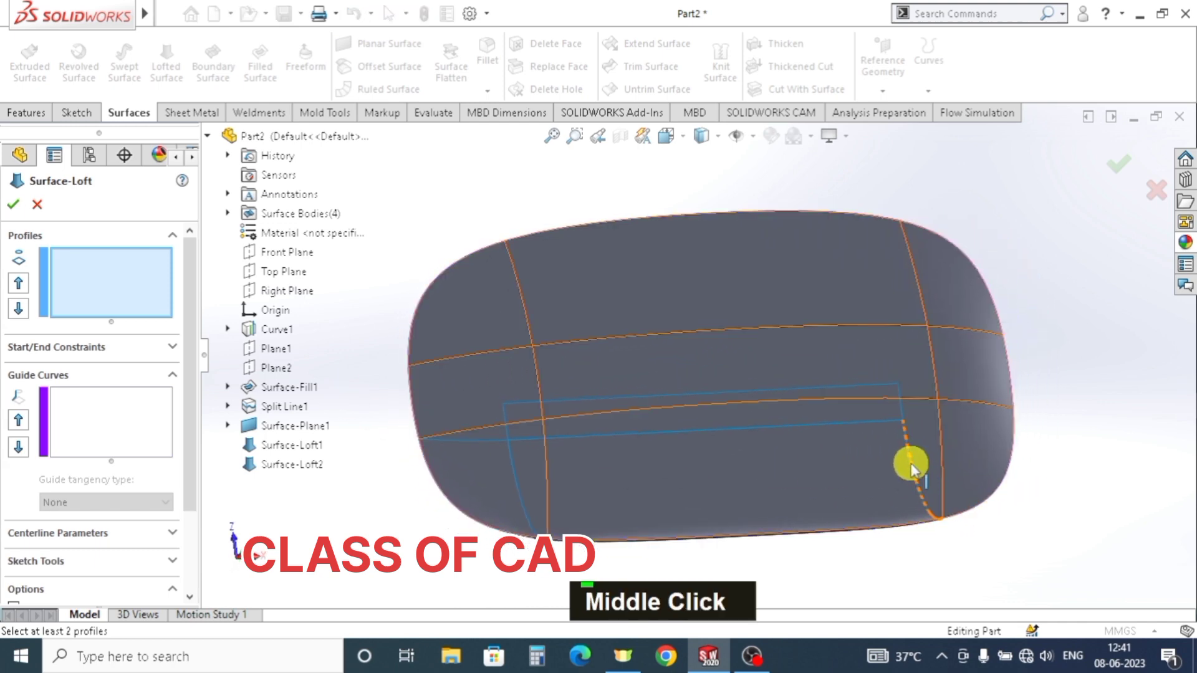
click(998, 486)
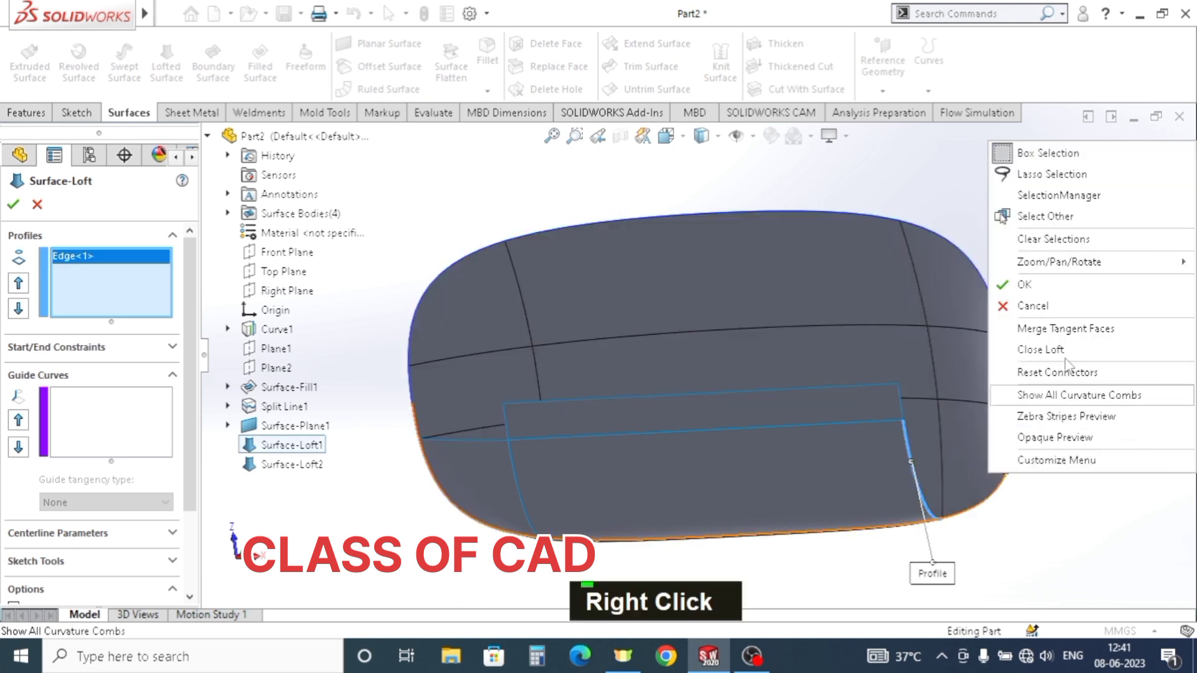
click(1041, 216)
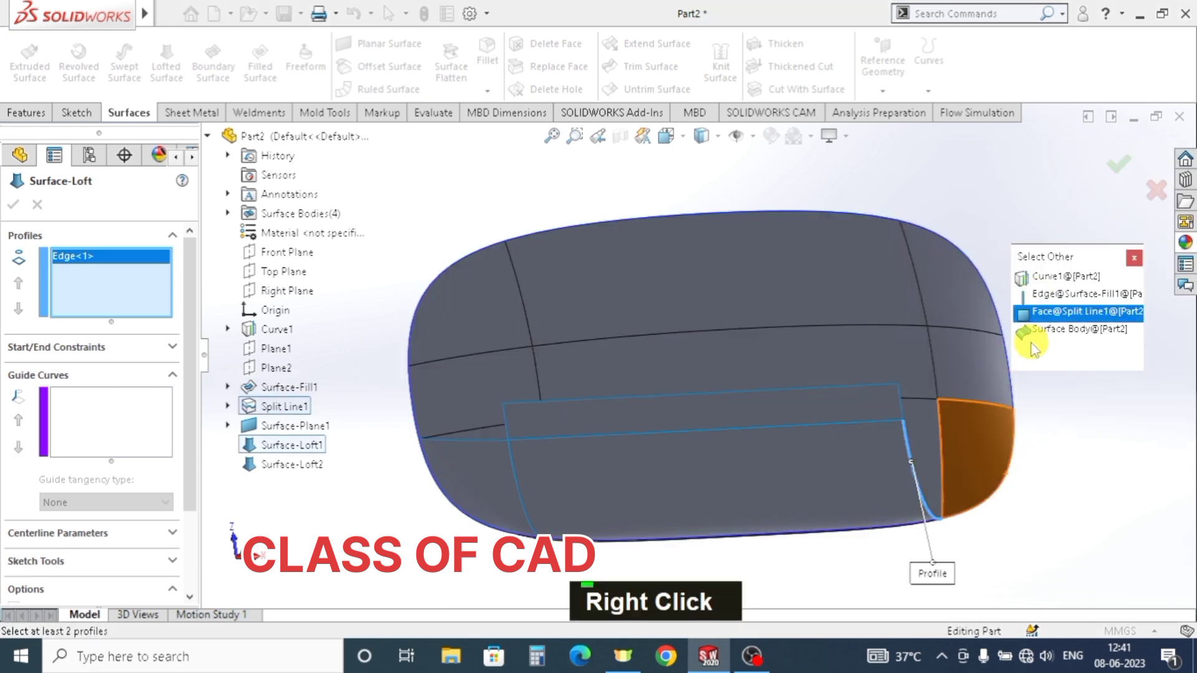
click(1027, 299)
click(883, 508)
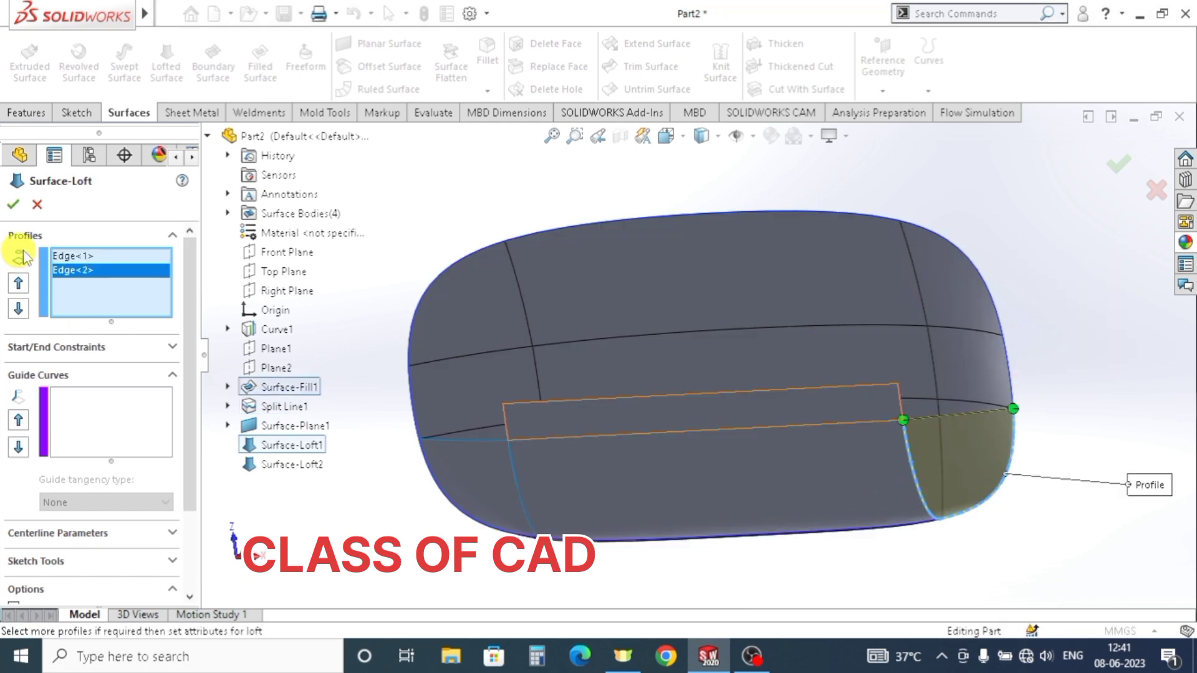
- Set the opposite corner loft's start constraint to Tangency To Face and finish the surface
click(75, 347)
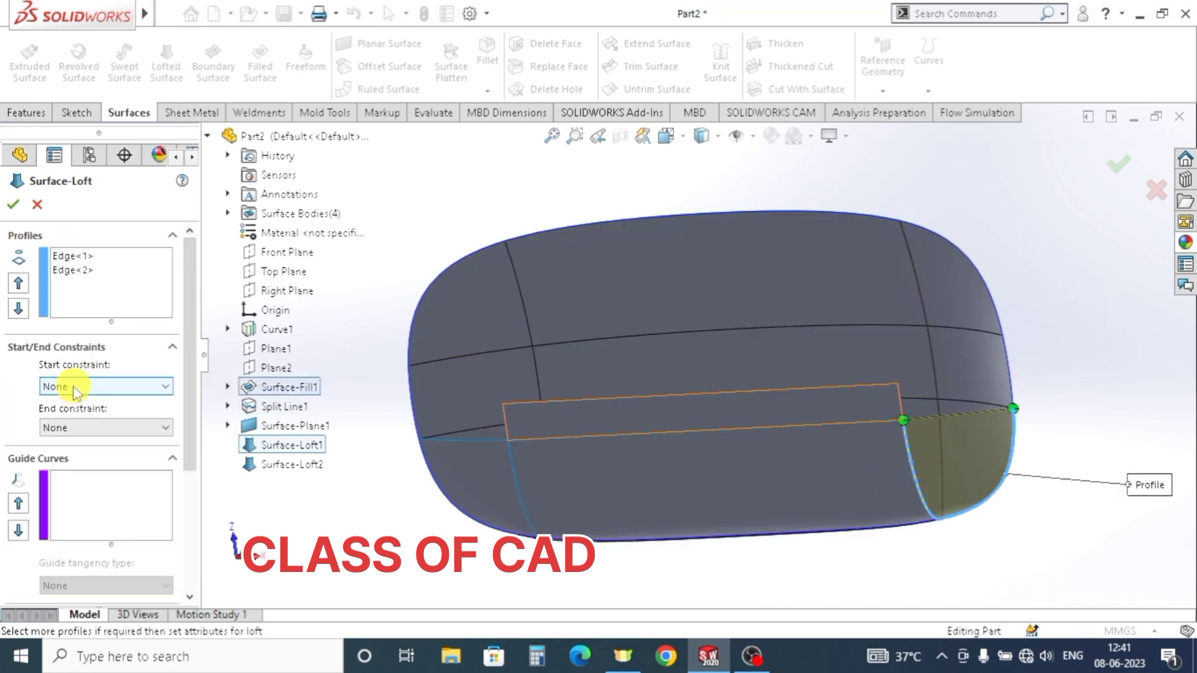
click(71, 387)
click(82, 428)
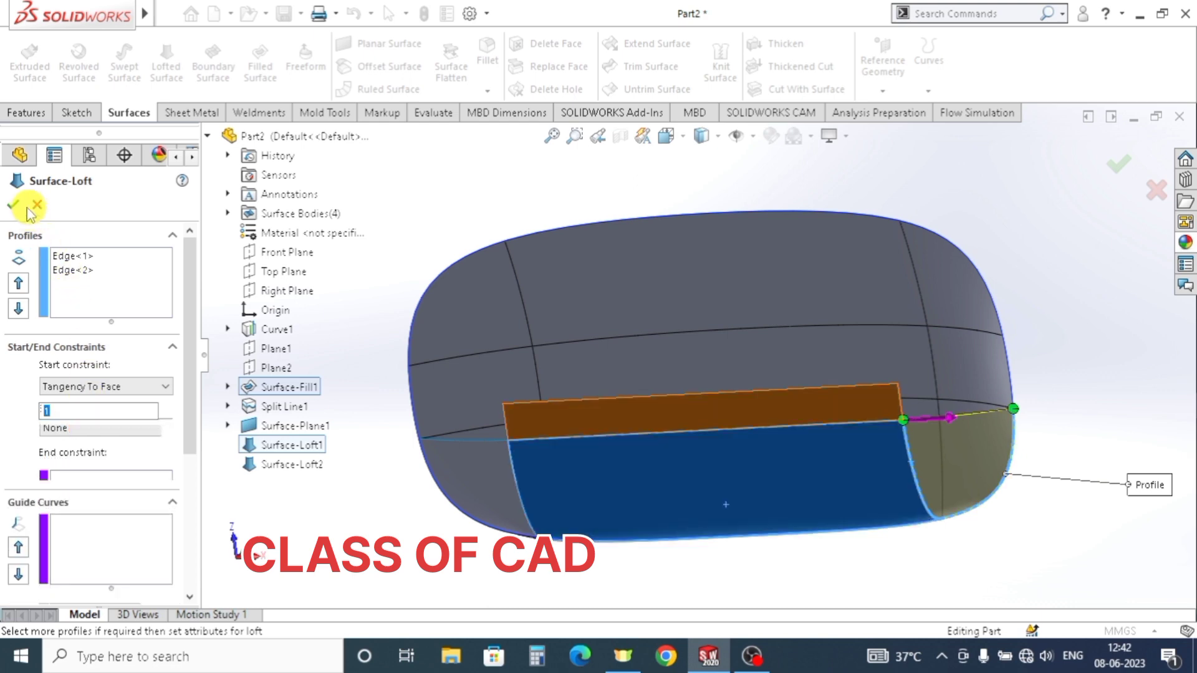
key(Return)
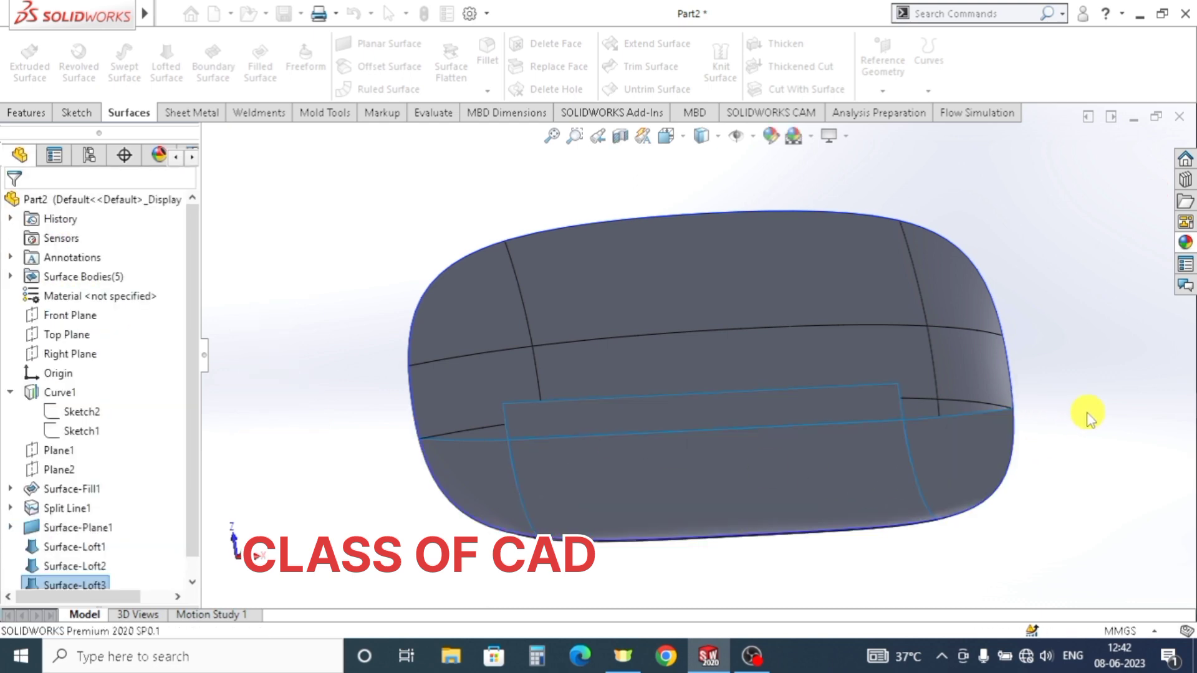
- Start a lofted surface from the planar strip's short edge to the facing end section of the filled surface's outer edge
middle_drag(1082, 409, 563, 419)
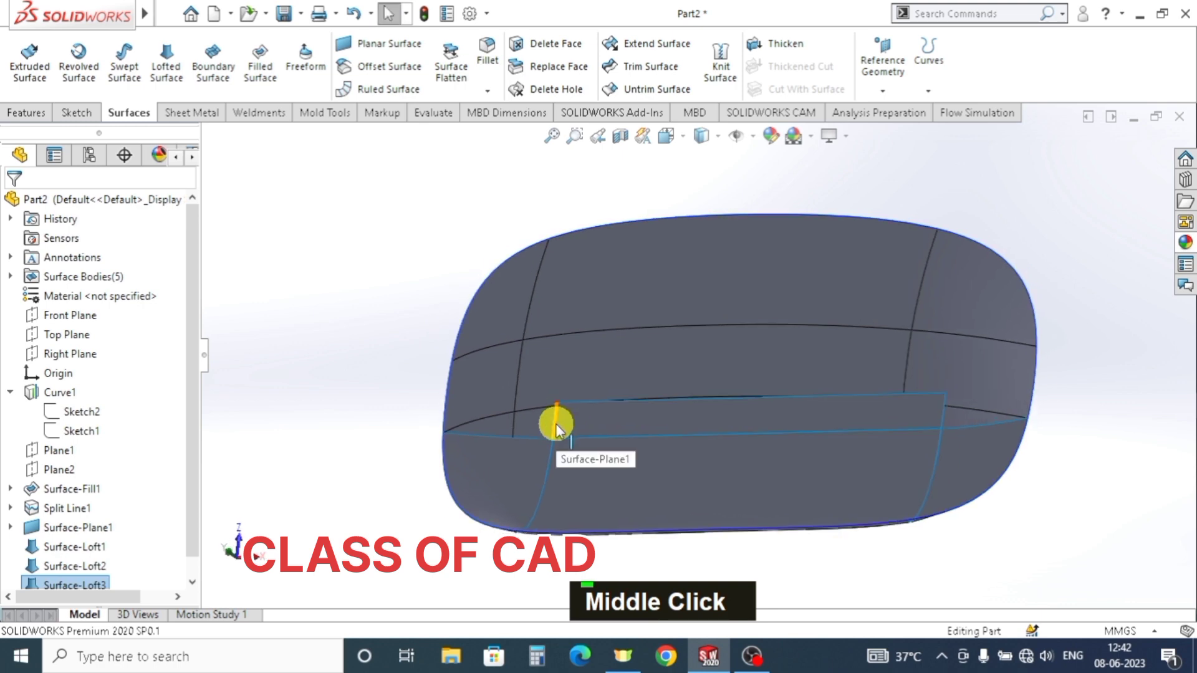
click(554, 423)
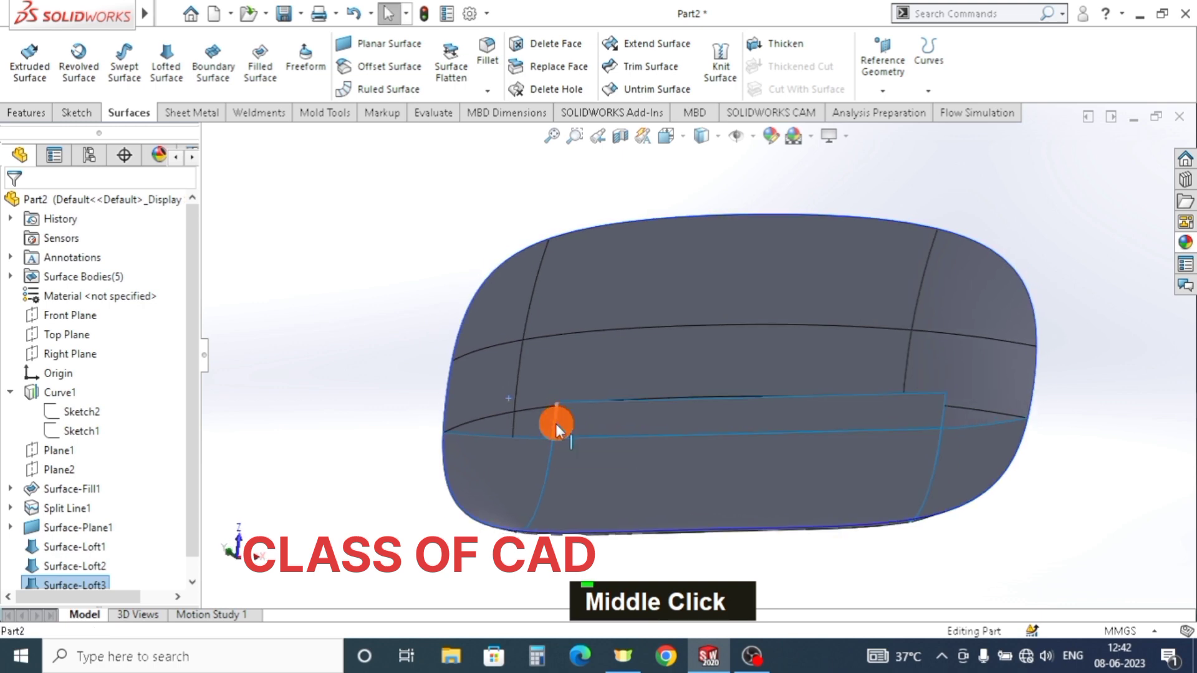
click(167, 61)
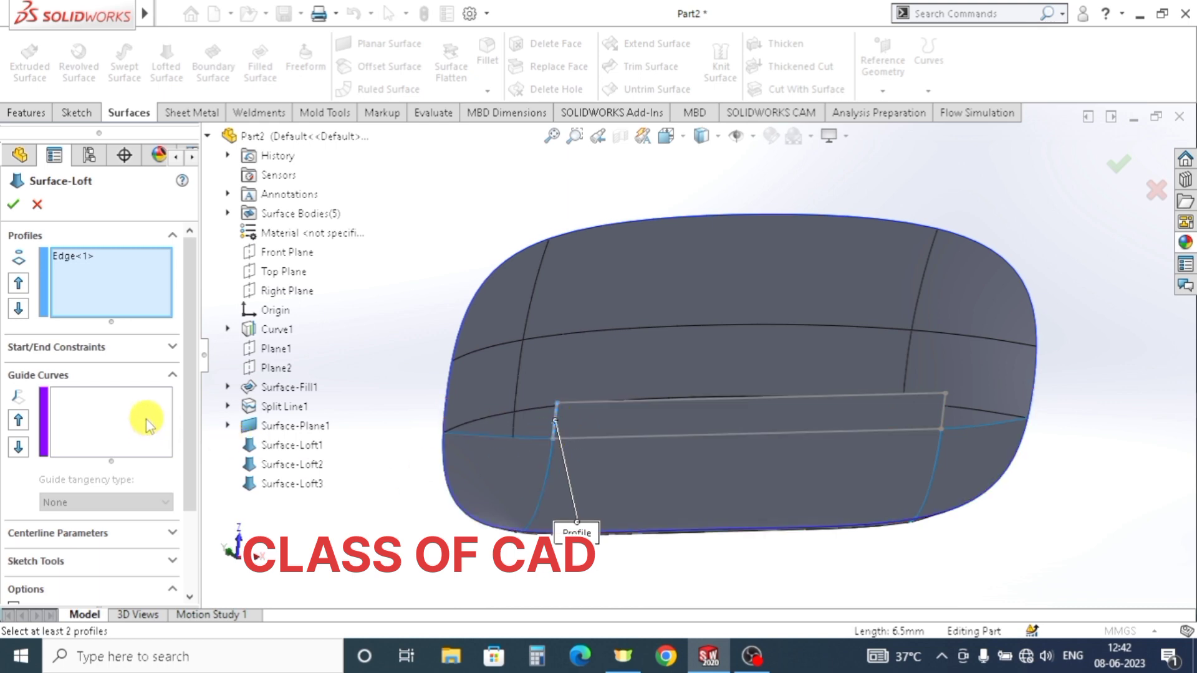
right_click(445, 422)
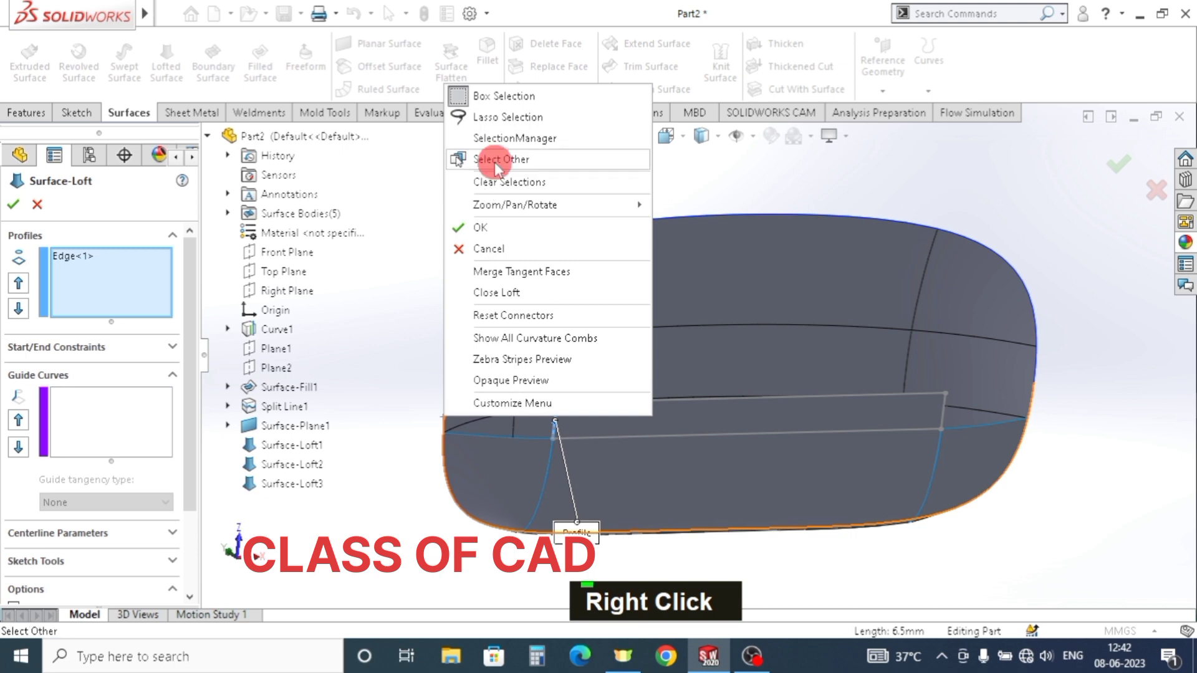
click(496, 161)
click(574, 220)
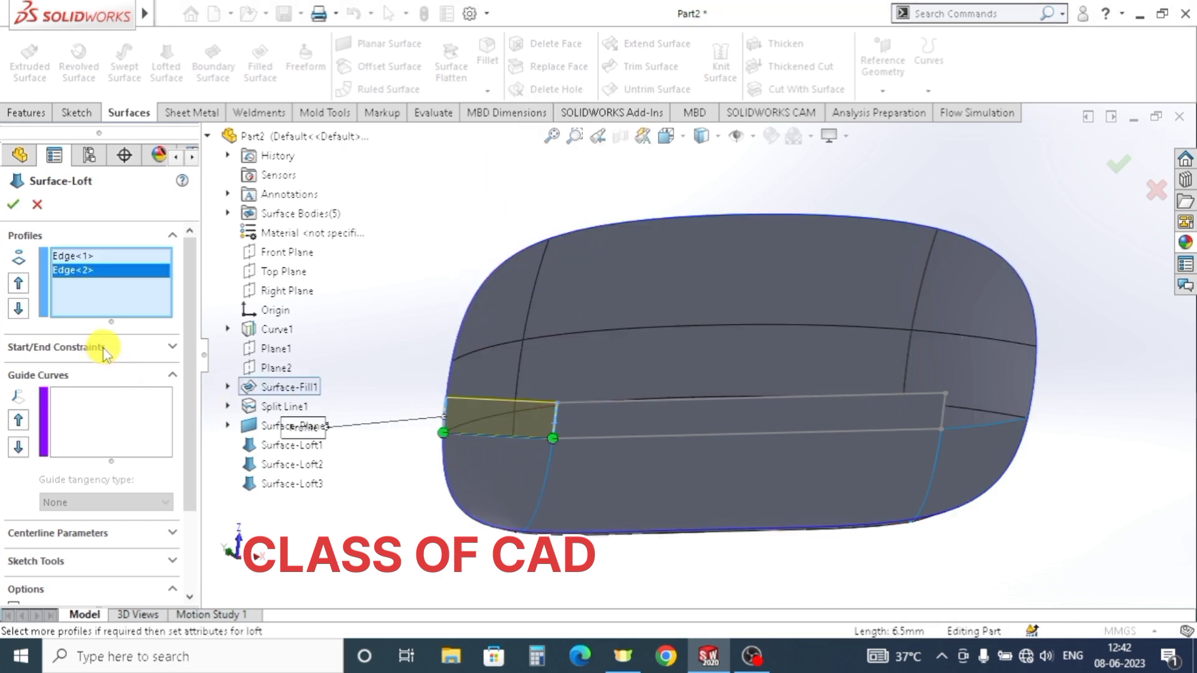
- Add the neighbouring corner loft's shared curved edge as the guide curve and finish the end loft
click(127, 430)
scroll(475, 443, down, 3)
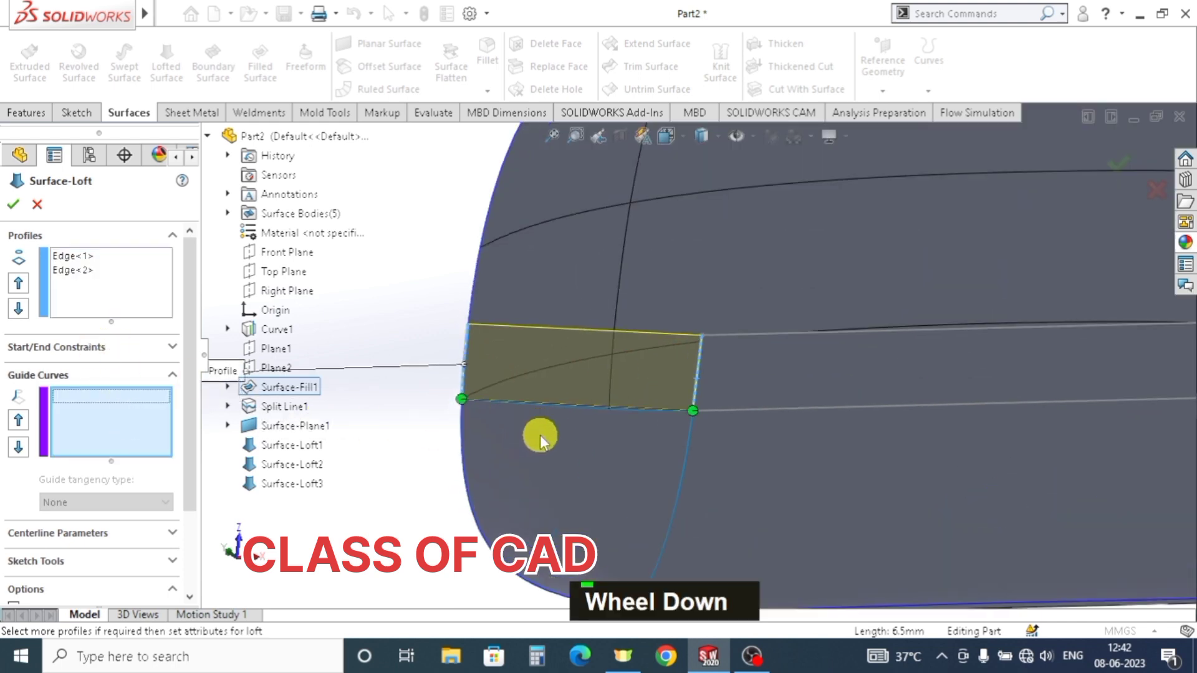
scroll(626, 418, down, 2)
mouse_move(625, 417)
middle_down()
mouse_move(608, 548)
mouse_move(627, 435)
middle_up()
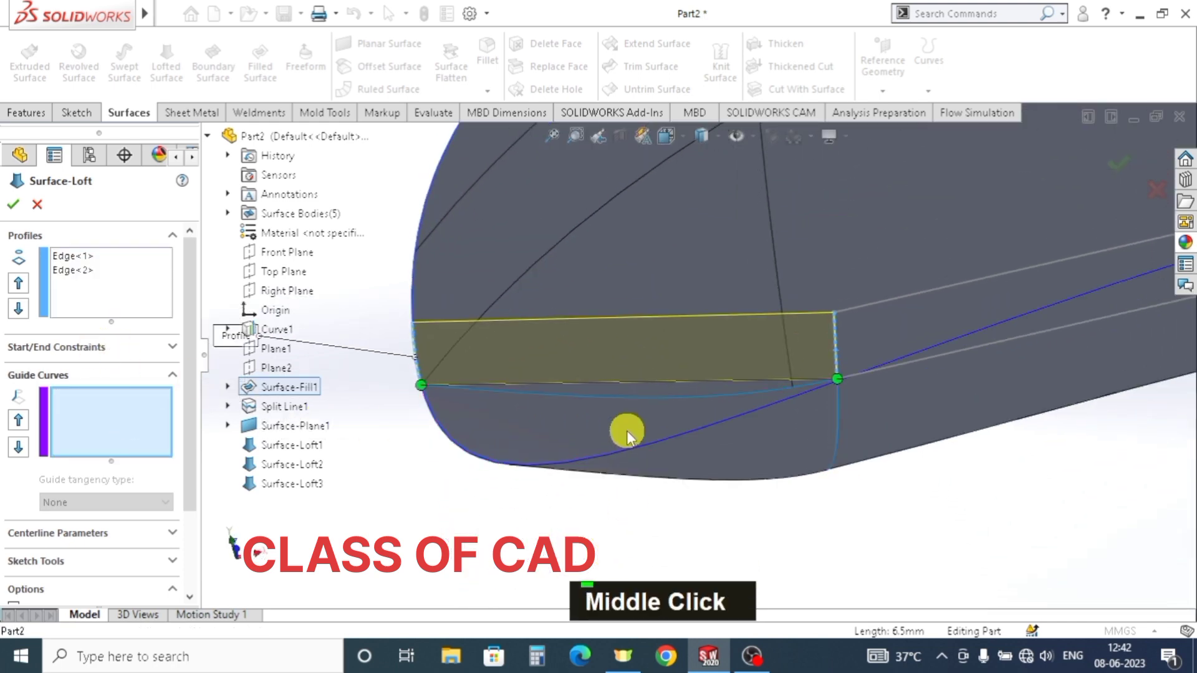
middle_drag(594, 394, 619, 428)
scroll(626, 447, down, 2)
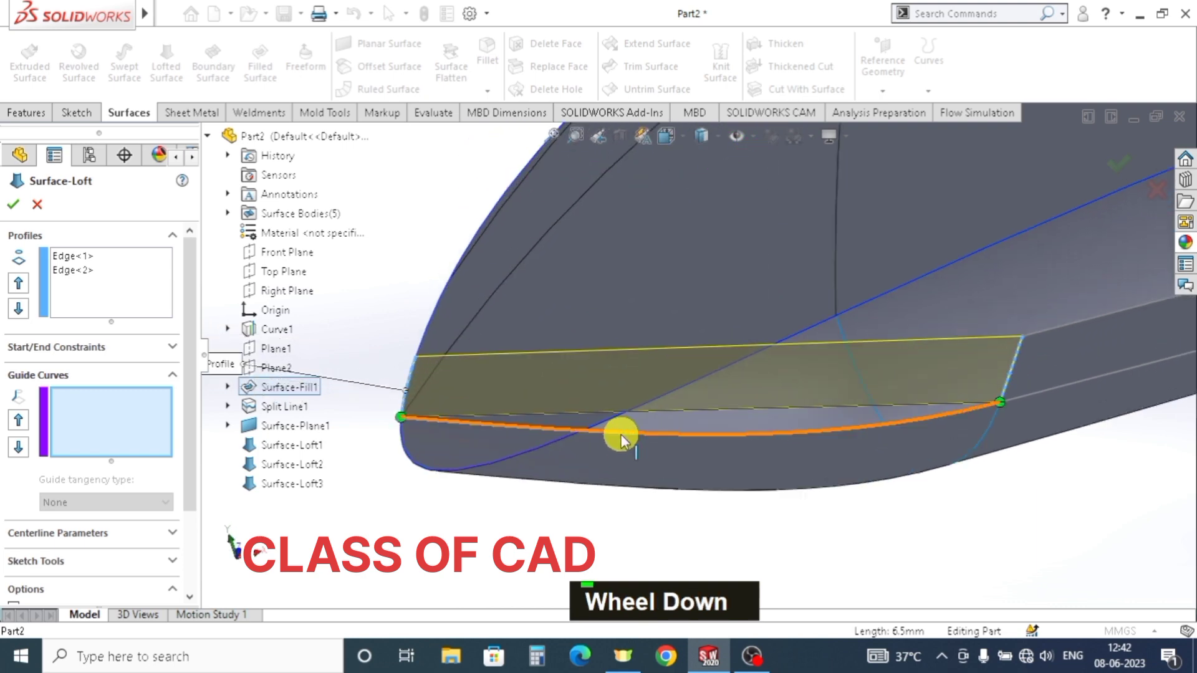
click(621, 436)
scroll(635, 444, up, 2)
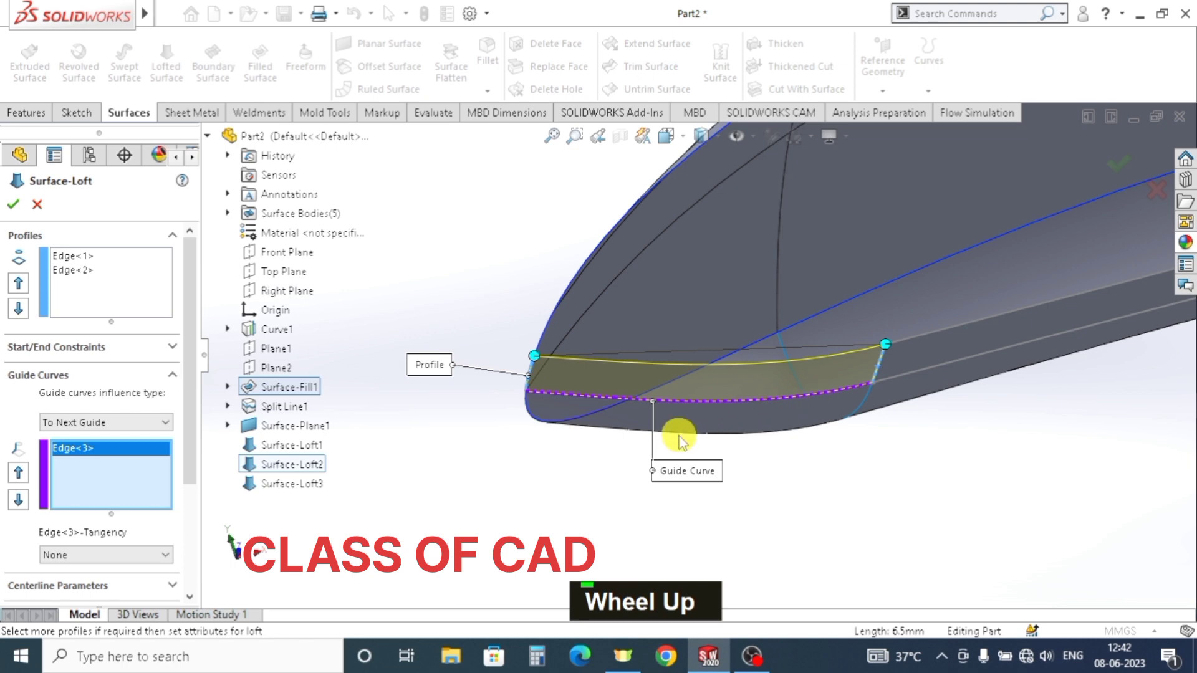
scroll(679, 439, up, 1)
click(11, 202)
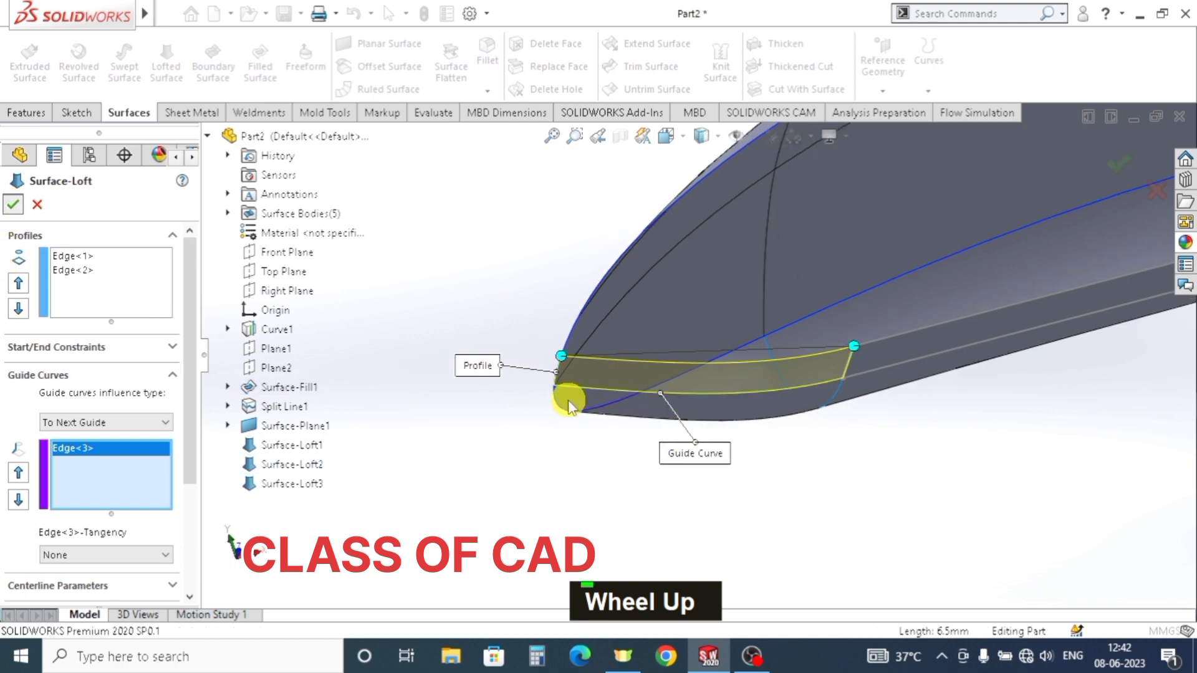
- Start a lofted surface from the planar strip's opposite short edge to the facing end section of the filled surface's outer edge
scroll(690, 399, up, 2)
ctrl+middle_drag(856, 368, 855, 310)
scroll(863, 362, down, 4)
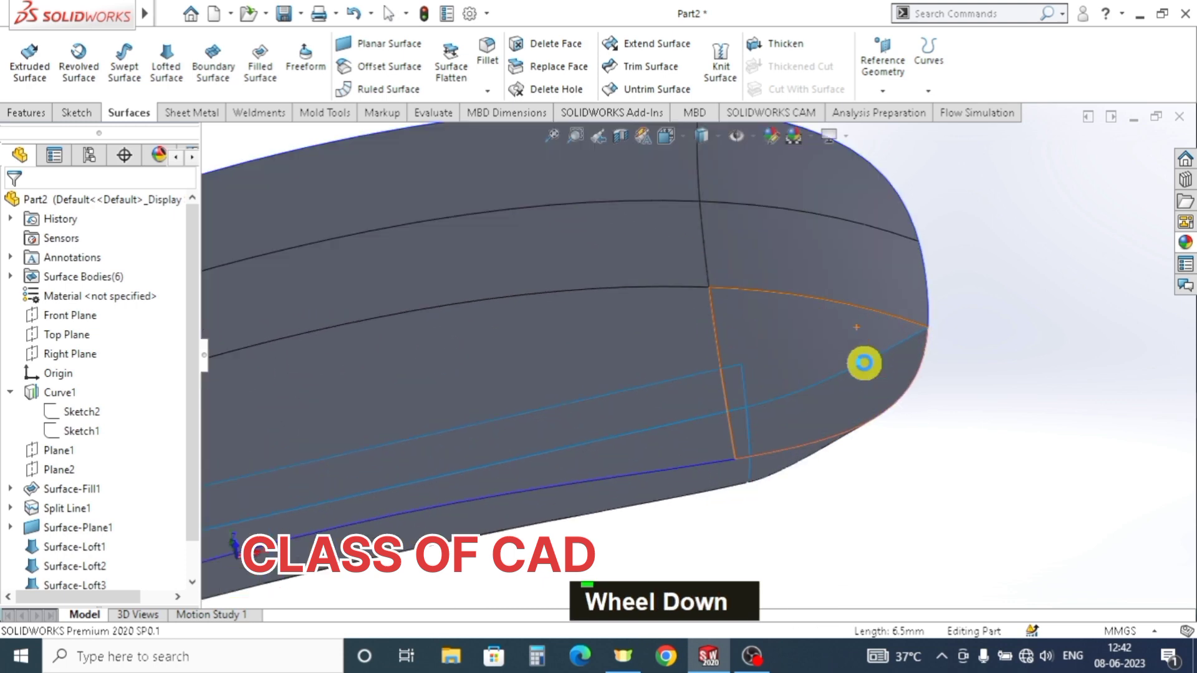
scroll(794, 384, up, 3)
key(Escape)
key(Escape)
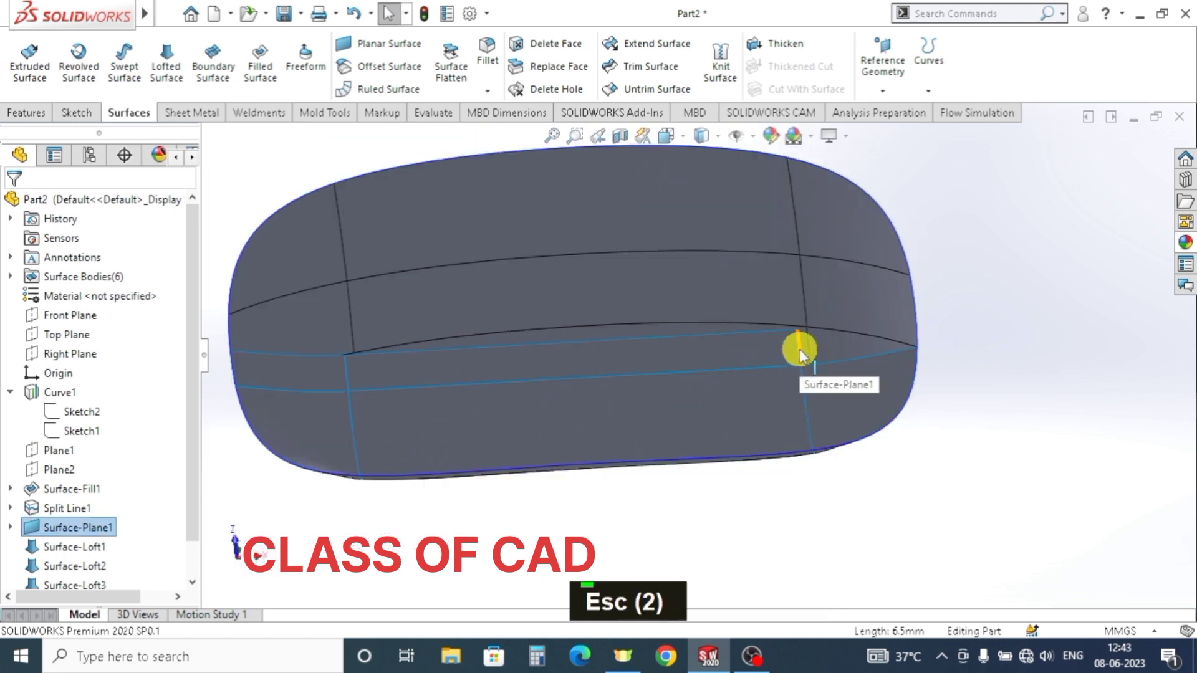
click(177, 75)
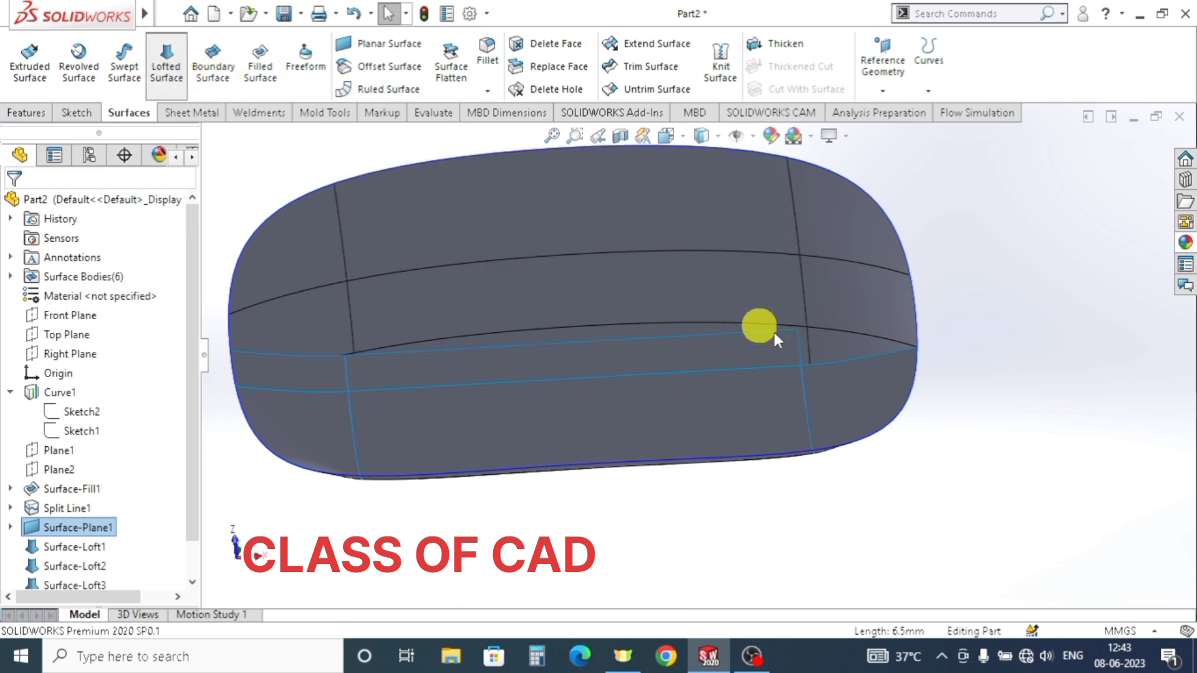
click(799, 349)
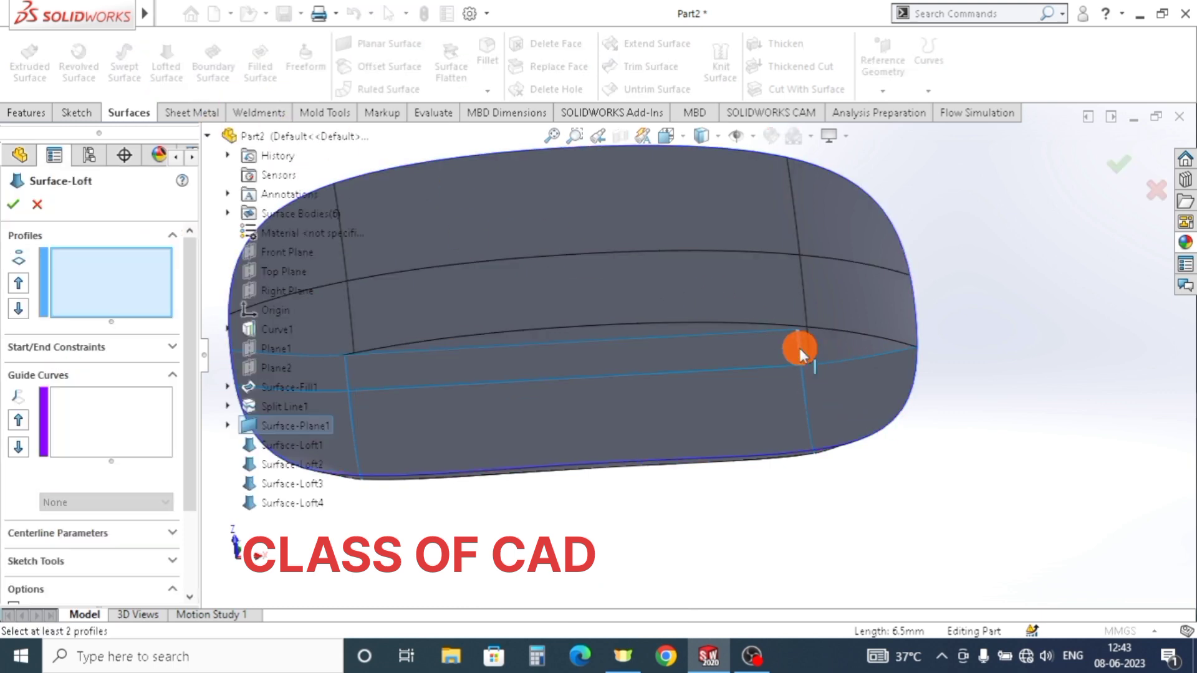
right_click(913, 335)
click(965, 390)
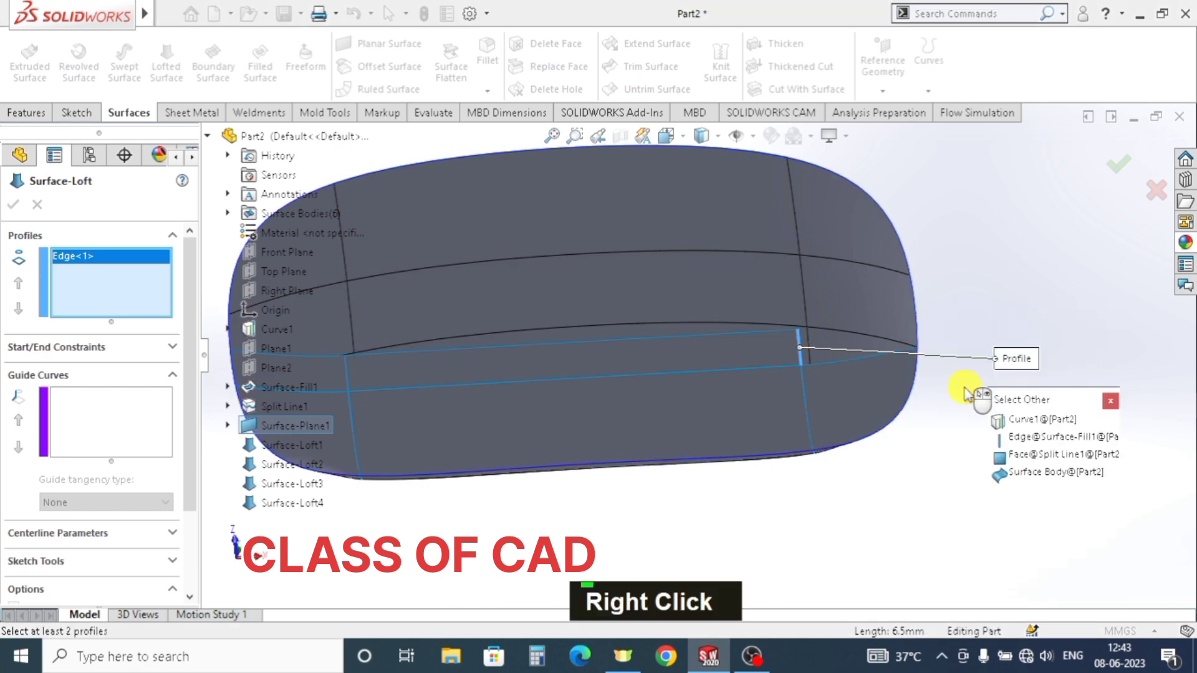
click(1030, 435)
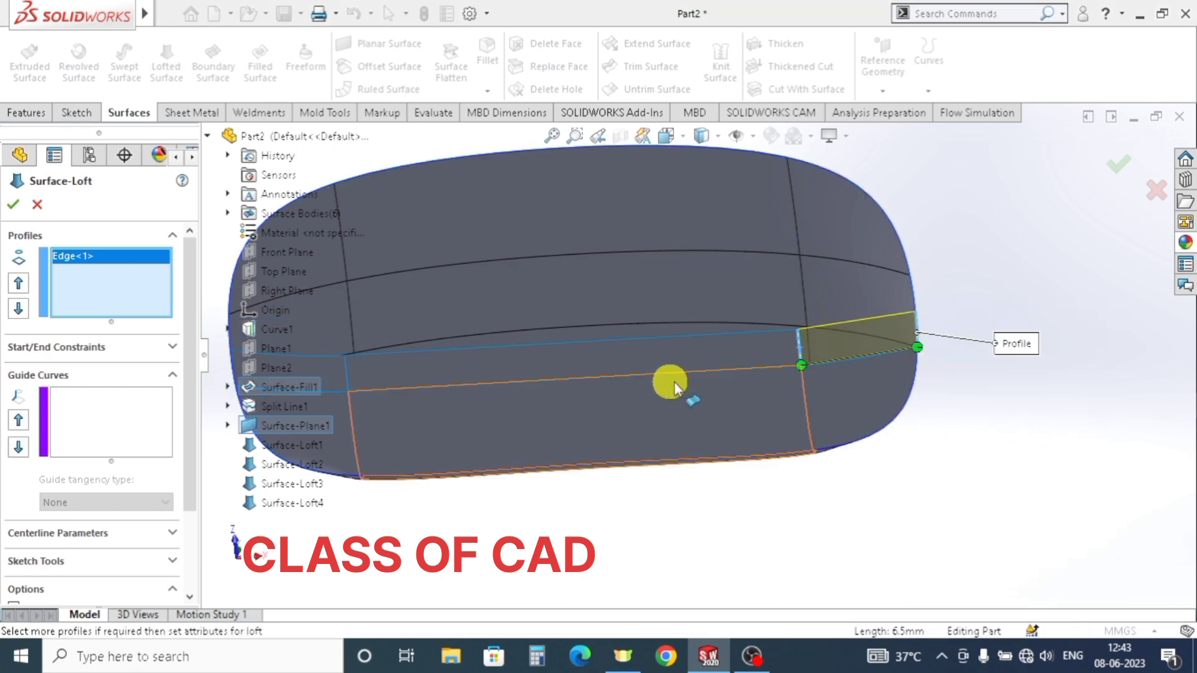
- Guide the second end loft along the adjoining corner loft's curved edge and finish the surface
click(82, 414)
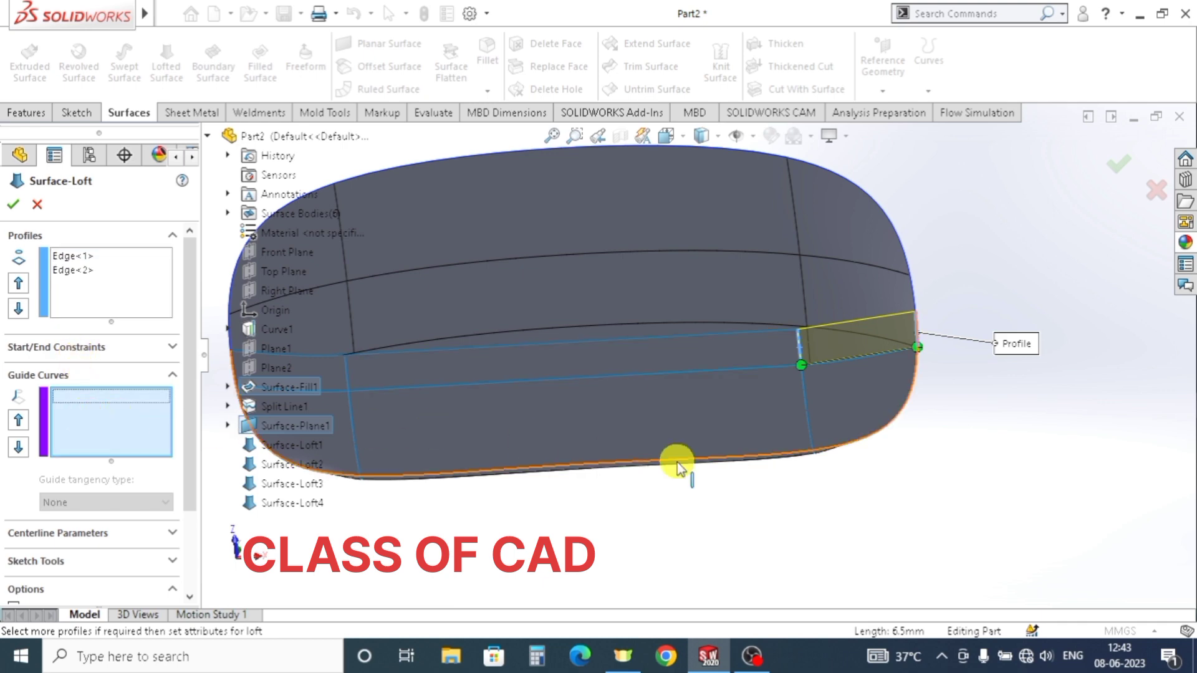
scroll(844, 375, down, 5)
middle_drag(839, 364, 807, 362)
click(786, 350)
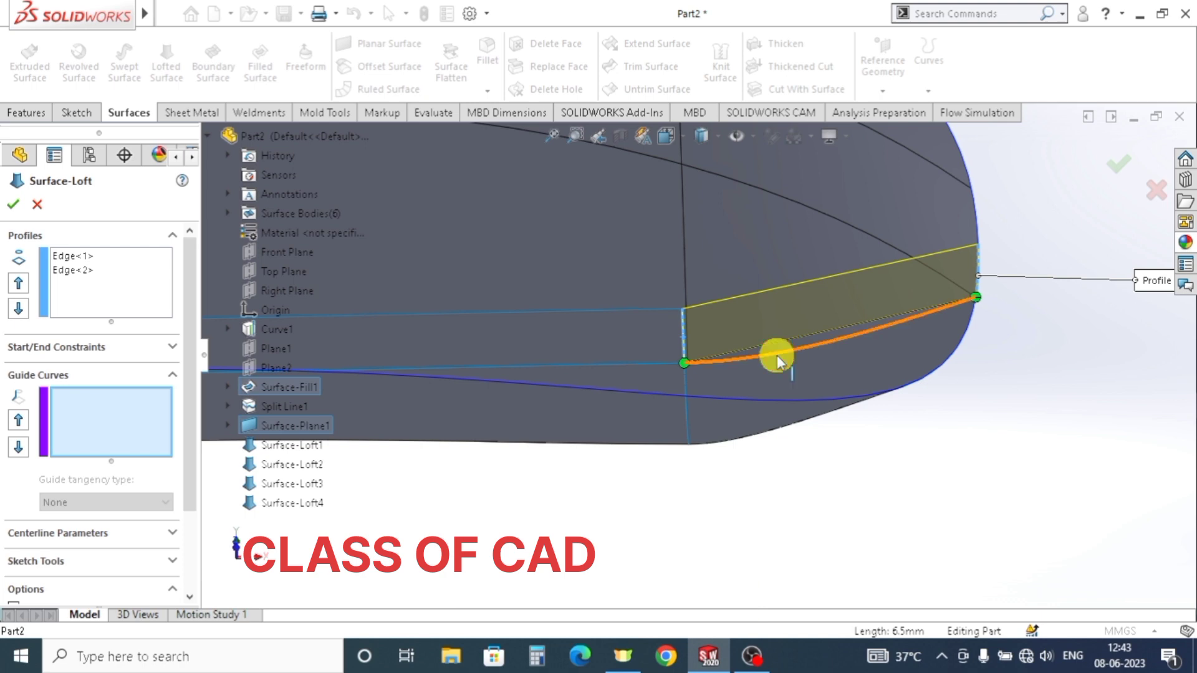
click(776, 355)
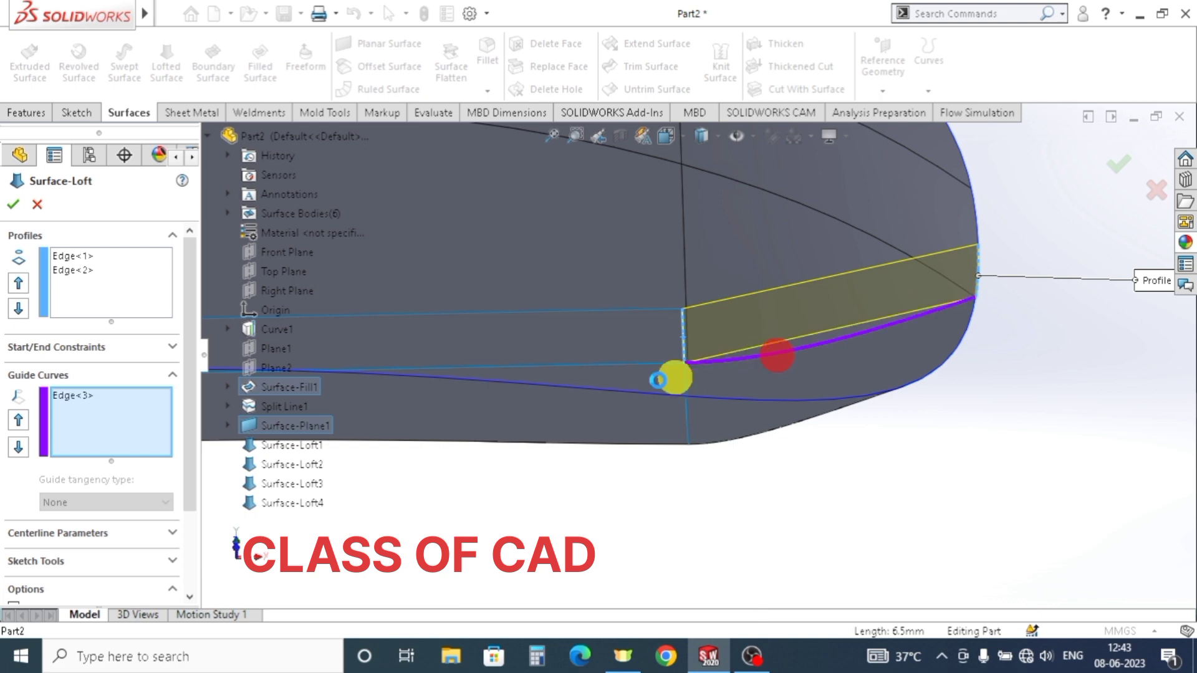
click(13, 204)
scroll(720, 424, up, 4)
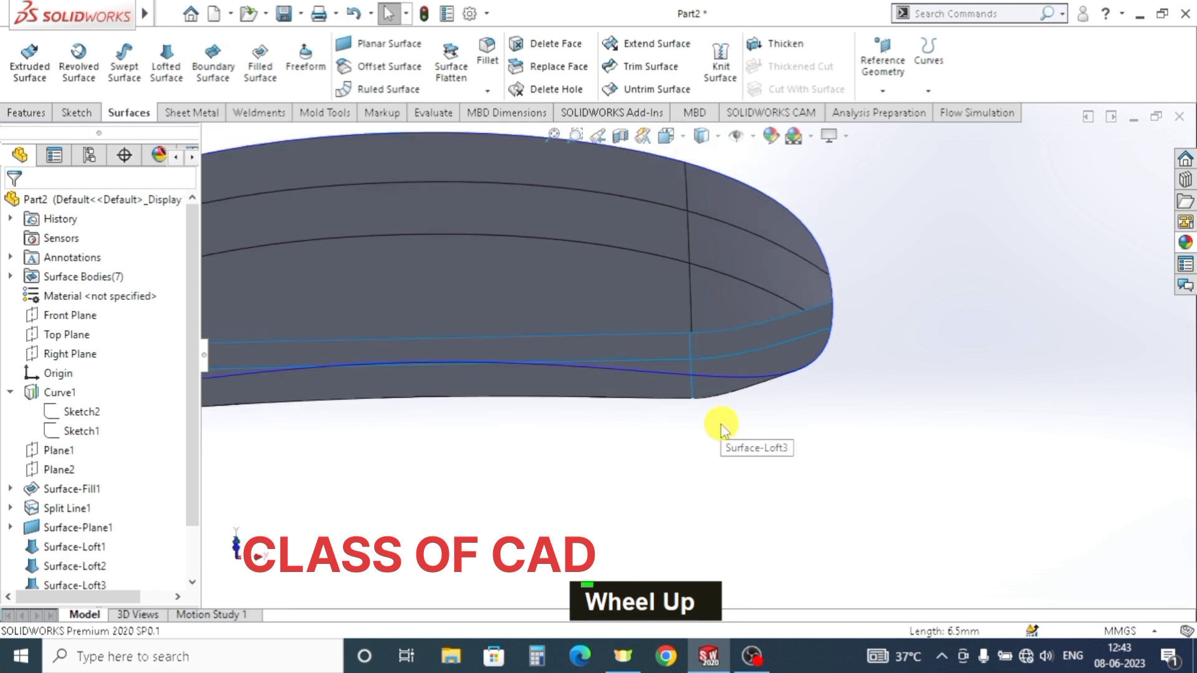
scroll(720, 424, up, 3)
middle_drag(686, 439, 481, 377)
scroll(425, 383, down, 3)
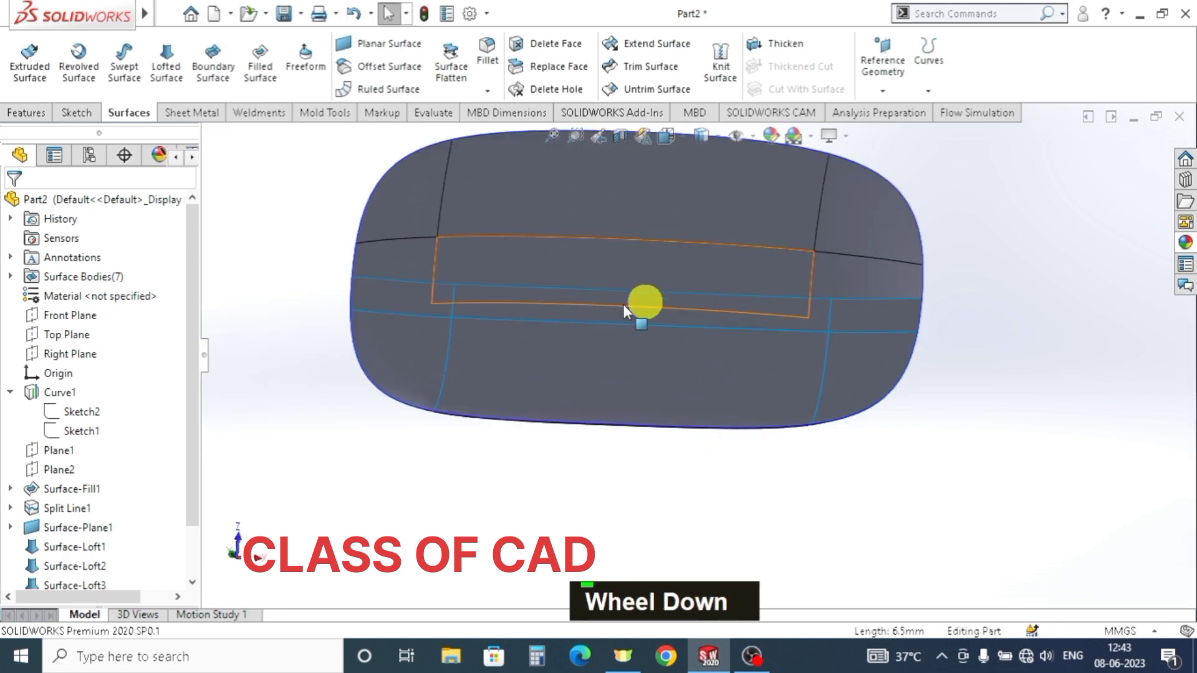
middle_drag(623, 304, 547, 374)
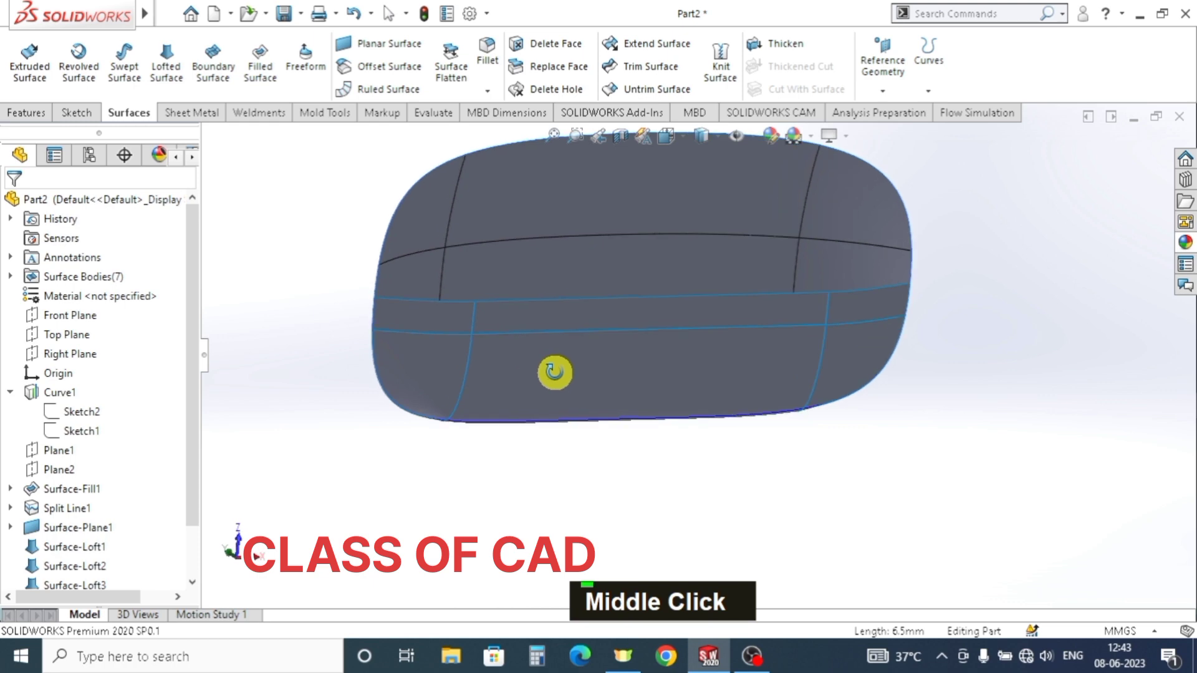
click(534, 320)
click(534, 369)
click(430, 357)
double_click(425, 320)
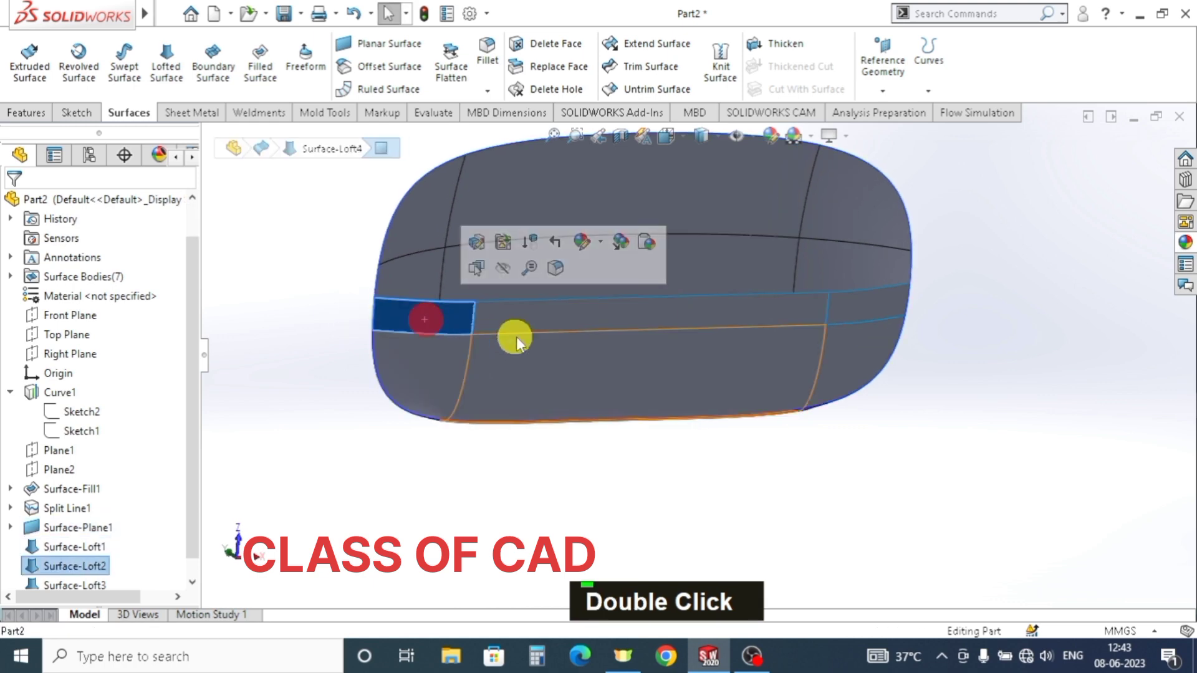
click(534, 365)
key(Escape)
key(Escape)
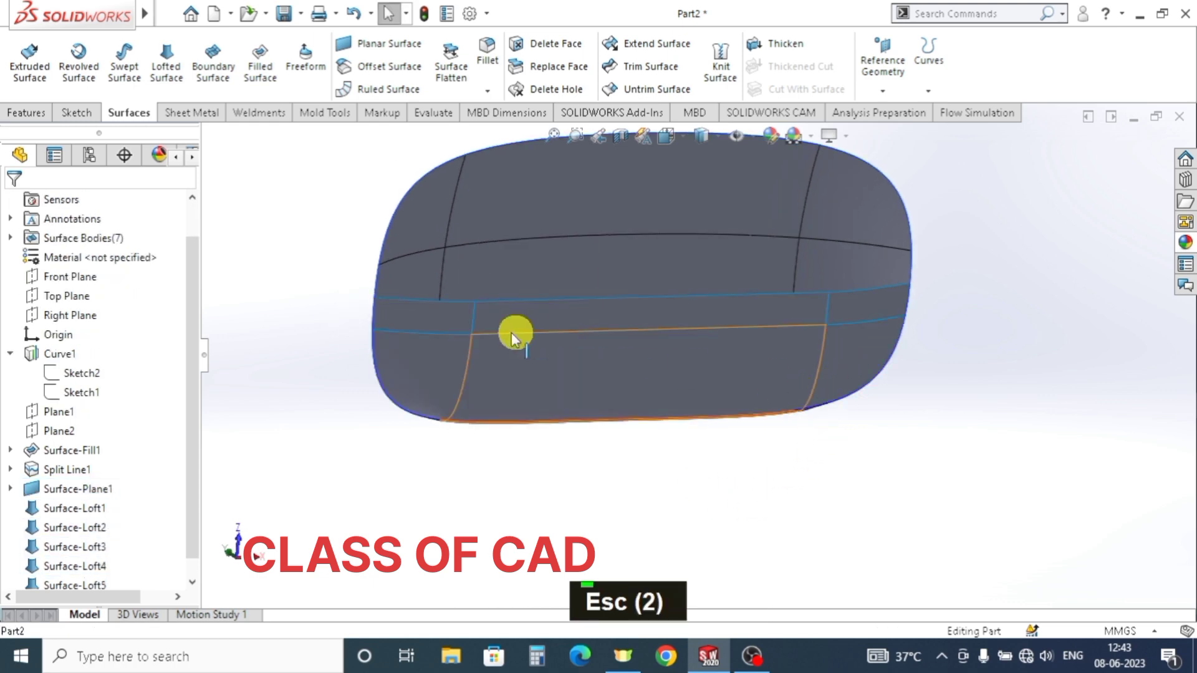
key(Escape)
key(Escape)
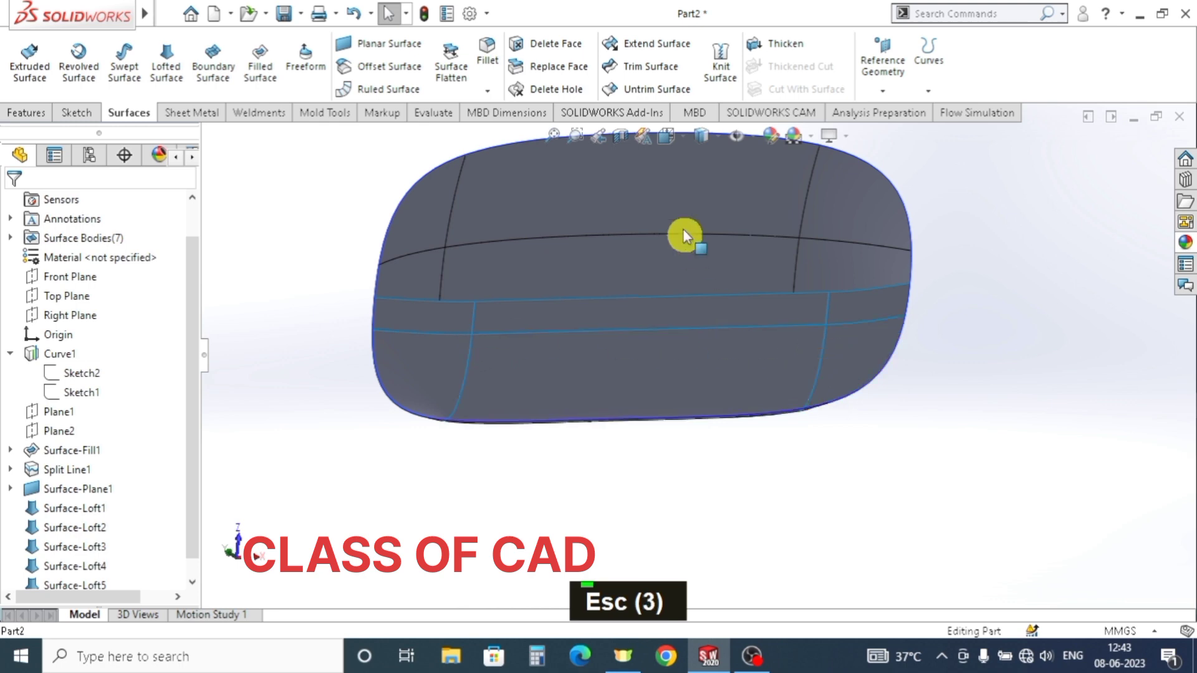
- Knit the planar strip and the five lofted side, corner and end surfaces into one surface
click(721, 72)
click(618, 330)
double_click(614, 373)
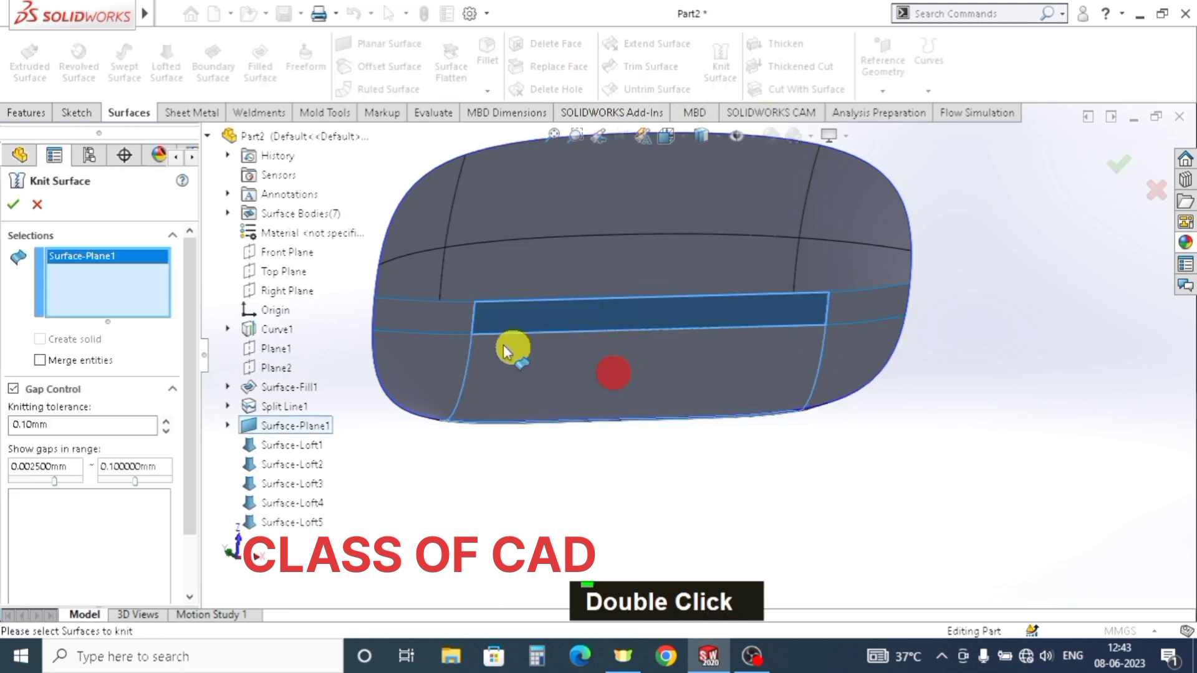
click(436, 363)
click(443, 326)
click(880, 315)
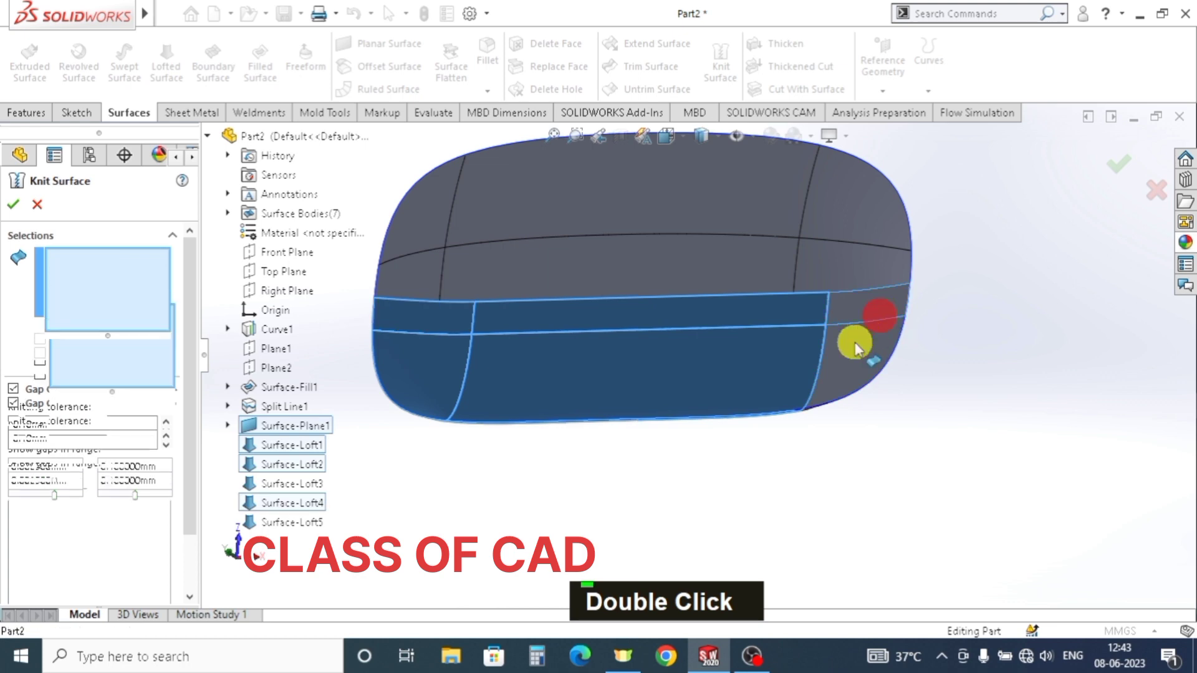
click(853, 342)
click(16, 204)
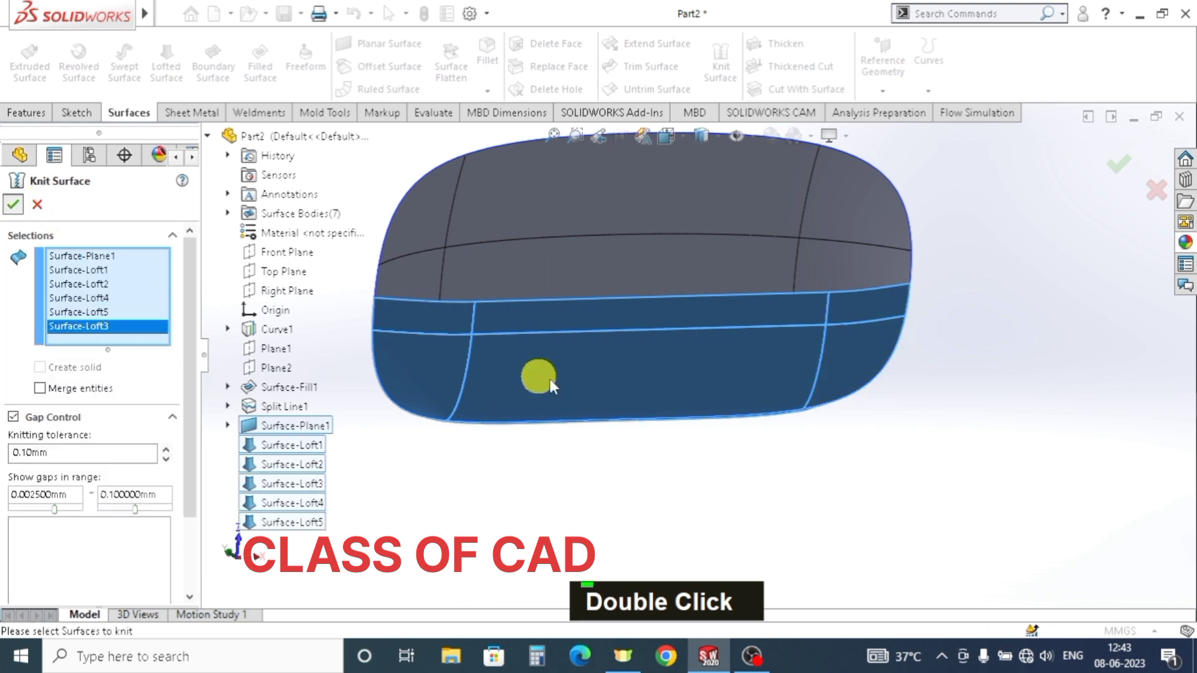
click(638, 525)
key(Escape)
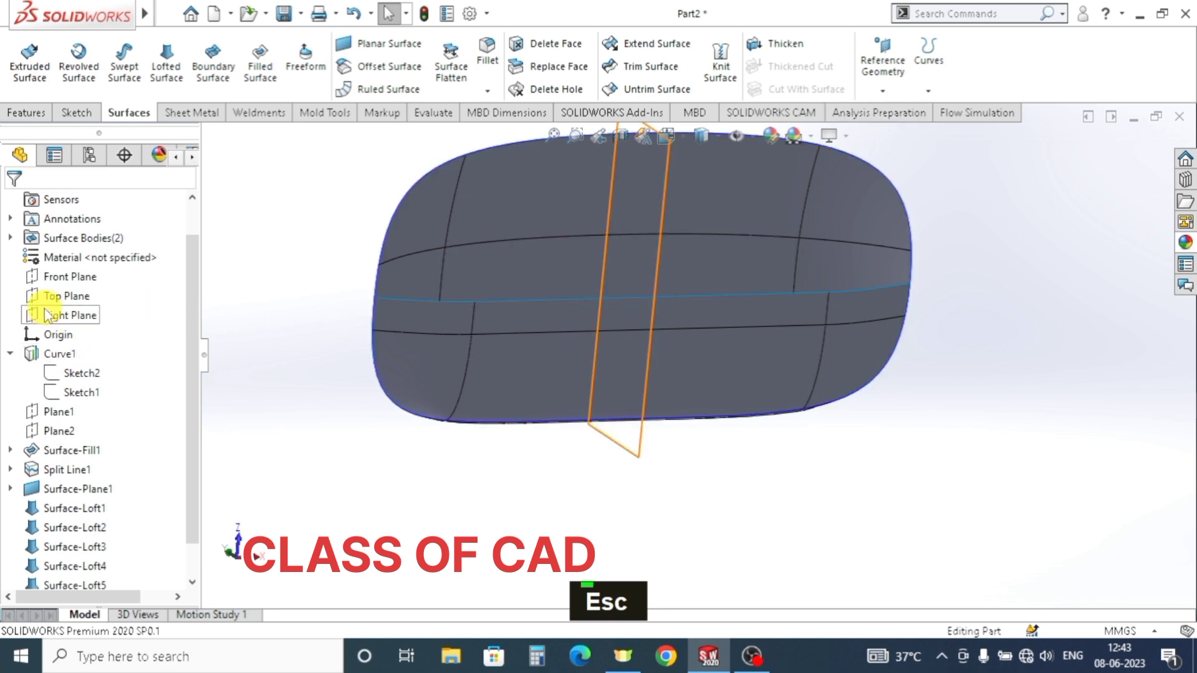
- Mirror the knitted lower surface body about the Front Plane
click(52, 276)
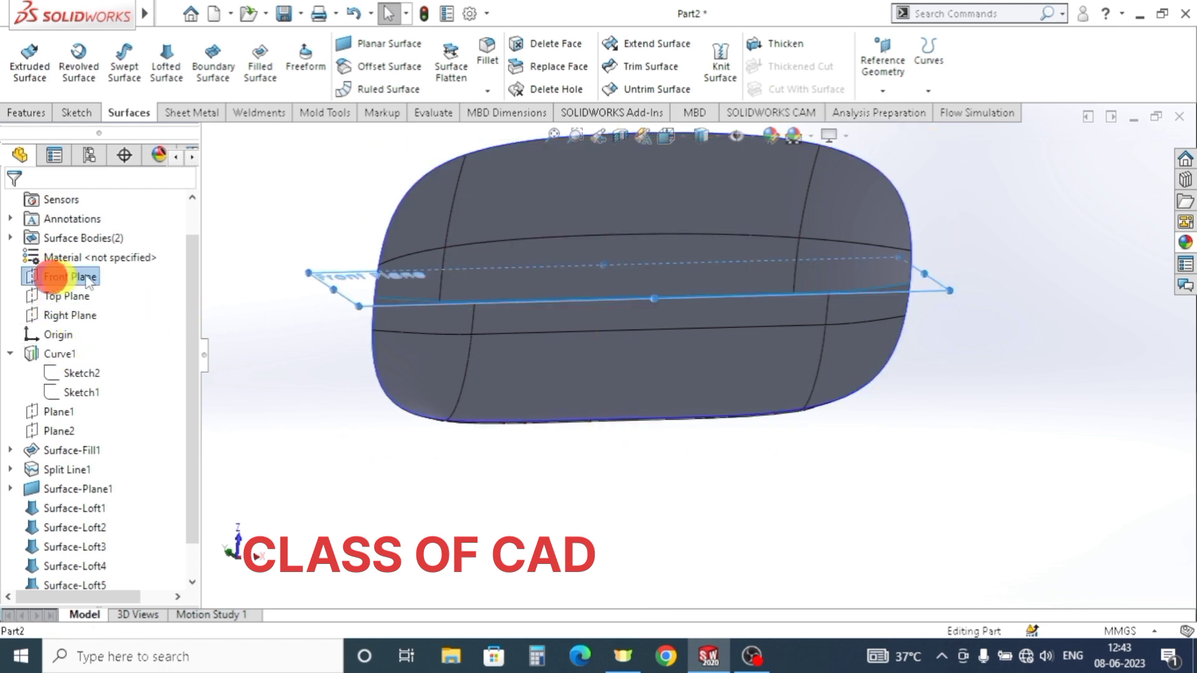
click(28, 112)
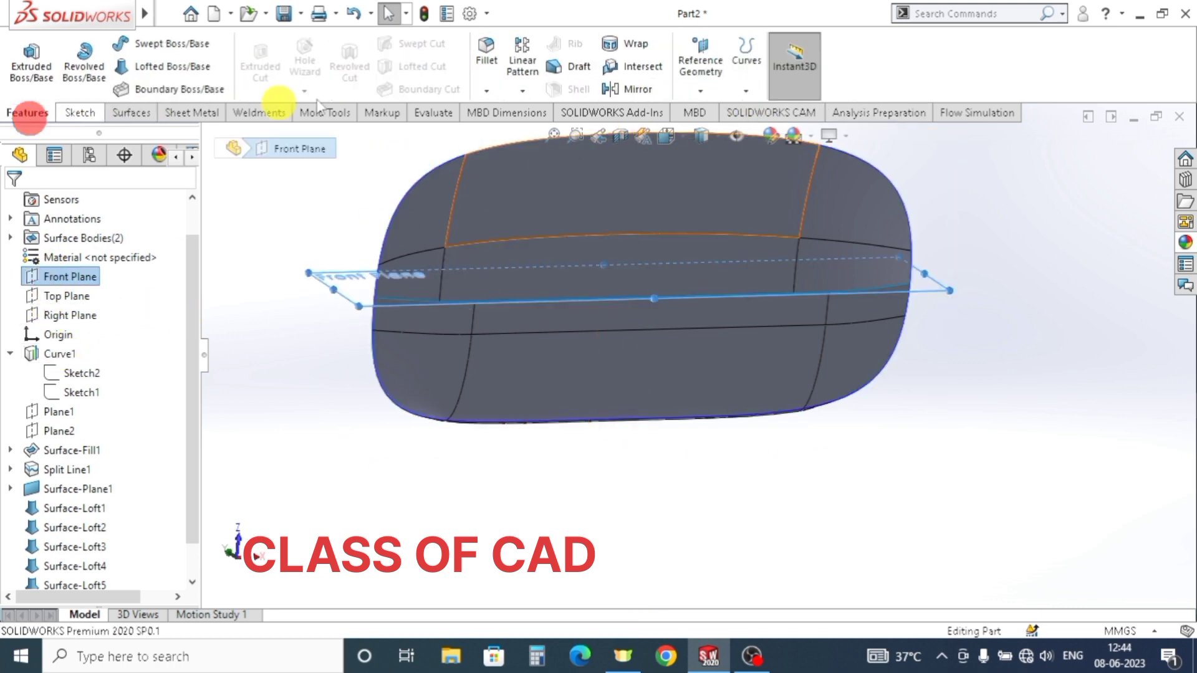
click(522, 90)
click(536, 153)
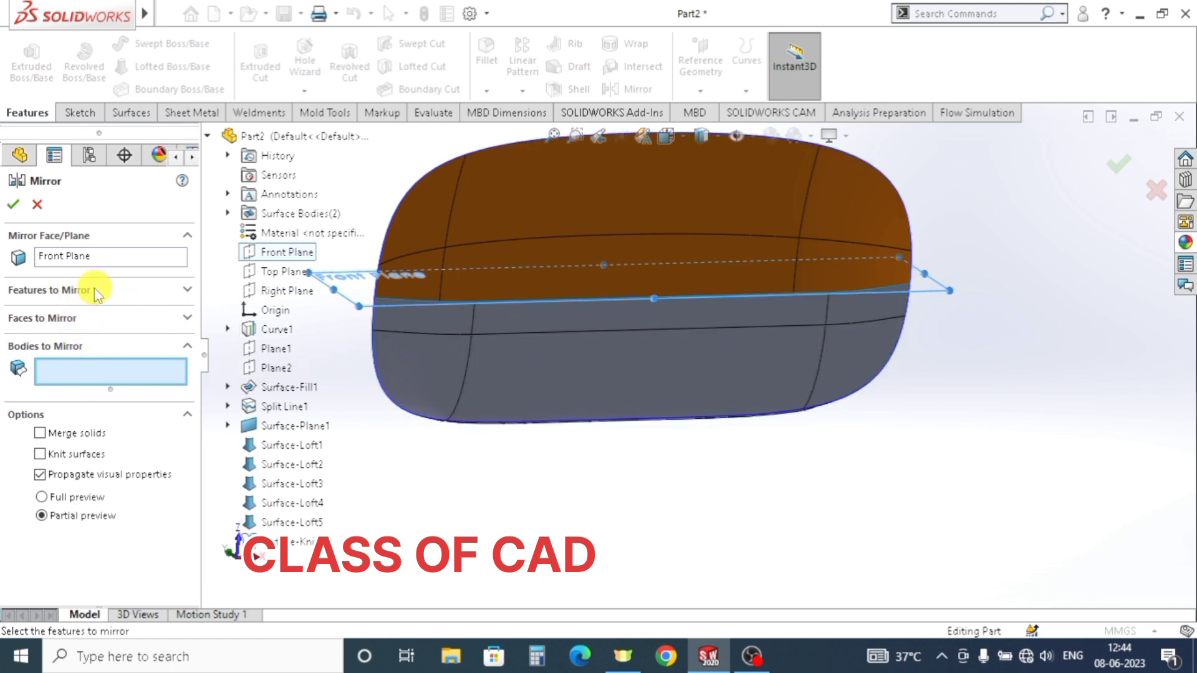
click(187, 291)
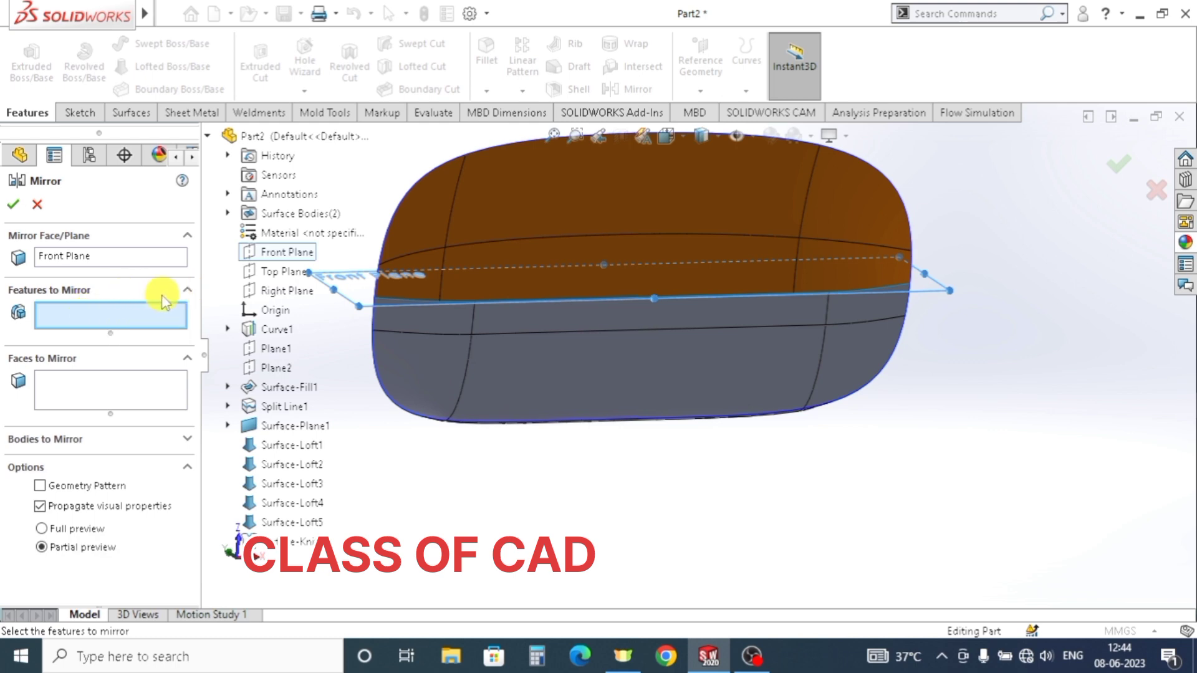
click(186, 291)
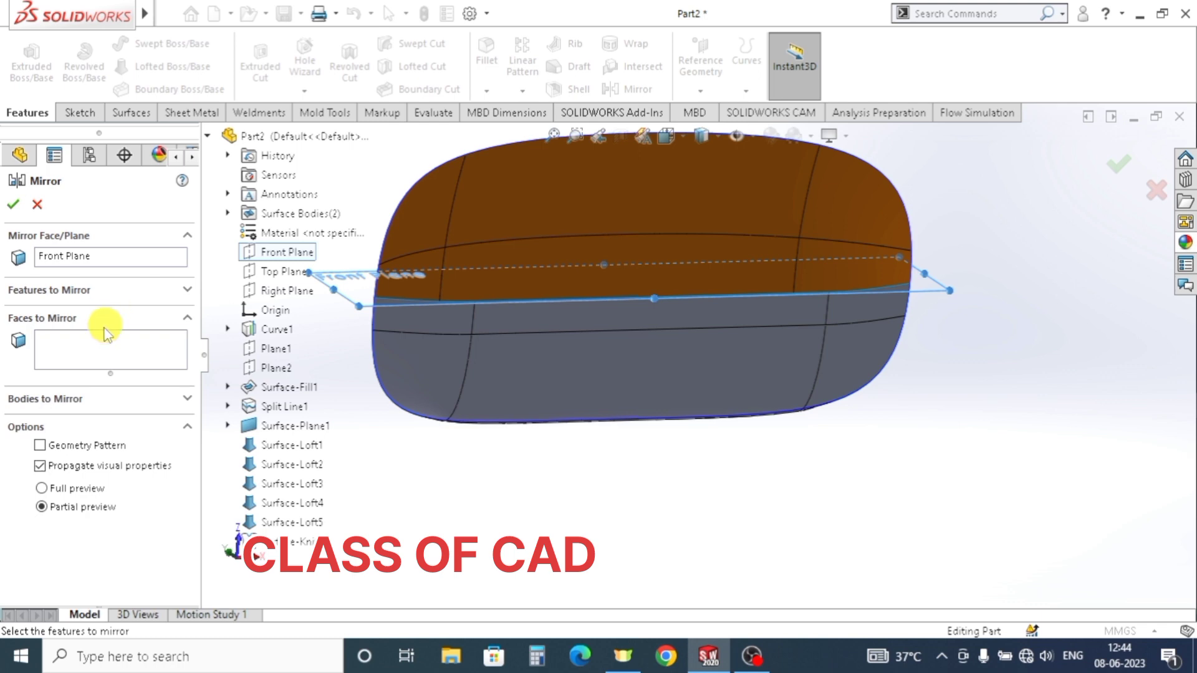
click(98, 400)
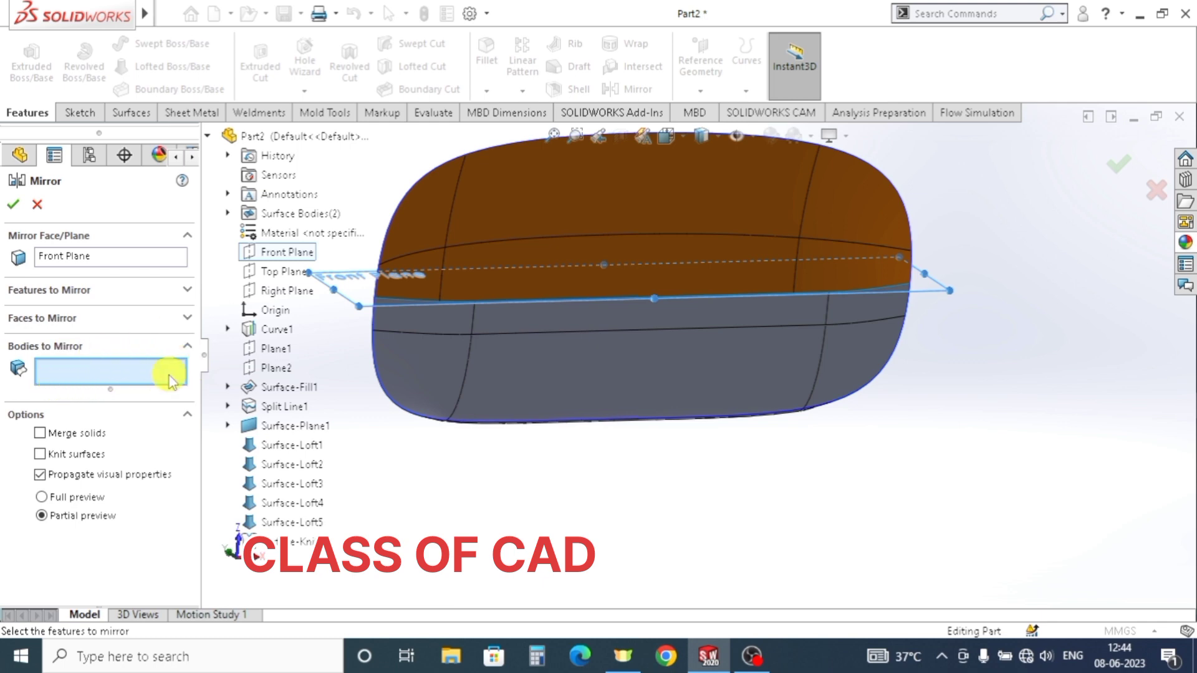
click(432, 367)
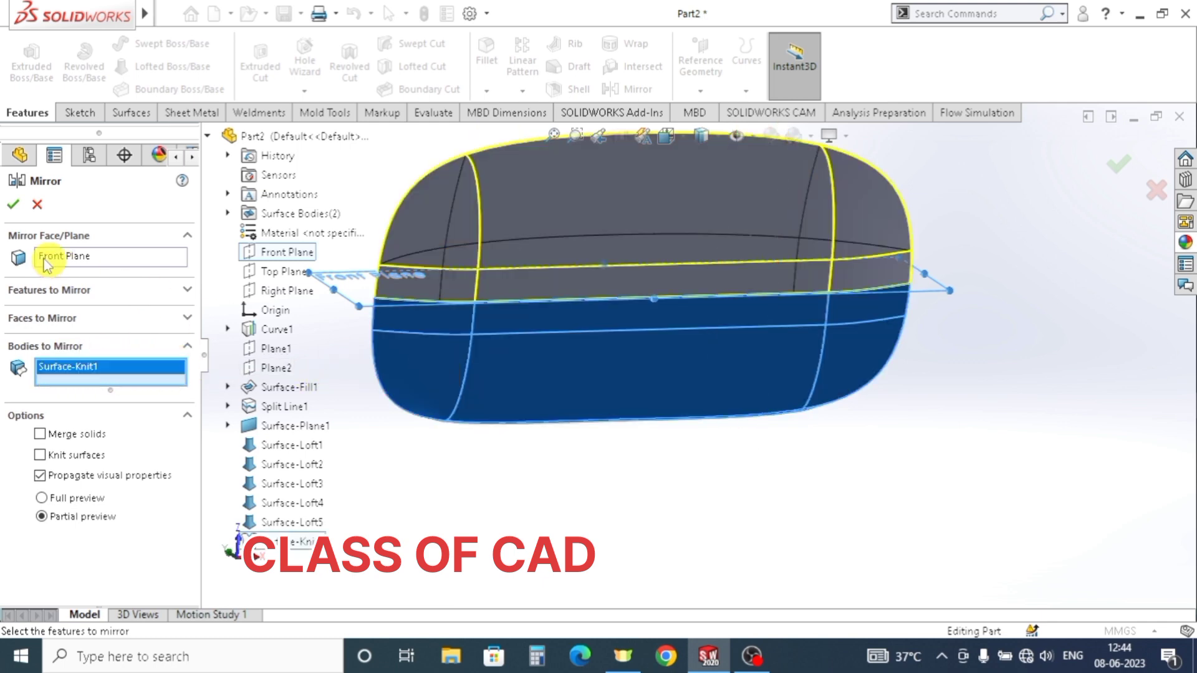
click(13, 207)
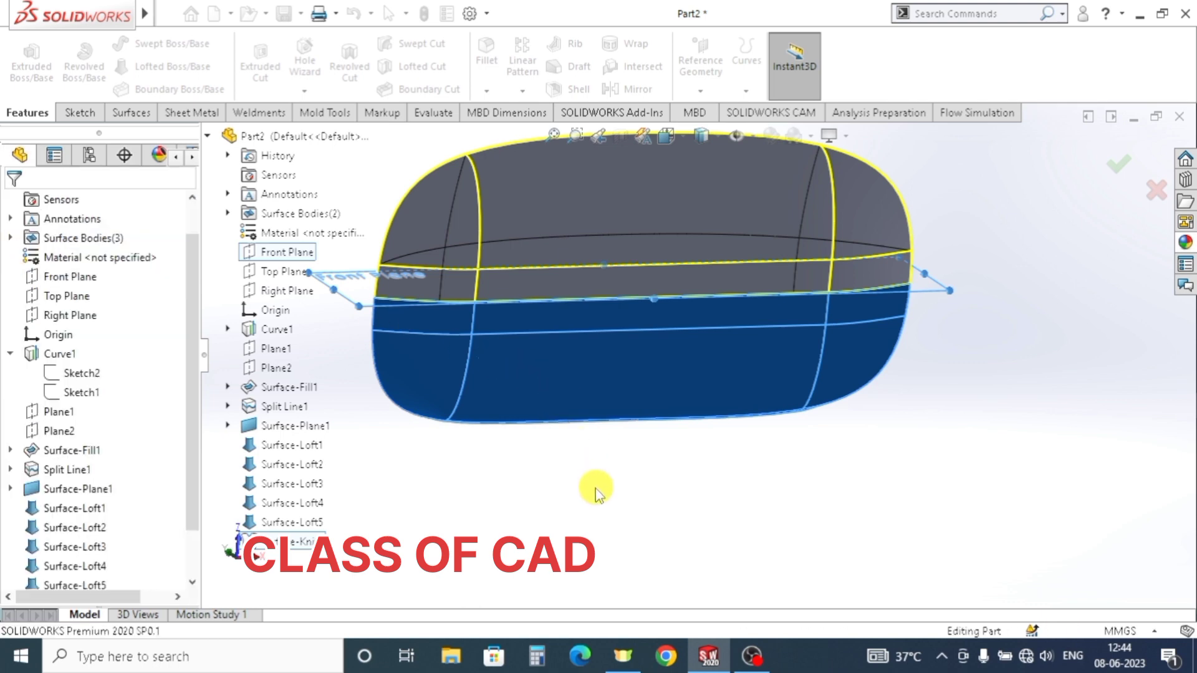
middle_drag(595, 492, 679, 116)
key(Escape)
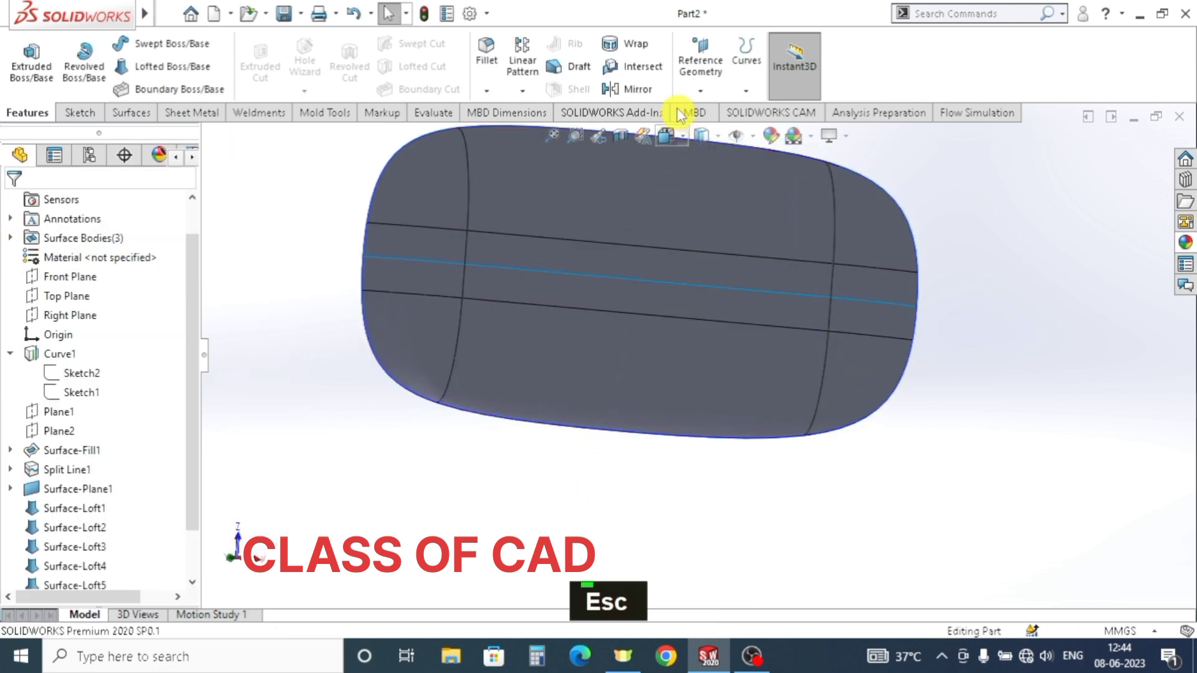
- Knit the mirrored half, the original knitted half and the filled upper surface into a single surface body
click(130, 114)
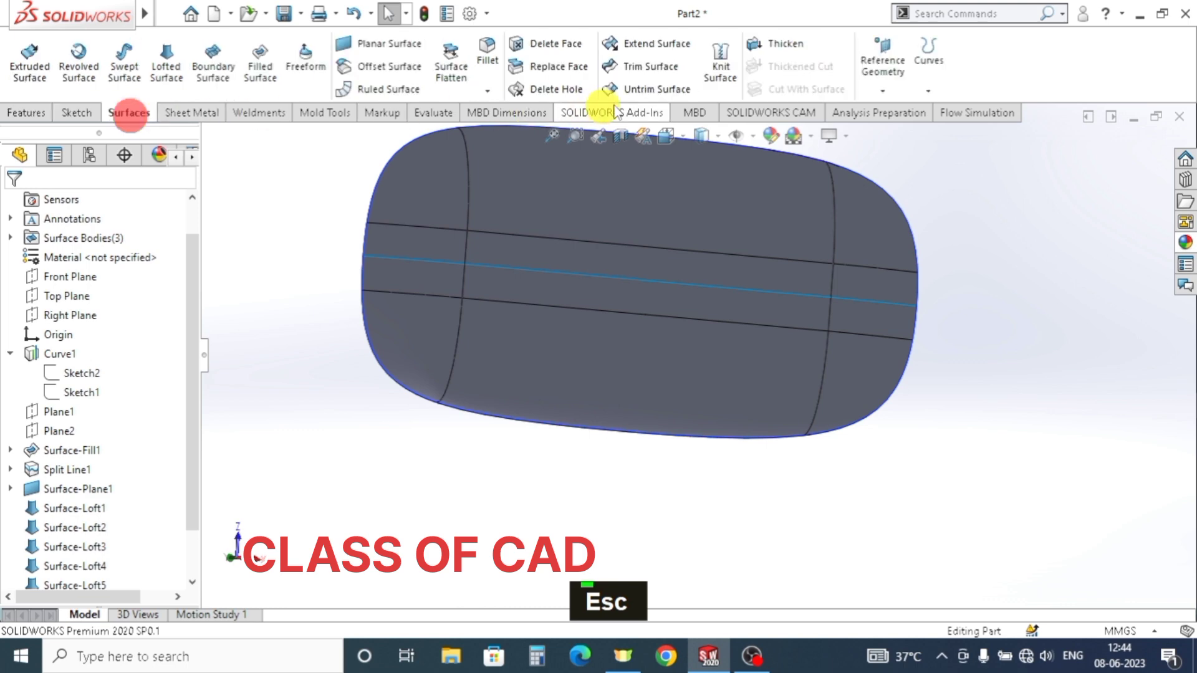
click(720, 69)
click(592, 233)
click(564, 334)
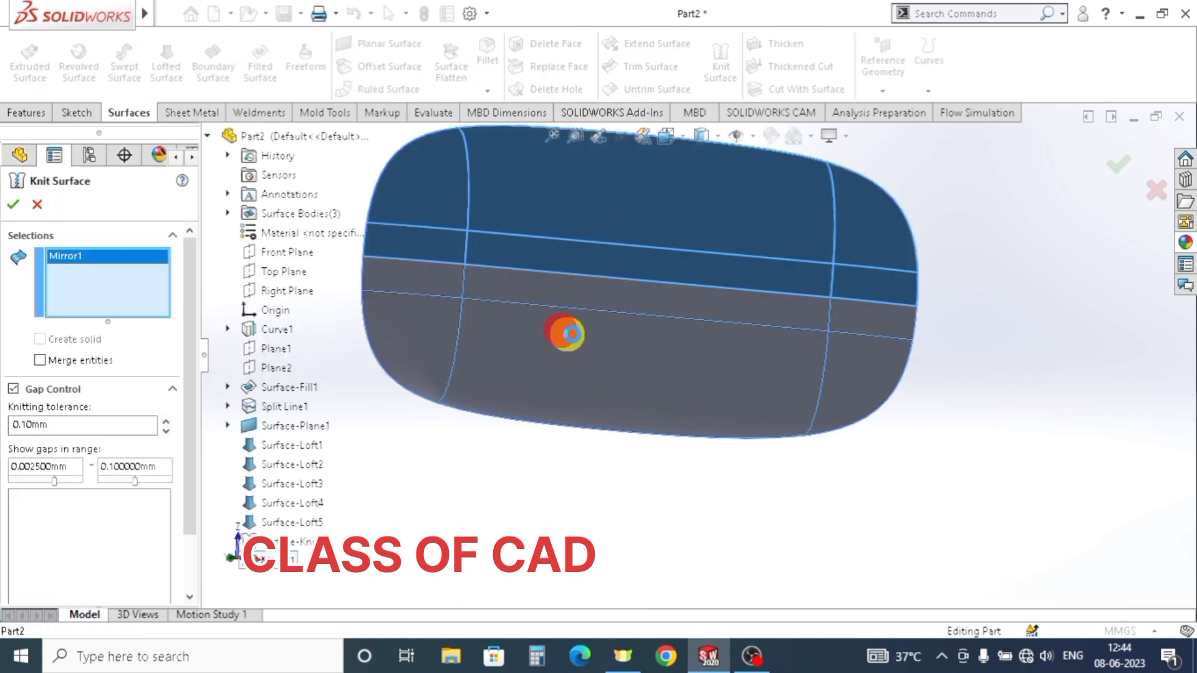
middle_drag(564, 334, 635, 384)
click(634, 383)
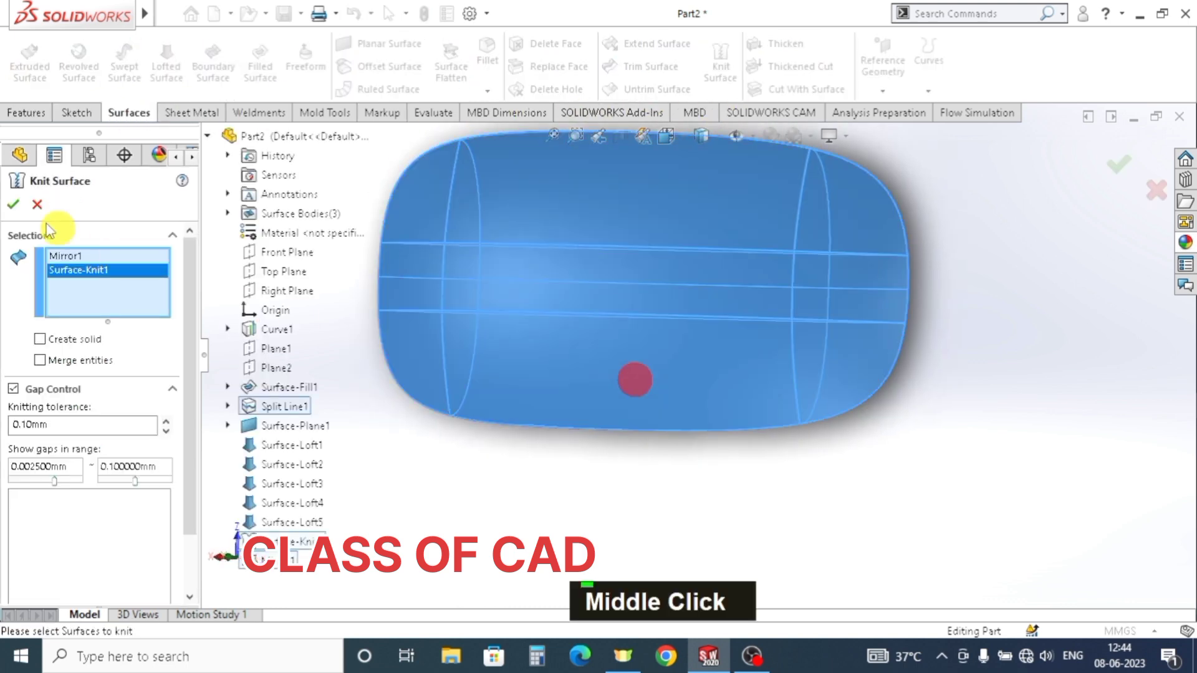
key(Return)
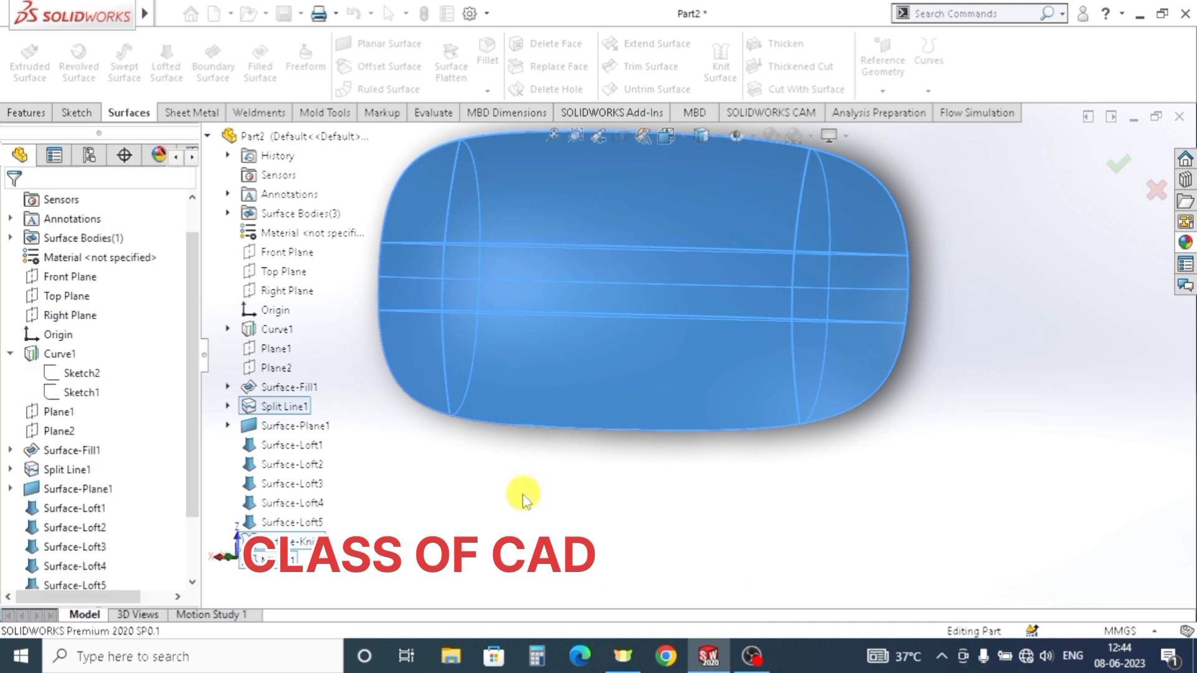
middle_drag(553, 484, 707, 514)
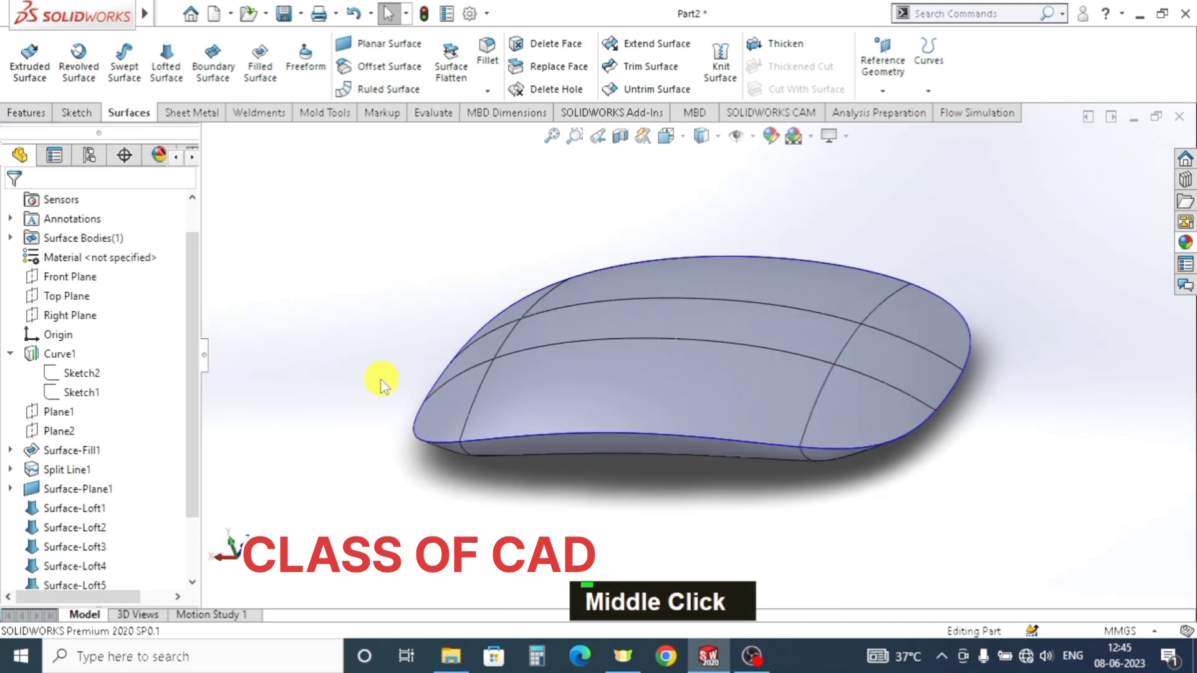
- Start a sketch on the Front Plane and view the plane straight on
click(64, 275)
middle_drag(774, 361, 815, 374)
key(Escape)
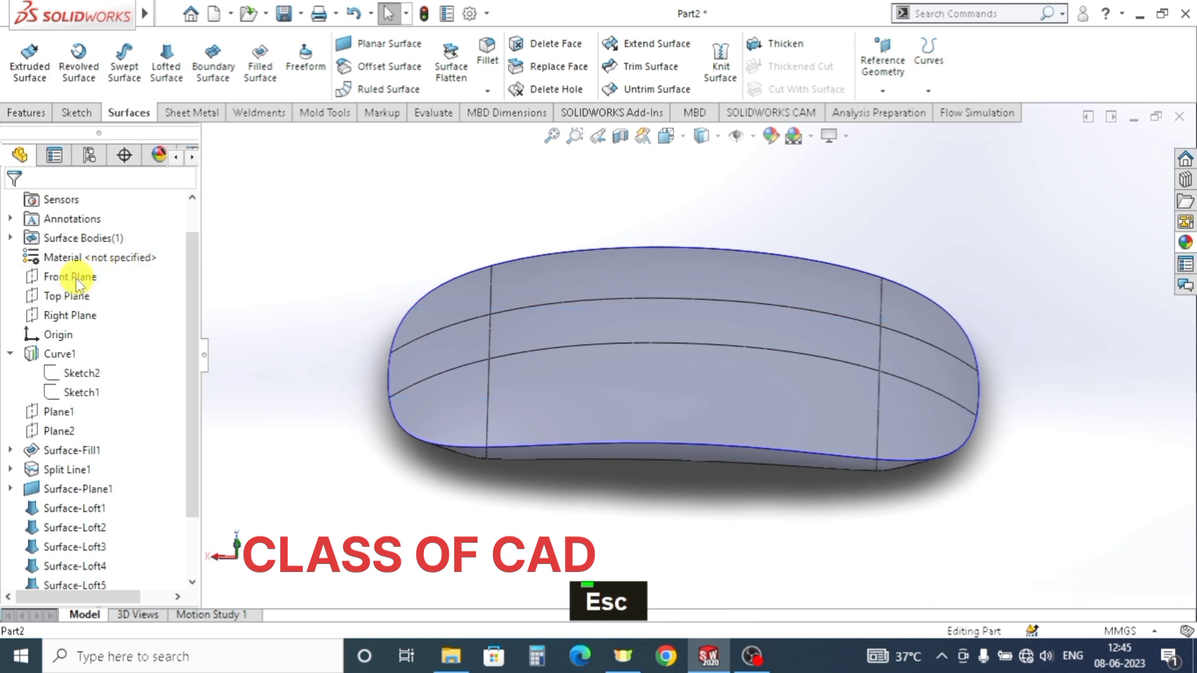
click(77, 278)
click(94, 245)
key(space)
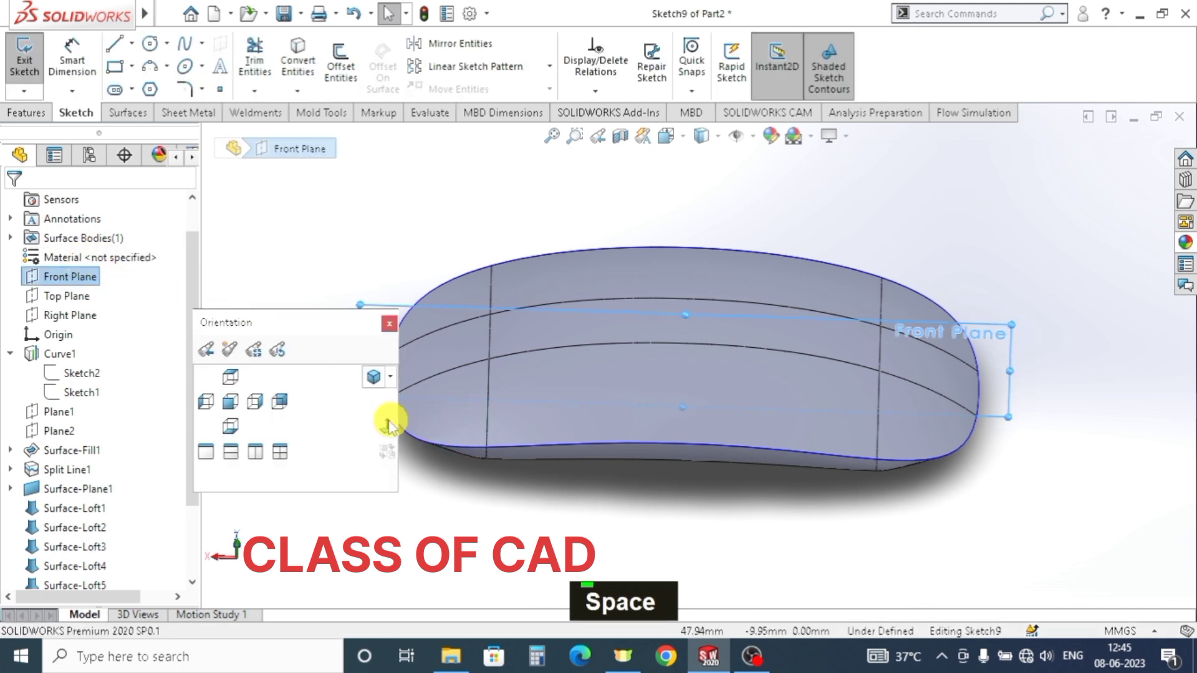
click(388, 423)
scroll(671, 372, down, 1)
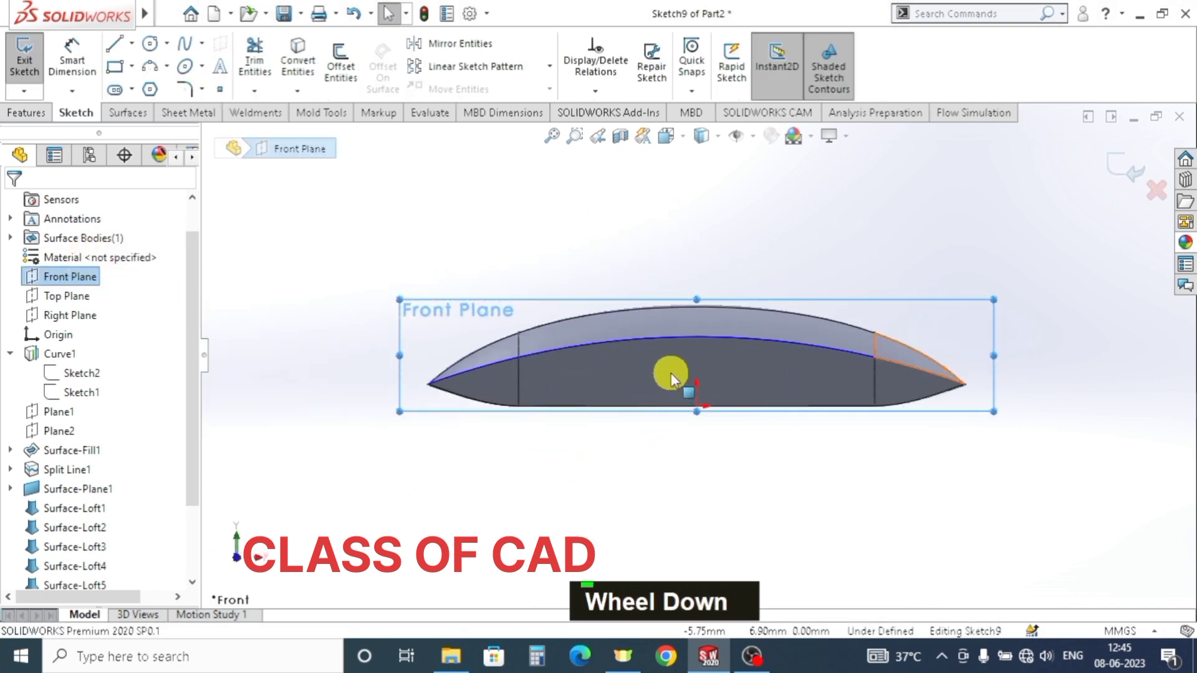
scroll(671, 373, down, 1)
ctrl+middle_drag(665, 388, 539, 398)
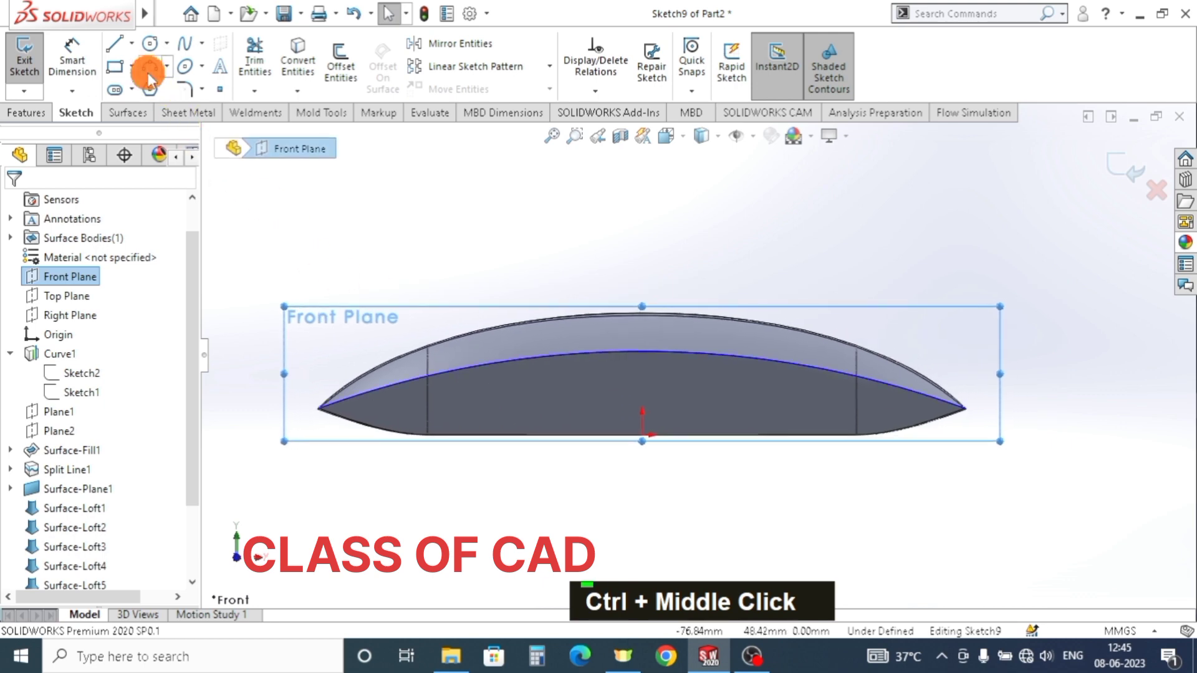
- Sketch a three-point arc of about 85 mm radius between the body's two end tips, bulging above its upper surface
click(148, 72)
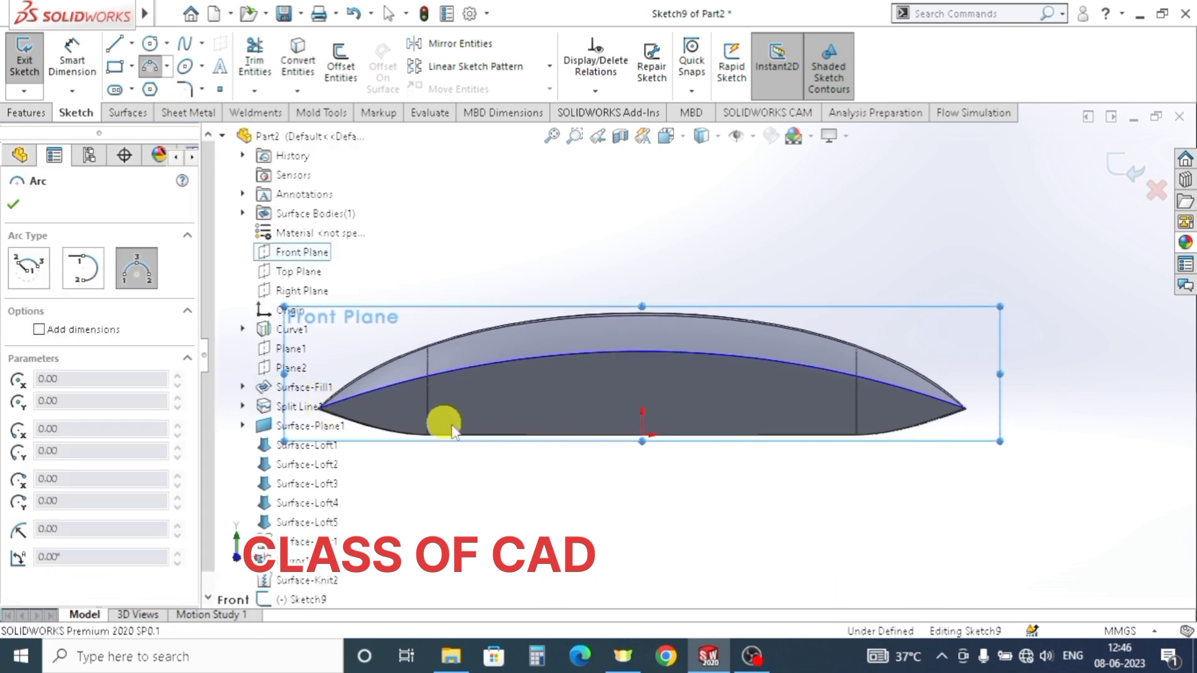
scroll(512, 433, up, 1)
ctrl+middle_drag(507, 431, 530, 438)
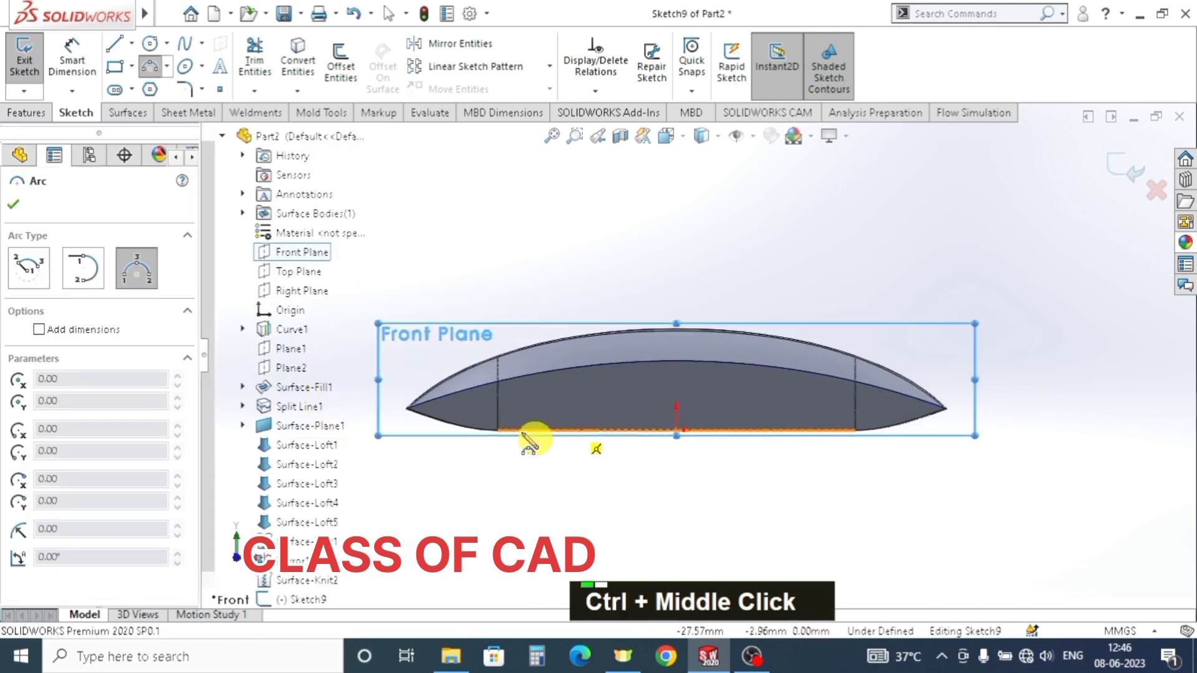
click(406, 408)
click(942, 408)
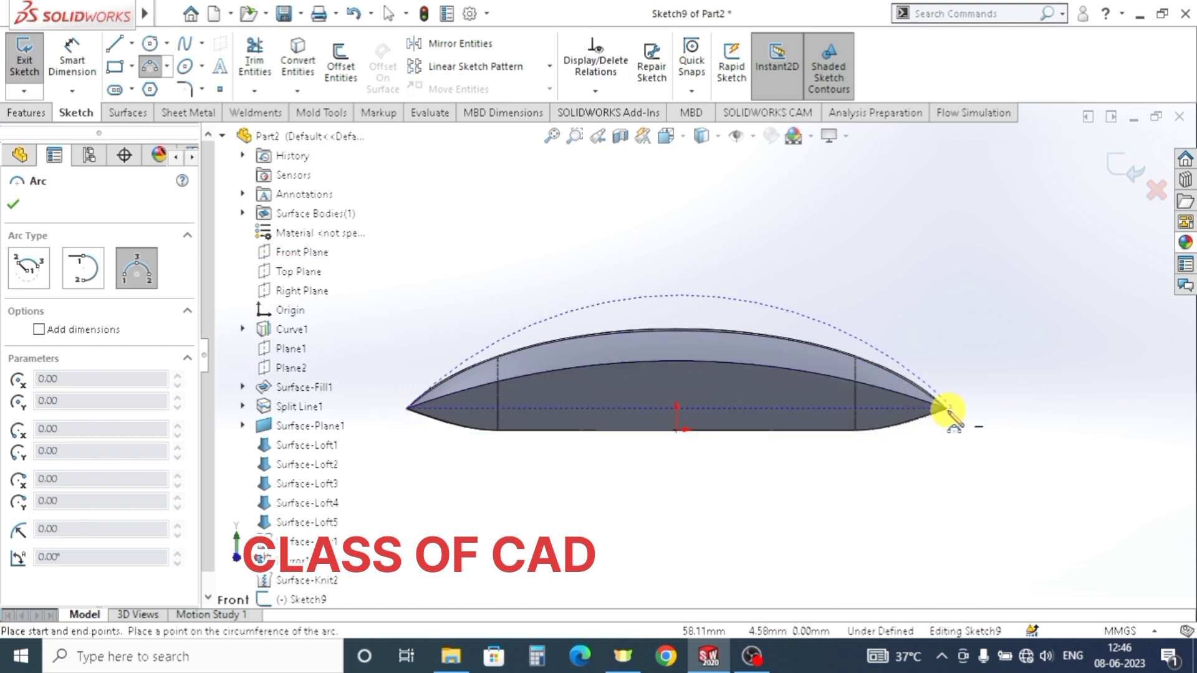
click(713, 307)
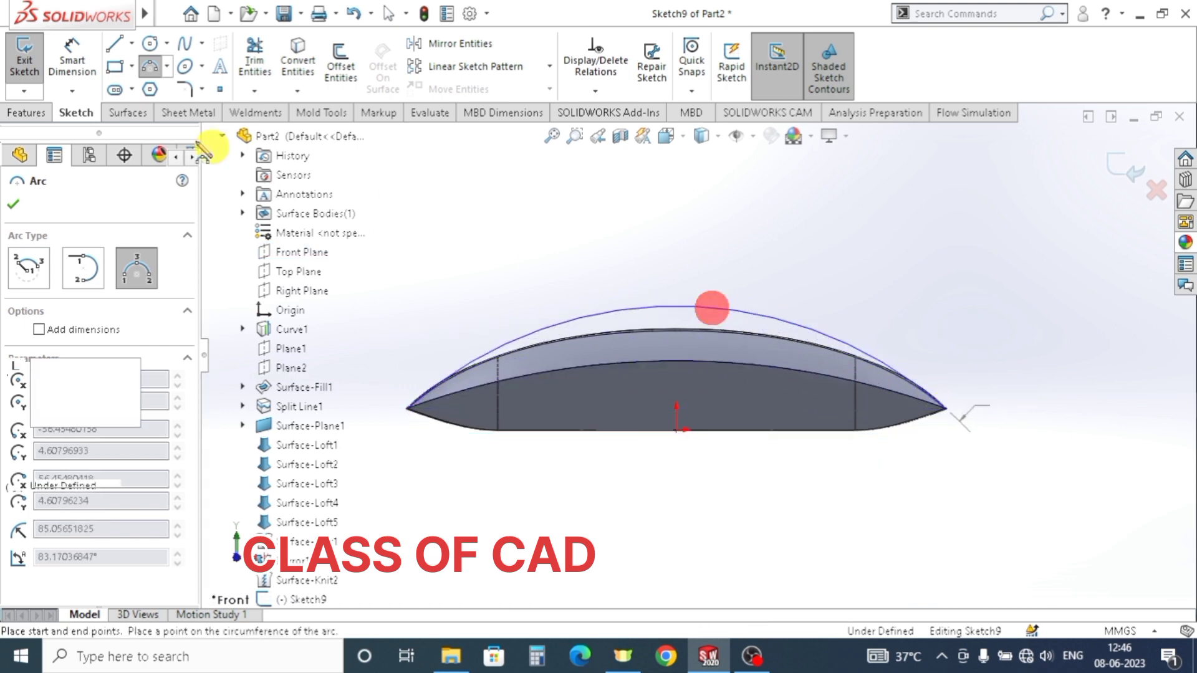
- Dimension the arc between the body's end tips with a radius of 165 mm
click(74, 61)
click(597, 312)
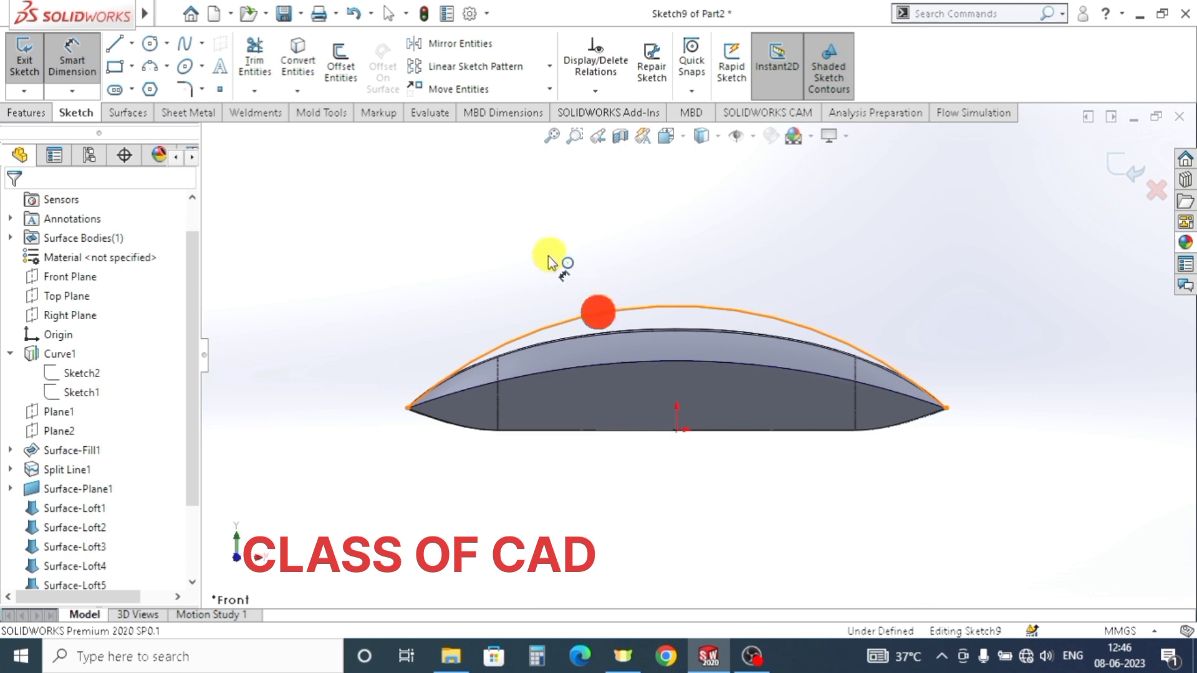
click(544, 261)
text(165)
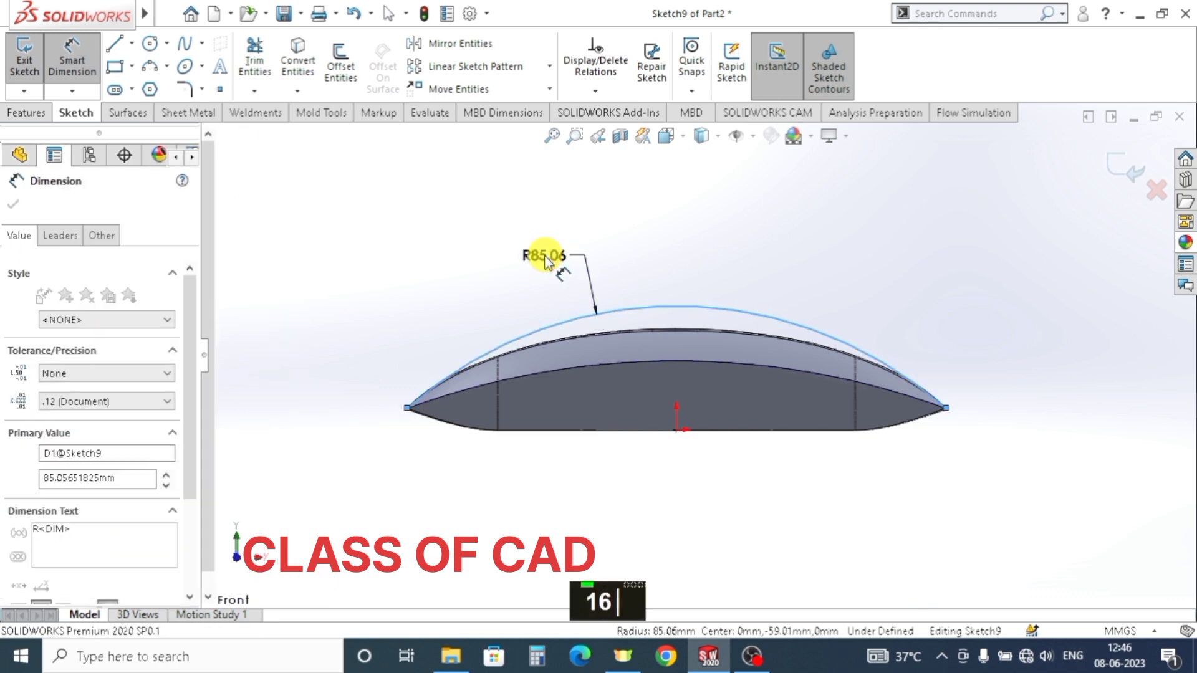
key(Return)
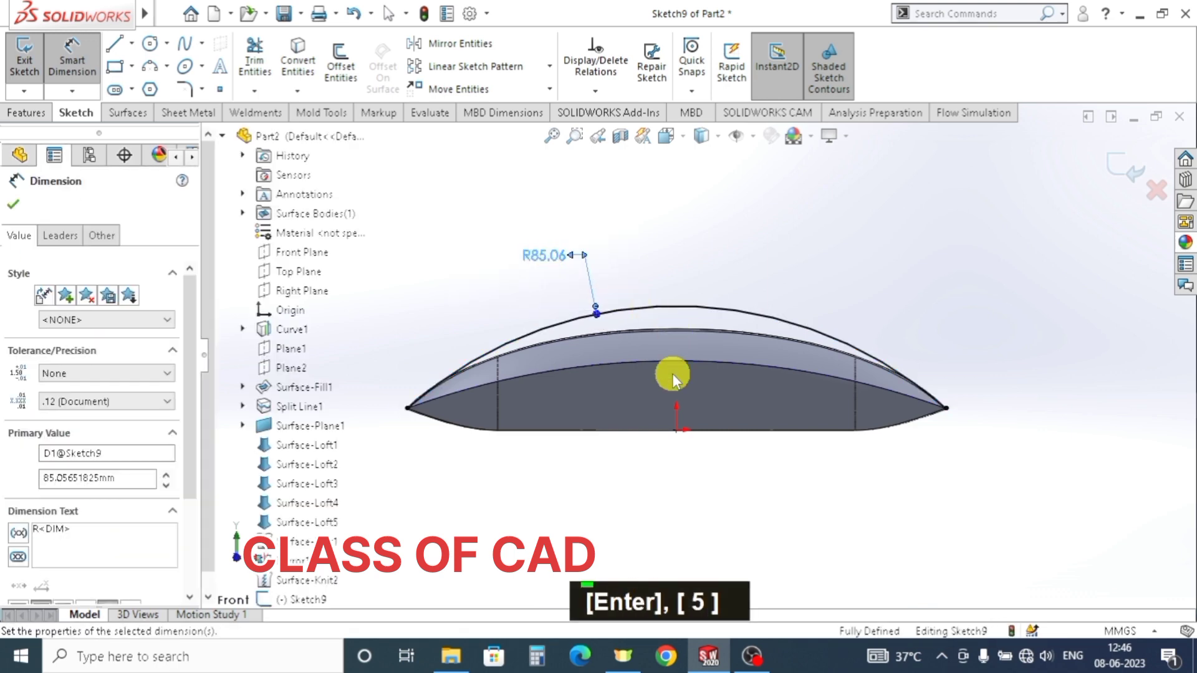
scroll(593, 405, down, 2)
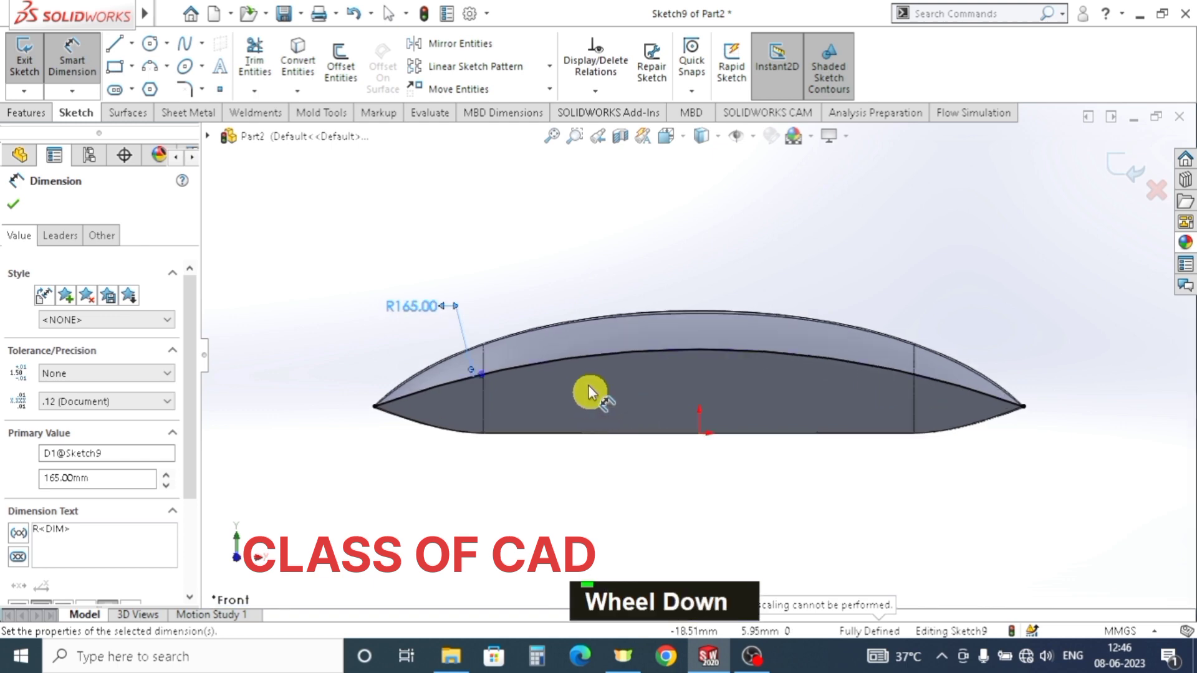
- Offset the 165 mm arc downward by 2 mm, in one direction only
click(340, 62)
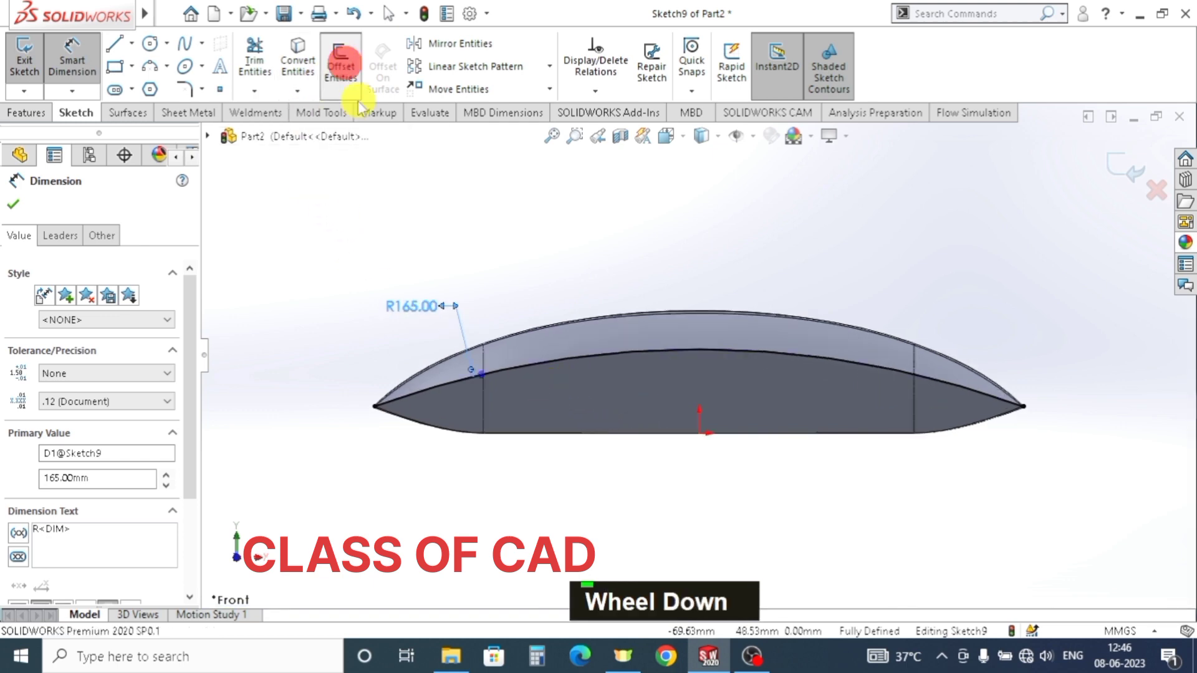
click(544, 365)
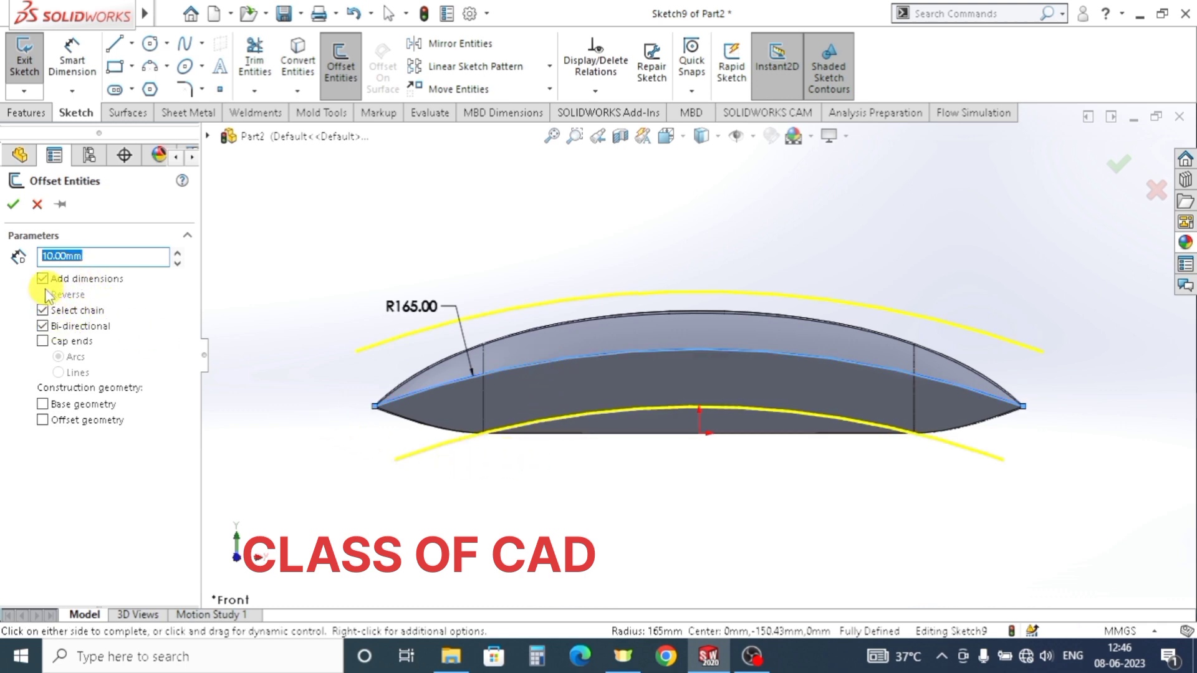
click(42, 326)
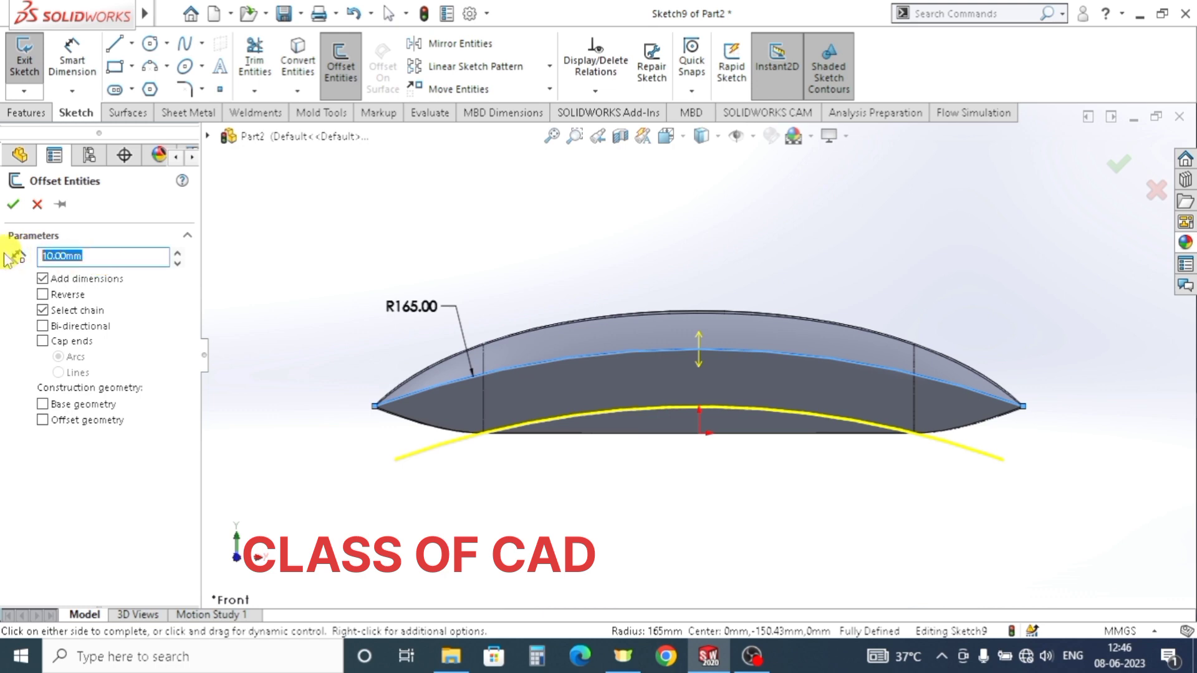
text(2)
key(Return)
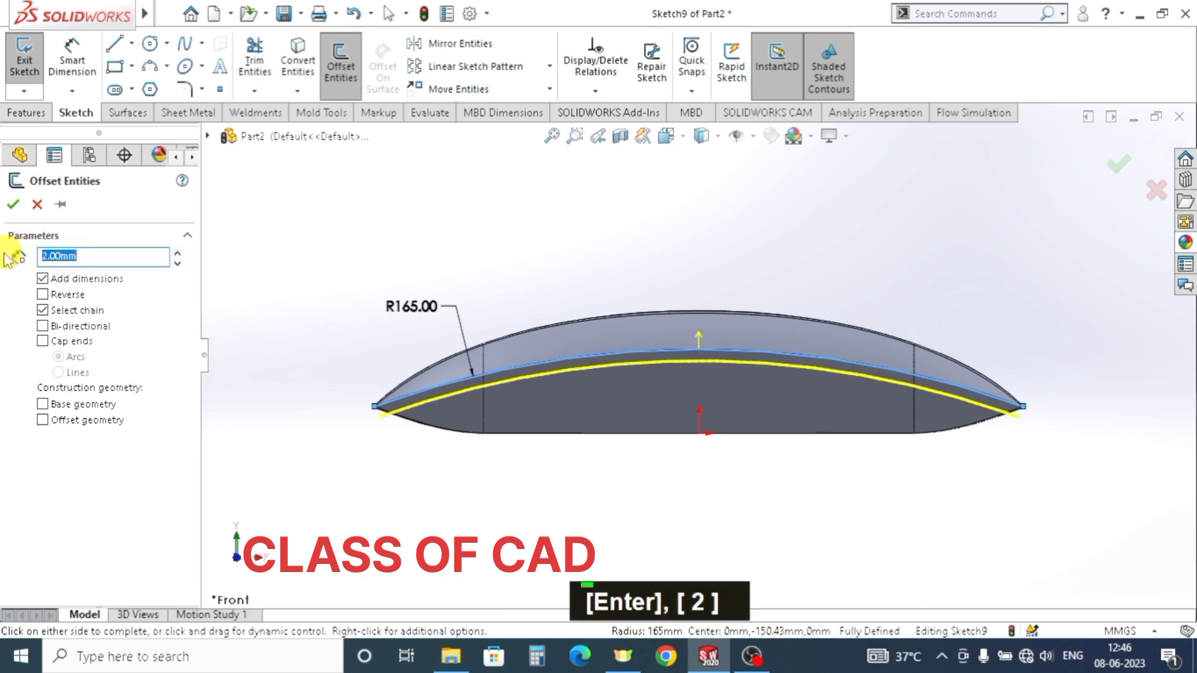
click(13, 210)
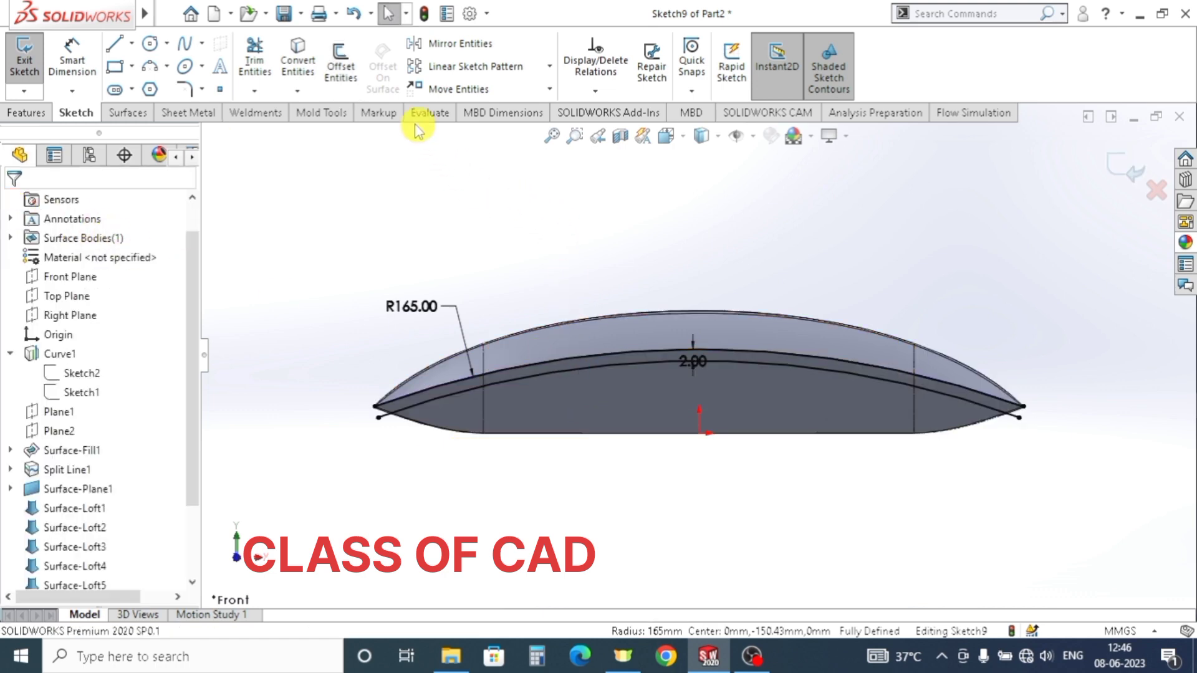
key(Escape)
- Offset the lower arc by 0.2 mm bi-directionally, creating a parallel arc on each side of it
click(344, 73)
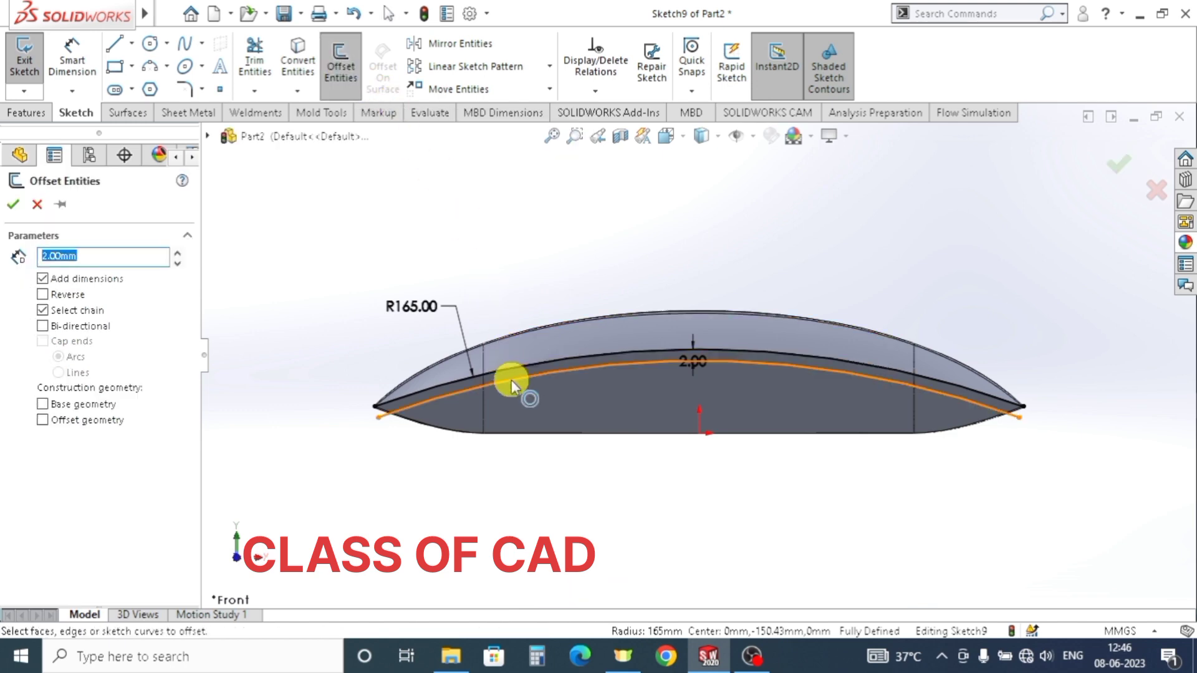
scroll(511, 380, down, 2)
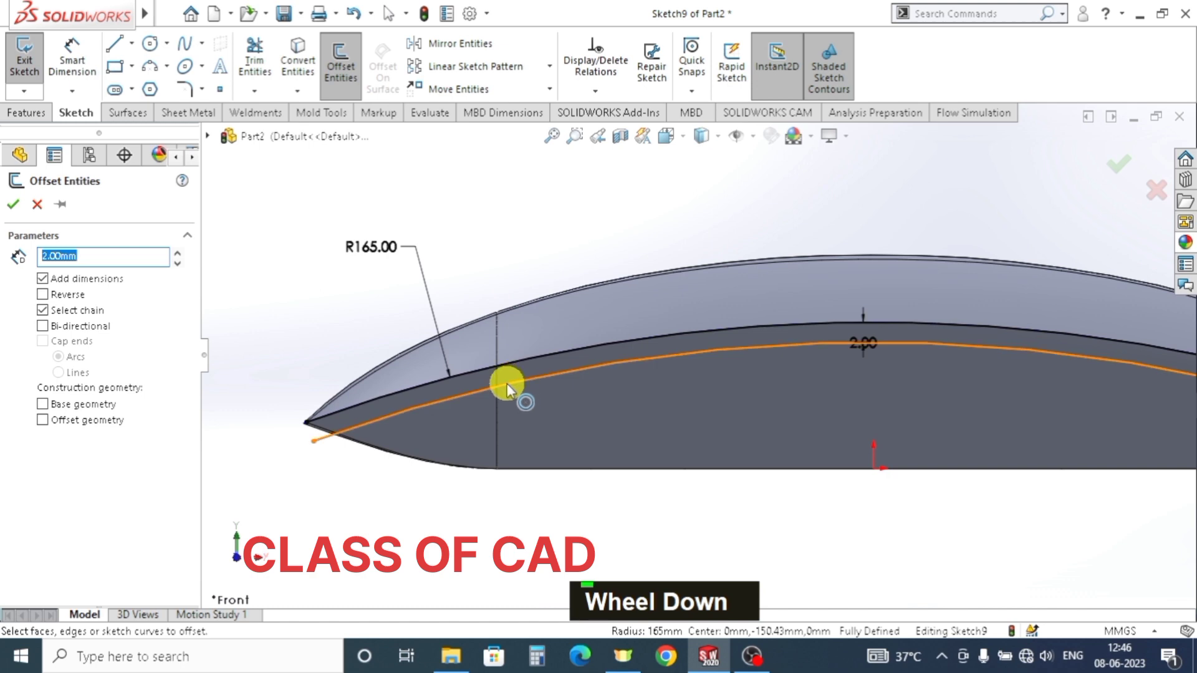
click(507, 383)
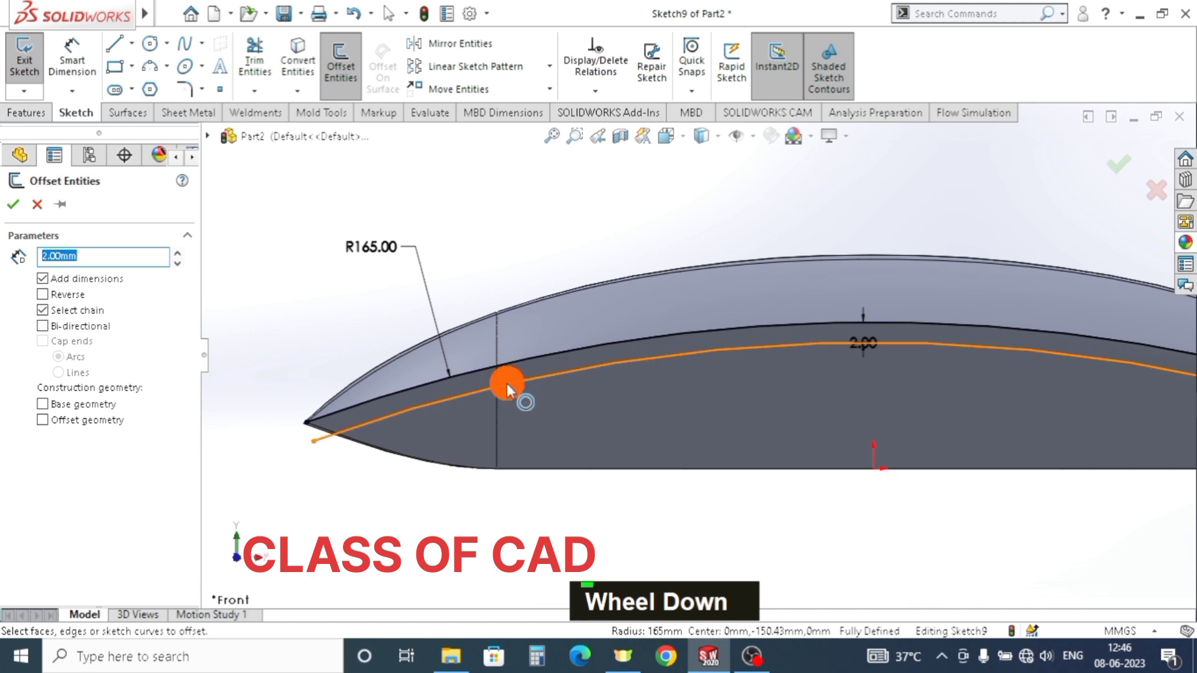
click(44, 327)
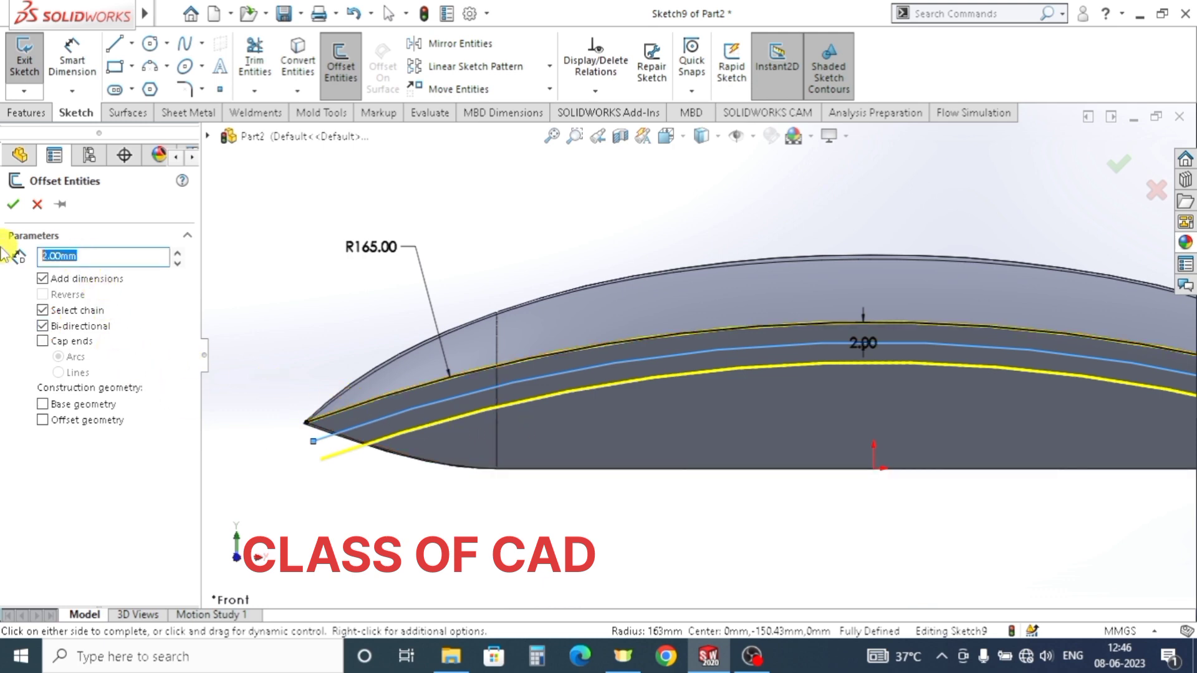
text(0.2)
key(Return)
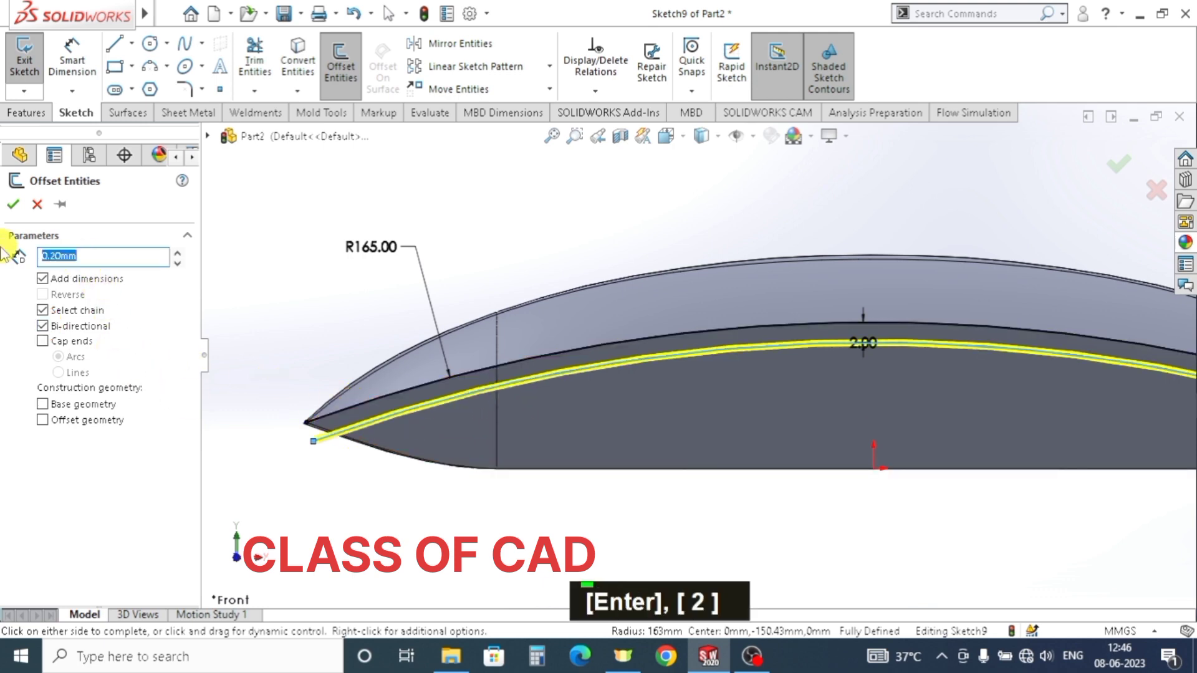
click(14, 209)
- Close the left end of the thin arc band with a line joining the endpoints of its two outer arcs
scroll(349, 450, down, 2)
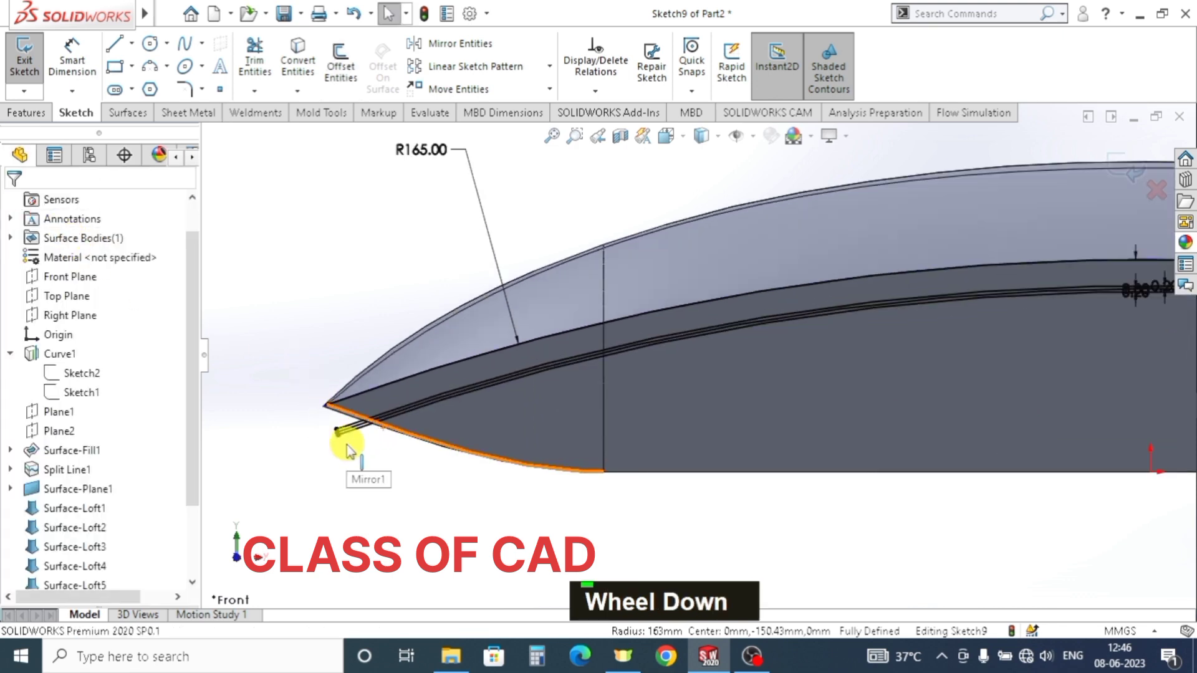
middle_drag(347, 448, 382, 454)
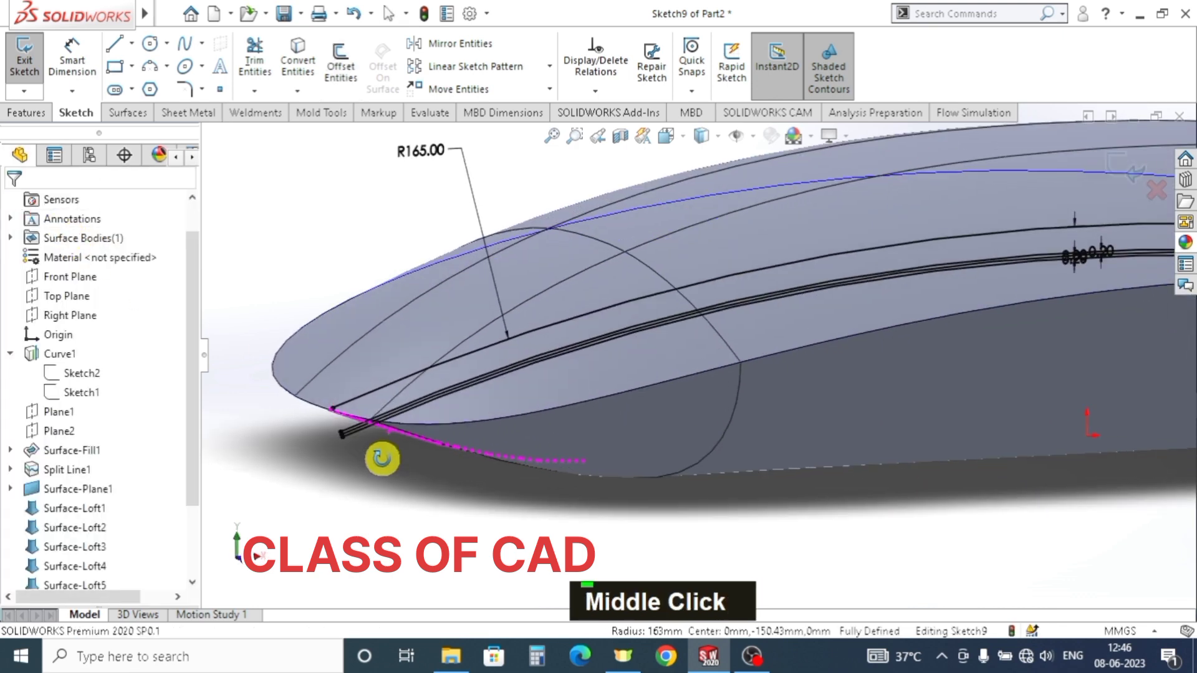
scroll(347, 424, down, 3)
scroll(501, 420, down, 2)
ctrl+middle_drag(501, 420, 484, 419)
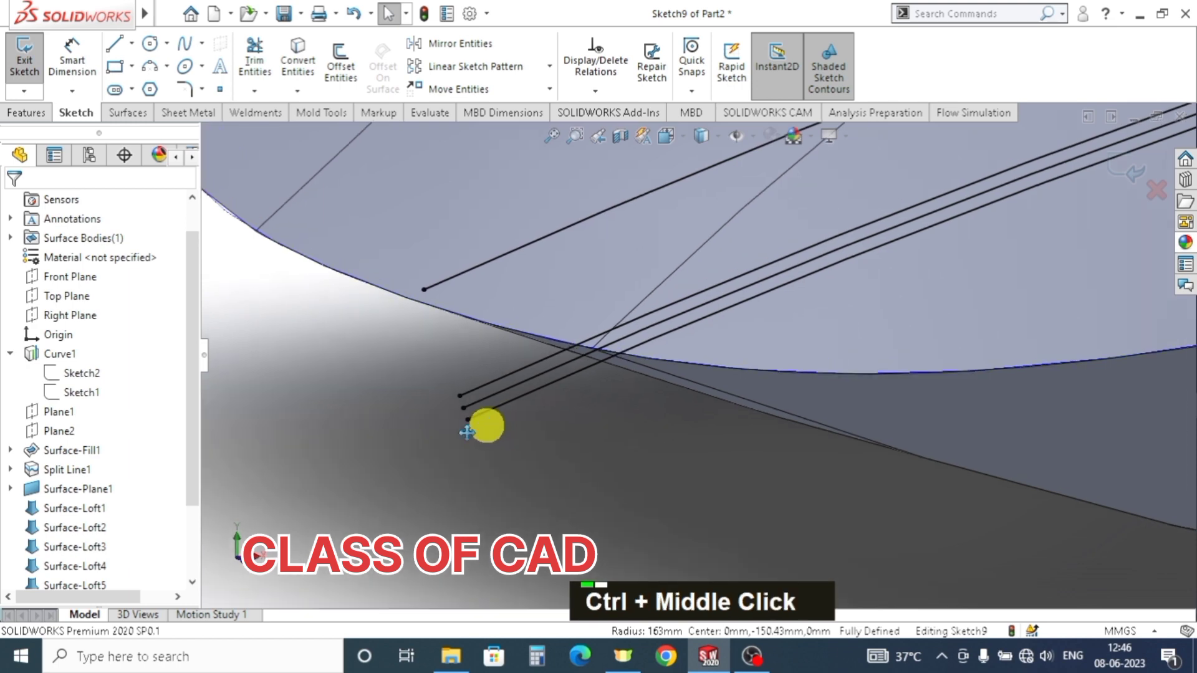
scroll(427, 435, down, 2)
click(187, 68)
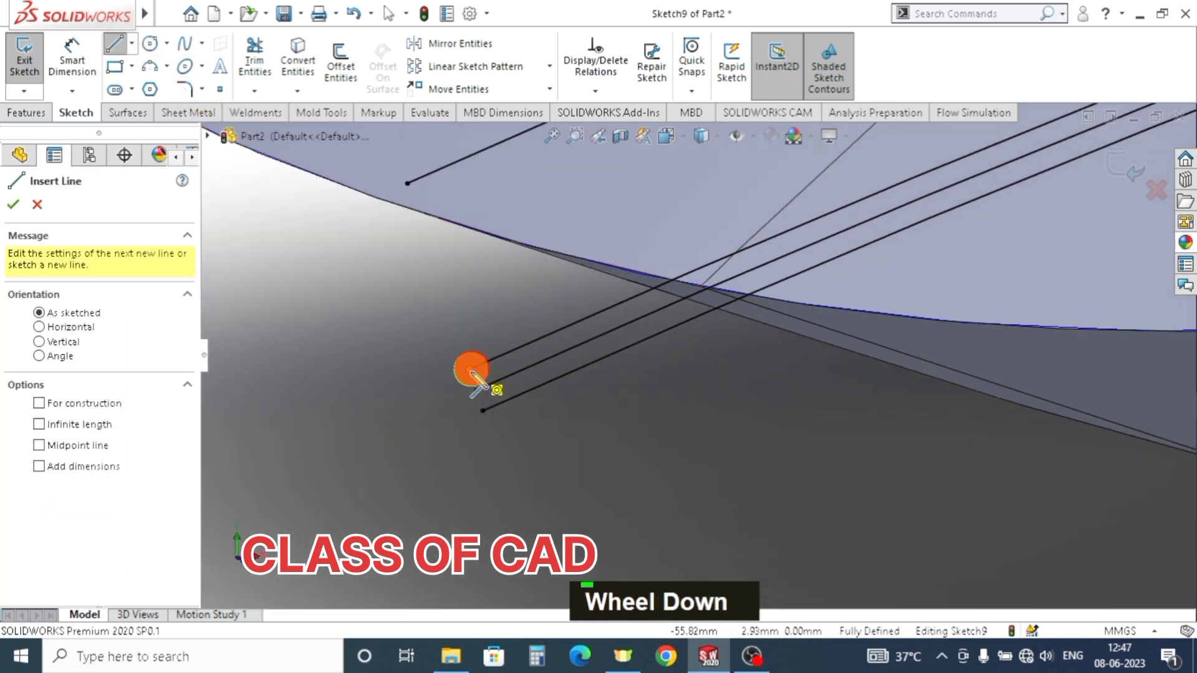
click(472, 372)
key(Escape)
scroll(488, 470, down, 3)
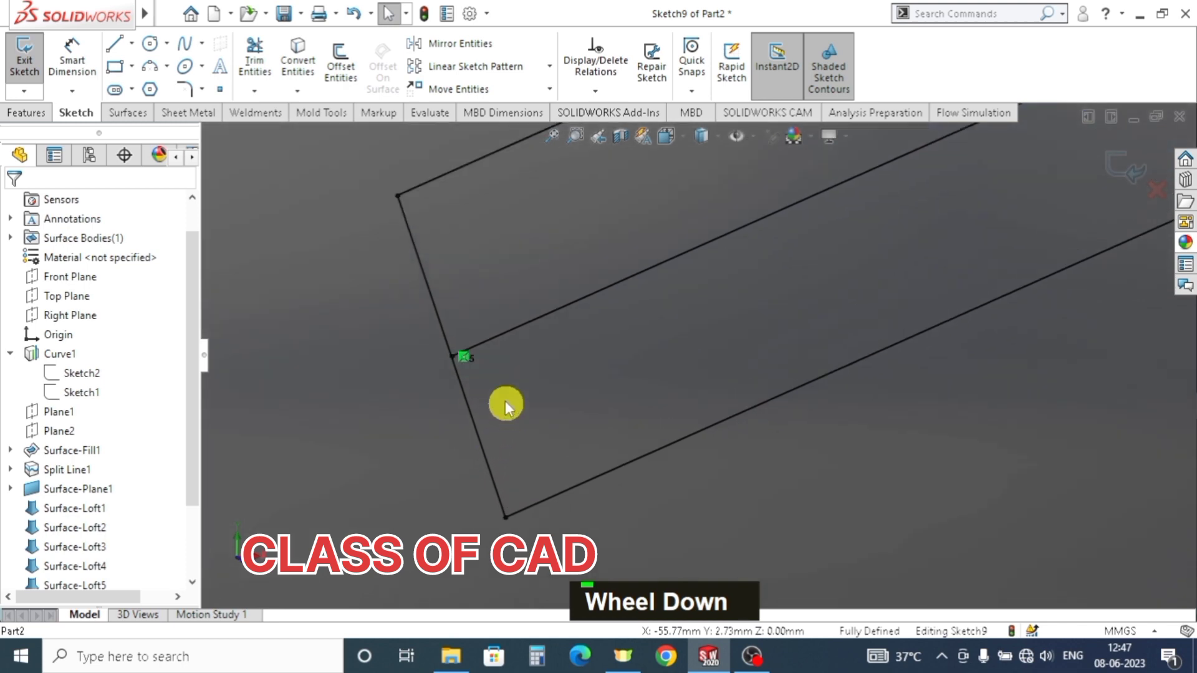
key(Escape)
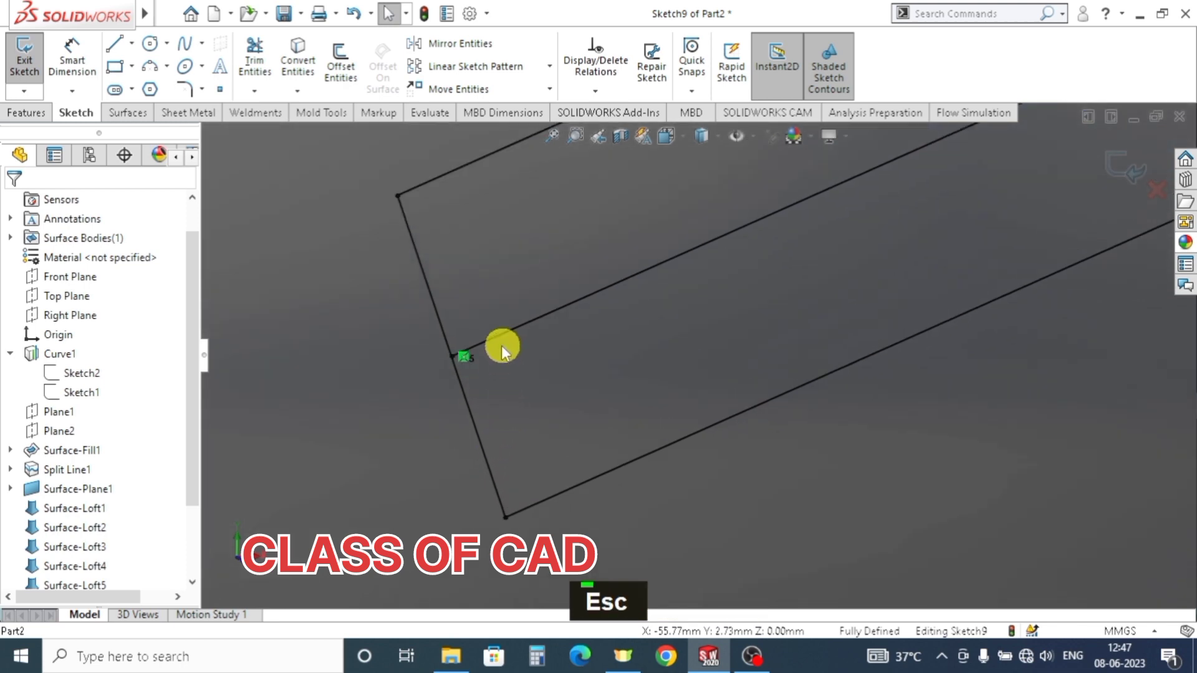
- Add a Coincident relation between the left closing line and the endpoint of the band's middle arc
click(447, 361)
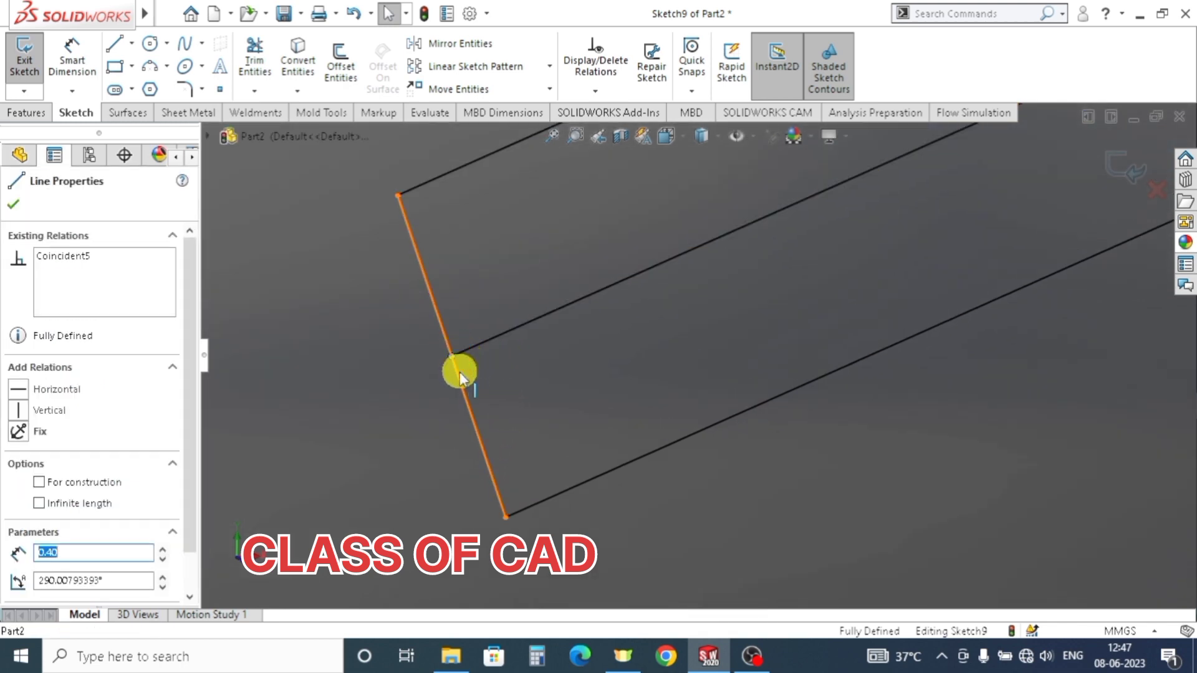
shift+click(458, 373)
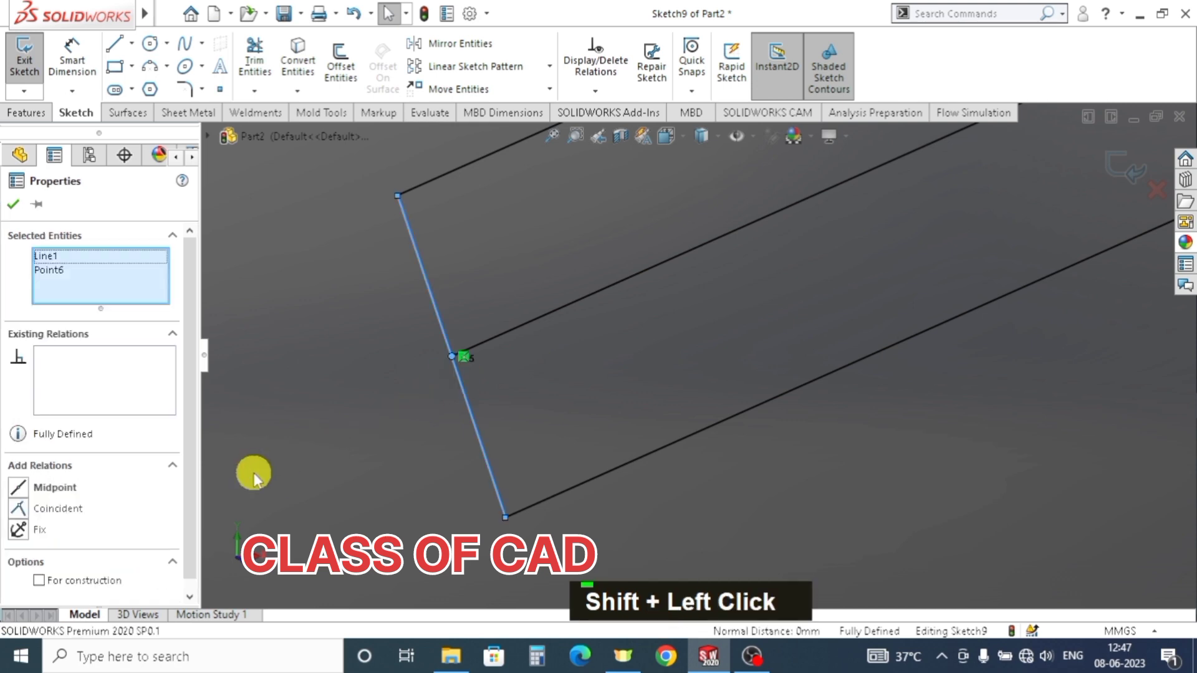
click(21, 509)
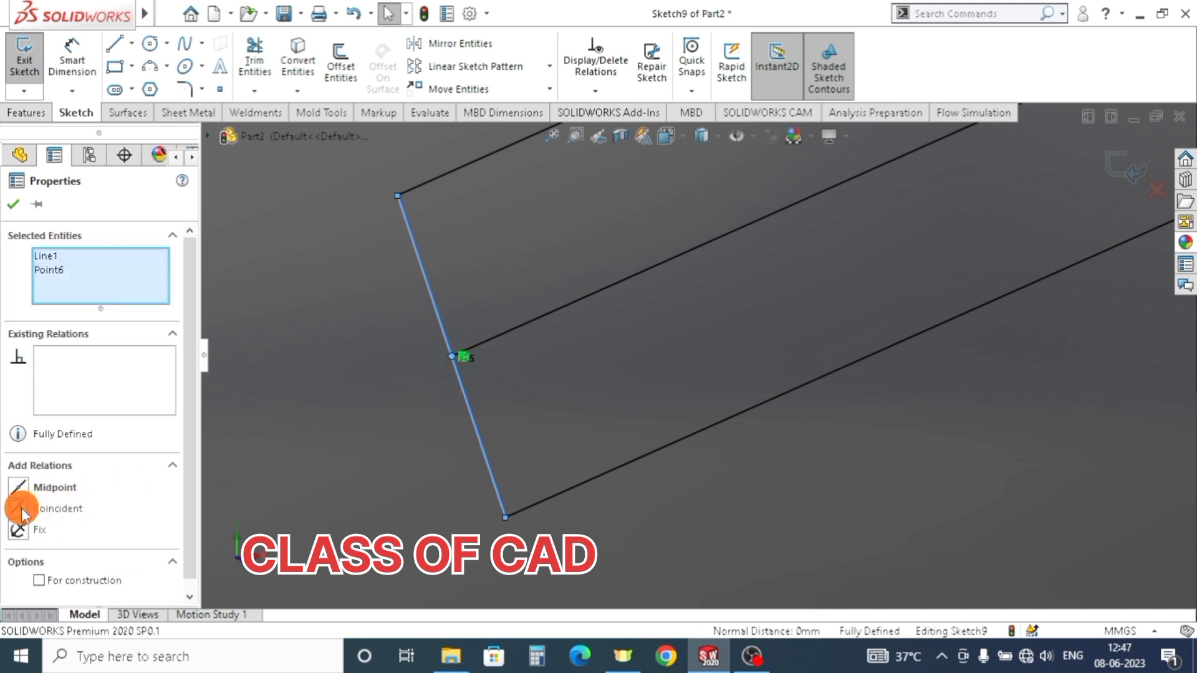
click(13, 205)
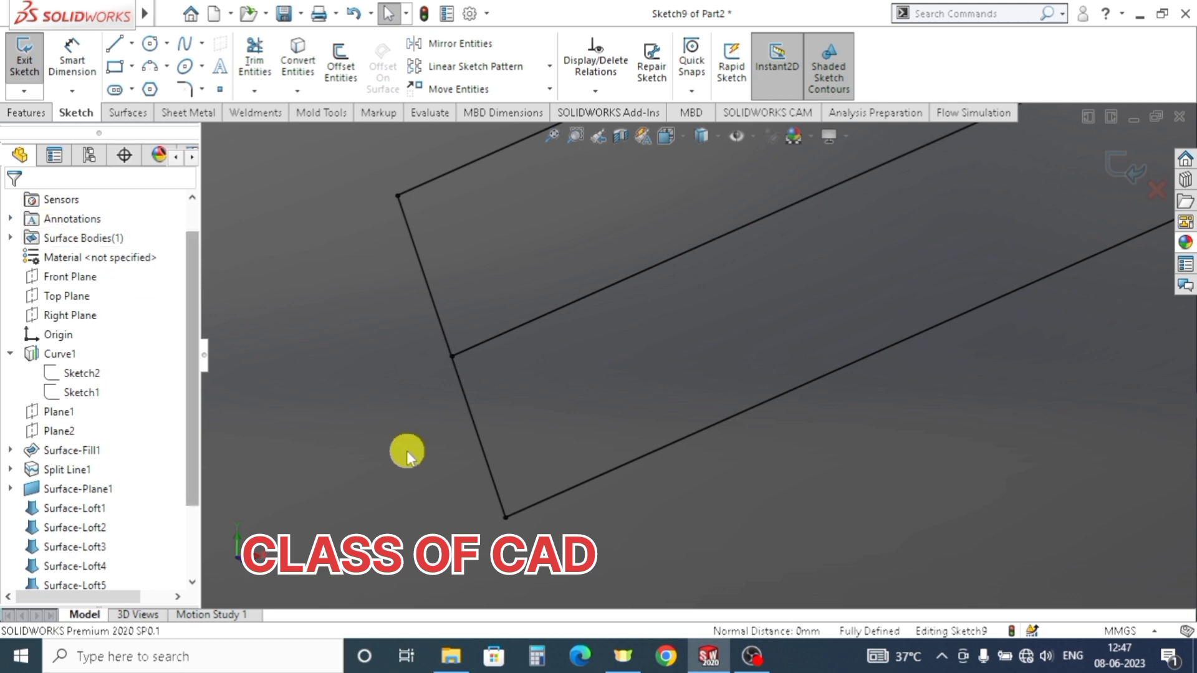
- Close the right end of the arc band with a line joining the endpoints of its two outer arcs
scroll(414, 451, up, 4)
scroll(414, 452, up, 5)
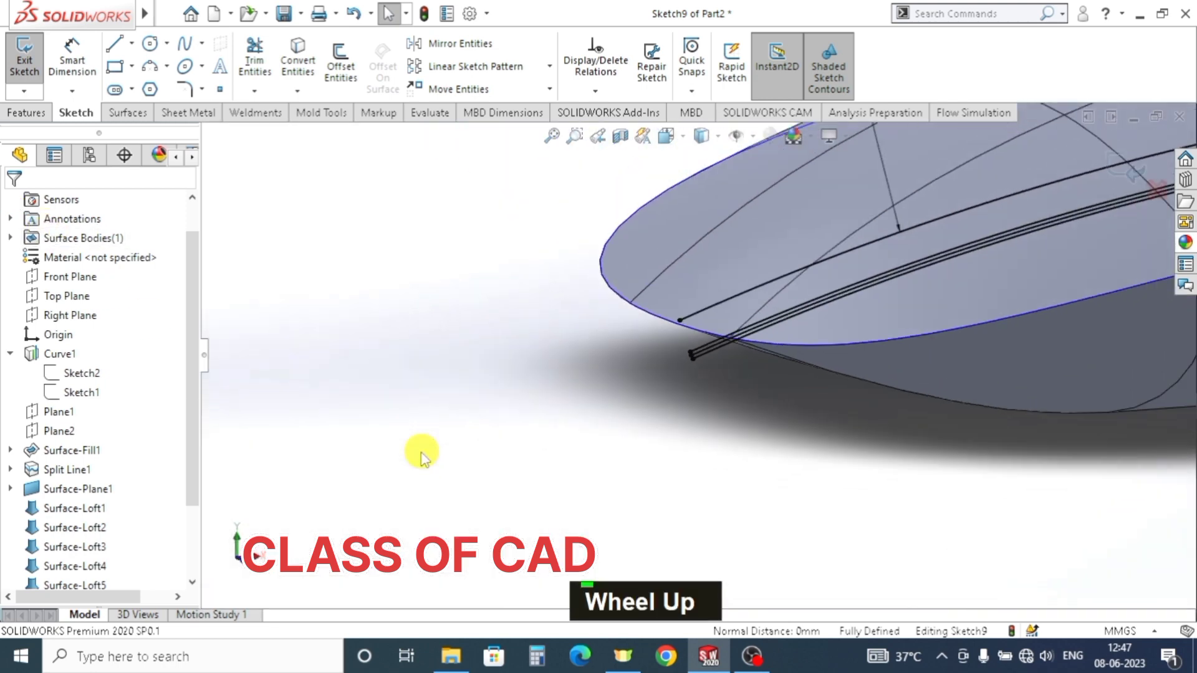
mouse_move(908, 312)
ctrl+middle_down()
mouse_move(406, 405)
mouse_move(330, 406)
ctrl+middle_up()
ctrl+middle_drag(903, 357, 693, 360)
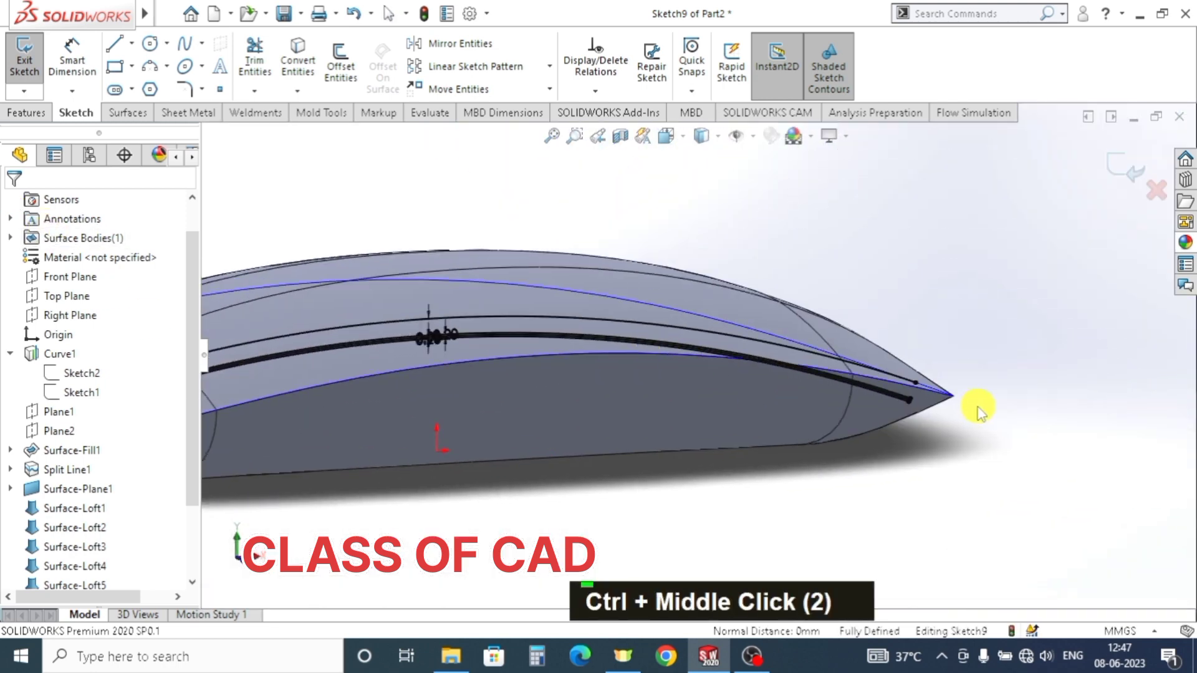
scroll(929, 408, down, 9)
scroll(759, 369, down, 5)
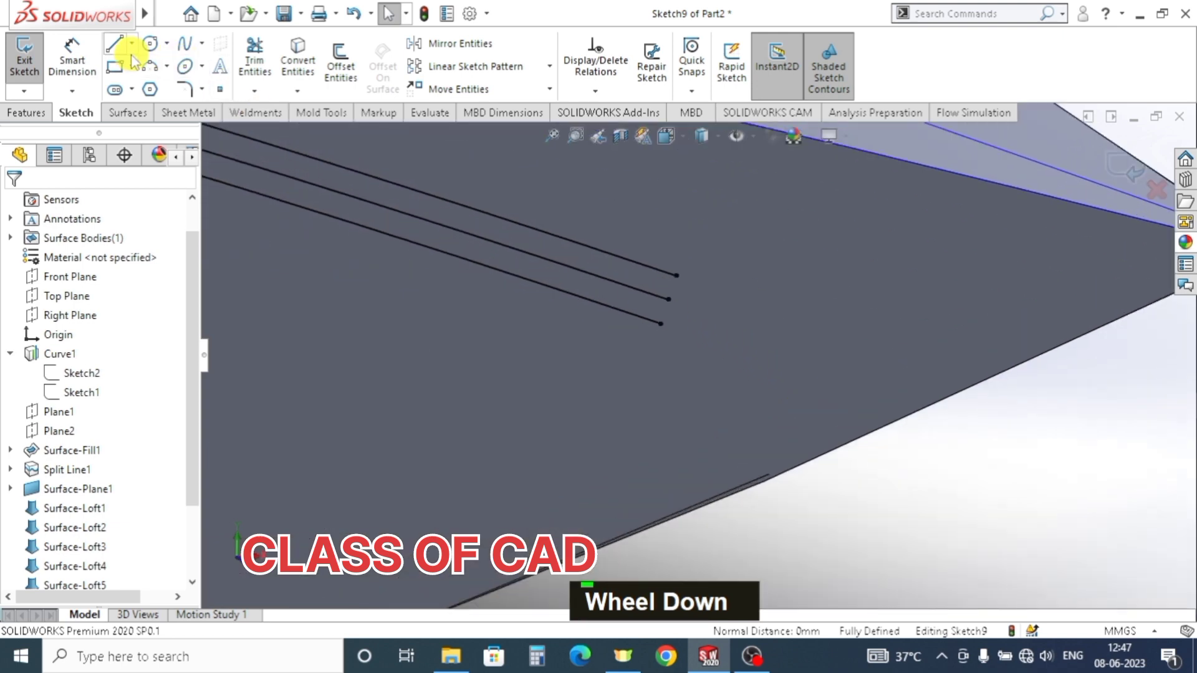
click(676, 275)
click(660, 323)
key(Escape)
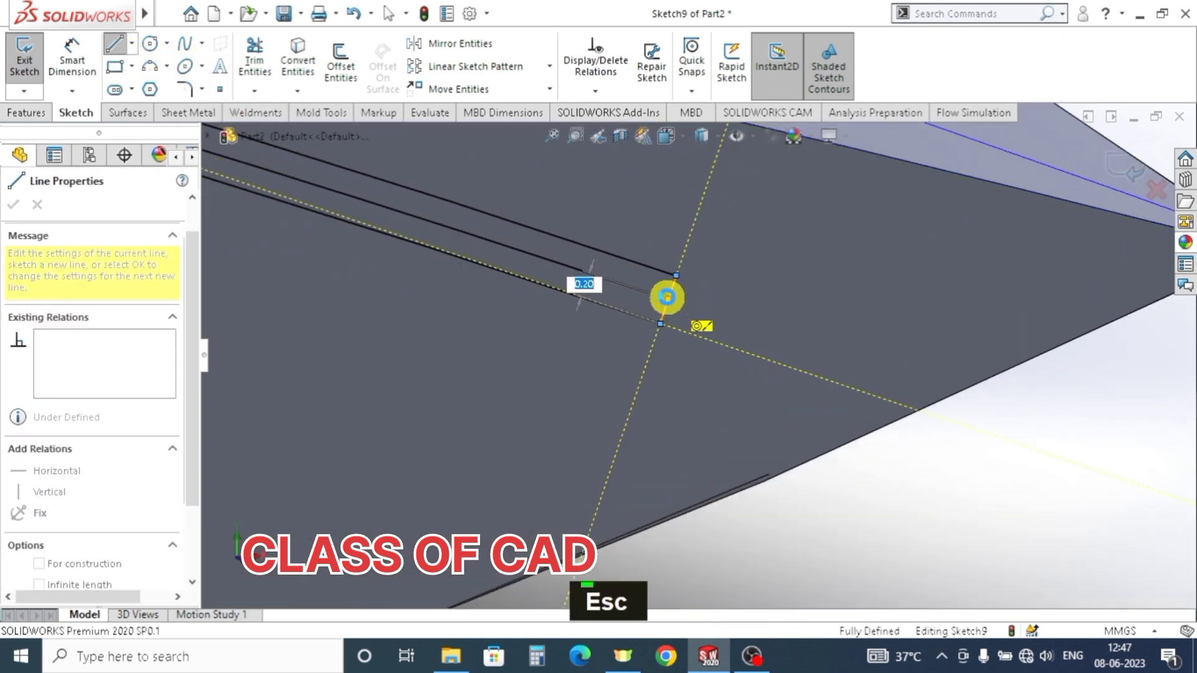
scroll(667, 297, down, 3)
key(Escape)
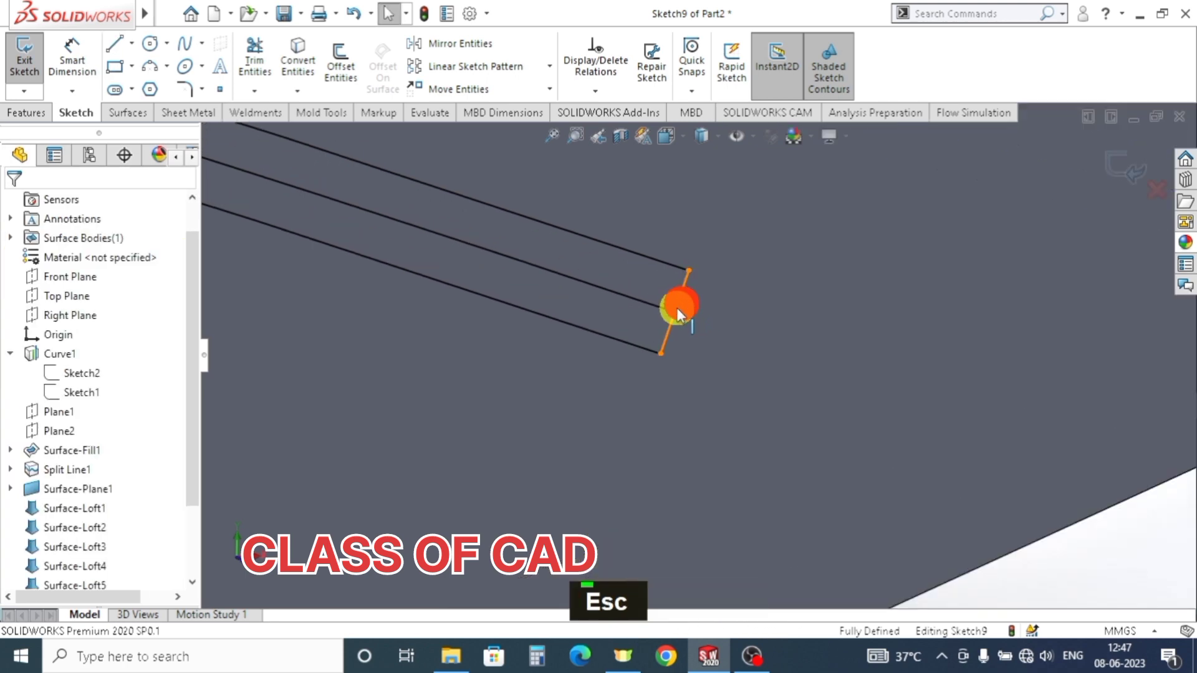
click(678, 311)
shift+click(674, 313)
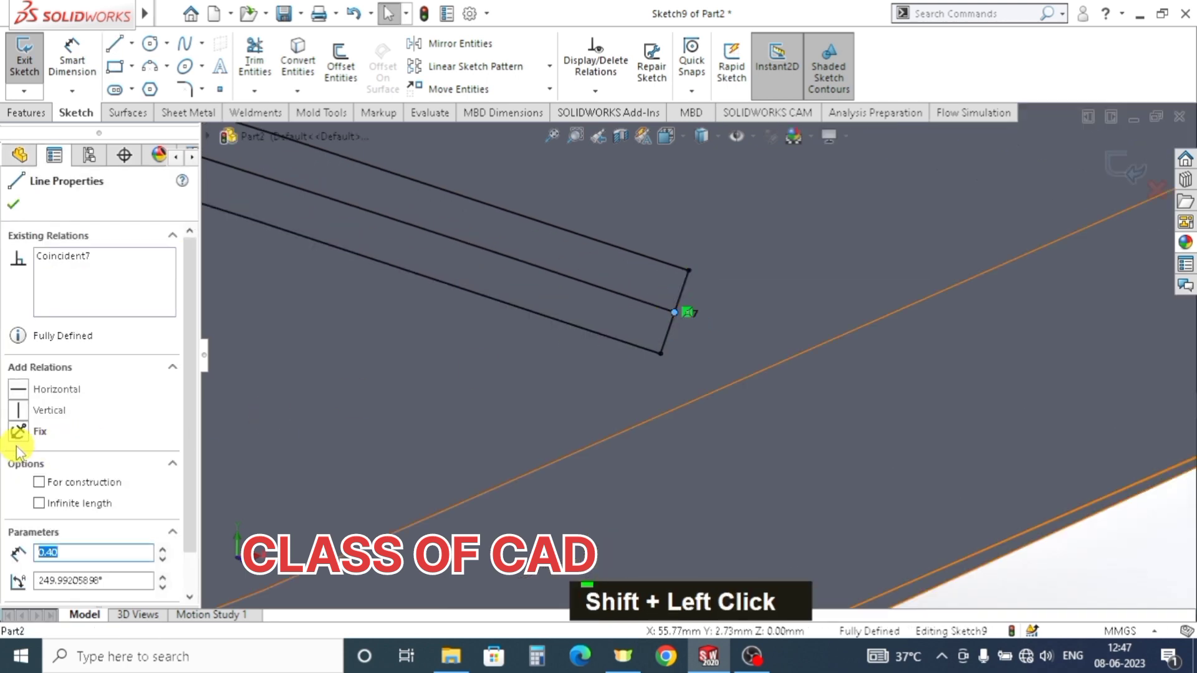
key(Escape)
key(Escape)
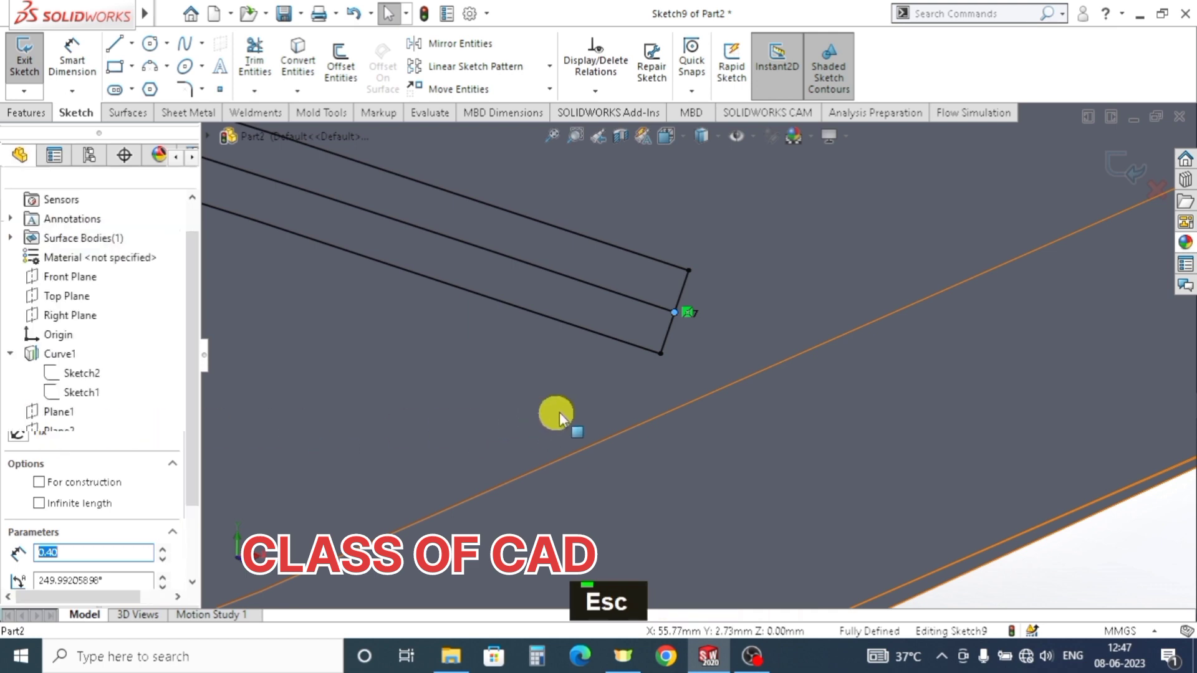
- Add a Coincident relation between the right closing line and the endpoint of the band's middle arc
click(667, 323)
shift+click(674, 313)
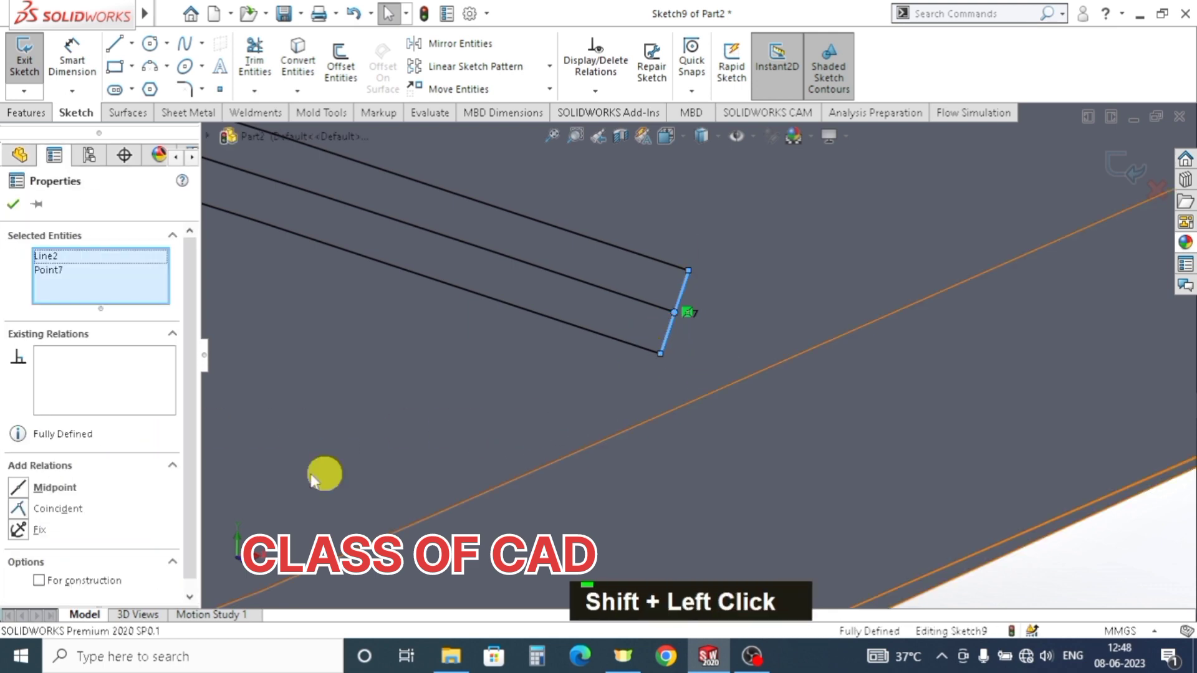
click(18, 508)
click(13, 205)
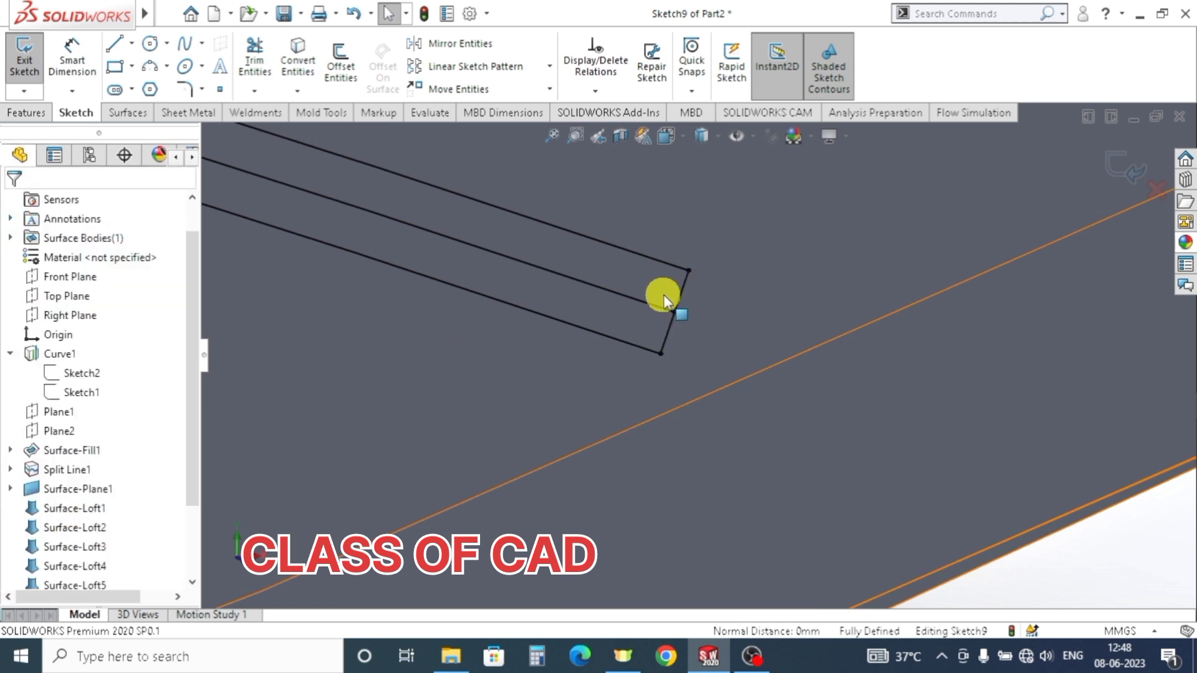
- Convert the middle arc of the band to construction geometry
key(Escape)
click(646, 300)
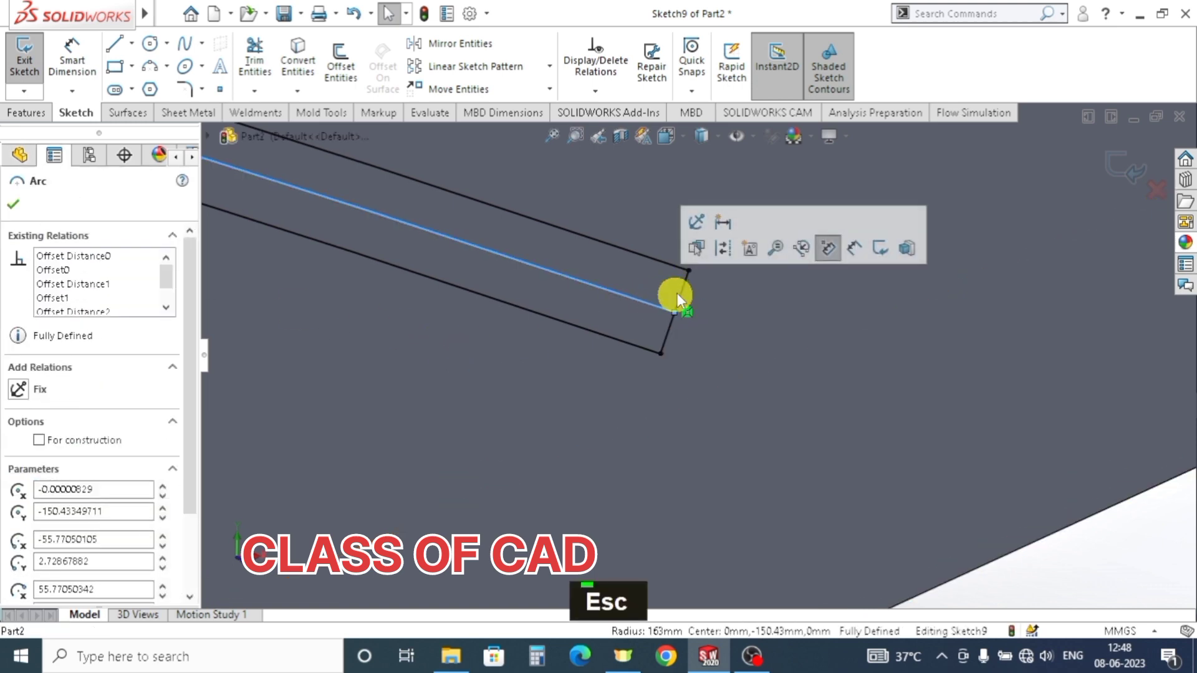
click(721, 249)
scroll(709, 368, up, 5)
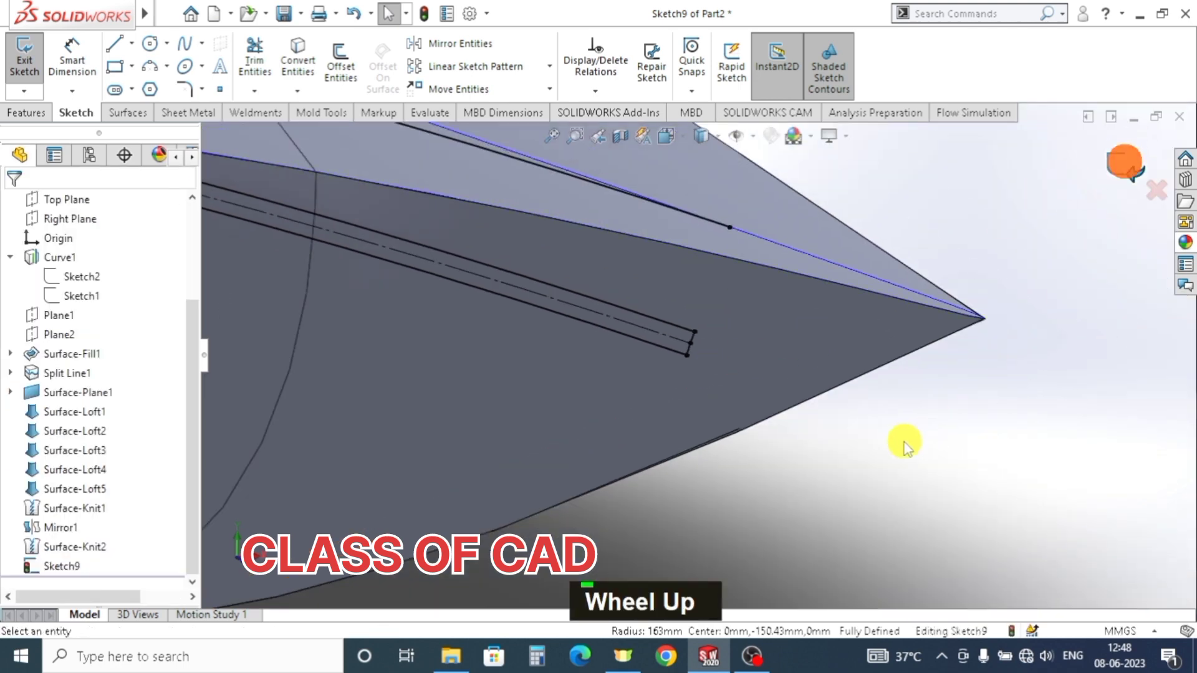
- Exit the sketch and extrude the closed arc band as a 60 mm surface using the Mid Plane end condition
key(Escape)
key(Escape)
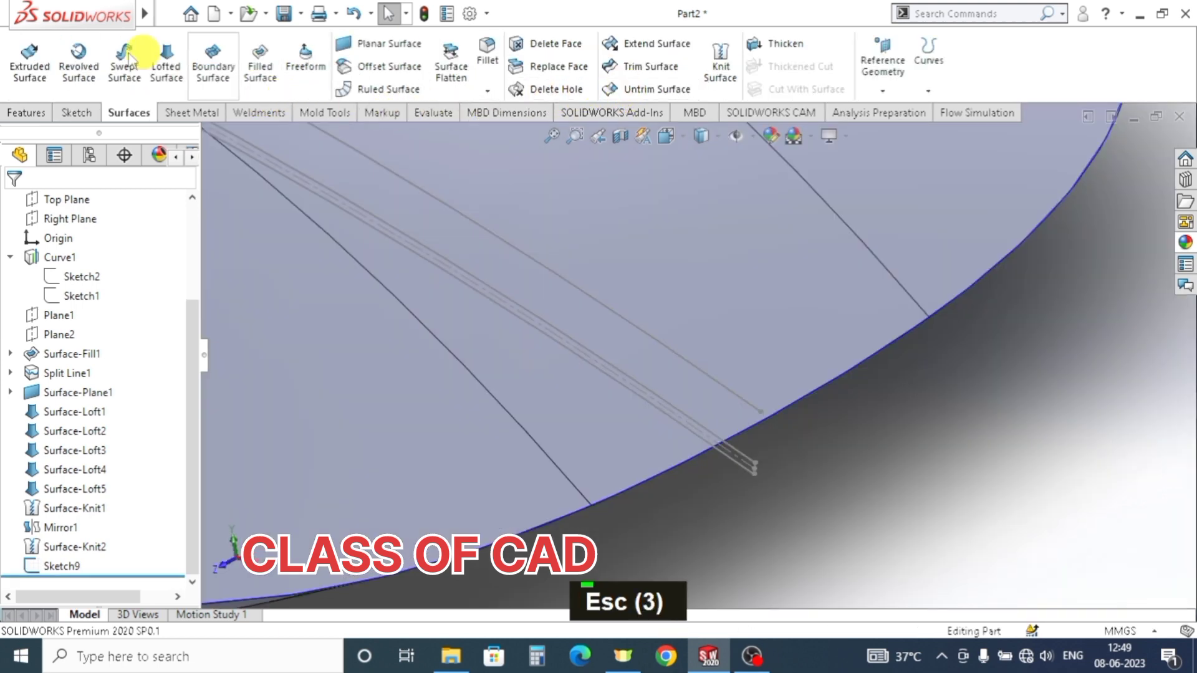
click(26, 75)
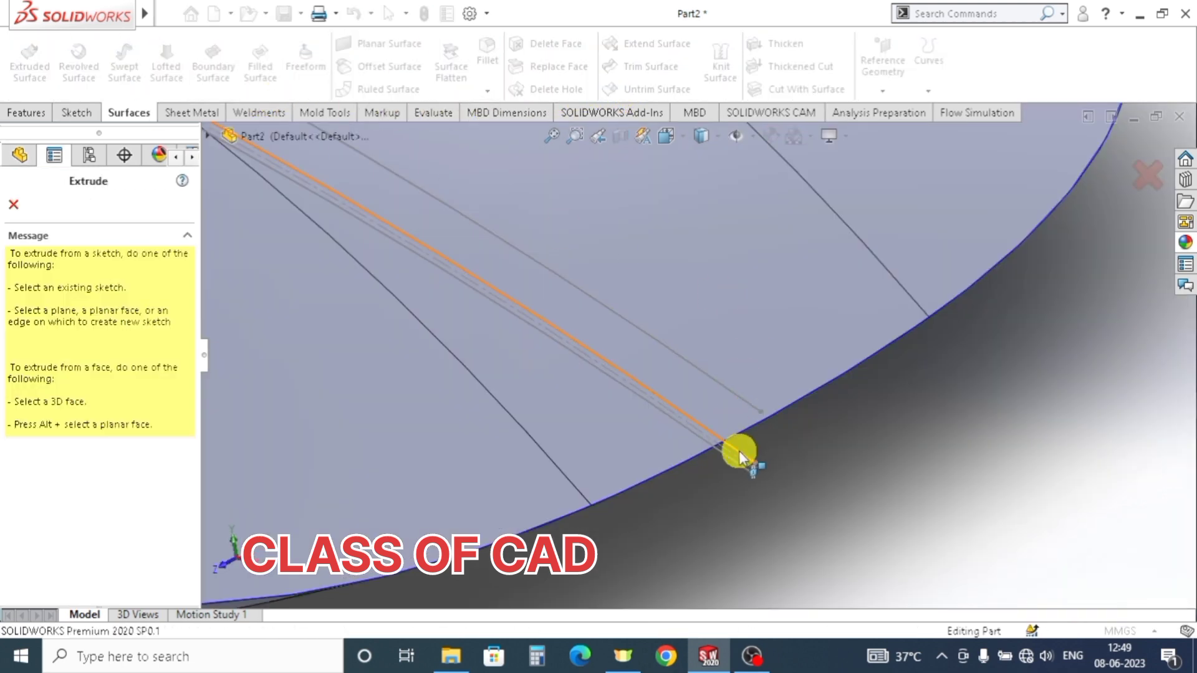
click(739, 450)
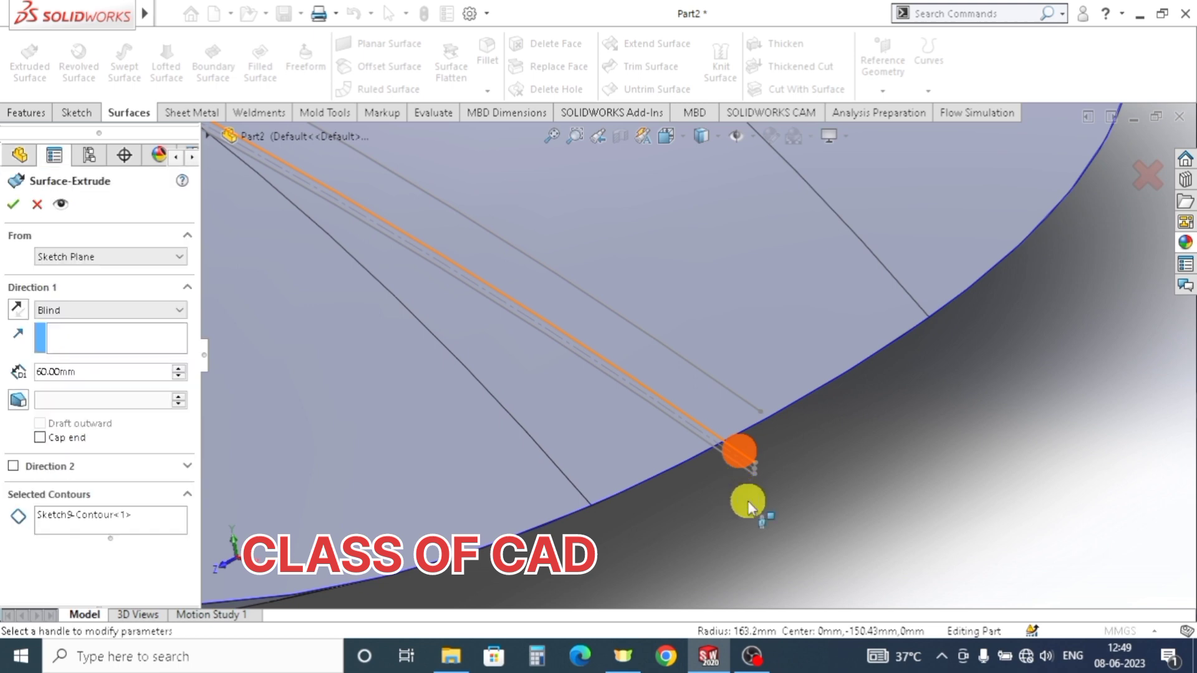
scroll(763, 499, up, 3)
click(141, 311)
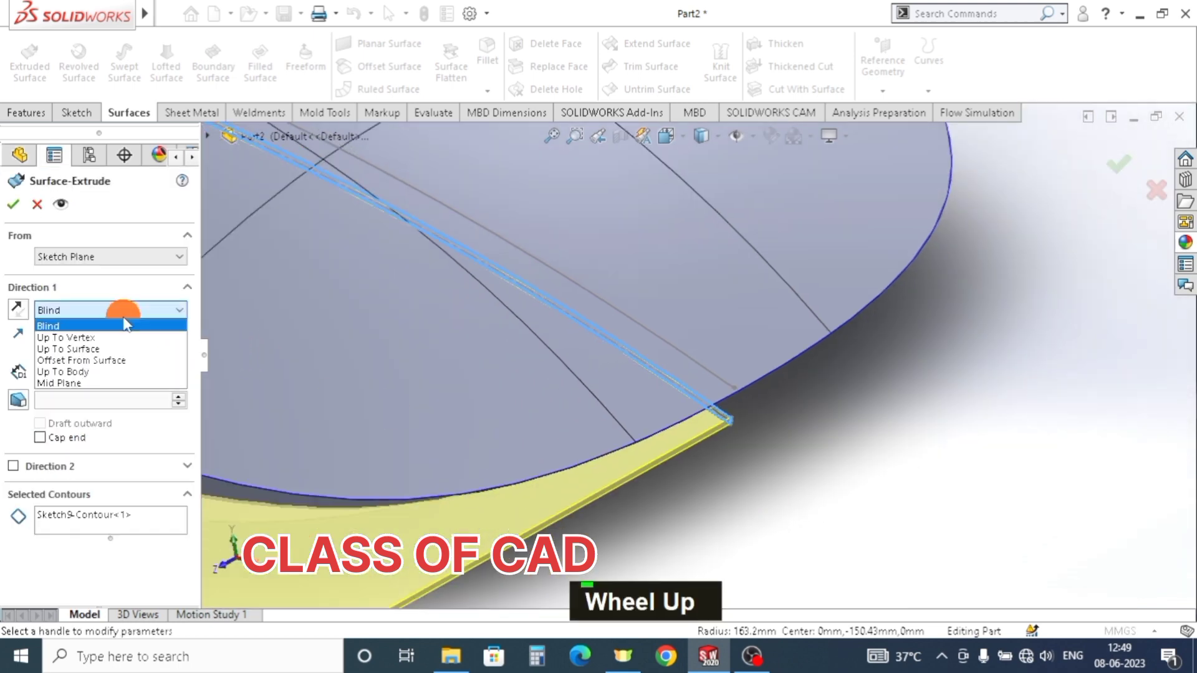
click(79, 377)
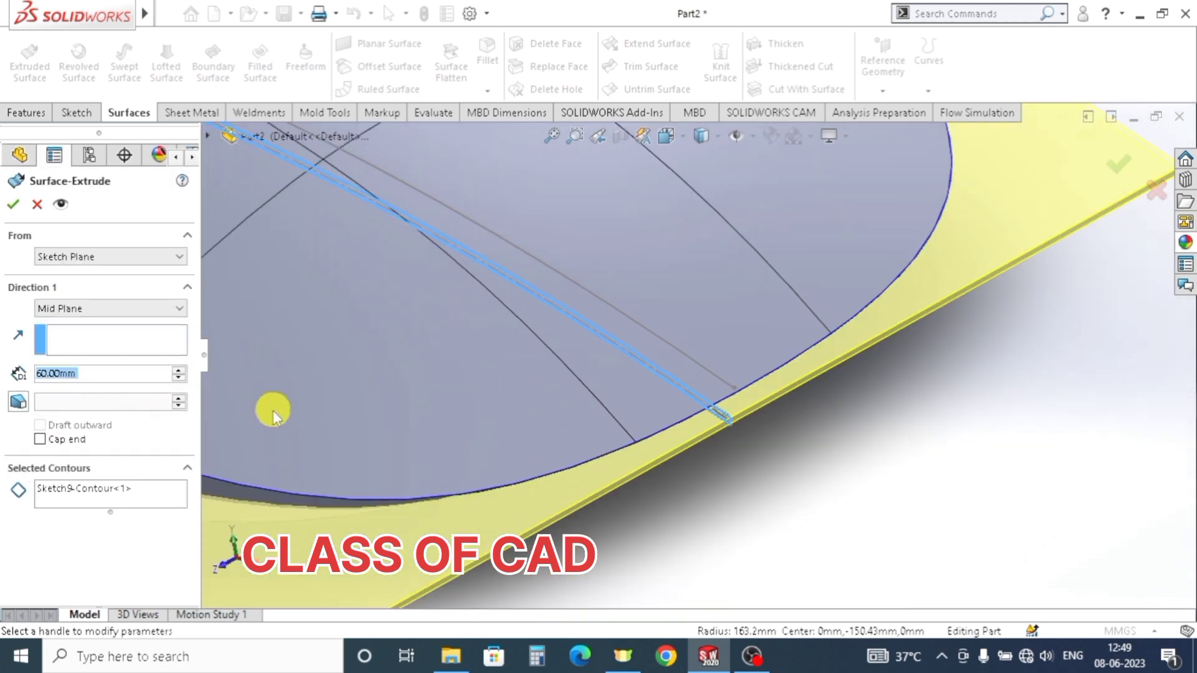
scroll(433, 422, up, 5)
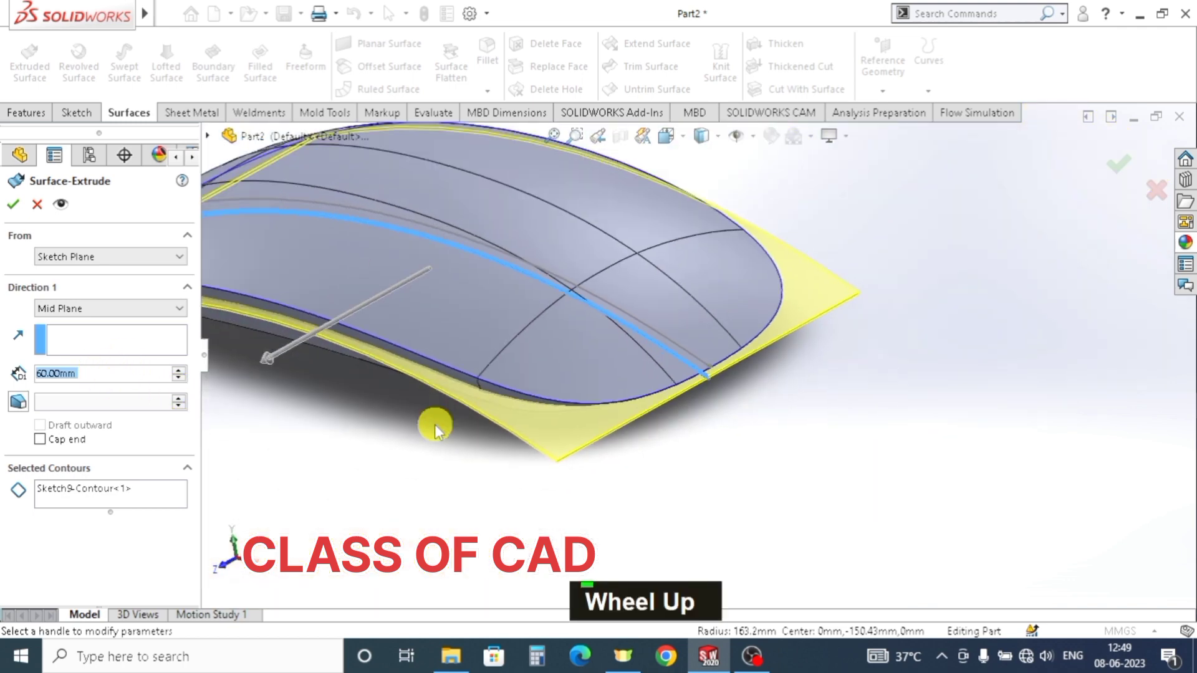
ctrl+middle_drag(648, 402, 654, 458)
click(13, 207)
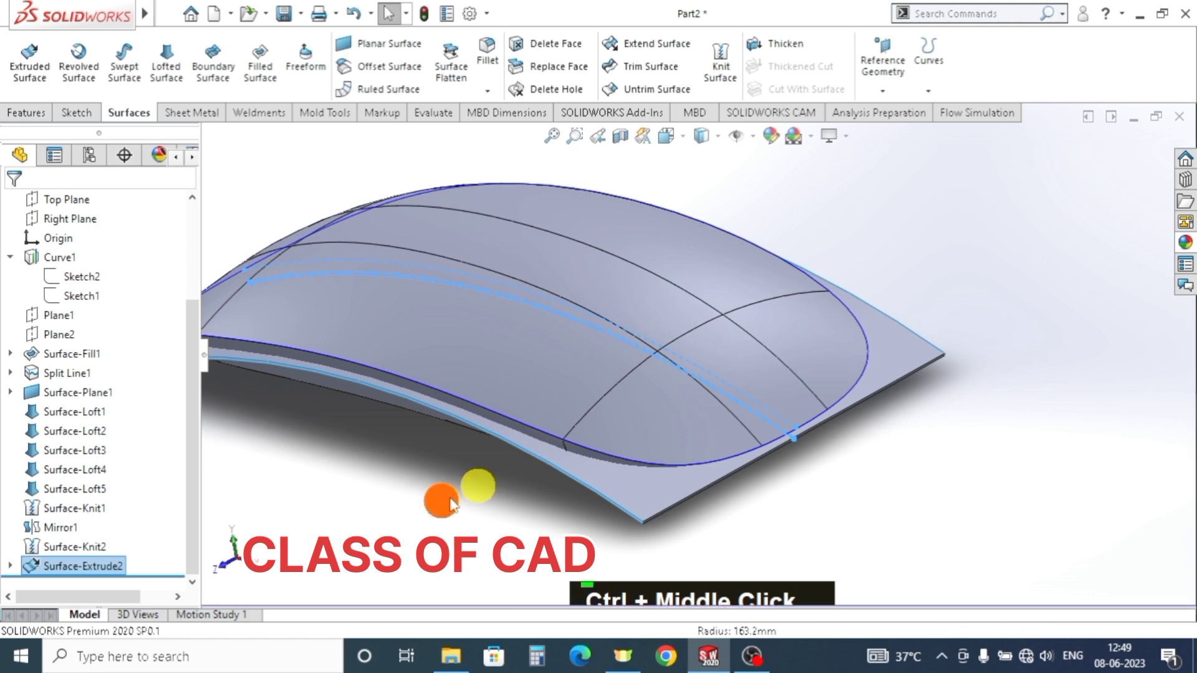
- Trim the knitted body with the extruded band surface, removing the thin strip between the band's two faces
middle_drag(480, 486, 639, 445)
scroll(666, 379, down, 4)
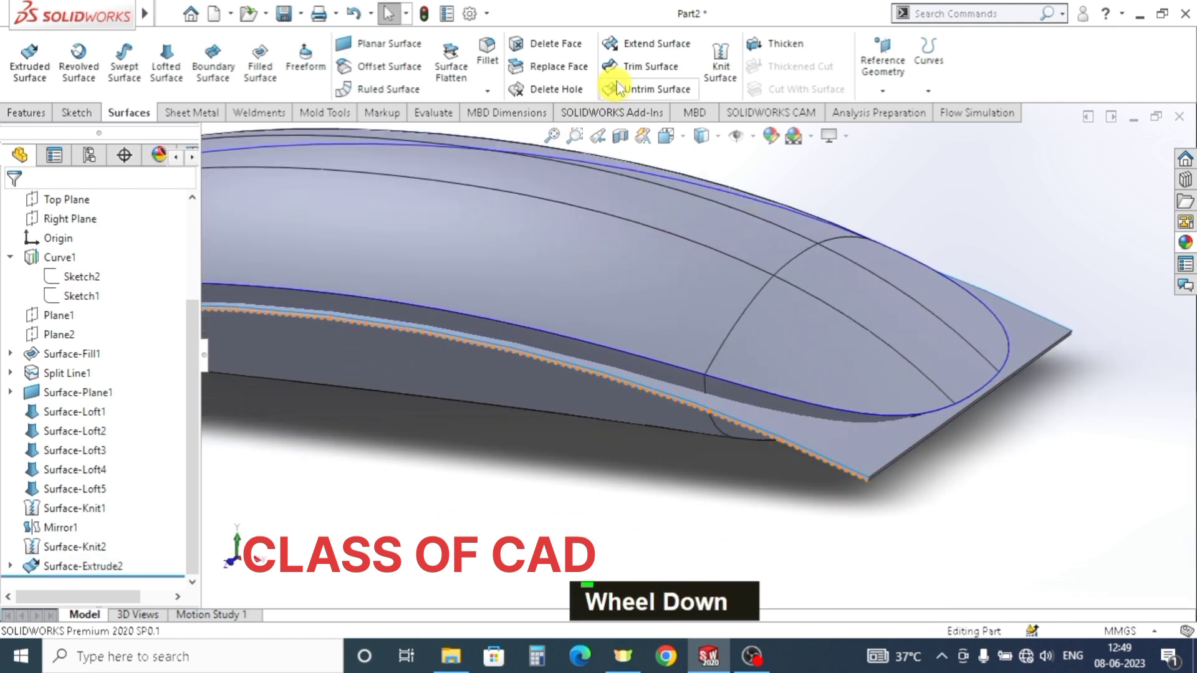
click(627, 76)
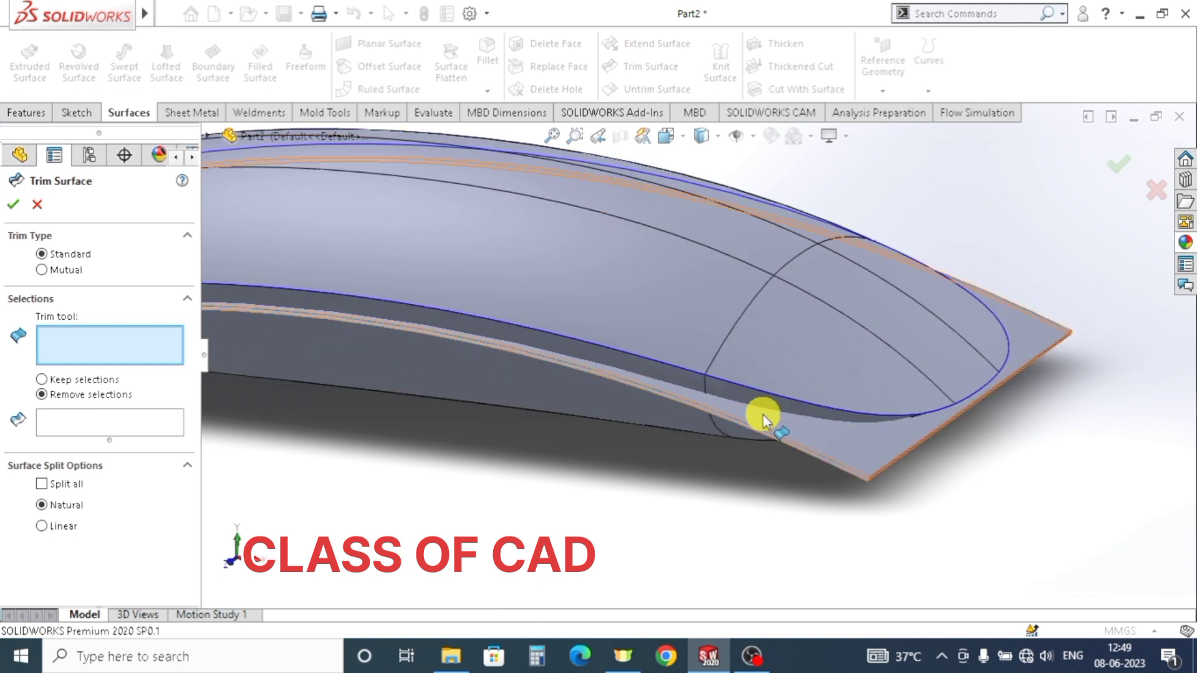
scroll(785, 417, down, 2)
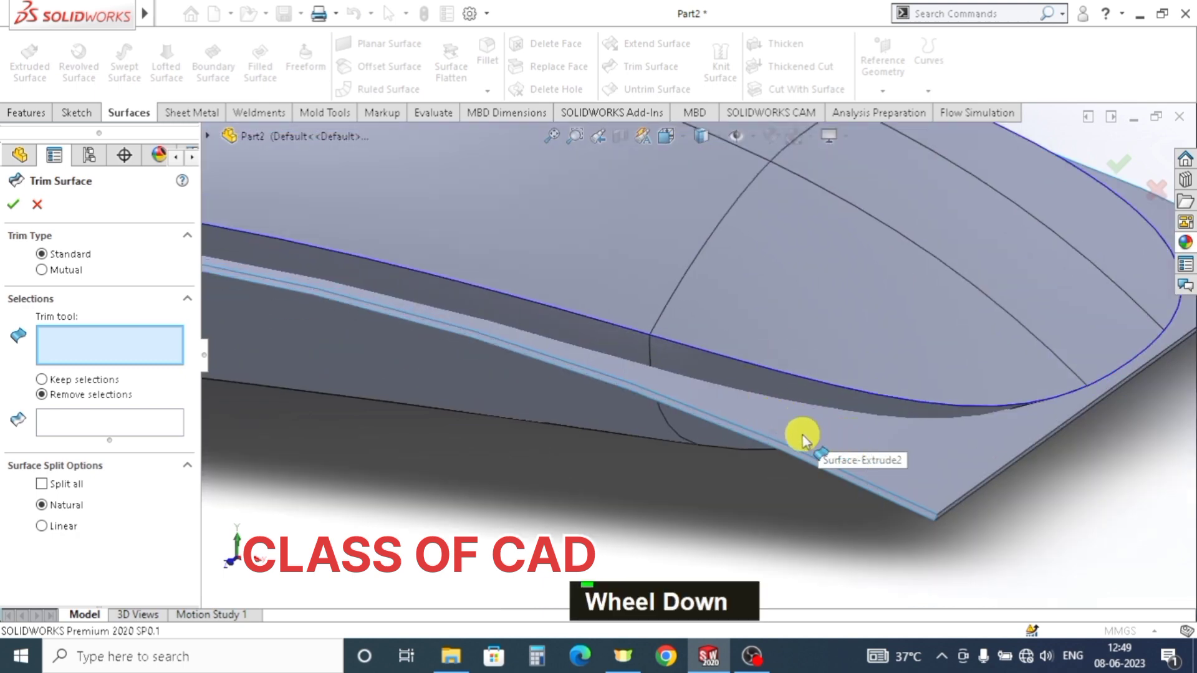
click(804, 440)
middle_drag(565, 401, 588, 349)
scroll(555, 327, down, 4)
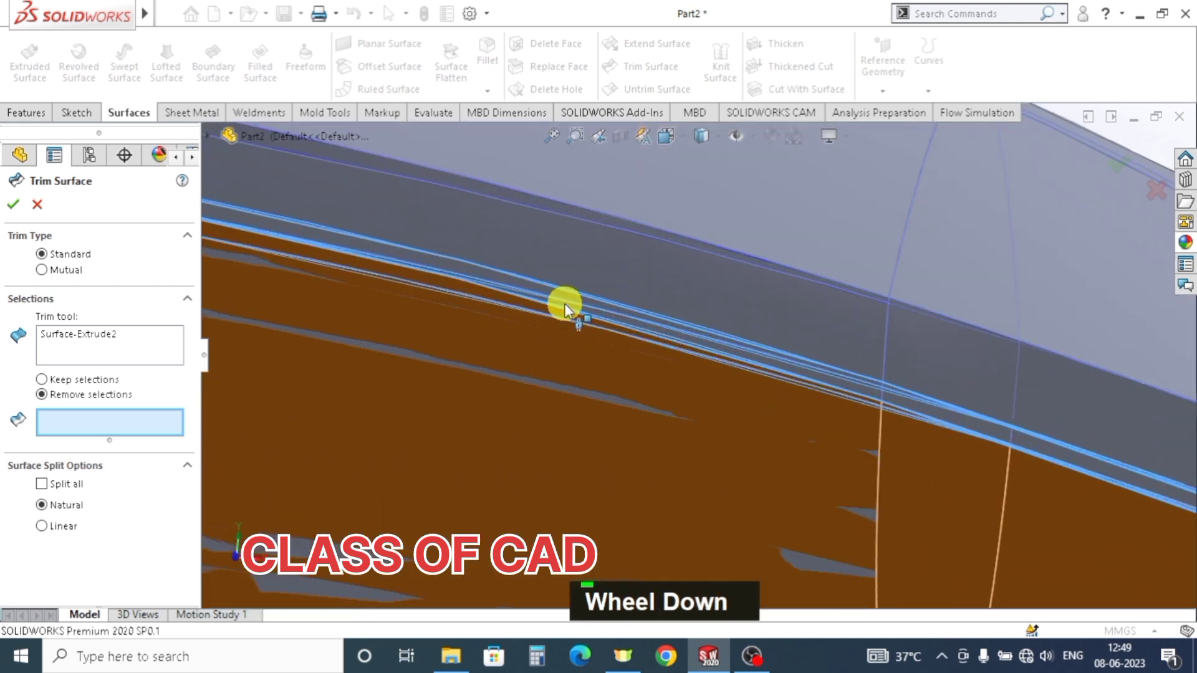
scroll(560, 301, down, 2)
click(548, 299)
scroll(663, 376, up, 6)
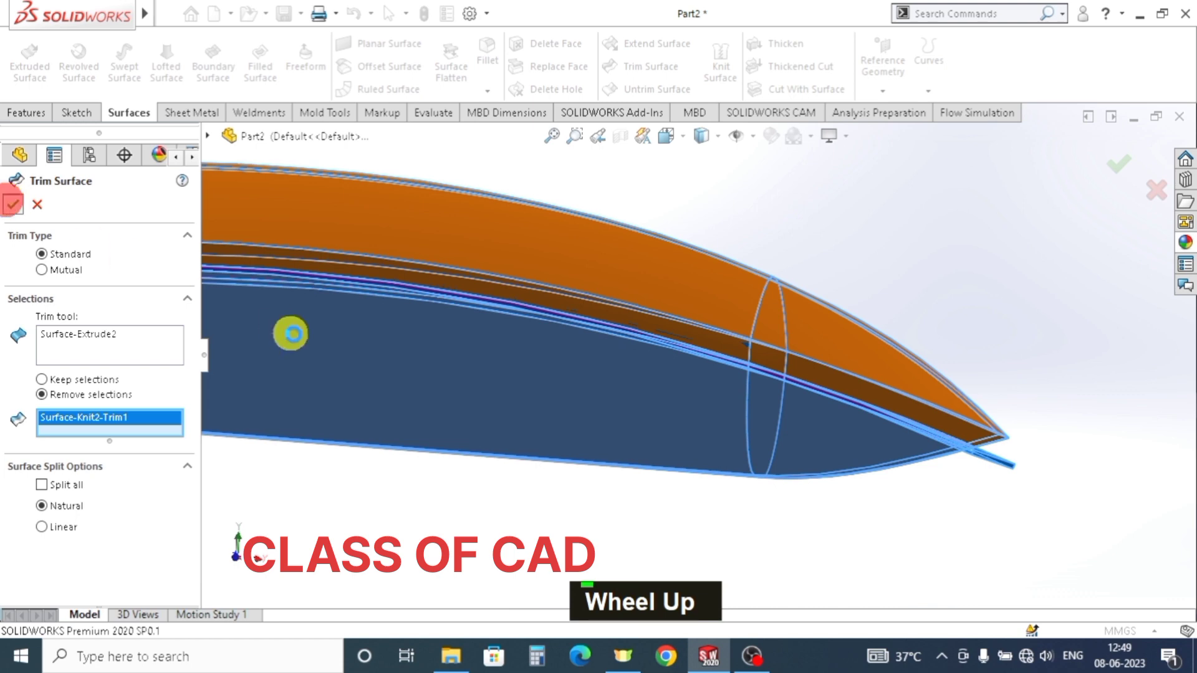
key(Return)
middle_drag(676, 447, 659, 510)
key(Escape)
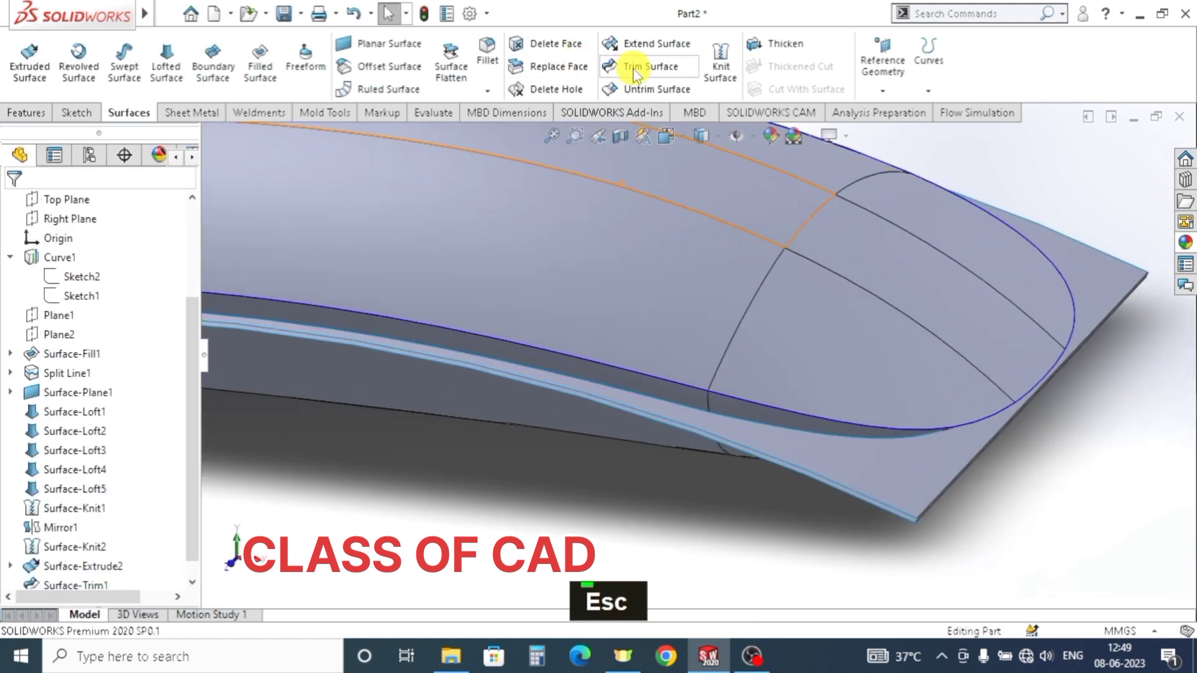
- Trim the extruded band surface with the upper shell as the trim tool, removing the portion outside the body
click(642, 67)
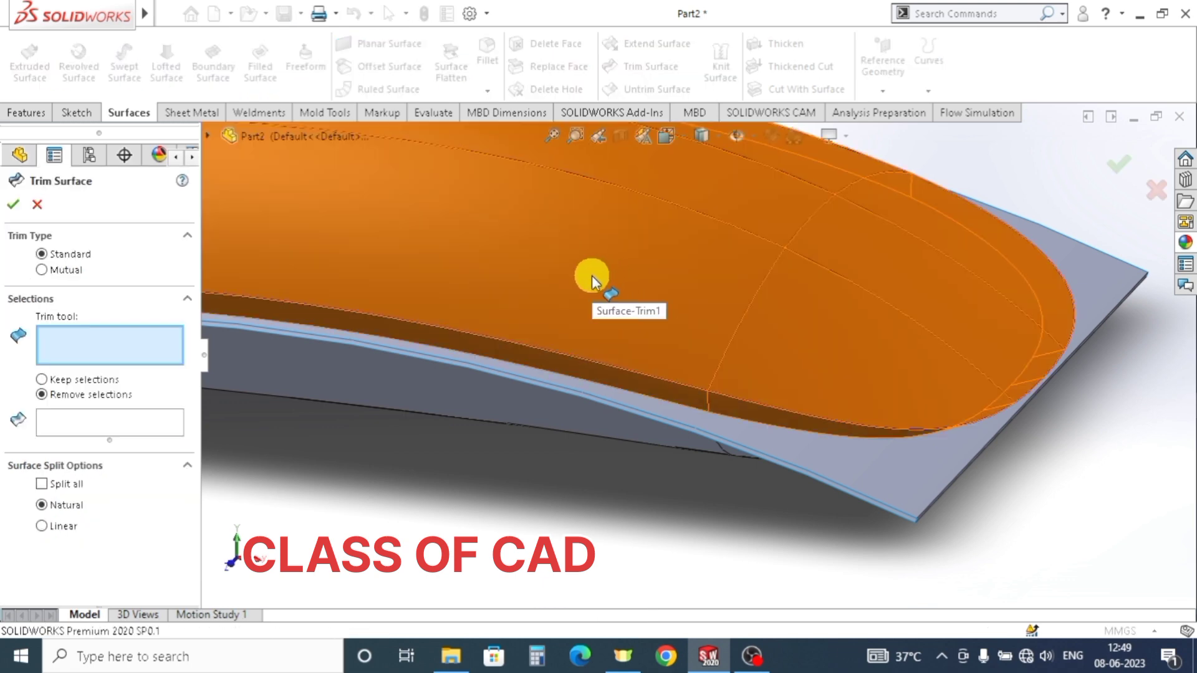
click(593, 276)
click(841, 468)
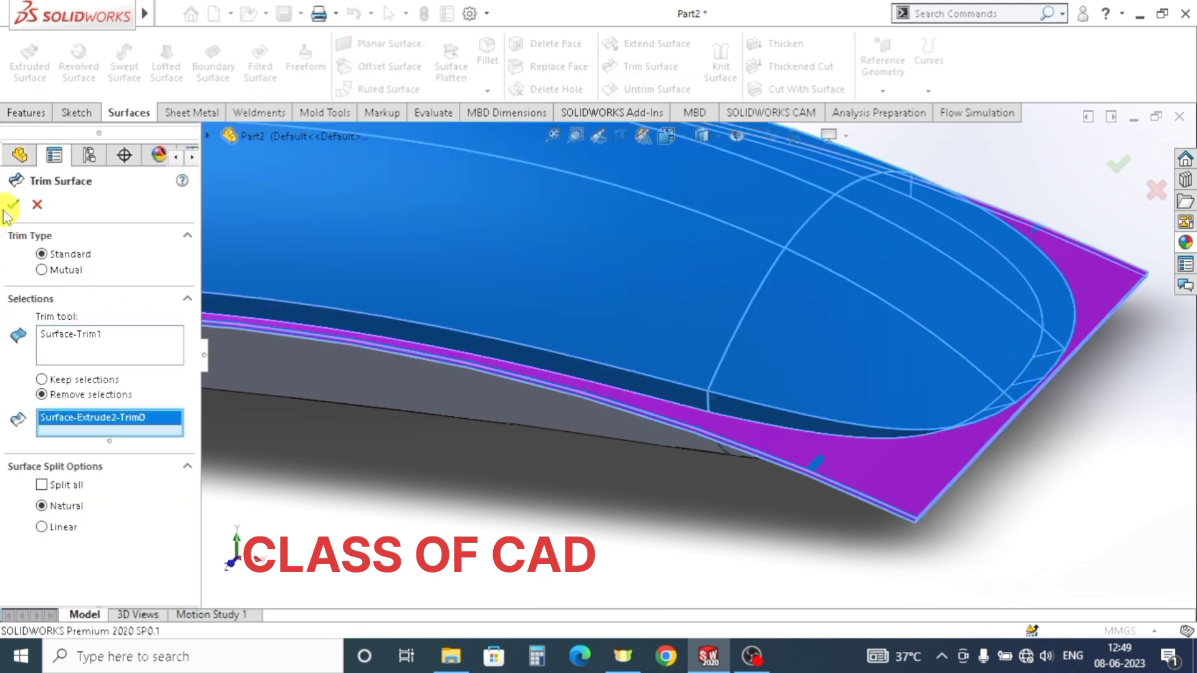
scroll(649, 420, up, 3)
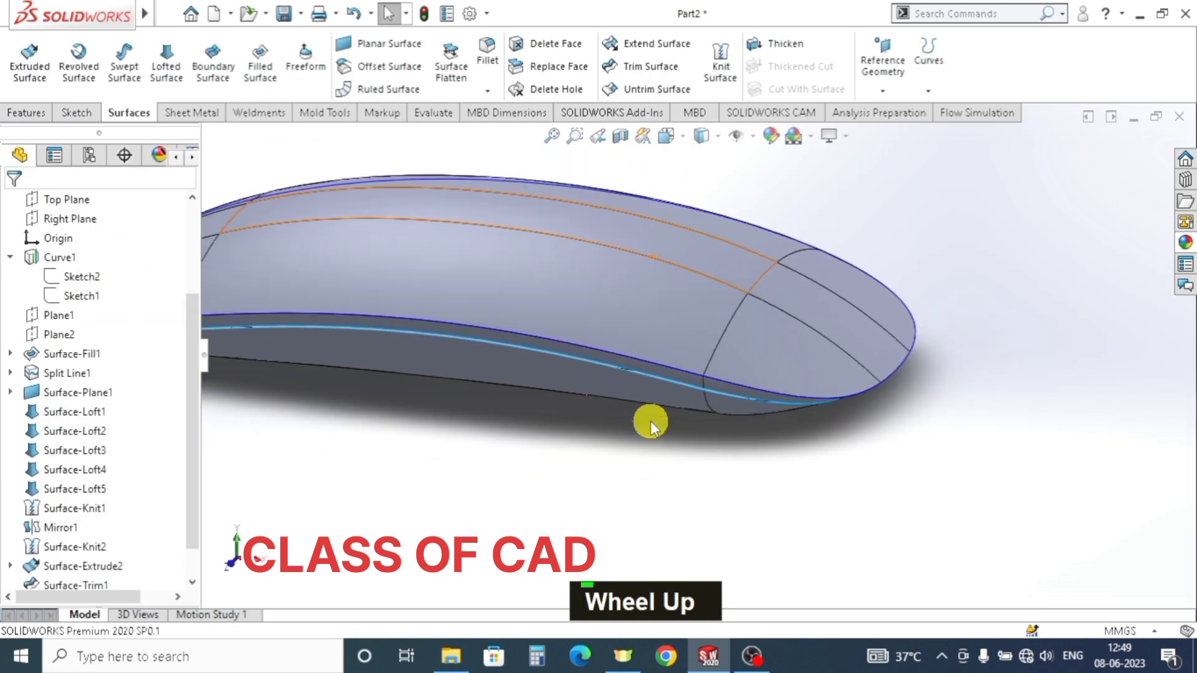
middle_drag(650, 420, 737, 420)
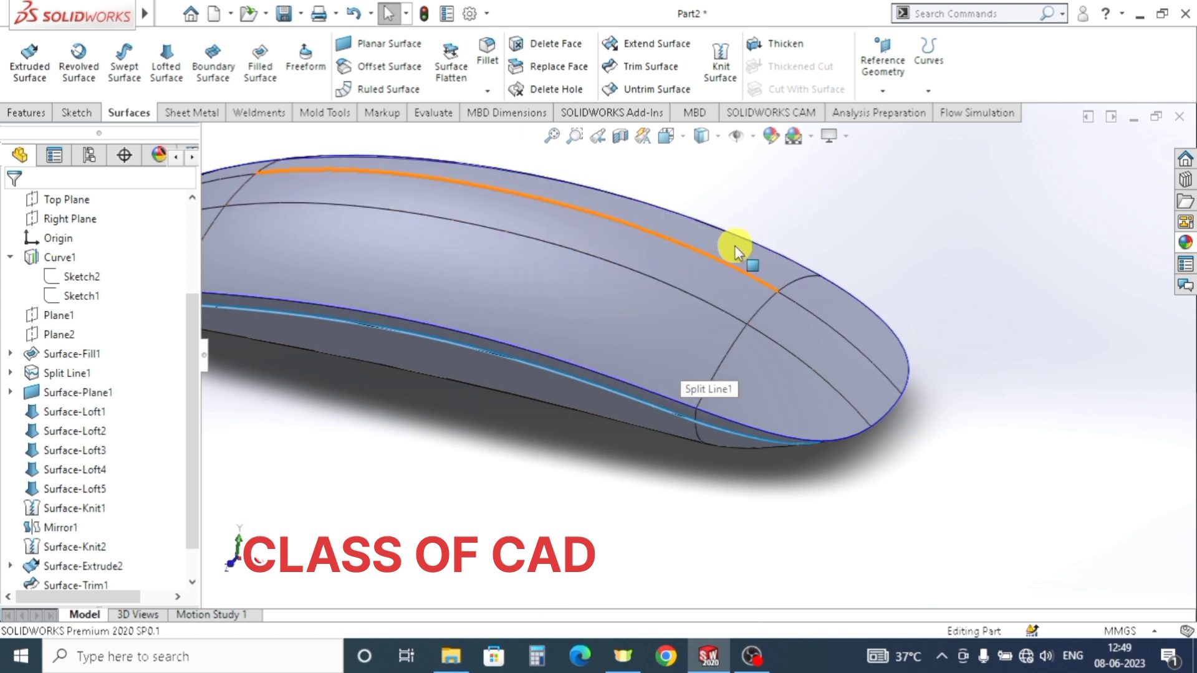
click(783, 46)
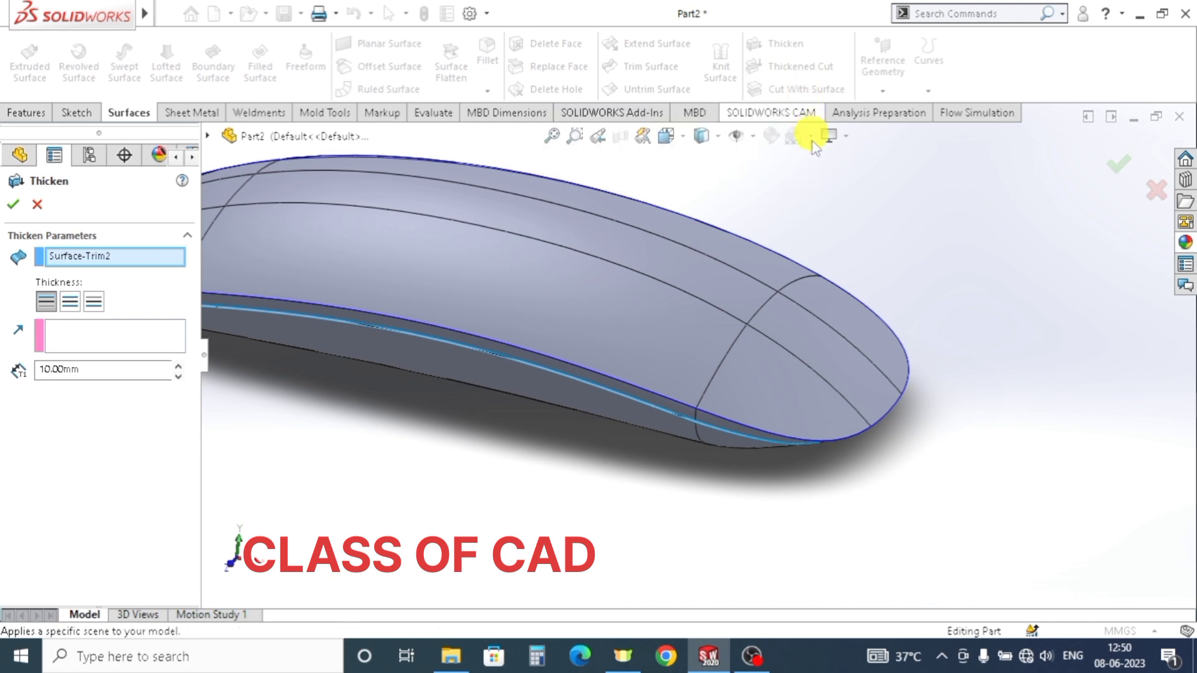
key(Escape)
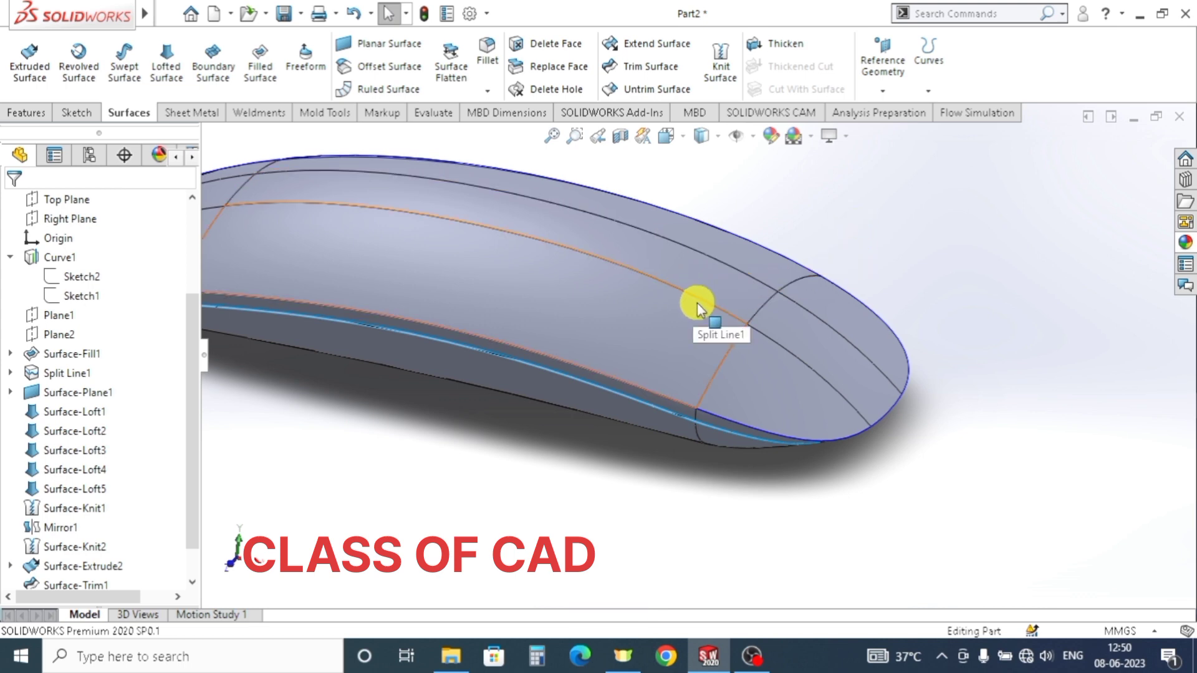
scroll(691, 321, up, 2)
ctrl+middle_drag(646, 339, 667, 385)
key(Escape)
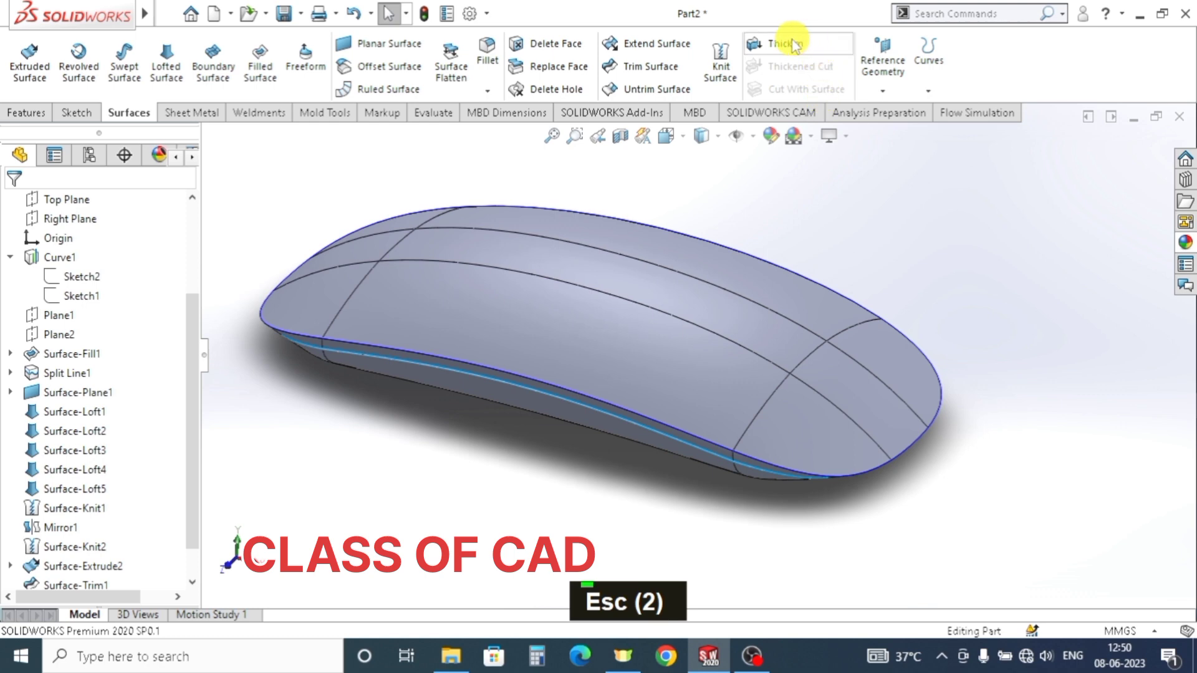
- Try to thicken the upper shell surface by 1.5 mm with the Side 2 option
click(813, 48)
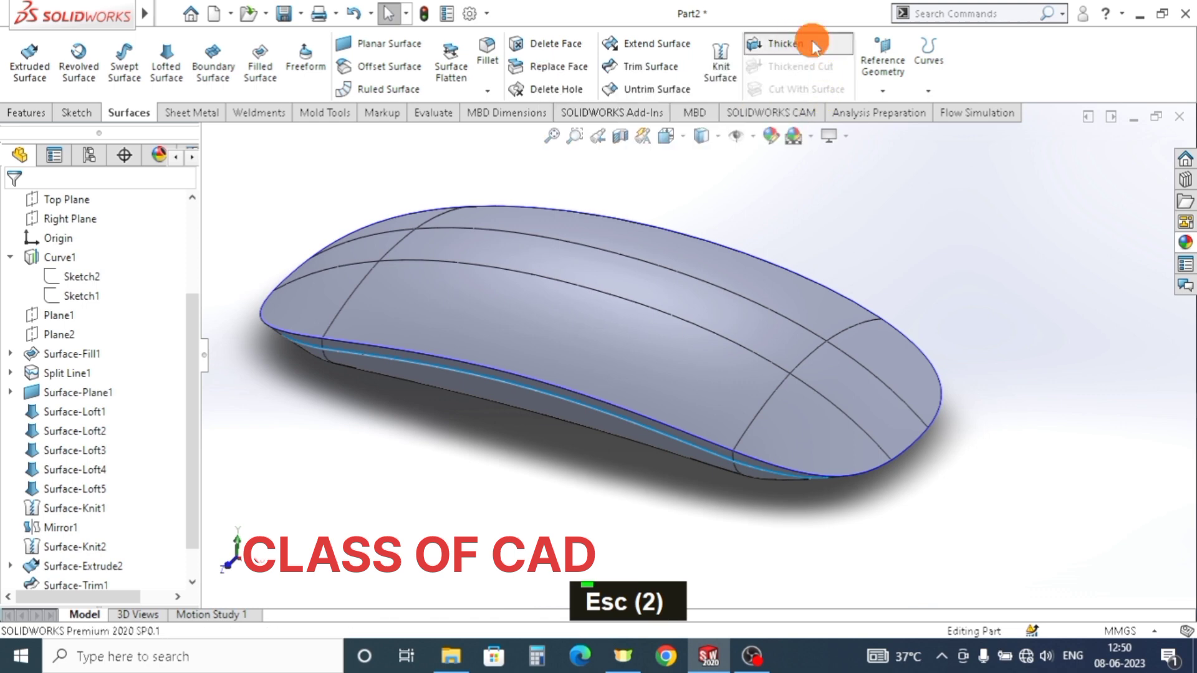
click(566, 329)
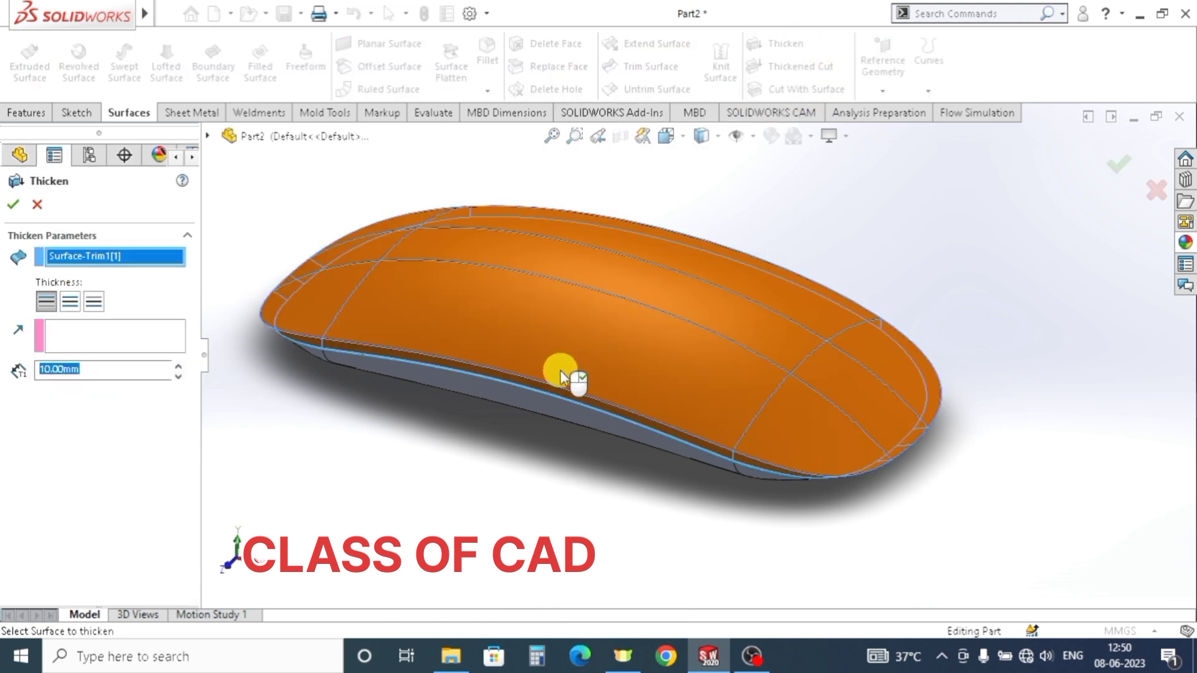
middle_drag(667, 383, 686, 341)
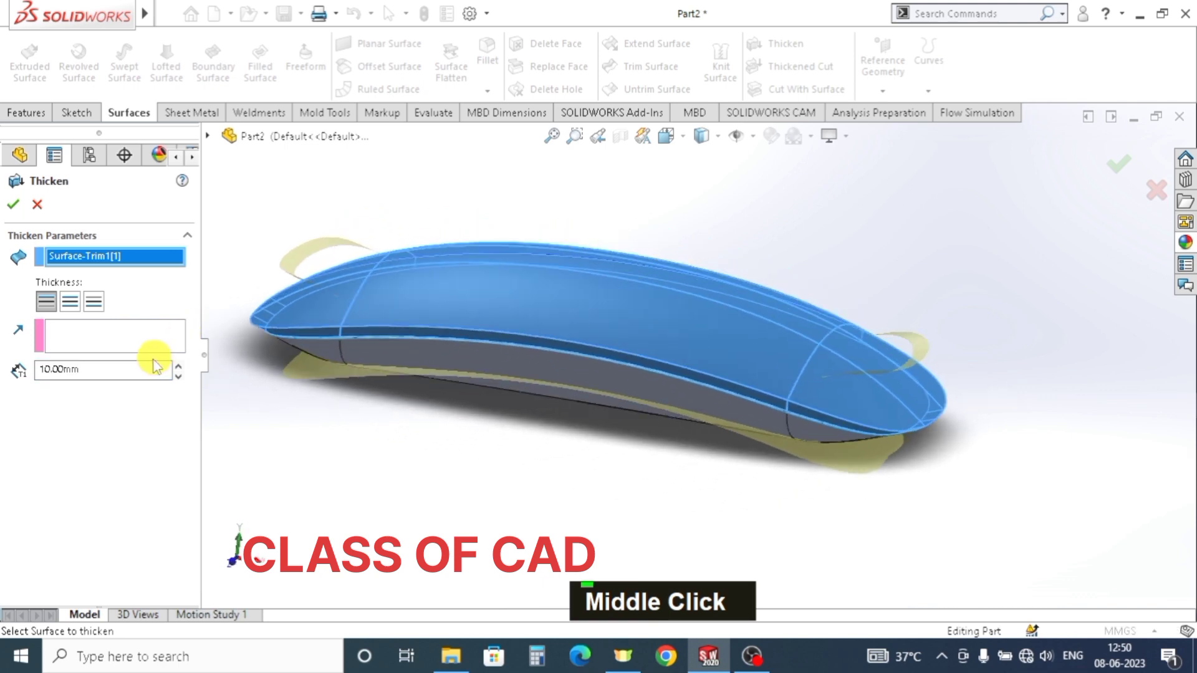
text(1.5)
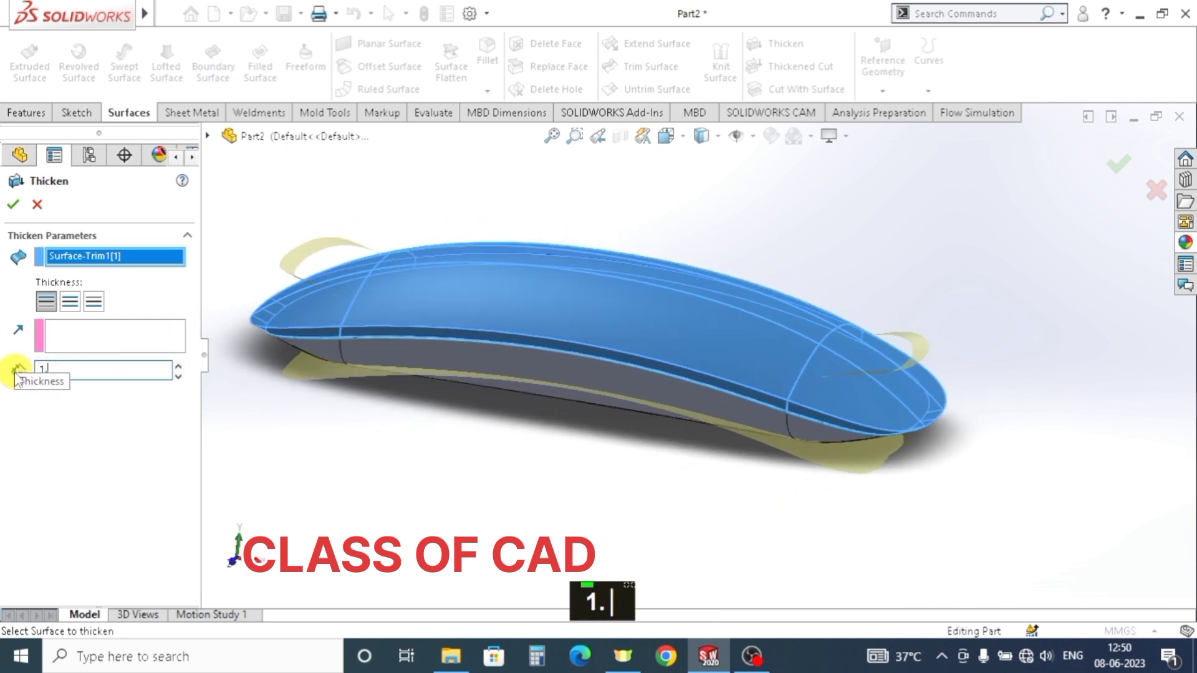
key(Return)
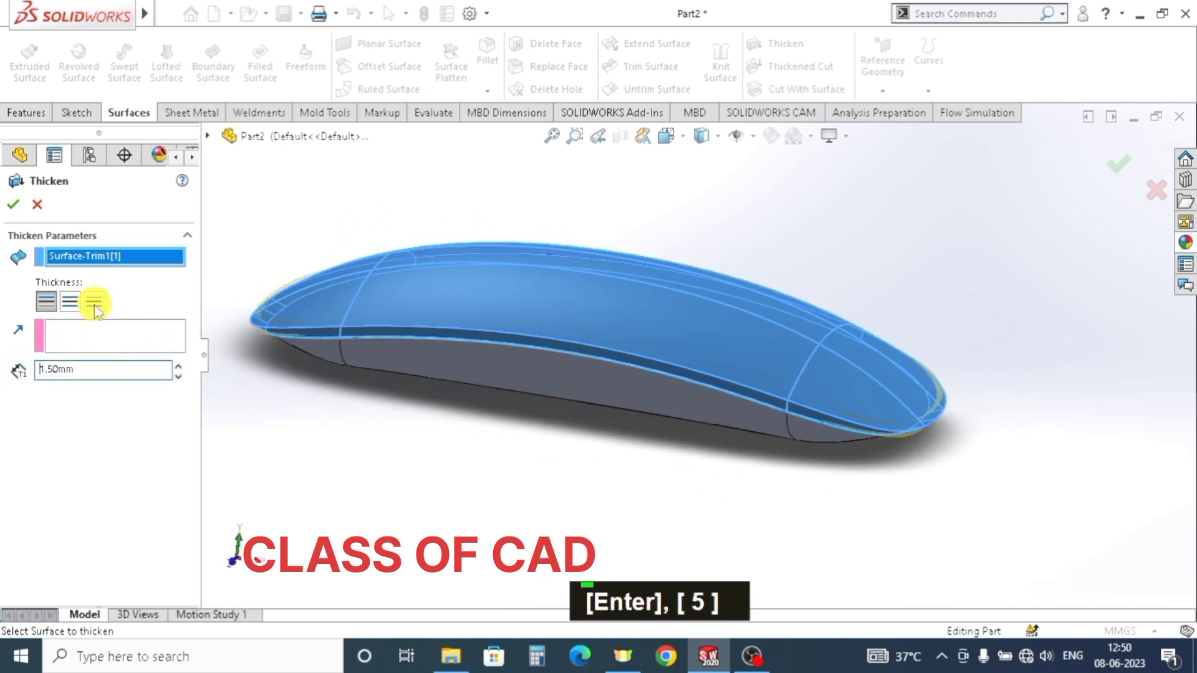
click(94, 304)
middle_drag(218, 347, 205, 292)
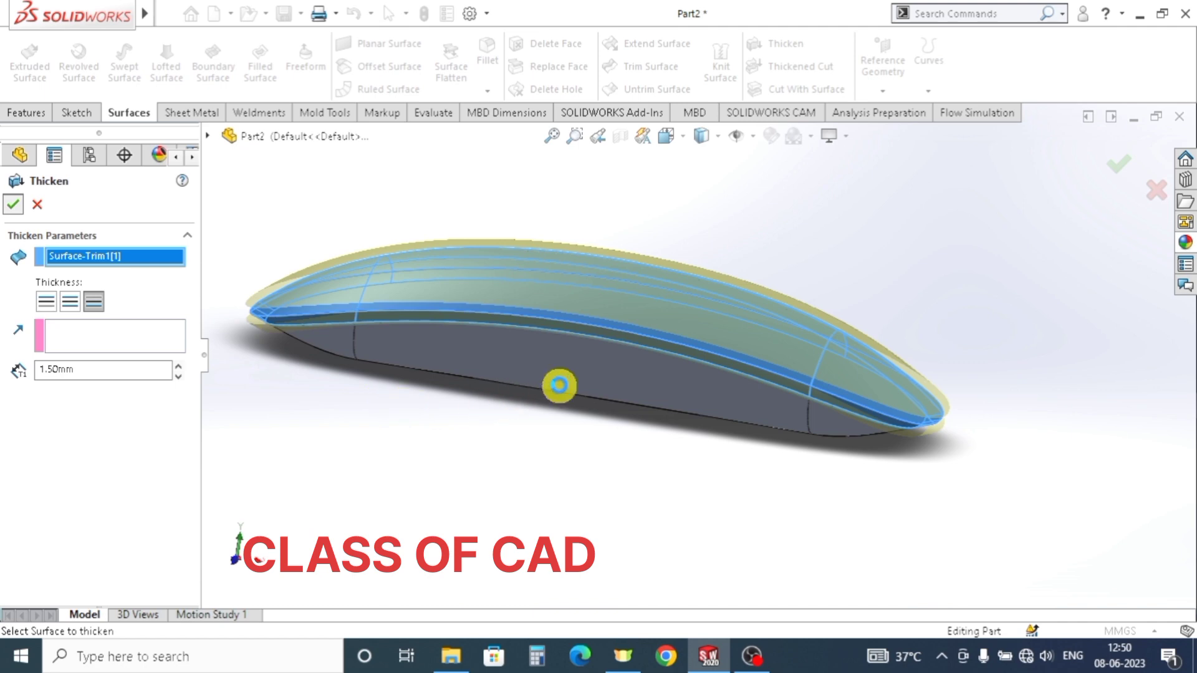
middle_drag(559, 385, 599, 439)
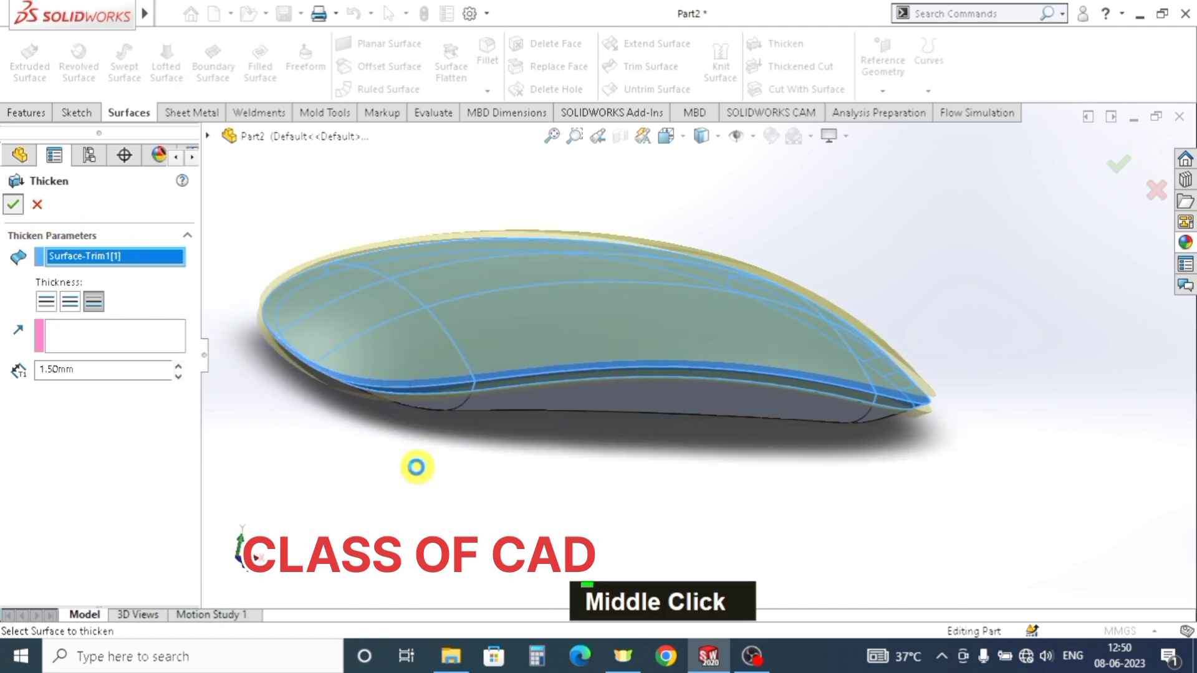
- Set the upper shell's thickening to 1 mm with the Side 1 option and apply it
text(1)
key(Return)
click(46, 302)
click(78, 337)
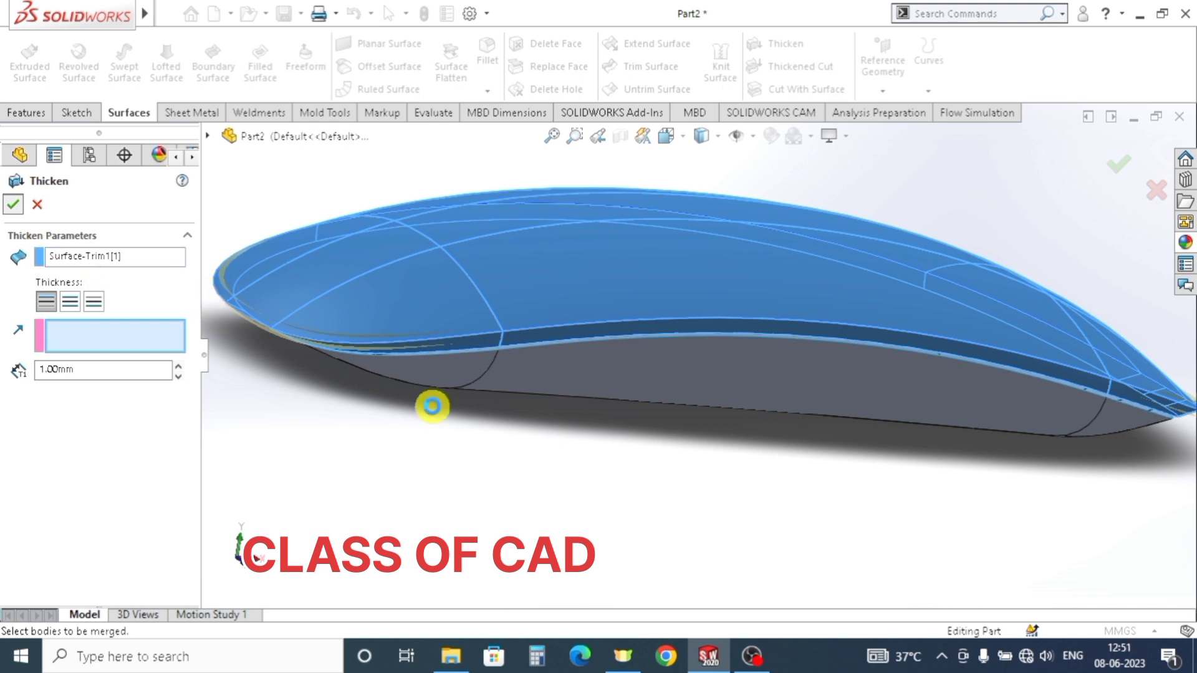
key(Escape)
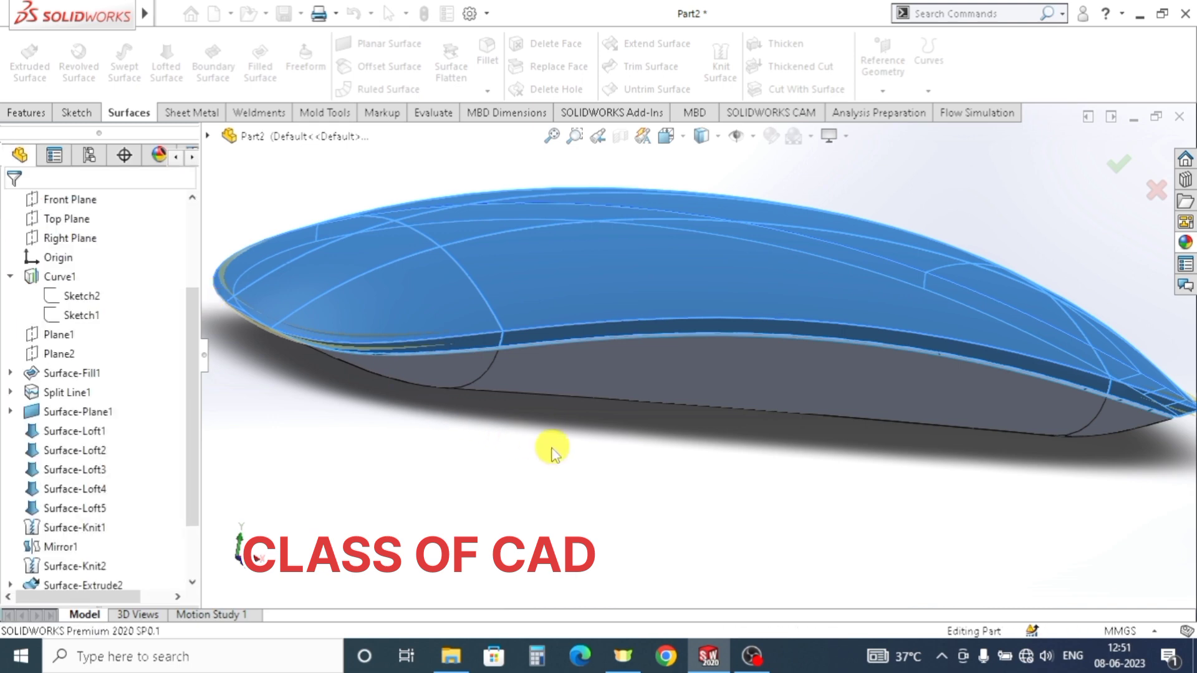
- Leave the open sketch and create a reference plane offset 0.5 mm from the Top Plane
middle_click(666, 447)
mouse_move(666, 447)
middle_down()
mouse_move(609, 422)
mouse_move(598, 372)
mouse_move(582, 489)
mouse_move(691, 370)
mouse_move(630, 446)
middle_up()
scroll(617, 459, up, 3)
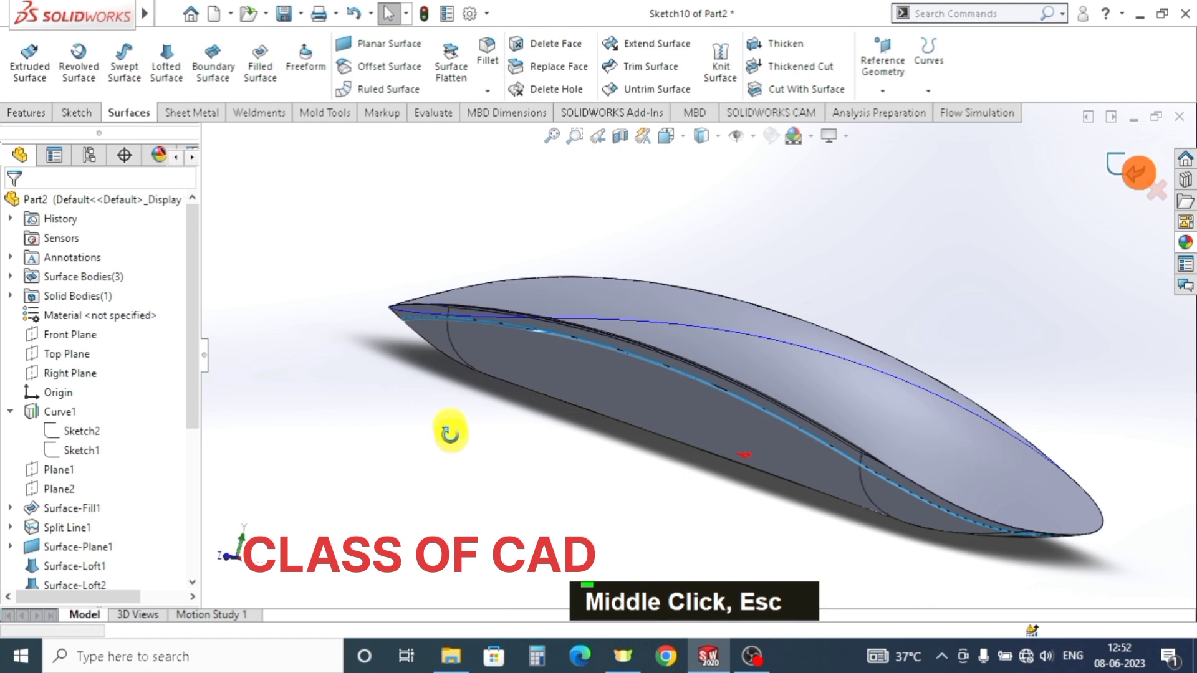
key(Escape)
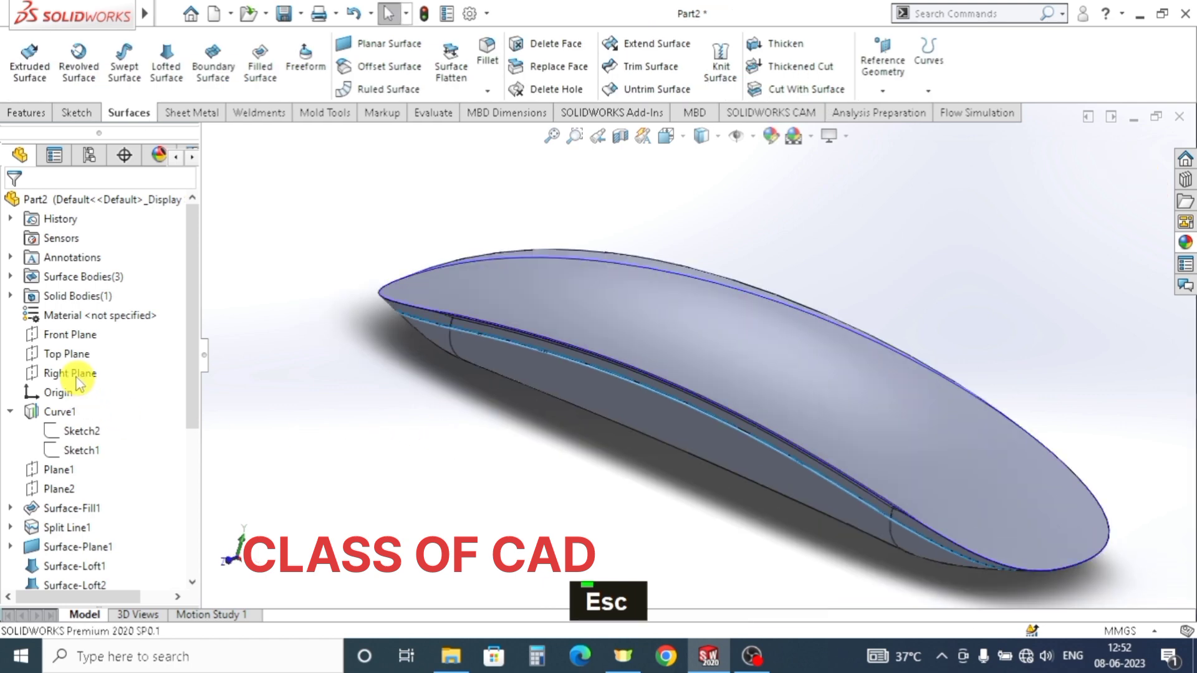
click(80, 353)
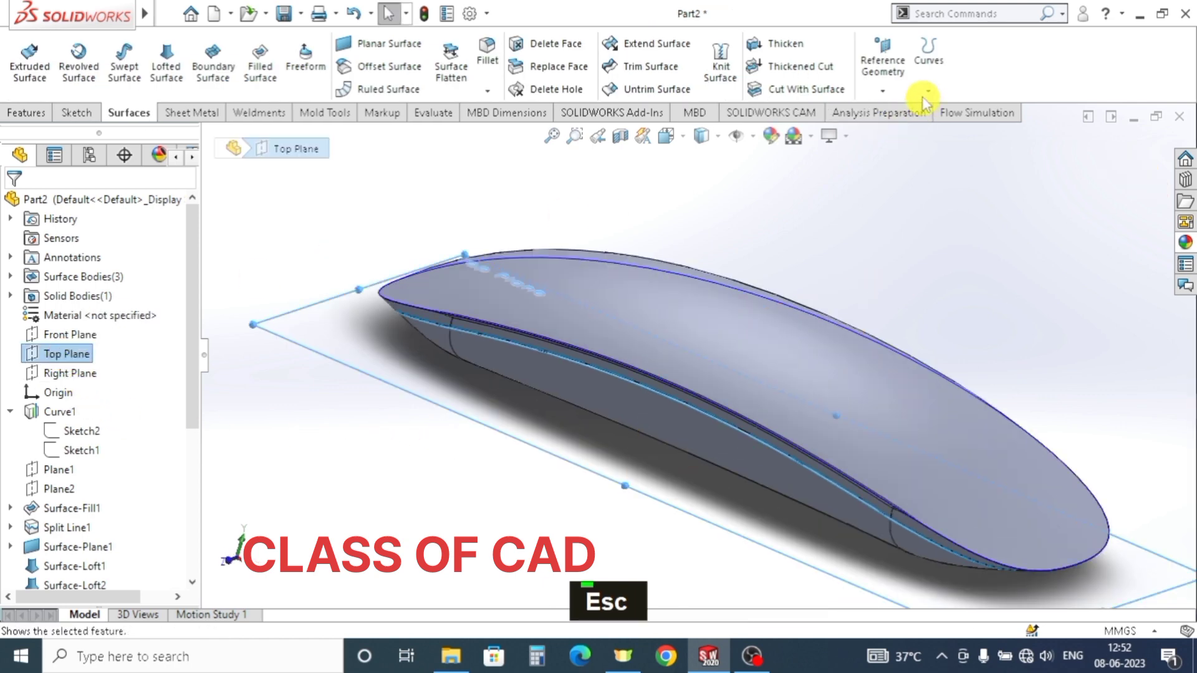
click(883, 91)
click(893, 112)
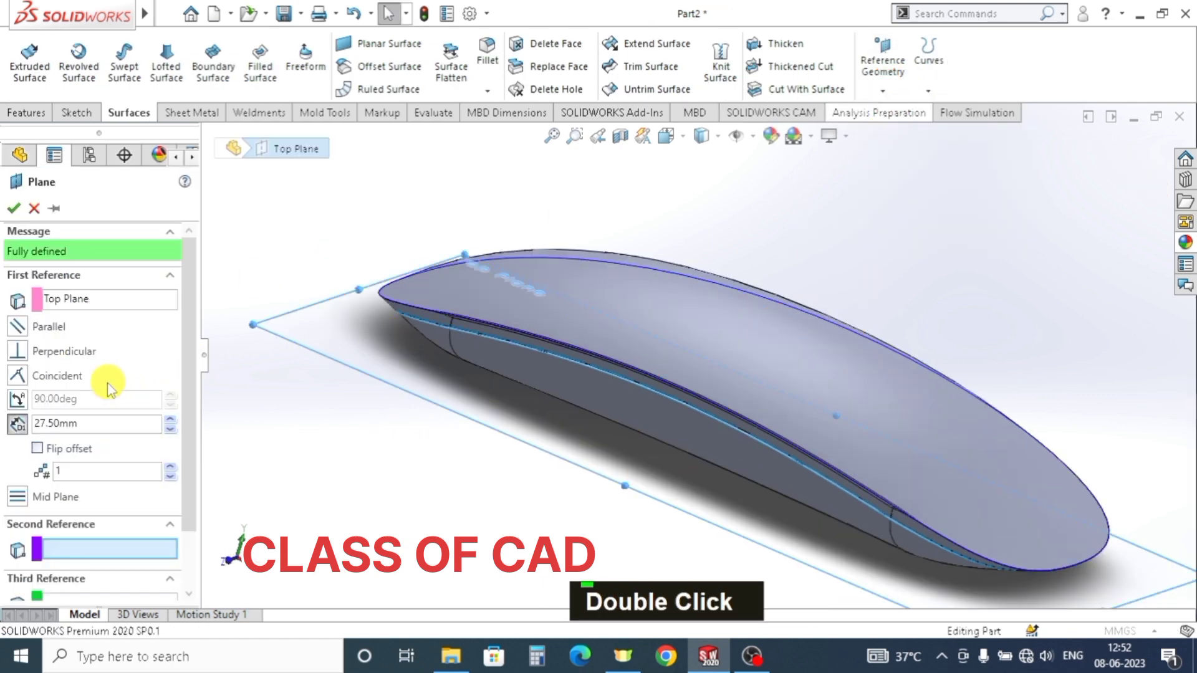
text(.5)
key(Return)
key(Return)
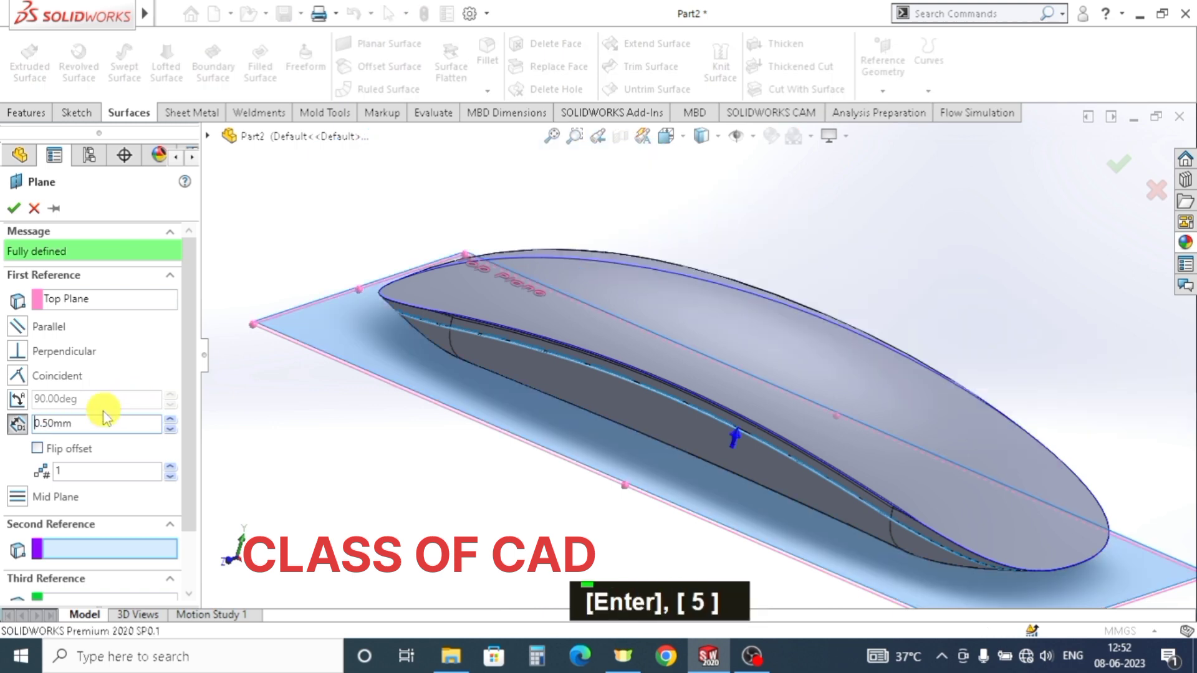
key(Escape)
key(Escape)
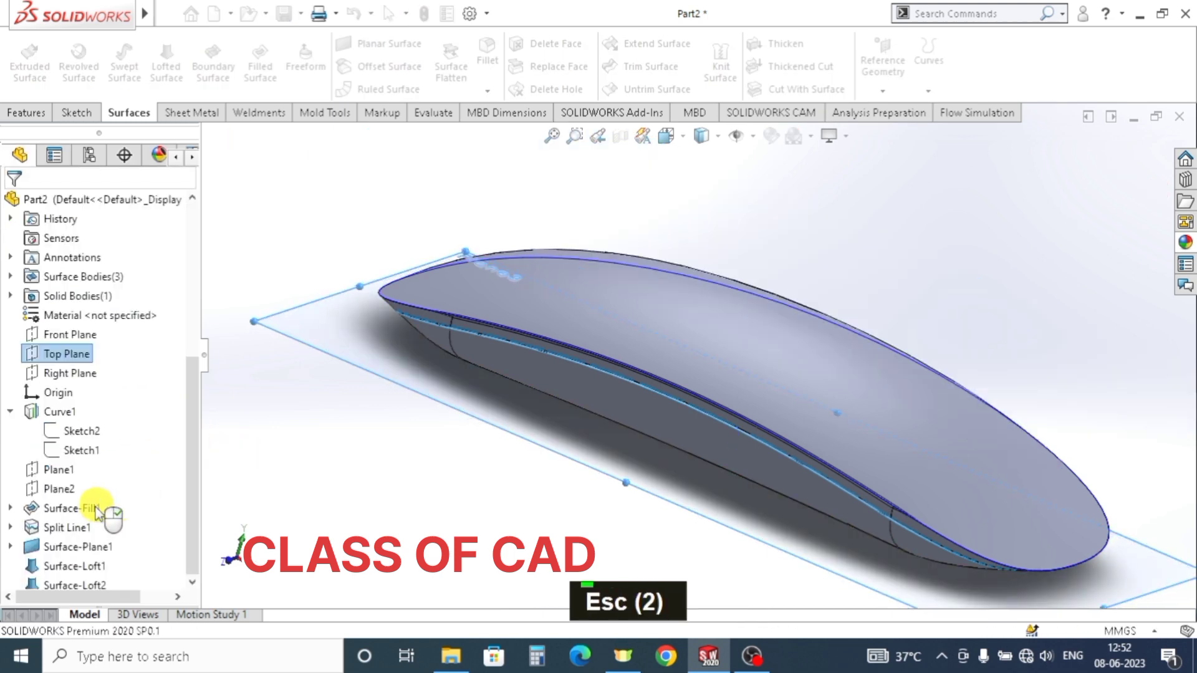
- Flip the offset direction of the 0.5 mm reference plane to the opposite side of the Top Plane
scroll(101, 508, down, 5)
click(58, 567)
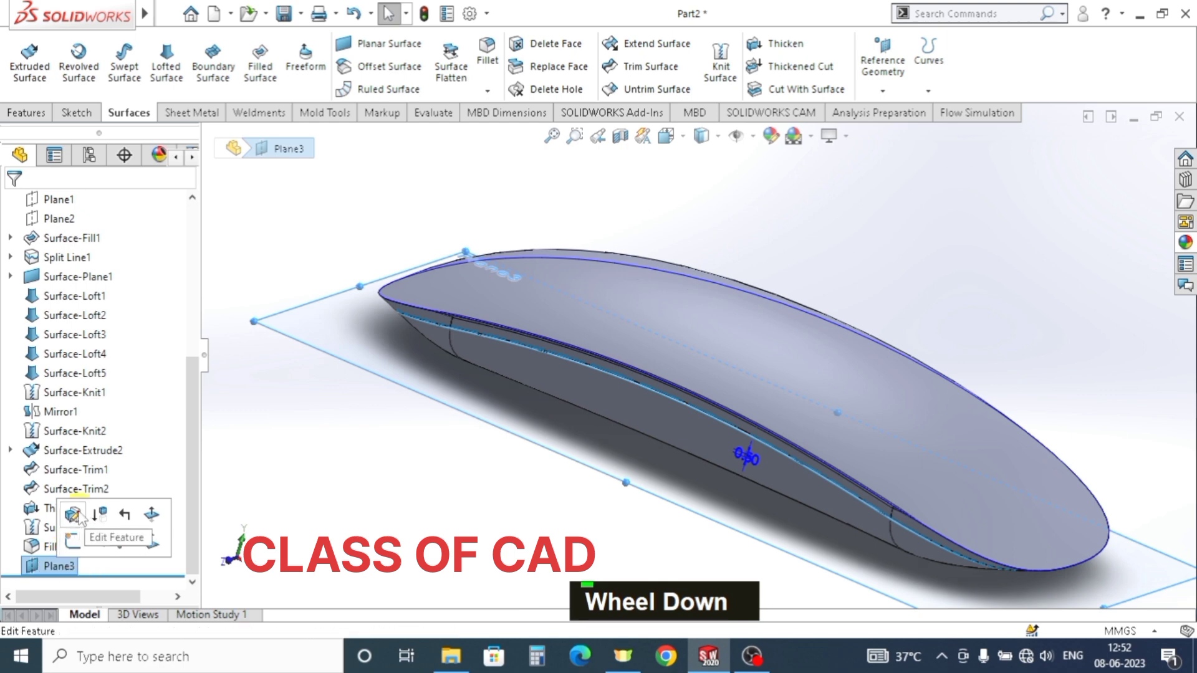
click(118, 510)
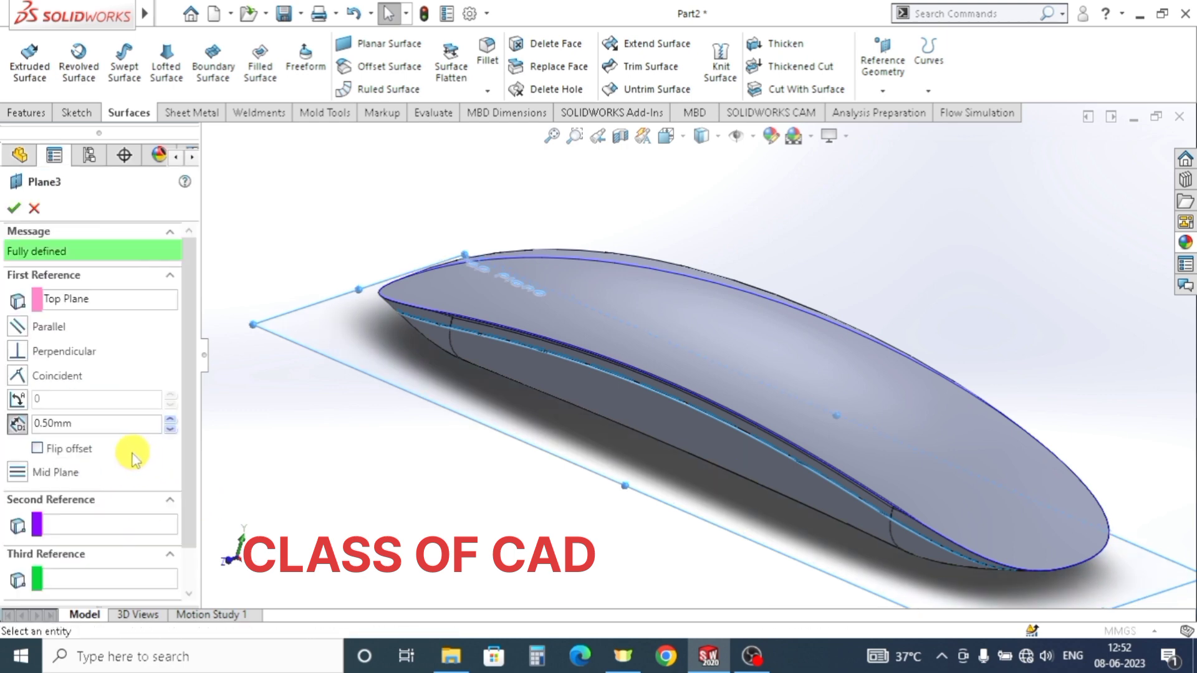
click(39, 447)
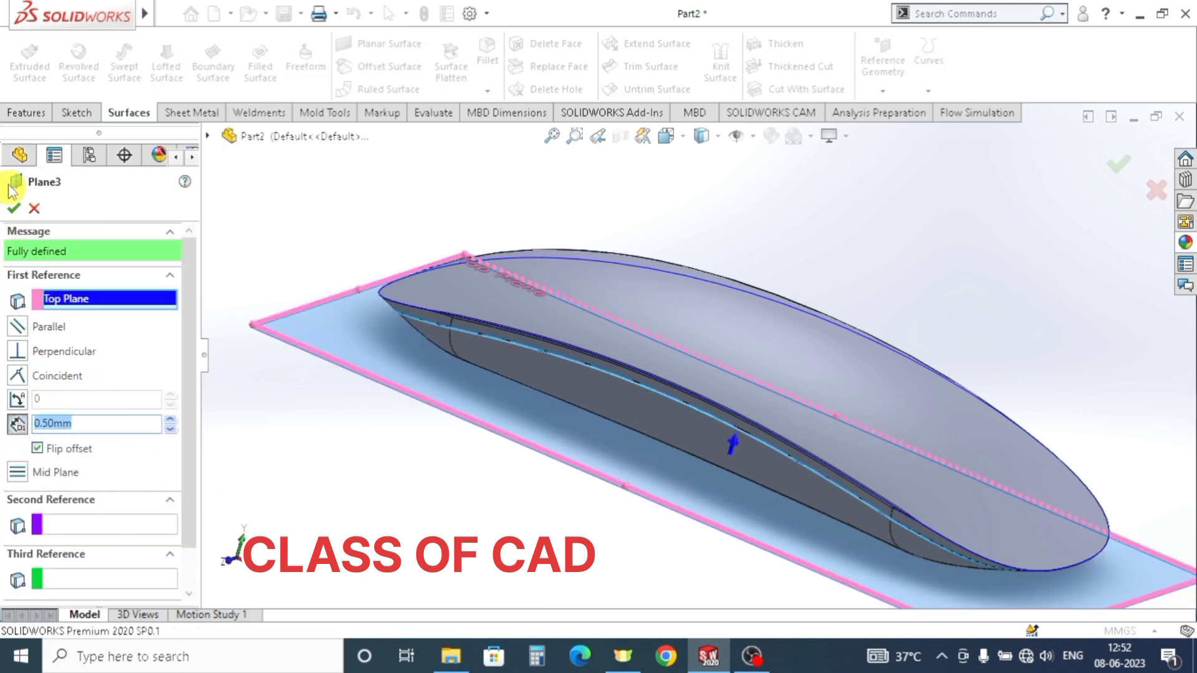
click(16, 210)
click(343, 497)
key(Escape)
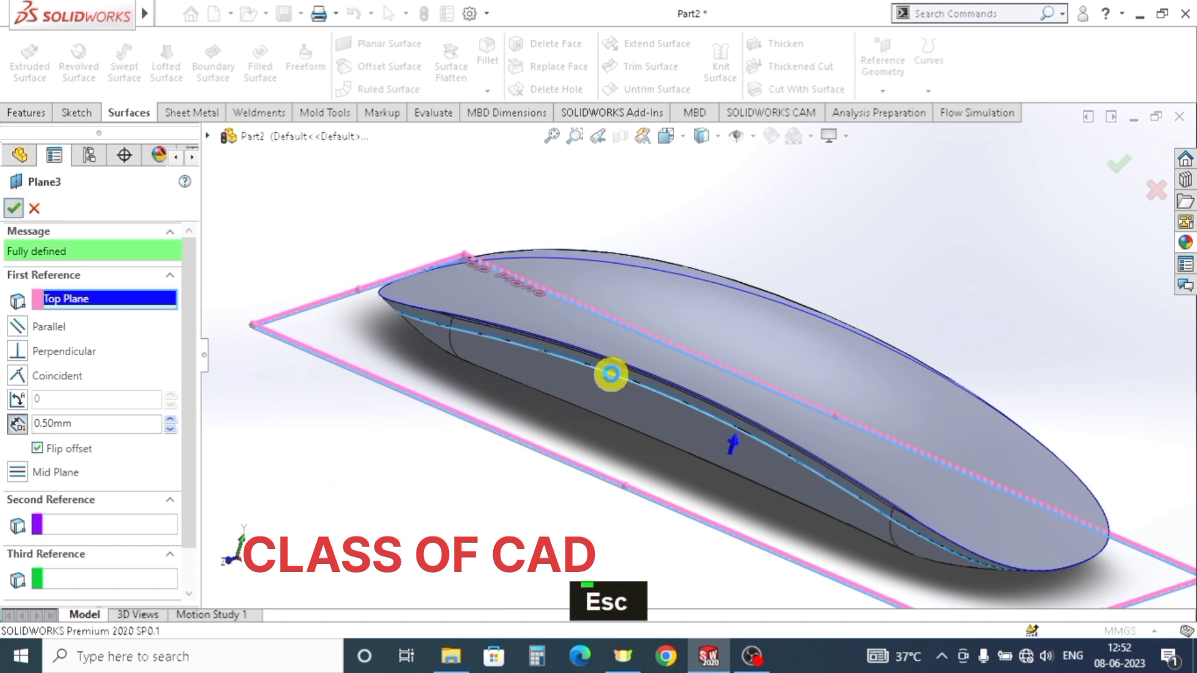
middle_drag(601, 433, 467, 350)
key(Escape)
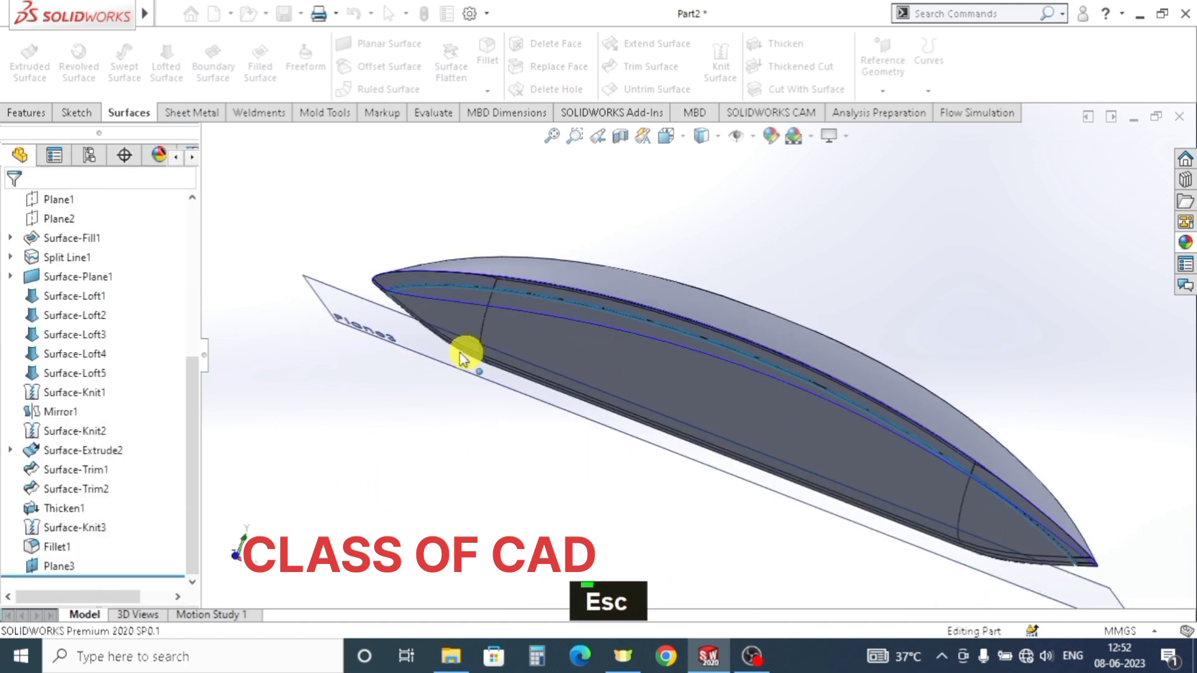
- Start a sketch on the offset plane and draw a center rectangle about 81 mm wide directly above the origin
click(382, 327)
click(455, 275)
key(space)
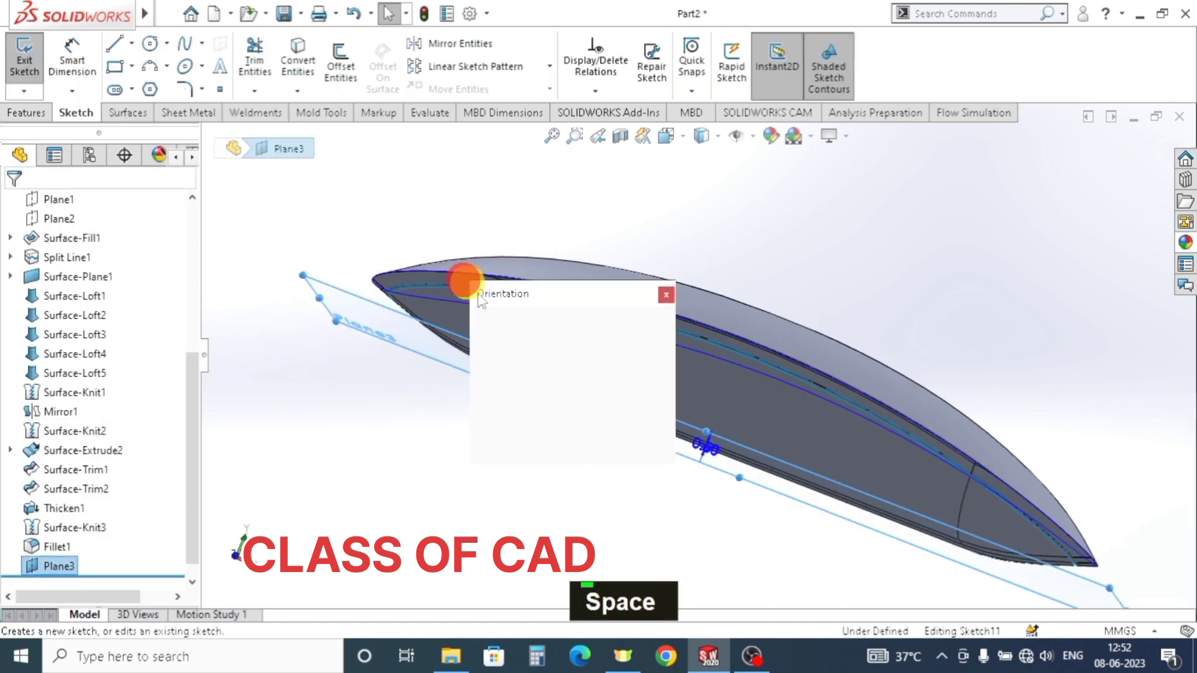
click(662, 406)
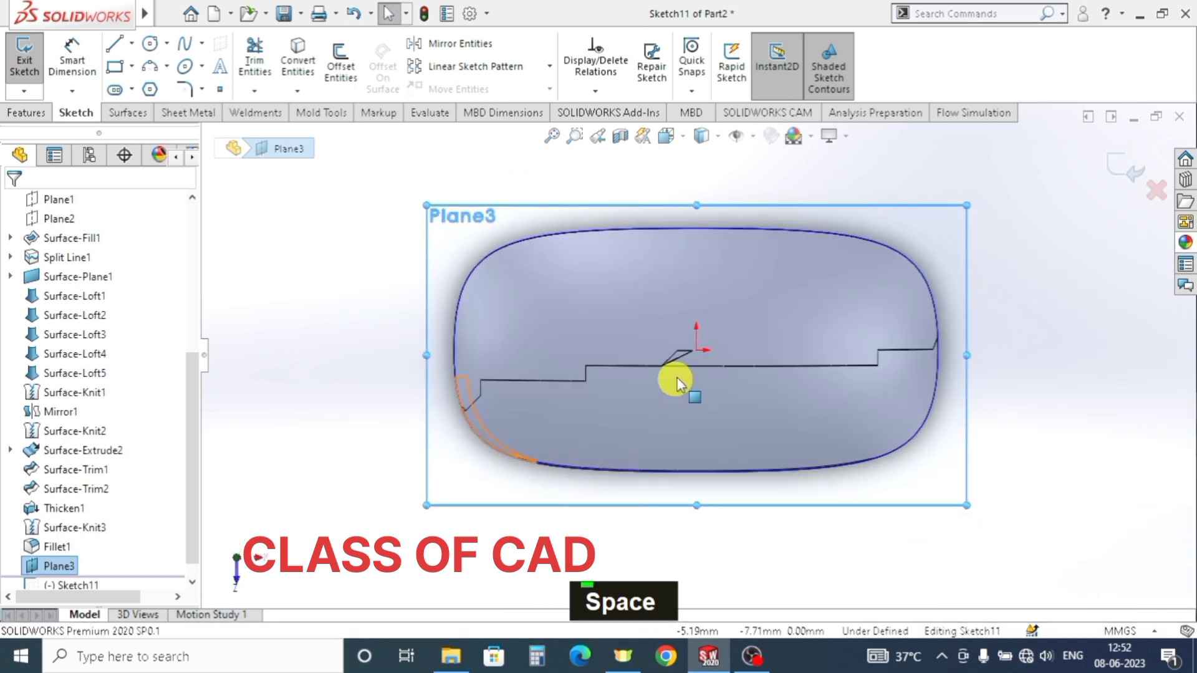
scroll(682, 375, down, 3)
ctrl+middle_drag(682, 376, 586, 350)
click(164, 45)
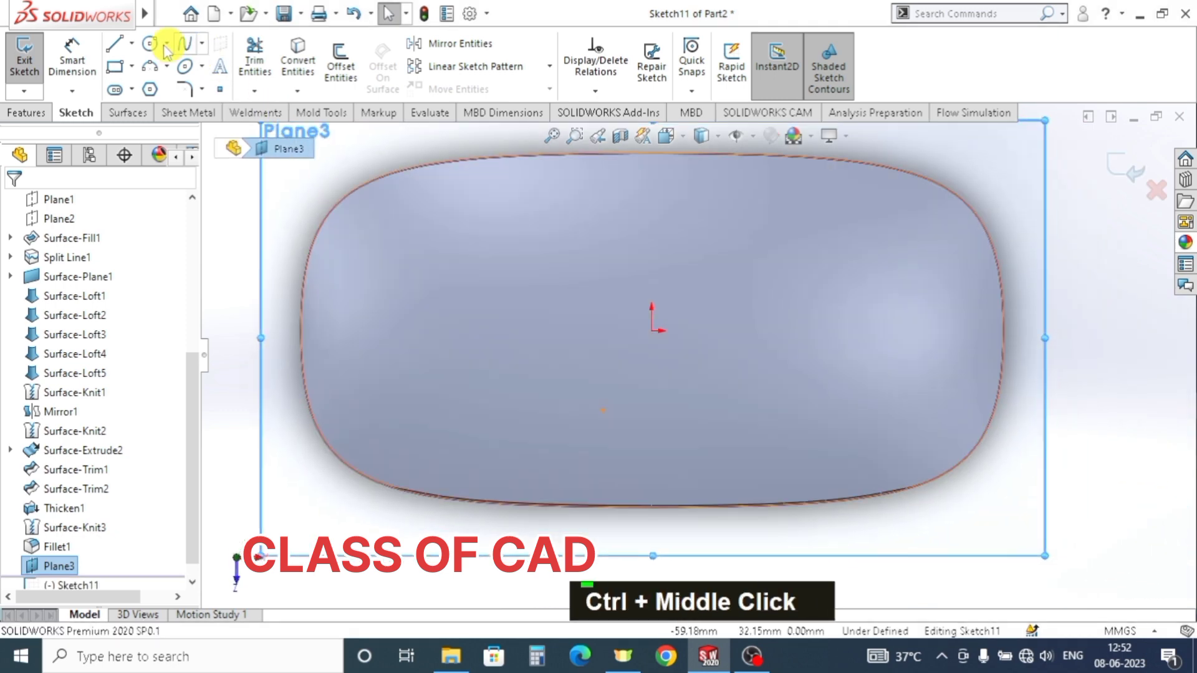
click(131, 66)
click(156, 104)
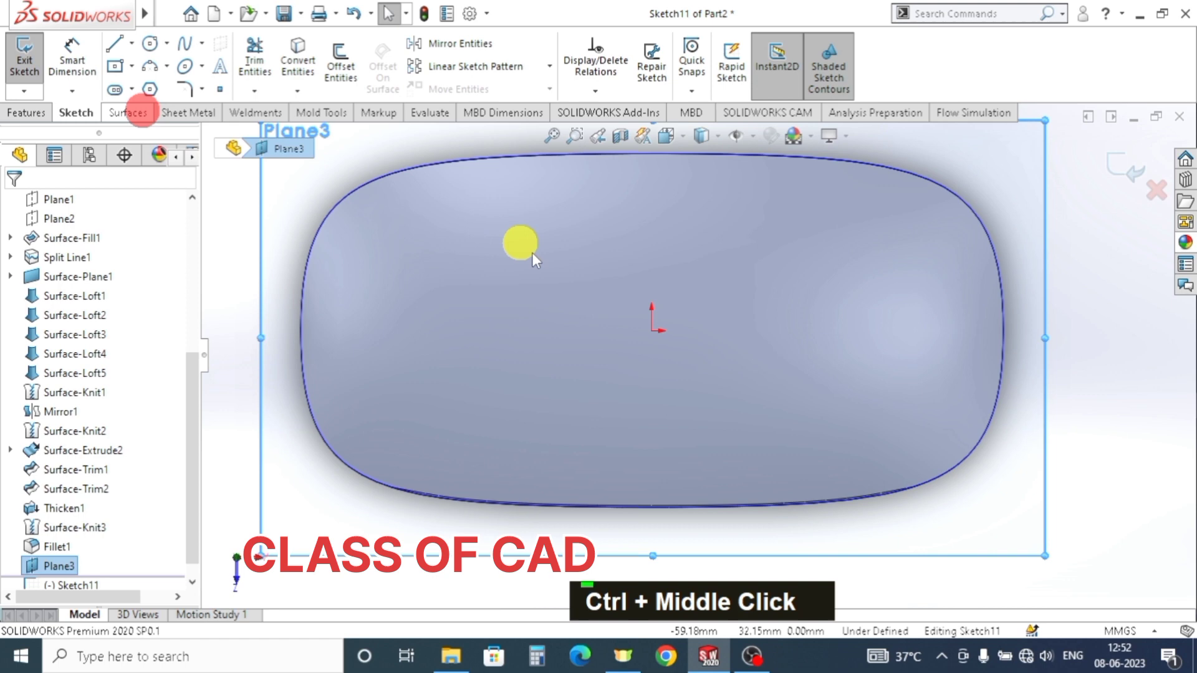
click(652, 256)
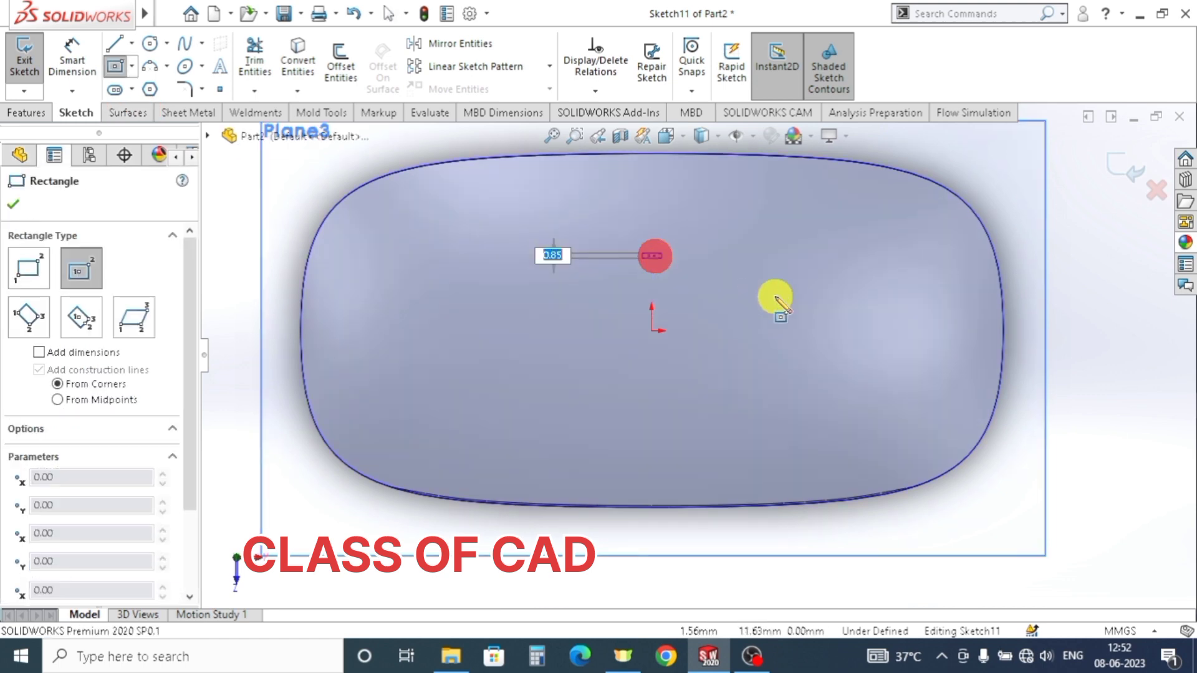
click(901, 289)
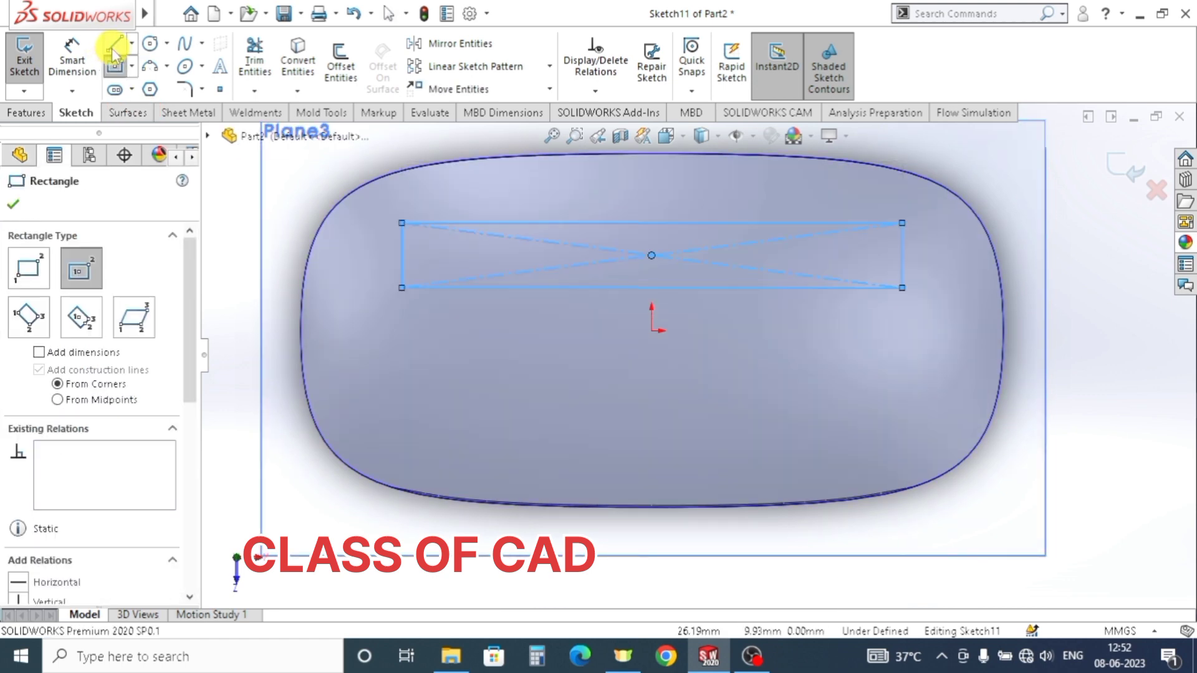
- Dimension the rectangle's height to 6.5 mm
click(69, 57)
click(400, 249)
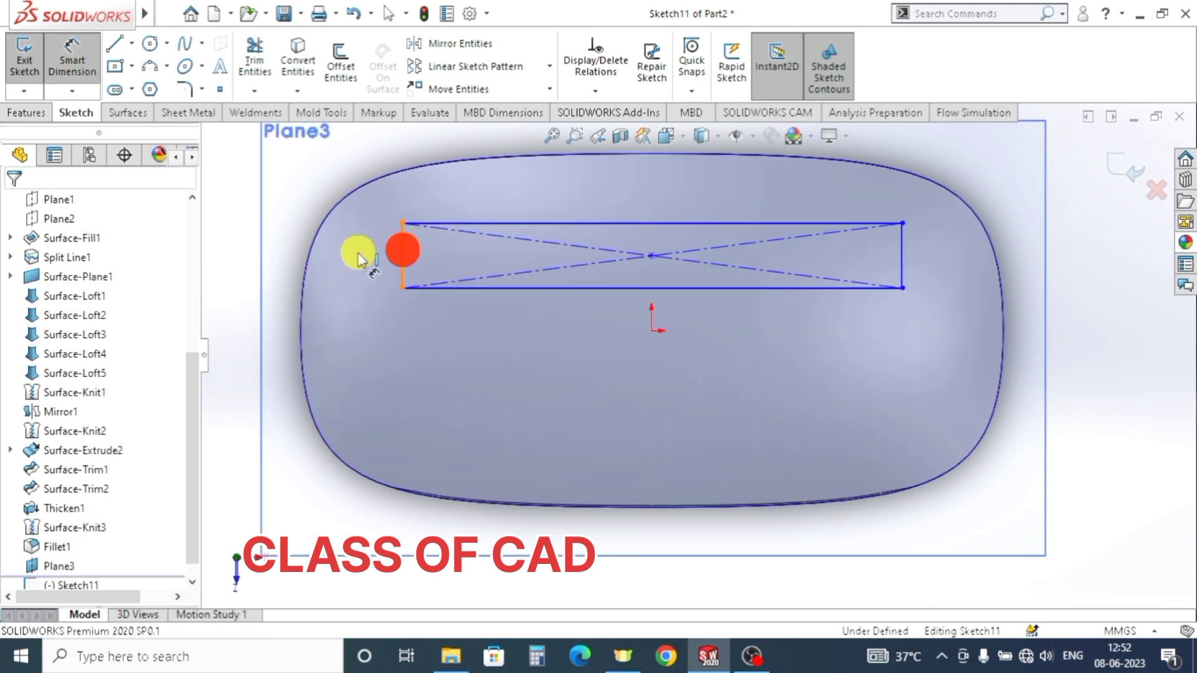
click(355, 253)
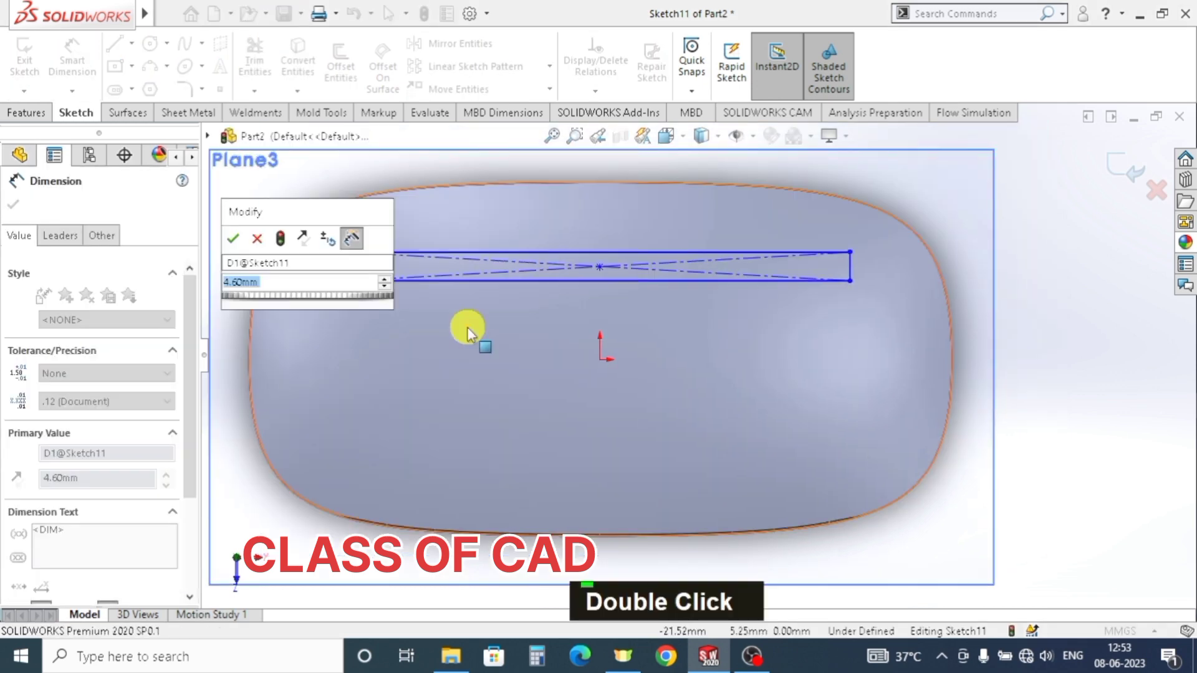
text(6.5)
key(Return)
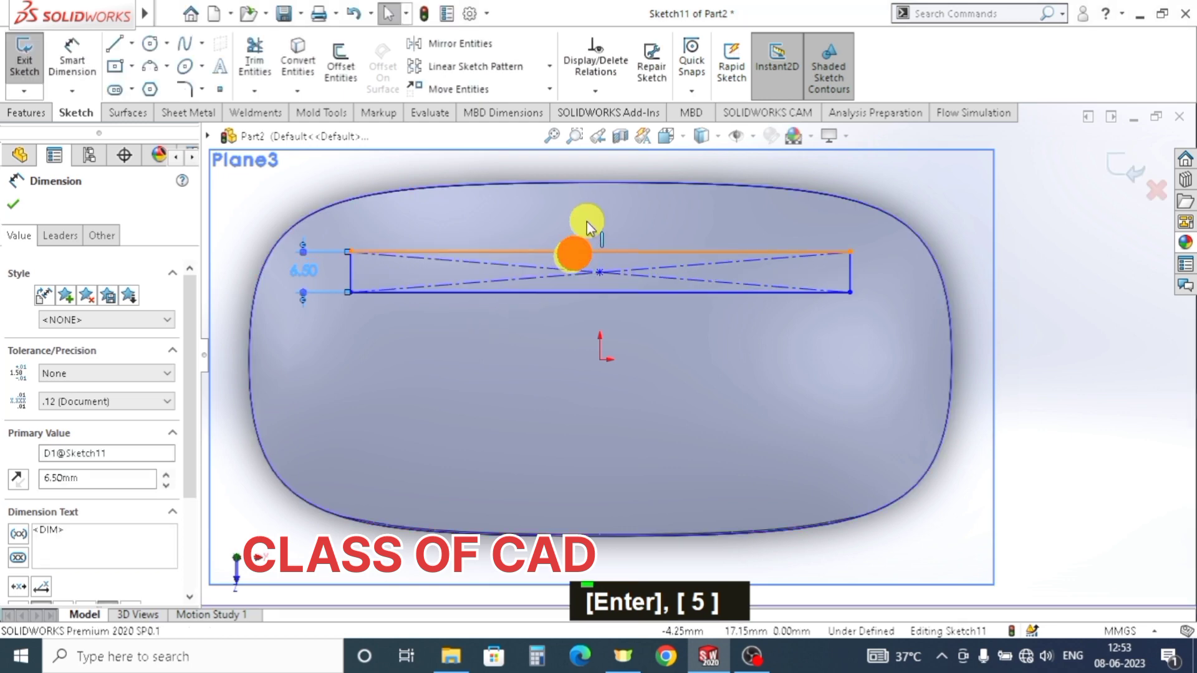
- Dimension the rectangle's width to 60 mm
click(573, 251)
key(Escape)
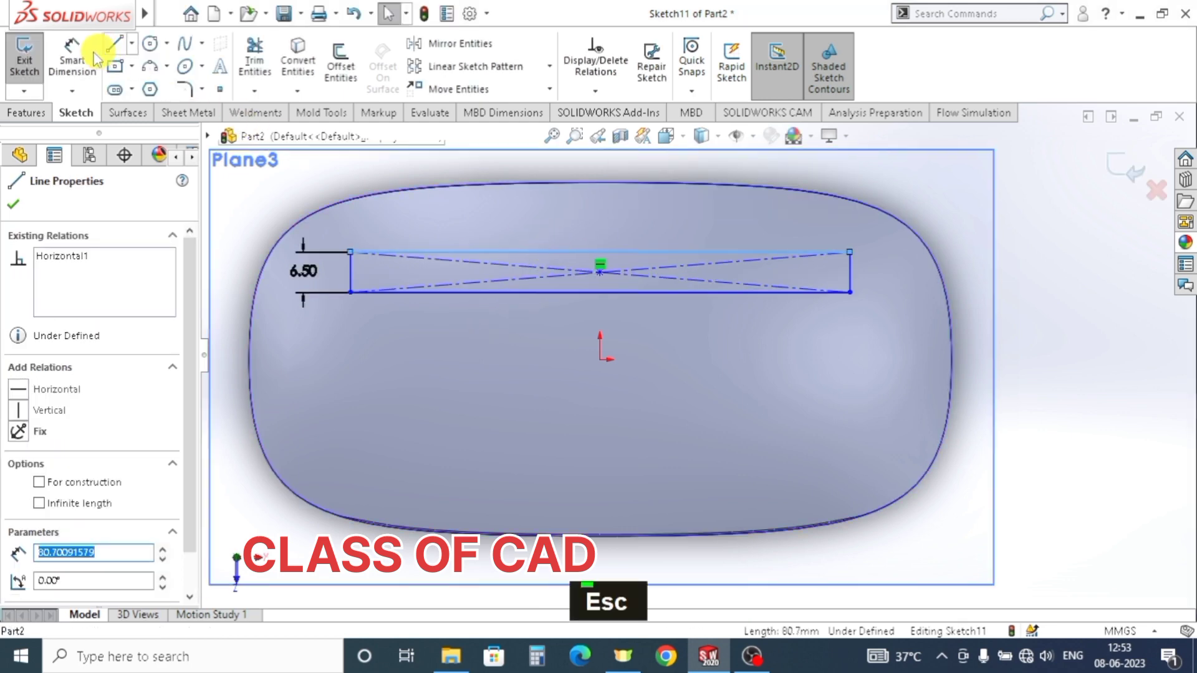
click(73, 59)
click(549, 252)
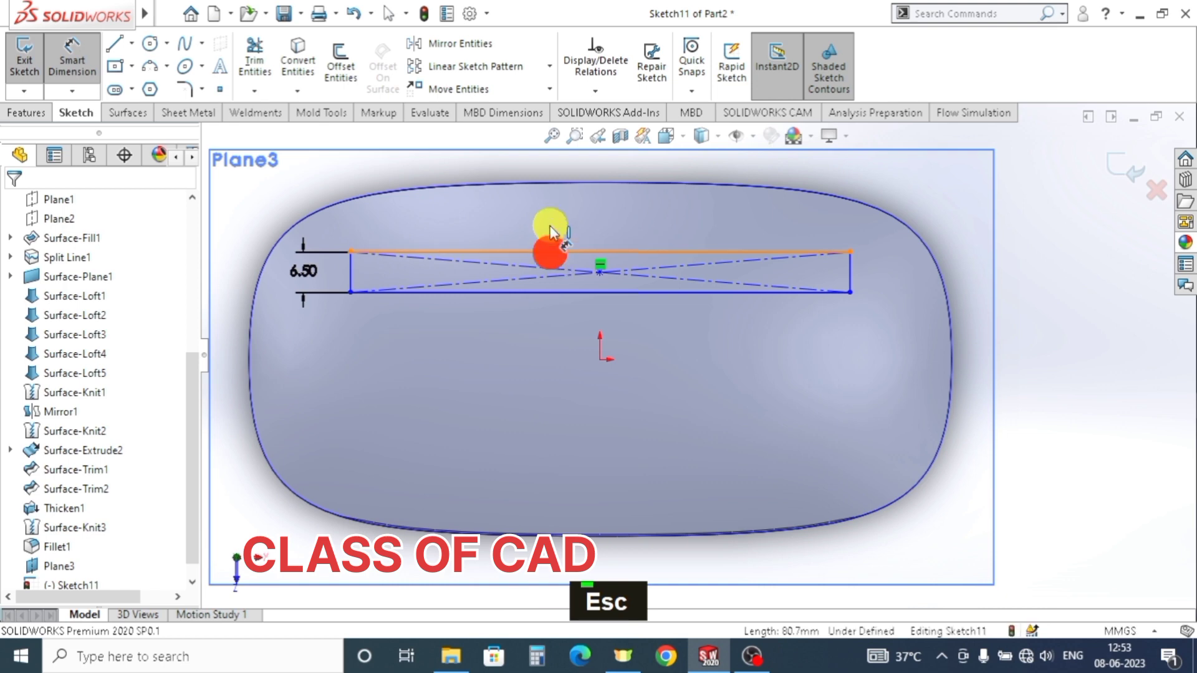
click(554, 210)
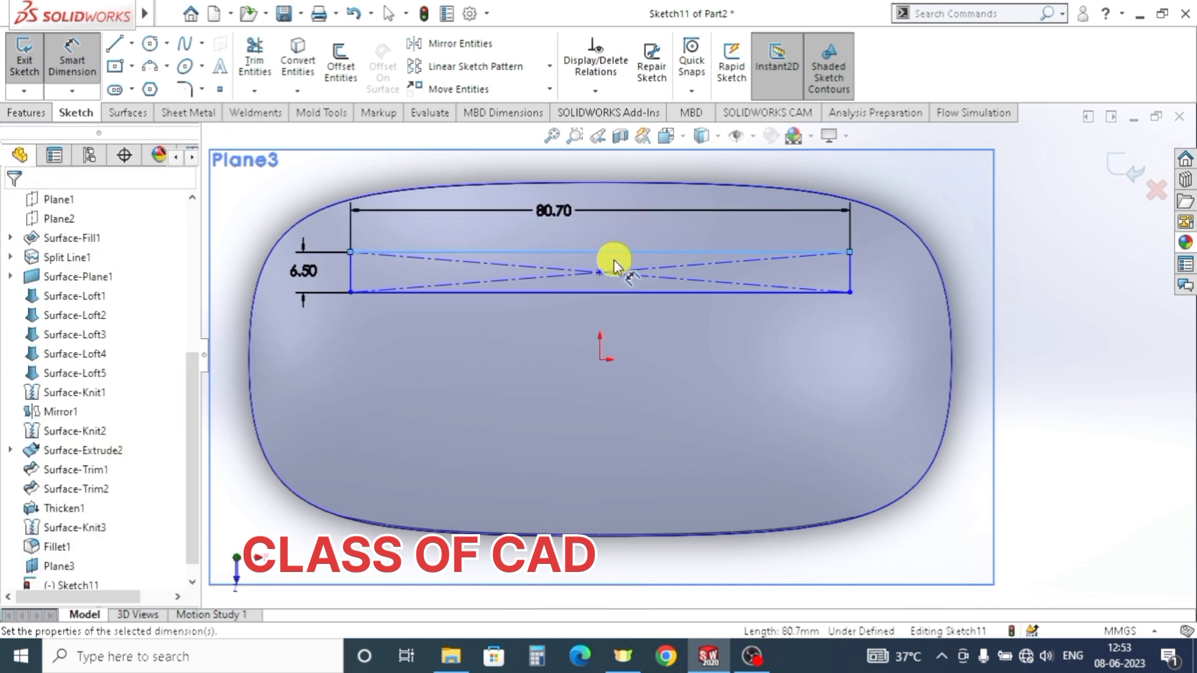
text(60)
key(Return)
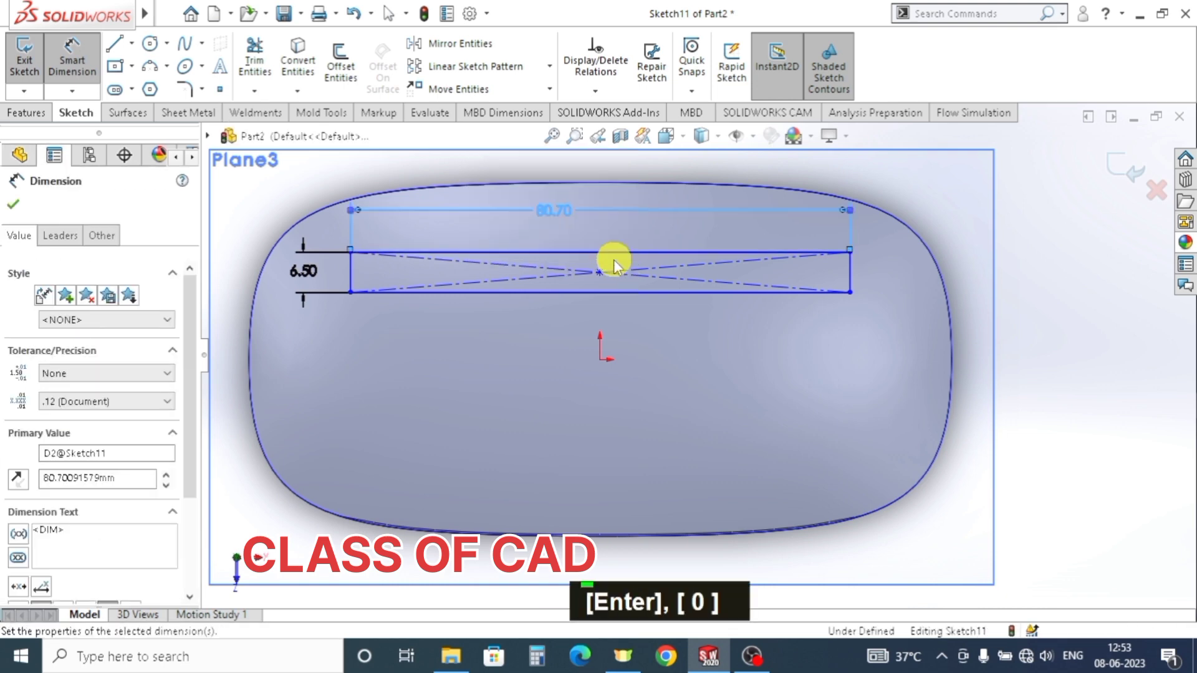
key(Escape)
key(Escape)
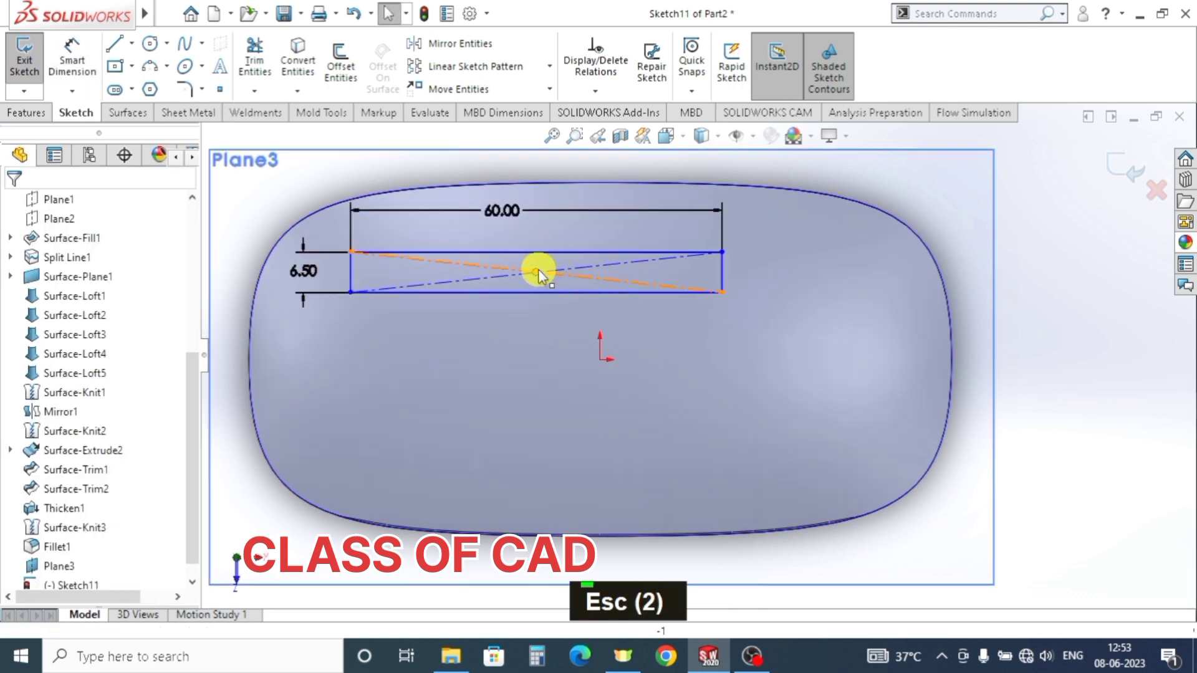
- Align the rectangle's center point with the origin using a Vertical relation
click(536, 269)
shift+click(599, 358)
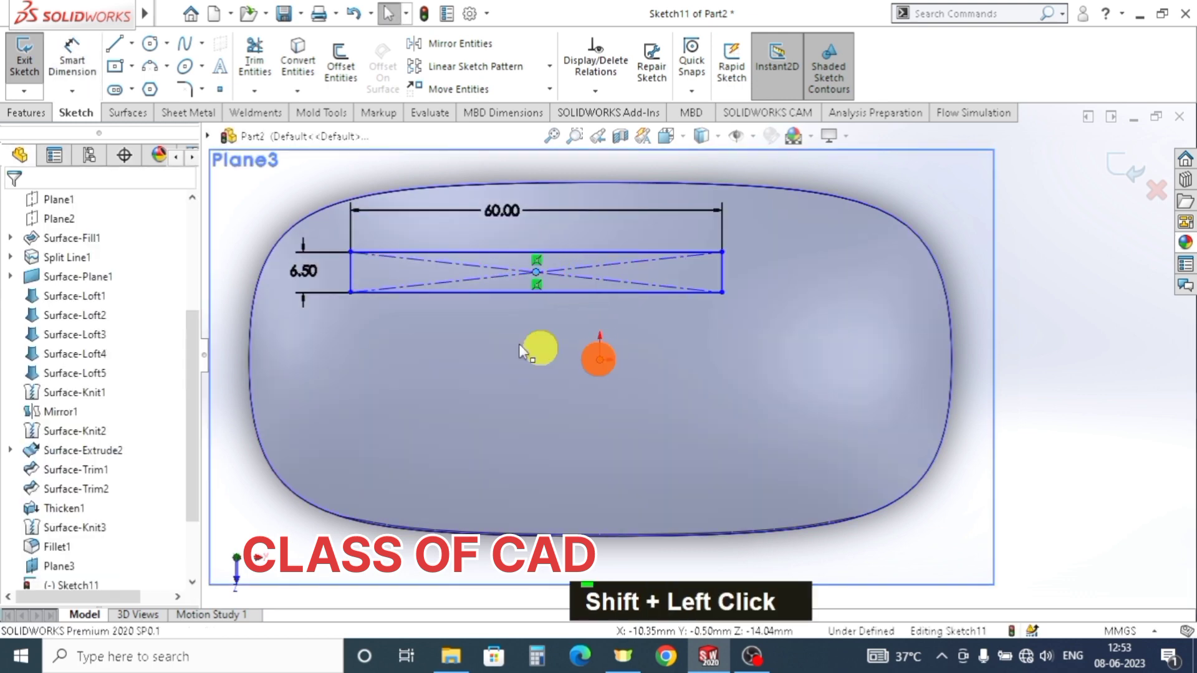
click(22, 512)
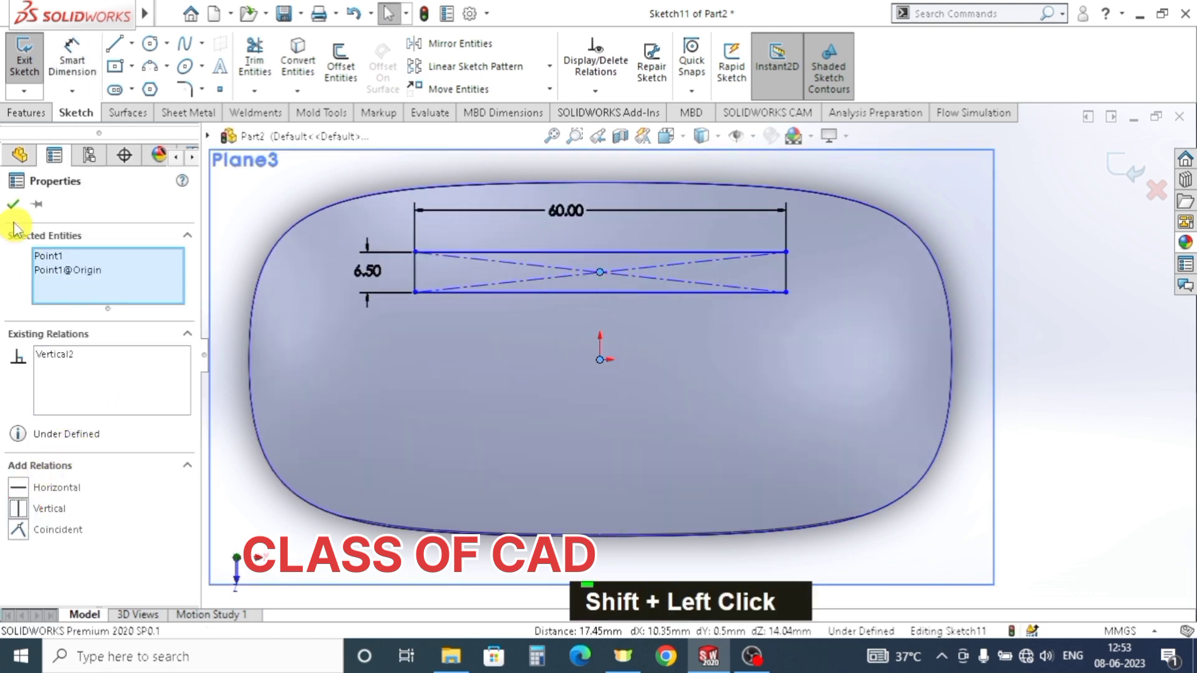
click(12, 203)
- Set the vertical distance from the rectangle's lower-left corner to the origin to 6.8 mm
click(72, 62)
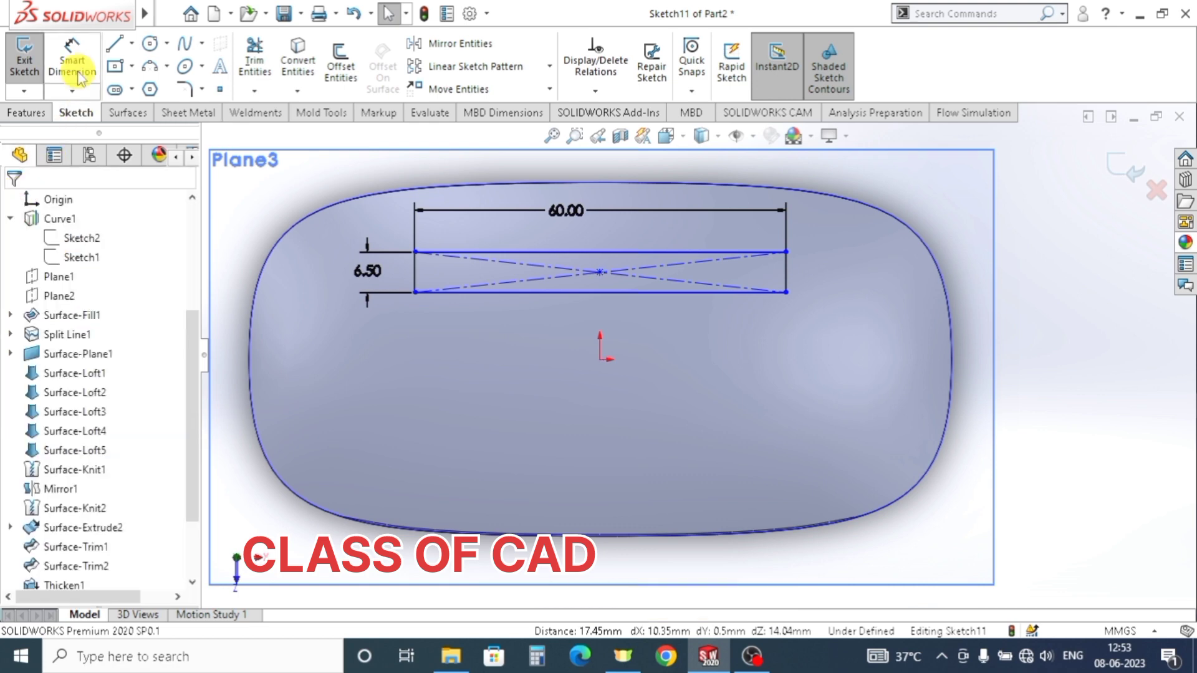
click(414, 291)
click(599, 358)
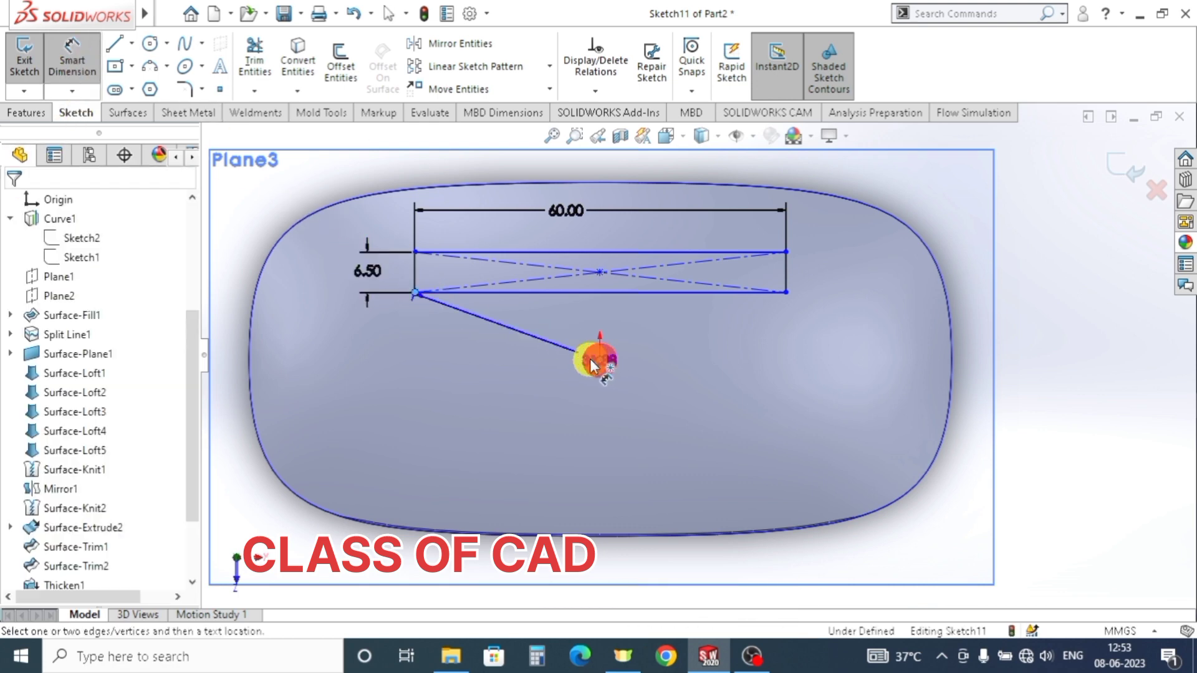
click(406, 339)
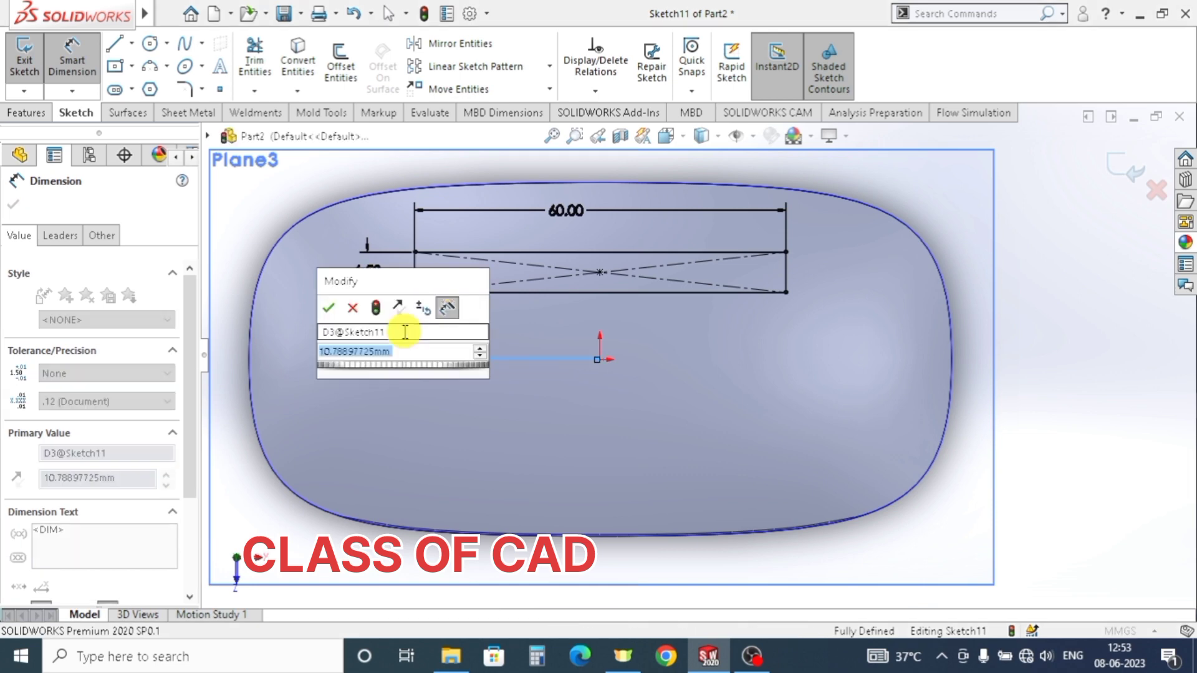
text(6.5)
key(Return)
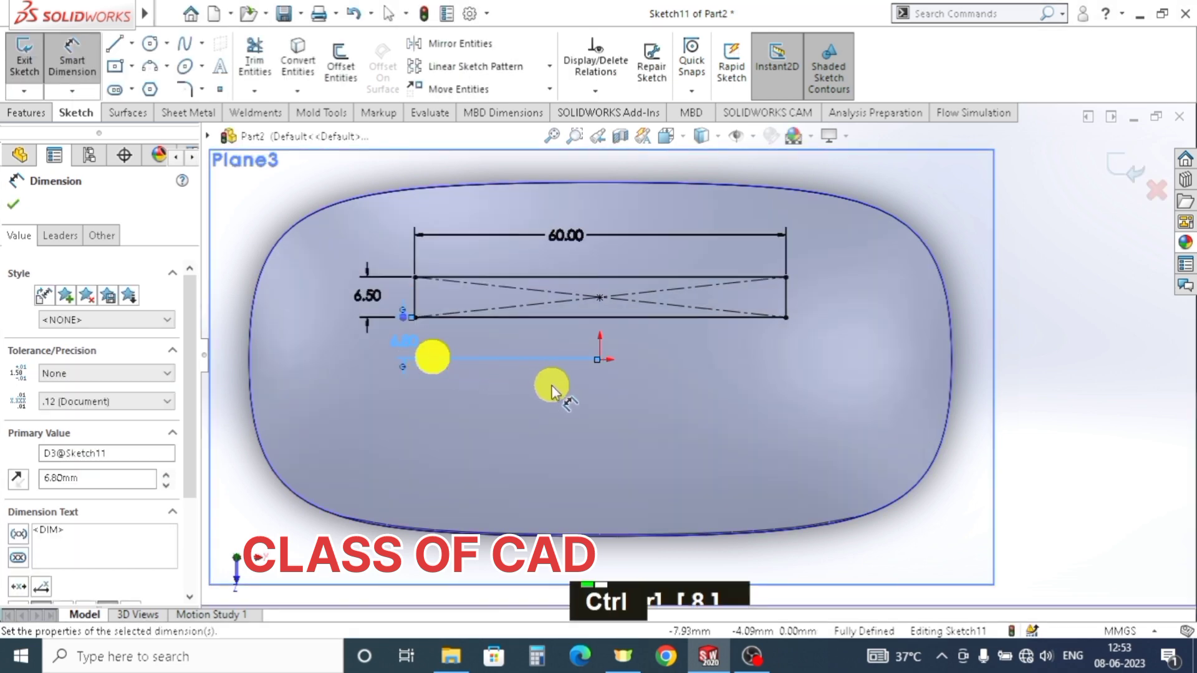
- Sketch a horizontal centerline about 25 mm long from the origin toward the right side of the body
ctrl+middle_drag(550, 387, 526, 347)
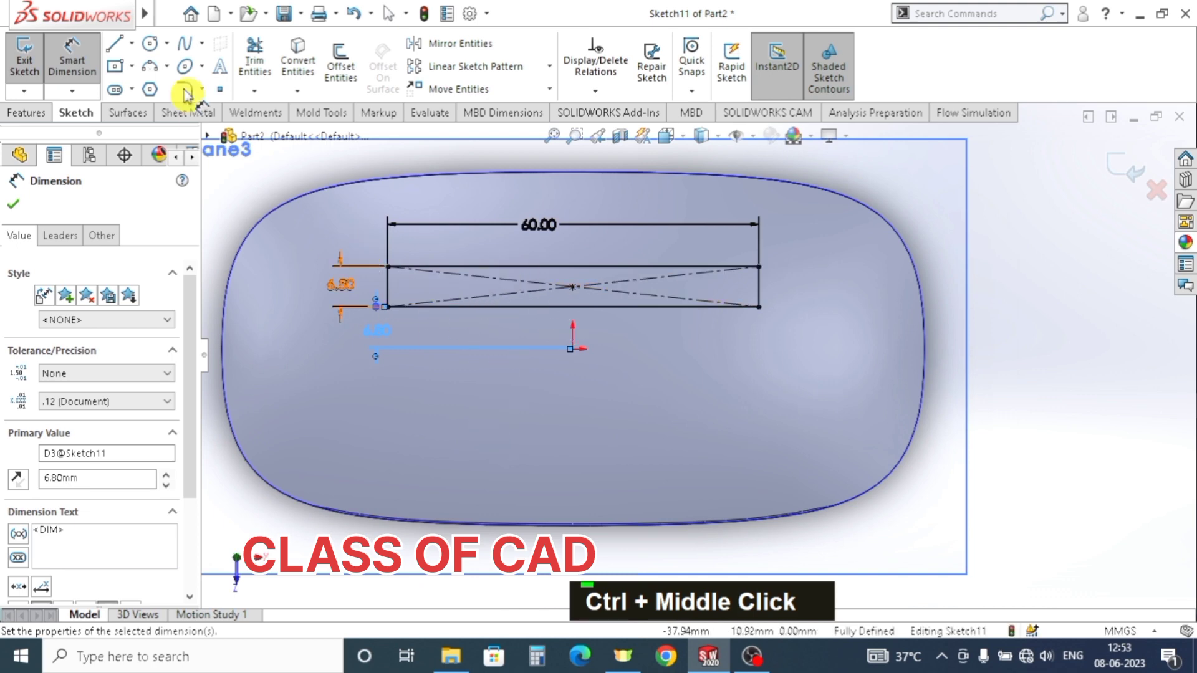
click(132, 43)
click(155, 83)
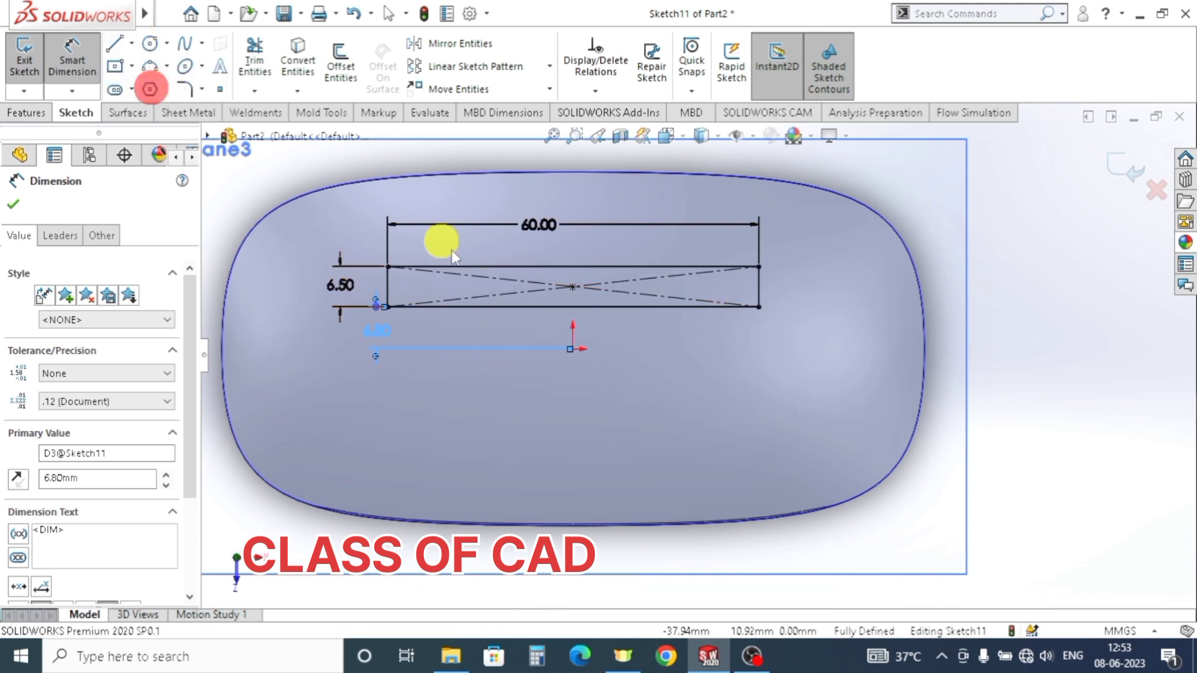
click(572, 349)
click(729, 349)
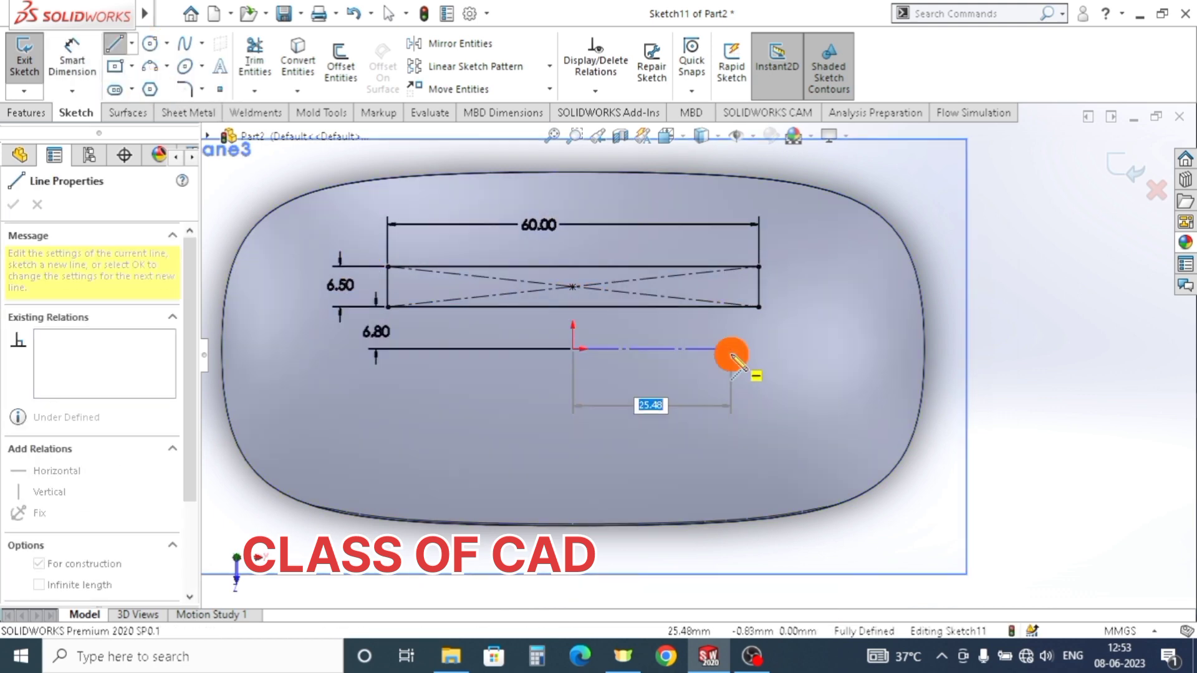
key(Escape)
- Try to mirror the whole rectangle, including its diagonals and center point, about the horizontal centerline
click(414, 43)
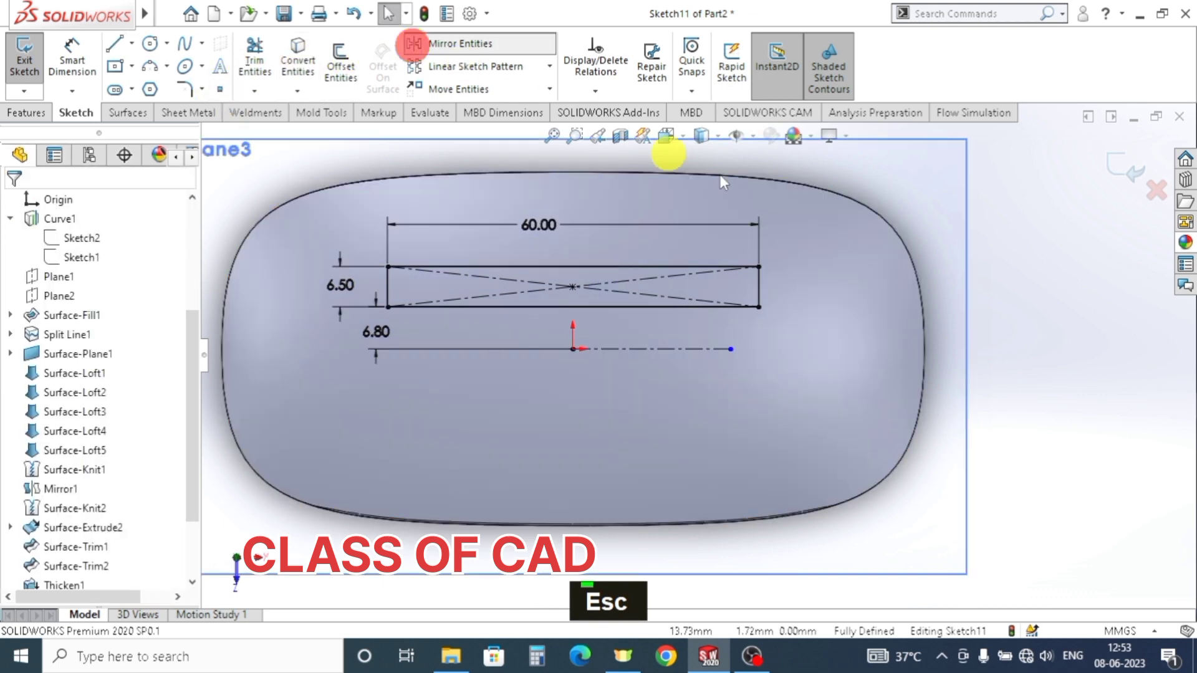
drag(827, 246, 382, 312)
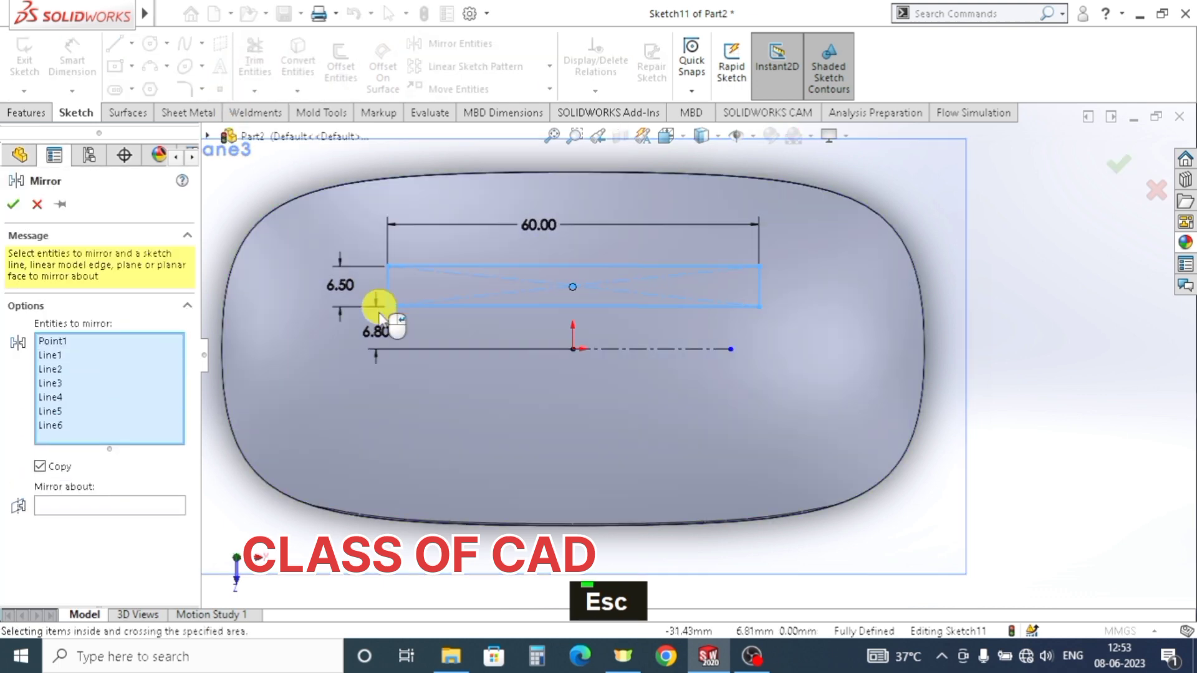
click(661, 346)
click(13, 204)
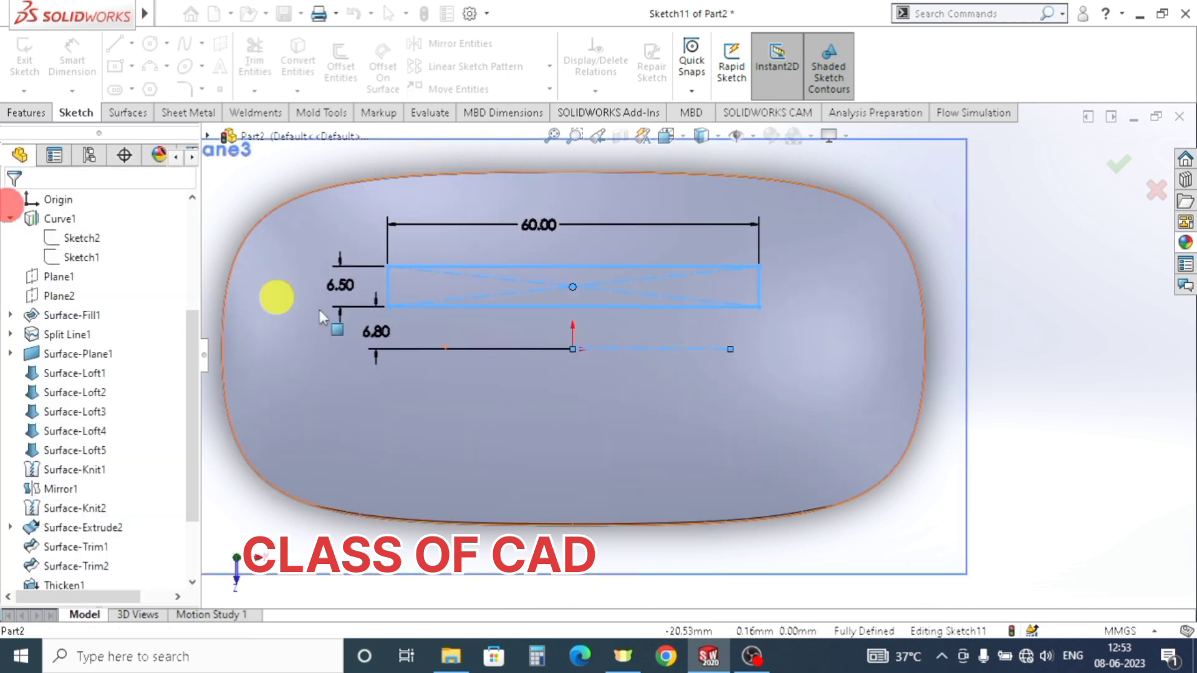
key(Escape)
key(Escape)
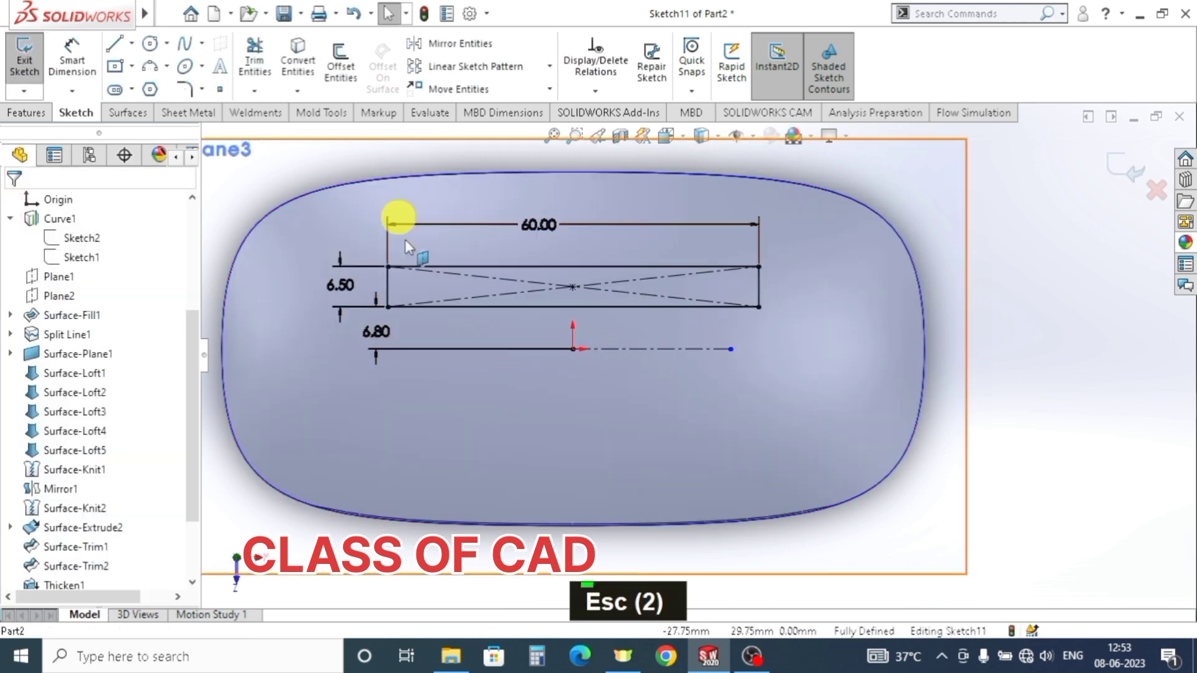
- Mirror the rectangle's four sides about the horizontal centerline, leaving out its diagonals and center point
click(443, 44)
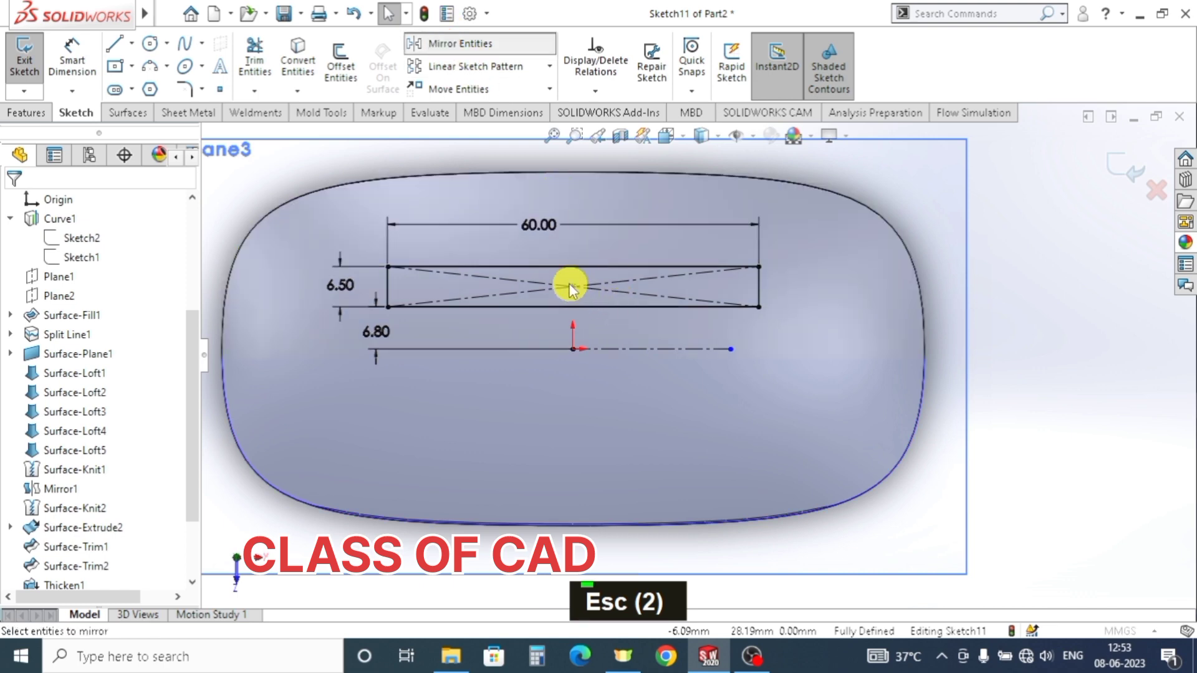
click(547, 266)
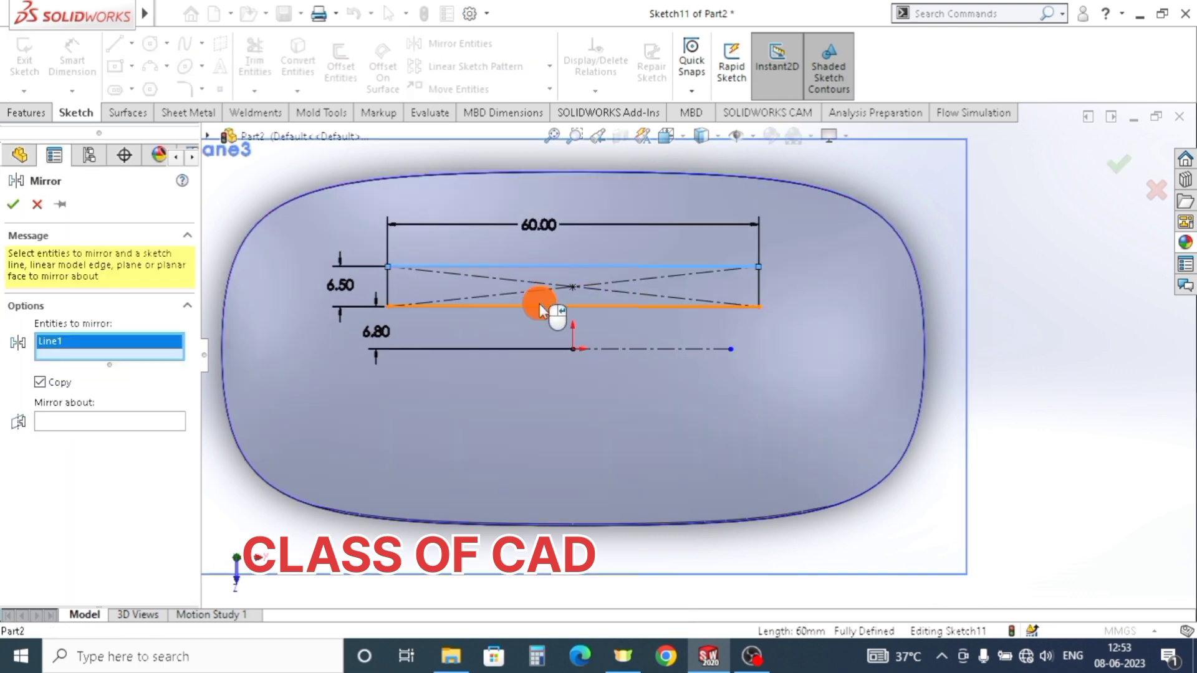
click(540, 306)
click(388, 283)
click(758, 289)
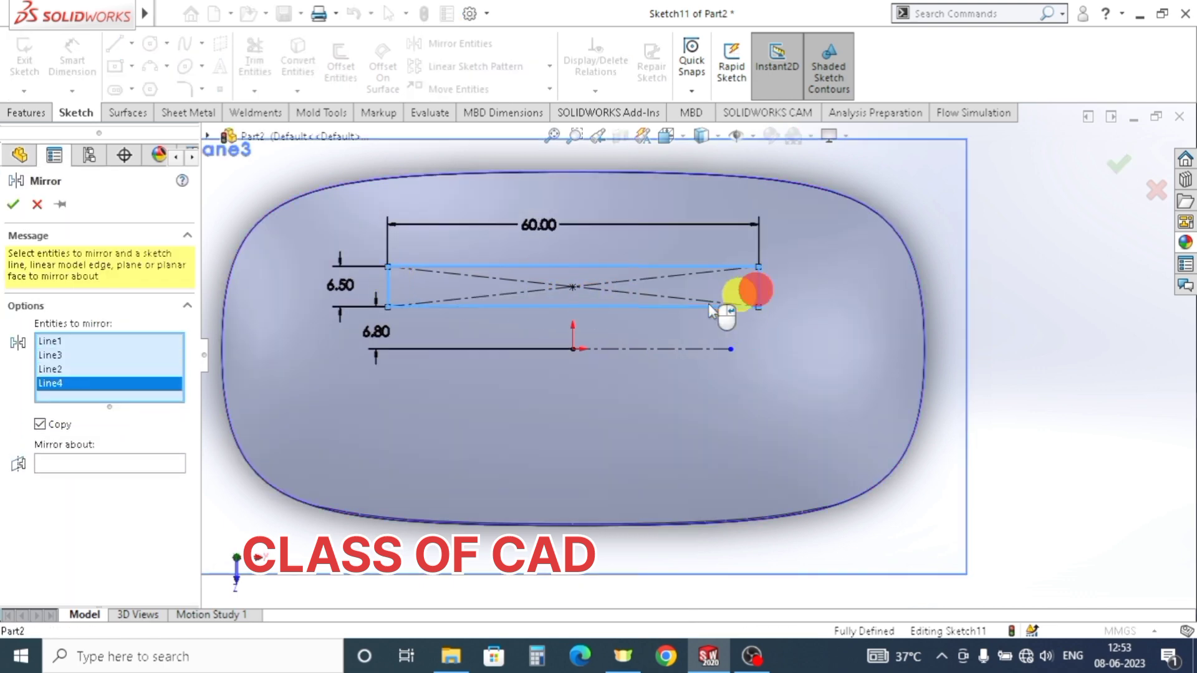
click(86, 463)
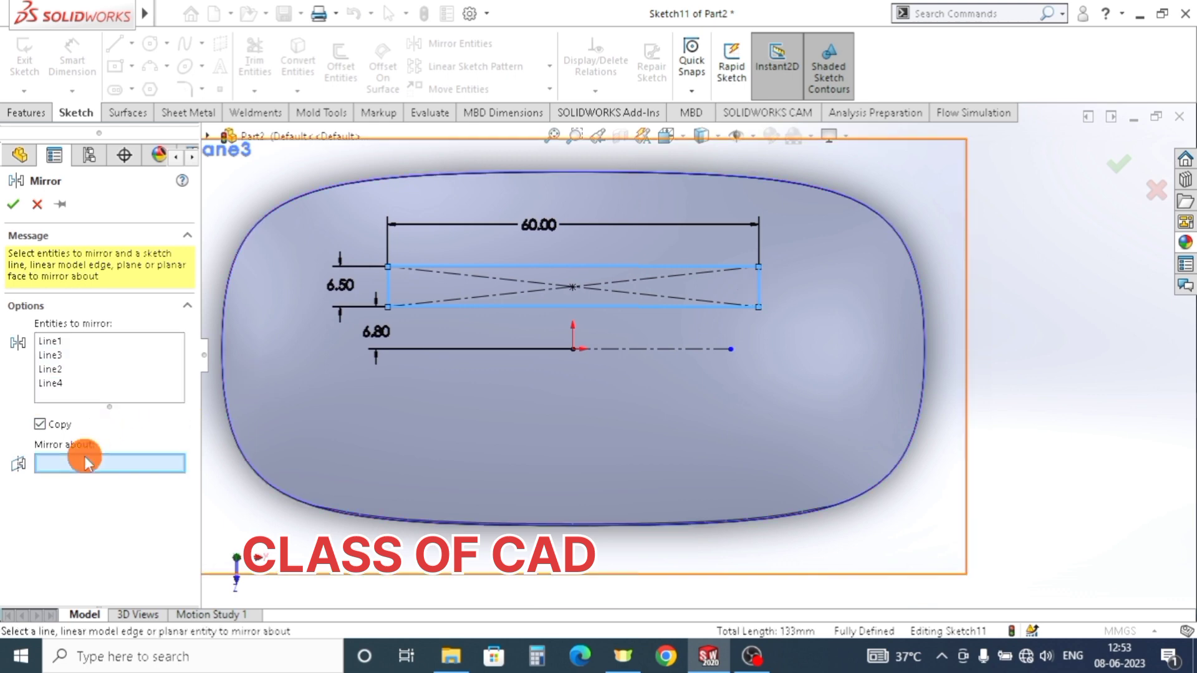
click(625, 349)
click(12, 206)
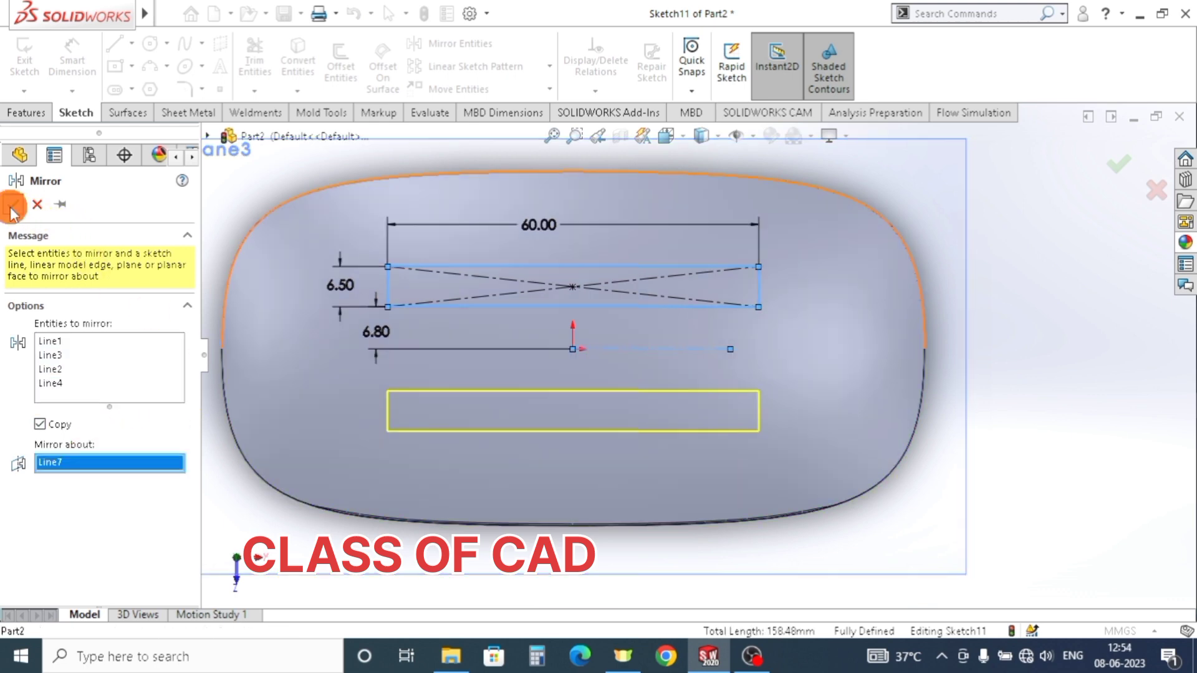
- Extrude both rectangles with the Up To Body end condition, ending at the Surface-Trim1[2] body, with Merge result enabled
click(50, 113)
click(31, 69)
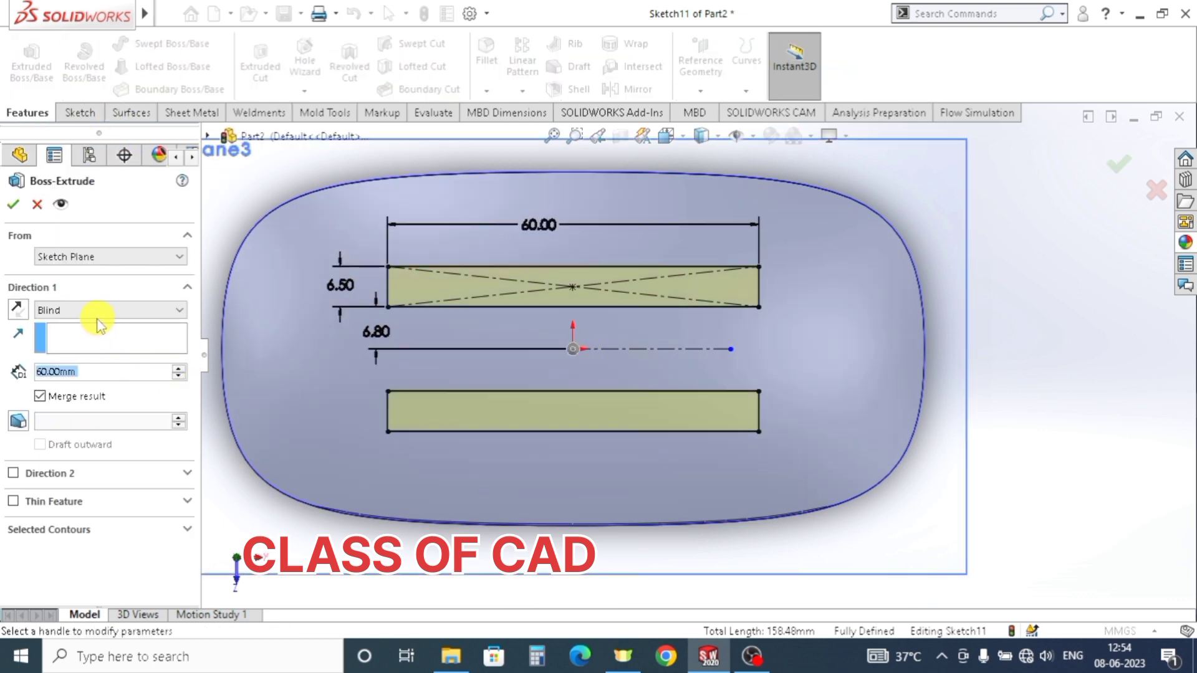
click(132, 310)
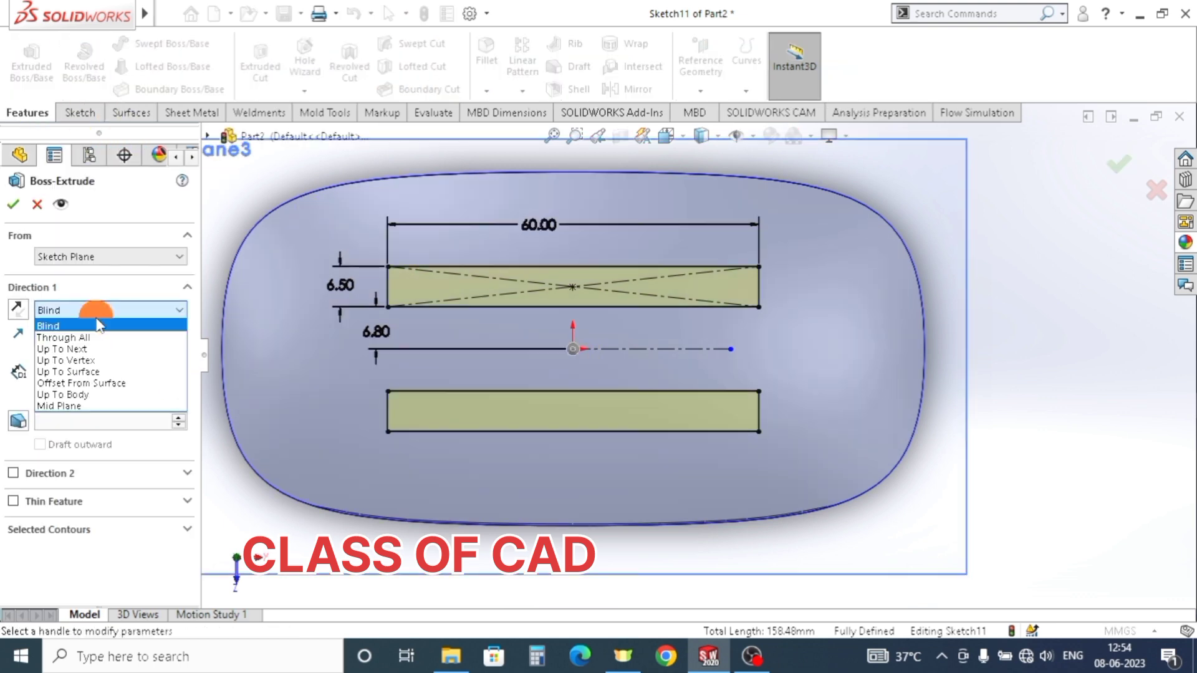
click(99, 395)
middle_drag(555, 339, 492, 452)
click(481, 310)
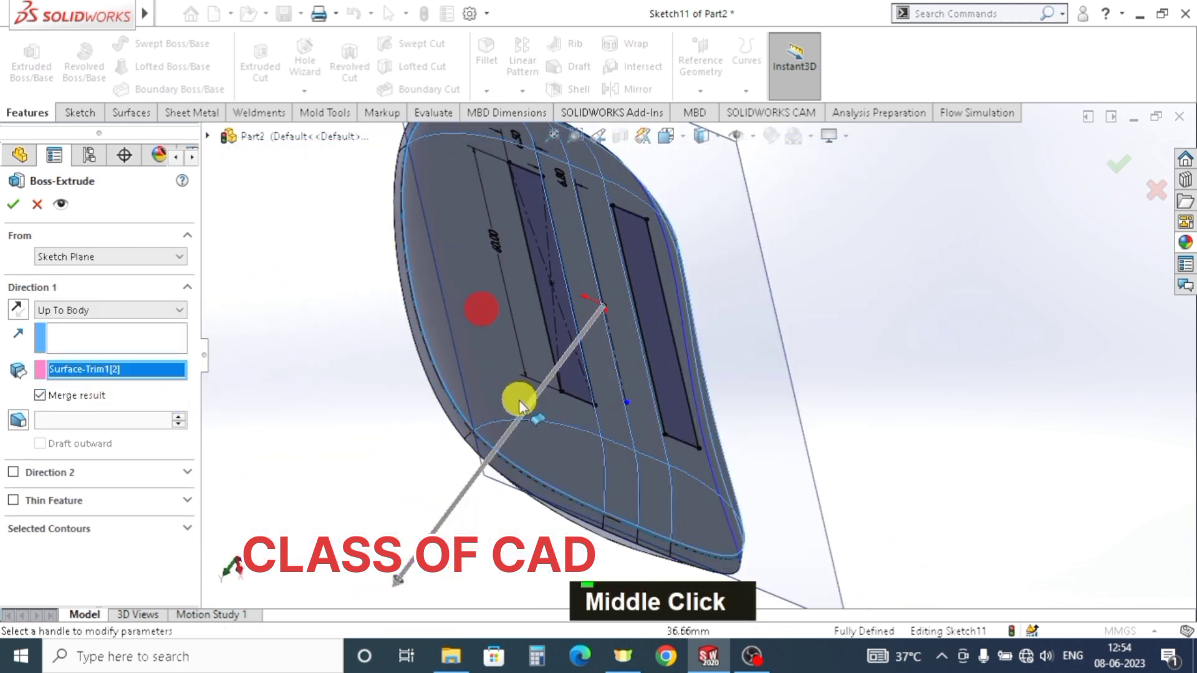
scroll(349, 367, down, 3)
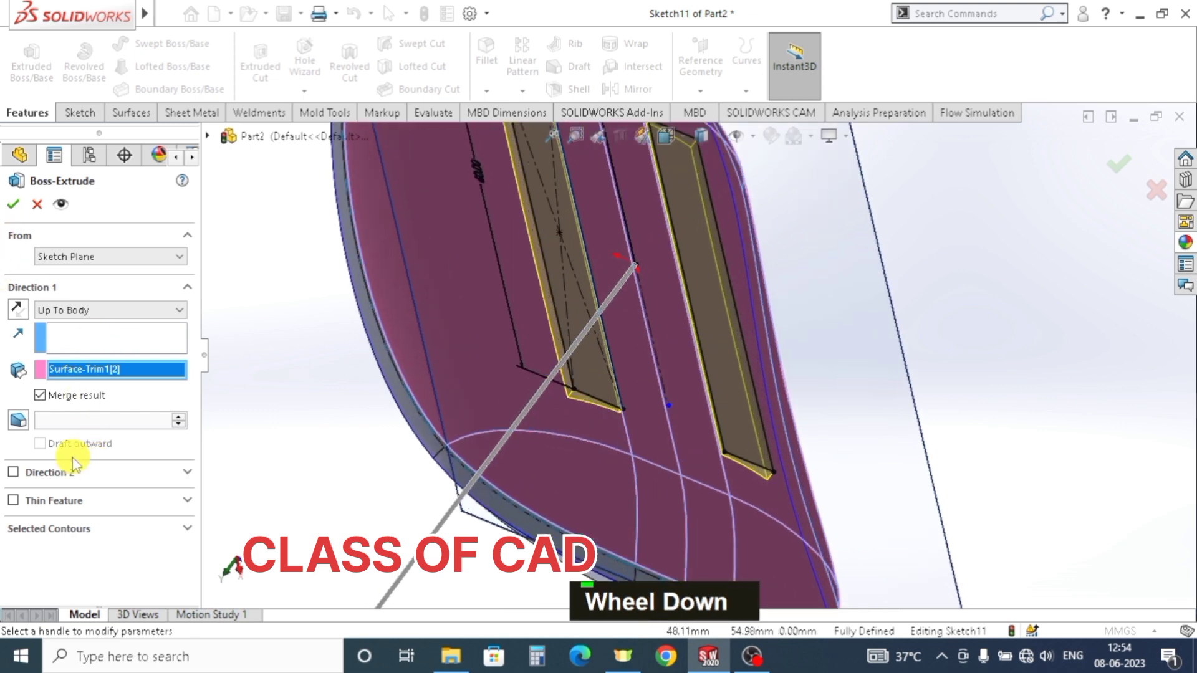
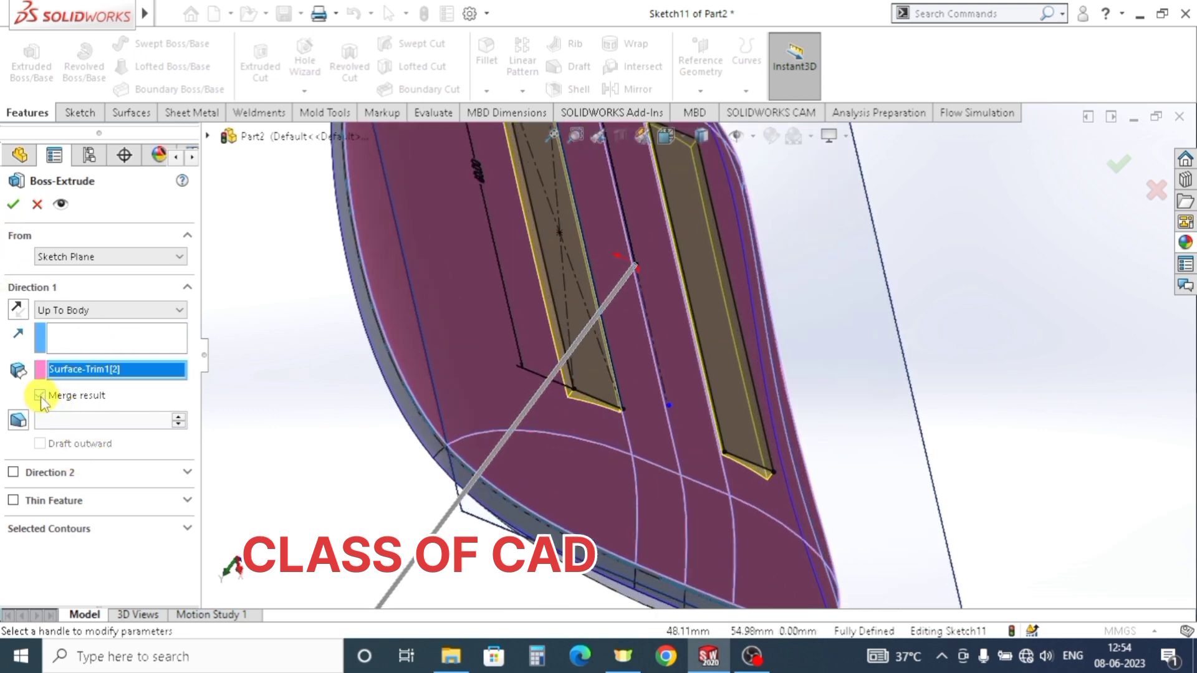
click(16, 208)
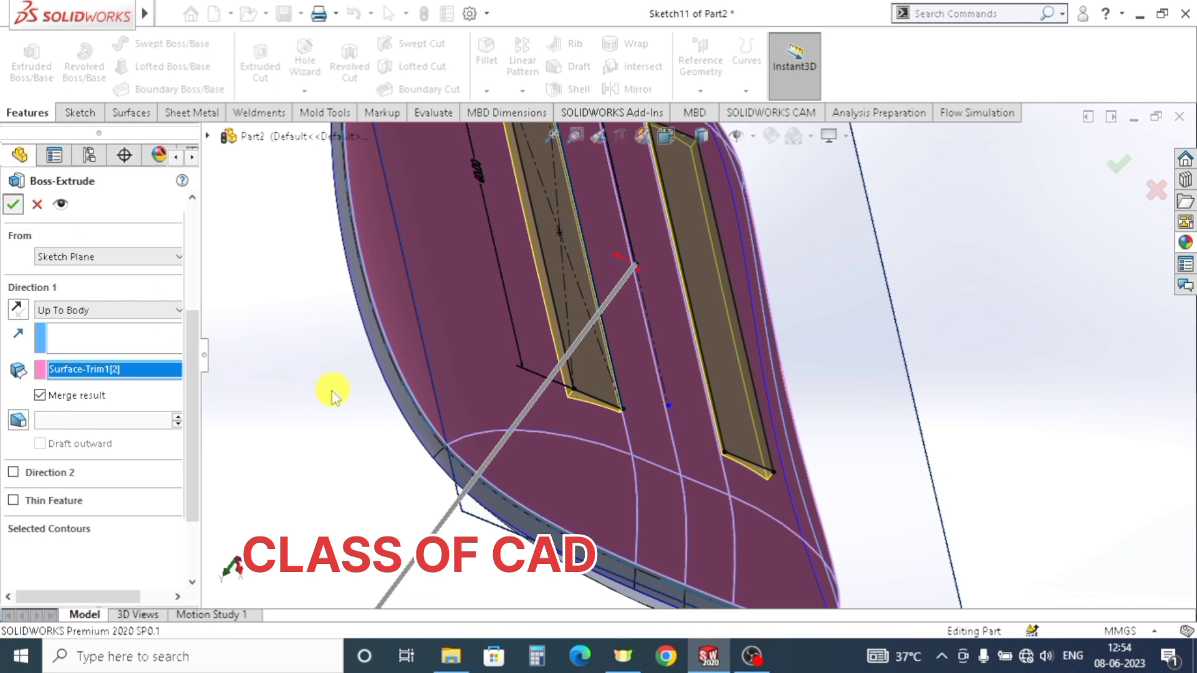
- Hide Plane3, the offset plane used for the strip sketch
scroll(360, 382, up, 3)
ctrl+middle_drag(587, 361, 637, 416)
scroll(646, 400, down, 3)
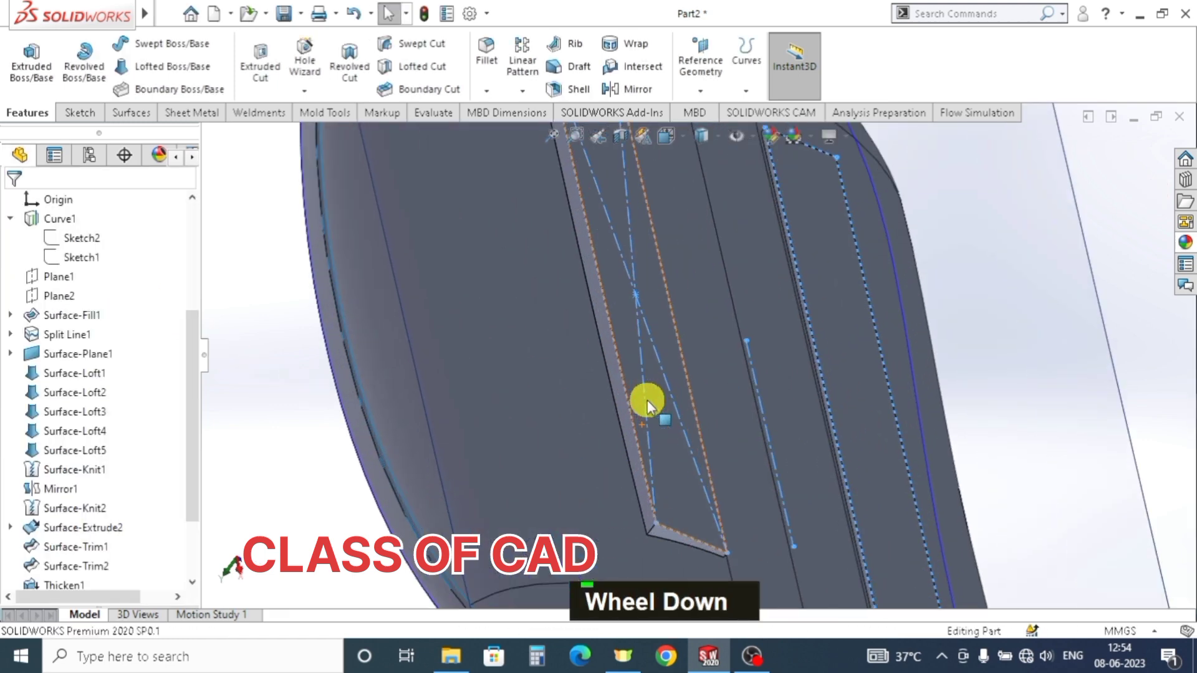
key(Escape)
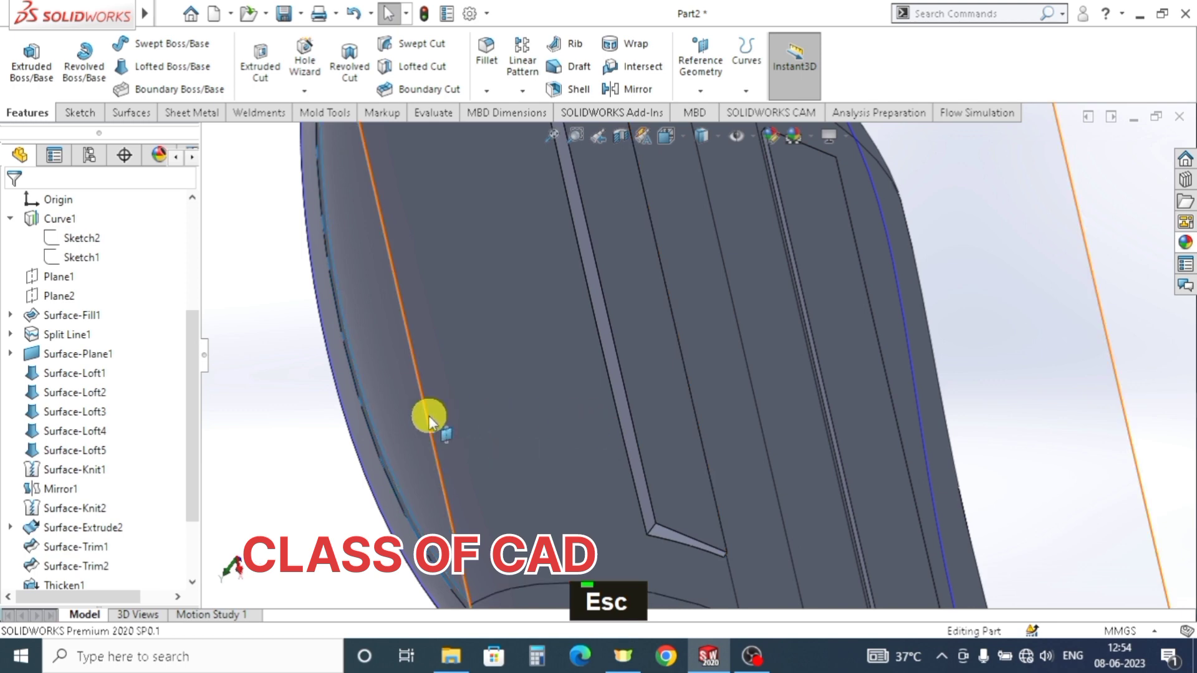
middle_drag(428, 415, 366, 406)
key(Escape)
click(321, 328)
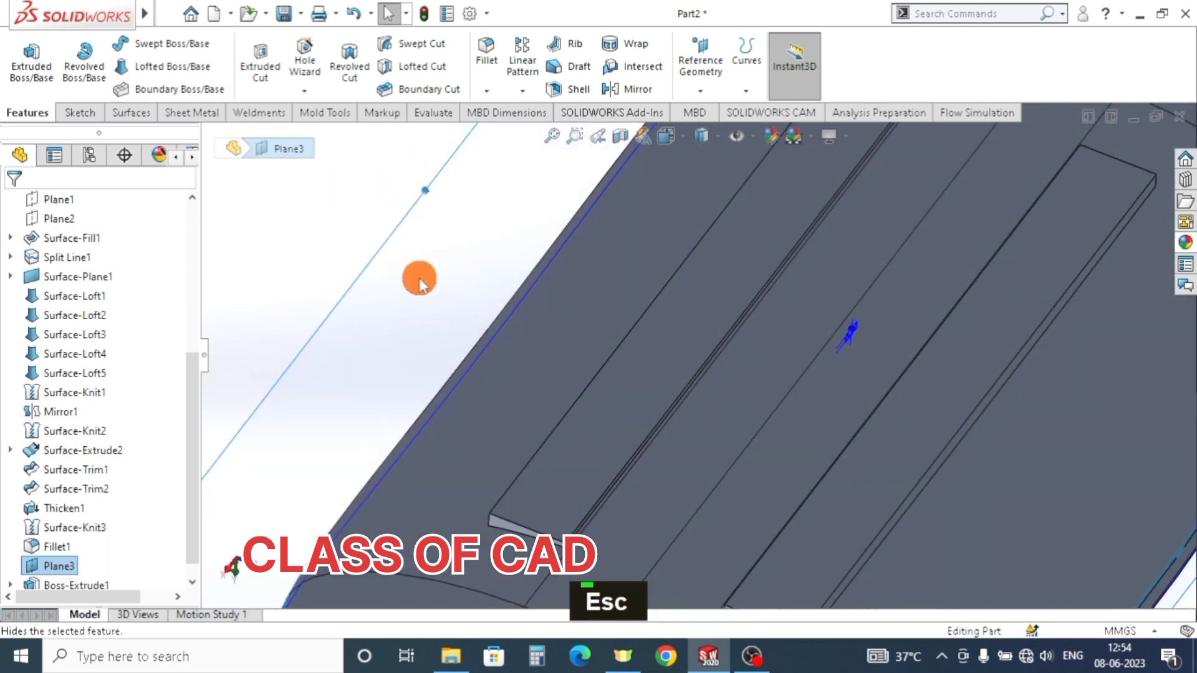
key(Escape)
middle_drag(587, 449, 379, 267)
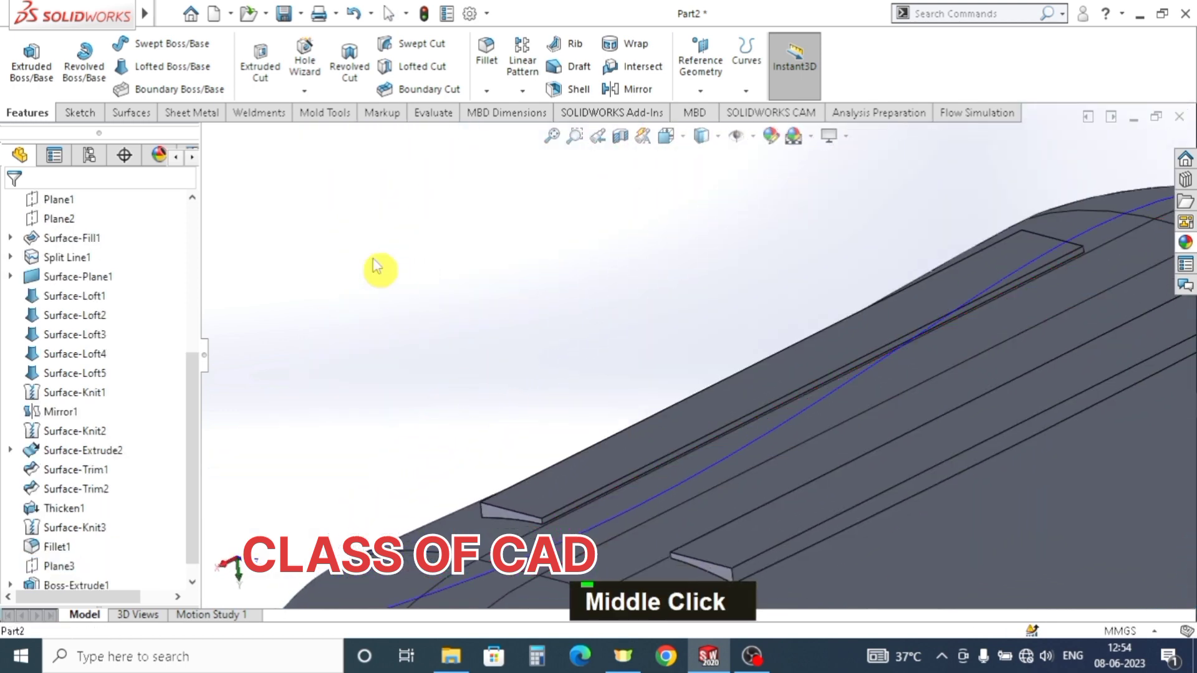
key(Escape)
key(Escape)
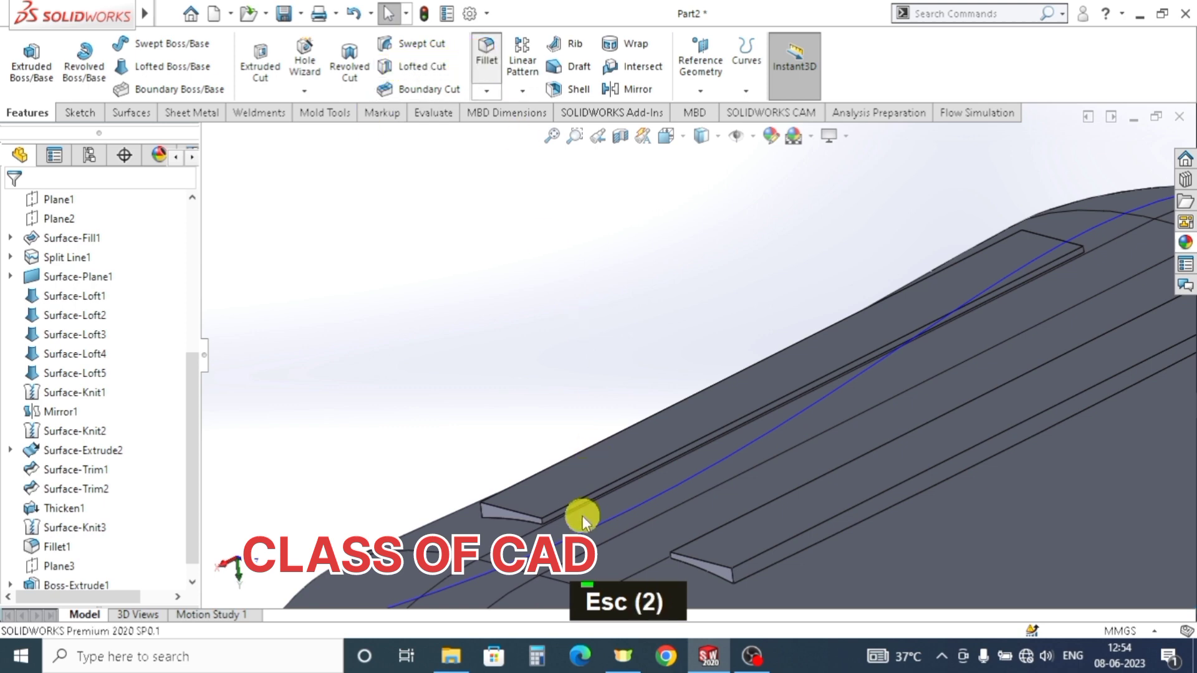
scroll(581, 515, down, 1)
scroll(578, 512, down, 2)
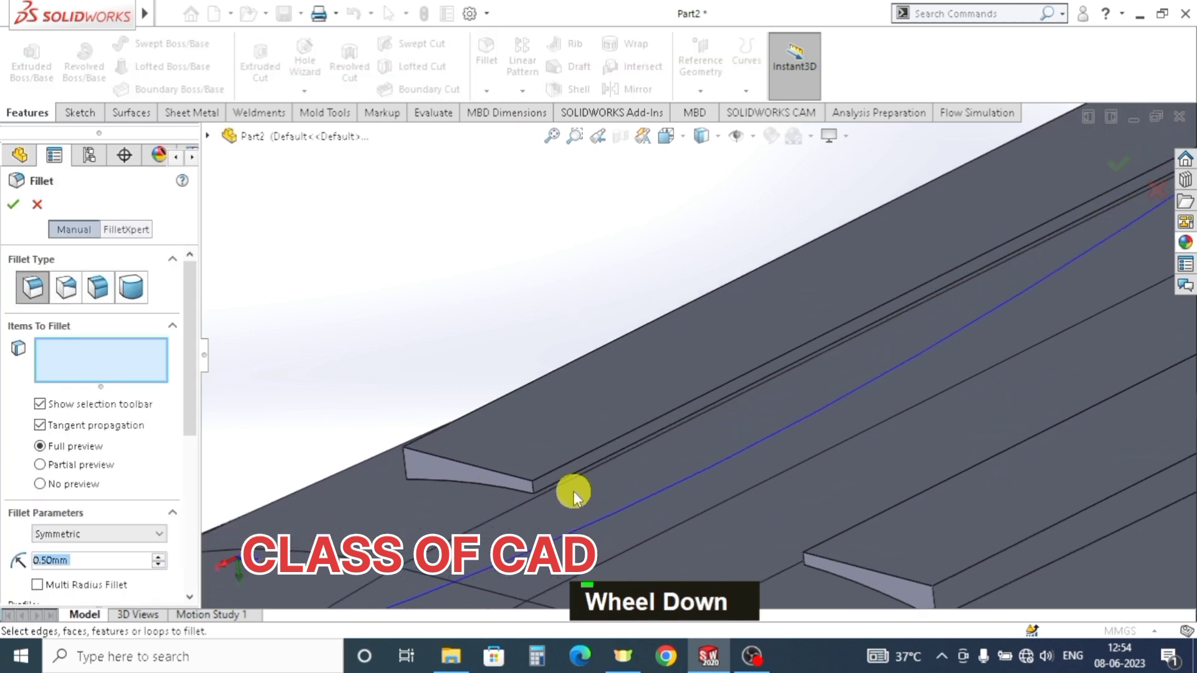
click(525, 487)
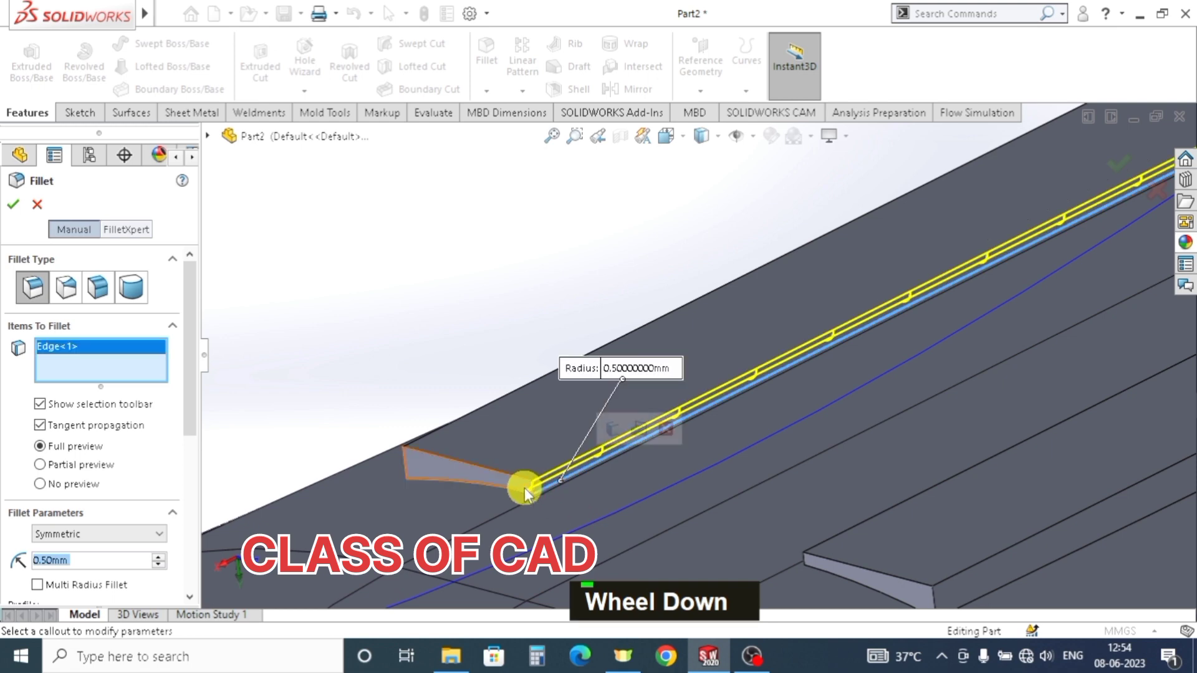
click(517, 489)
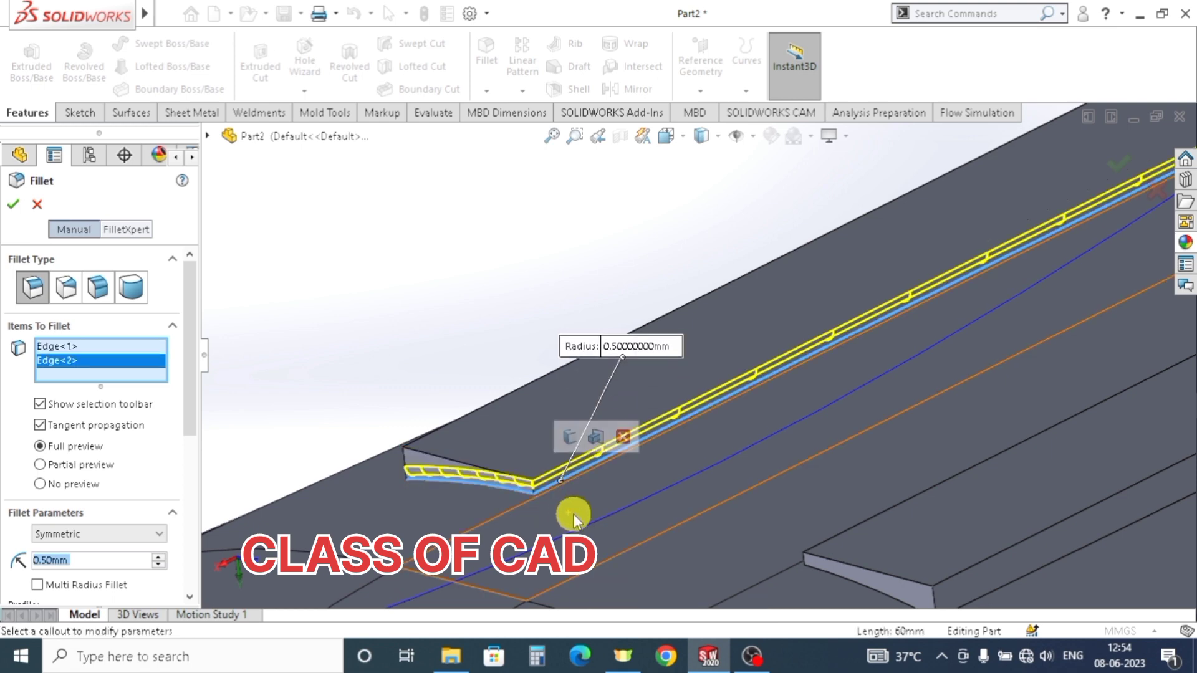
middle_drag(574, 513, 556, 496)
scroll(529, 465, up, 3)
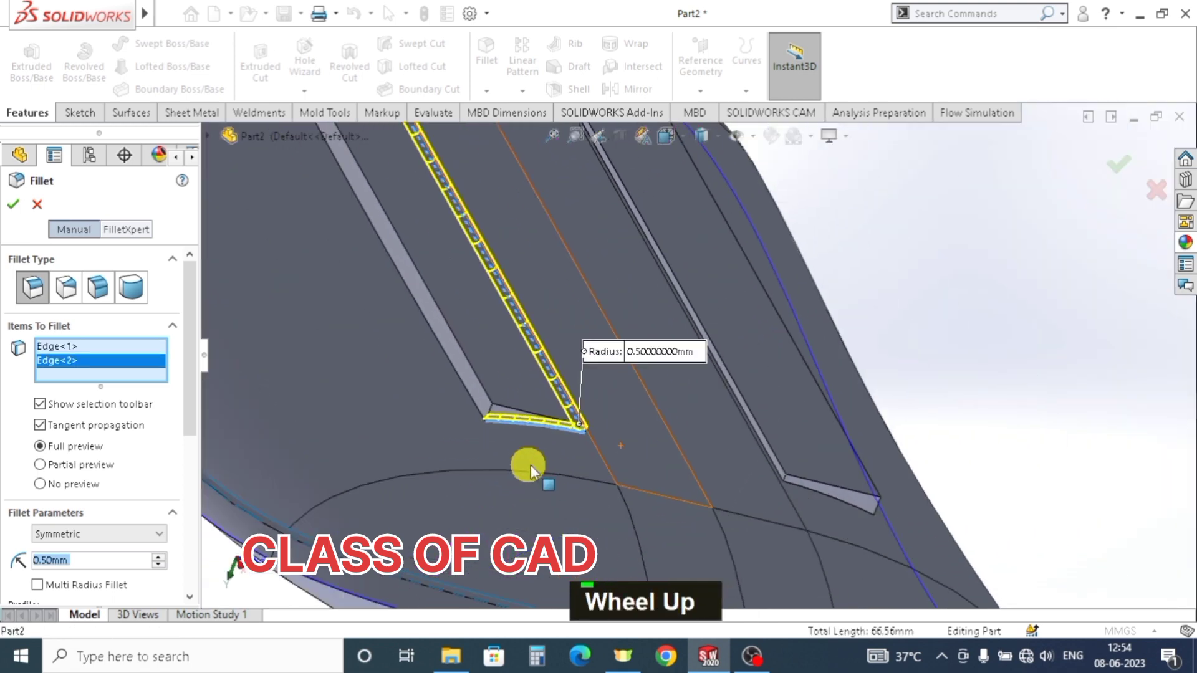
click(485, 419)
scroll(534, 467, up, 5)
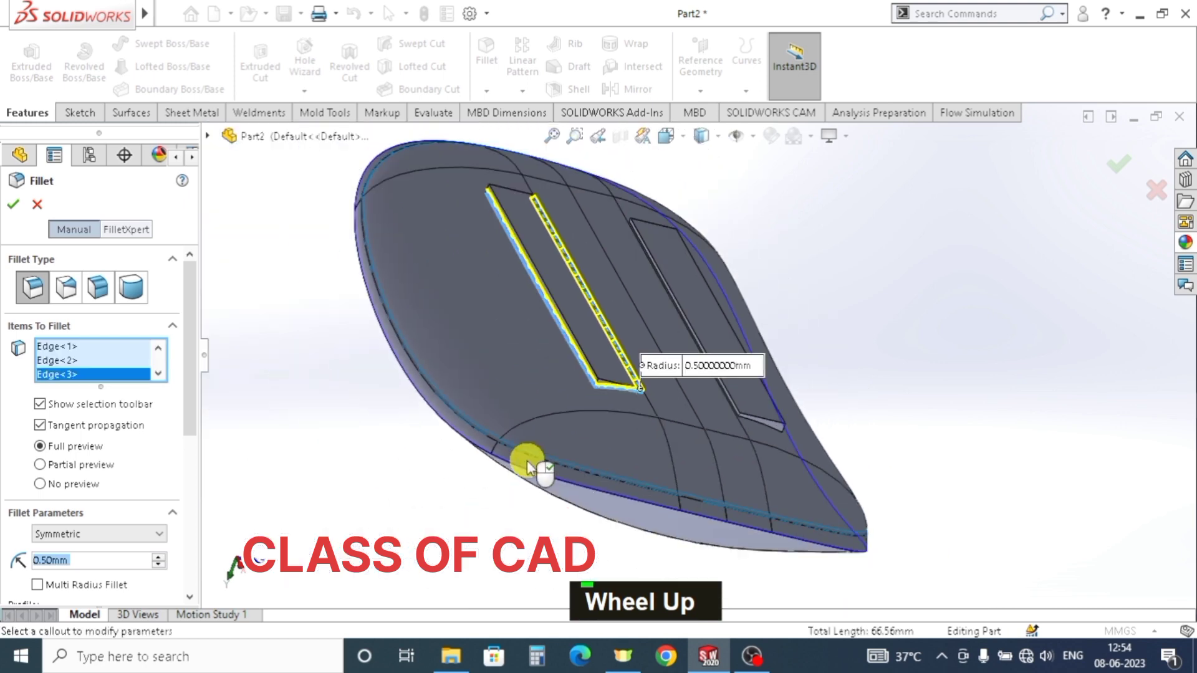
ctrl+middle_drag(534, 467, 641, 531)
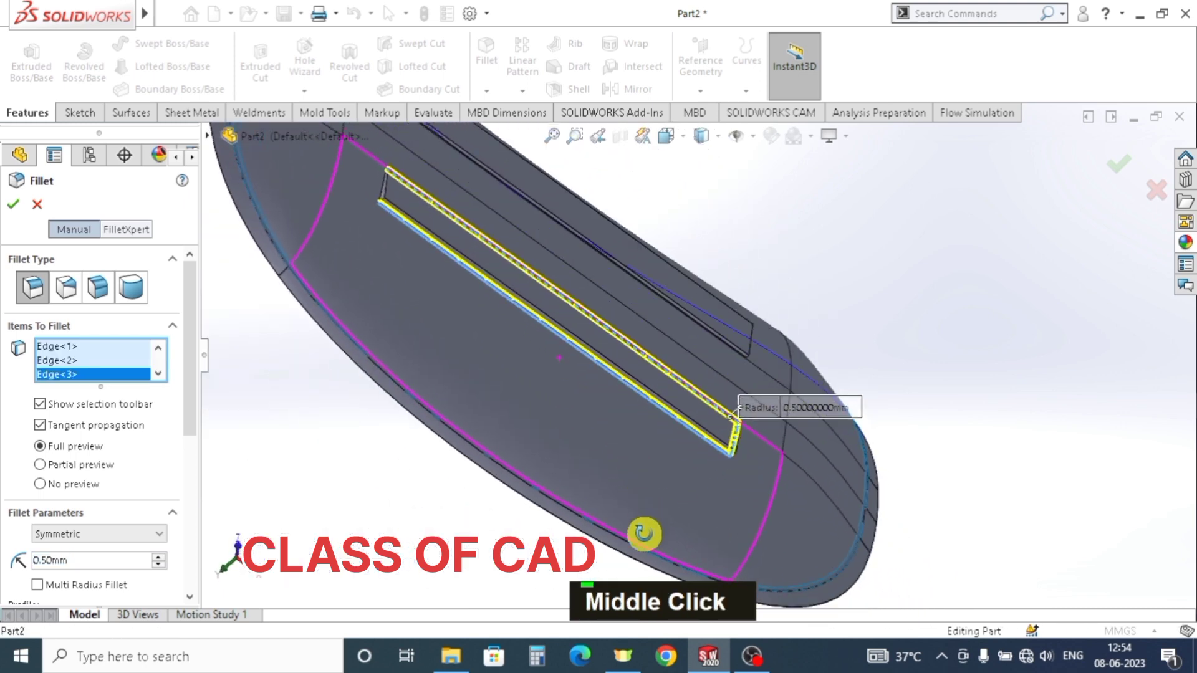
key(Escape)
- Examine the extruded strips on the underside and the body's upper surface
scroll(559, 447, up, 2)
middle_drag(558, 444, 526, 460)
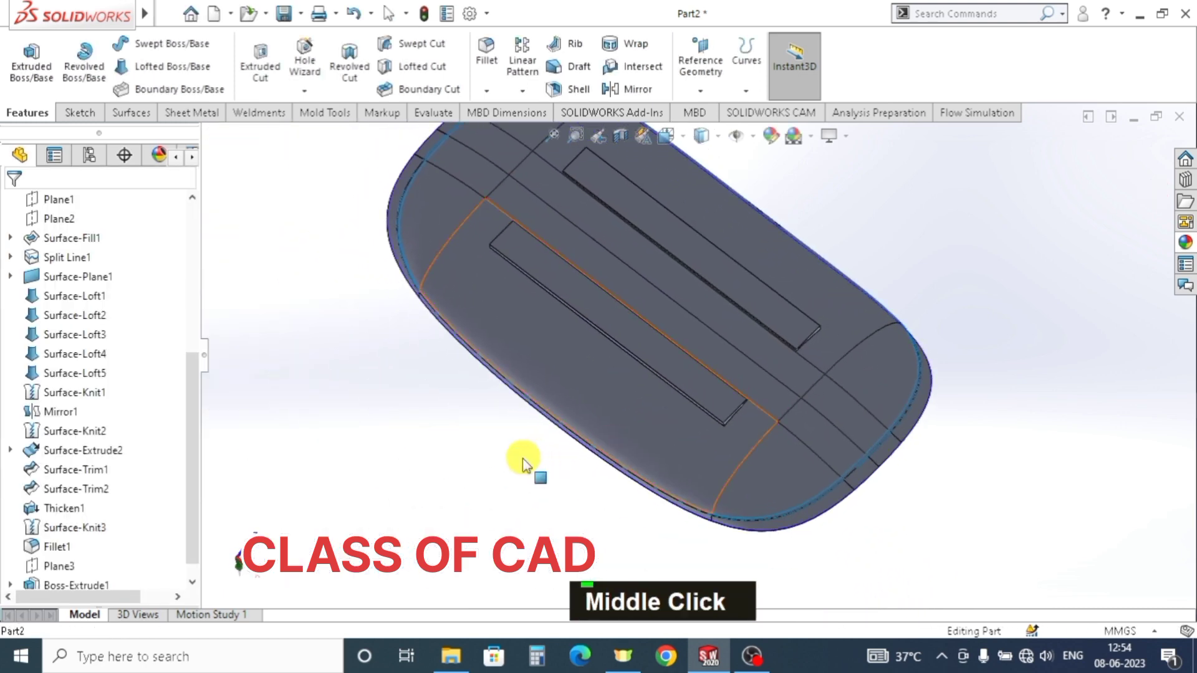
scroll(555, 336, down, 4)
key(Escape)
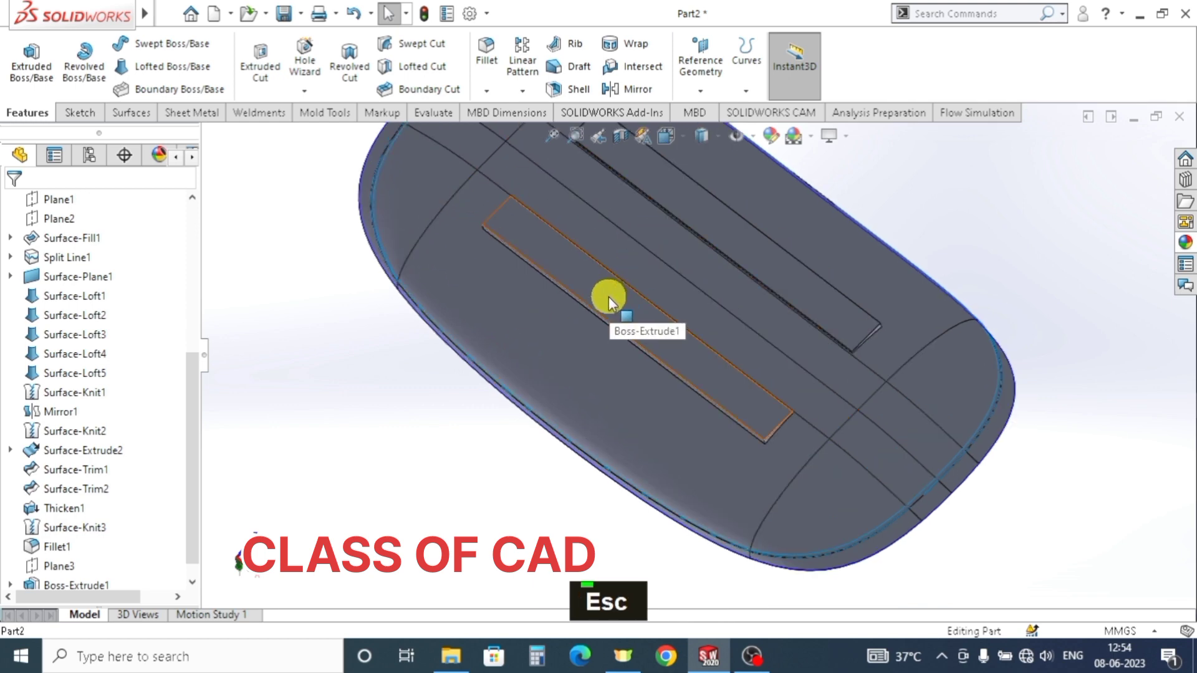
key(Escape)
scroll(631, 349, up, 2)
middle_drag(632, 349, 686, 492)
scroll(684, 464, up, 2)
key(Escape)
- Start a new sketch on the Top Plane
click(69, 315)
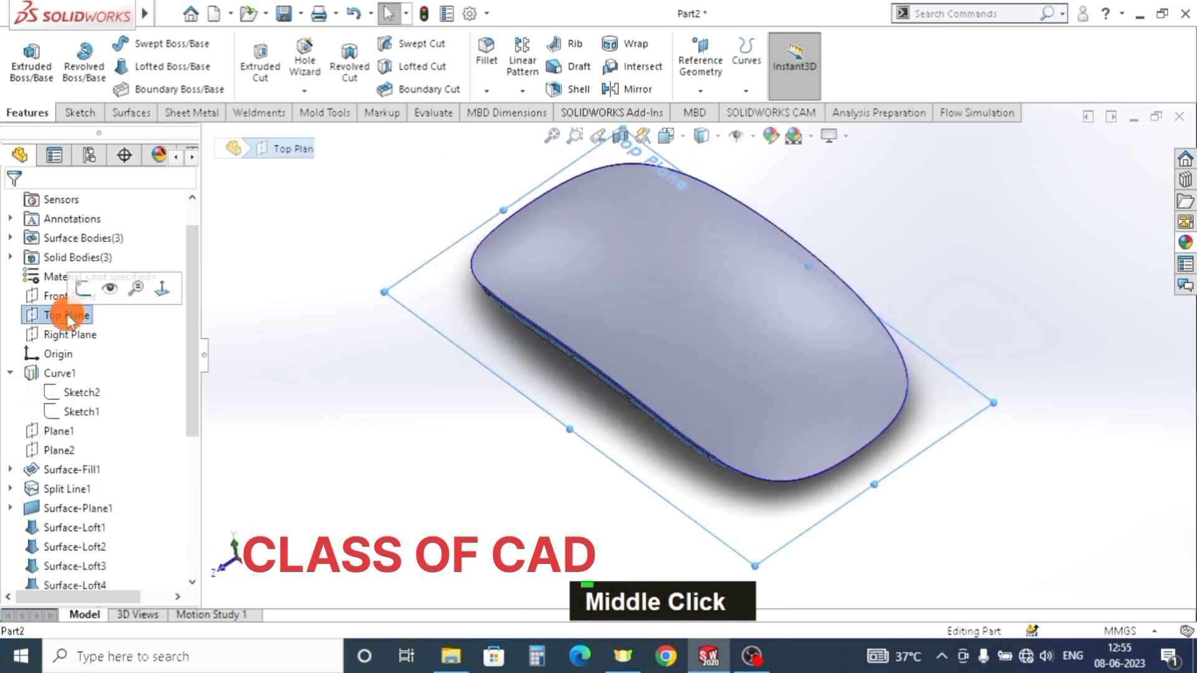
click(81, 289)
key(Escape)
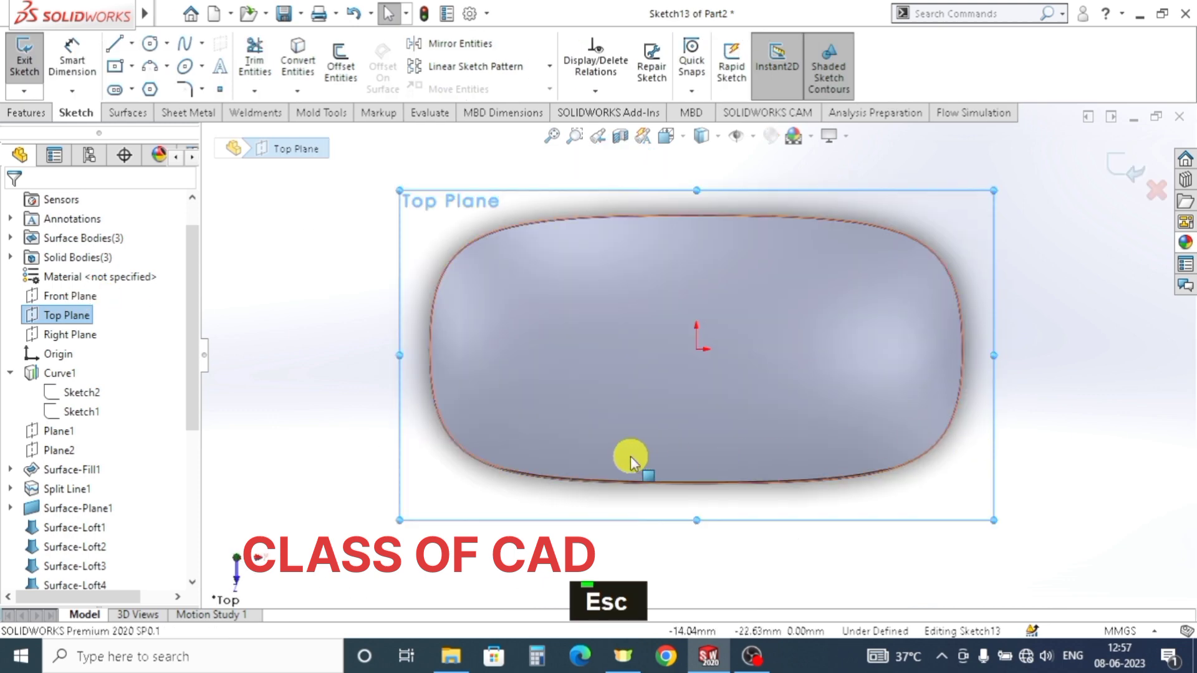
key(Escape)
- Insert the "logo ap" image from the Desktop folder as a sketch picture in the Top Plane sketch
mouse_move(150, 18)
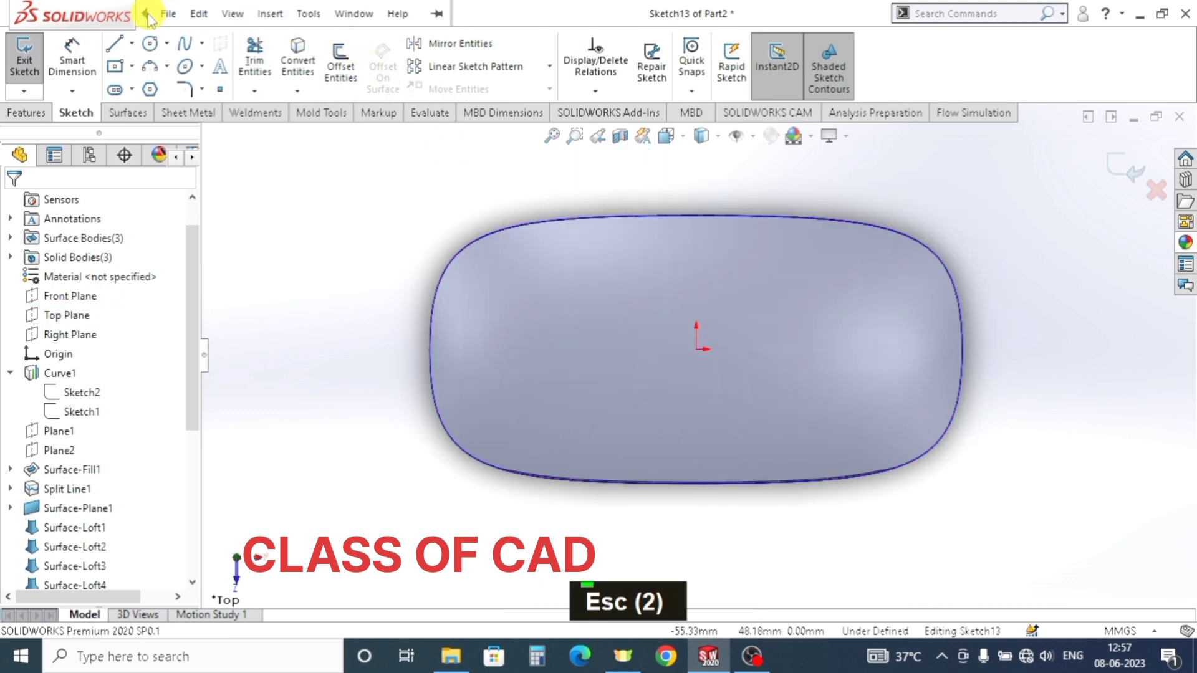
click(299, 16)
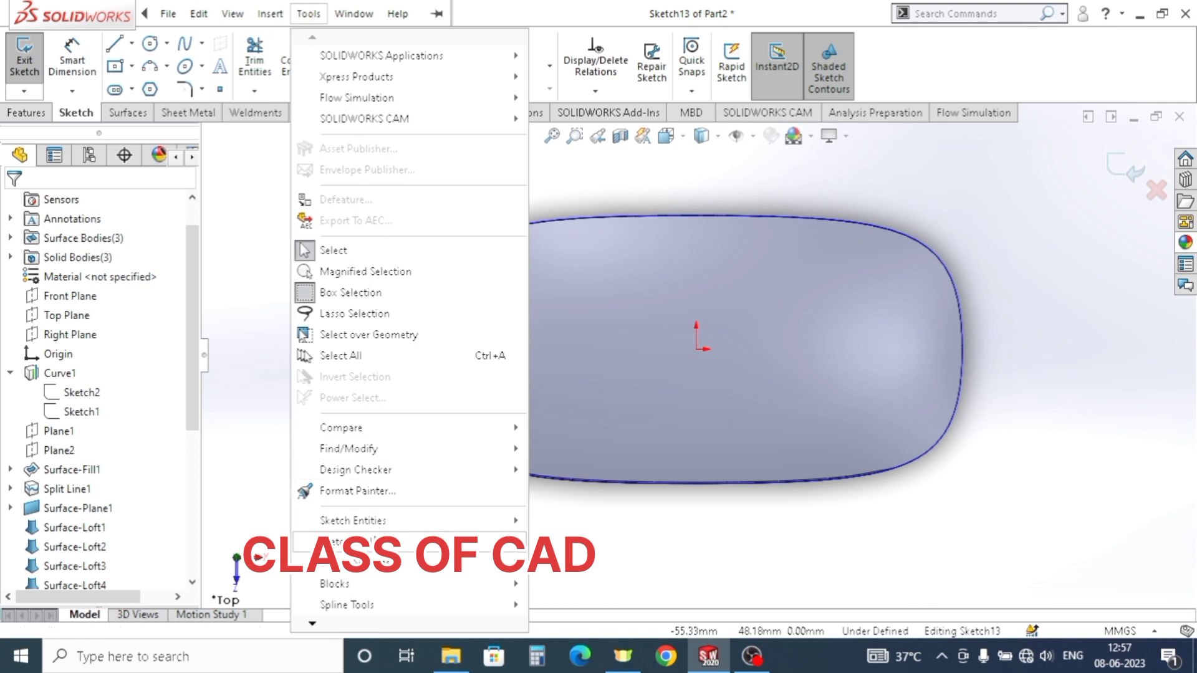
mouse_move(374, 541)
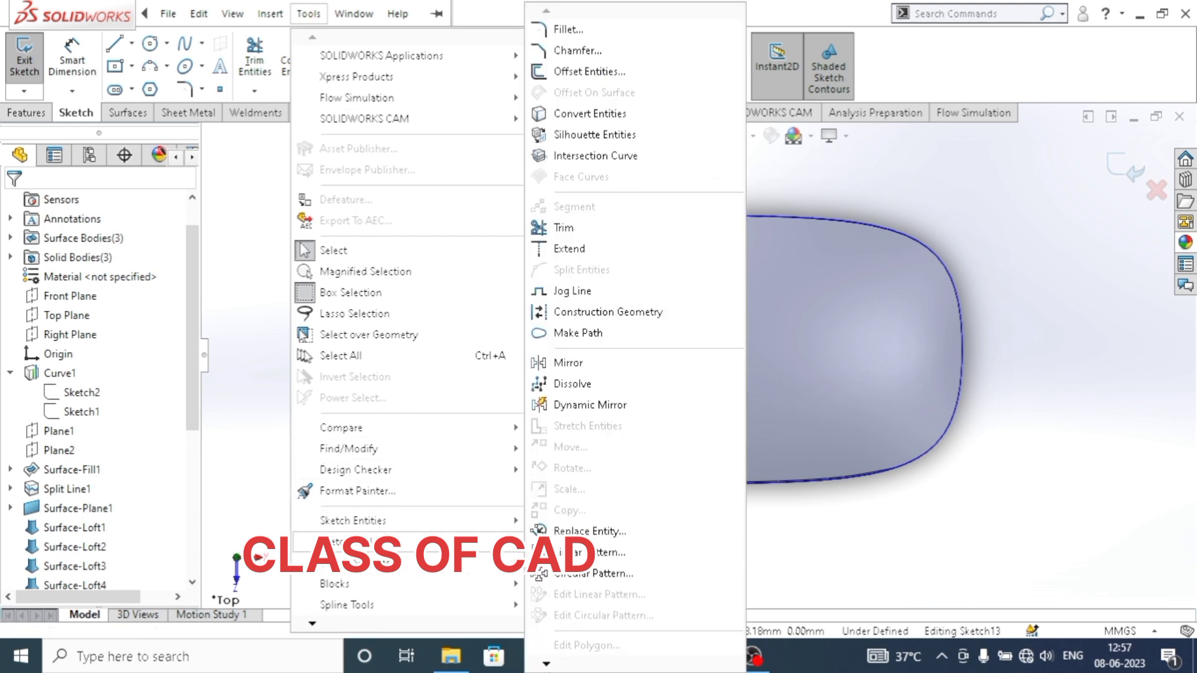
double_click(544, 665)
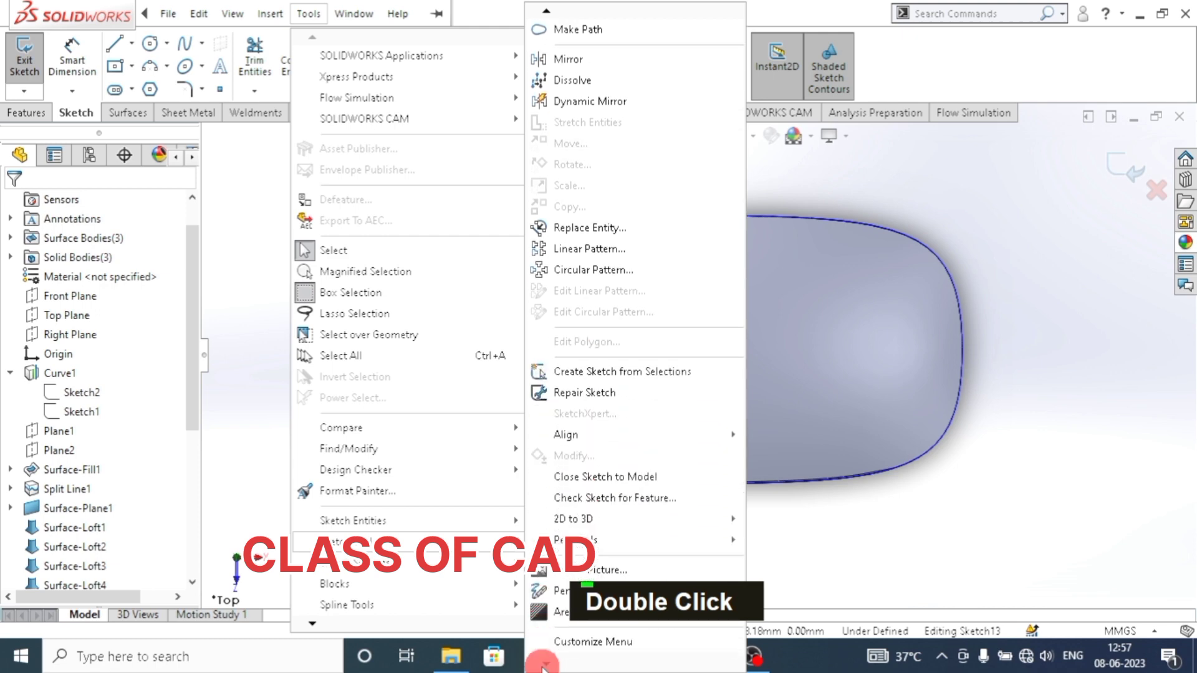
click(582, 574)
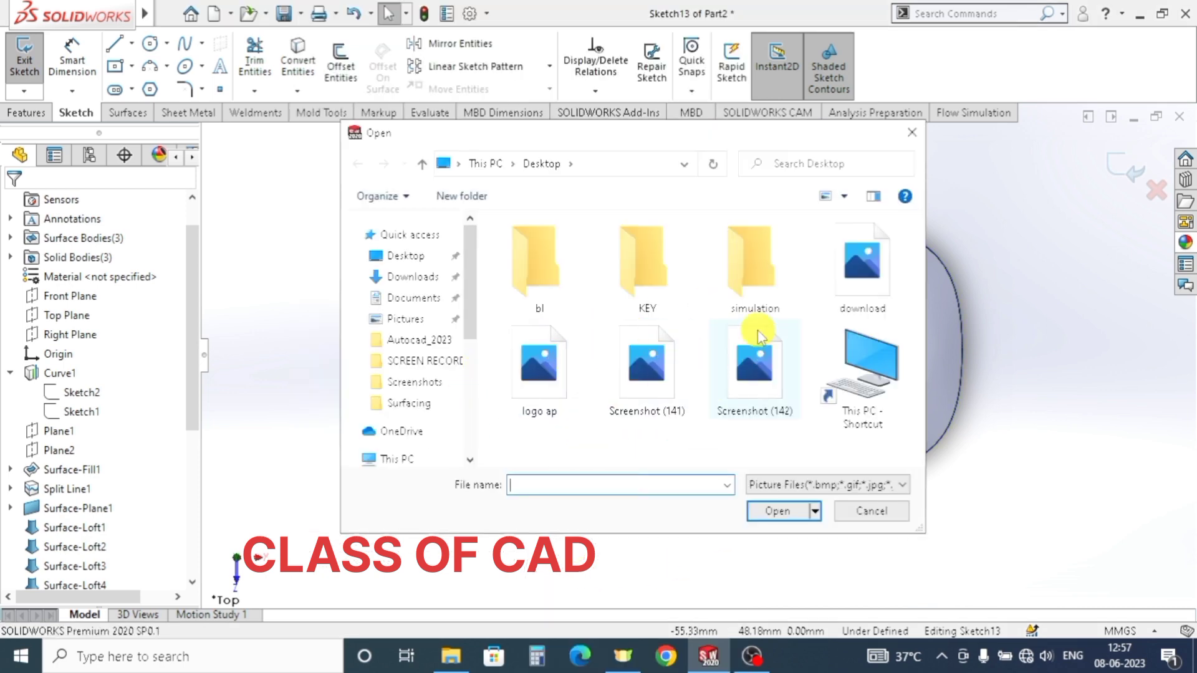
scroll(663, 391, down, 1)
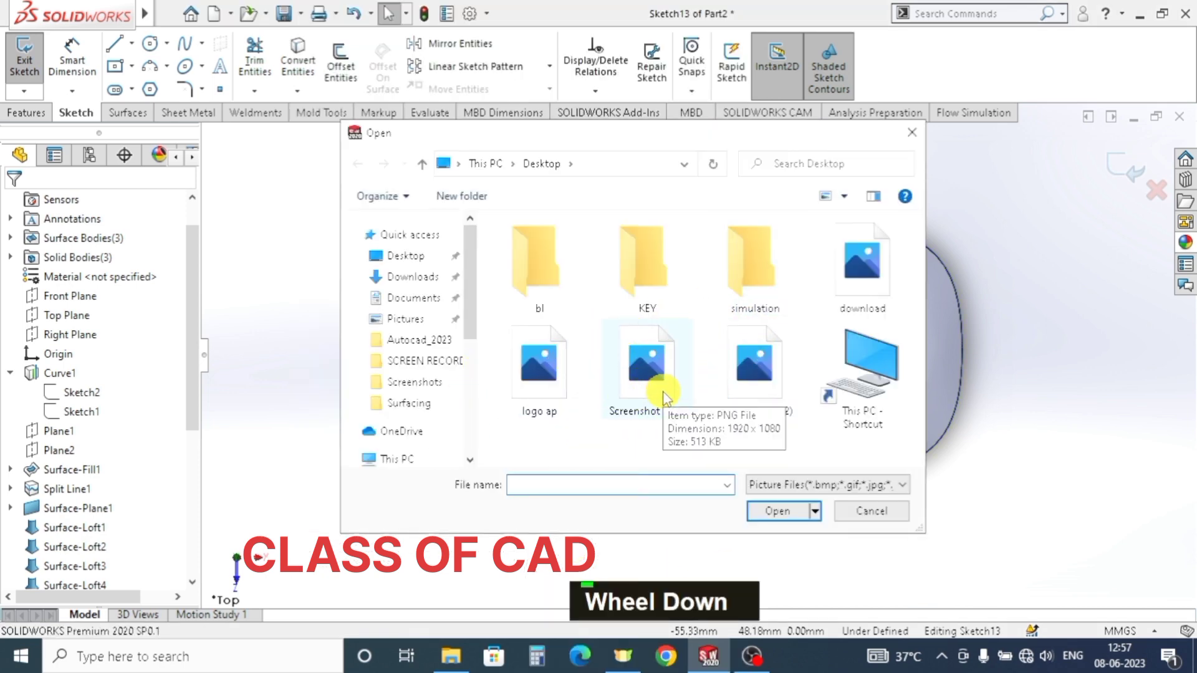
scroll(663, 391, up, 1)
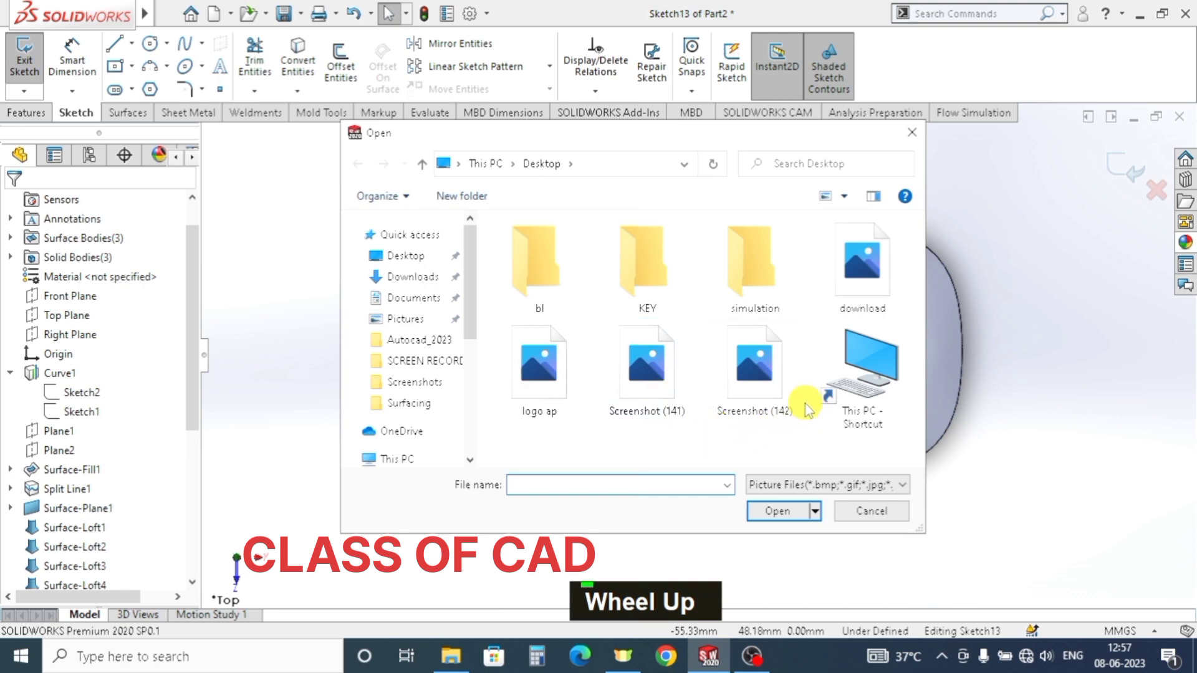
click(557, 368)
click(787, 511)
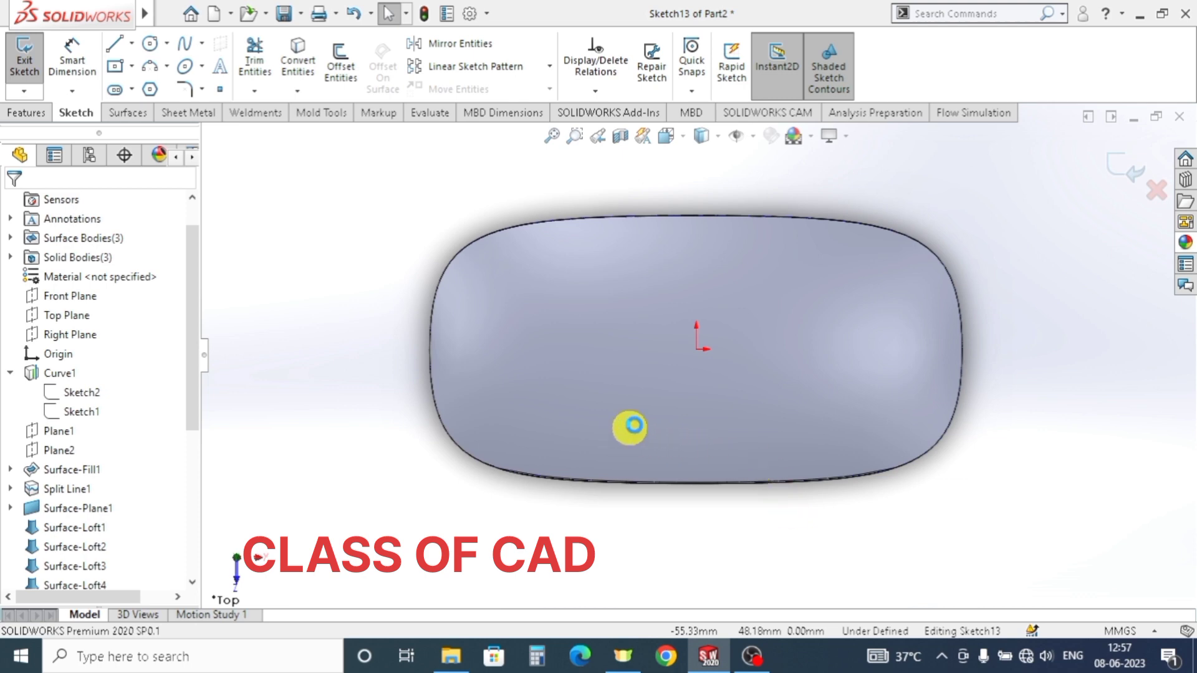
scroll(612, 361, up, 5)
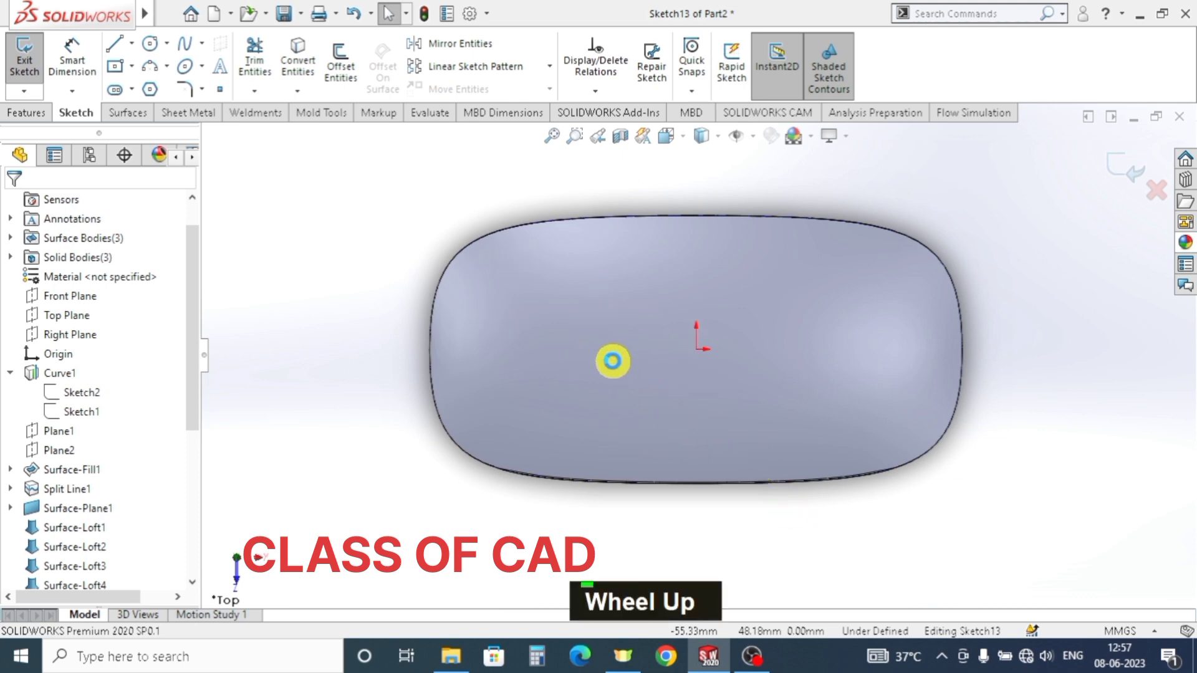
- Shrink the logo picture proportionally until it is about 37.65 mm wide and 56.47 mm high
scroll(612, 360, up, 5)
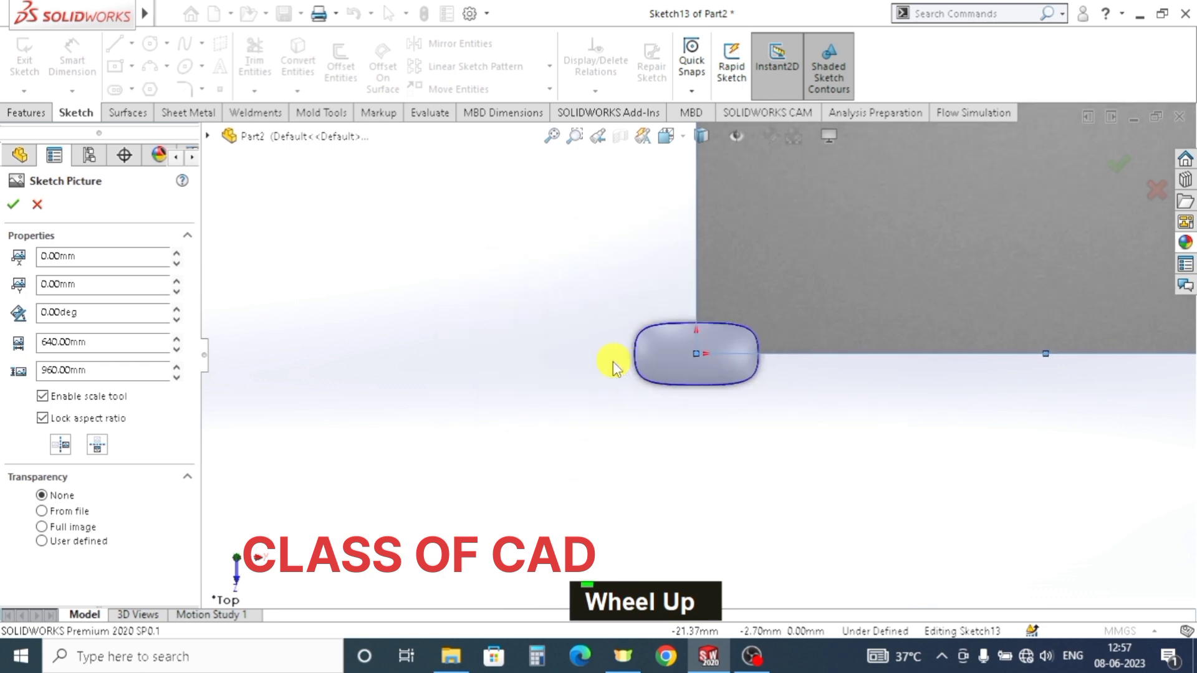
mouse_move(711, 314)
ctrl+middle_down()
mouse_move(716, 392)
mouse_move(698, 409)
ctrl+middle_up()
mouse_move(861, 160)
mouse_down()
mouse_move(740, 400)
mouse_move(694, 459)
mouse_up()
scroll(694, 460, up, 1)
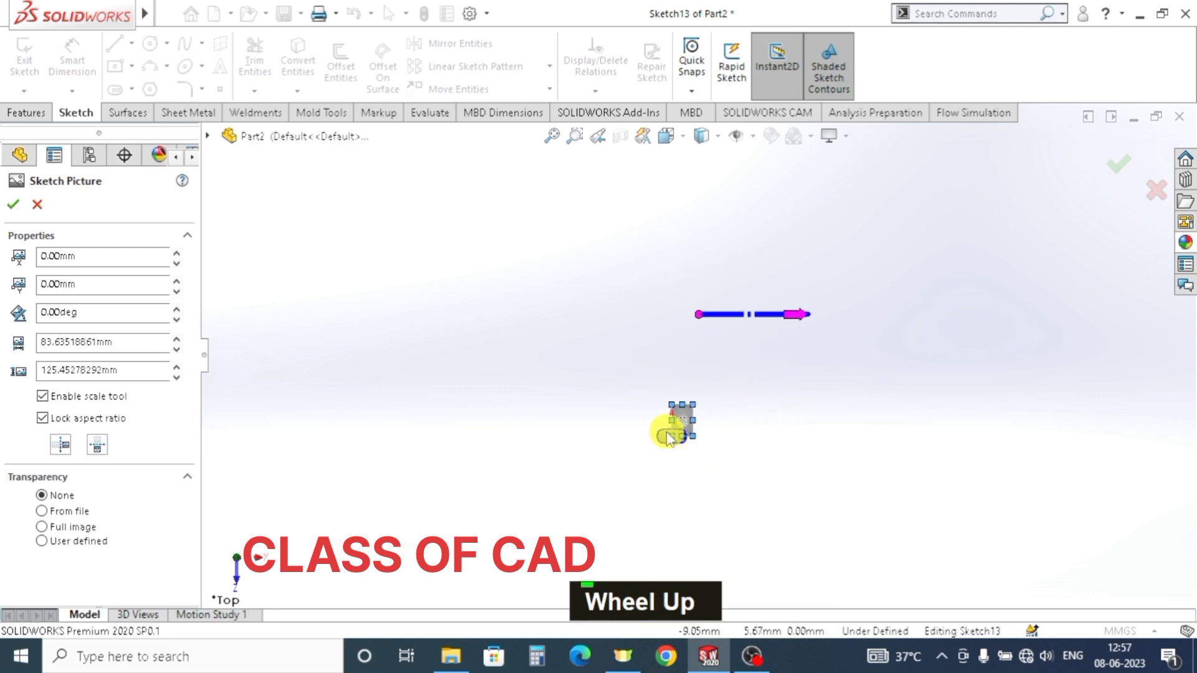
scroll(676, 433, down, 10)
ctrl+middle_drag(689, 372, 695, 502)
ctrl+scroll(695, 502, up, 1)
scroll(702, 437, up, 1)
mouse_move(791, 171)
mouse_down()
mouse_move(692, 347)
mouse_move(708, 342)
mouse_move(658, 481)
mouse_up()
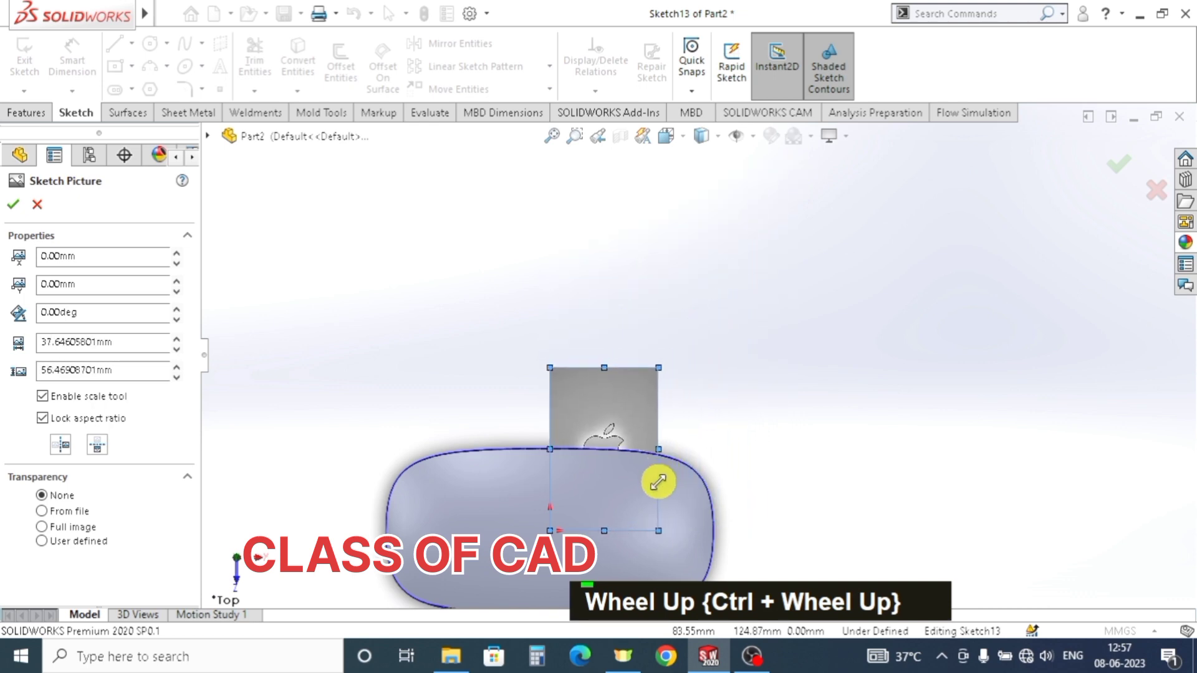
- Set the sketch picture's angle to 90 degrees and move it over the mouse body
click(96, 444)
click(97, 443)
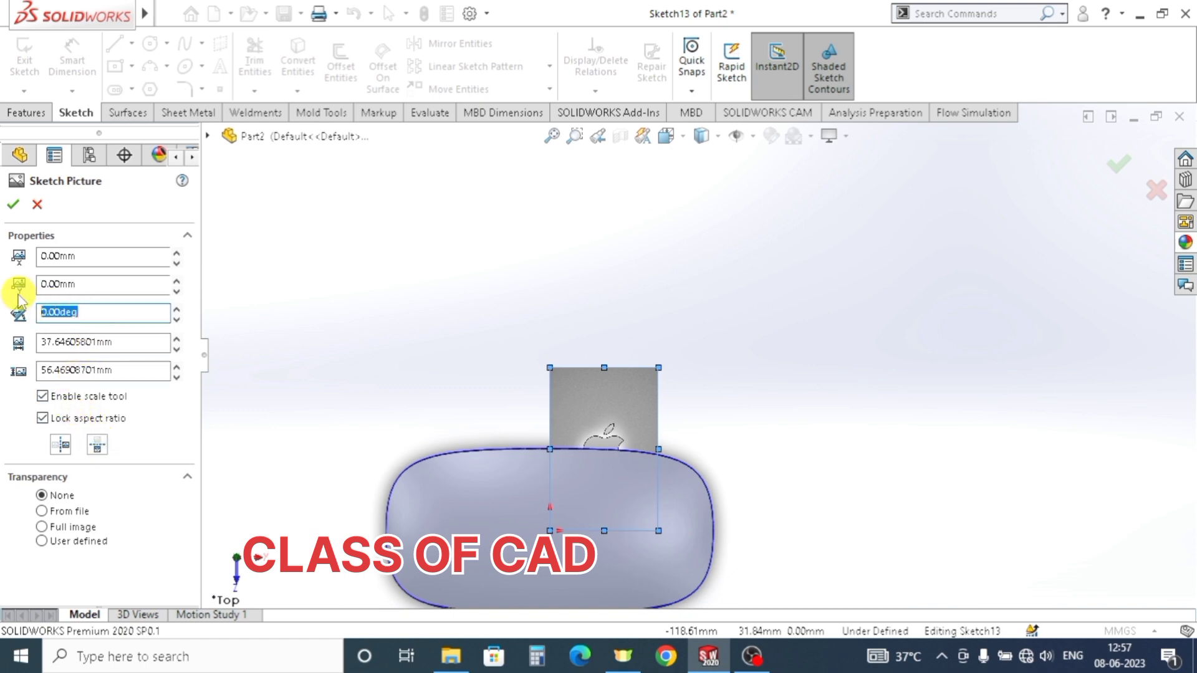
text(90)
key(Tab)
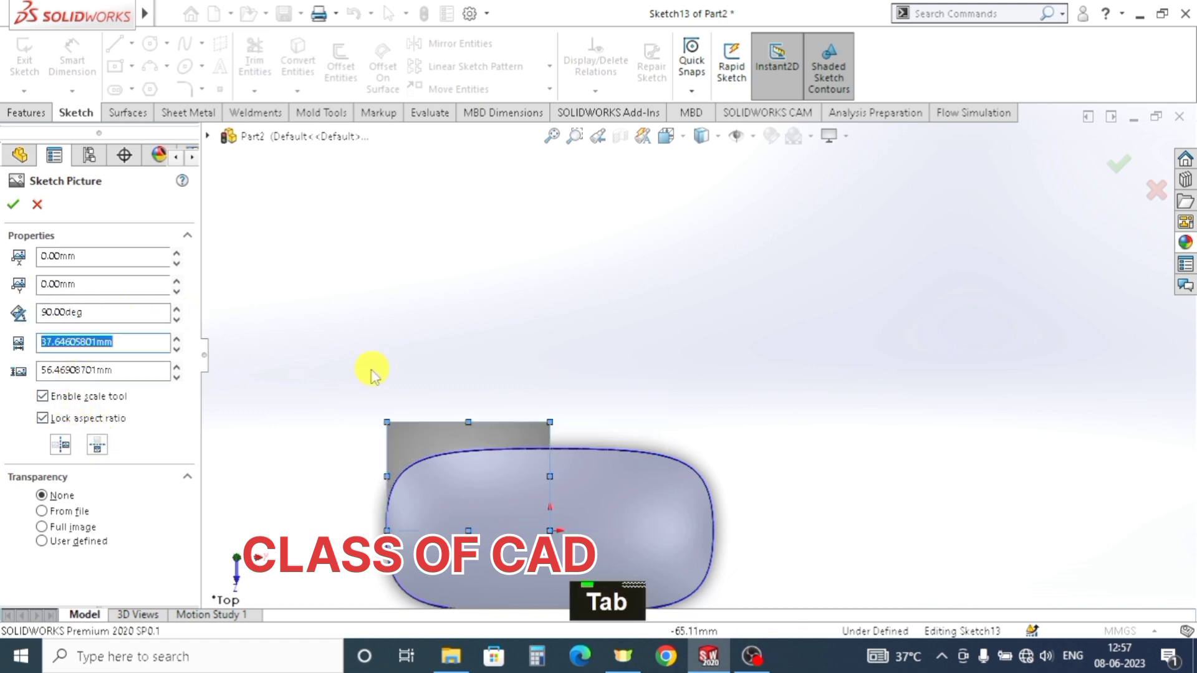
drag(434, 454, 627, 502)
- View the sketch plane normal from below, reposition the logo picture to about X 61.88 mm, Y -18.27 mm, and accept it
key(space)
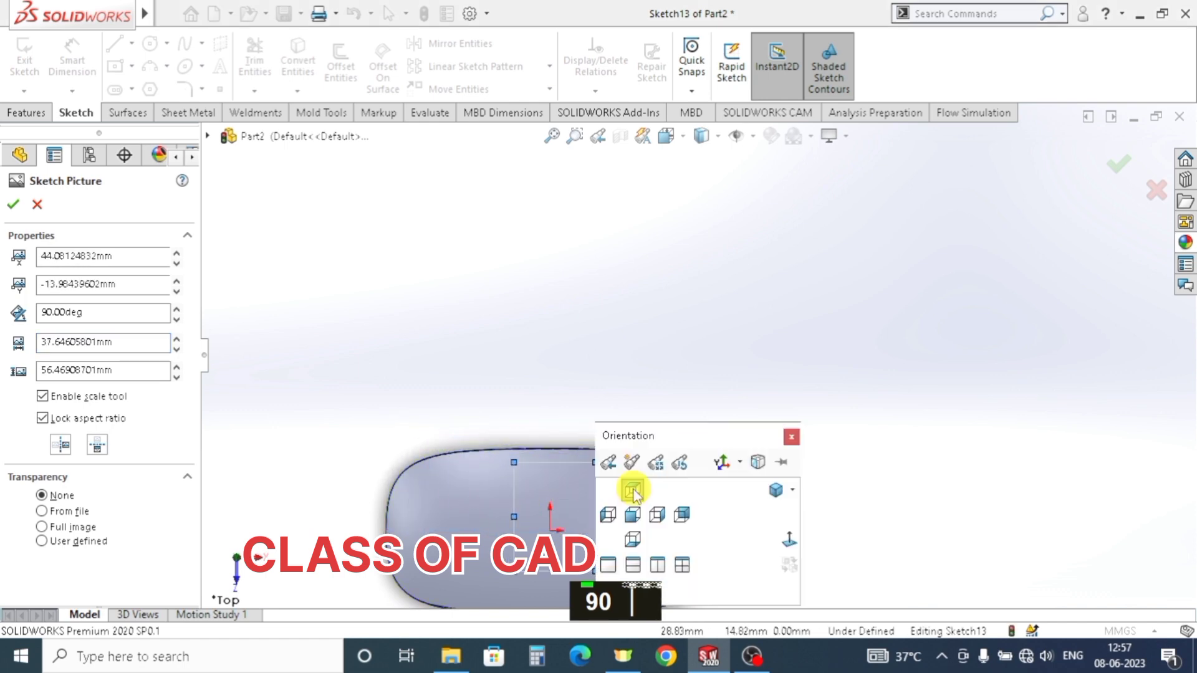
click(790, 544)
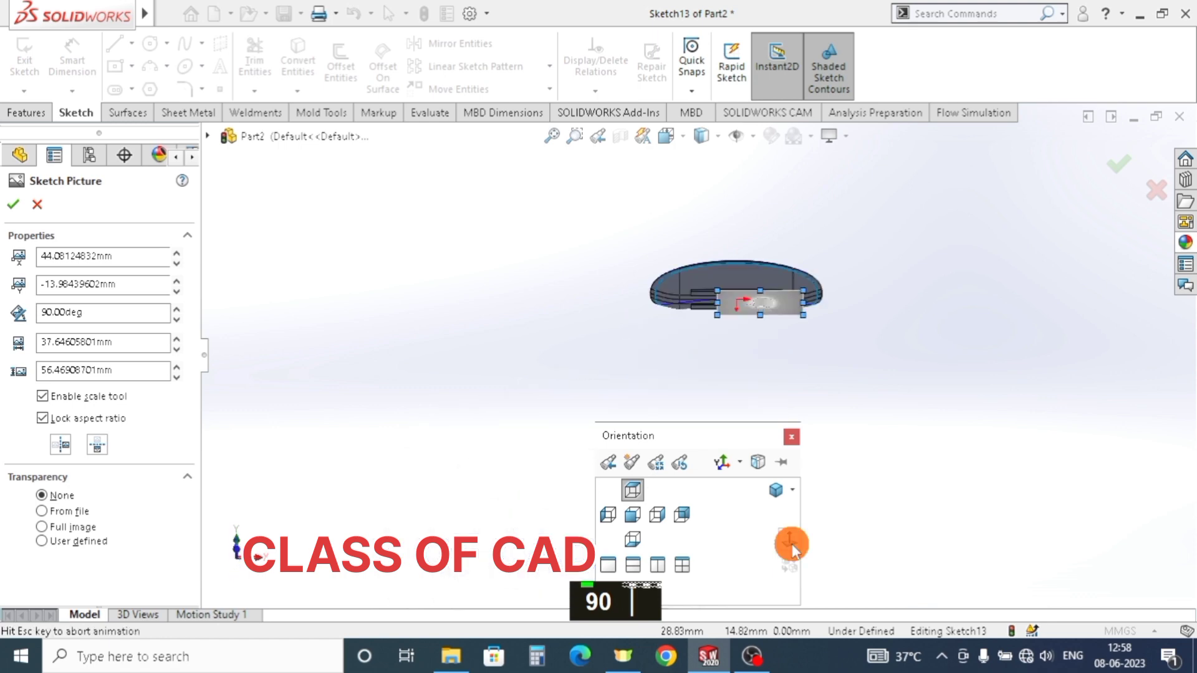
scroll(823, 212, down, 5)
scroll(831, 288, down, 4)
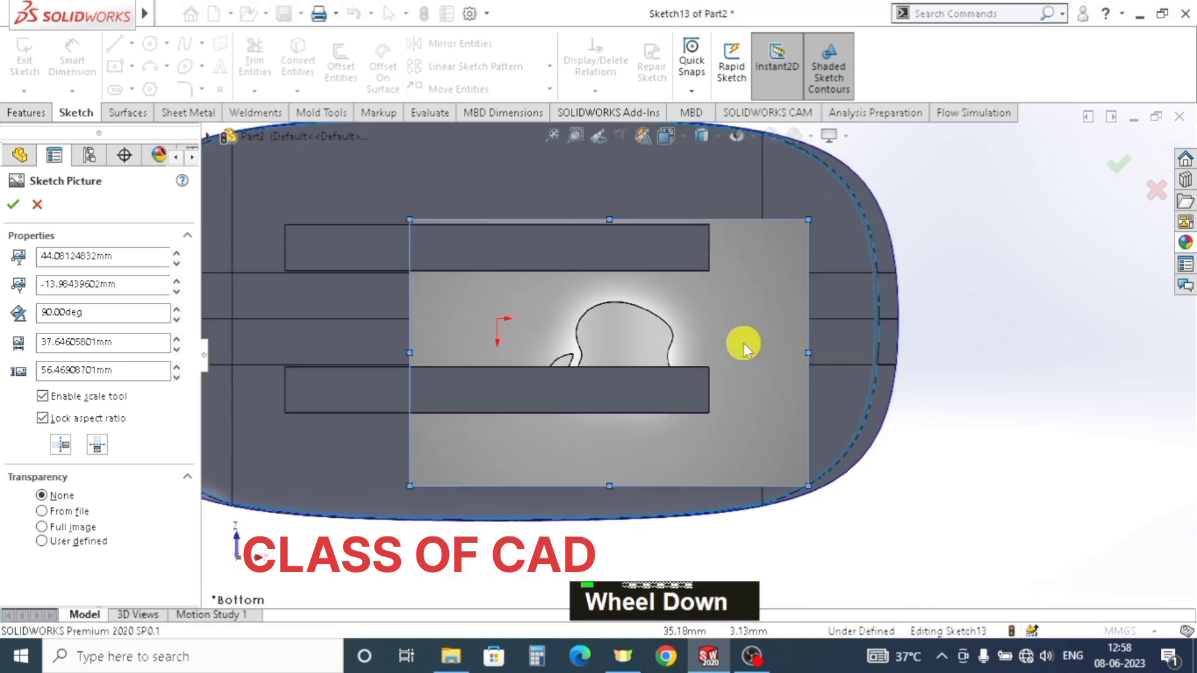
mouse_move(667, 326)
mouse_down()
mouse_move(759, 303)
mouse_move(749, 291)
mouse_move(785, 294)
mouse_up()
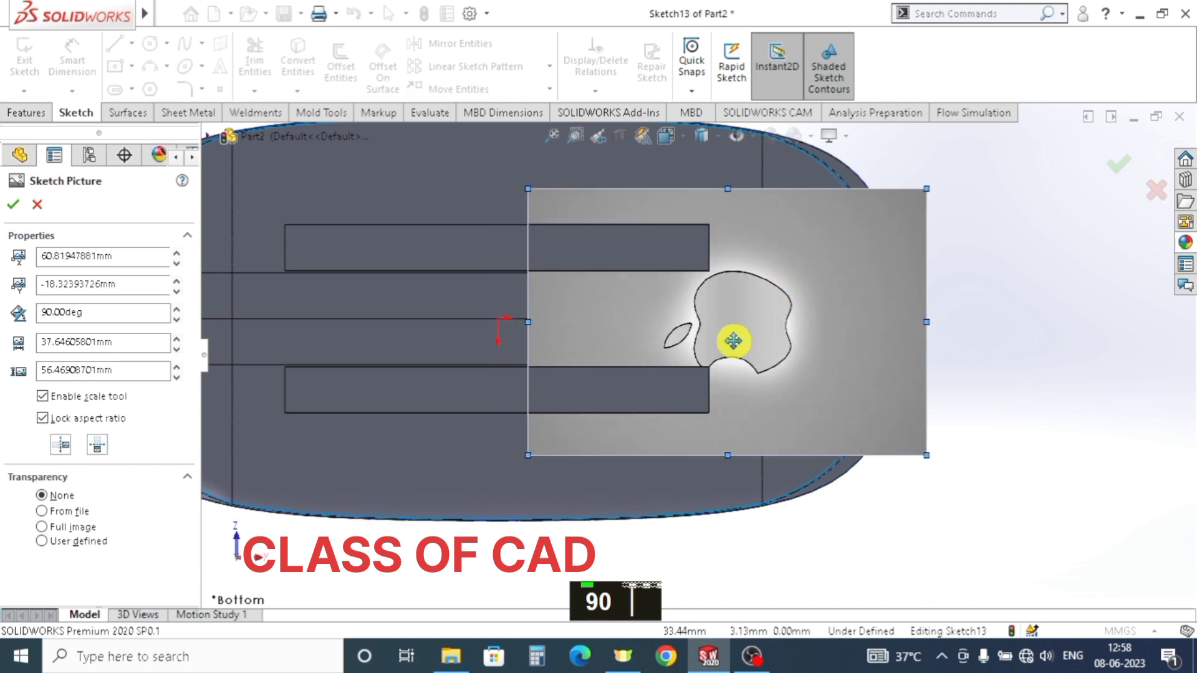
scroll(748, 349, down, 5)
ctrl+middle_drag(724, 341, 720, 418)
scroll(715, 422, down, 1)
ctrl+middle_drag(705, 459, 694, 443)
drag(701, 397, 734, 399)
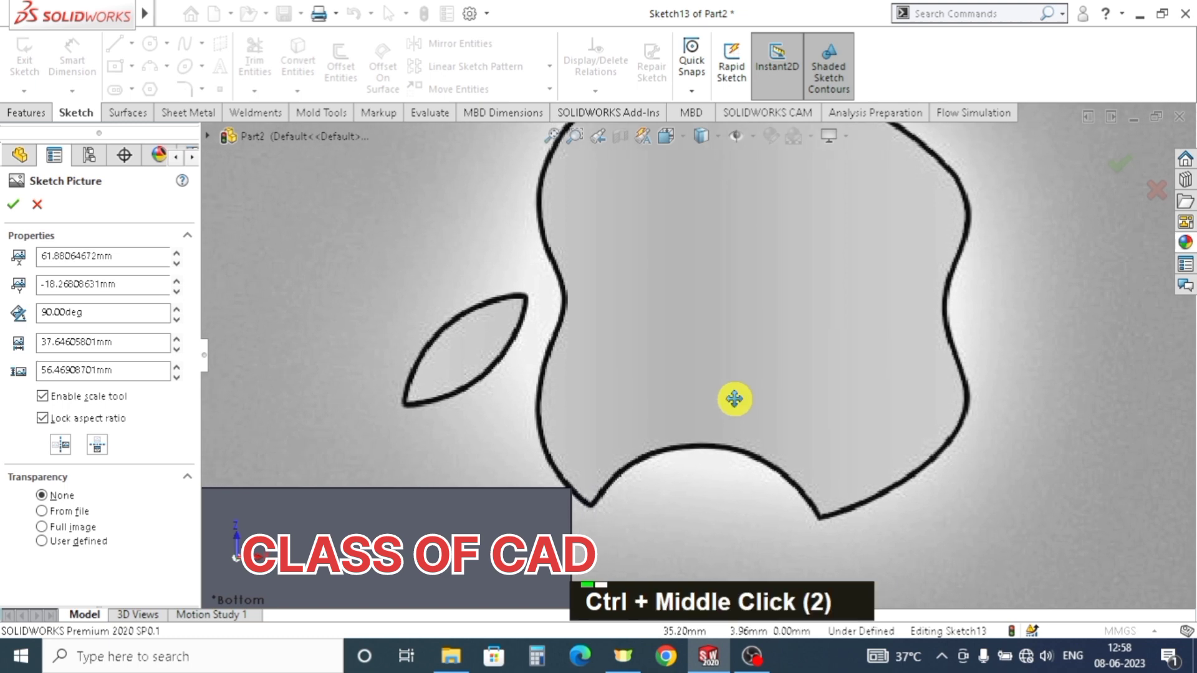
ctrl+middle_drag(734, 398, 731, 381)
click(17, 203)
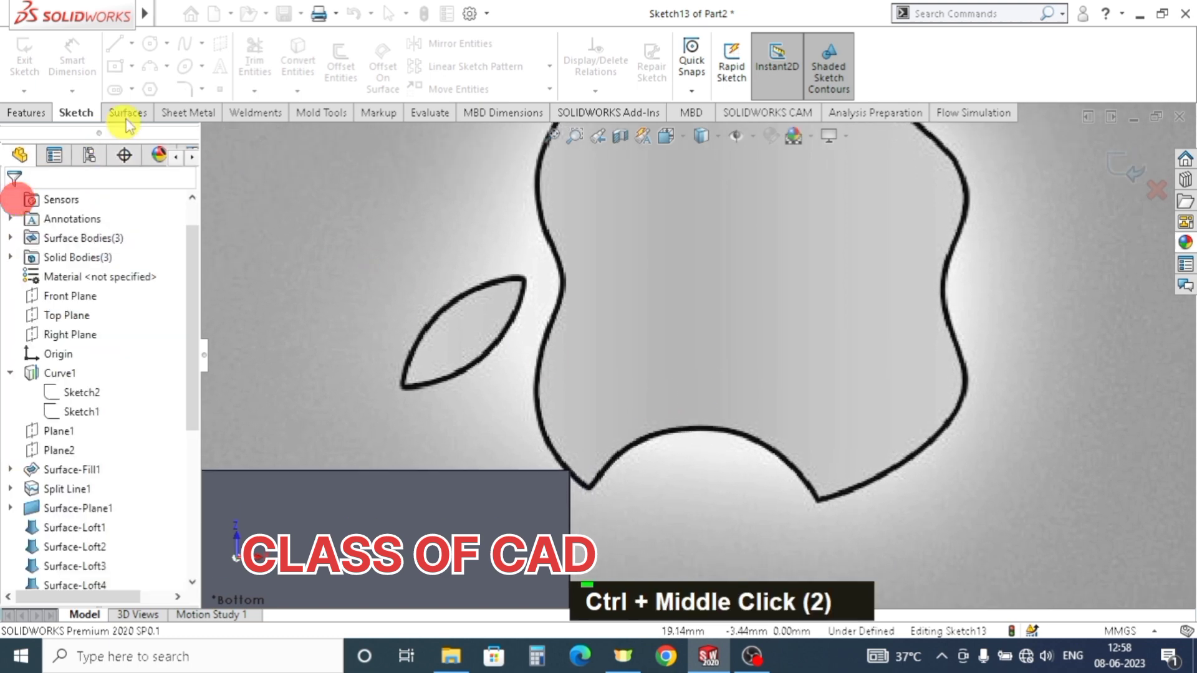
- Trace the logo's leaf outline with a closed spline that starts and ends at its upper tip
click(185, 45)
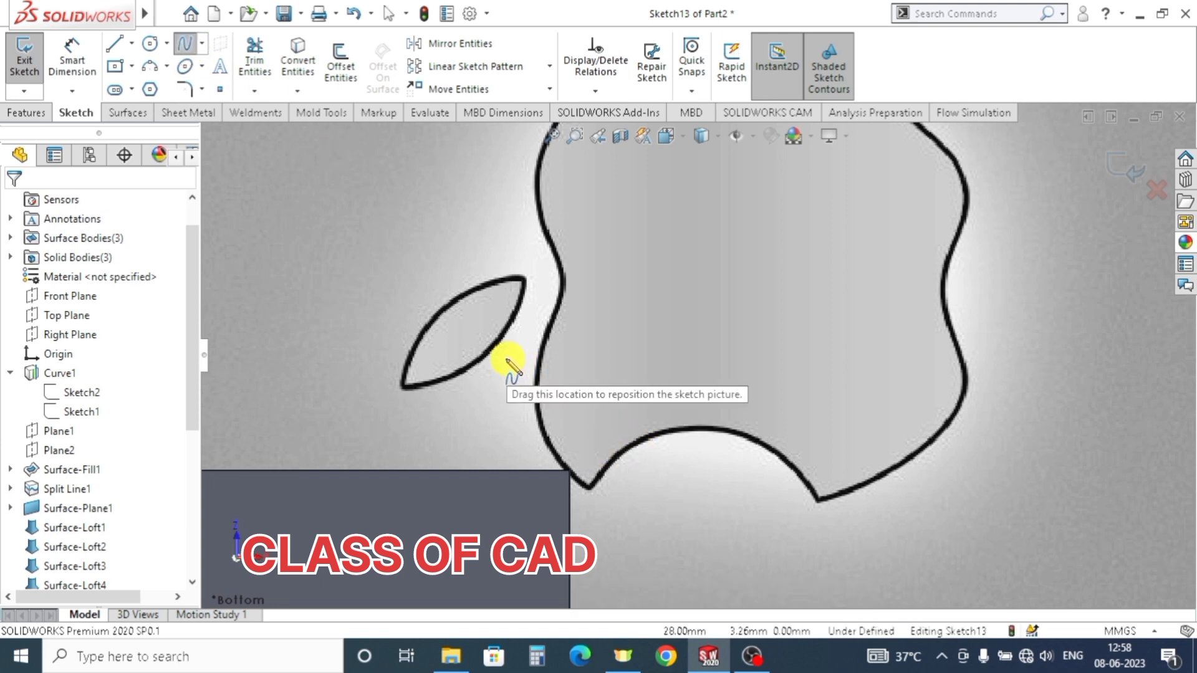
scroll(513, 318, down, 3)
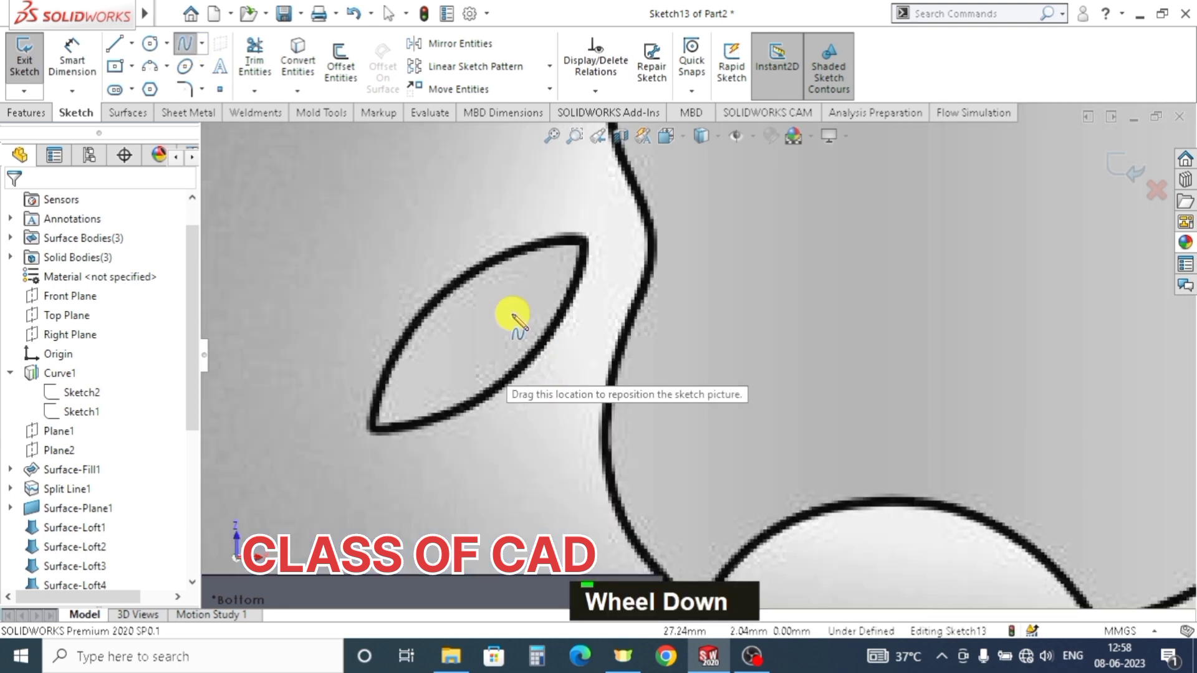
click(588, 242)
click(569, 309)
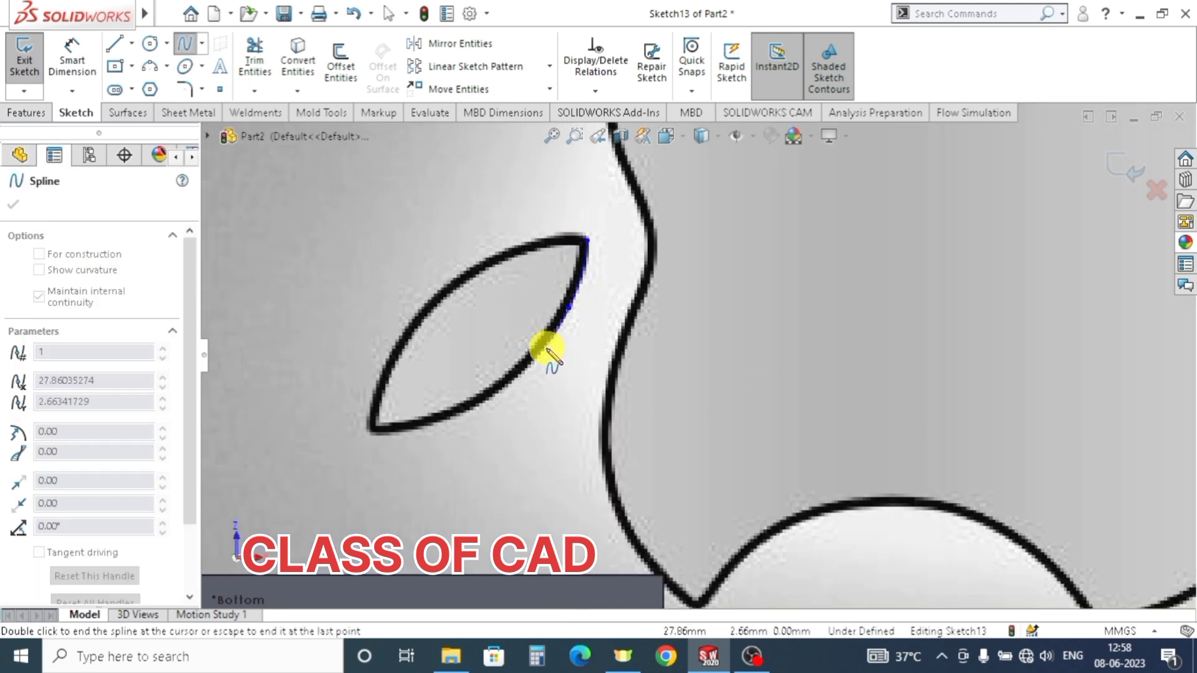
click(547, 347)
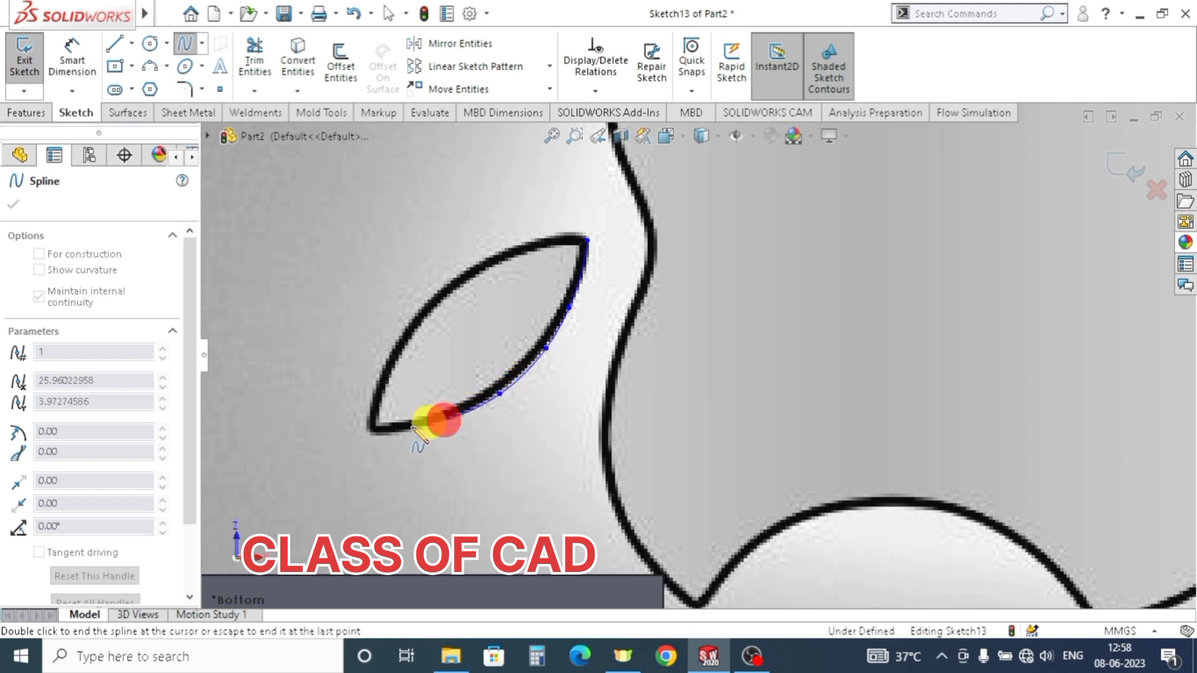
click(373, 428)
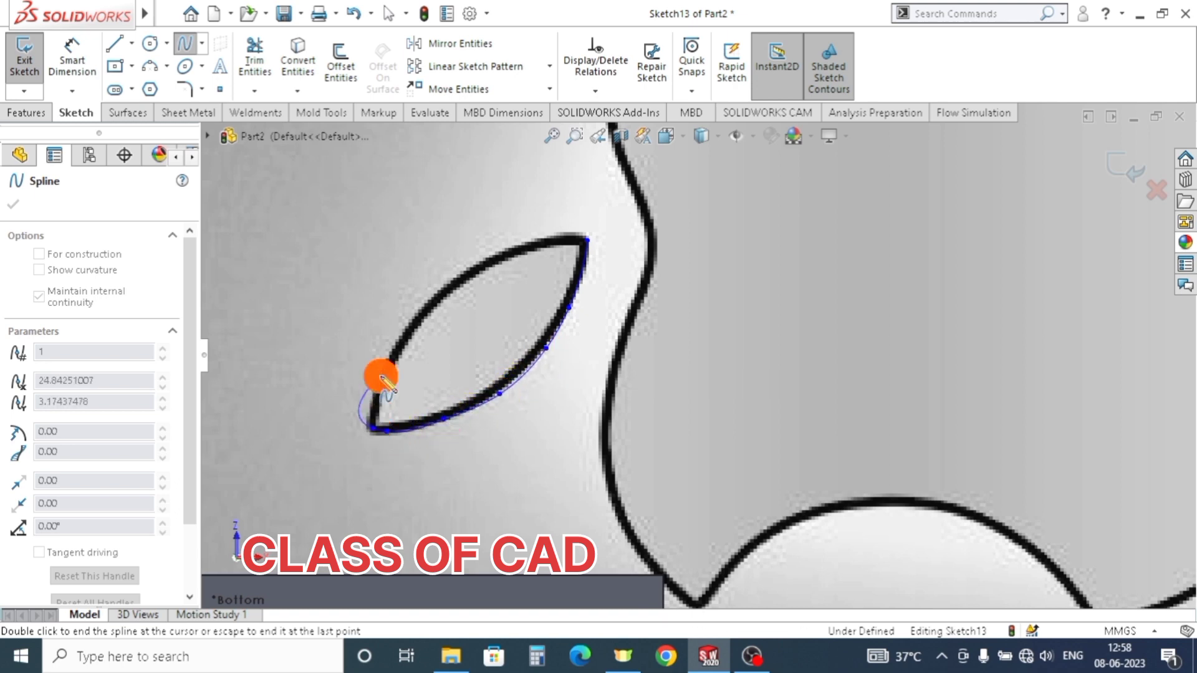
click(392, 341)
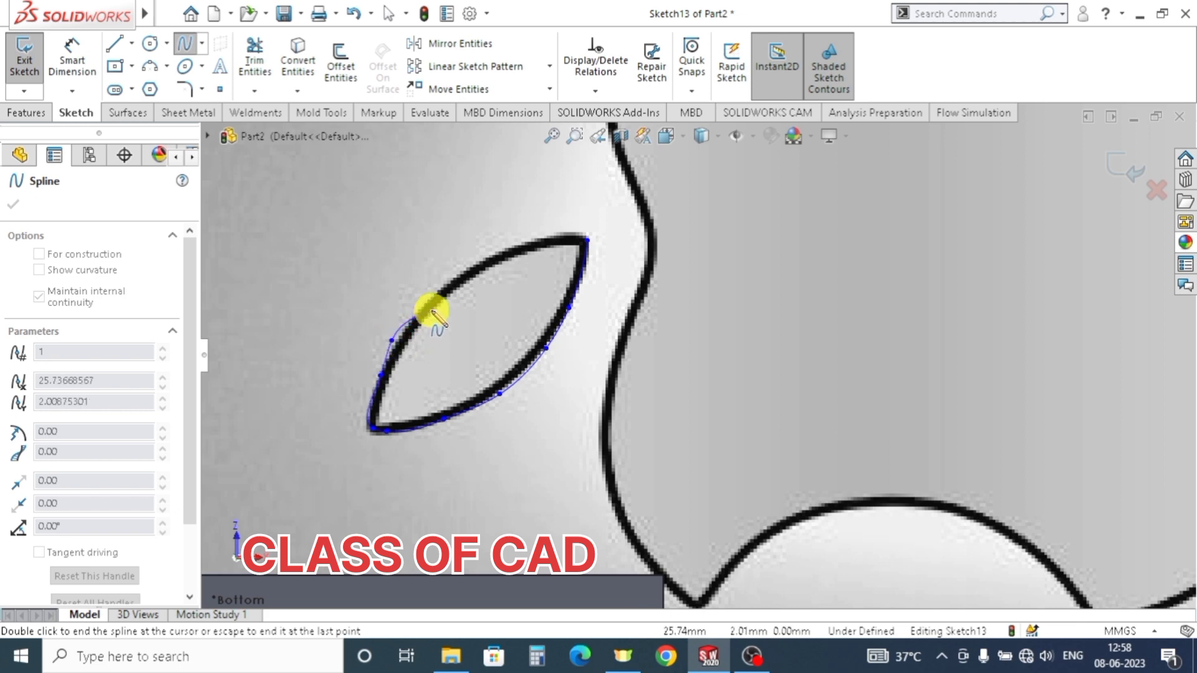
click(415, 320)
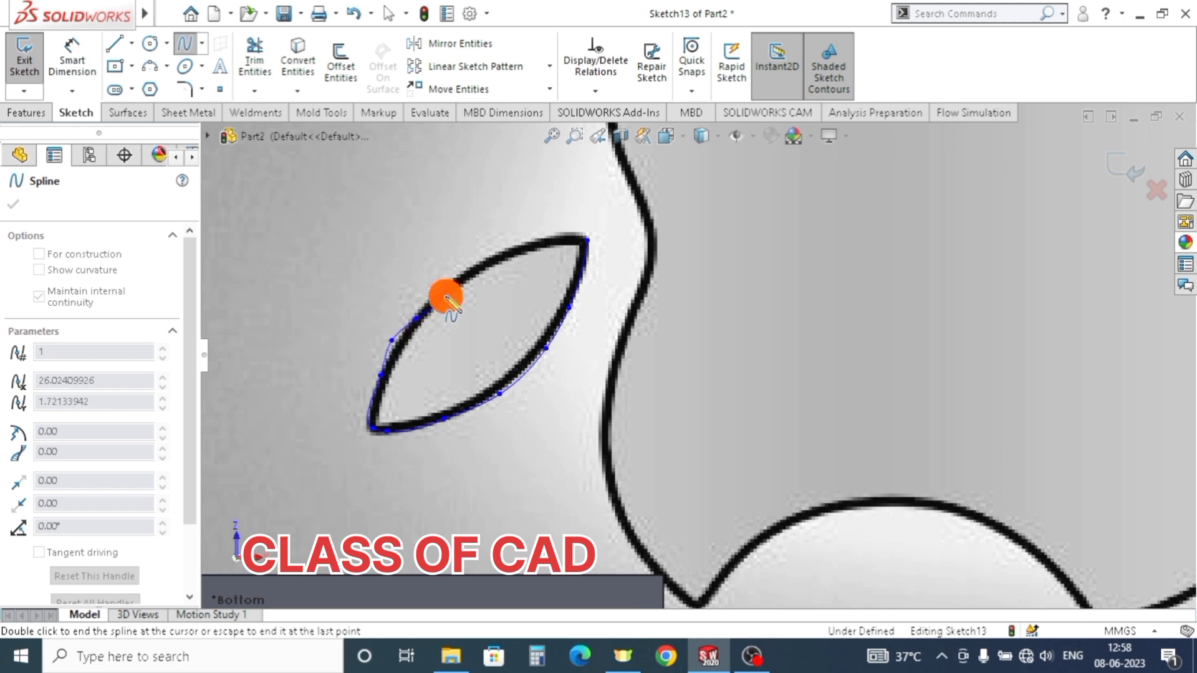
click(468, 277)
click(502, 257)
click(549, 240)
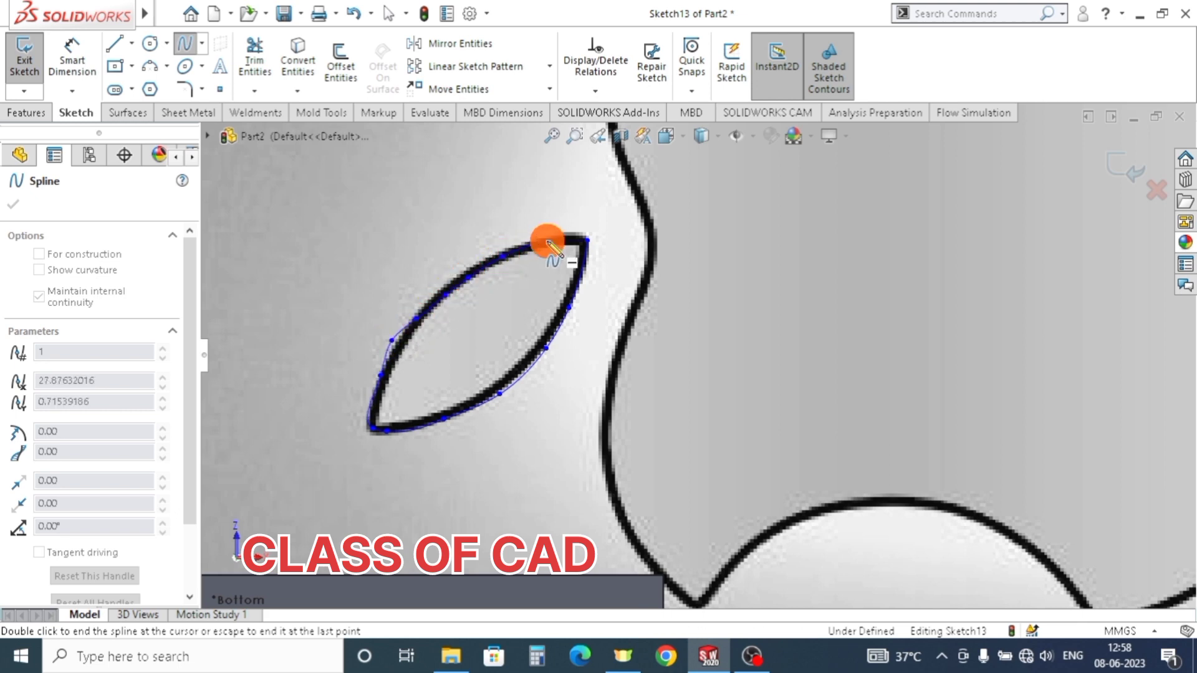
double_click(584, 239)
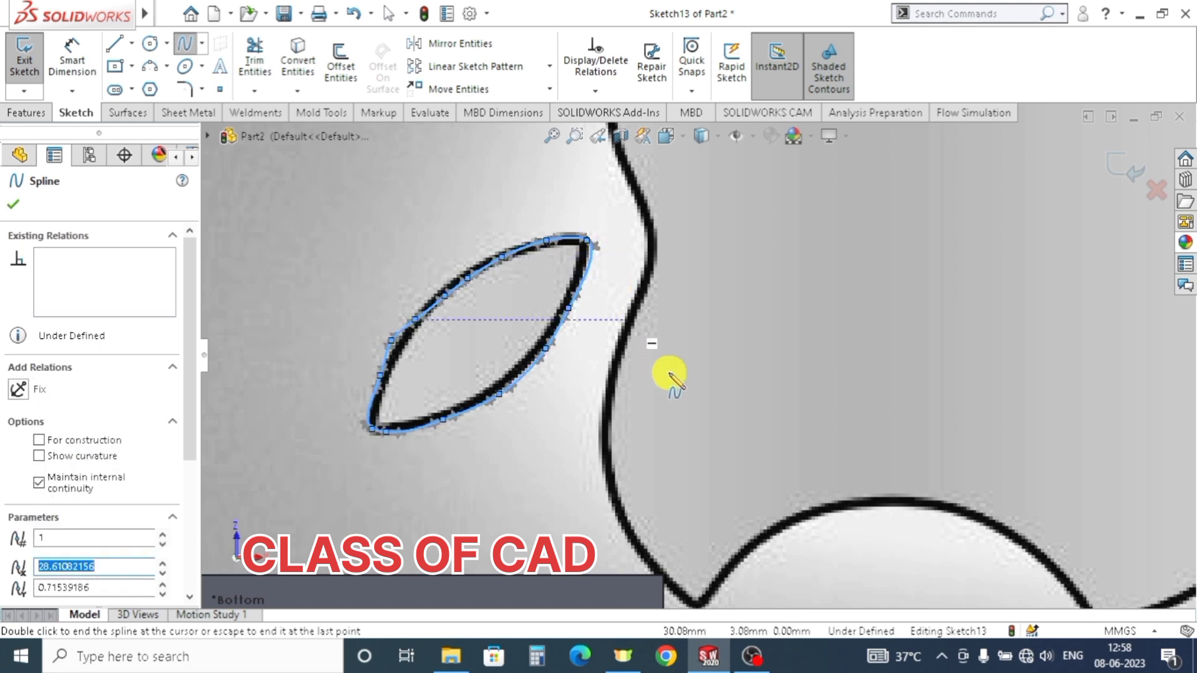
- Start a spline at one corner of the apple's bite and trace the bite arc to its other corner
ctrl+middle_drag(700, 534, 652, 390)
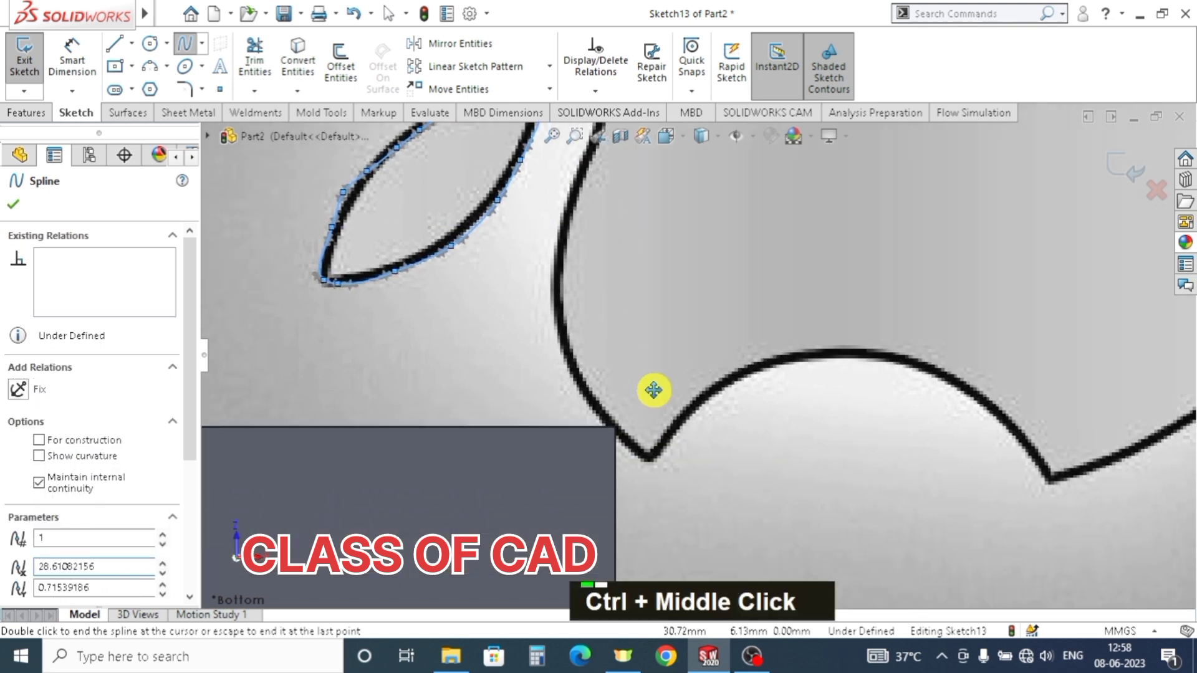
click(650, 454)
click(695, 405)
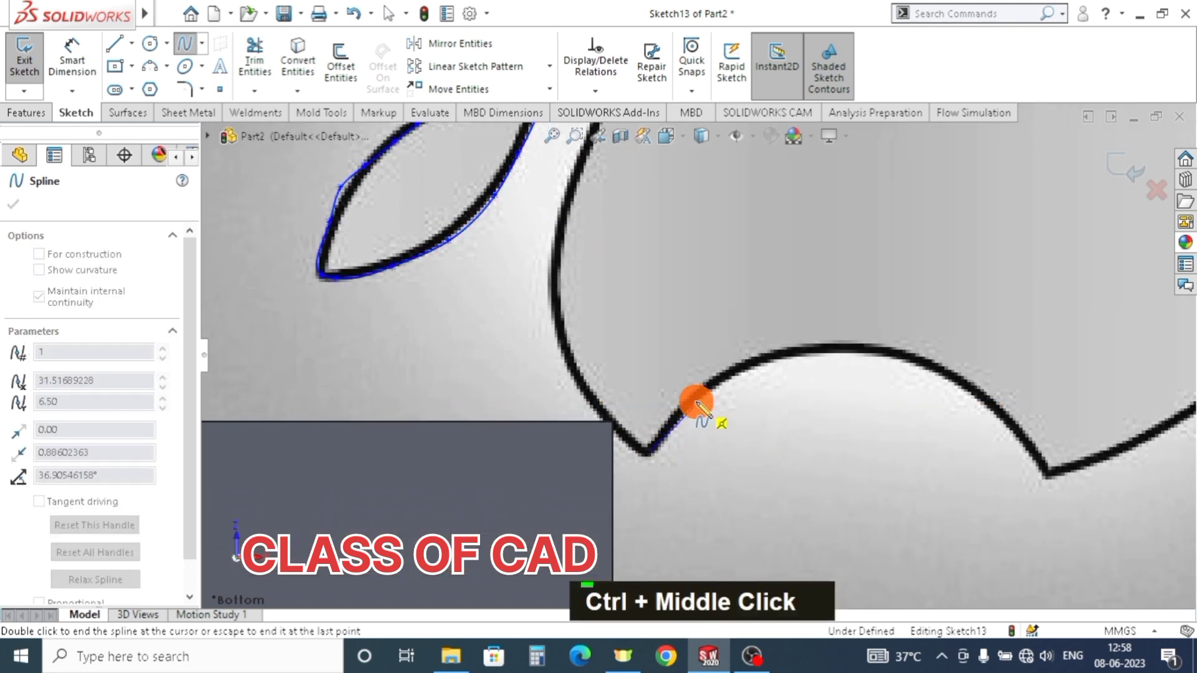
click(757, 362)
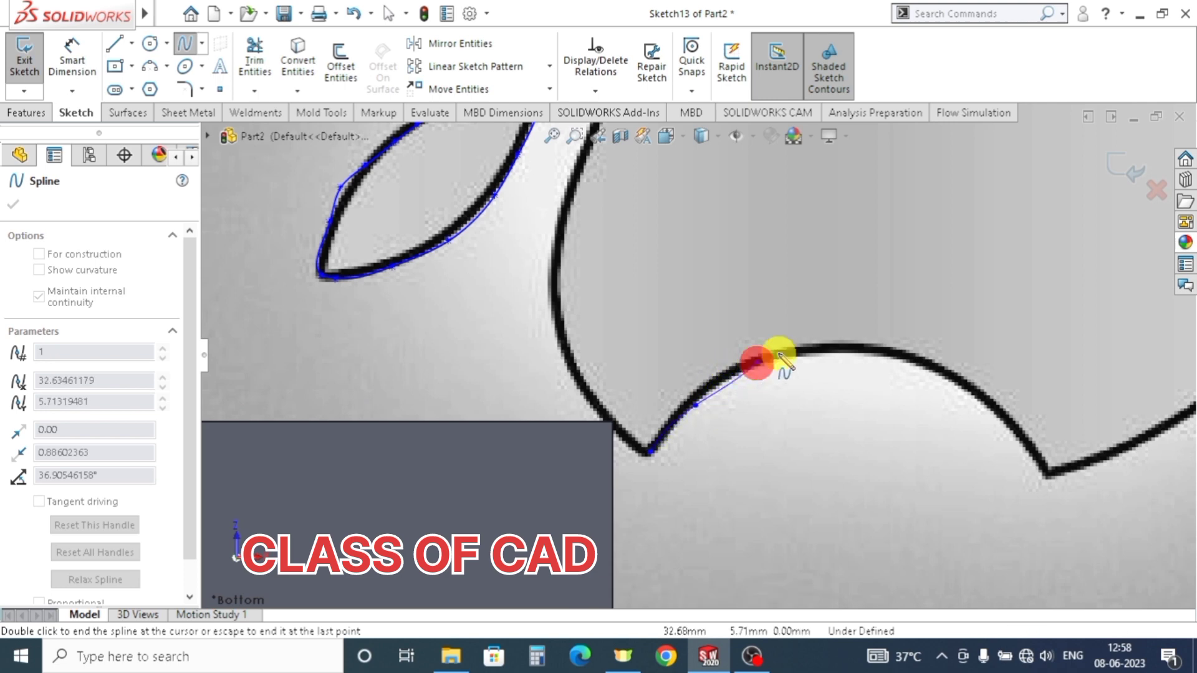
click(939, 367)
click(980, 394)
click(1003, 416)
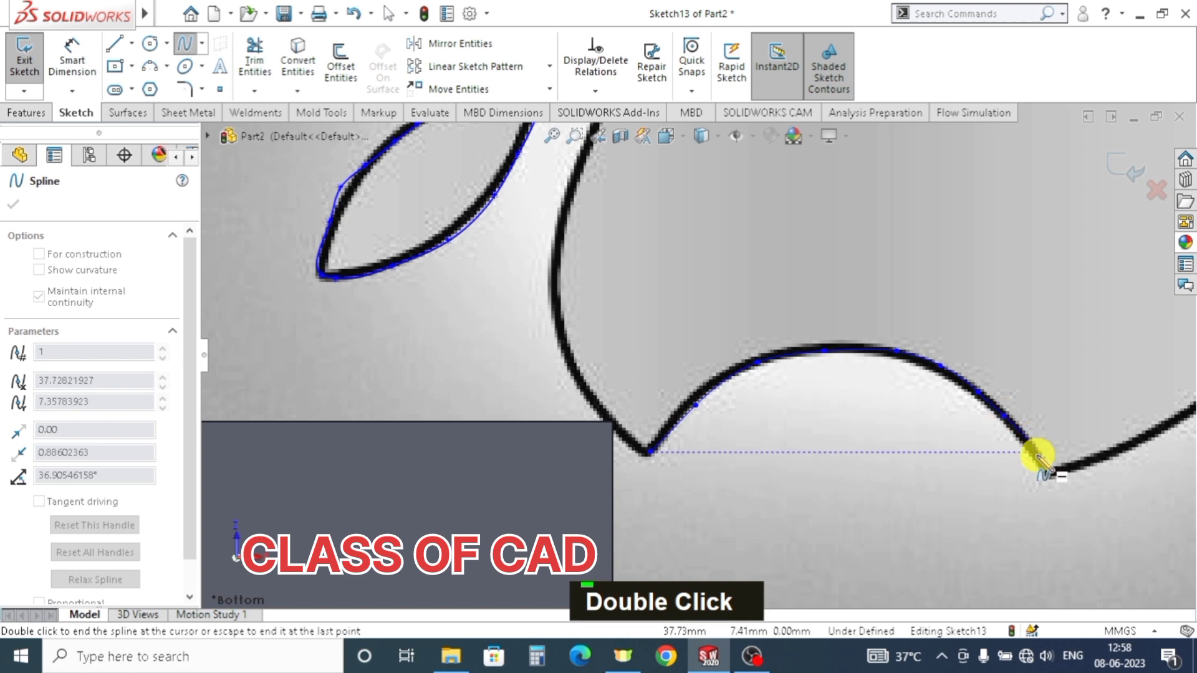
double_click(1047, 479)
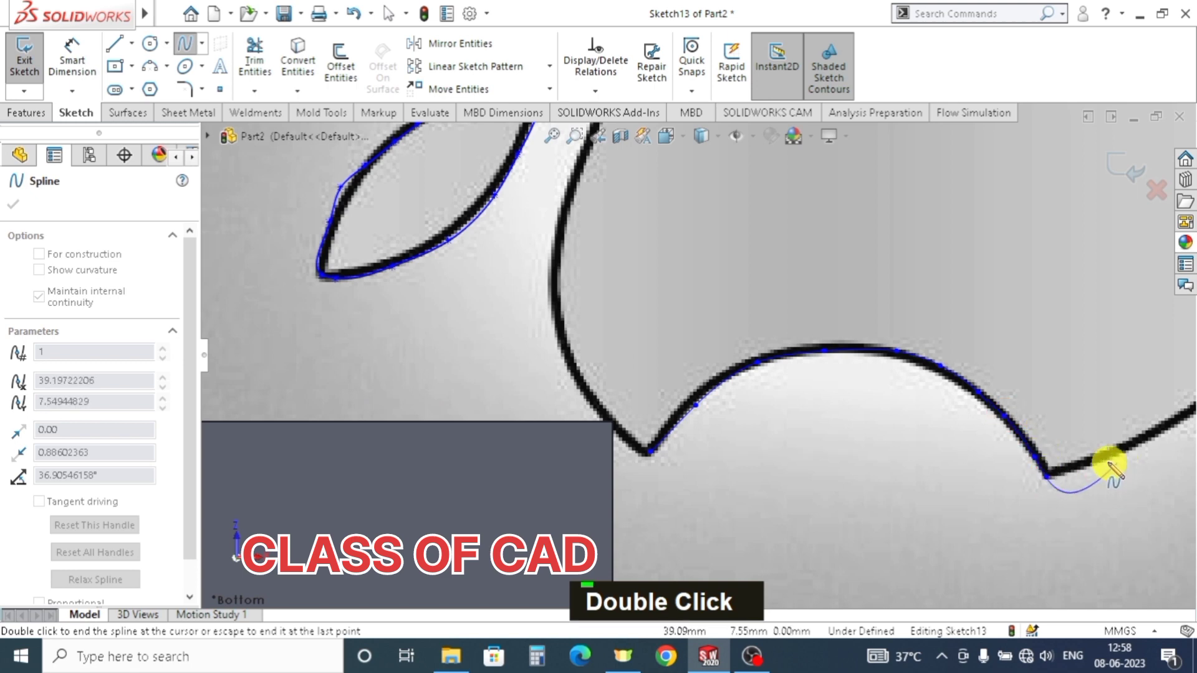
- Continue the spline from the bite's corner around the lower lobe of the apple's base
click(1060, 475)
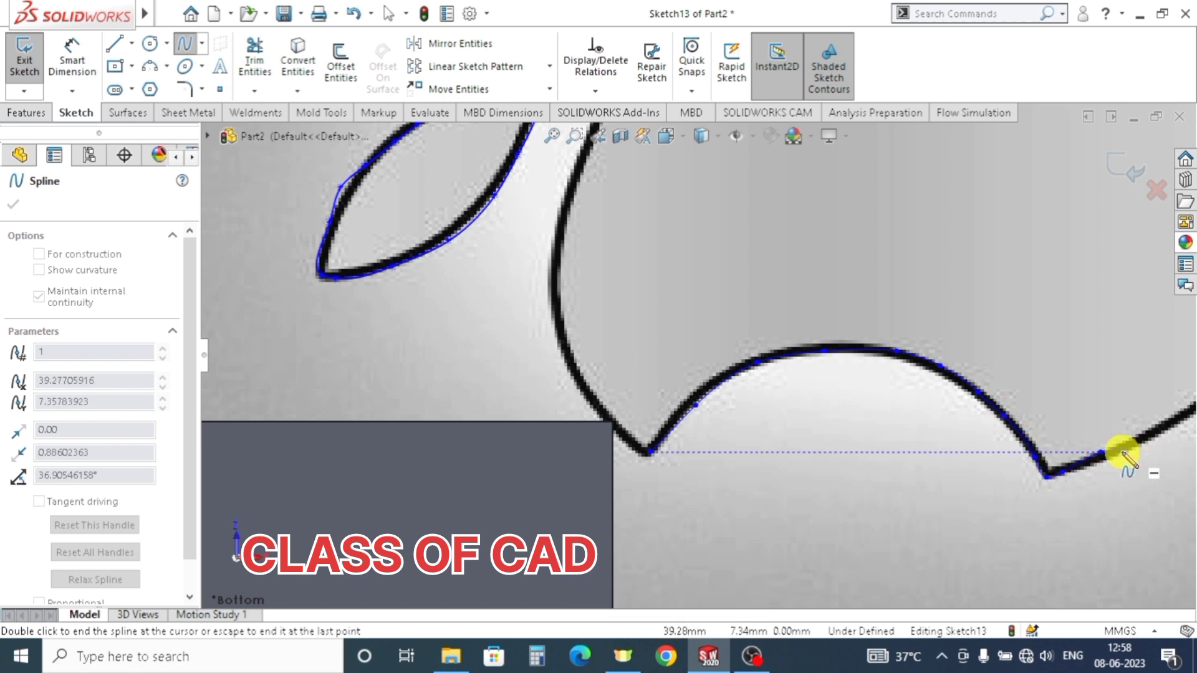
mouse_move(1143, 442)
ctrl+middle_down()
mouse_move(617, 483)
mouse_move(642, 496)
ctrl+middle_up()
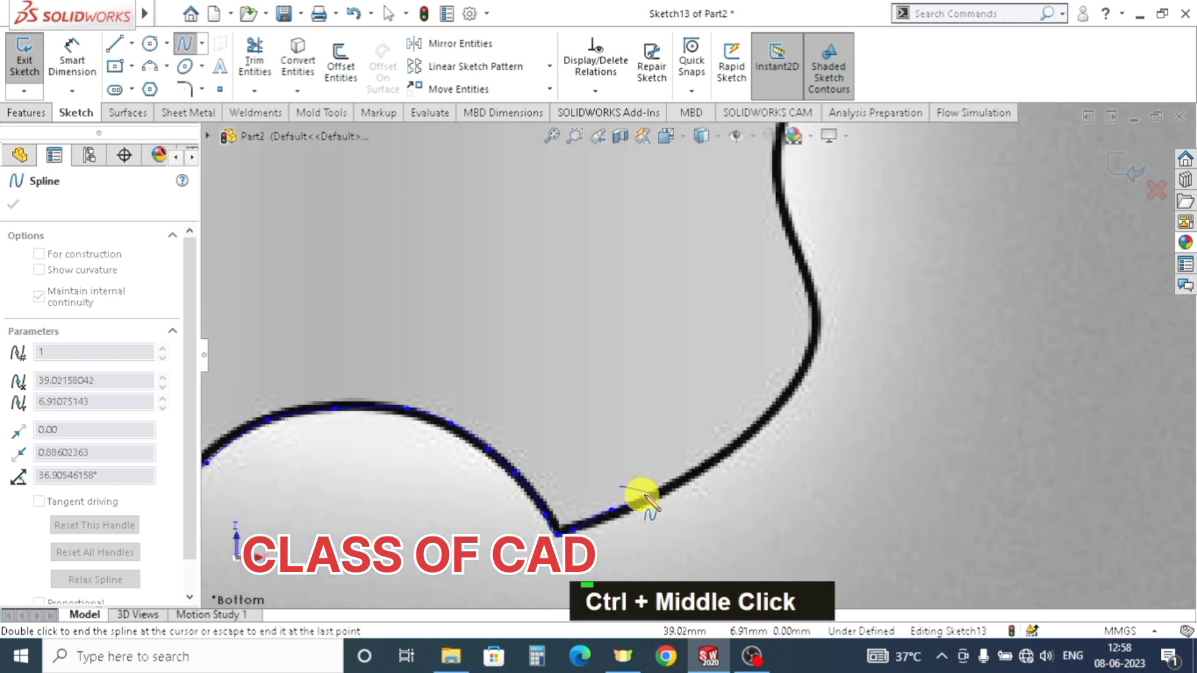
click(703, 469)
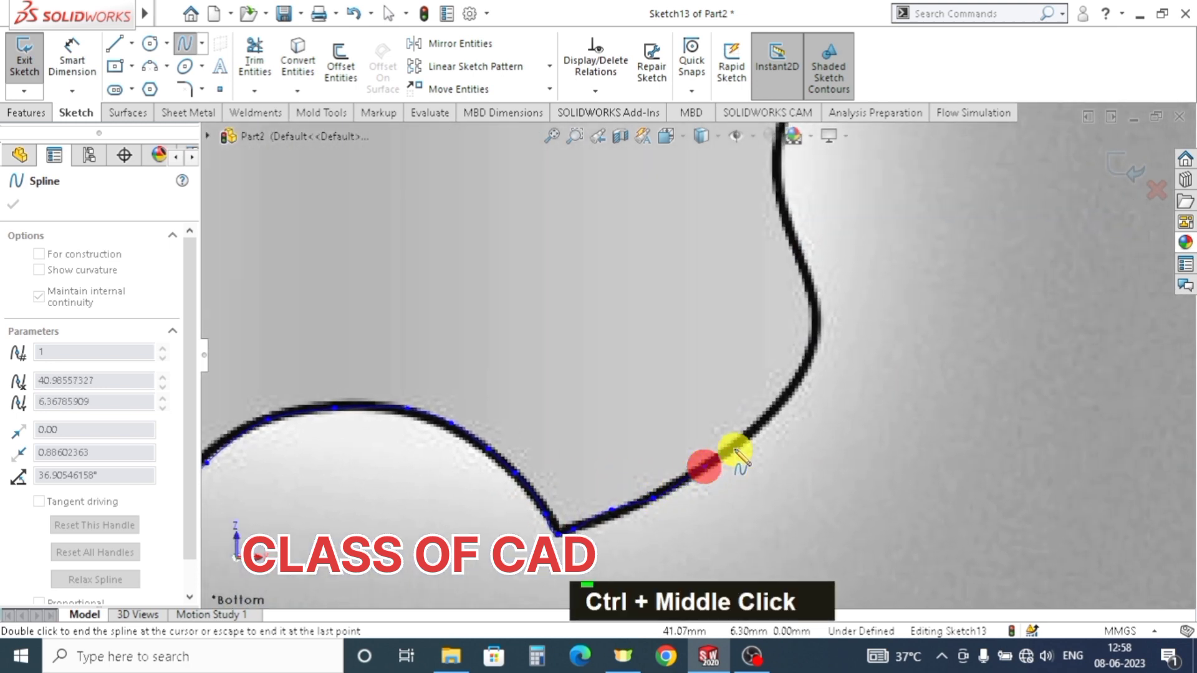
click(792, 387)
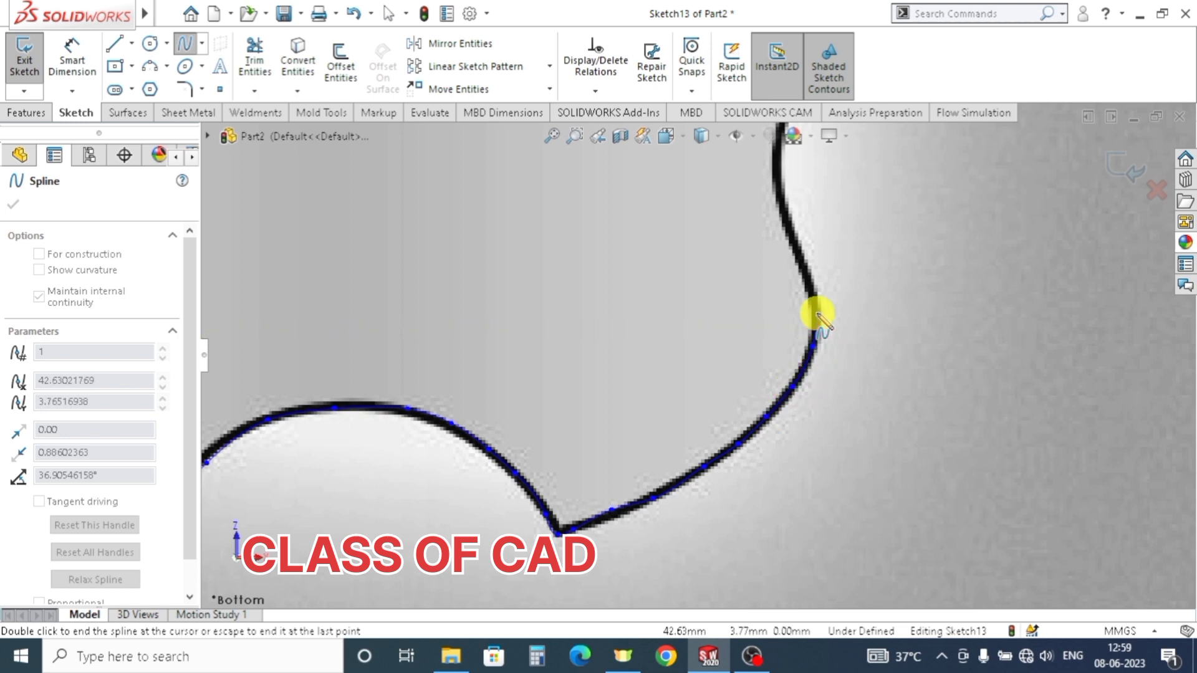
click(803, 267)
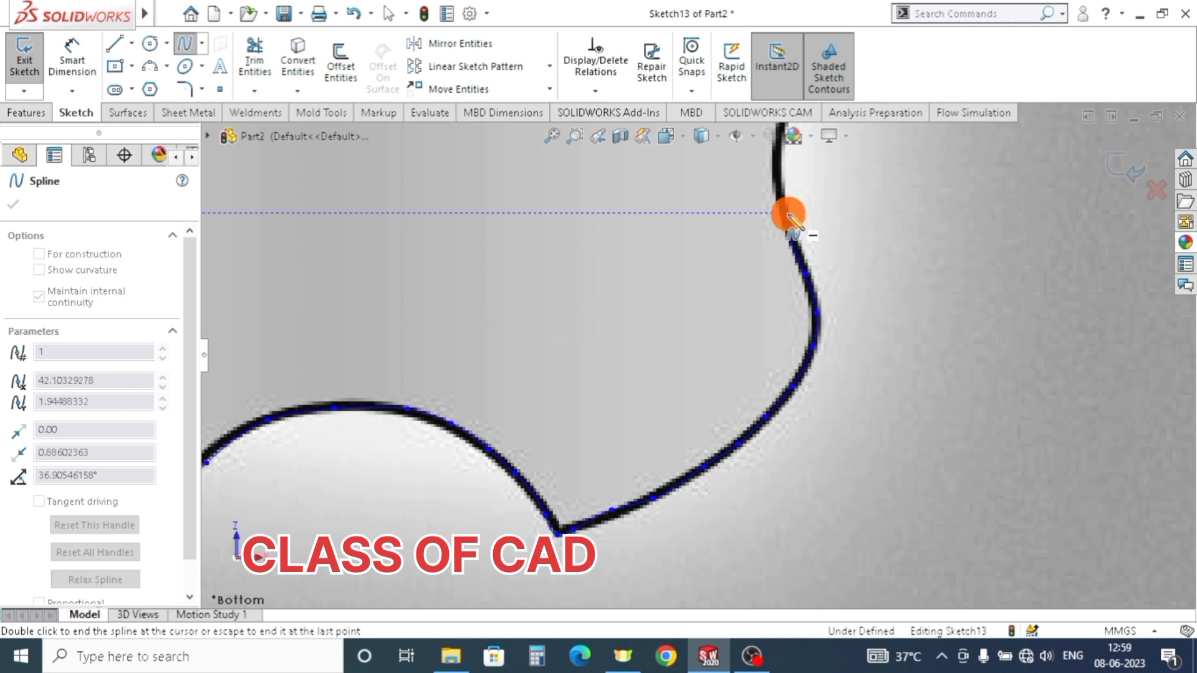
- Continue the spline through the notch in the apple's base and onto the second base lobe
ctrl+middle_drag(789, 215, 833, 435)
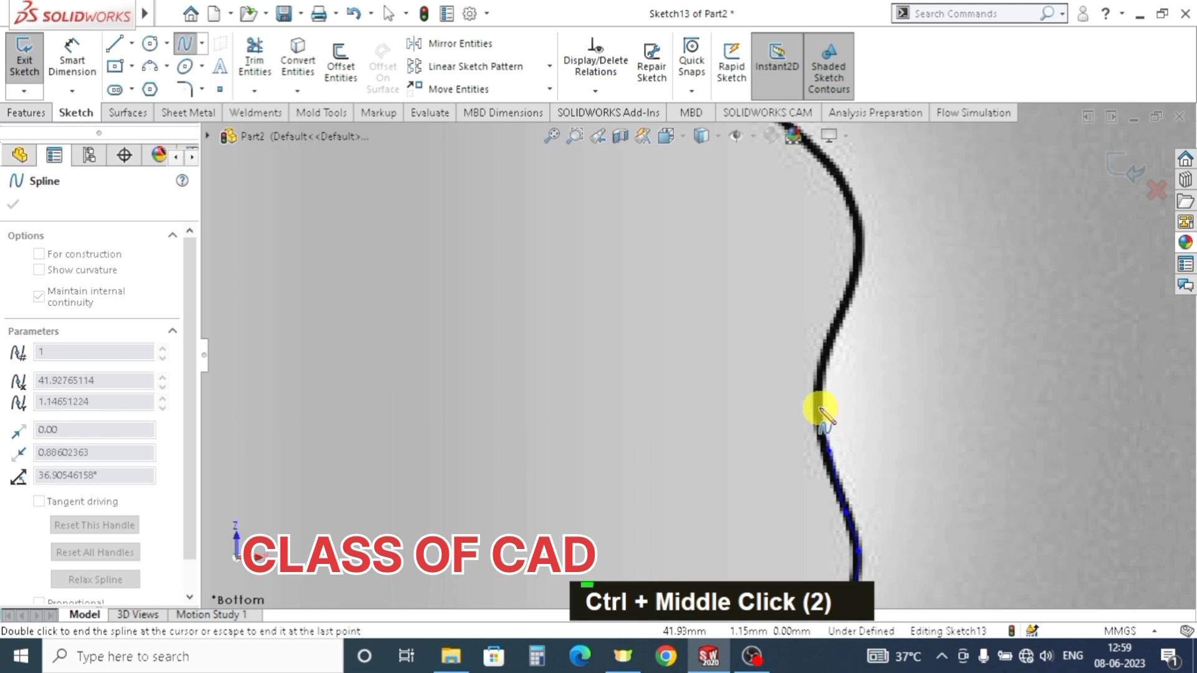
click(820, 408)
click(841, 313)
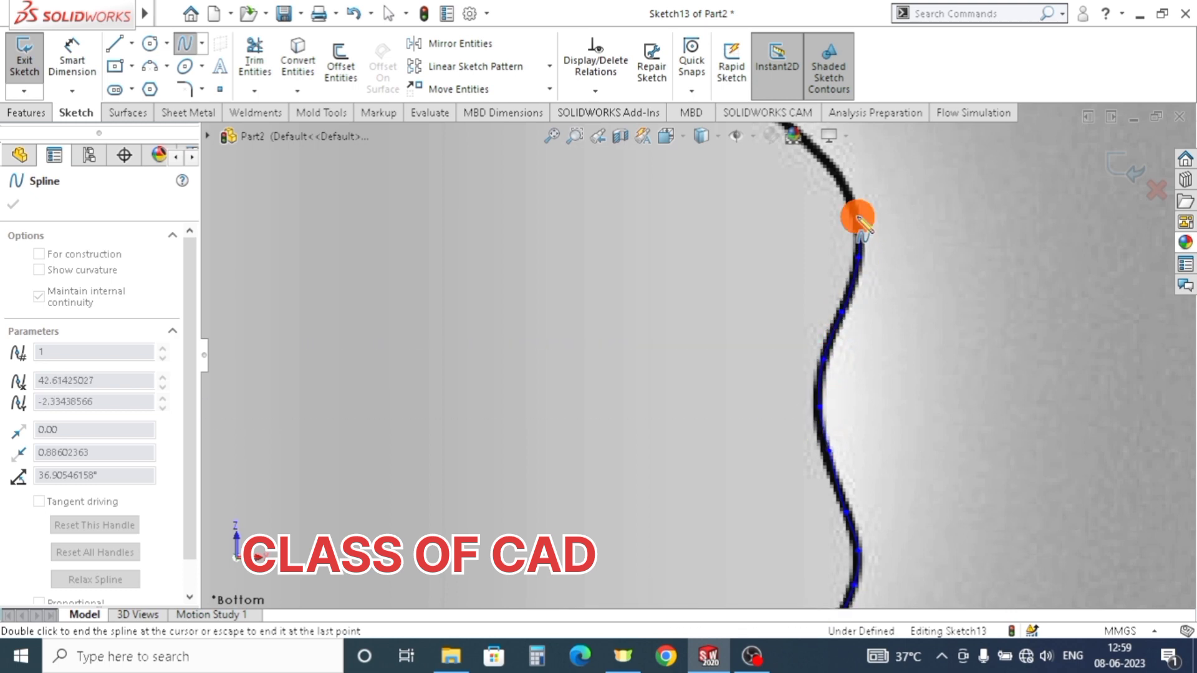
ctrl+middle_drag(857, 217, 976, 477)
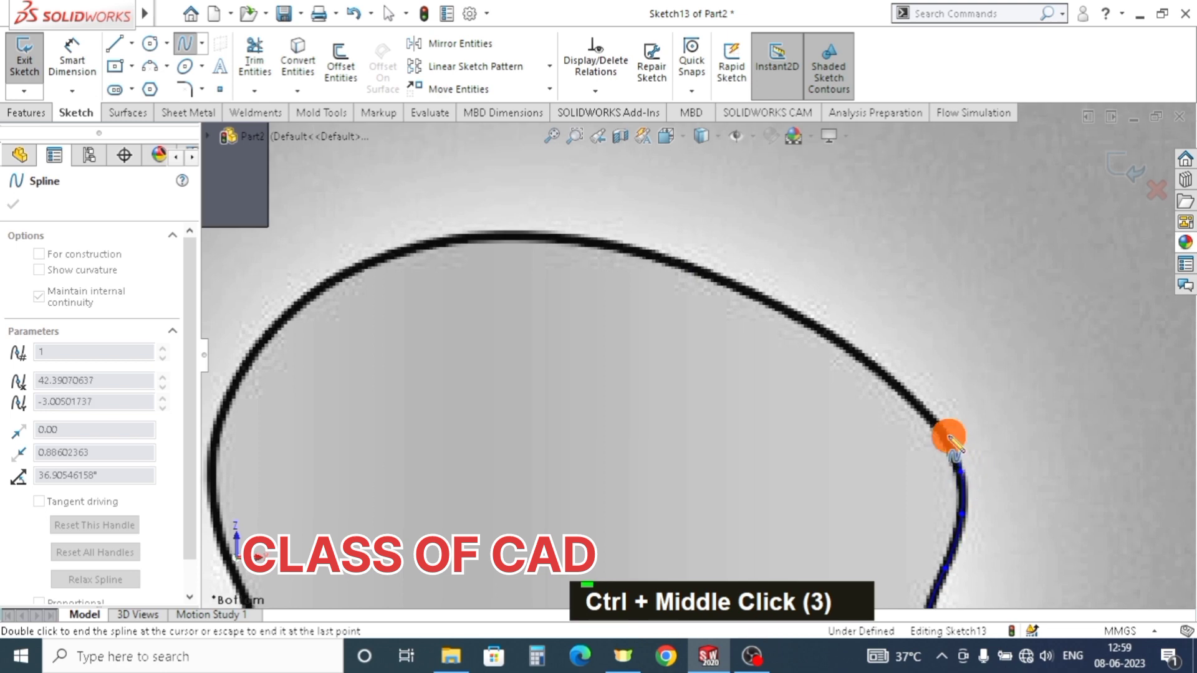
- Trace the spline along the apple's long side opposite the bite, up to the start of the upper shoulder
click(876, 371)
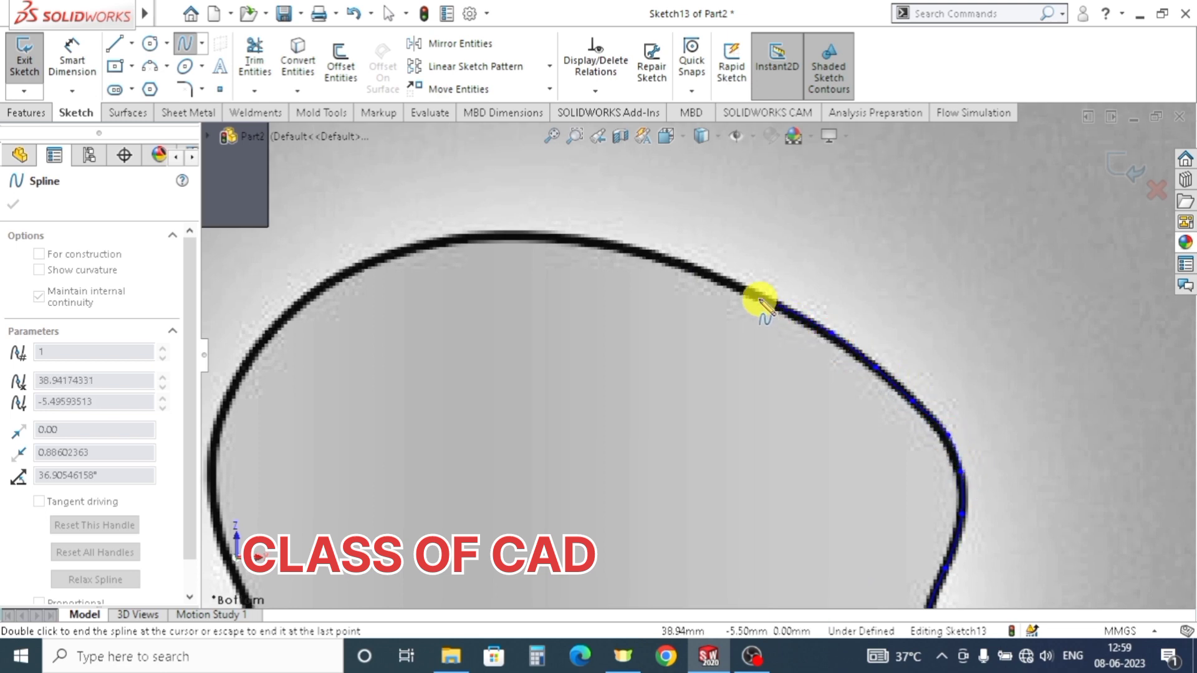
click(665, 260)
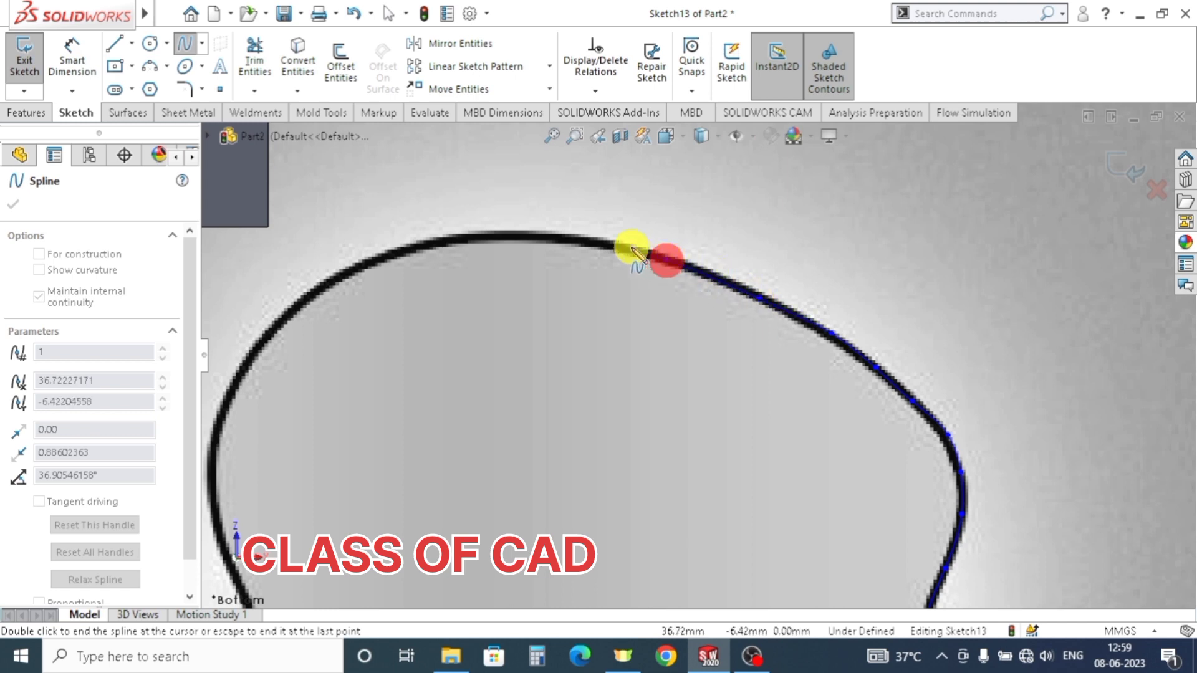
click(548, 237)
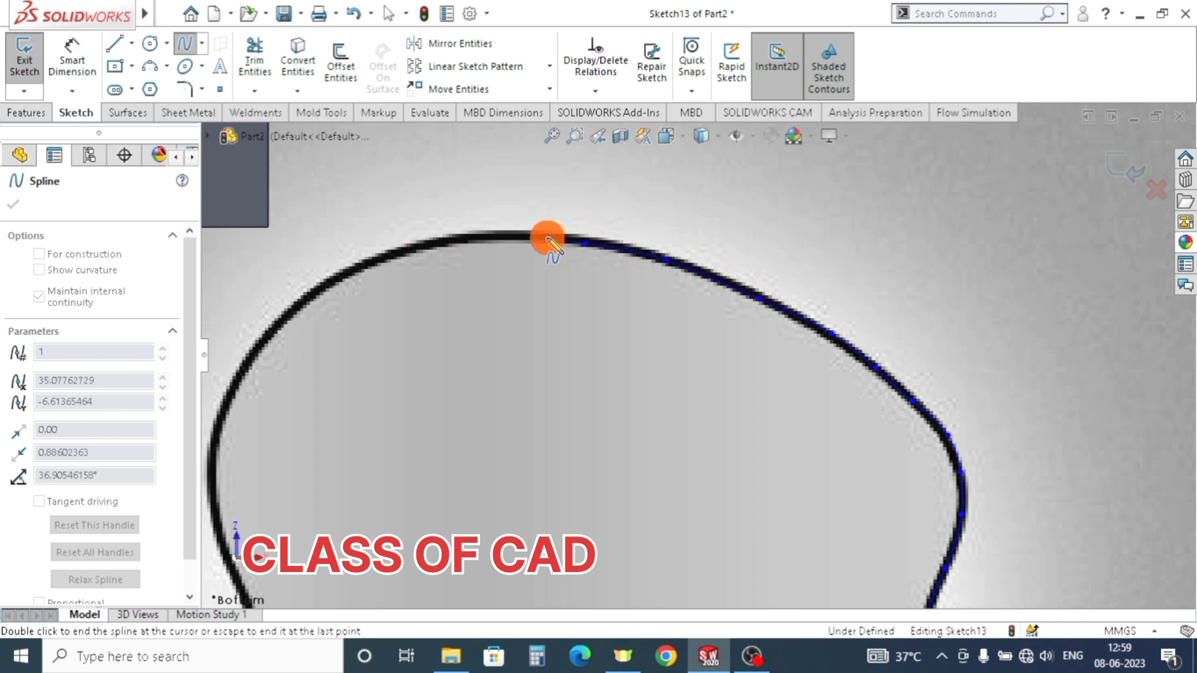
click(501, 235)
click(450, 240)
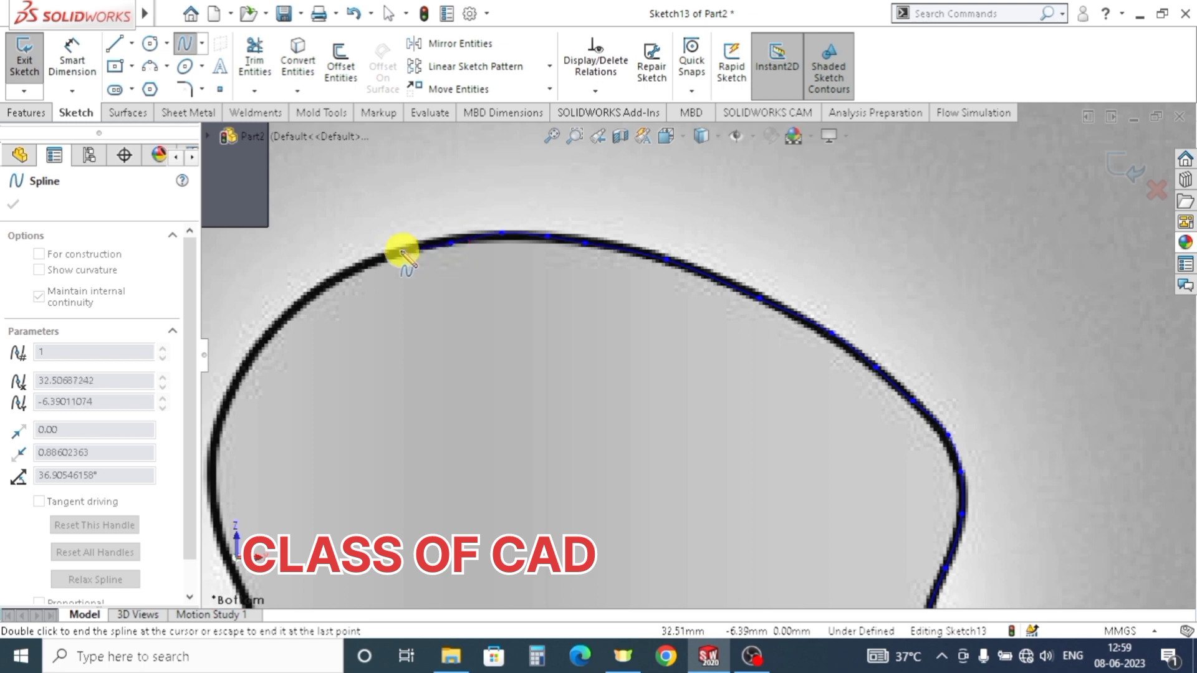
click(389, 252)
- Continue the spline around the apple's upper shoulder and through the dip beside the leaf
mouse_move(334, 278)
ctrl+middle_down()
mouse_move(355, 313)
mouse_move(730, 342)
ctrl+middle_up()
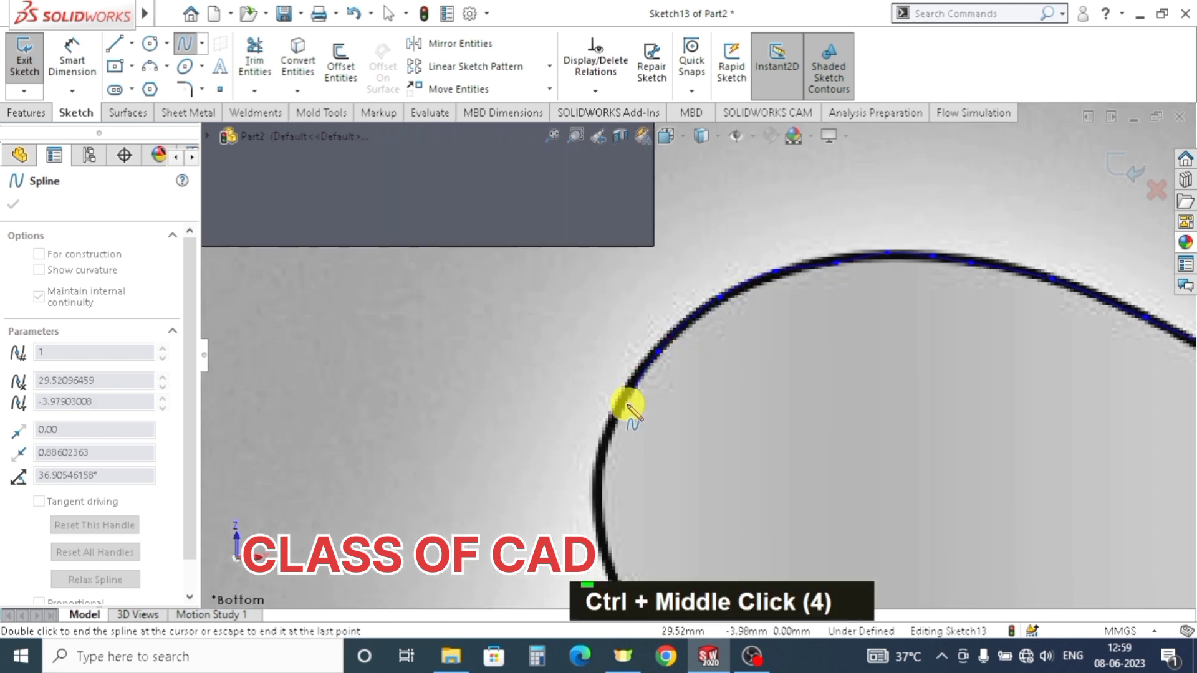
ctrl+middle_drag(603, 470, 650, 301)
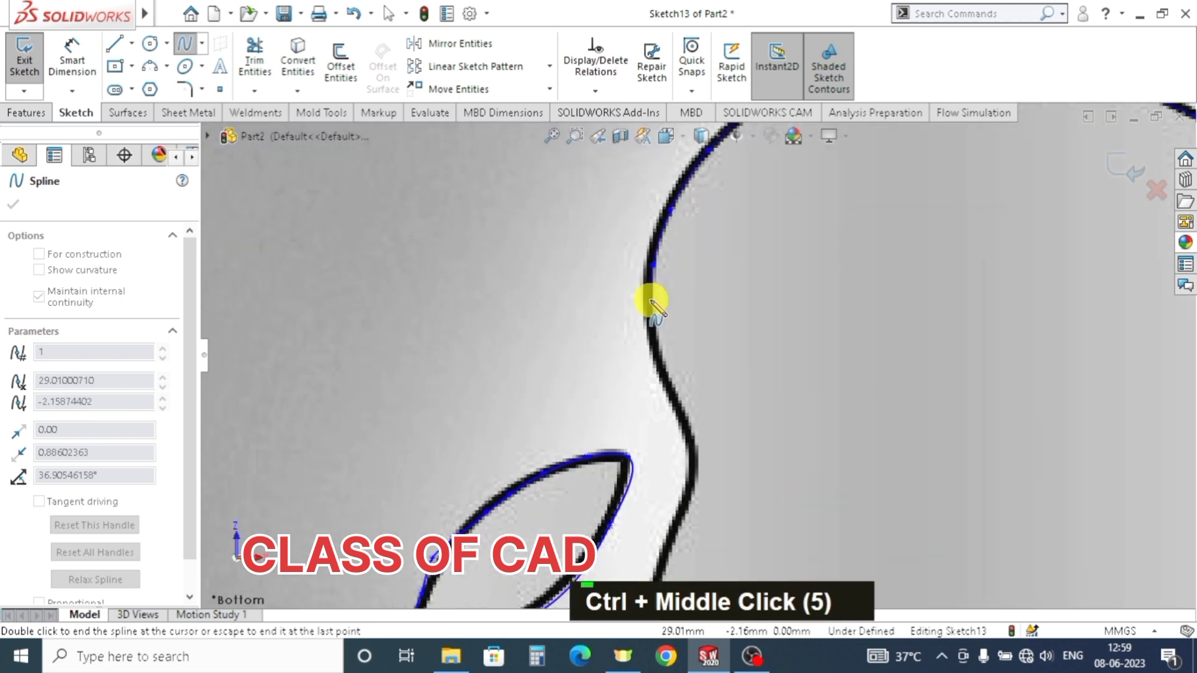
click(662, 374)
click(684, 431)
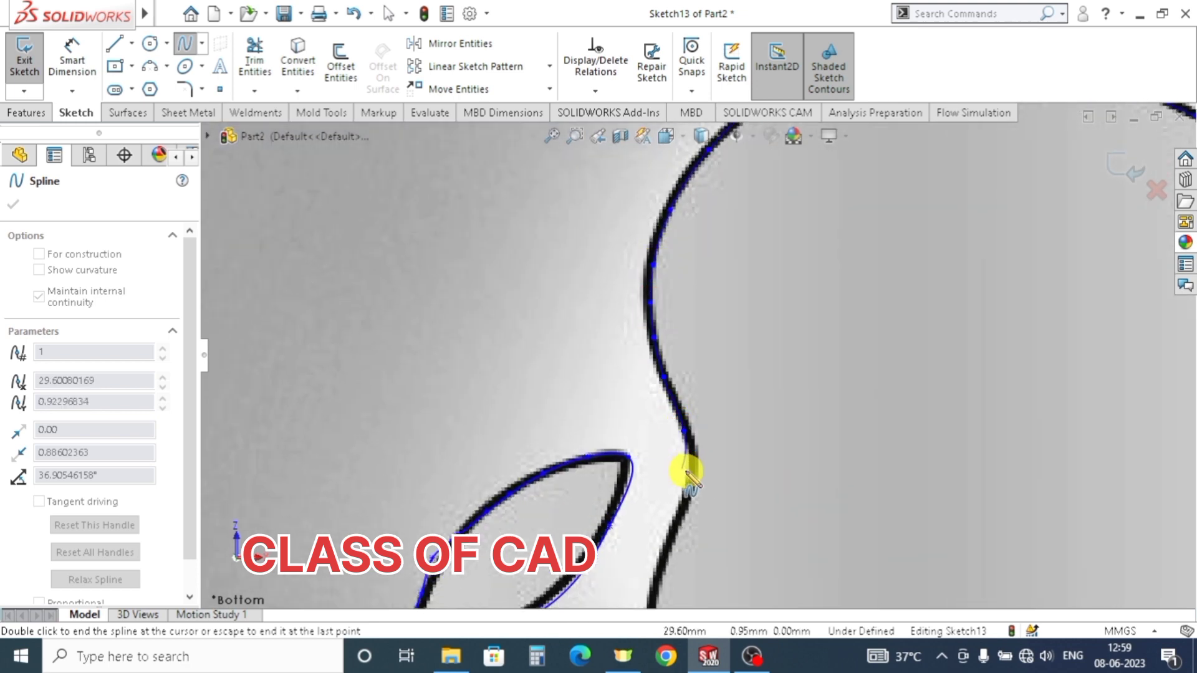
click(679, 520)
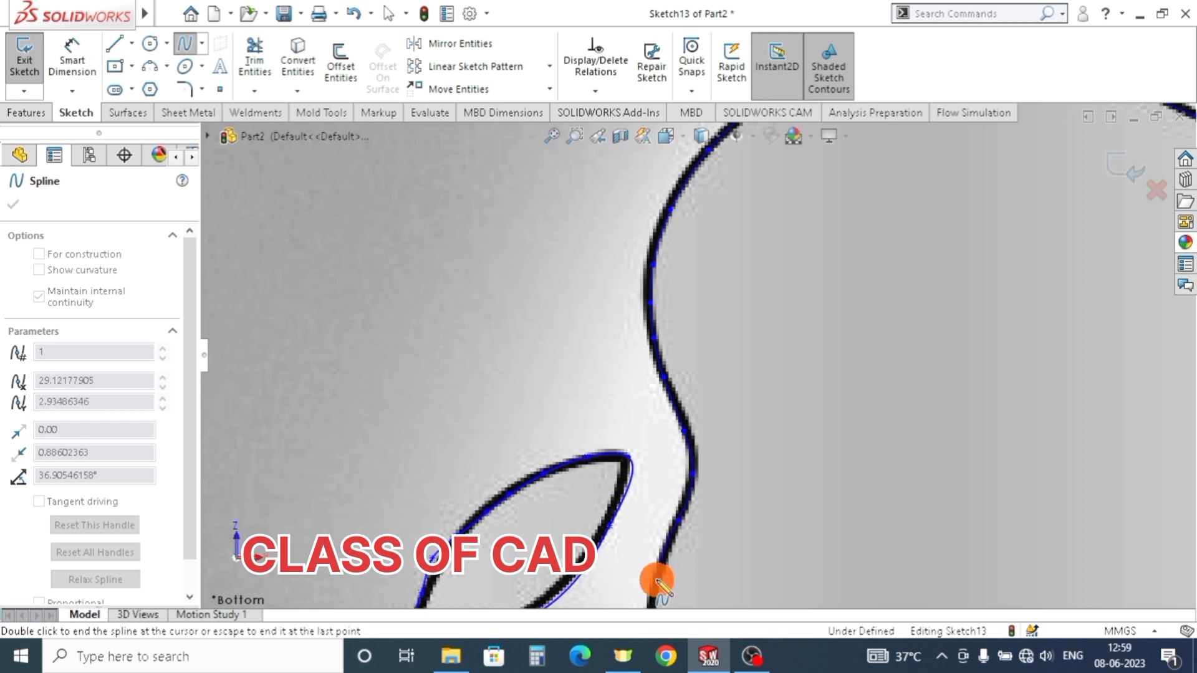
- Trace the remaining shoulder back to the bite's starting corner, closing the apple outline, and end the spline
ctrl+middle_drag(656, 580, 685, 269)
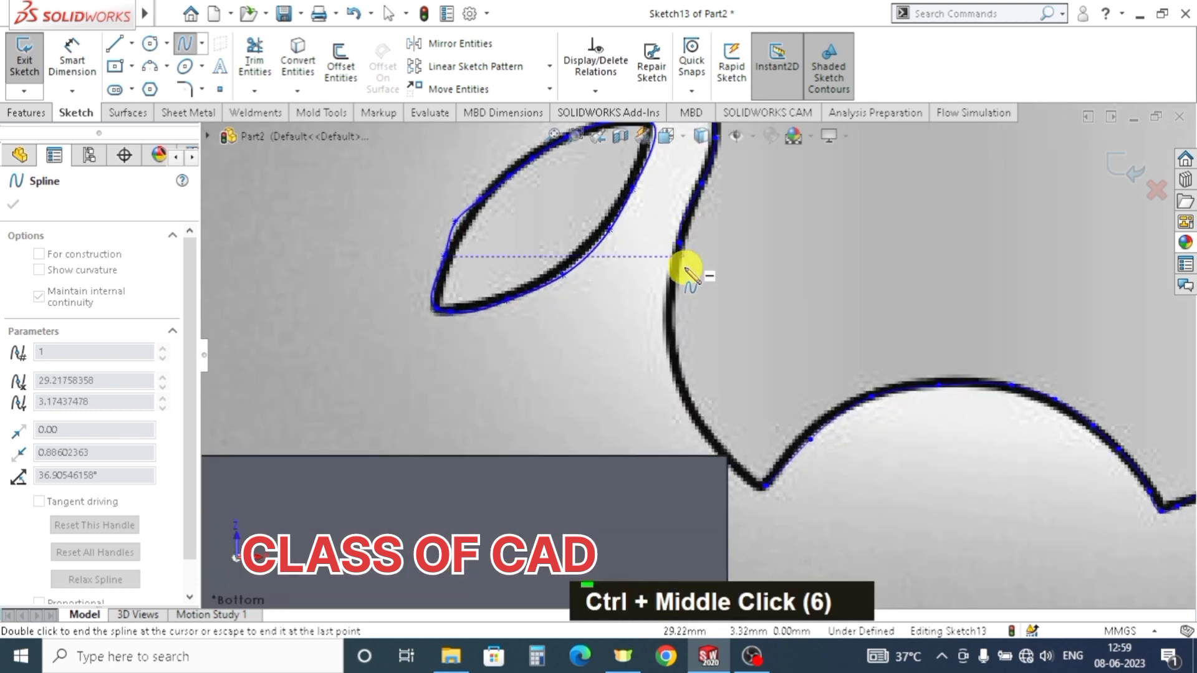
click(671, 310)
click(677, 363)
click(700, 426)
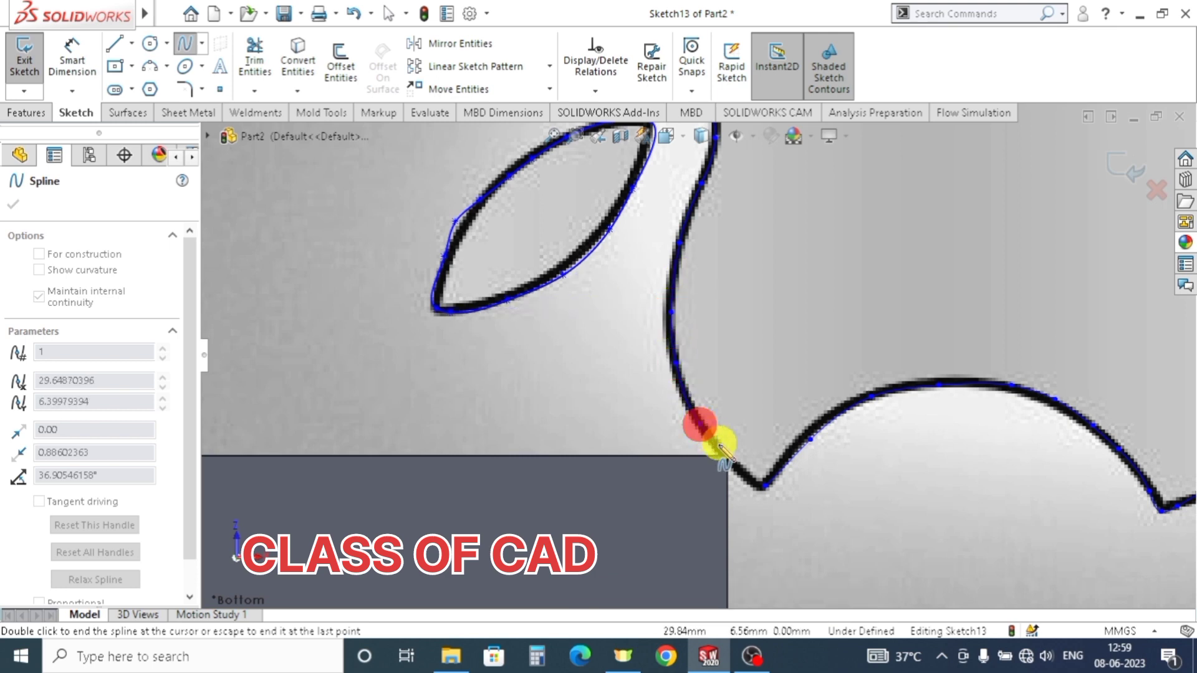
click(762, 486)
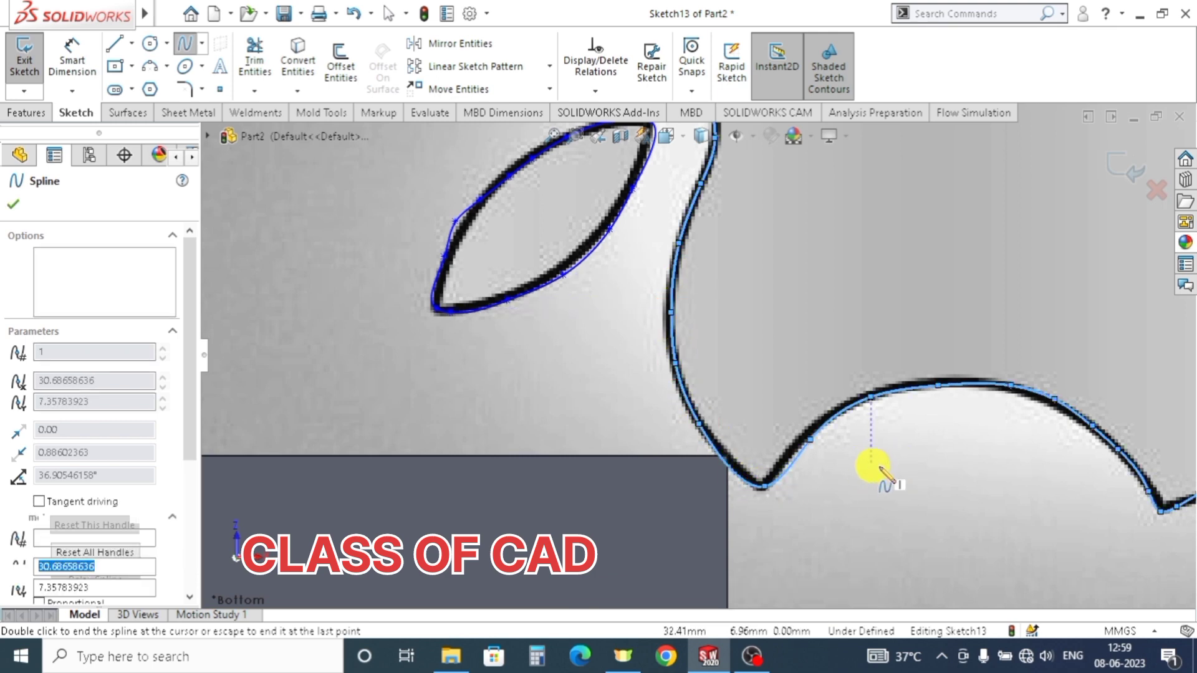
key(Escape)
- Exit the logo sketch and delete the inserted sketch picture, keeping the traced apple and leaf outlines
scroll(868, 488, up, 2)
scroll(867, 488, up, 5)
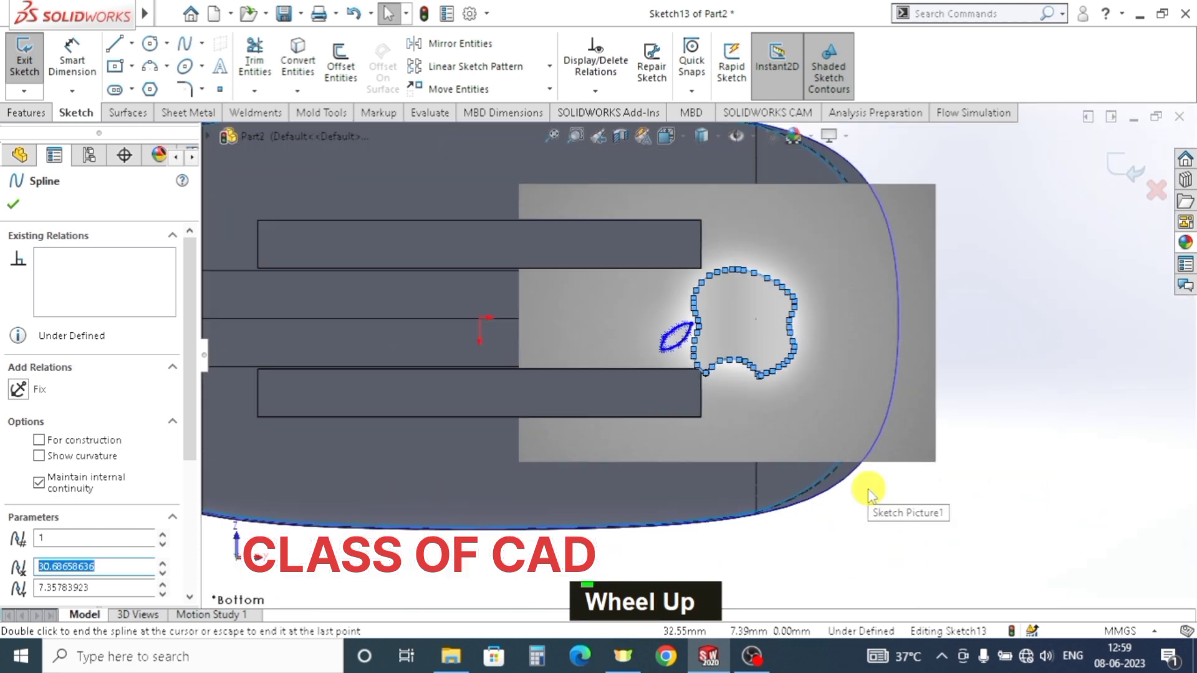
scroll(687, 334, down, 3)
scroll(780, 351, down, 2)
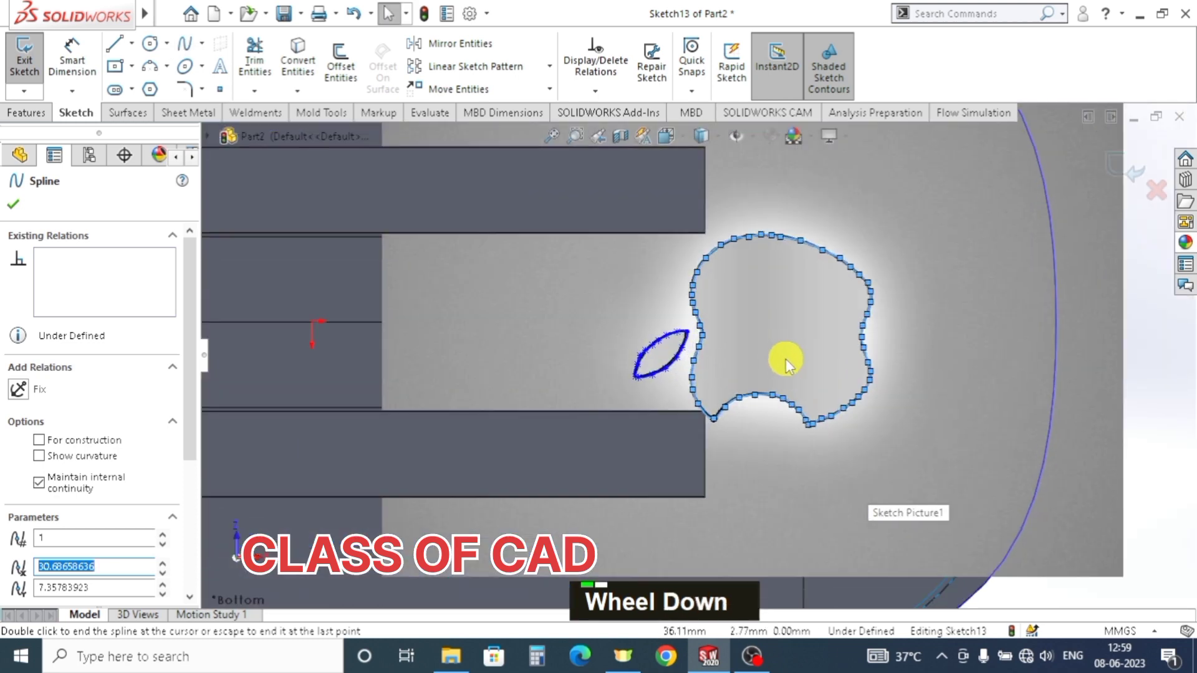
ctrl+middle_drag(785, 357, 723, 354)
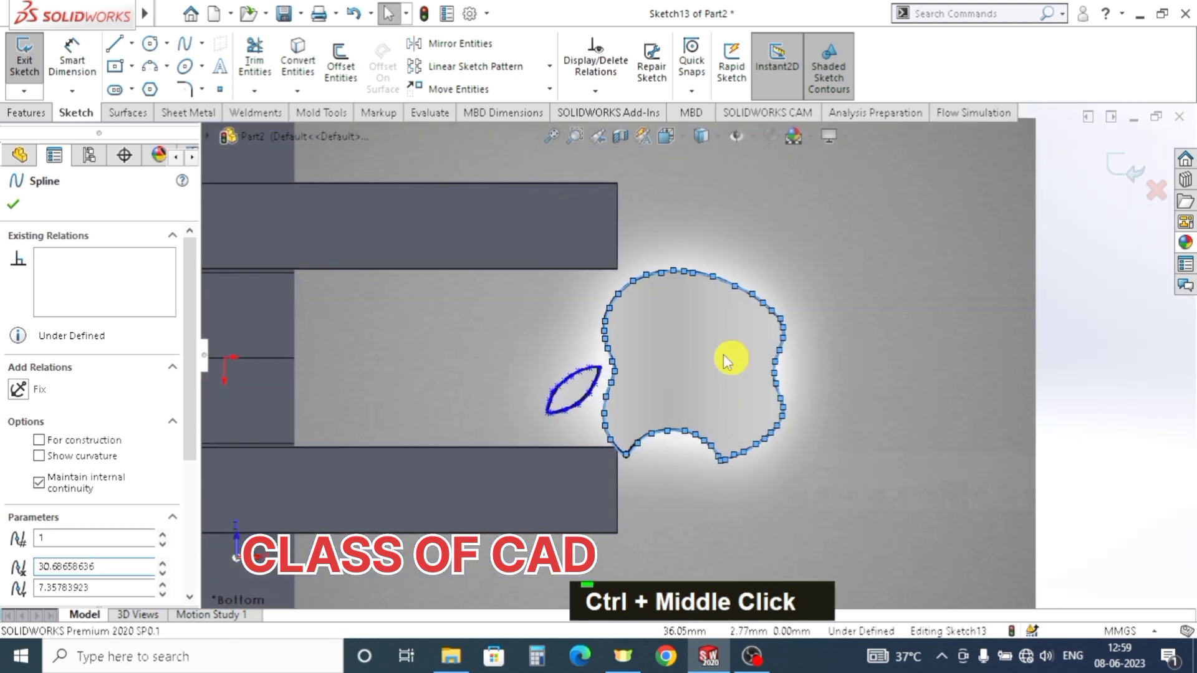
click(1133, 180)
scroll(910, 387, up, 2)
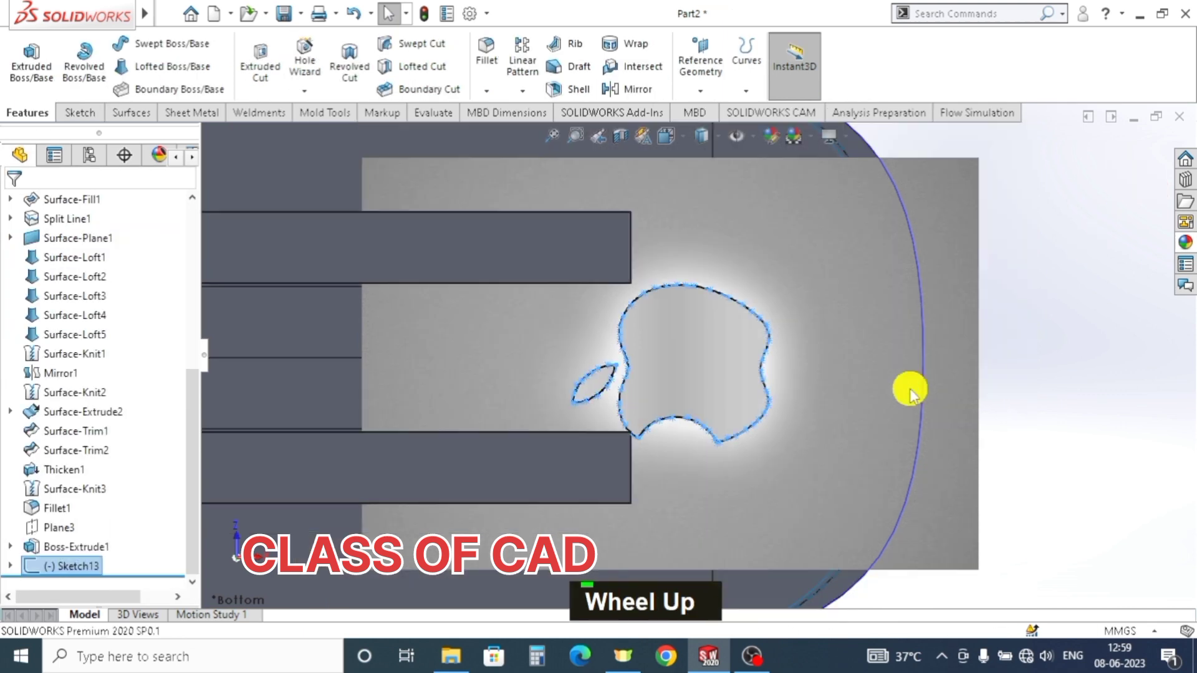
key(Escape)
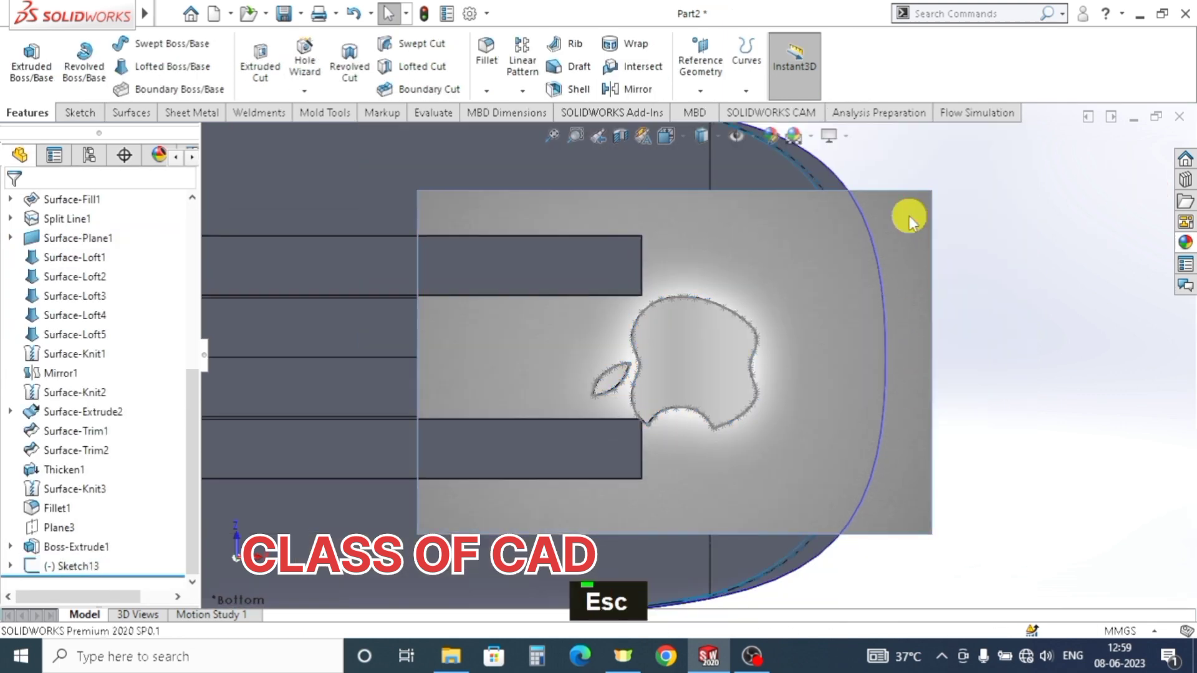
key(Delete)
key(Return)
scroll(914, 261, up, 1)
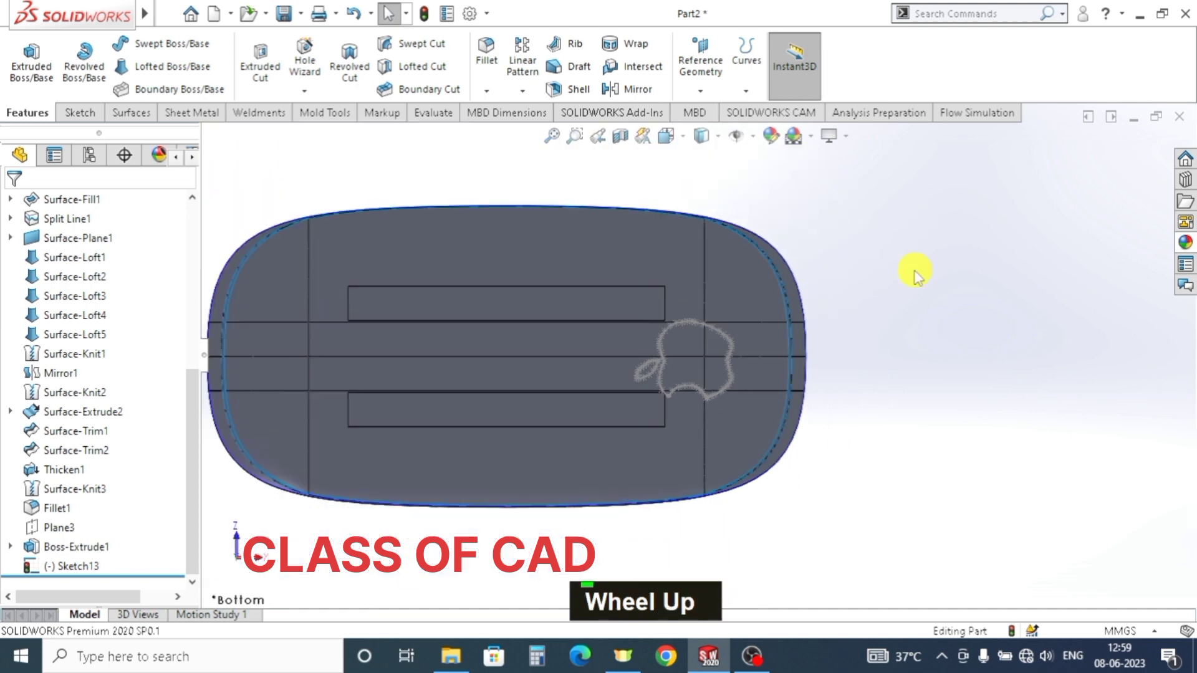
- Start a Split Line of the Projection type and choose the apple logo sketch as the sketch to project
middle_drag(914, 274, 860, 443)
scroll(868, 342, up, 1)
ctrl+middle_drag(868, 342, 750, 436)
key(Escape)
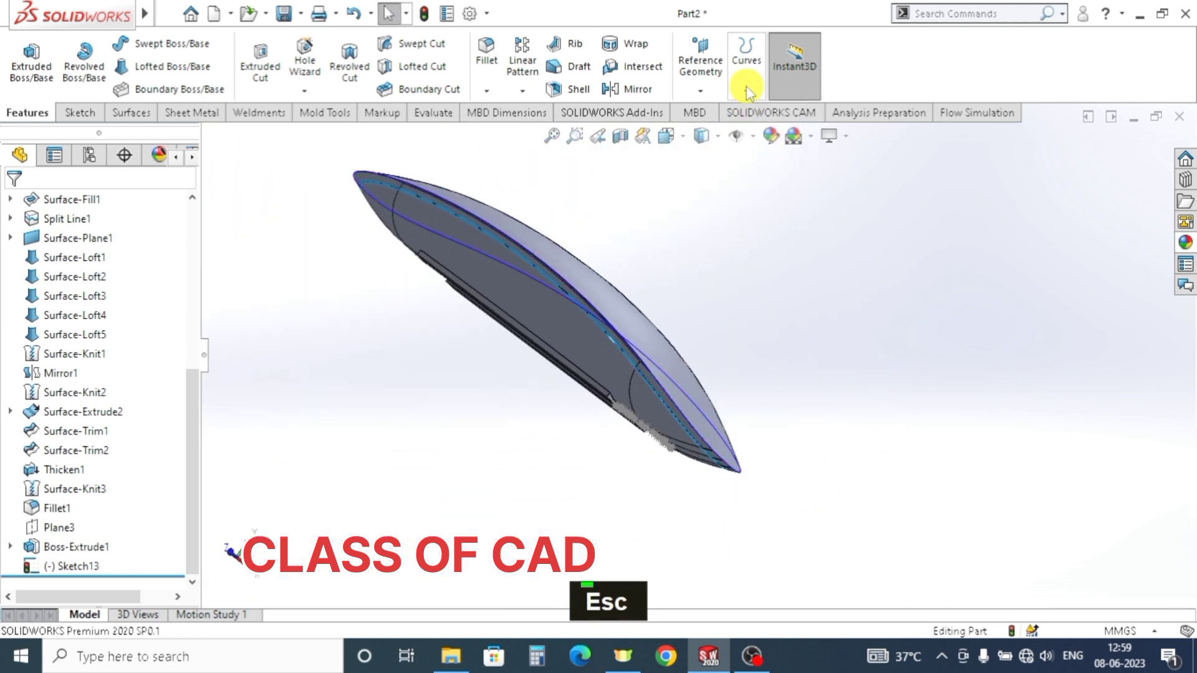
click(747, 87)
click(743, 78)
click(739, 74)
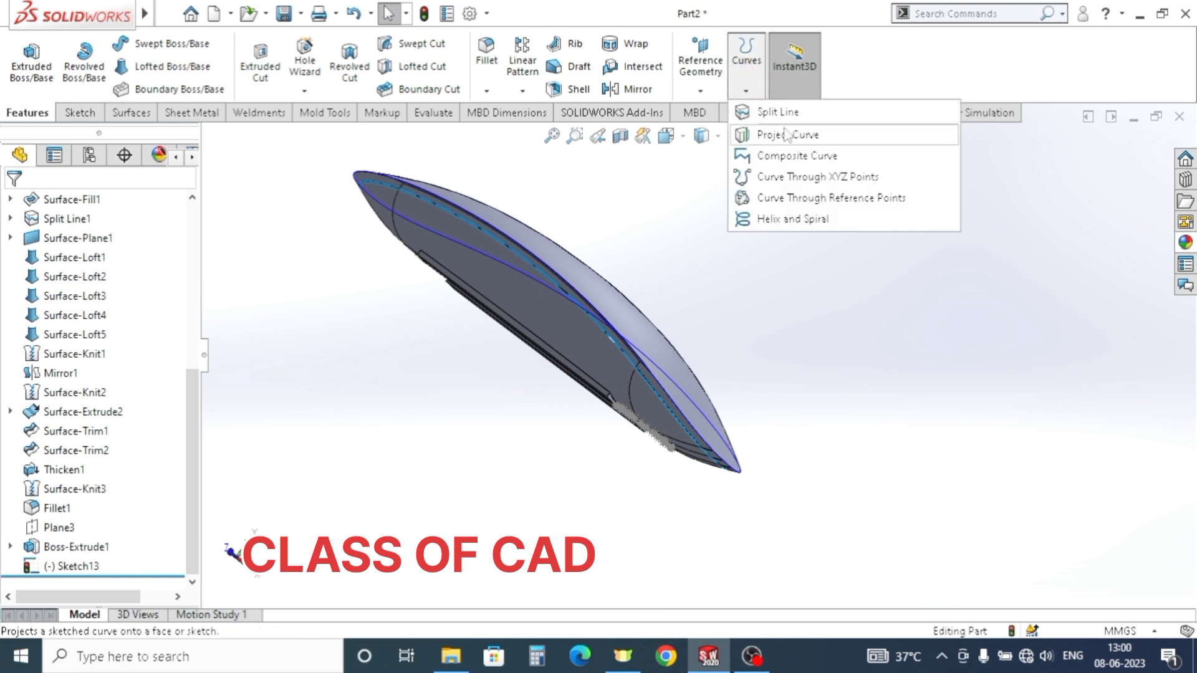
click(782, 112)
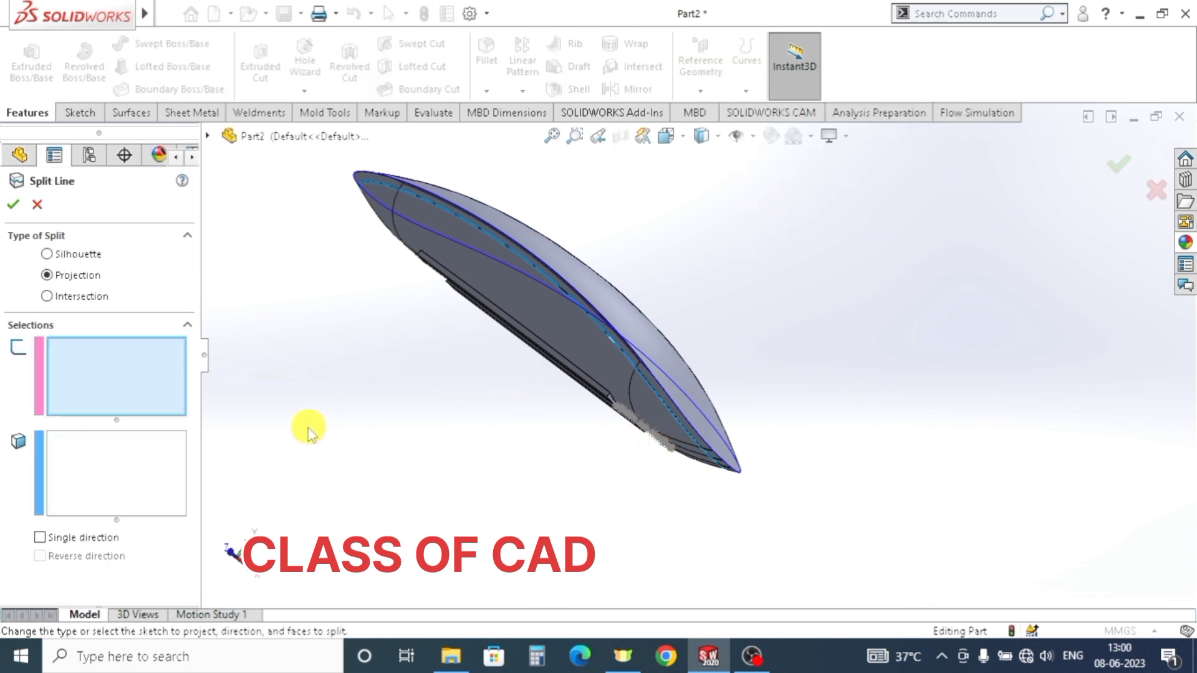
middle_drag(623, 406, 656, 417)
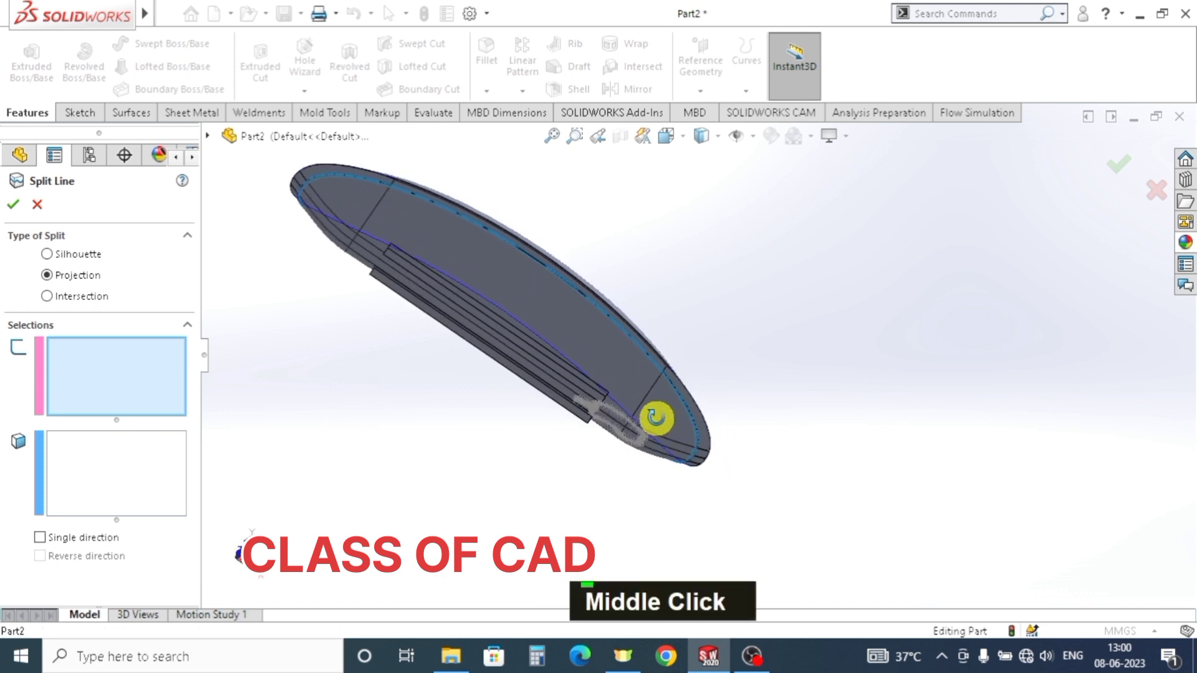
scroll(586, 443, down, 3)
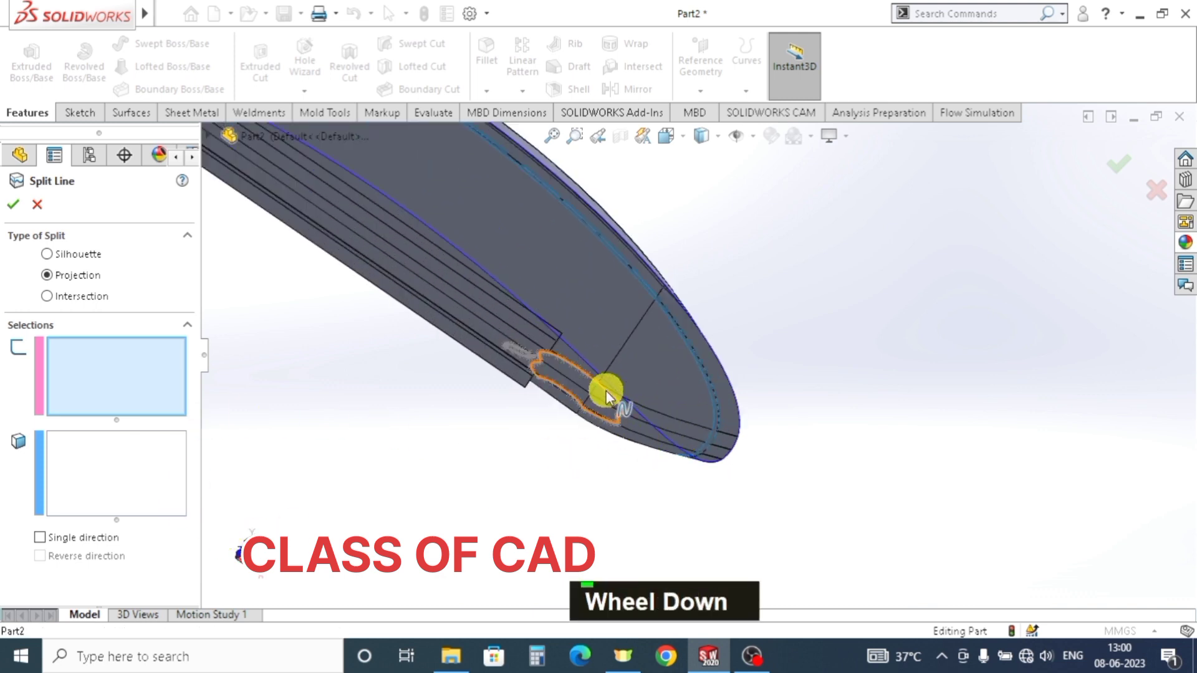
click(606, 392)
- Select the mouse body's curved top face as the face to split and accept the split line
middle_drag(399, 387, 332, 417)
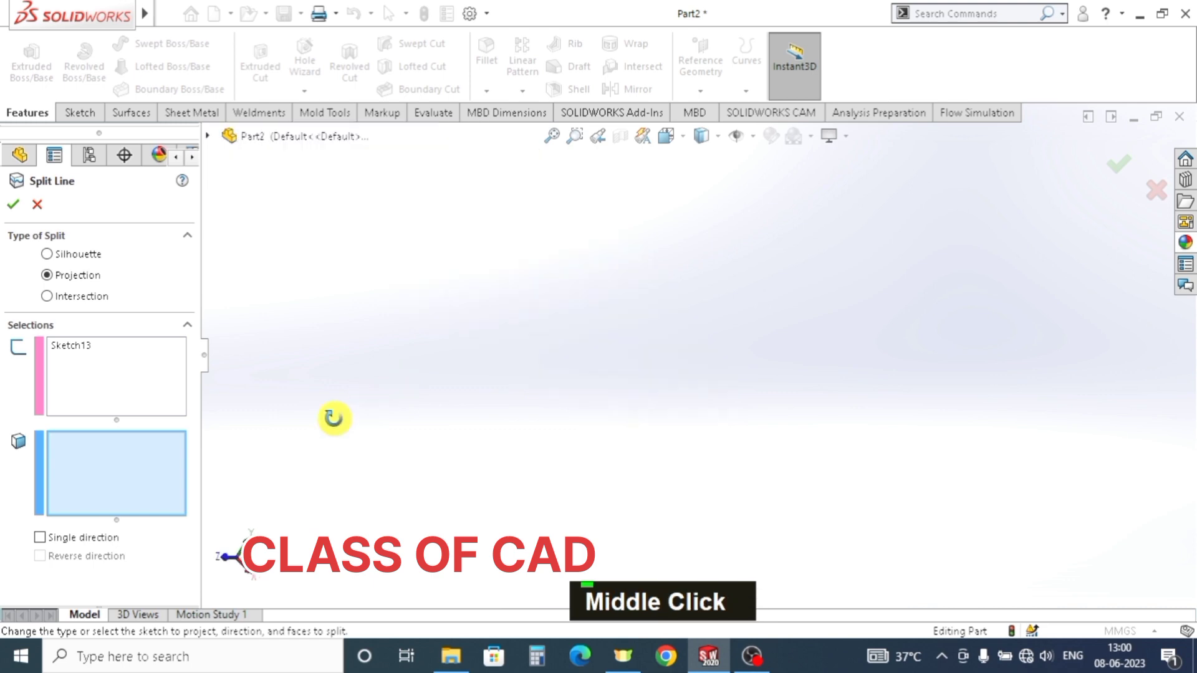
scroll(520, 446, up, 5)
scroll(492, 430, down, 5)
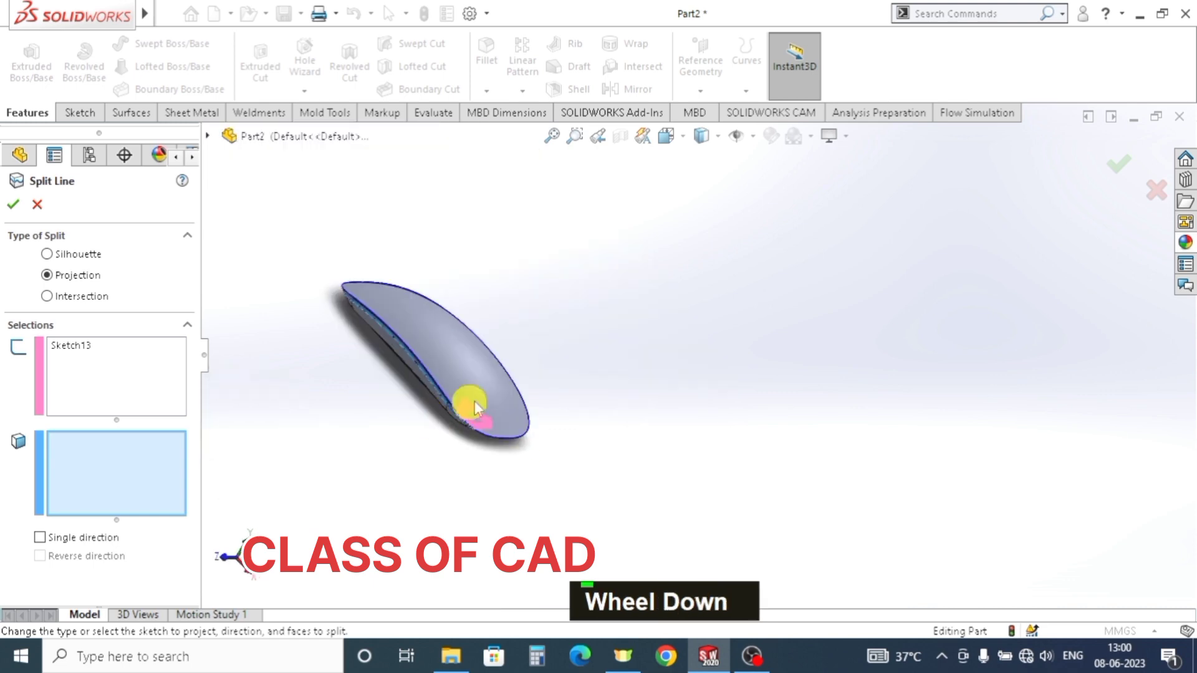
click(521, 347)
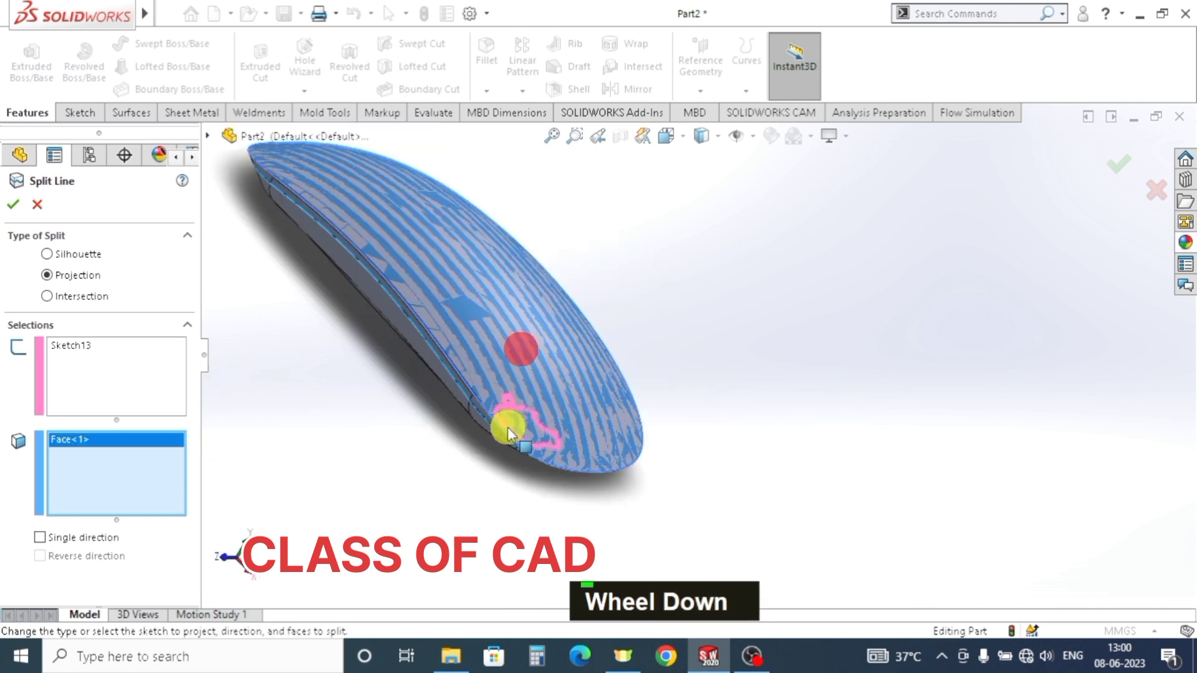
click(15, 206)
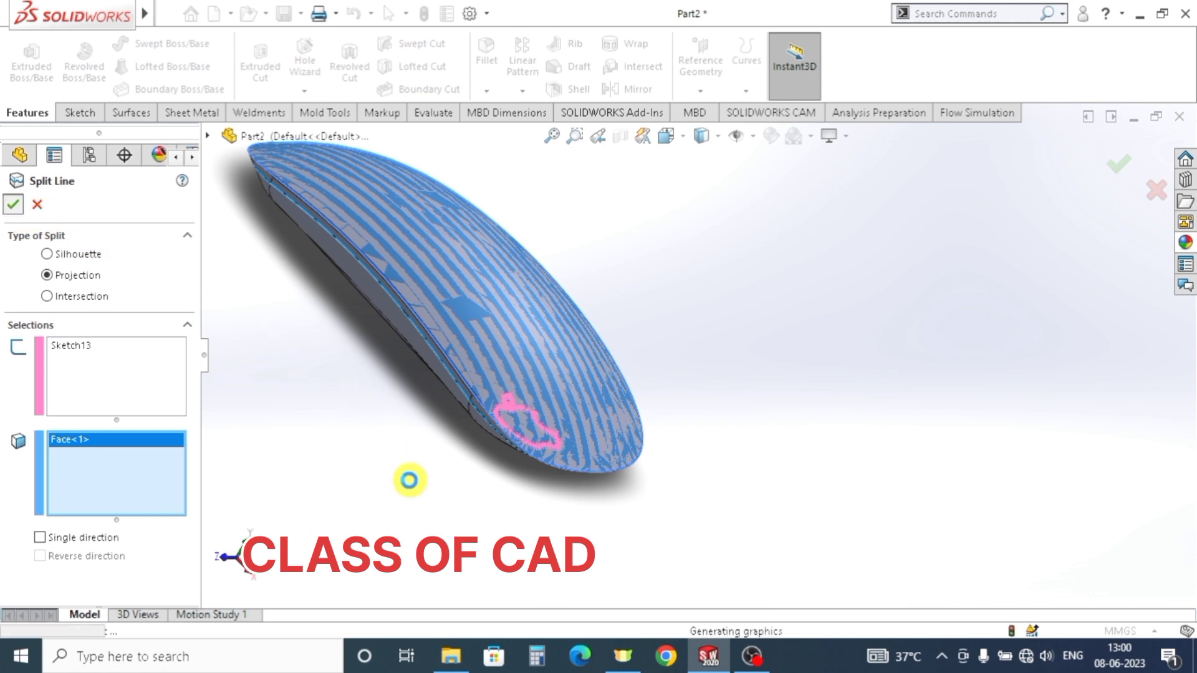
- Hide the projected curve Curve1 along the side of the mouse body
middle_drag(437, 483, 652, 392)
scroll(567, 423, down, 5)
scroll(567, 424, down, 3)
mouse_move(574, 401)
middle_down()
mouse_move(609, 369)
mouse_move(569, 364)
mouse_move(620, 387)
mouse_move(690, 342)
middle_up()
key(Escape)
scroll(582, 401, up, 5)
right_click(688, 345)
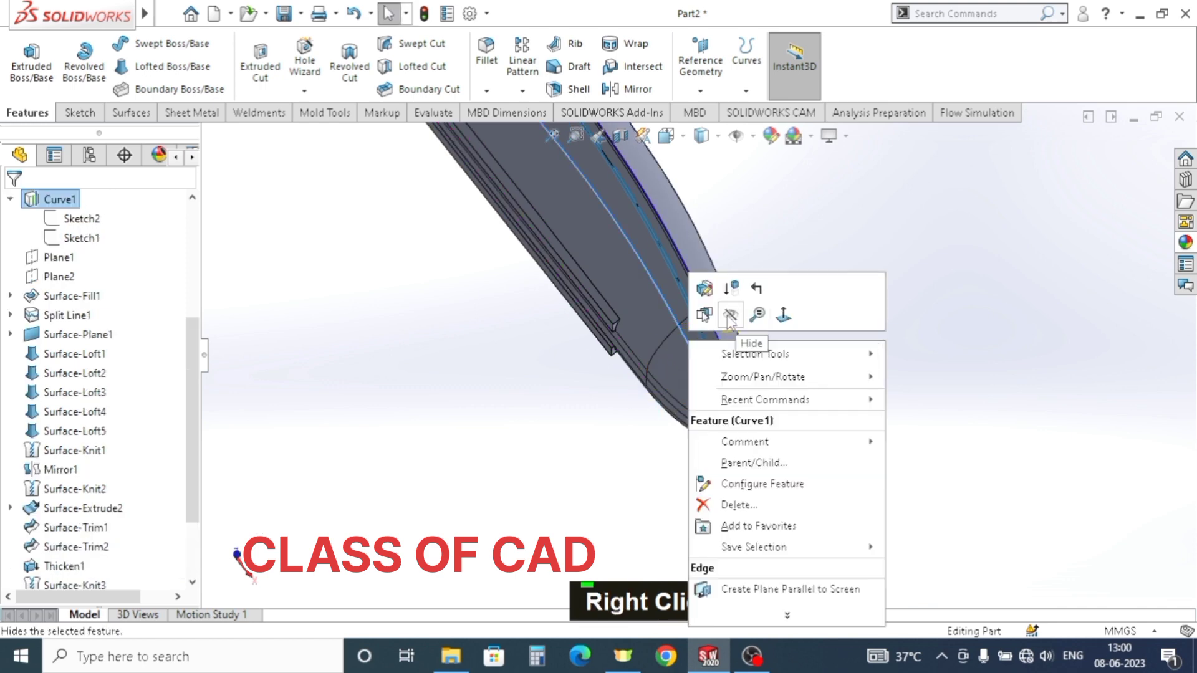
scroll(710, 343, up, 3)
middle_drag(712, 385, 611, 352)
scroll(641, 405, up, 2)
scroll(633, 393, down, 3)
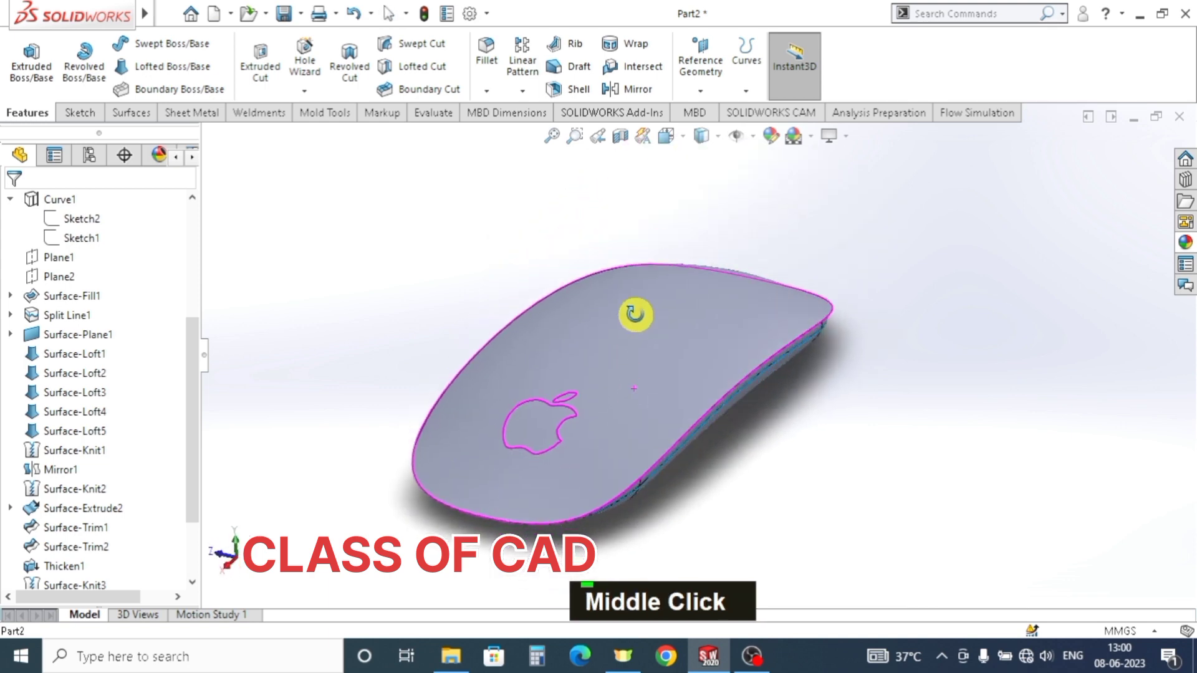